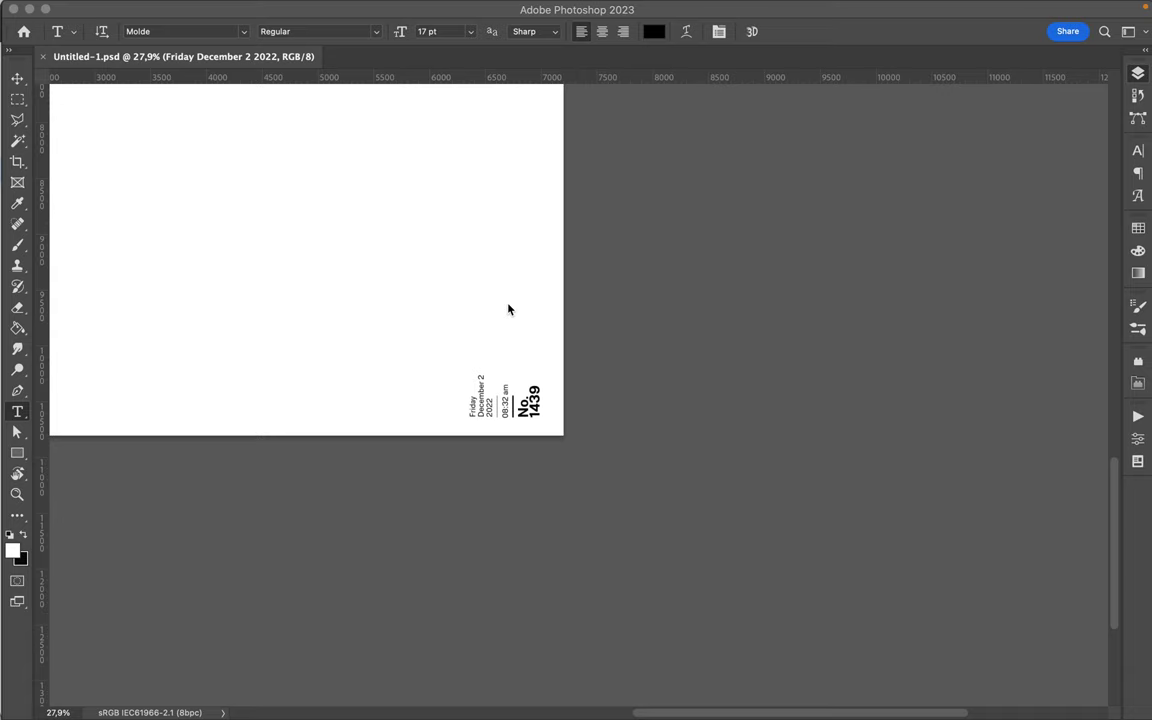
# Fit the whole poster page on screen in Photoshop, then bring up Geo.ai in Illustrator.
pyautogui.click(508, 309)
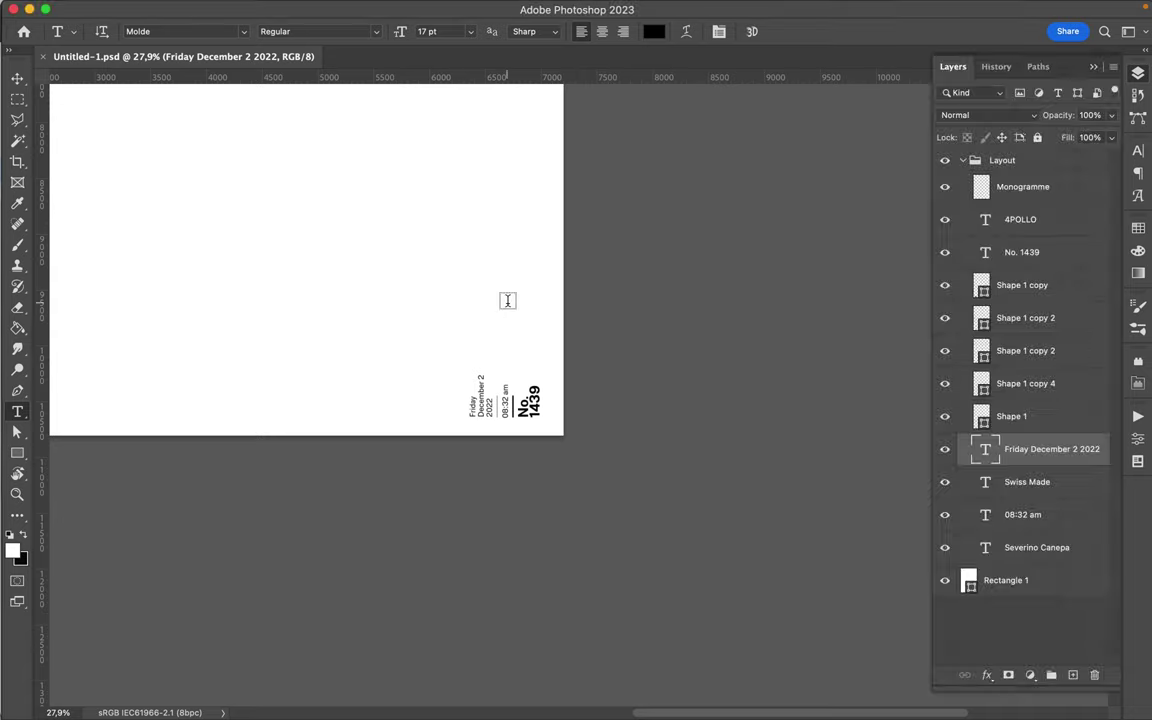
pyautogui.press('super+0')
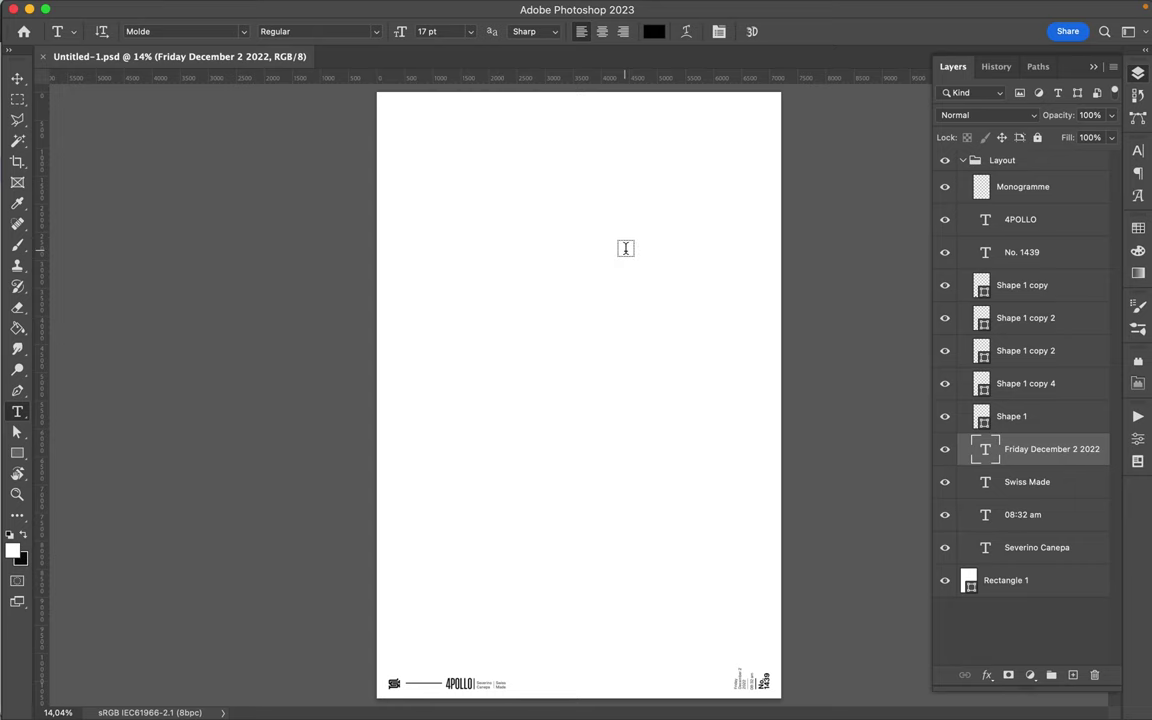
pyautogui.click(544, 693)
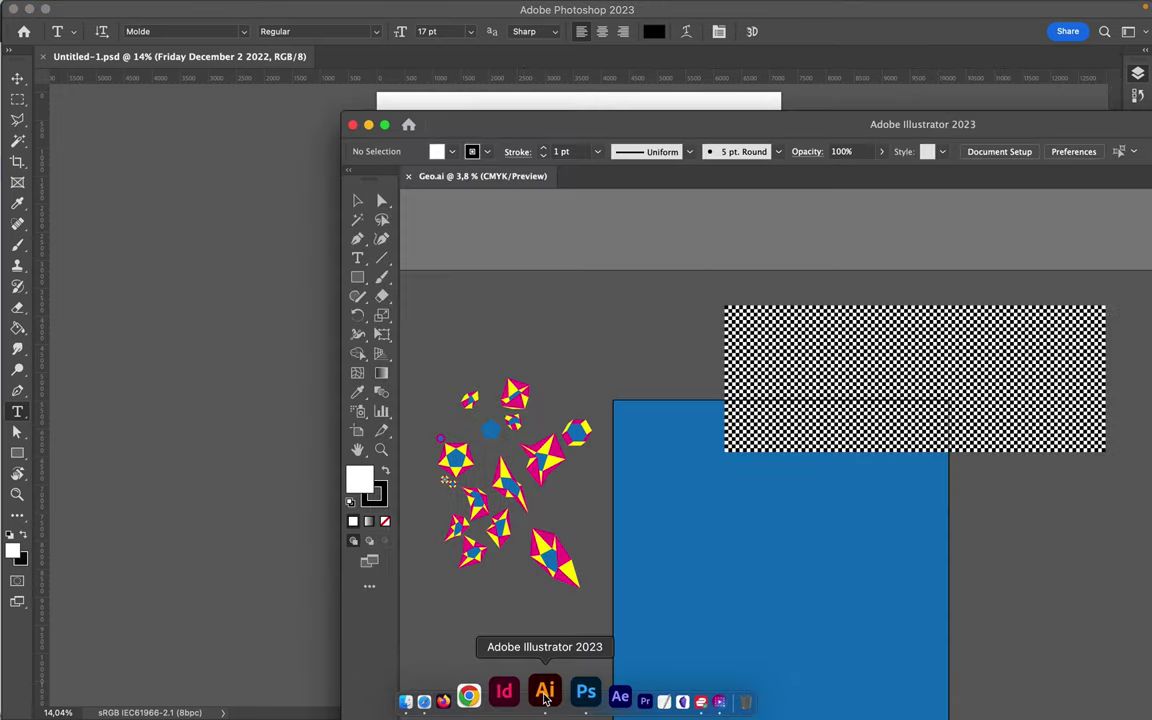
# Select the checkerboard group in Illustrator's Geo.ai and nudge it slightly left.
pyautogui.moveTo(620, 124); pyautogui.dragTo(388, 36)
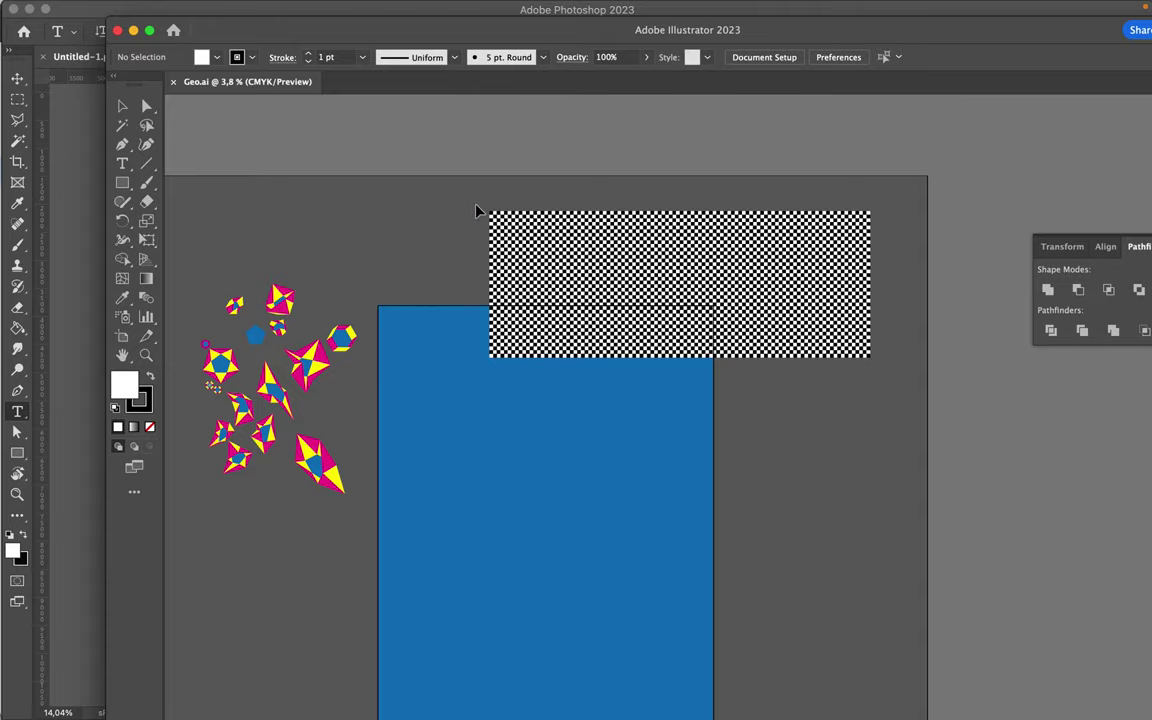
pyautogui.scroll(3, 476, 211)
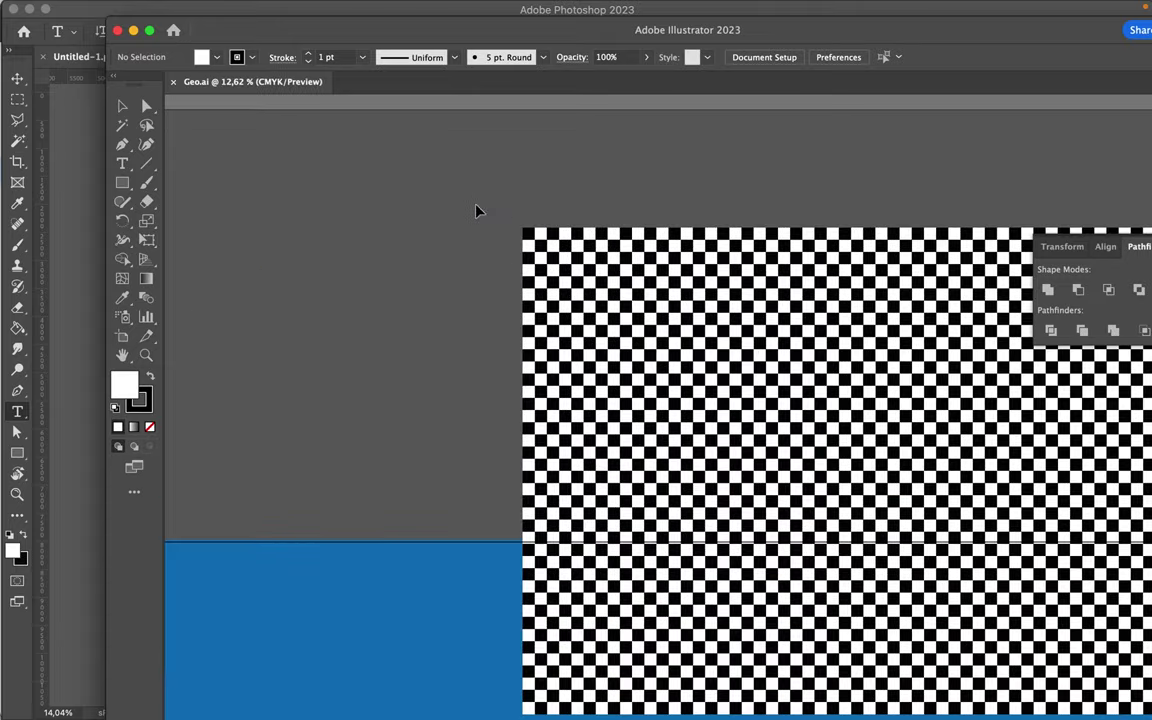
pyautogui.scroll(-2, 476, 211)
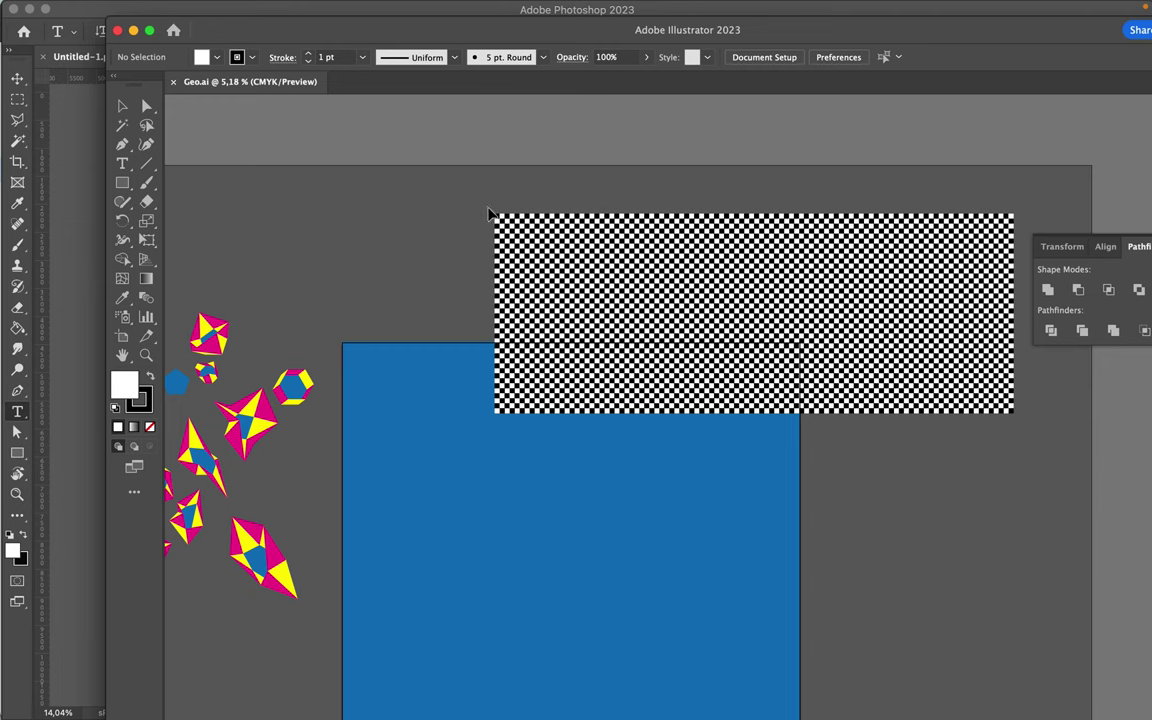
pyautogui.click(877, 262)
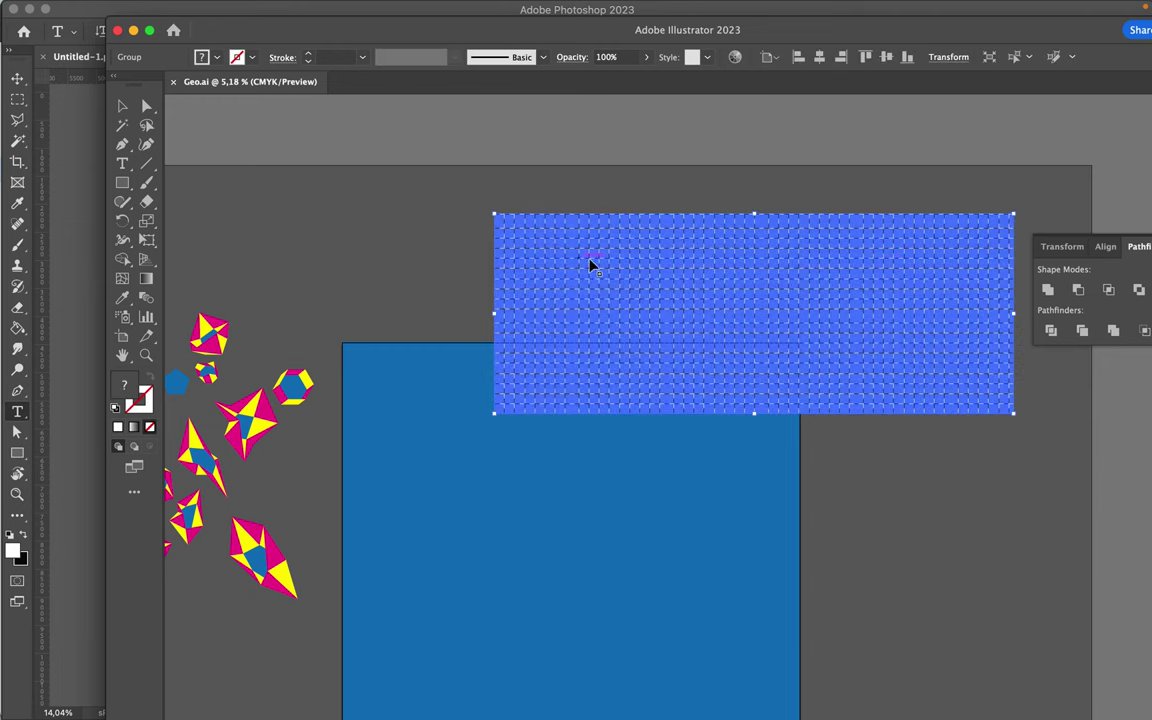
pyautogui.moveTo(590, 266); pyautogui.dragTo(558, 269)
# Paste the checkerboard into the Photoshop poster as a Vector Smart Object and commit it.
pyautogui.click(85, 240)
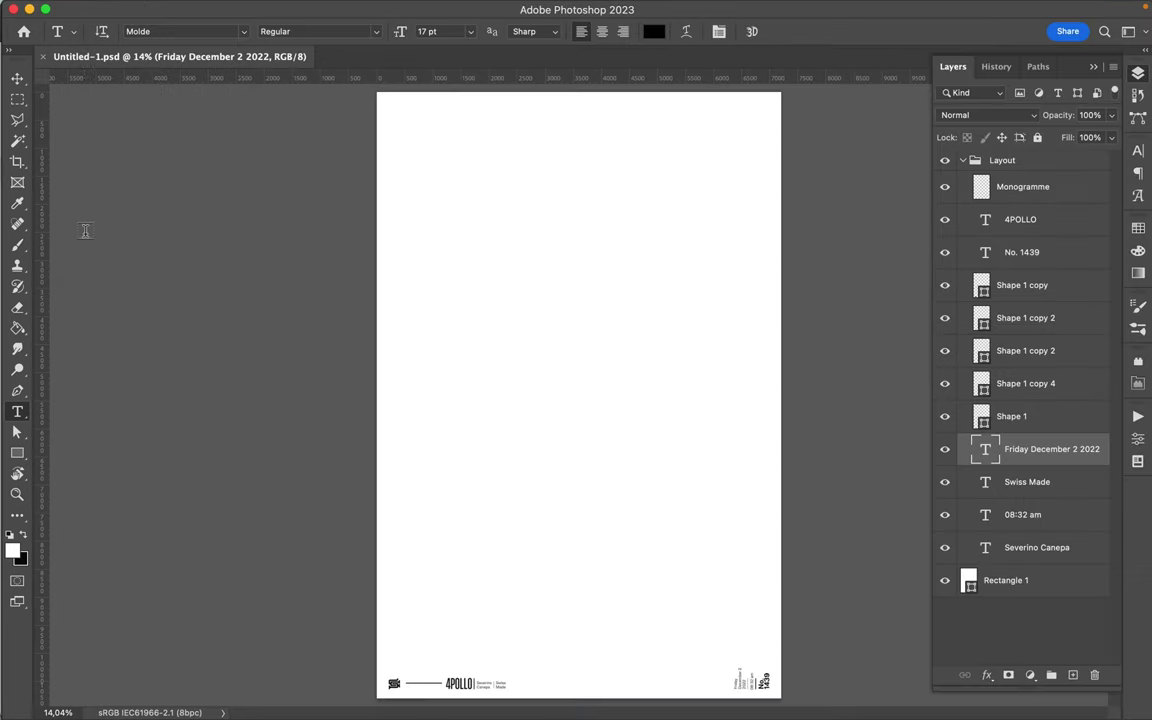
pyautogui.press('super+v')
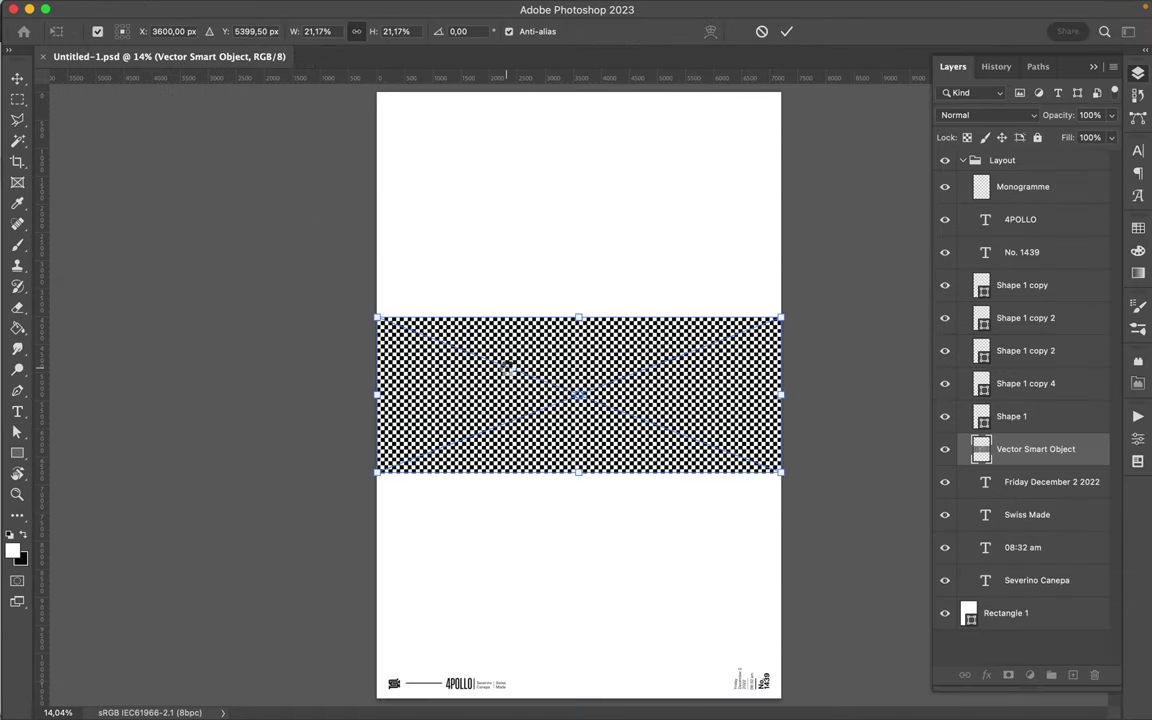
pyautogui.press('Return')
pyautogui.click(450, 692)
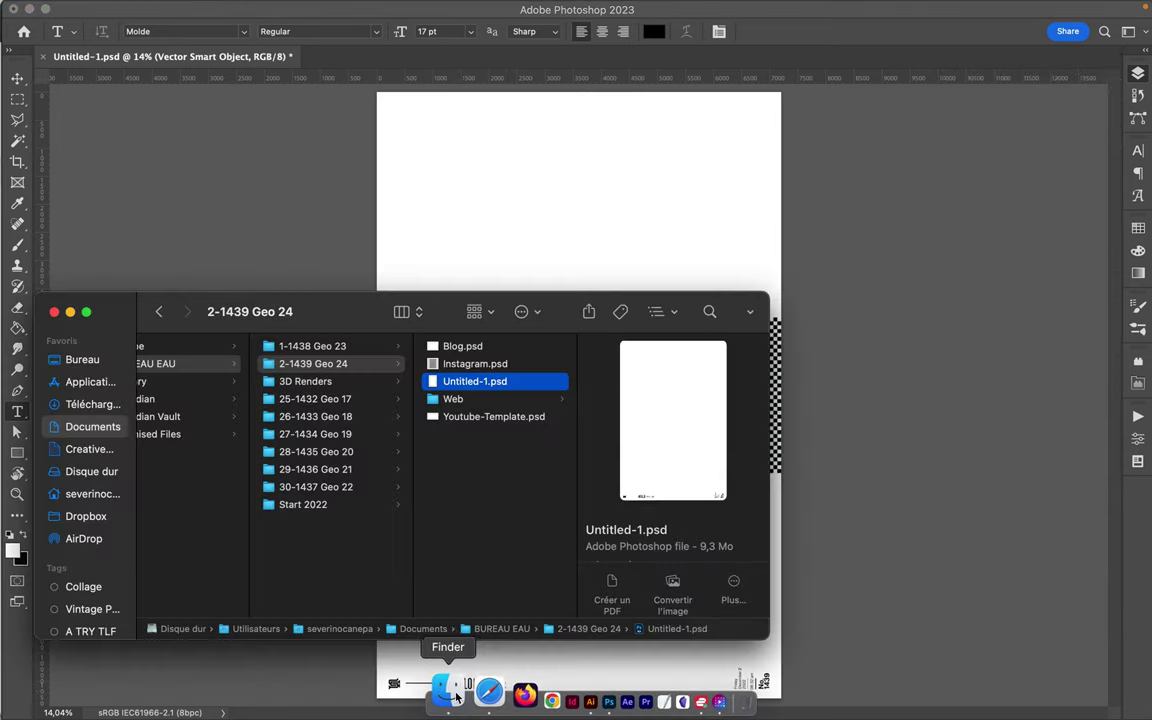
# Quick Look Untitled-1.psd in the 1-1438 Geo 23 folder, then close the preview.
pyautogui.click(365, 346)
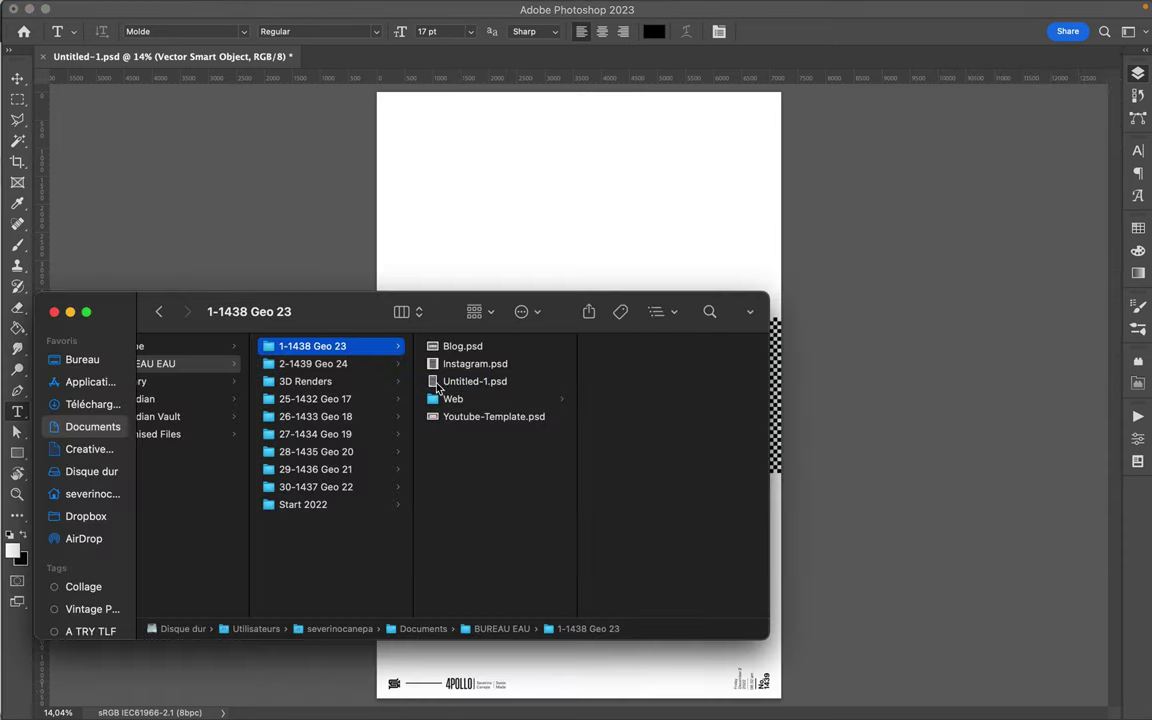
pyautogui.click(452, 382)
pyautogui.press('space')
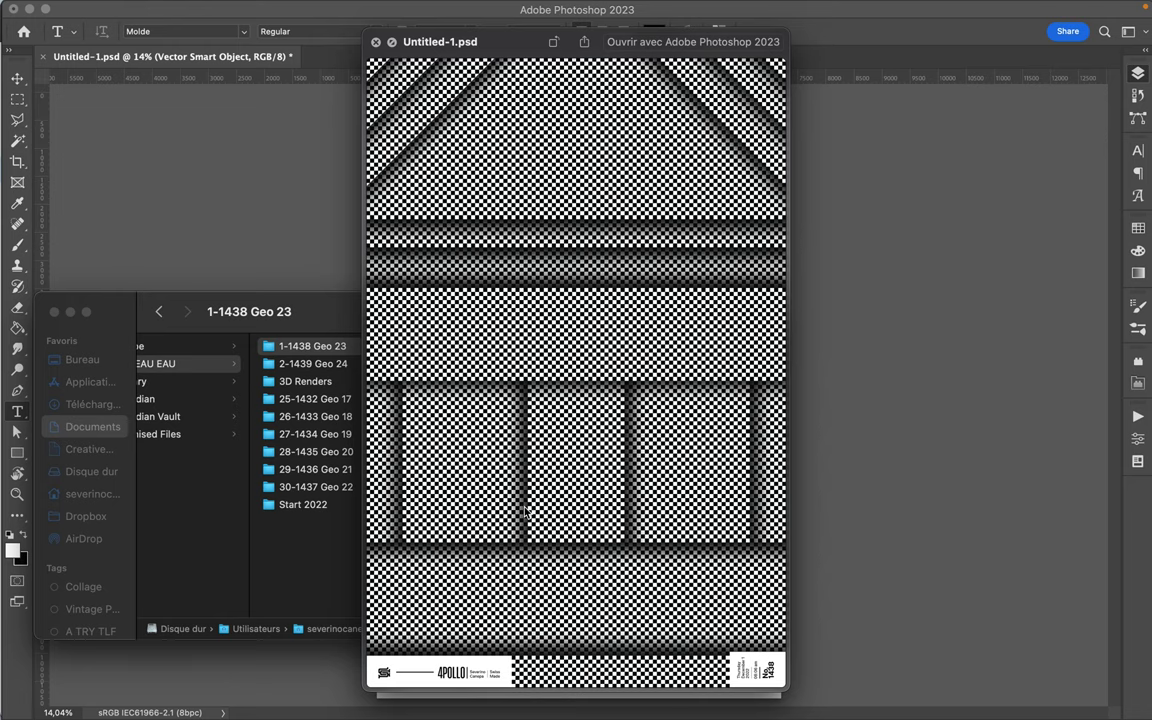
pyautogui.click(376, 42)
pyautogui.click(399, 219)
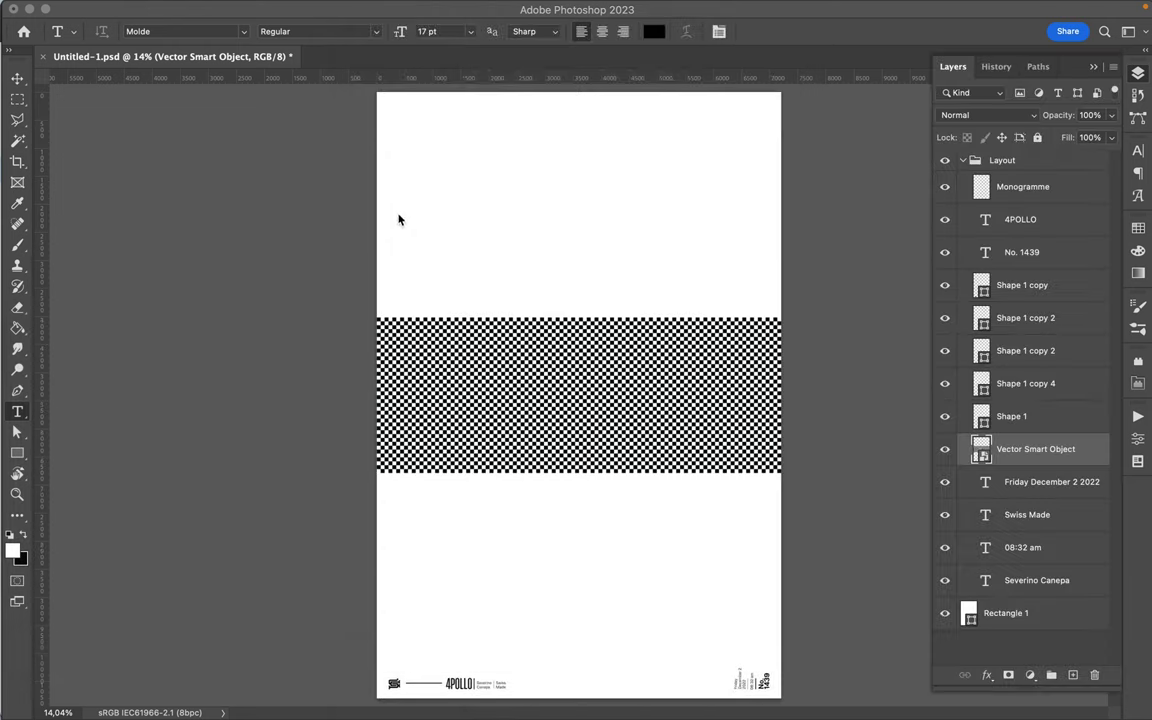
# Move the checkerboard to the page top and place its layer just above Rectangle 1.
pyautogui.press('v')
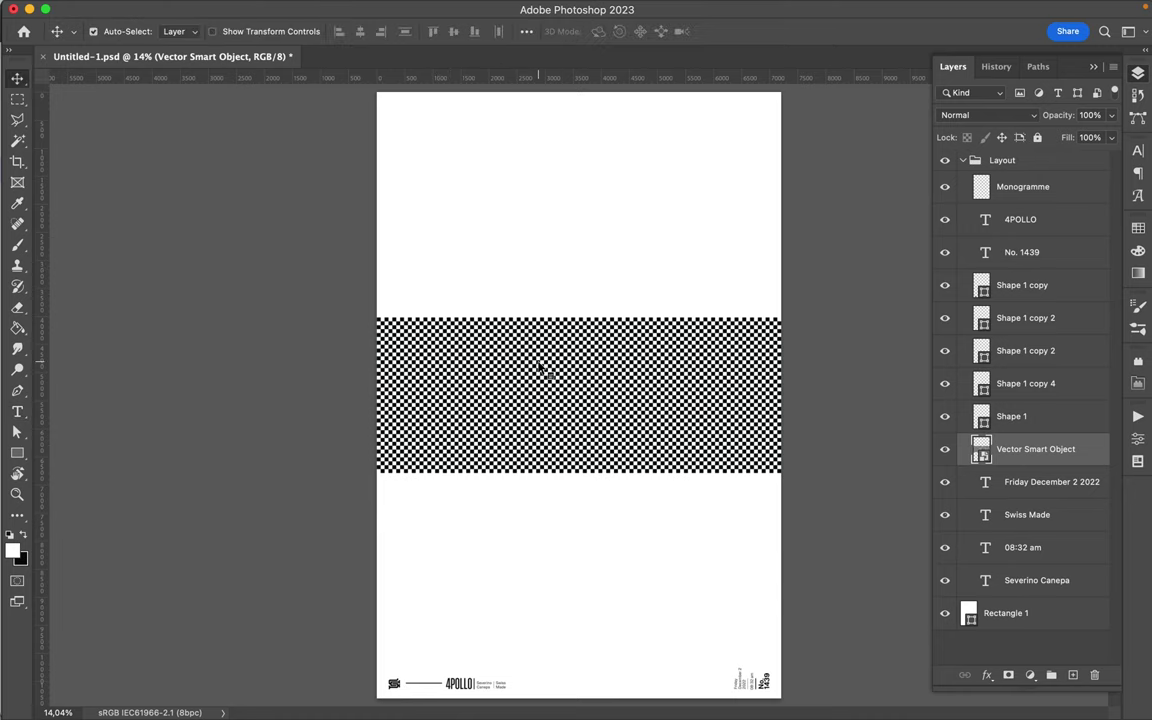
pyautogui.moveTo(541, 374); pyautogui.dragTo(527, 147)
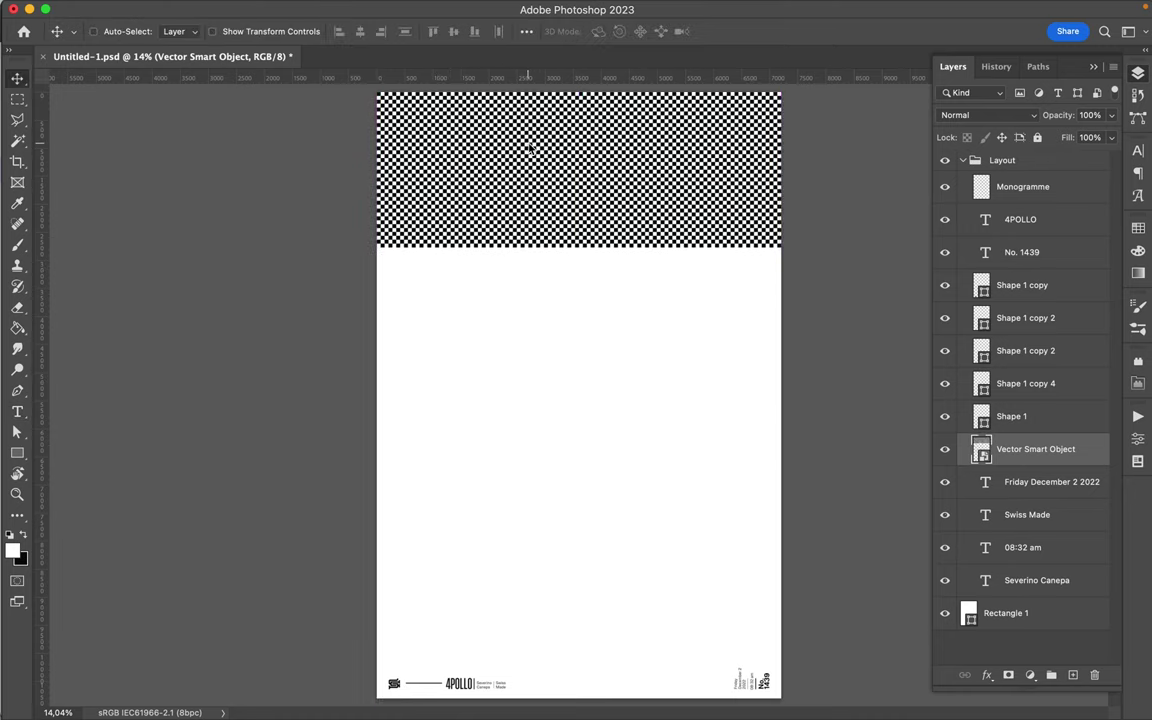
pyautogui.moveTo(1019, 462); pyautogui.dragTo(1000, 598)
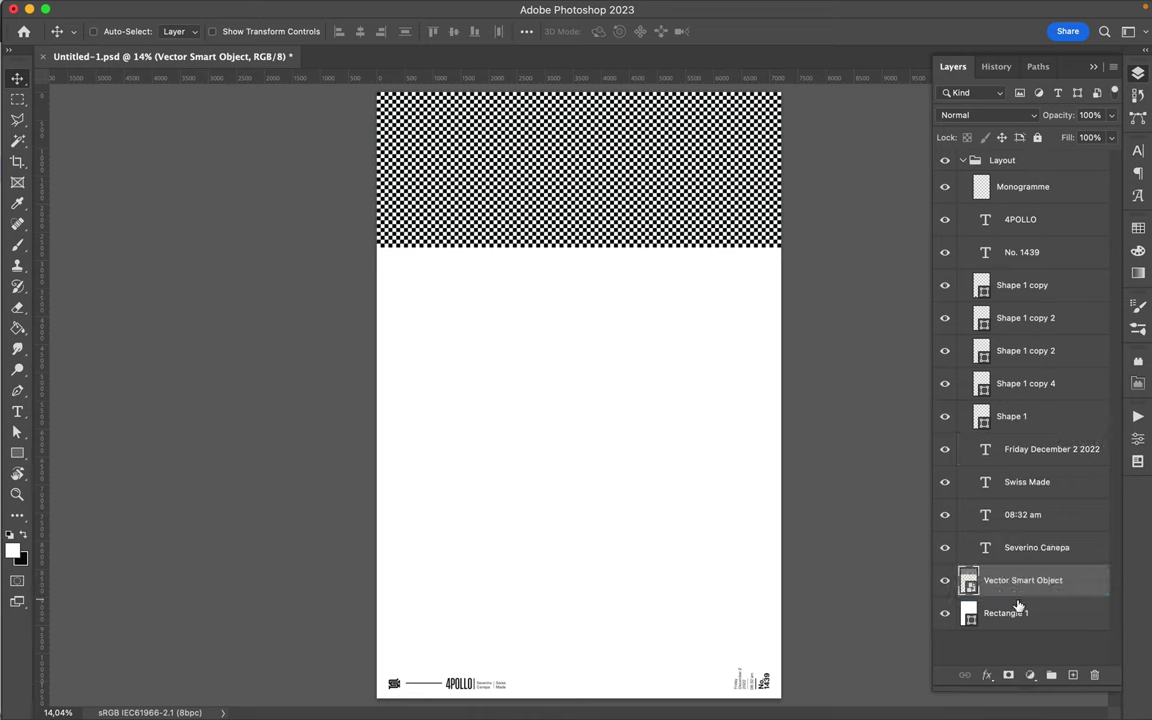
pyautogui.click(962, 160)
# Alt-drag a duplicate of the checkerboard lower down the page.
pyautogui.scroll(6, 489, 259)
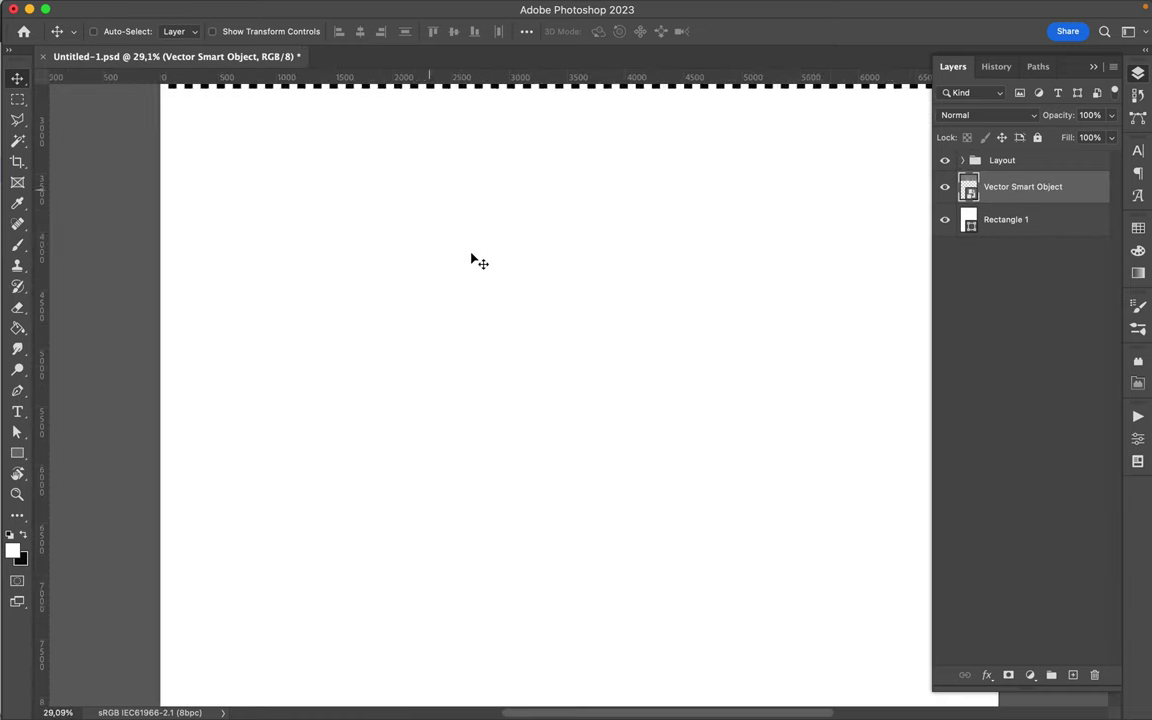
pyautogui.scroll(-5, 476, 260)
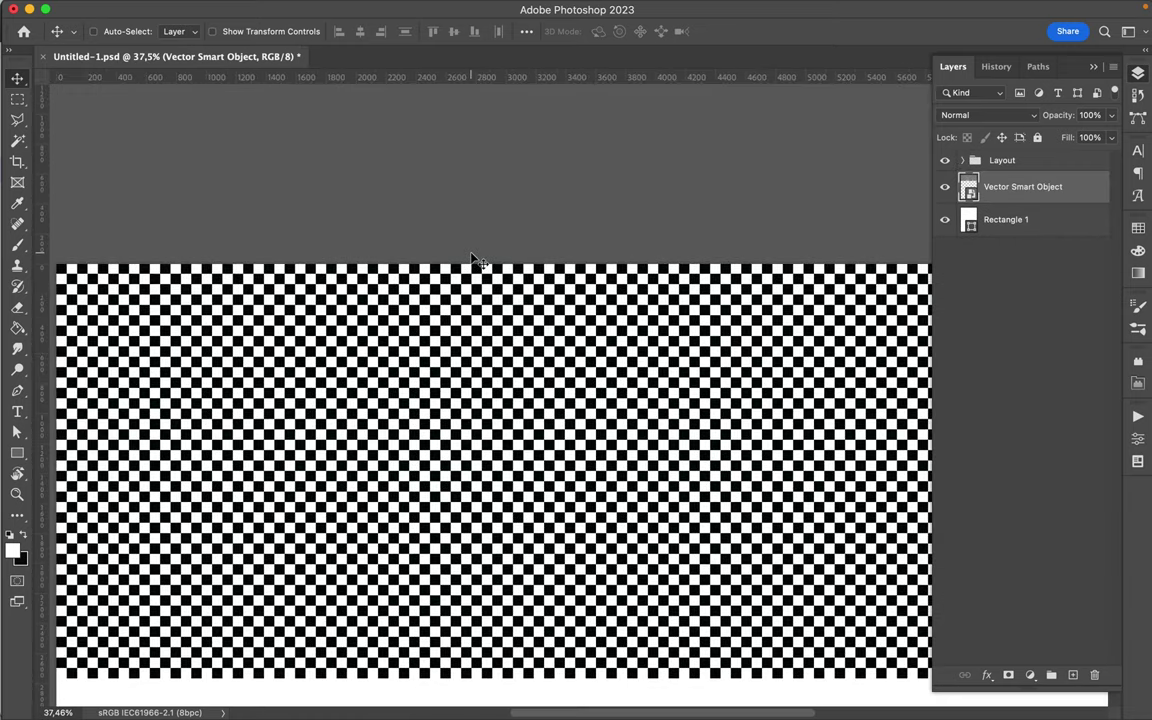
pyautogui.scroll(-1, 474, 258)
pyautogui.scroll(-1, 462, 280)
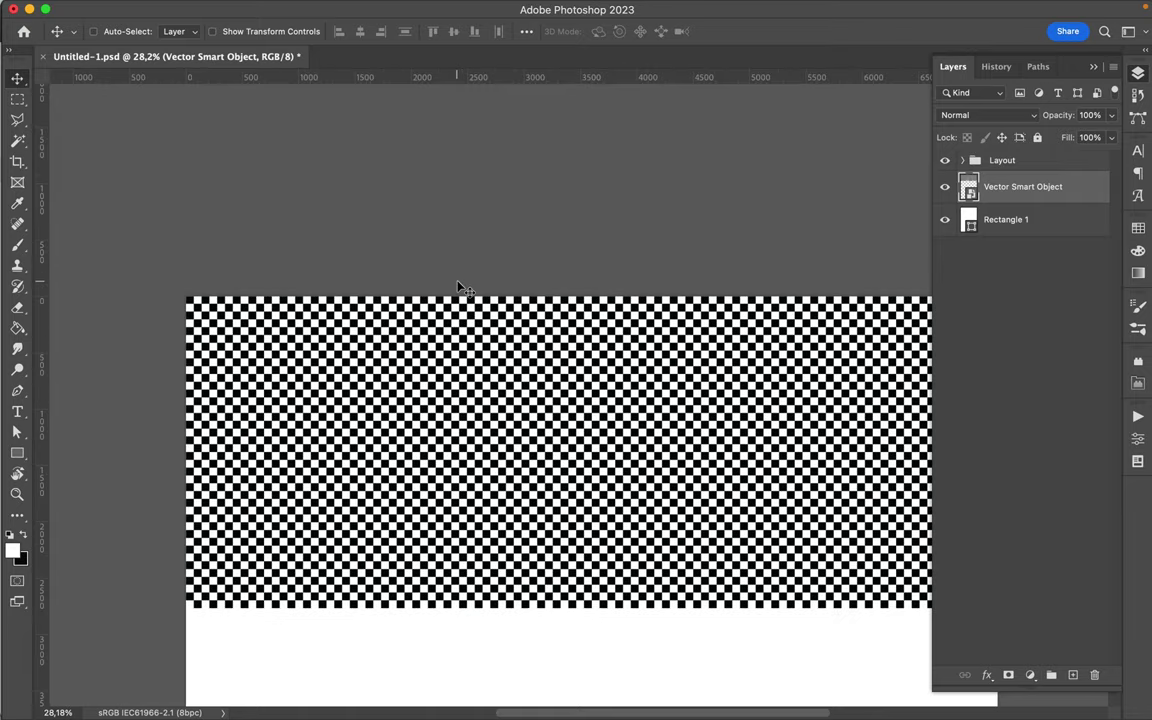
pyautogui.scroll(-1, 459, 288)
pyautogui.scroll(-3, 430, 260)
pyautogui.hscroll(3, 430, 260)
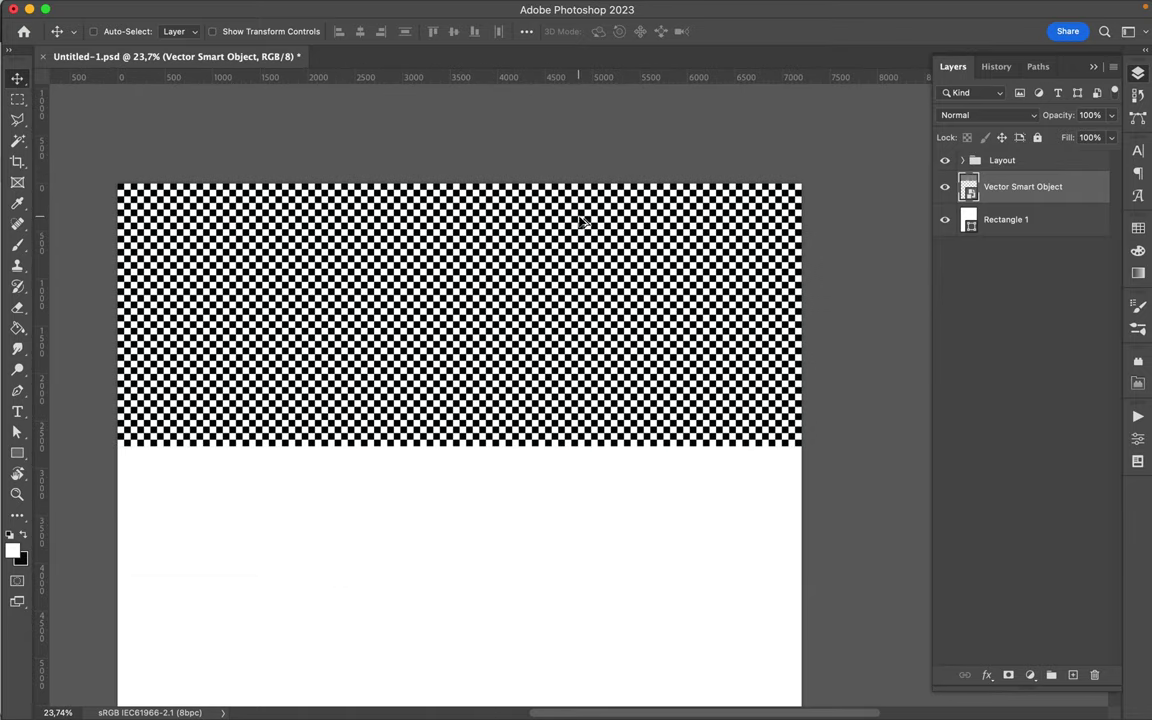
pyautogui.moveTo(579, 218); pyautogui.dragTo(585, 485)
# Check the layers under the copy and also select the original Vector Smart Object layer.
pyautogui.scroll(3, 585, 485)
pyautogui.rightClick(490, 465)
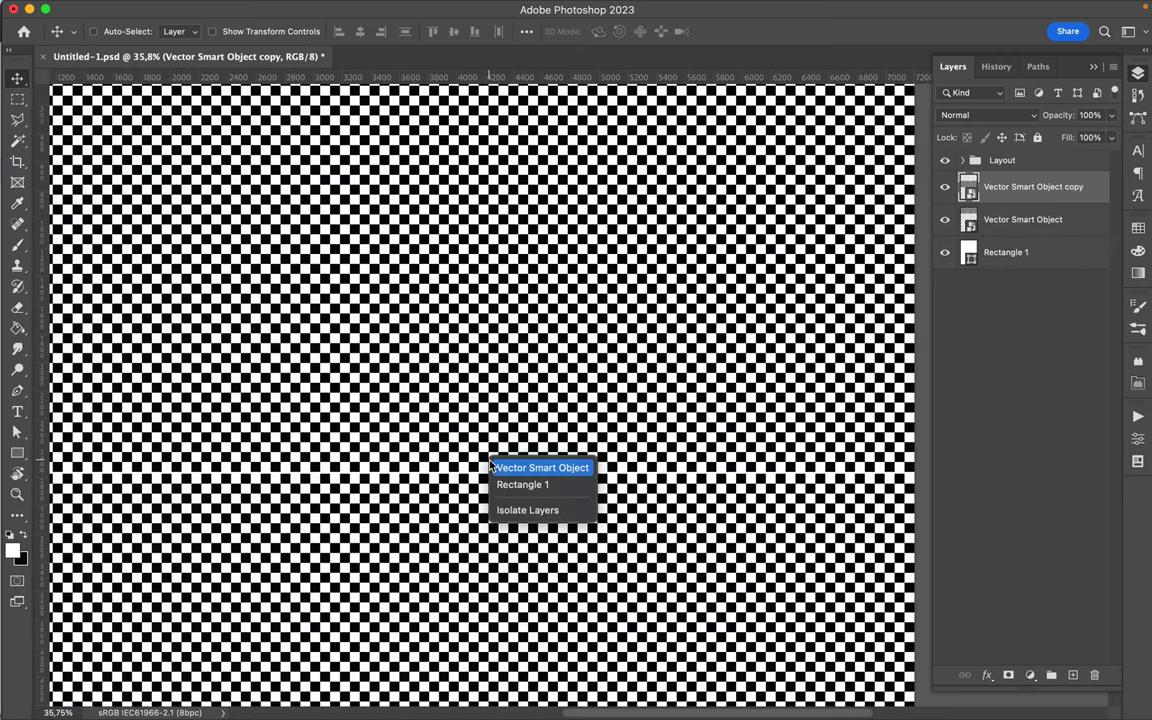
pyautogui.click(352, 430)
pyautogui.scroll(3, 355, 432)
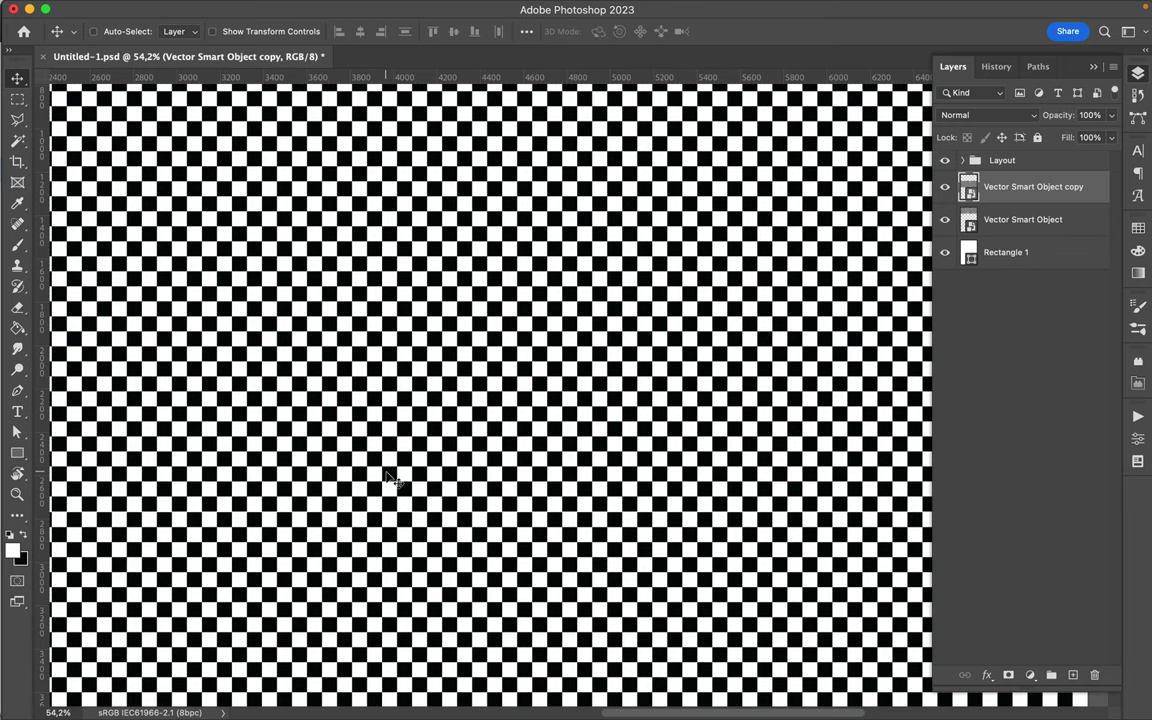
pyautogui.scroll(5, 392, 480)
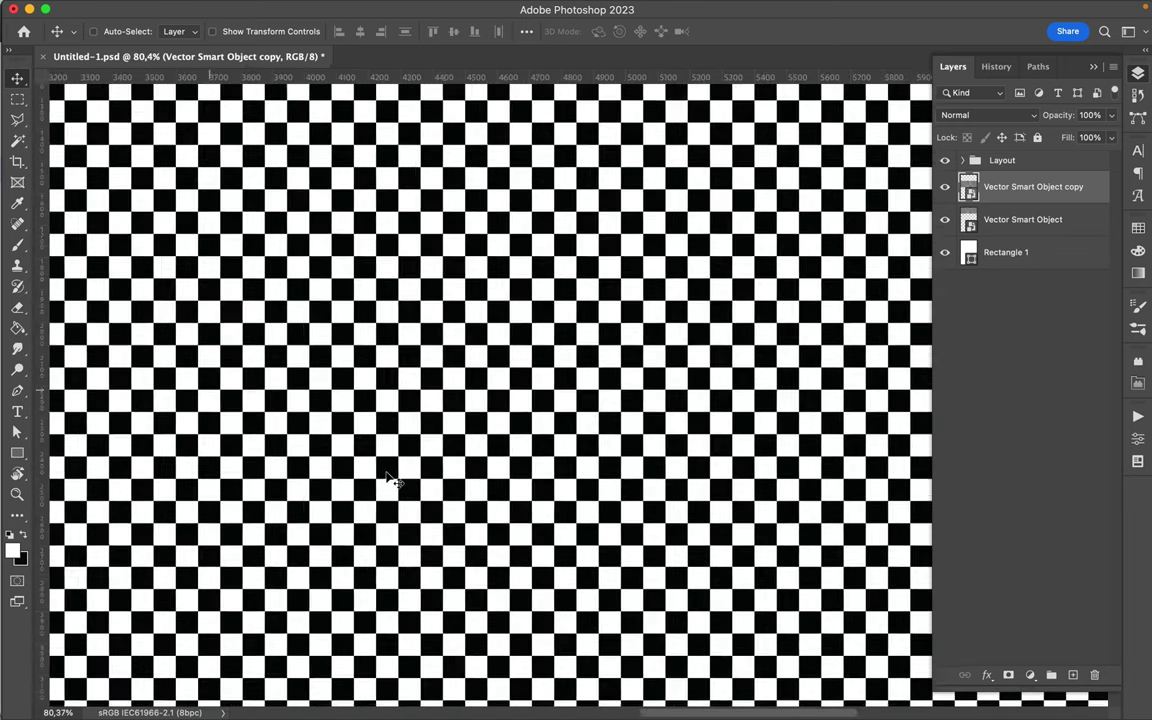
pyautogui.scroll(-5, 388, 476)
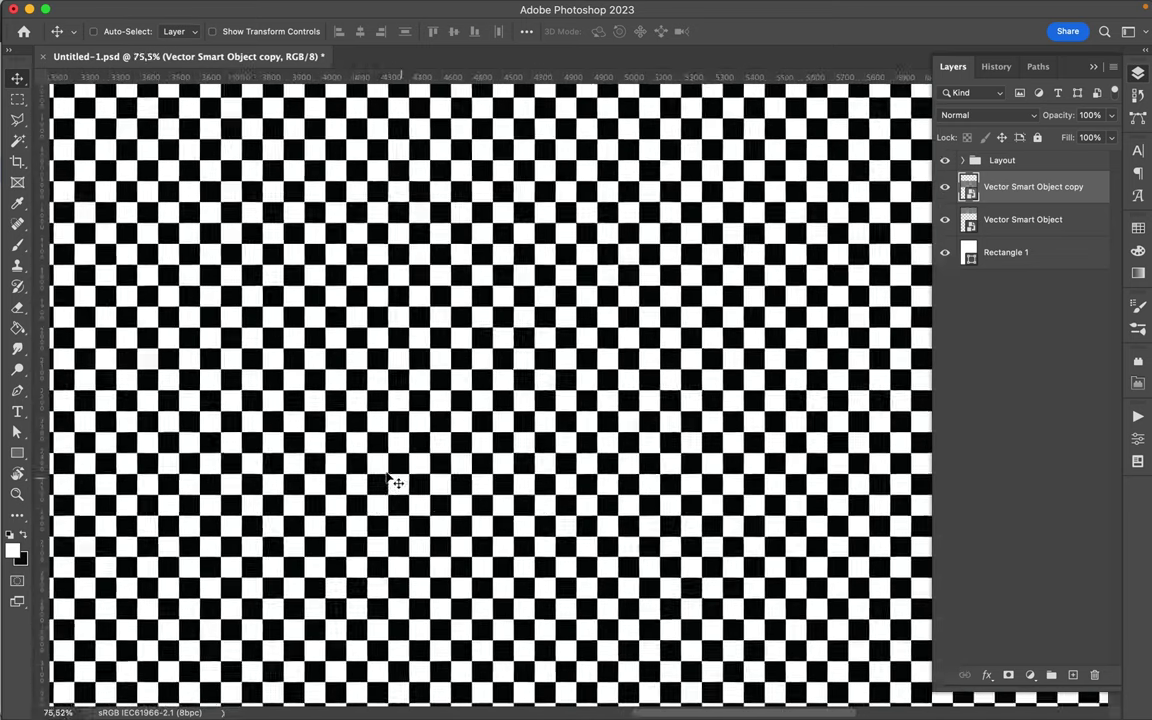
pyautogui.scroll(-5, 393, 482)
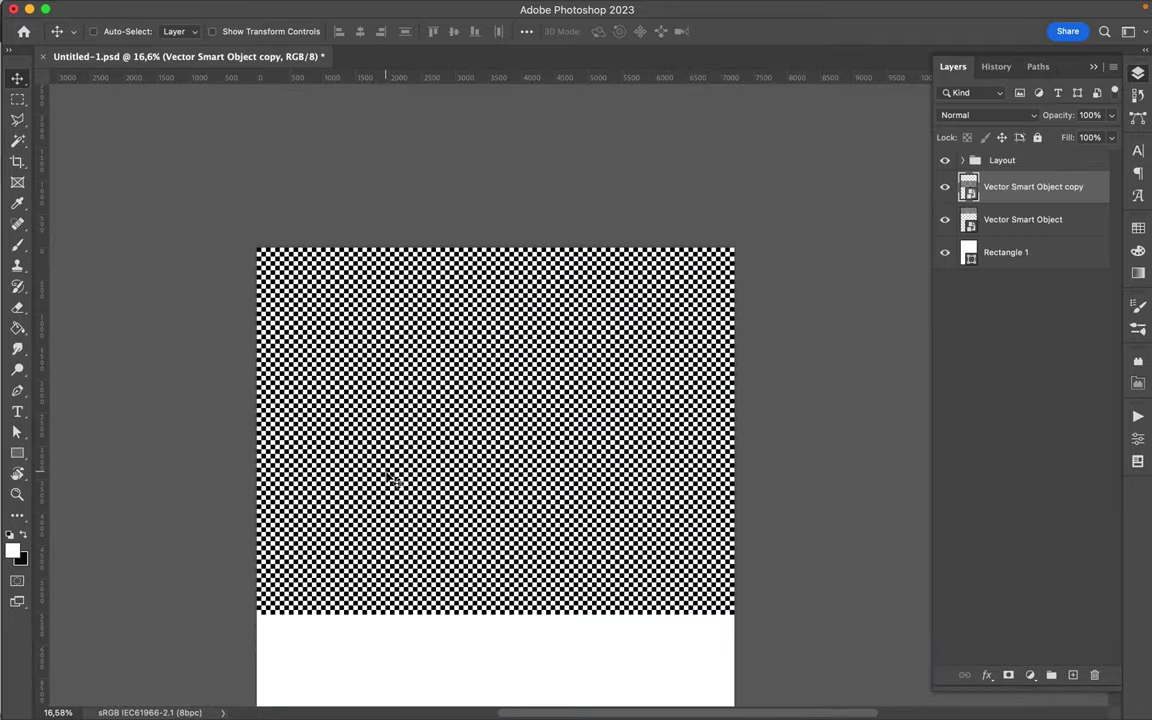
pyautogui.keyDown('shift'); pyautogui.click(1018, 222); pyautogui.keyUp('shift')
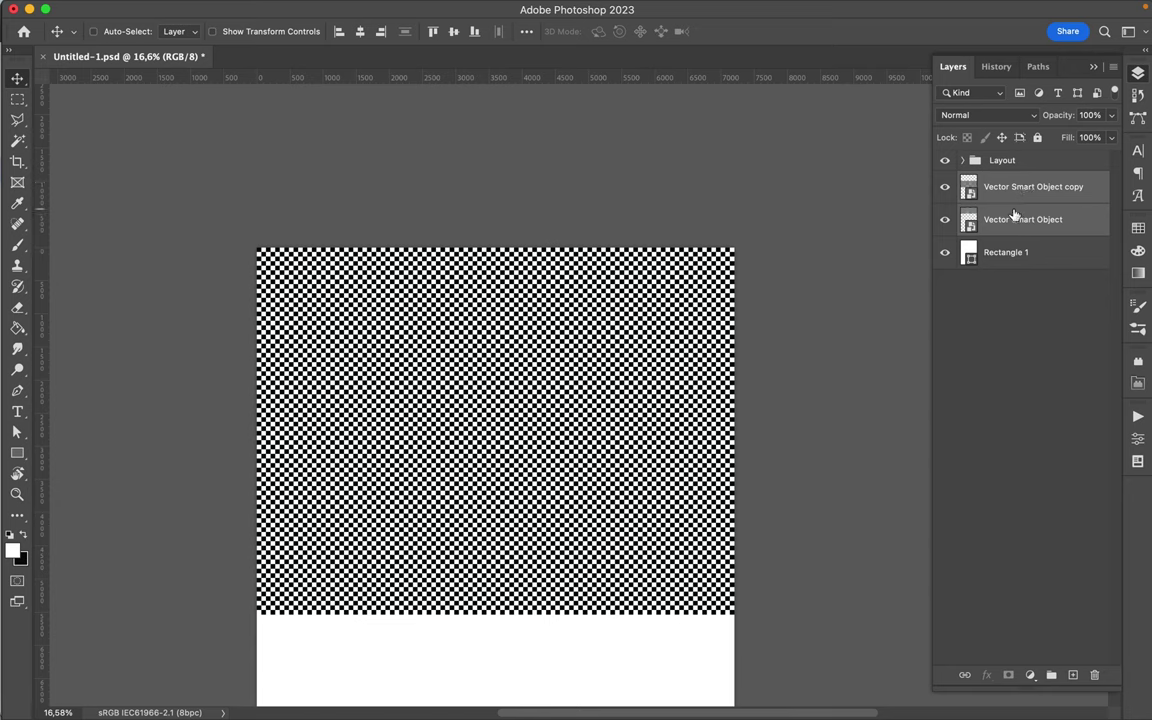
# Merge both Vector Smart Object copy layers into one Vector Smart Object copy 2 layer.
pyautogui.press('super+e')
pyautogui.scroll(-3, 424, 500)
pyautogui.scroll(-1, 489, 411)
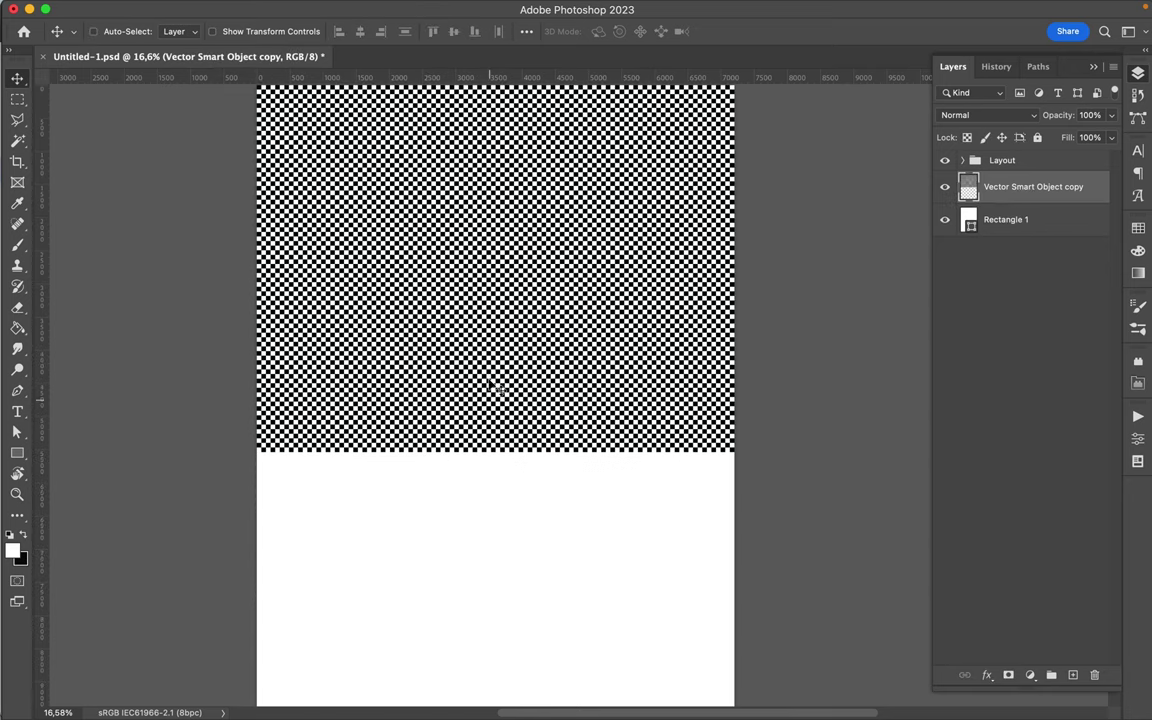
pyautogui.moveTo(496, 226); pyautogui.dragTo(502, 602)
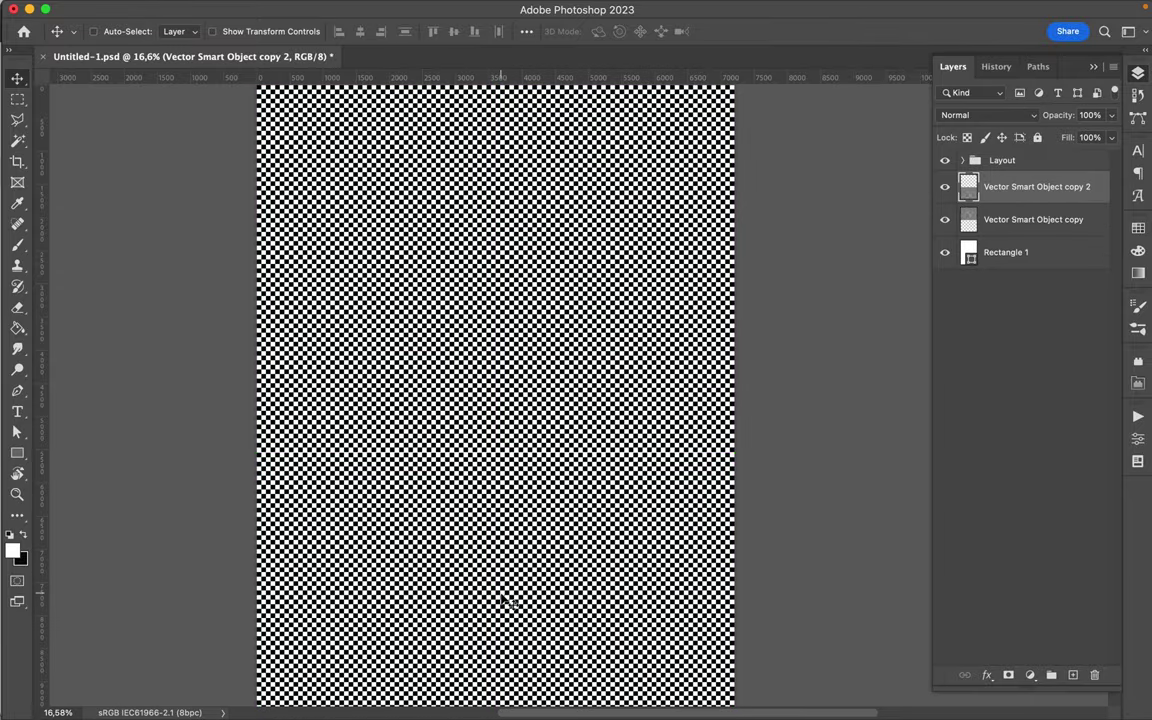
pyautogui.scroll(-3, 489, 486)
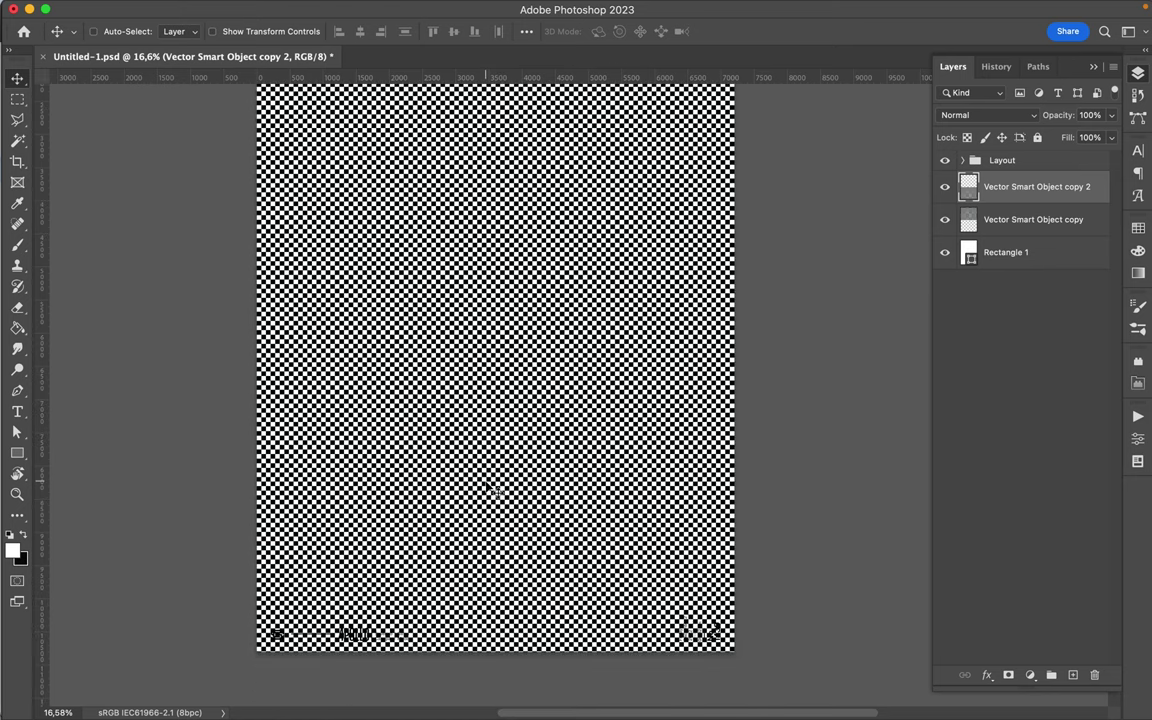
pyautogui.scroll(10, 520, 408)
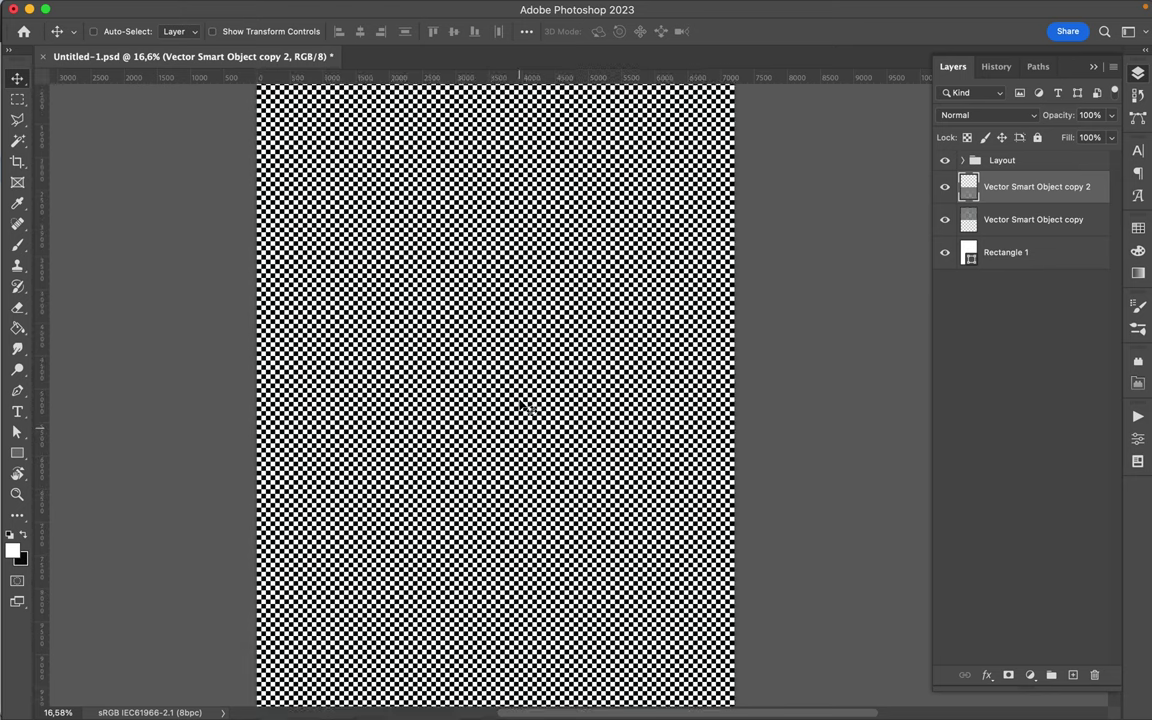
pyautogui.scroll(-1, 520, 408)
pyautogui.scroll(-2, 520, 408)
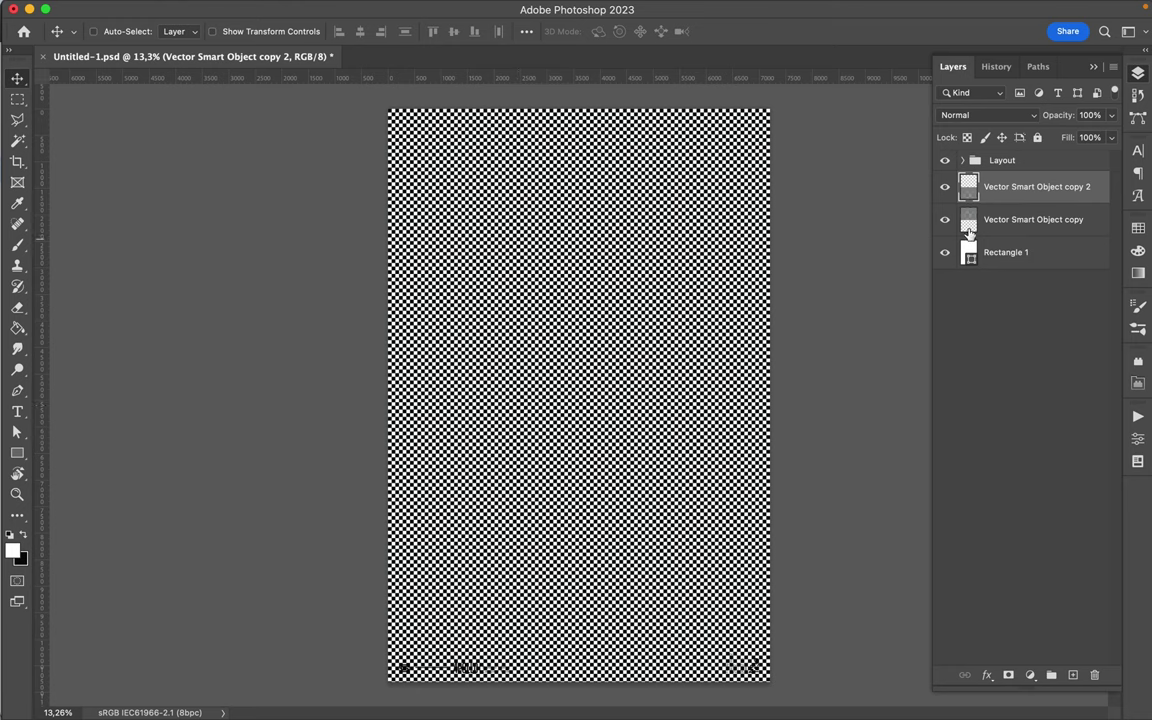
pyautogui.keyDown('shift'); pyautogui.click(1007, 228); pyautogui.keyUp('shift')
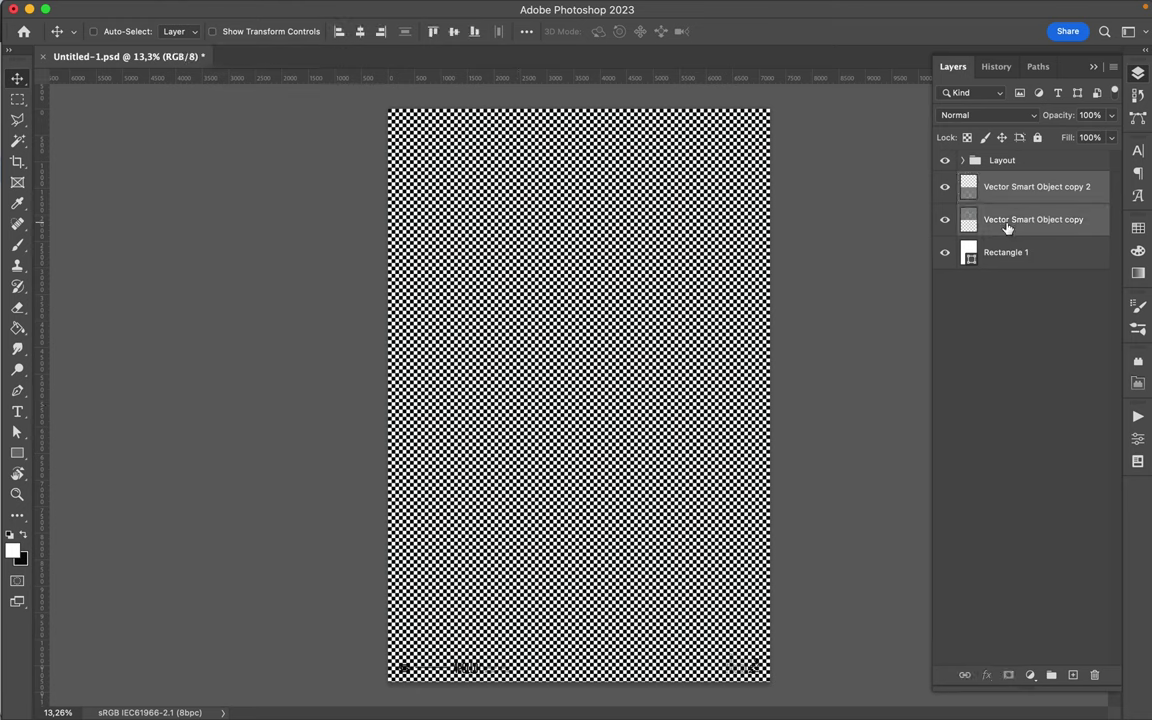
pyautogui.press('super+e')
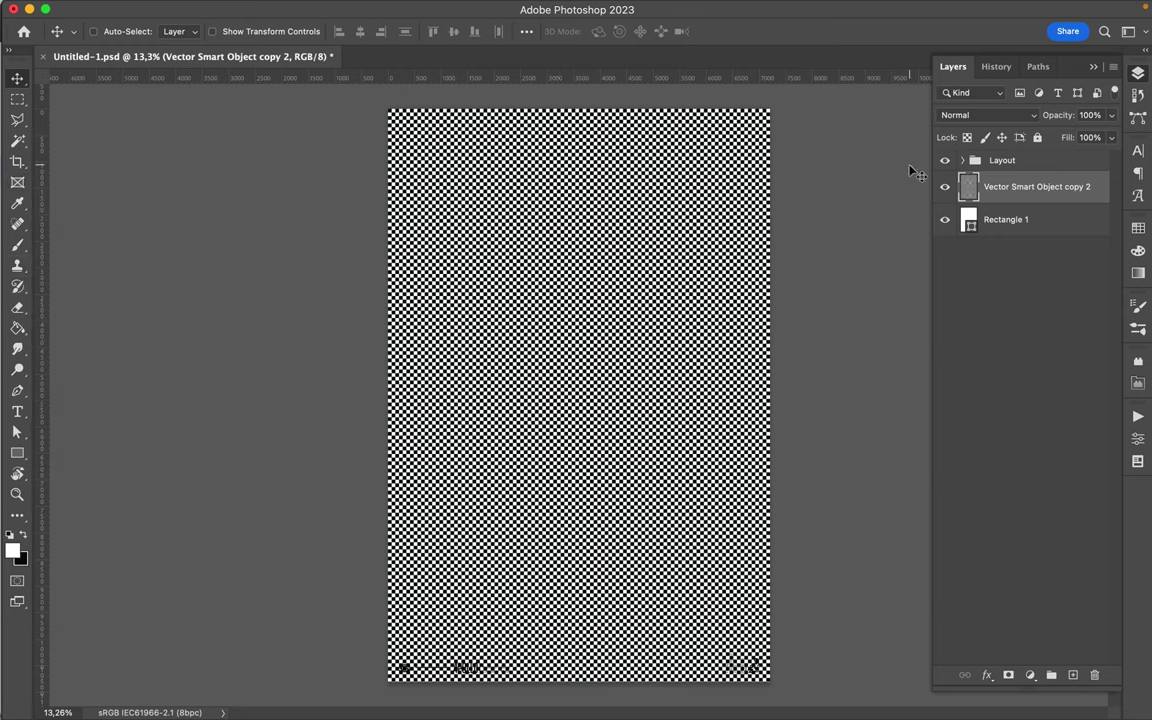
# Add empty Layer 1 and draw a large elliptical-marquee circle of about 5499 px.
pyautogui.click(1072, 676)
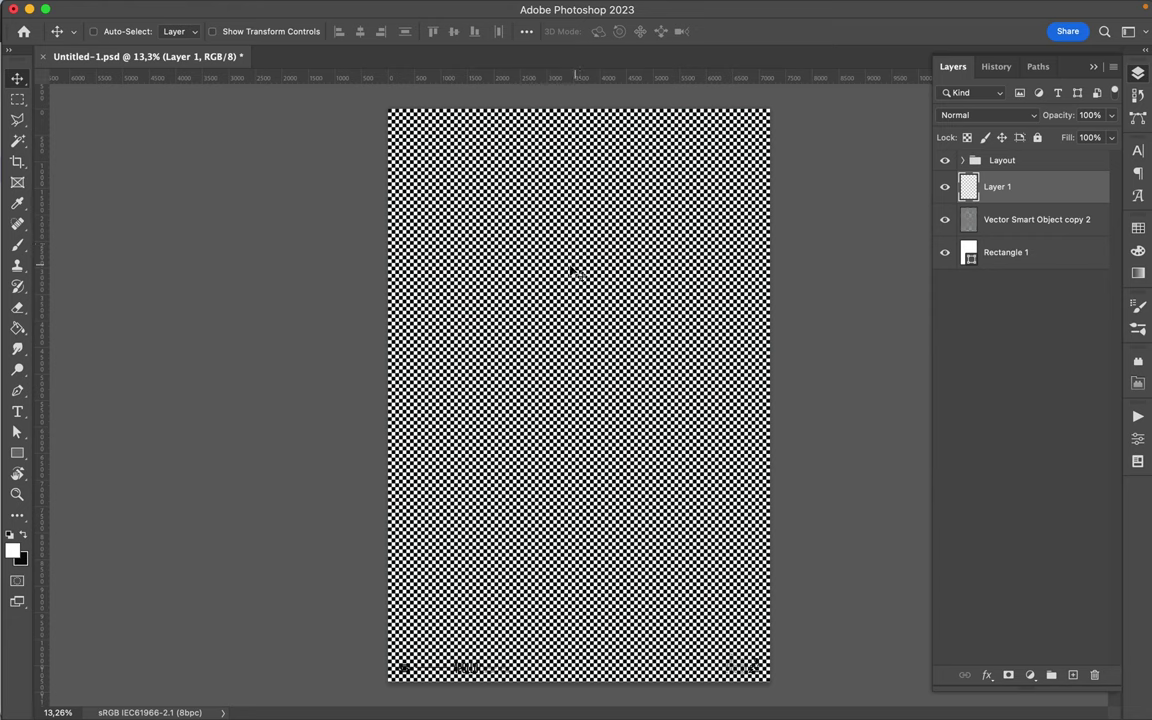
pyautogui.click(15, 104)
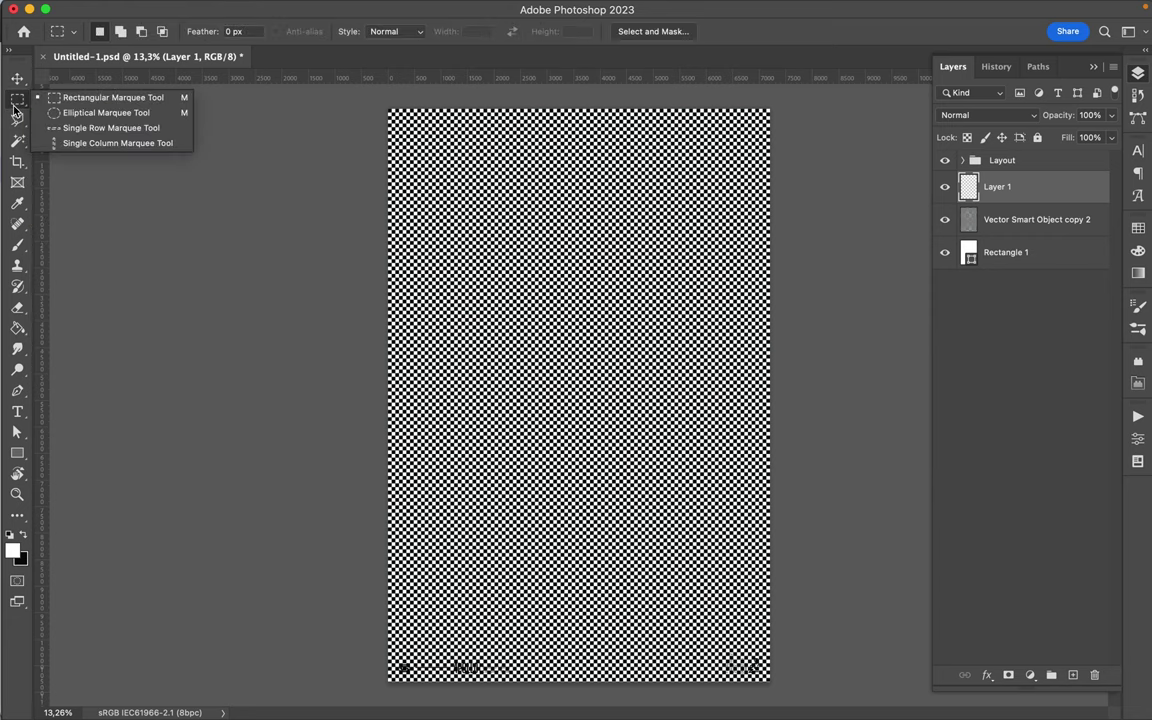
pyautogui.click(120, 117)
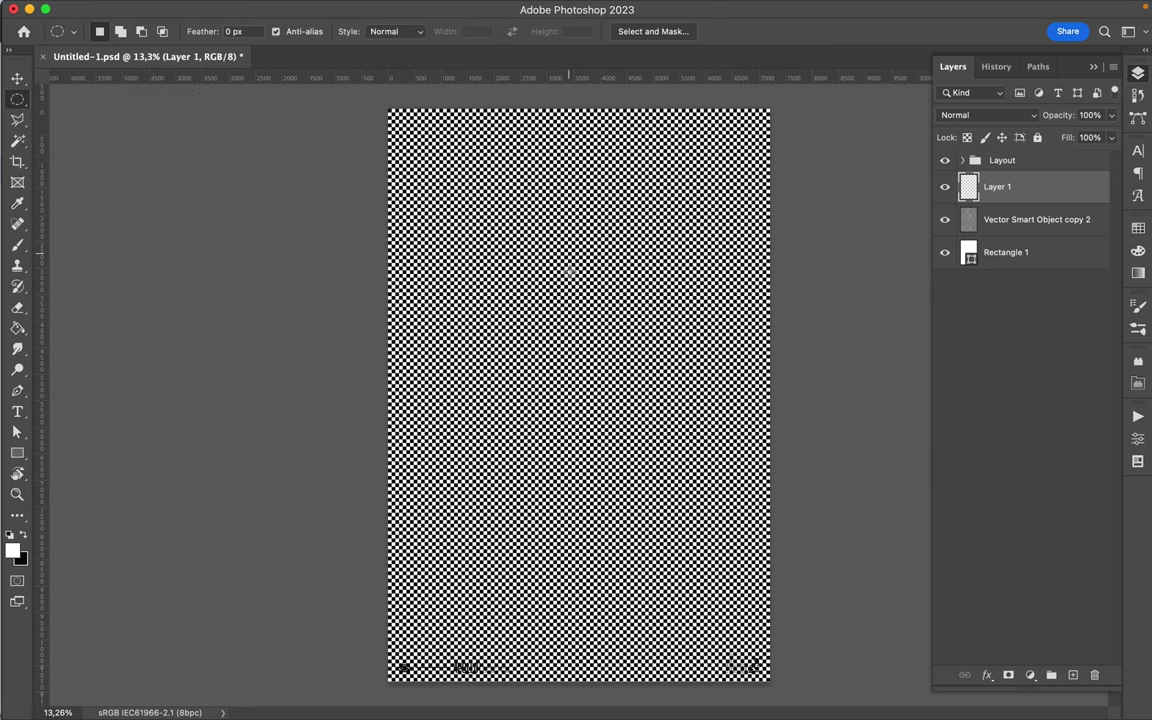
pyautogui.moveTo(525, 344); pyautogui.dragTo(748, 493)
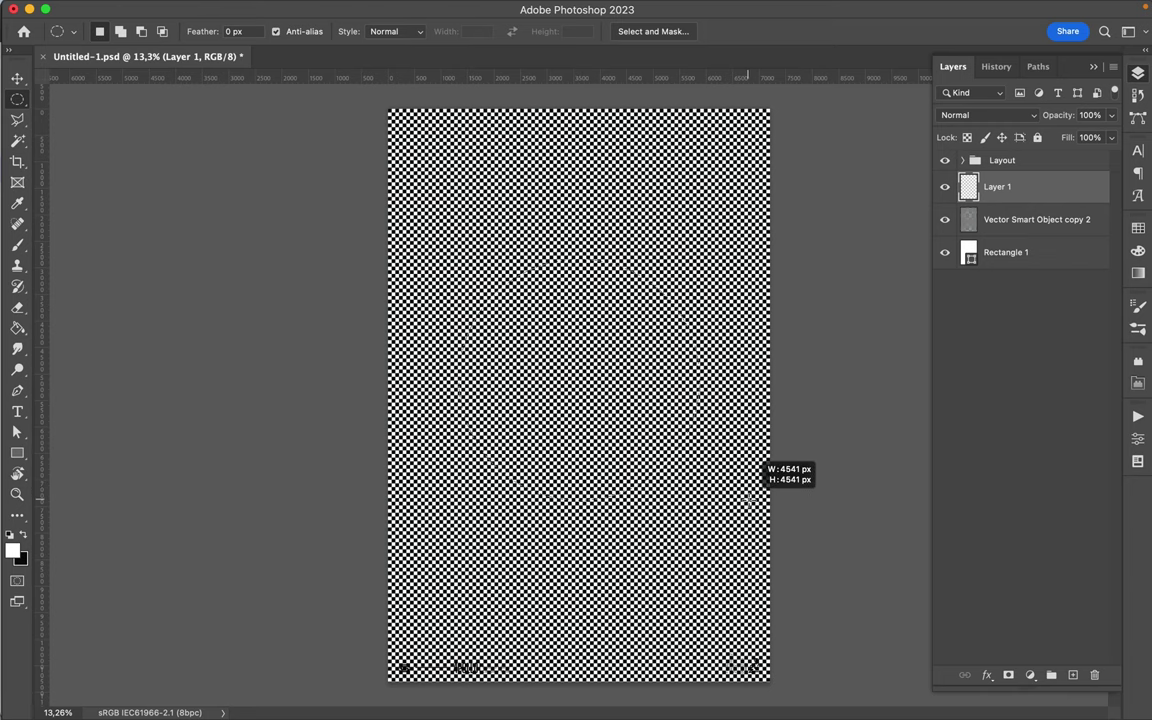
pyautogui.moveTo(748, 499); pyautogui.dragTo(771, 531)
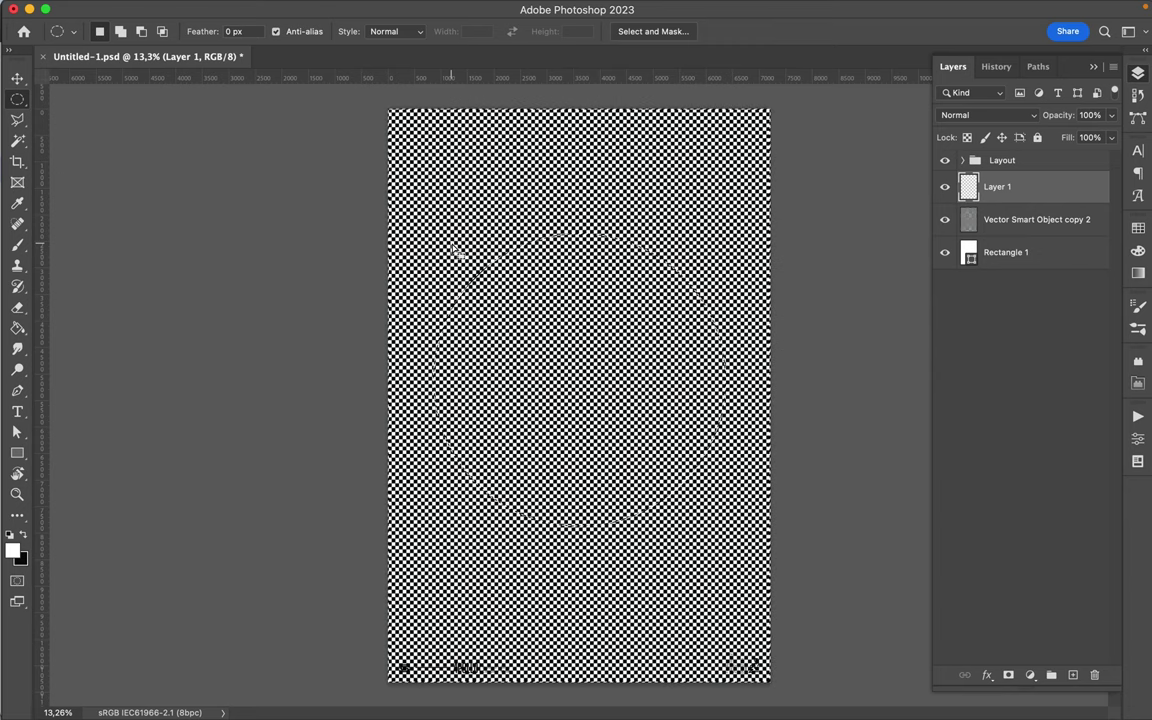
# Brush a thick black ring around the circular selection on Layer 1.
pyautogui.press('b')
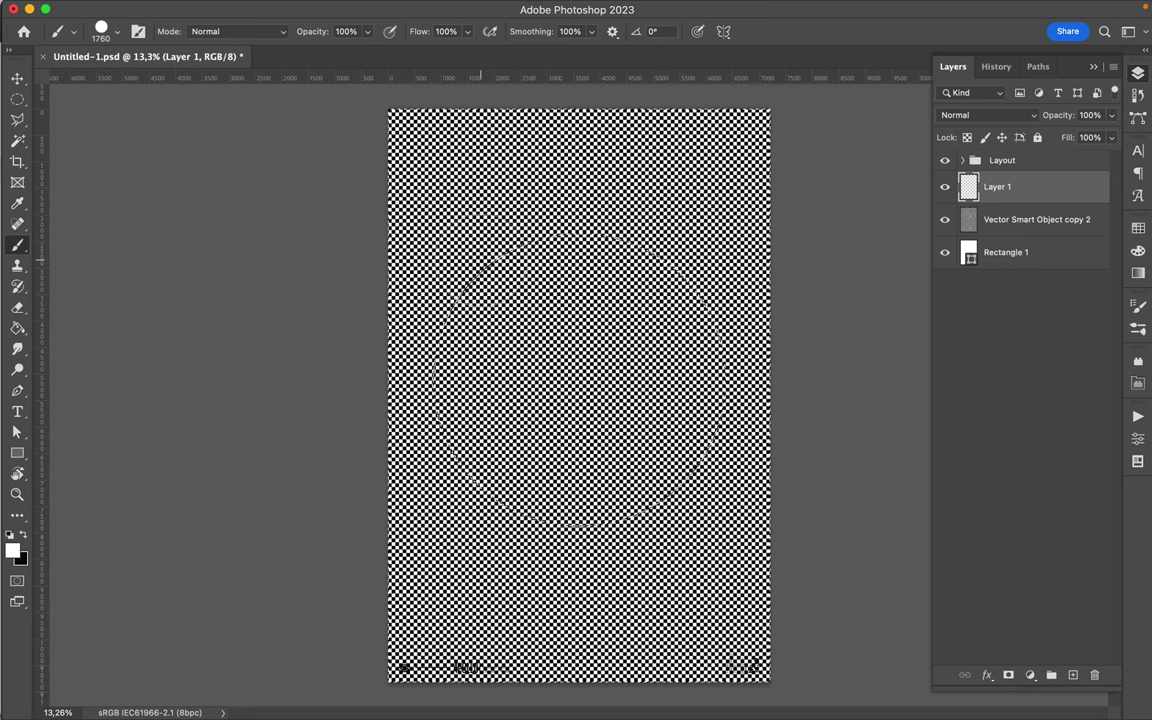
pyautogui.press('x')
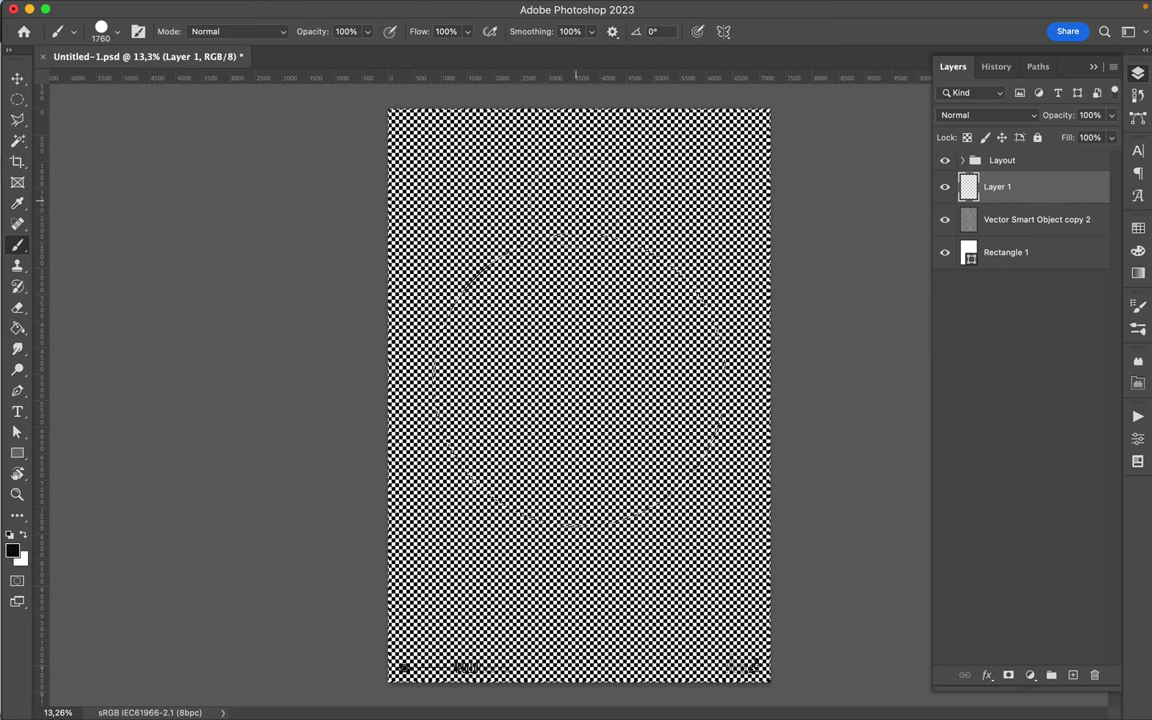
pyautogui.moveTo(447, 280)
pyautogui.mouseDown()
pyautogui.moveTo(510, 215)
pyautogui.moveTo(615, 210)
pyautogui.moveTo(675, 268)
pyautogui.moveTo(720, 345)
pyautogui.moveTo(650, 515)
pyautogui.moveTo(545, 555)
pyautogui.moveTo(465, 500)
pyautogui.moveTo(405, 340)
pyautogui.moveTo(455, 215)
pyautogui.moveTo(575, 195)
pyautogui.moveTo(757, 390)
pyautogui.moveTo(620, 540)
pyautogui.moveTo(463, 545)
pyautogui.moveTo(412, 430)
pyautogui.mouseUp()
pyautogui.press('m')
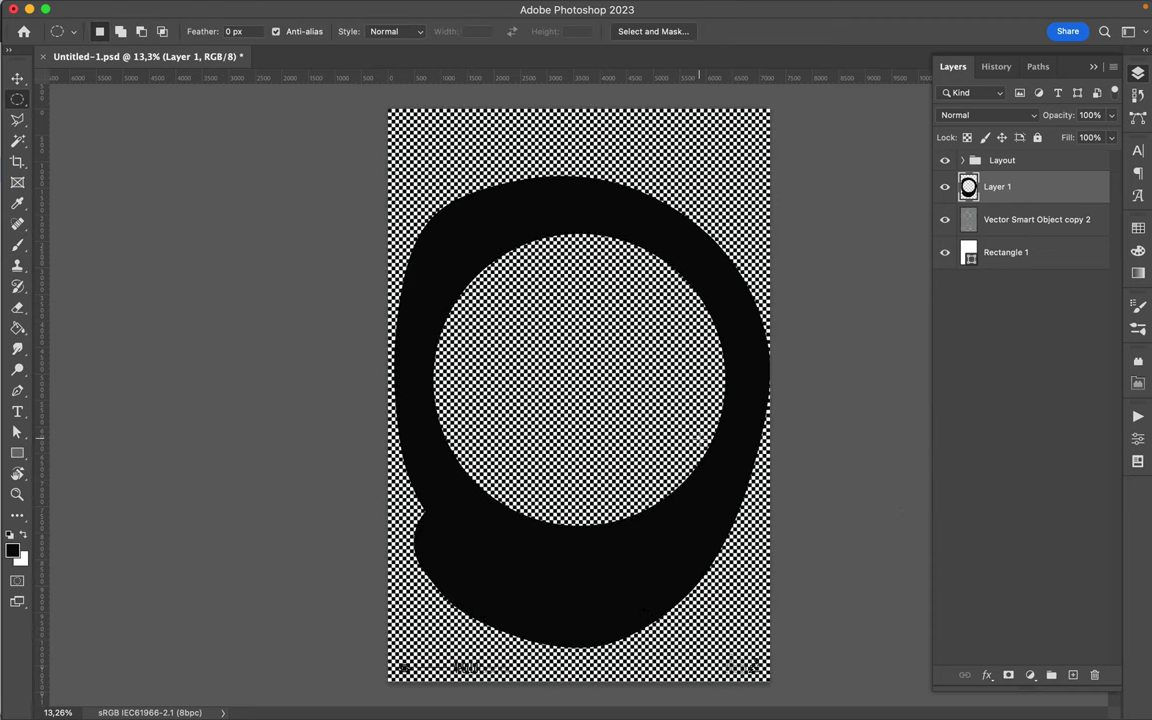
pyautogui.press('v')
pyautogui.moveTo(435, 5)
pyautogui.click(371, 9)
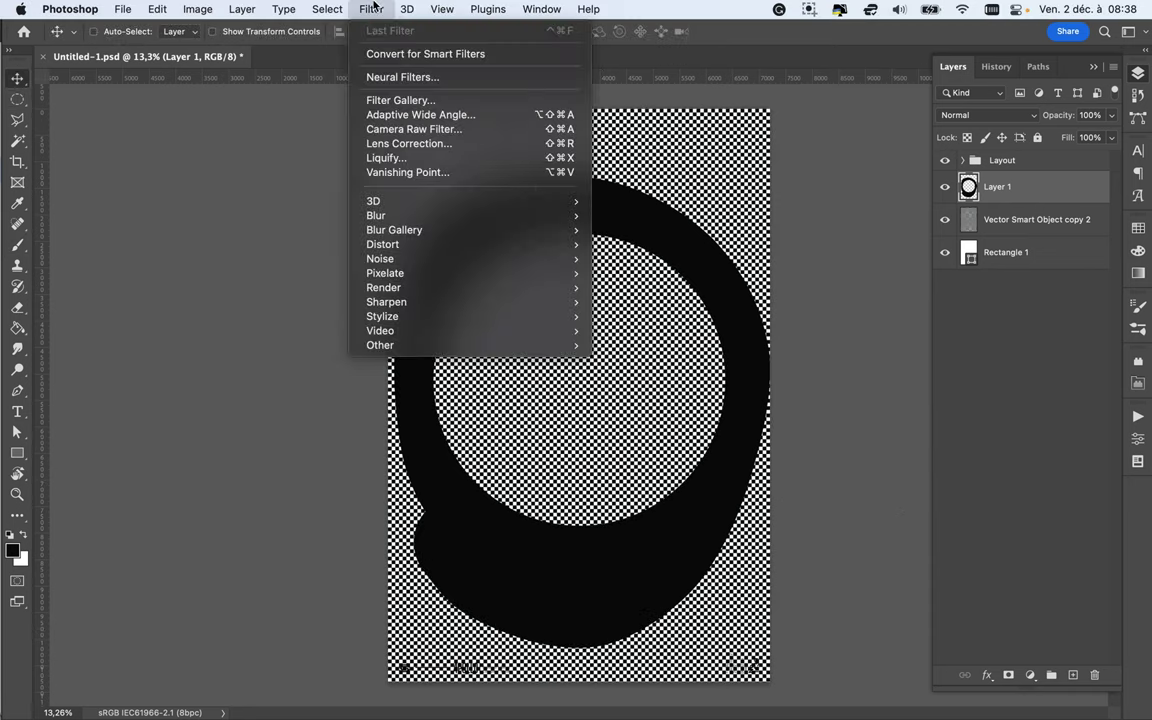
pyautogui.moveTo(365, 214)
pyautogui.click(635, 273)
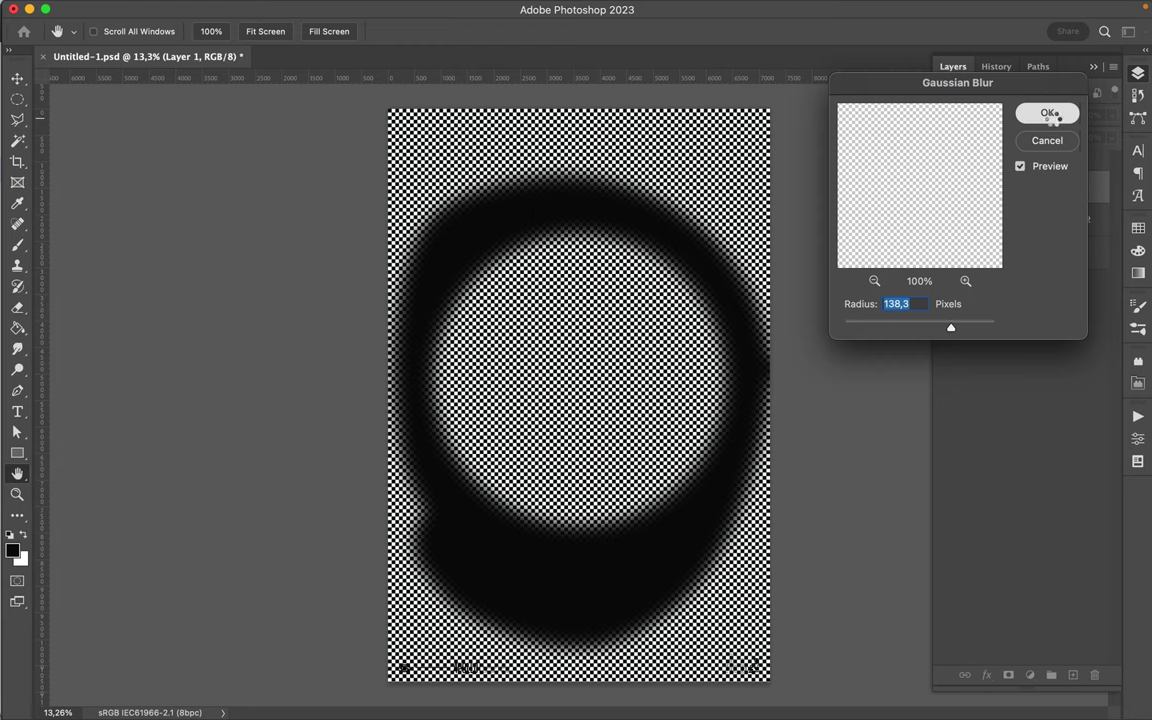
pyautogui.click(1047, 115)
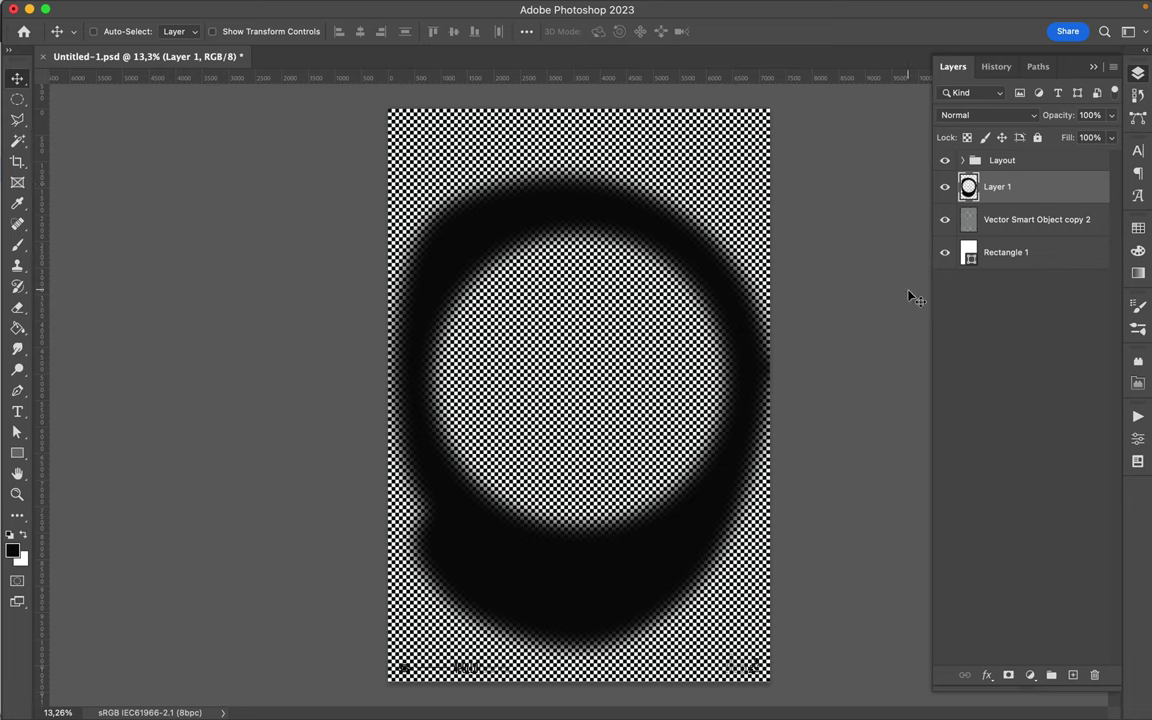
pyautogui.press('super+z')
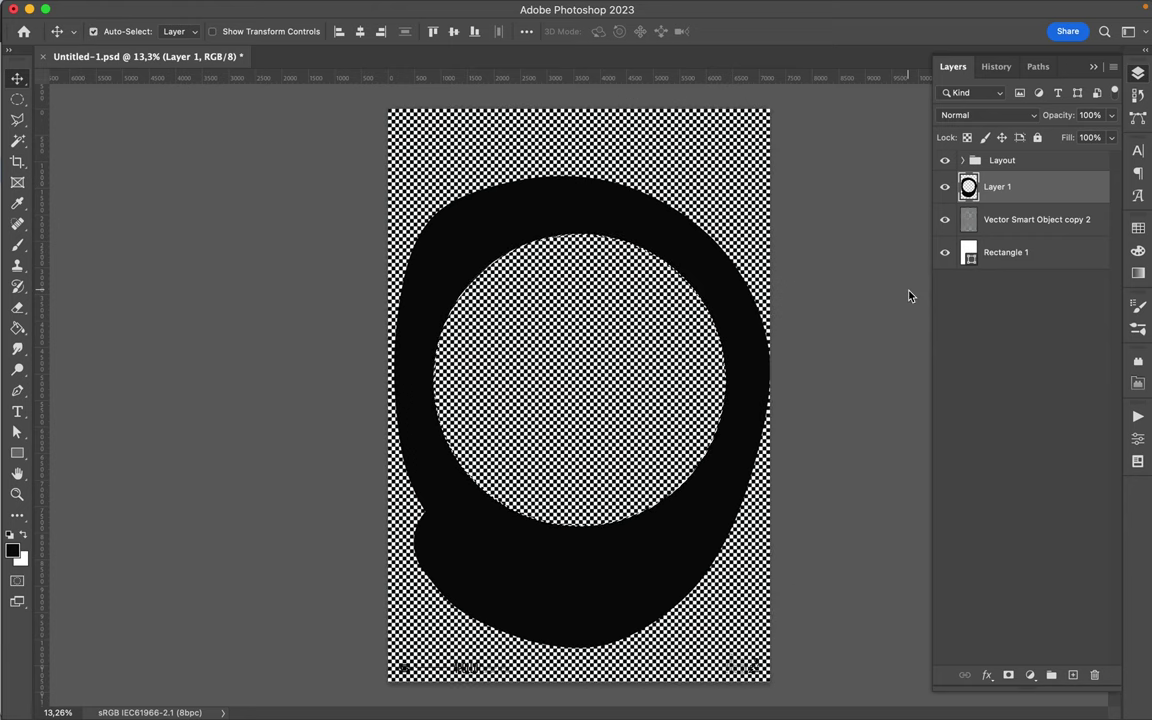
pyautogui.press('b')
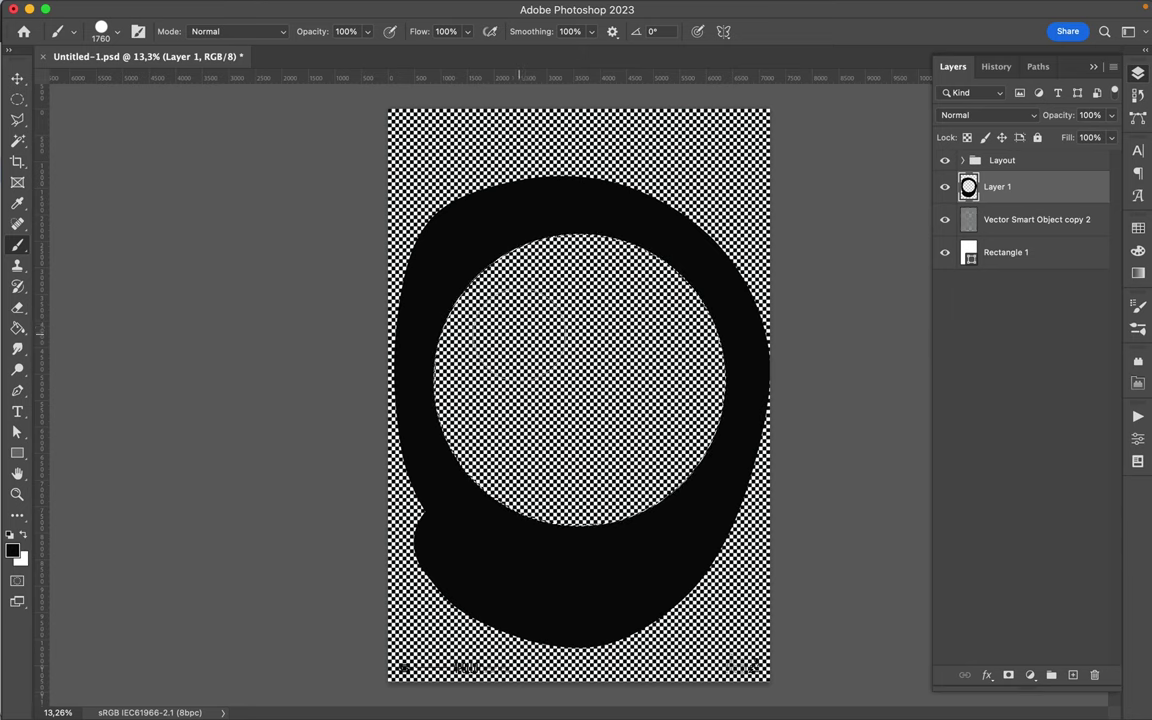
# Paint black inside the circle, then clear that paint and drop the selection.
pyautogui.moveTo(446, 333)
pyautogui.mouseDown()
pyautogui.moveTo(470, 312)
pyautogui.moveTo(607, 236)
pyautogui.moveTo(730, 285)
pyautogui.moveTo(750, 420)
pyautogui.moveTo(645, 508)
pyautogui.moveTo(568, 520)
pyautogui.moveTo(468, 450)
pyautogui.moveTo(413, 355)
pyautogui.moveTo(460, 289)
pyautogui.moveTo(597, 290)
pyautogui.moveTo(610, 350)
pyautogui.moveTo(468, 431)
pyautogui.moveTo(581, 337)
pyautogui.moveTo(677, 389)
pyautogui.moveTo(538, 457)
pyautogui.moveTo(560, 316)
pyautogui.moveTo(651, 300)
pyautogui.mouseUp()
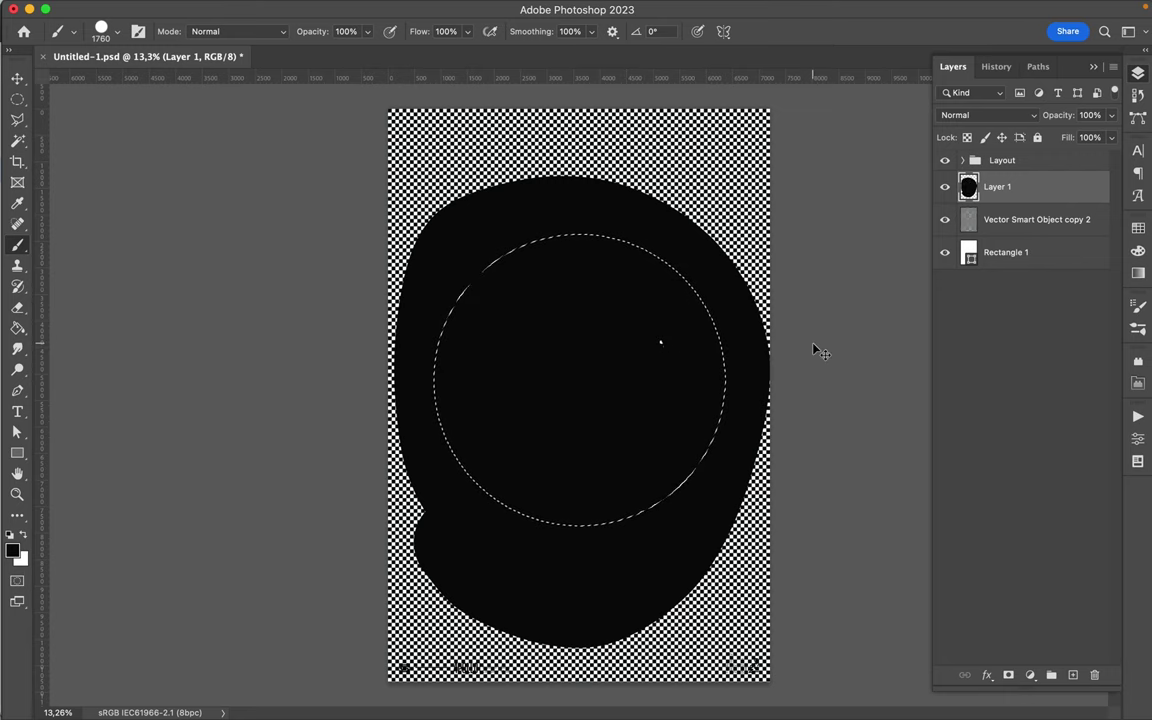
pyautogui.press('BackSpace')
pyautogui.press('super+d')
# Paint the central circle solid black on new Layer 2, then select ring Layer 1.
pyautogui.click(1074, 676)
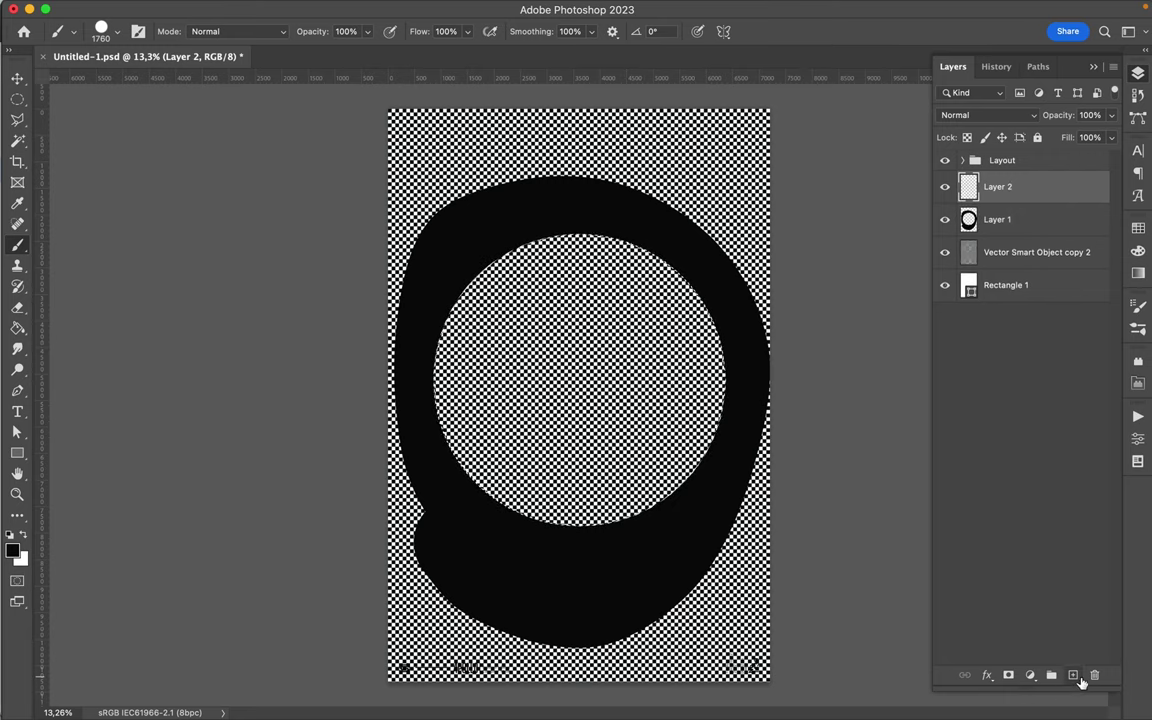
pyautogui.moveTo(480, 455)
pyautogui.mouseDown()
pyautogui.moveTo(675, 222)
pyautogui.moveTo(459, 325)
pyautogui.moveTo(457, 442)
pyautogui.moveTo(519, 512)
pyautogui.moveTo(660, 472)
pyautogui.moveTo(713, 327)
pyautogui.moveTo(584, 288)
pyautogui.moveTo(515, 449)
pyautogui.moveTo(672, 311)
pyautogui.moveTo(720, 242)
pyautogui.moveTo(711, 420)
pyautogui.moveTo(569, 516)
pyautogui.moveTo(487, 519)
pyautogui.moveTo(569, 520)
pyautogui.moveTo(711, 458)
pyautogui.moveTo(735, 381)
pyautogui.moveTo(562, 267)
pyautogui.moveTo(477, 320)
pyautogui.mouseUp()
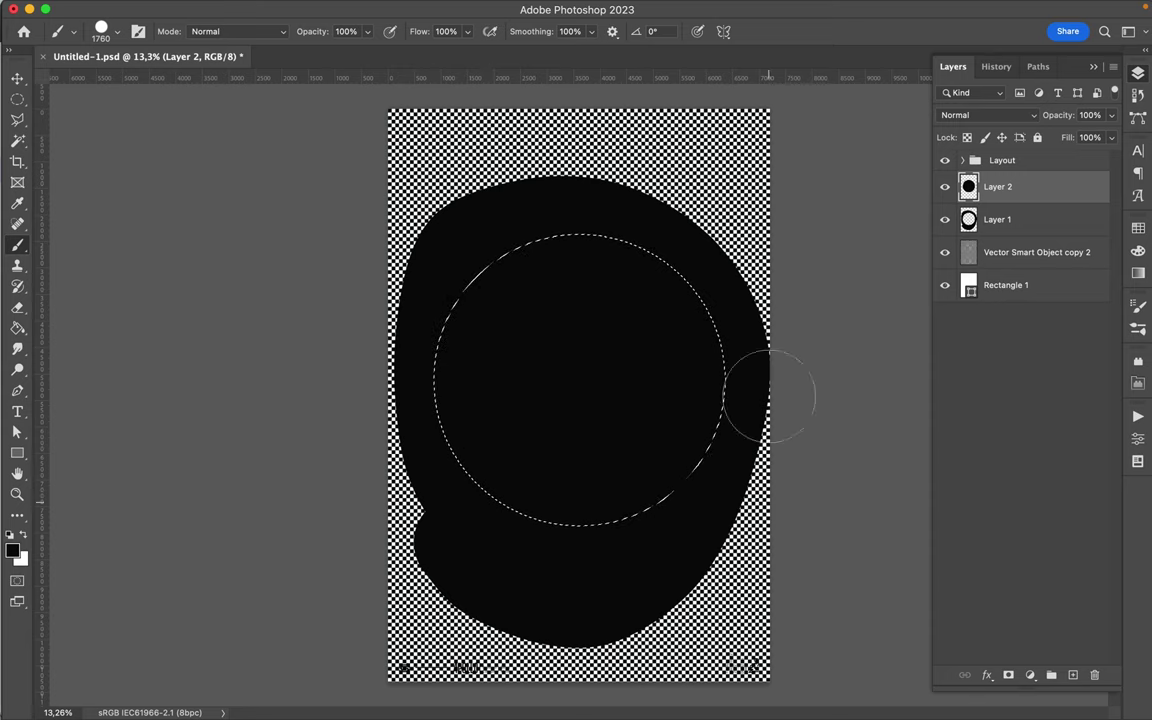
pyautogui.press('m')
pyautogui.click(679, 265)
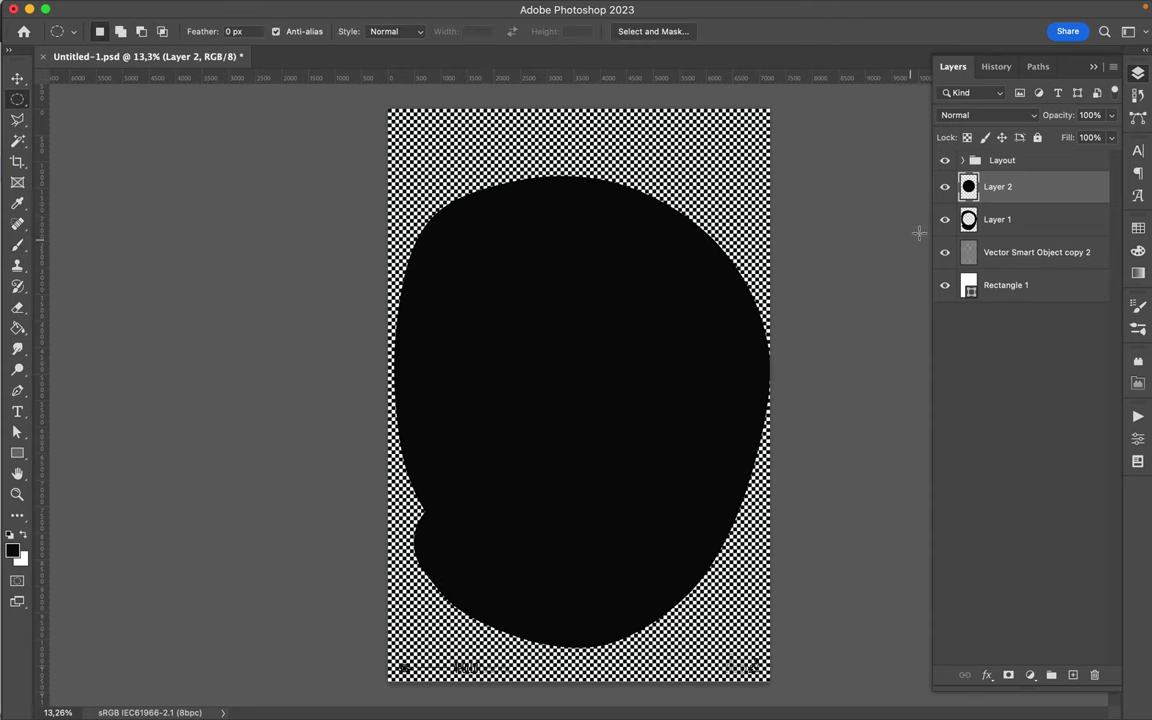
pyautogui.click(1020, 220)
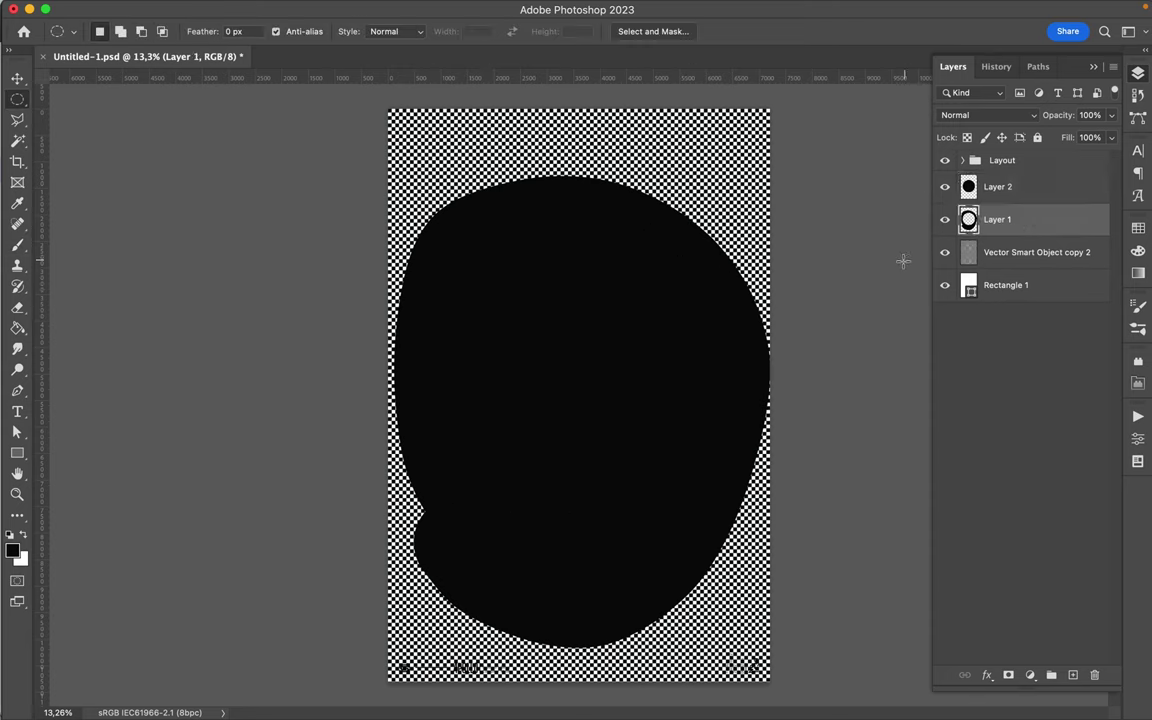
pyautogui.moveTo(410, 4)
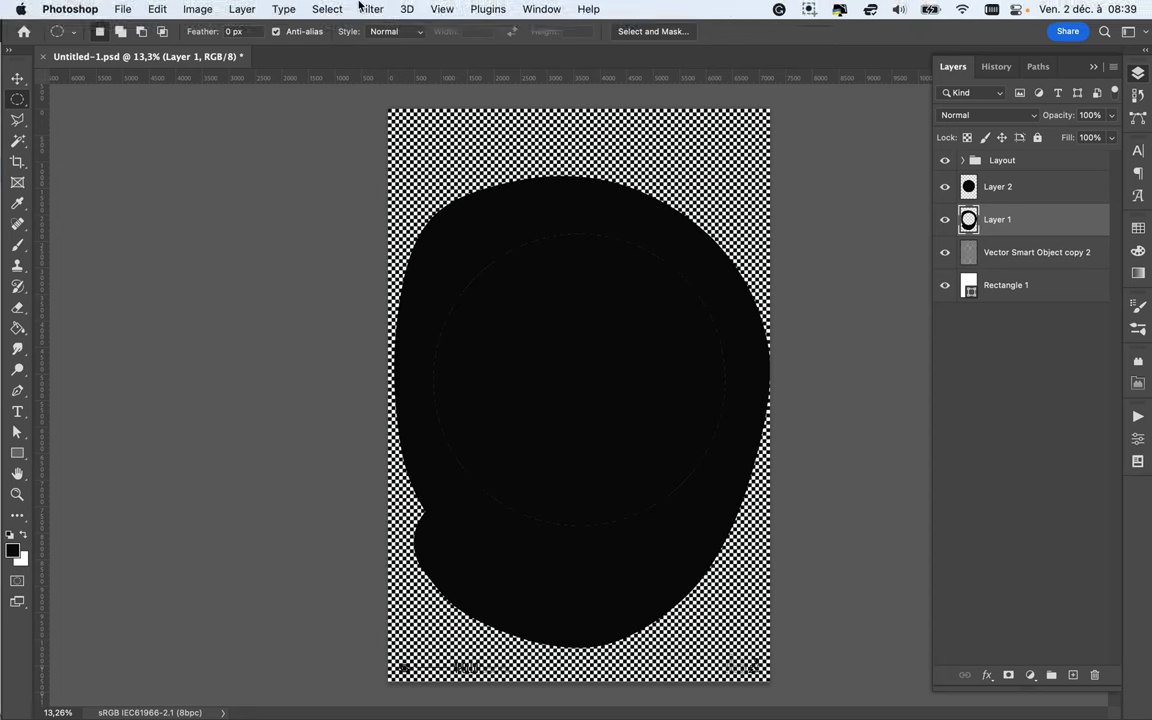
# Apply a 138,3 px Gaussian Blur to Layer 1's ring, then clear the blurred halo.
pyautogui.click(370, 9)
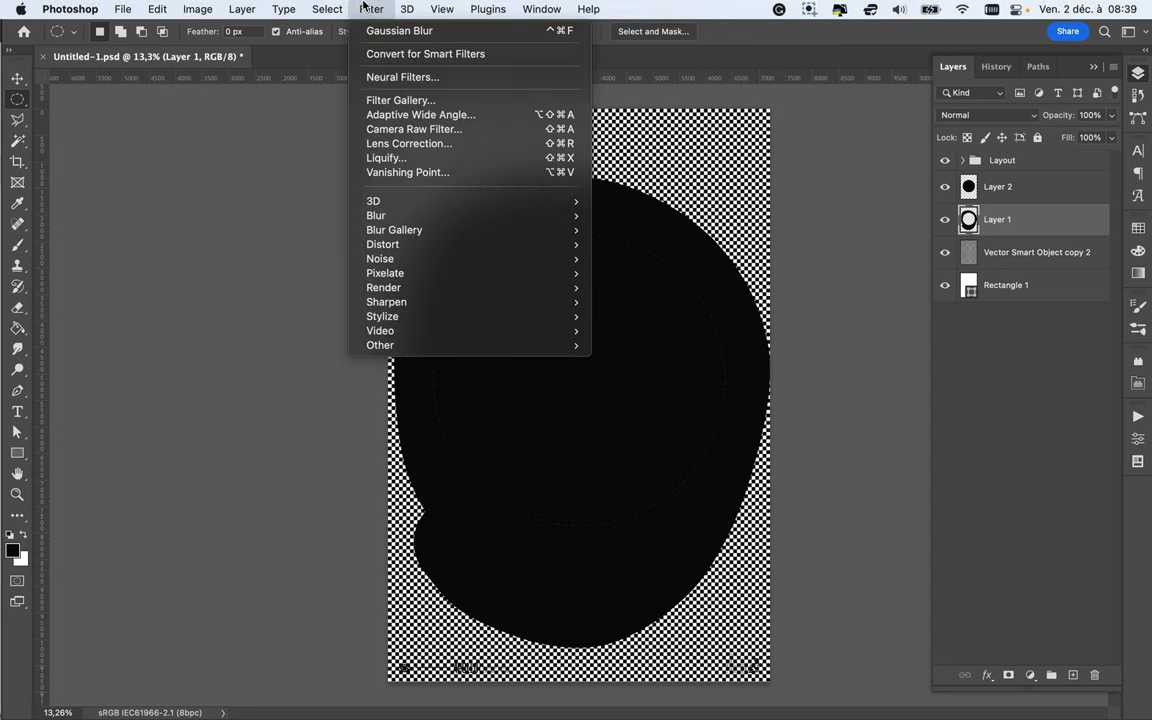
pyautogui.moveTo(380, 215)
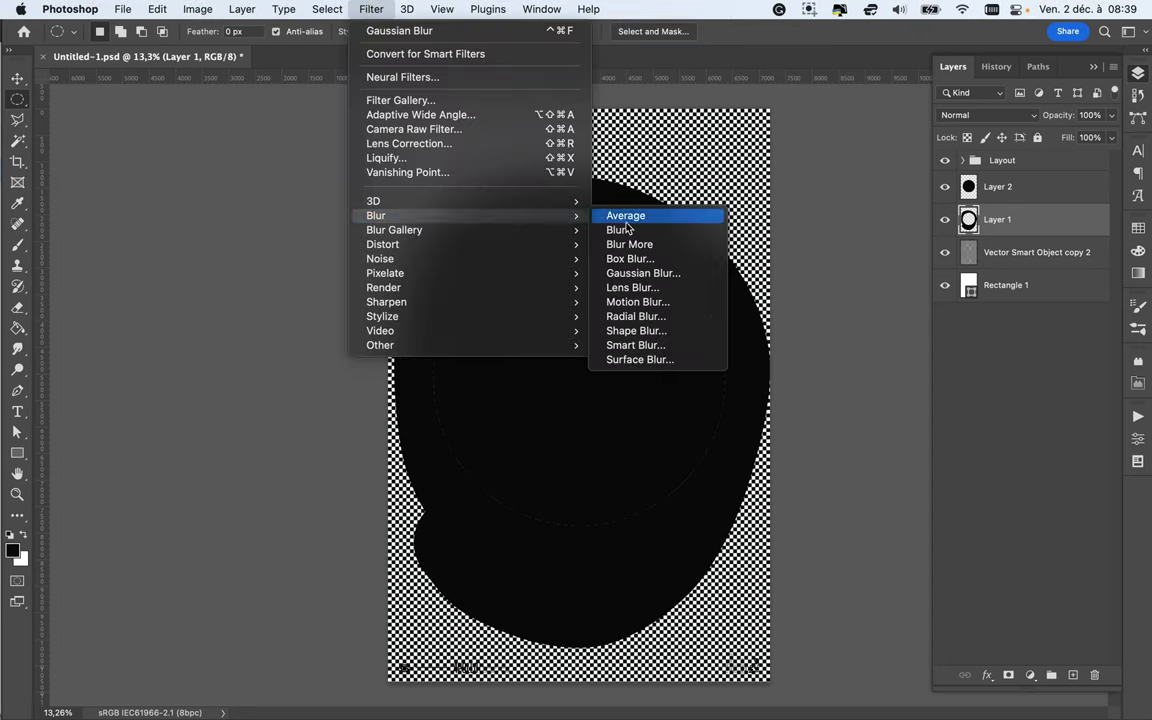
pyautogui.click(636, 277)
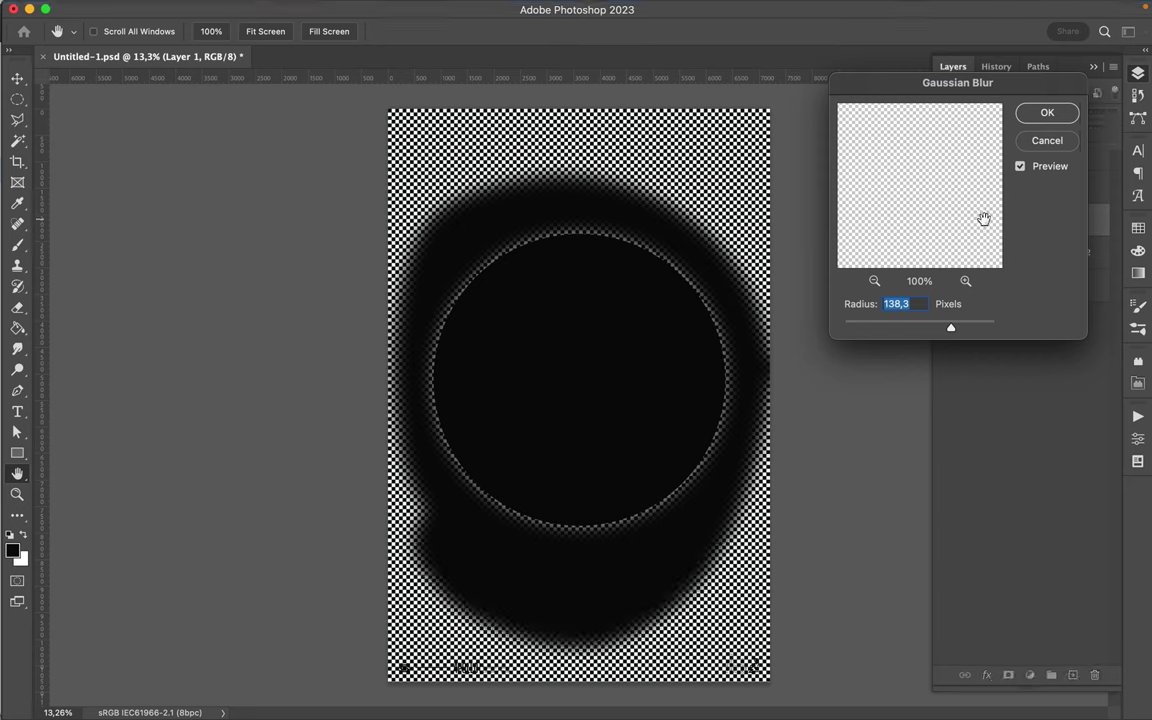
pyautogui.click(1047, 116)
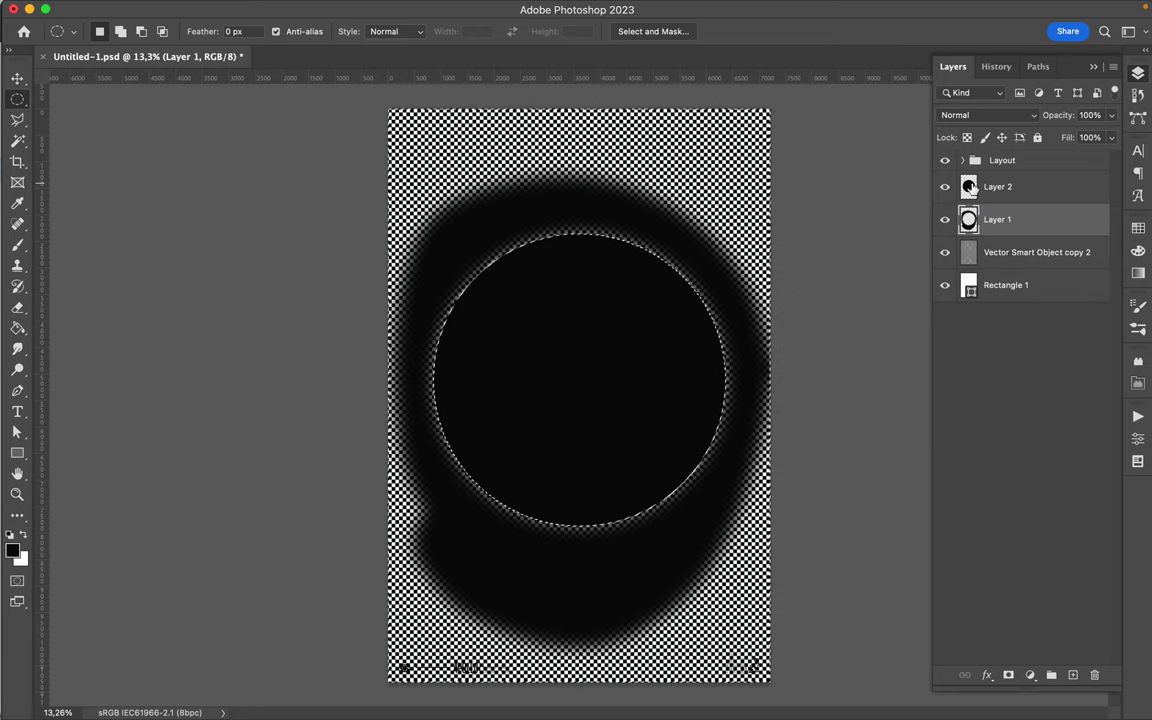
pyautogui.press('super+z')
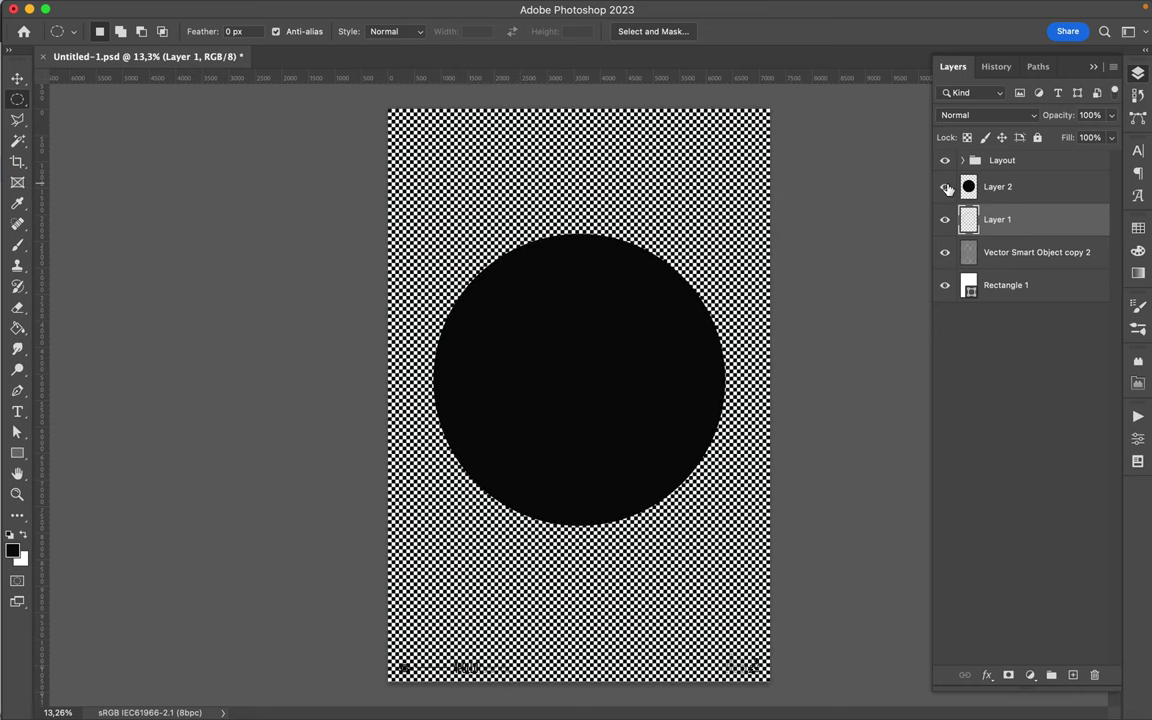
# Hide Layer 2's black circle and move Layer 1's soft ring up and right.
pyautogui.click(946, 187)
pyautogui.press('v')
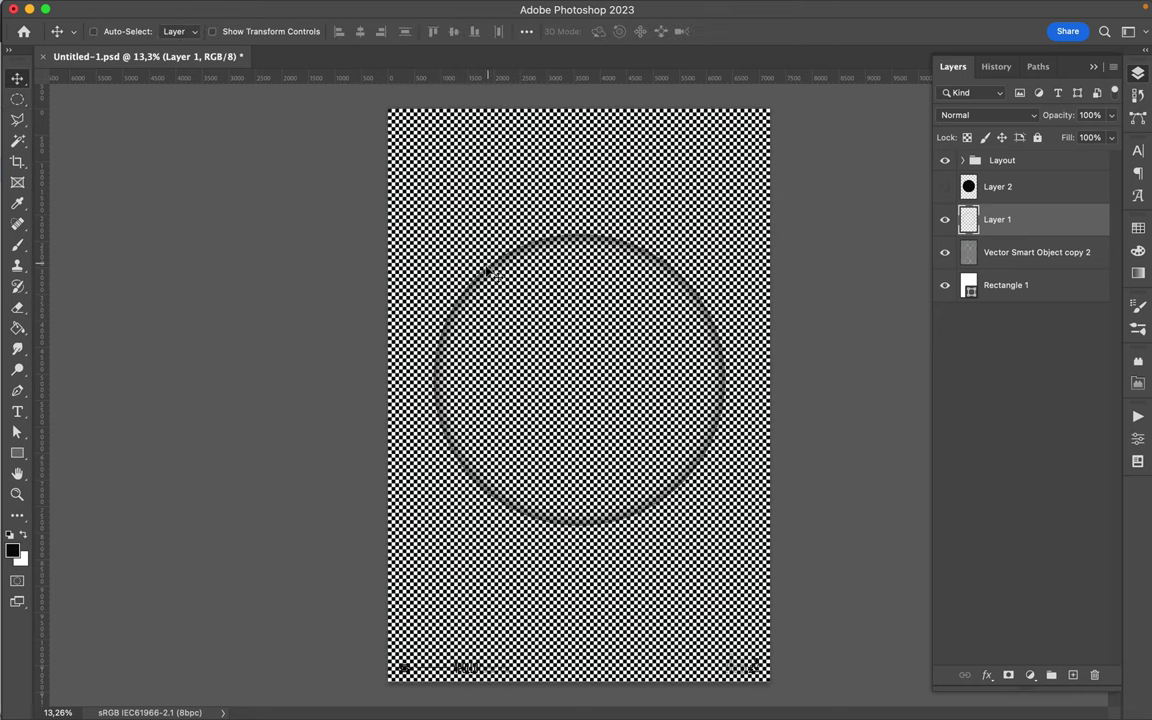
pyautogui.scroll(3, 487, 272)
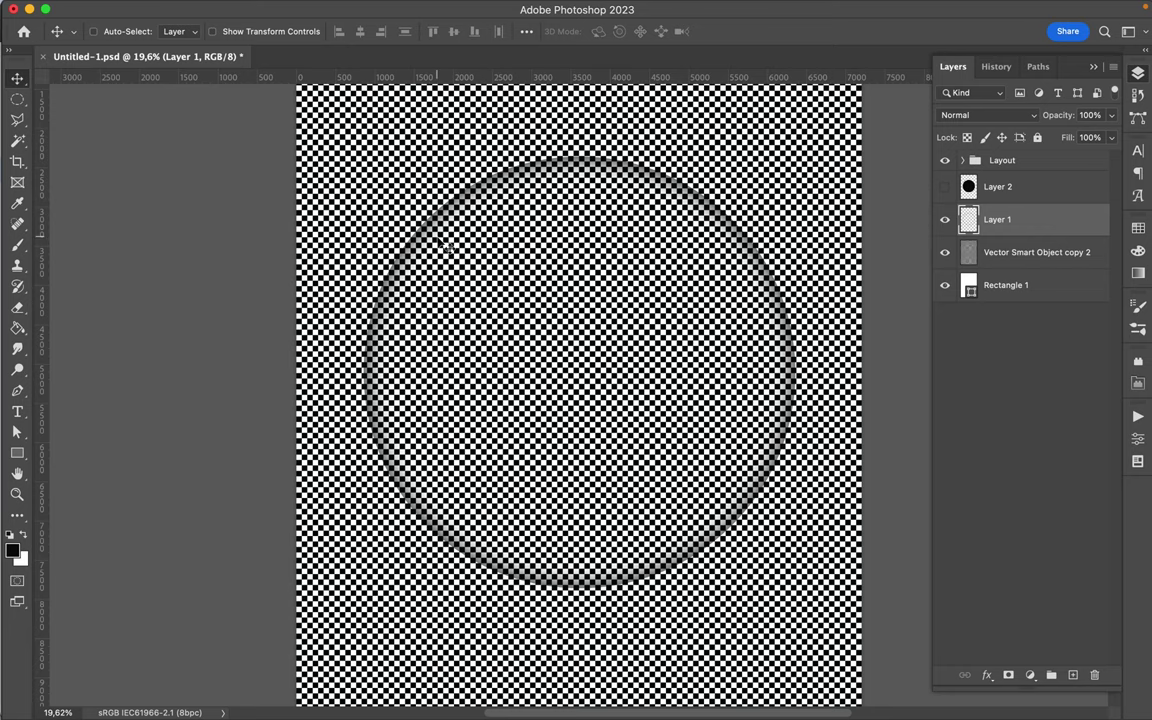
pyautogui.scroll(2, 440, 262)
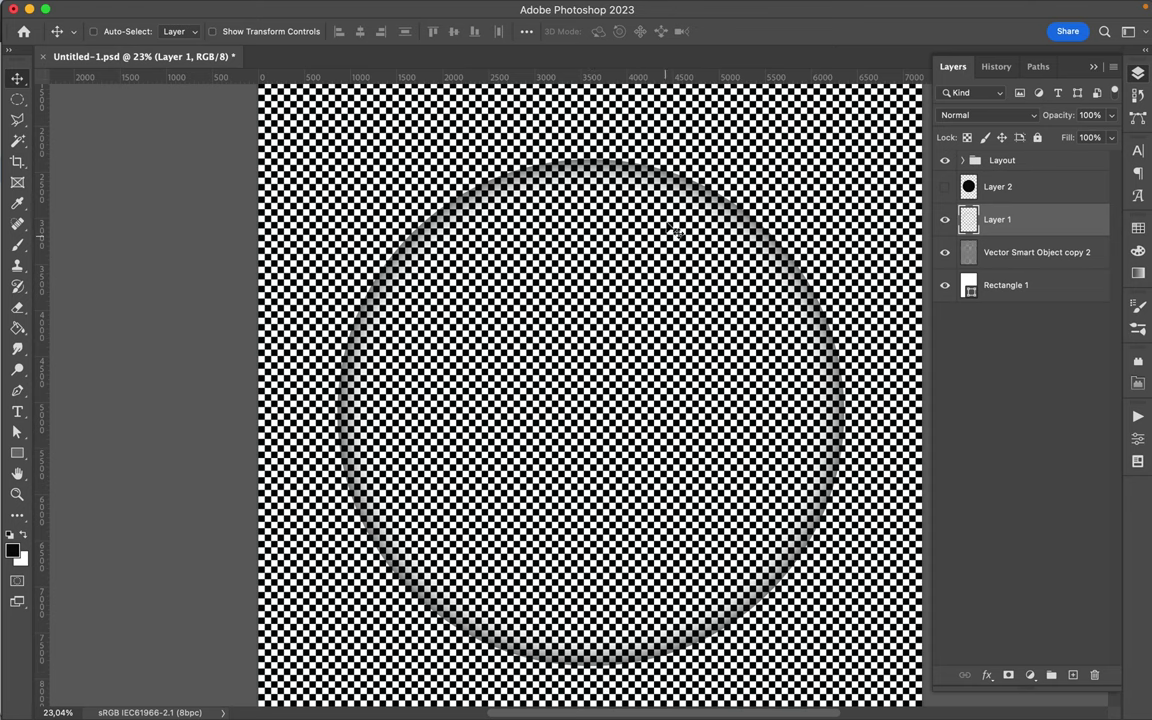
pyautogui.scroll(-5, 775, 195)
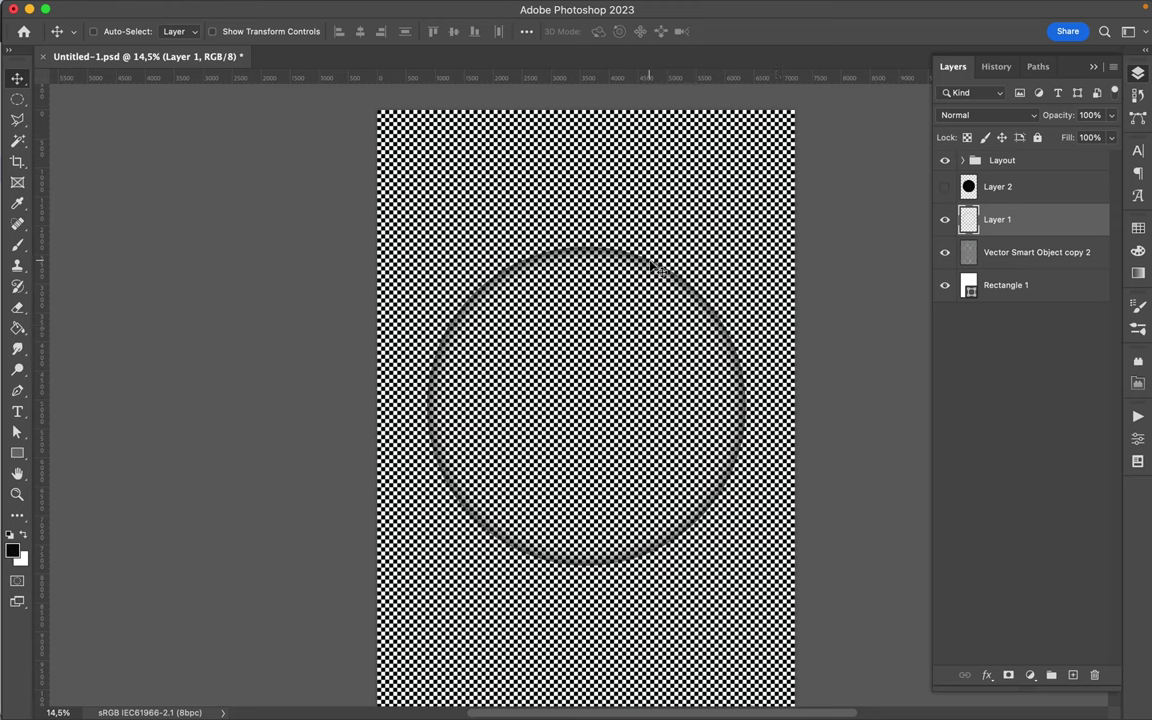
pyautogui.moveTo(595, 250); pyautogui.dragTo(642, 281)
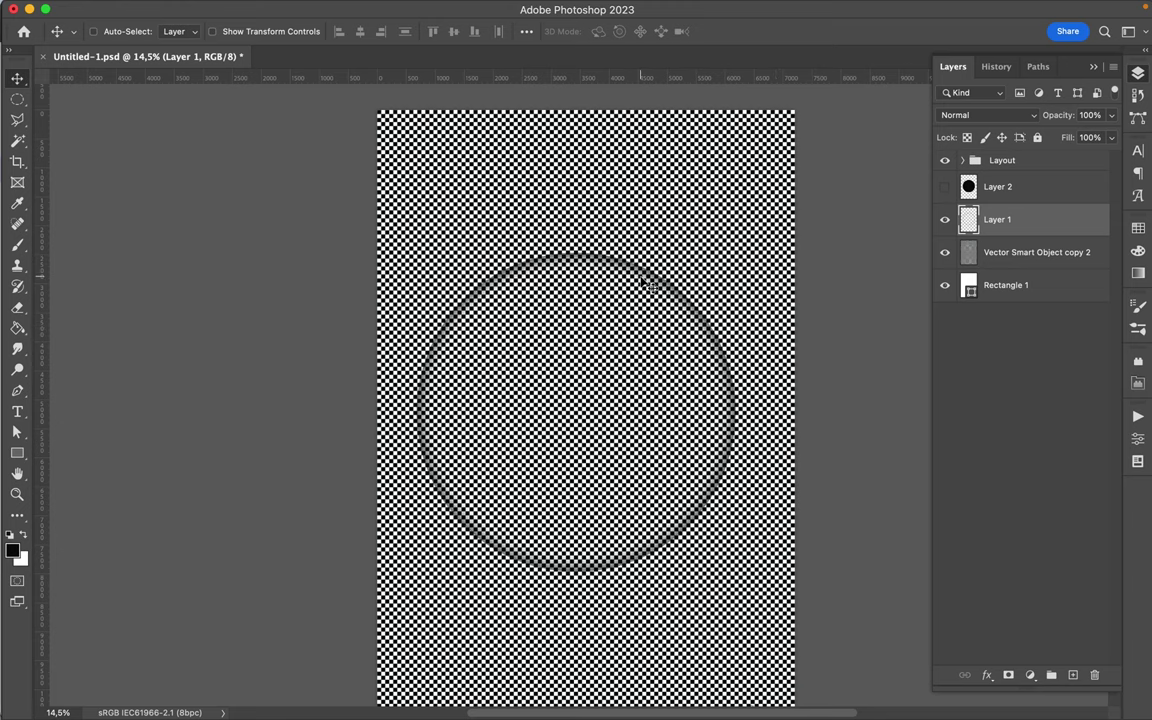
# Centre the ring horizontally and vertically relative to the canvas.
pyautogui.click(526, 34)
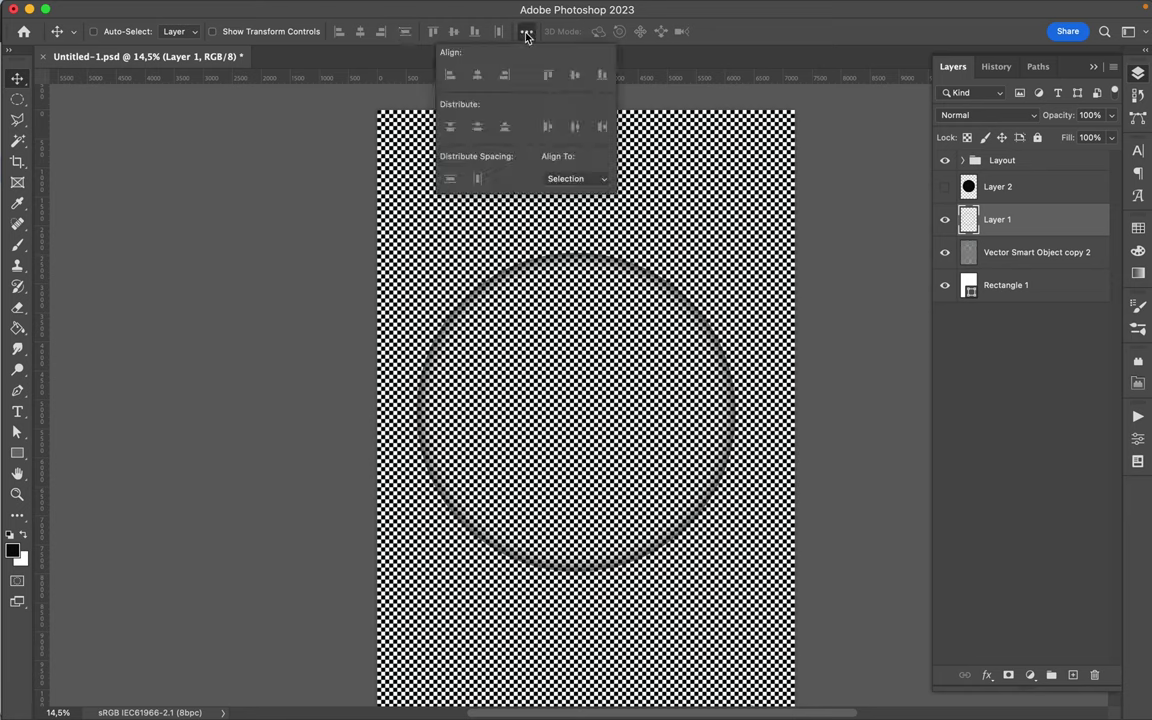
pyautogui.click(600, 183)
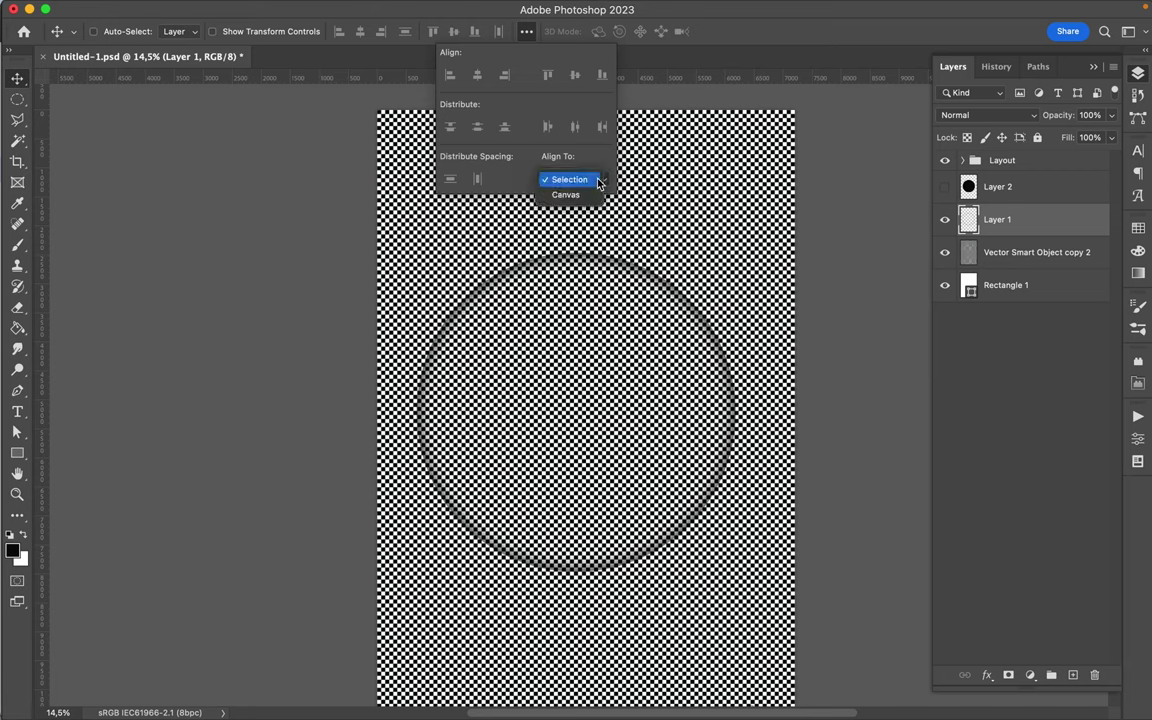
pyautogui.click(599, 185)
pyautogui.click(599, 185)
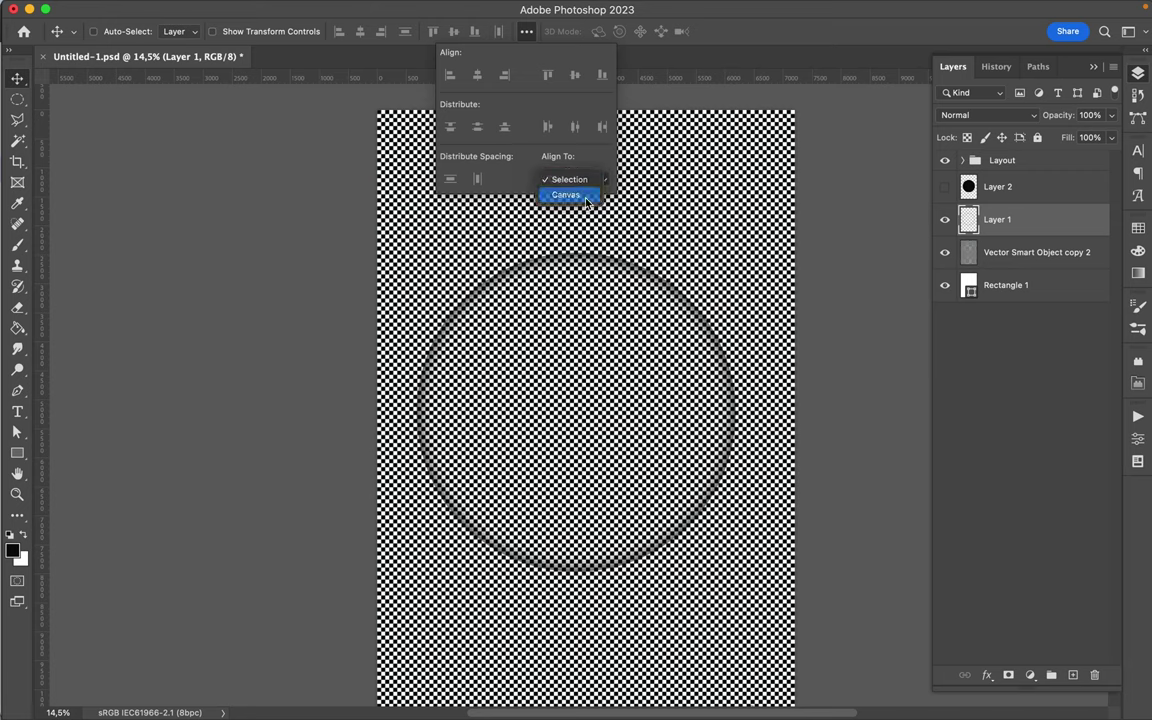
pyautogui.click(566, 195)
pyautogui.click(575, 76)
pyautogui.click(478, 78)
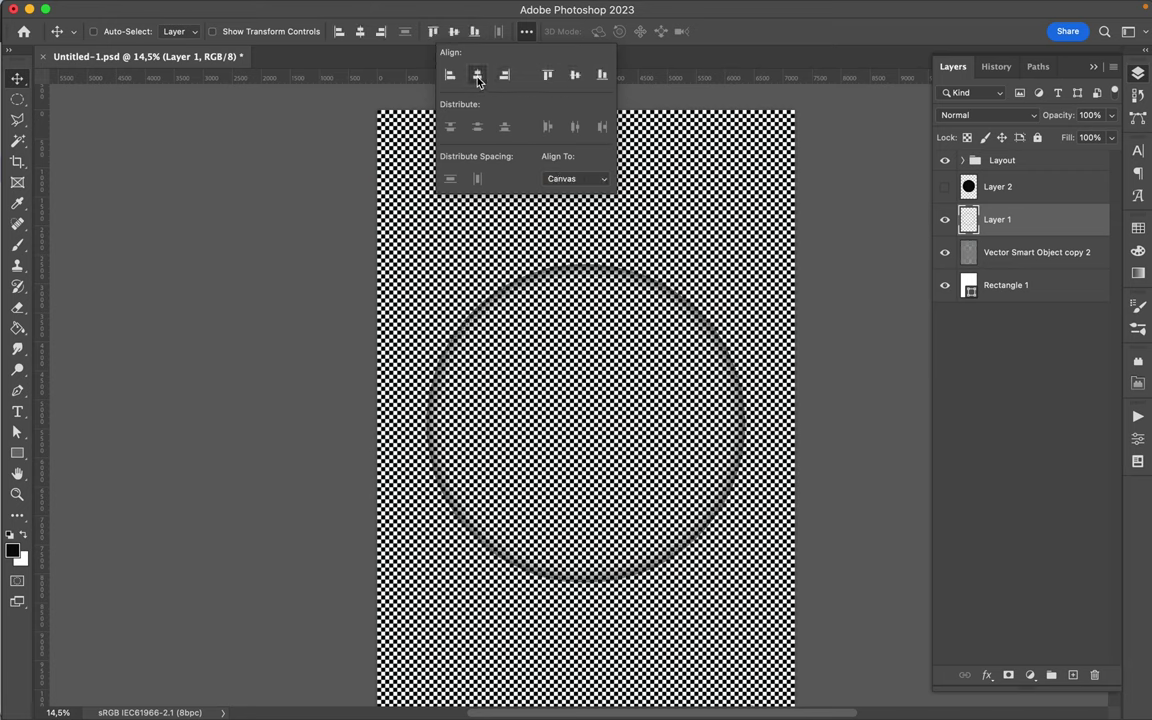
pyautogui.click(848, 355)
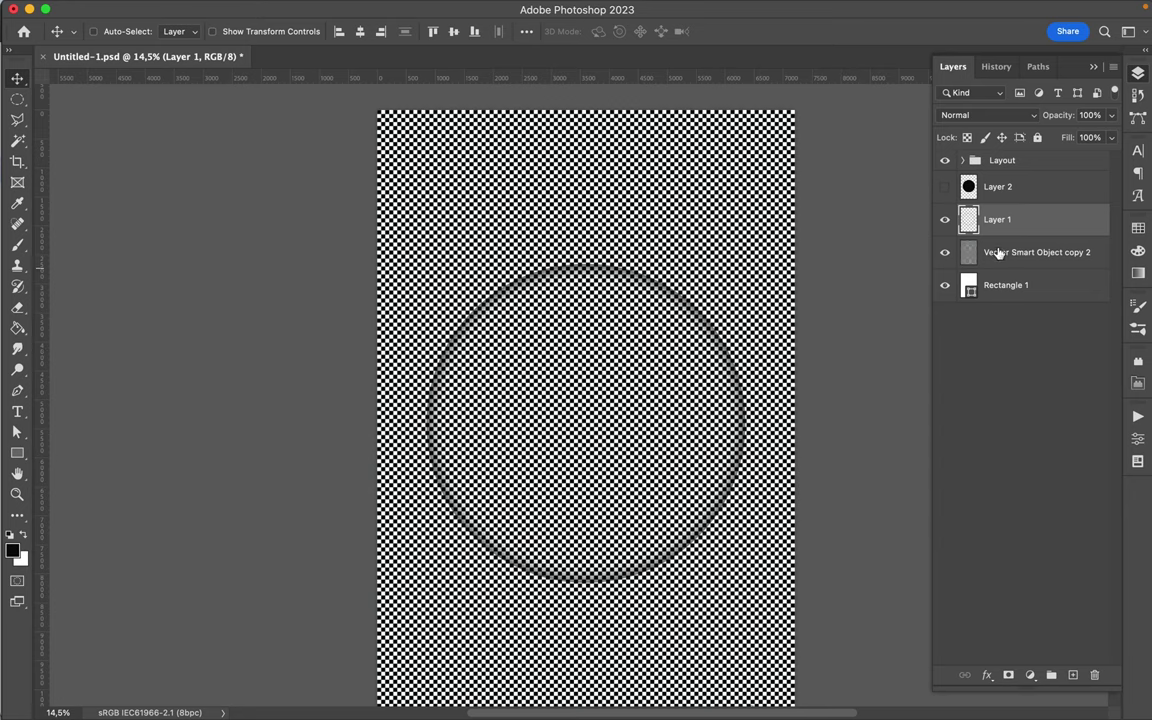
# Delete Layer 2, the black circle layer.
pyautogui.scroll(-1, 748, 327)
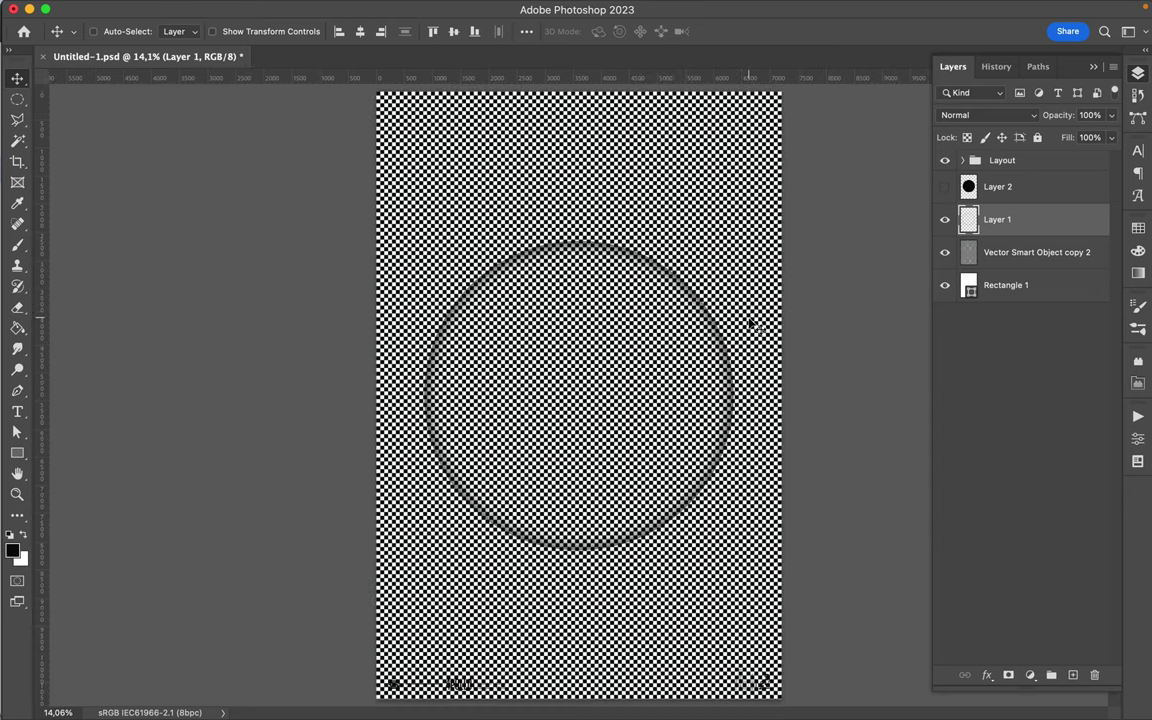
pyautogui.scroll(-2, 752, 325)
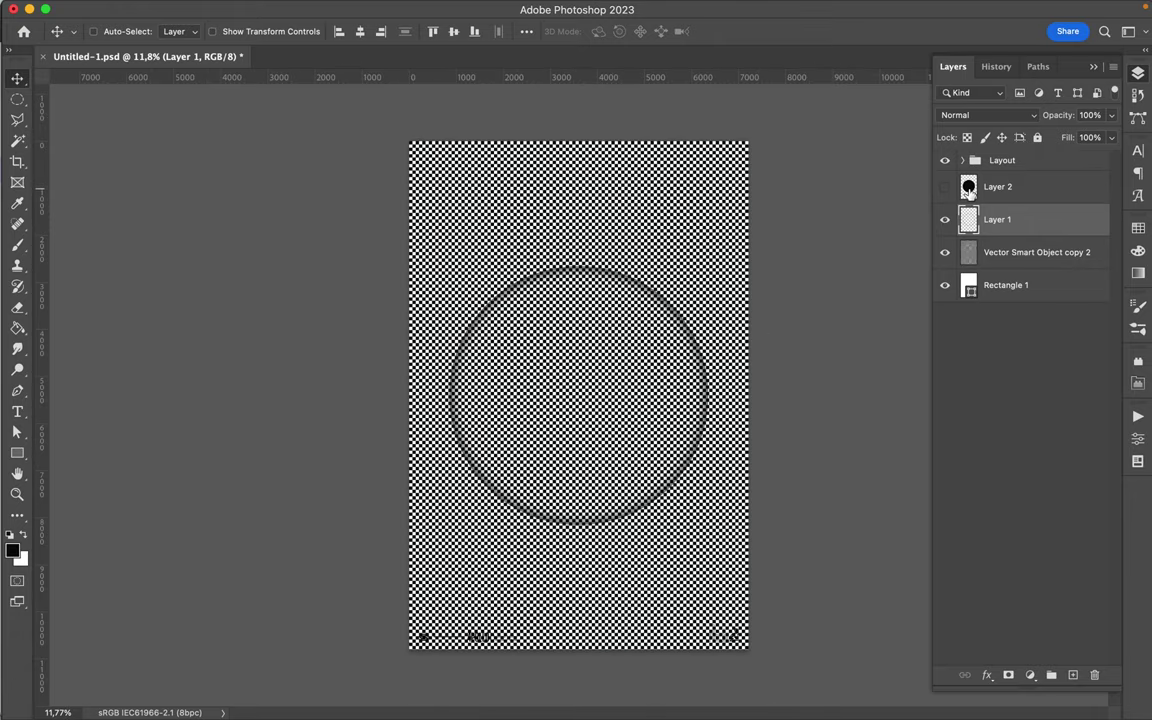
pyautogui.click(969, 192)
pyautogui.click(945, 187)
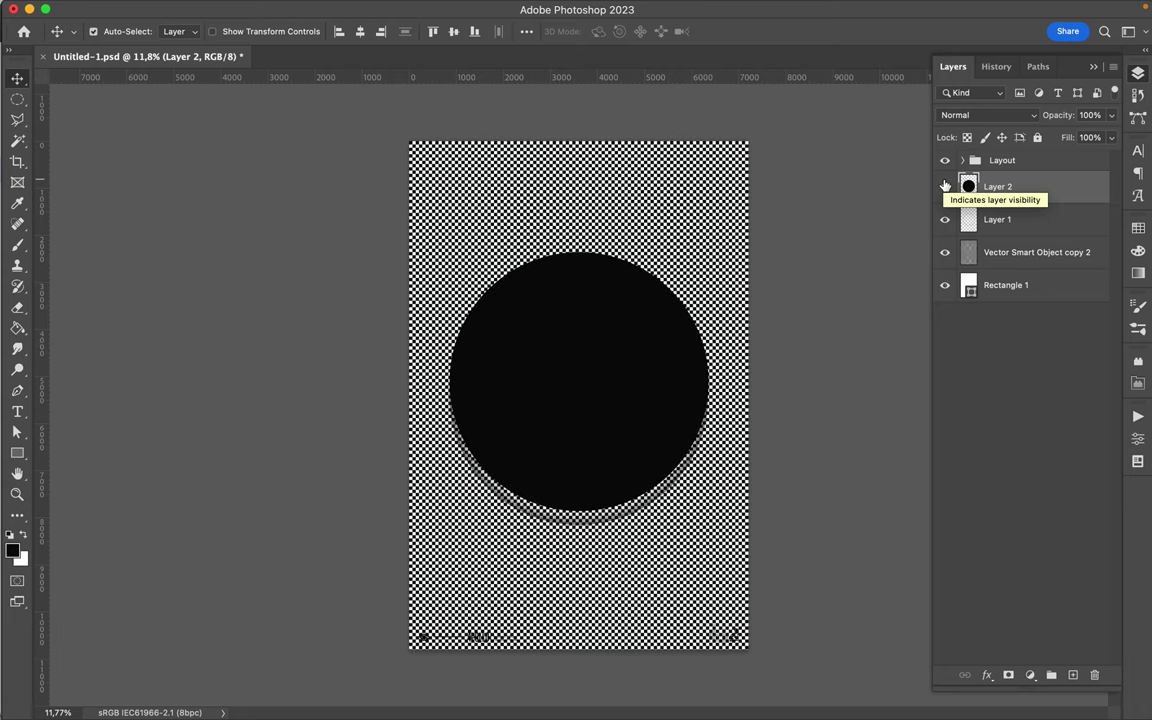
pyautogui.press('Delete')
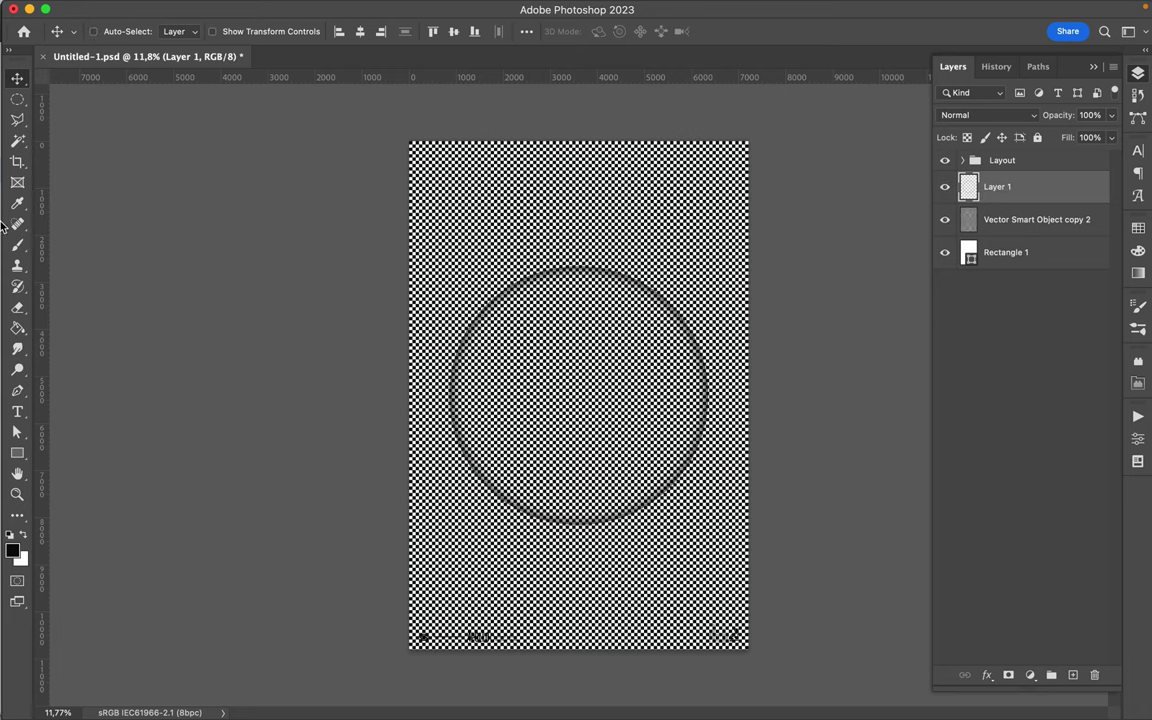
# Draw a large black circle with the Ellipse tool.
pyautogui.click(22, 455)
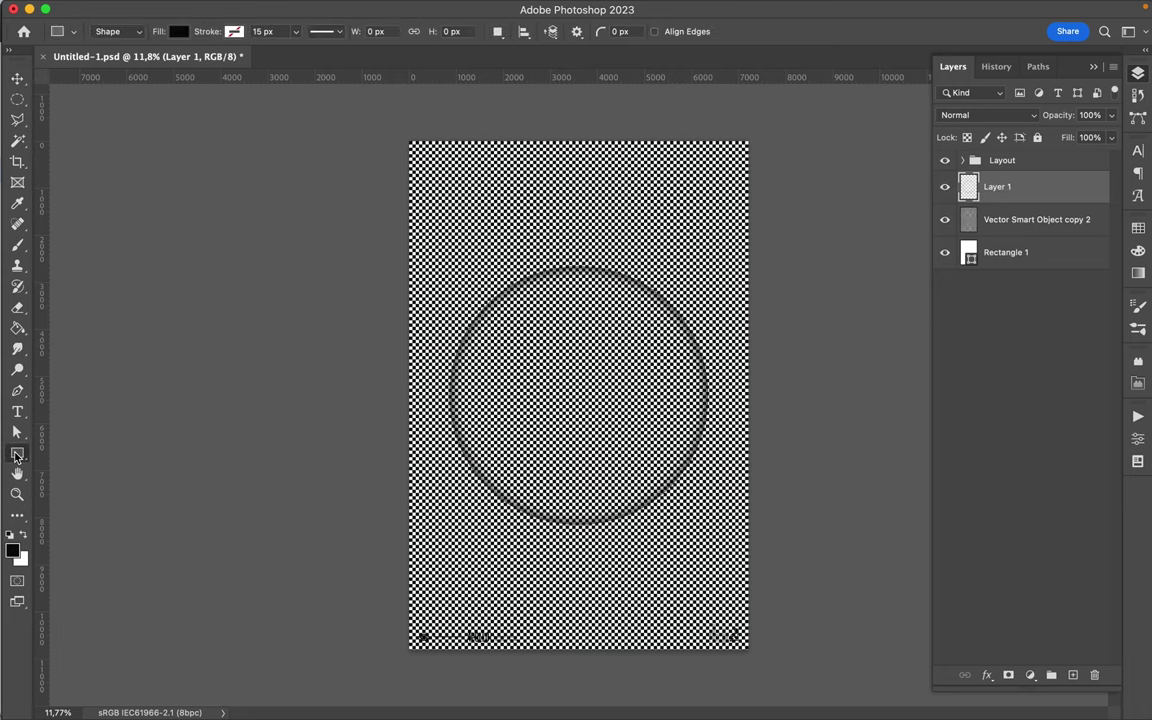
pyautogui.click(77, 466)
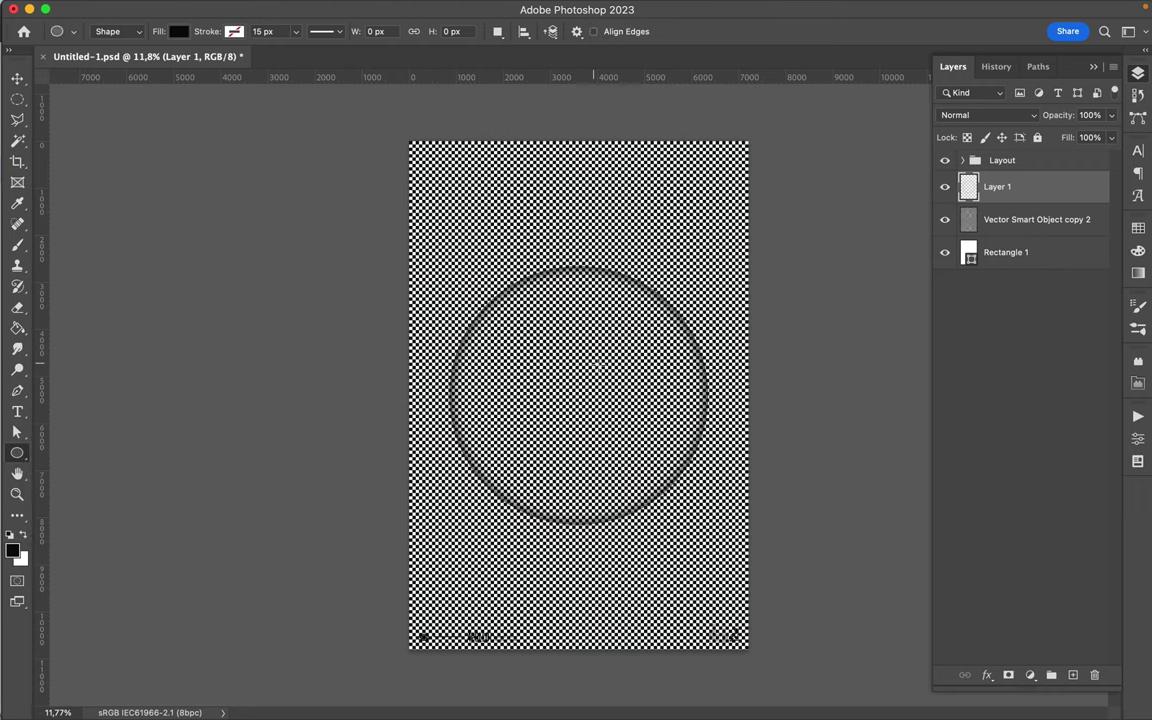
pyautogui.moveTo(577, 385); pyautogui.dragTo(767, 542)
# Centre the Ellipse 1 circle on the canvas and add a new empty layer above it.
pyautogui.press('v')
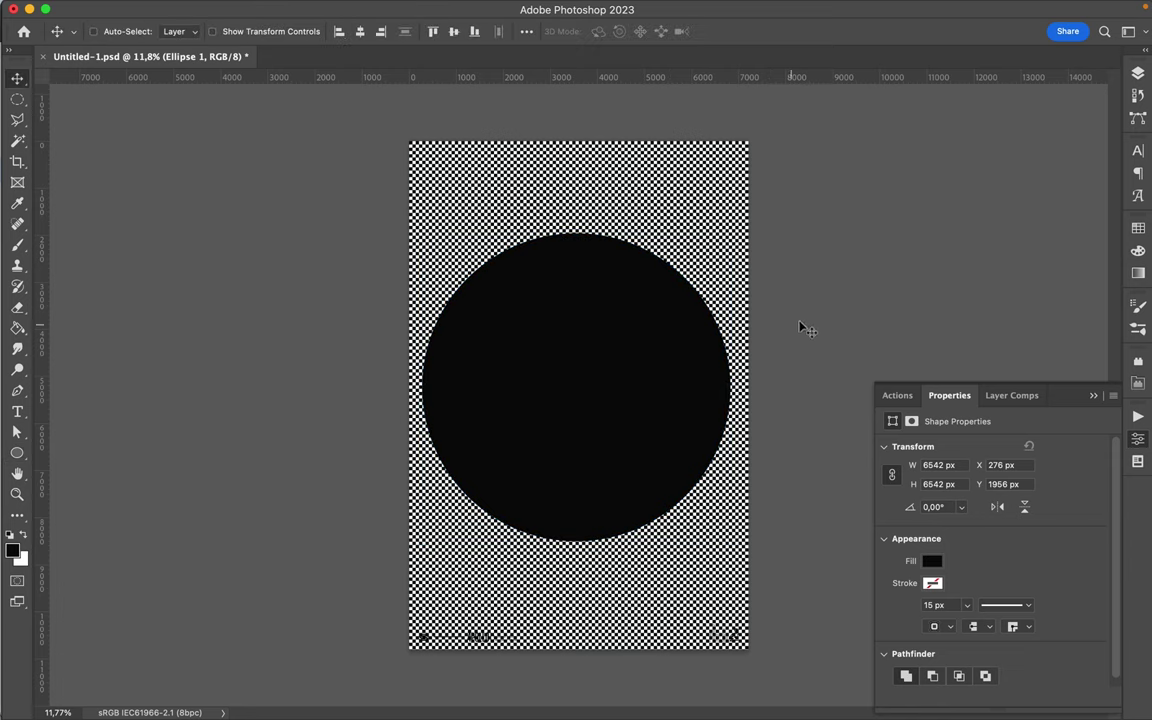
pyautogui.click(1138, 75)
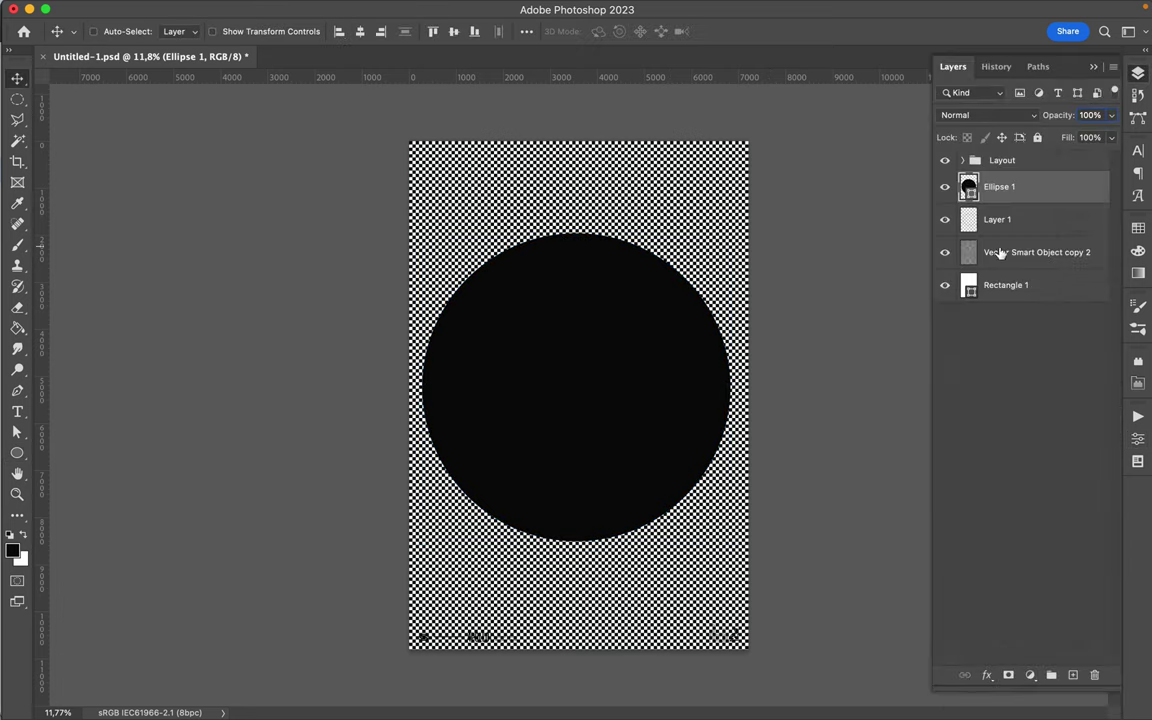
pyautogui.press('super')
pyautogui.keyDown('super'); pyautogui.click(970, 187); pyautogui.keyUp('super')
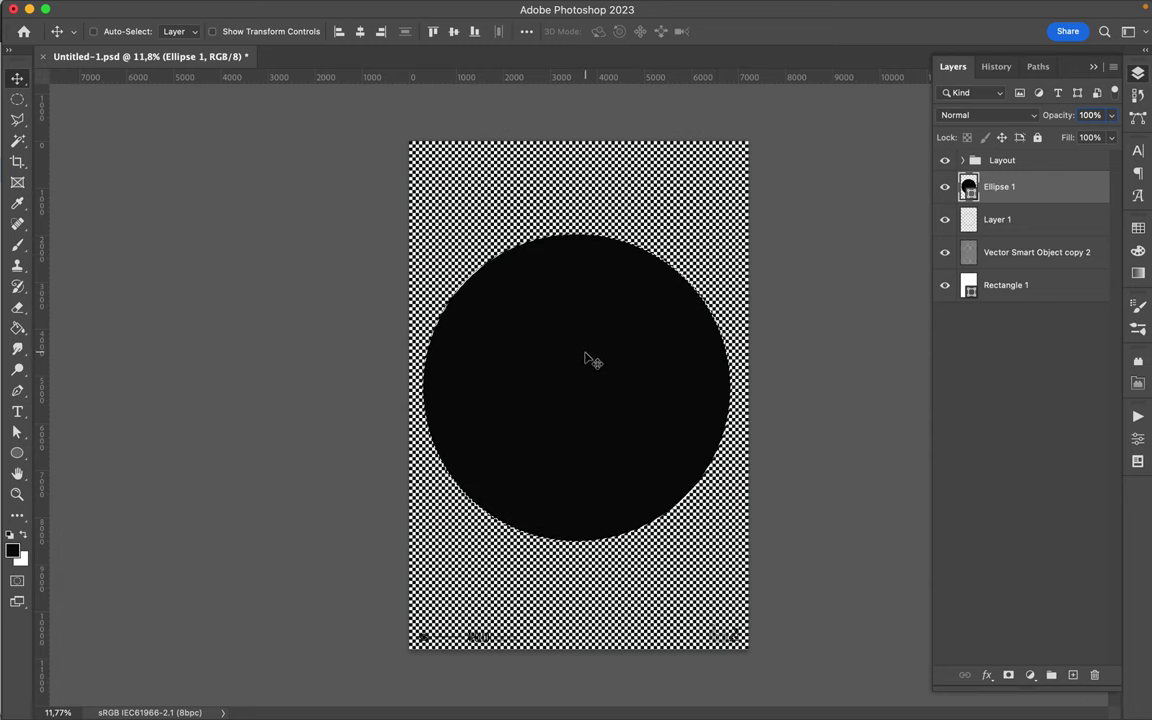
pyautogui.press('m')
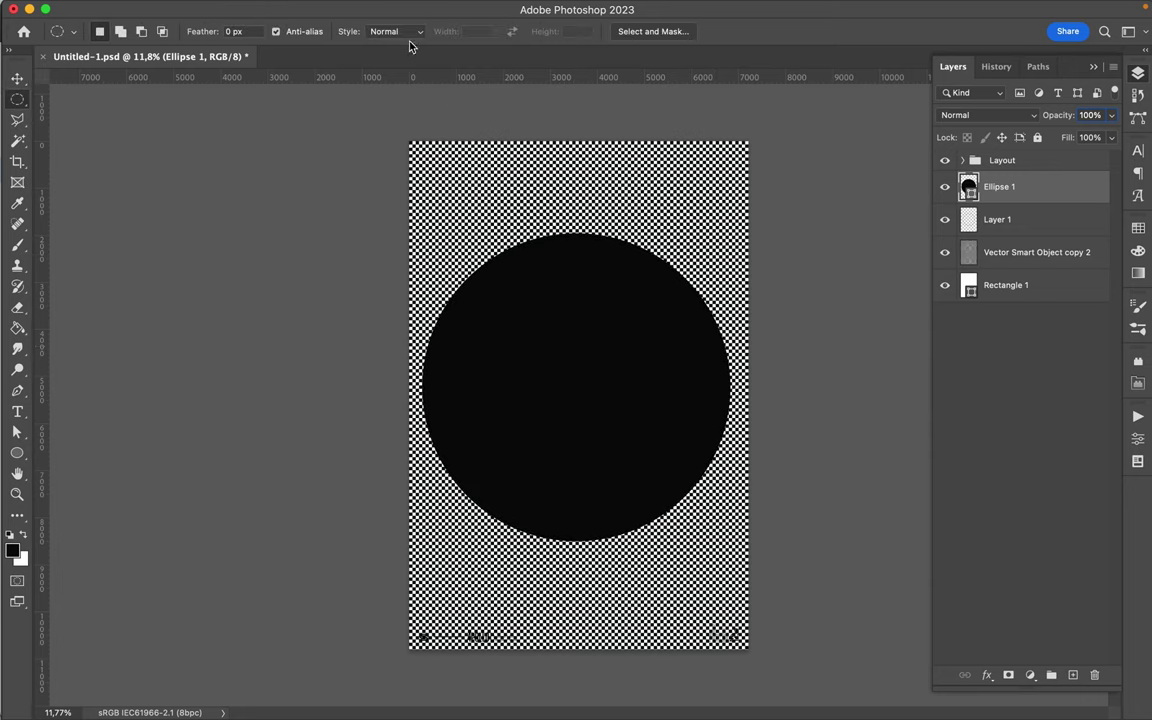
pyautogui.press('v')
pyautogui.click(456, 31)
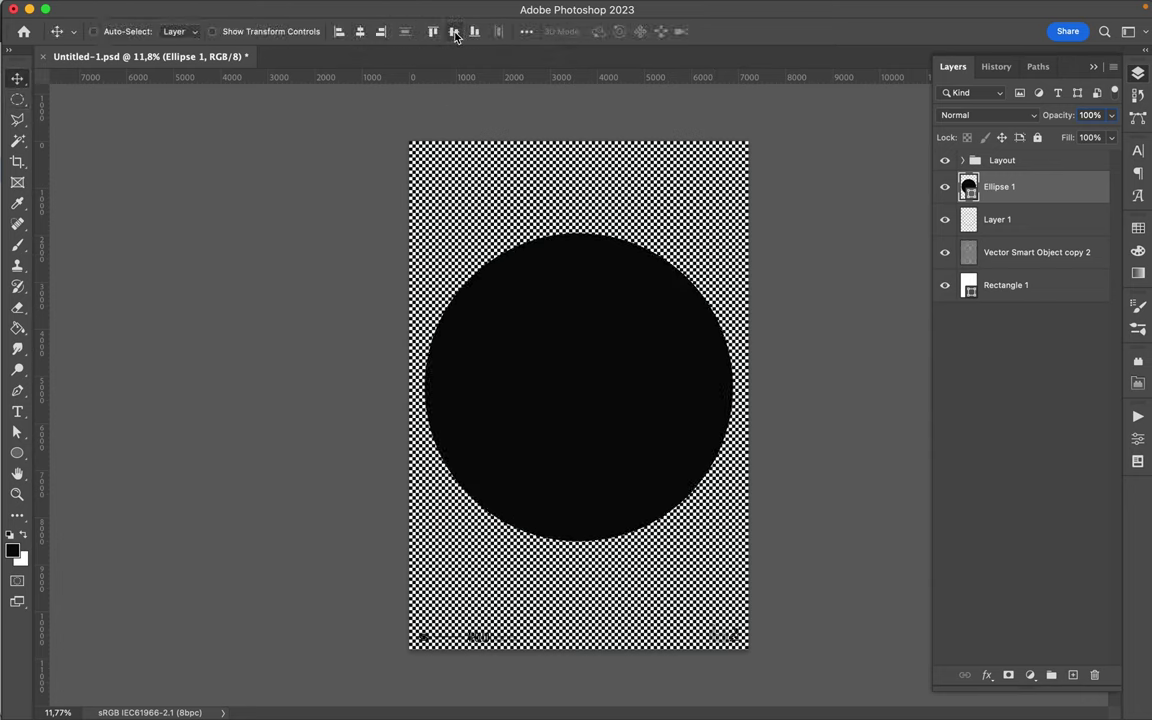
pyautogui.click(454, 31)
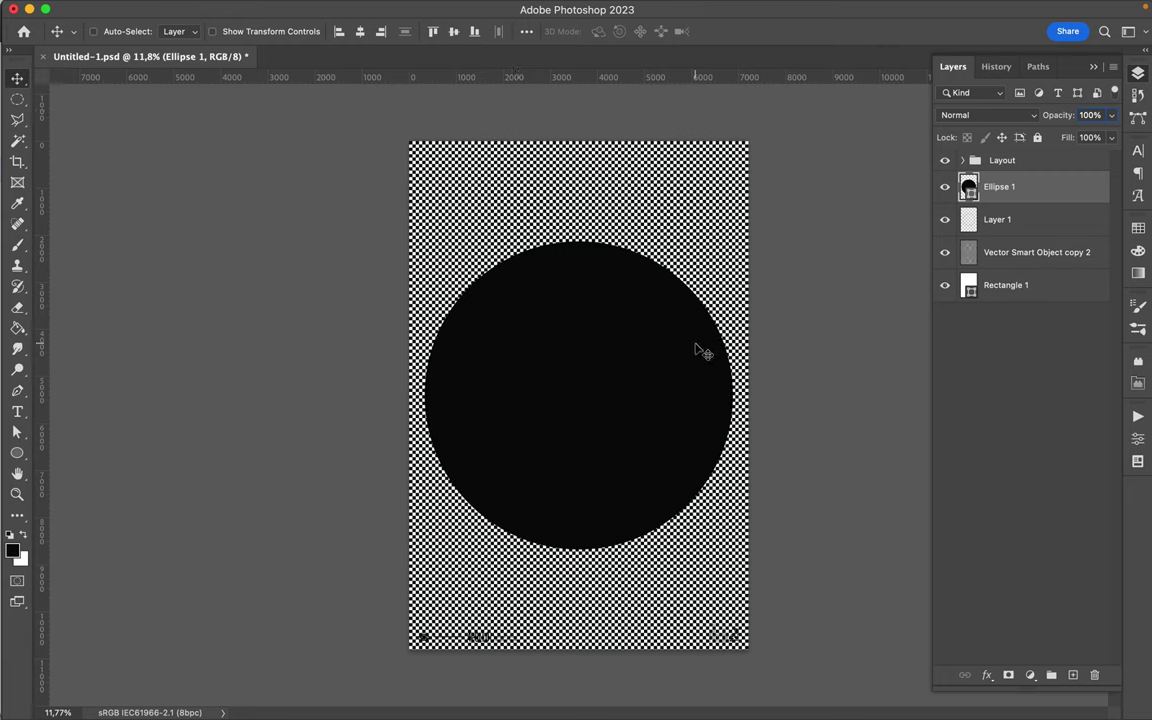
pyautogui.click(1072, 675)
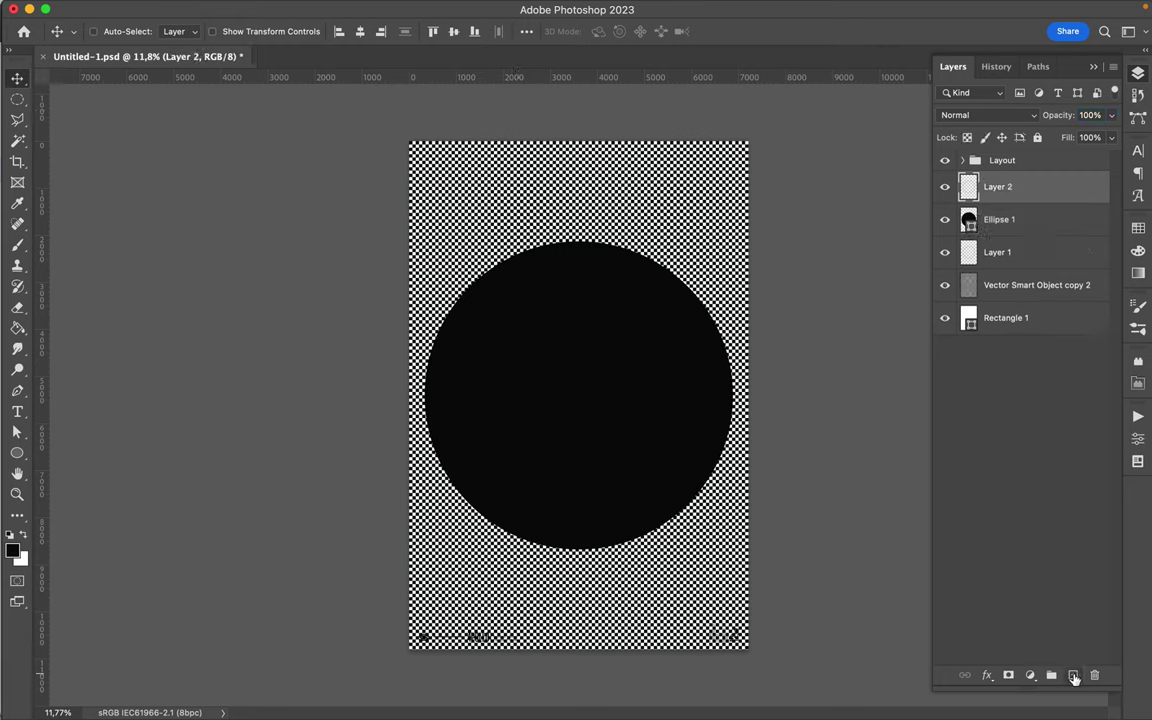
# Paint thick black brush strokes around the circle on Layer 2, then clear the selection.
pyautogui.press('super')
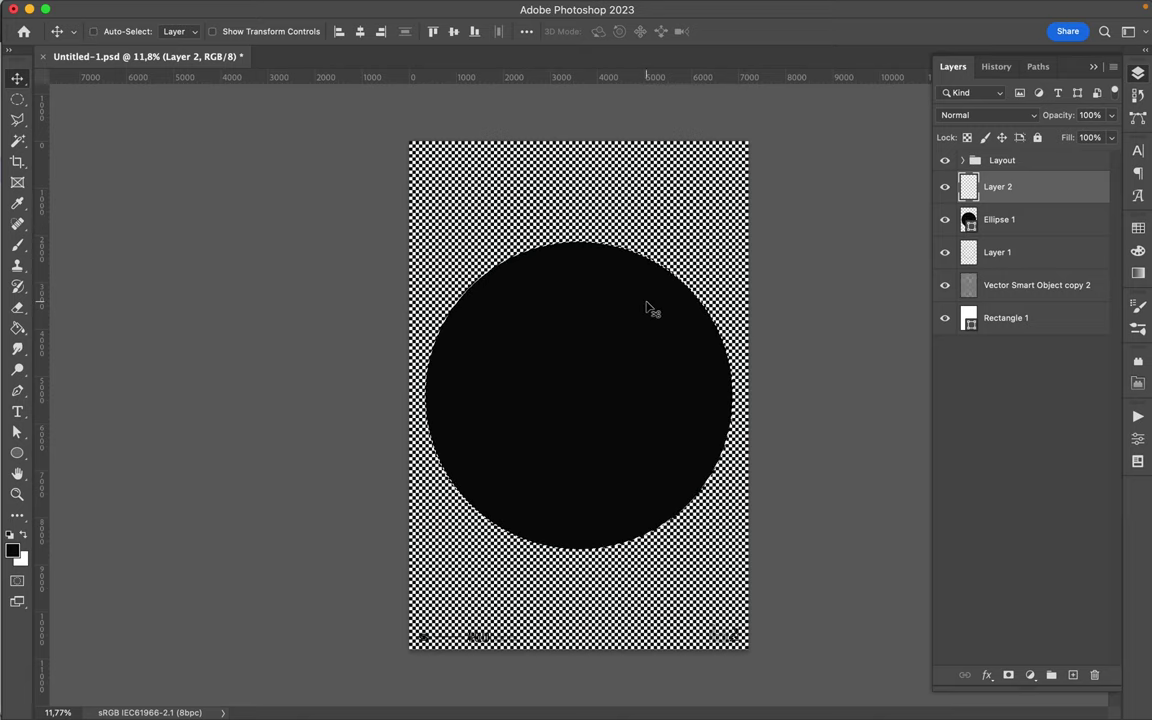
pyautogui.press('b')
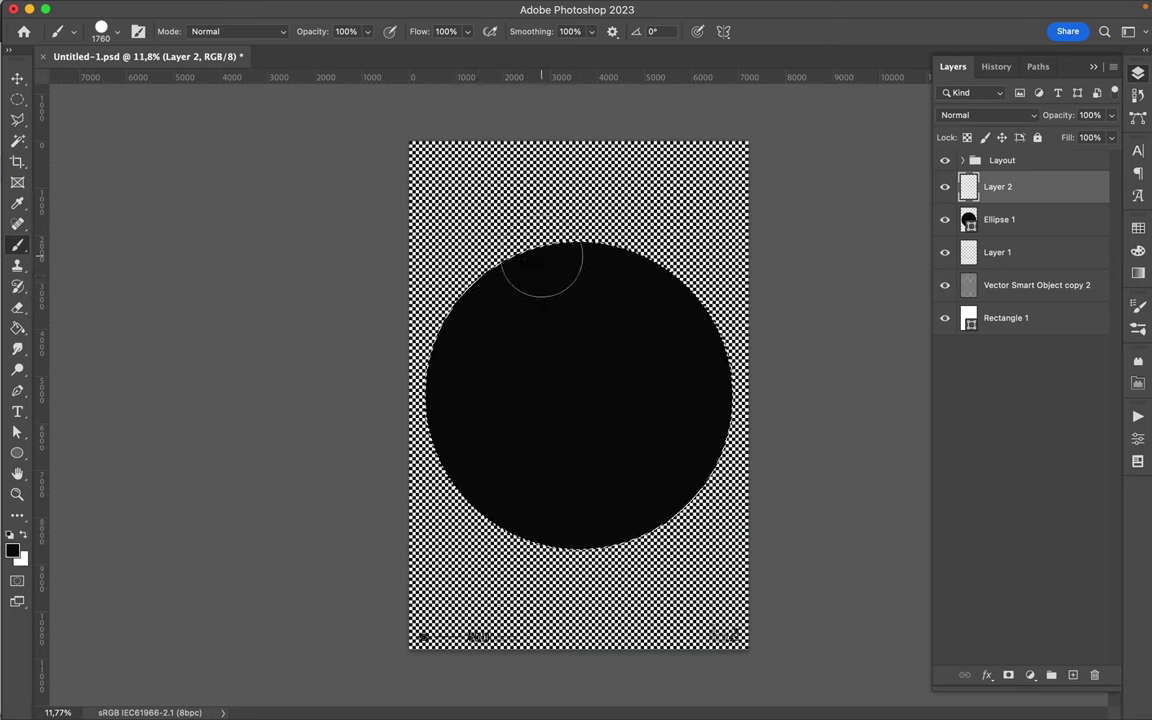
pyautogui.moveTo(540, 262)
pyautogui.mouseDown()
pyautogui.moveTo(491, 268)
pyautogui.moveTo(546, 258)
pyautogui.mouseUp()
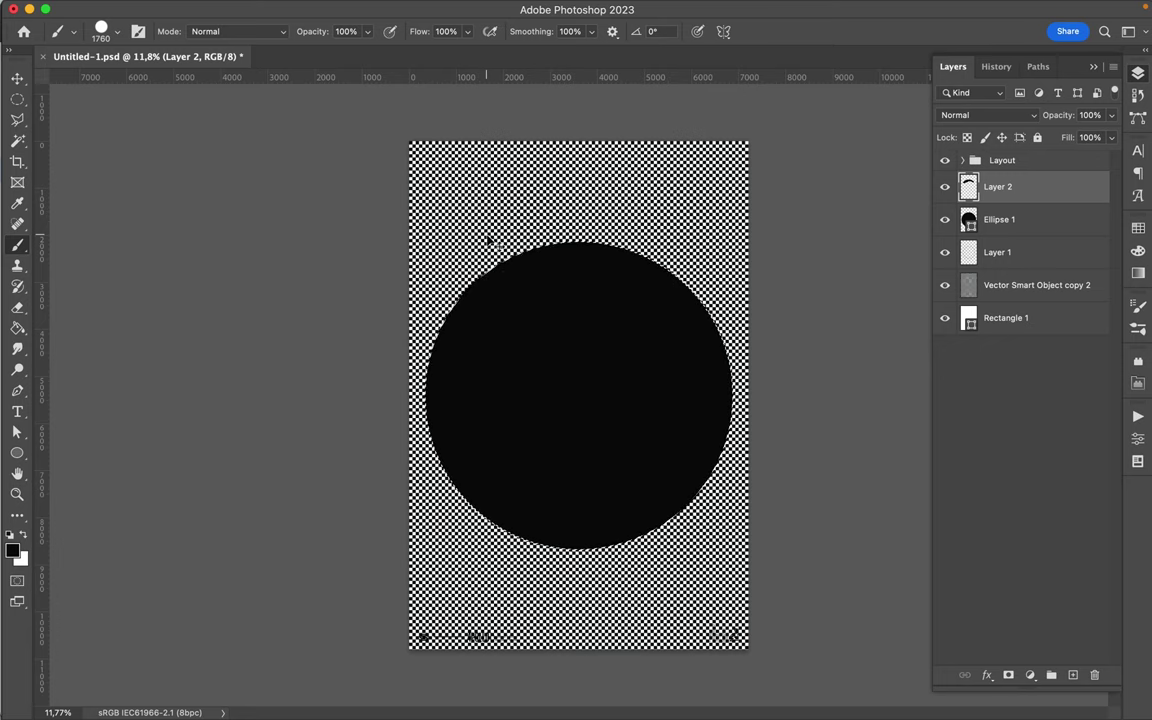
pyautogui.moveTo(470, 257)
pyautogui.mouseDown()
pyautogui.moveTo(585, 218)
pyautogui.moveTo(675, 222)
pyautogui.moveTo(770, 300)
pyautogui.moveTo(791, 440)
pyautogui.moveTo(745, 525)
pyautogui.moveTo(680, 570)
pyautogui.moveTo(534, 598)
pyautogui.moveTo(445, 595)
pyautogui.moveTo(337, 490)
pyautogui.moveTo(450, 255)
pyautogui.moveTo(416, 365)
pyautogui.moveTo(442, 466)
pyautogui.moveTo(467, 511)
pyautogui.moveTo(524, 542)
pyautogui.moveTo(622, 540)
pyautogui.moveTo(704, 512)
pyautogui.moveTo(728, 460)
pyautogui.moveTo(707, 321)
pyautogui.mouseUp()
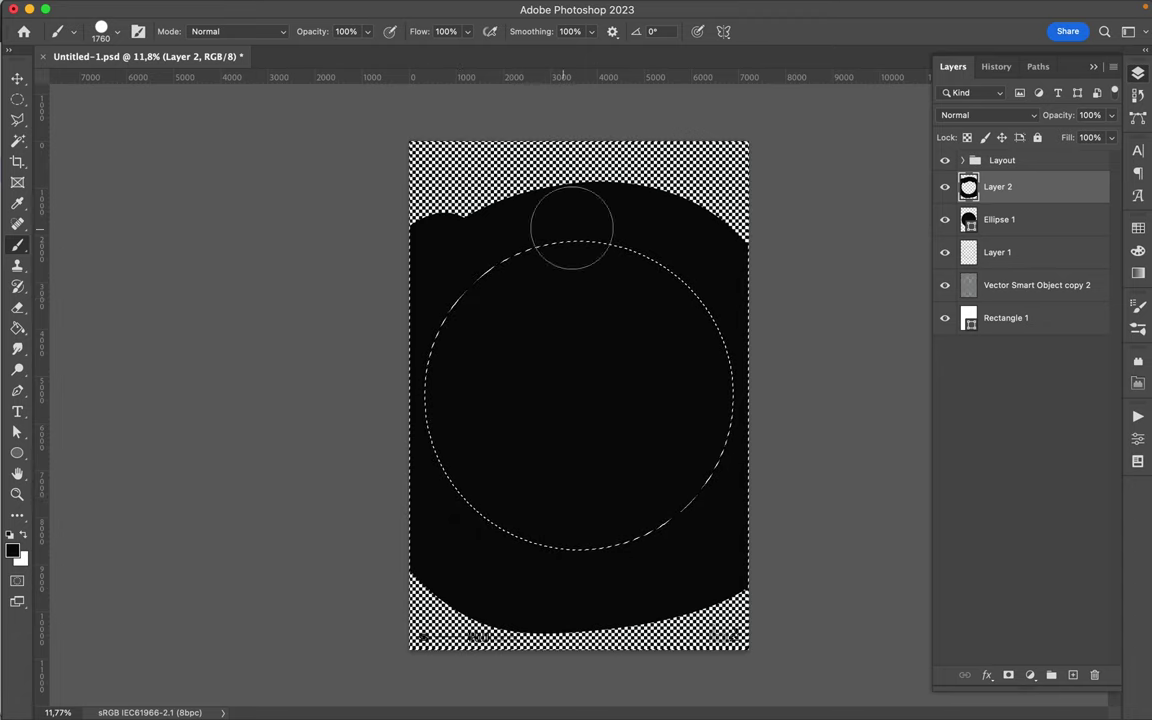
pyautogui.press('m')
pyautogui.click(716, 390)
pyautogui.press('v')
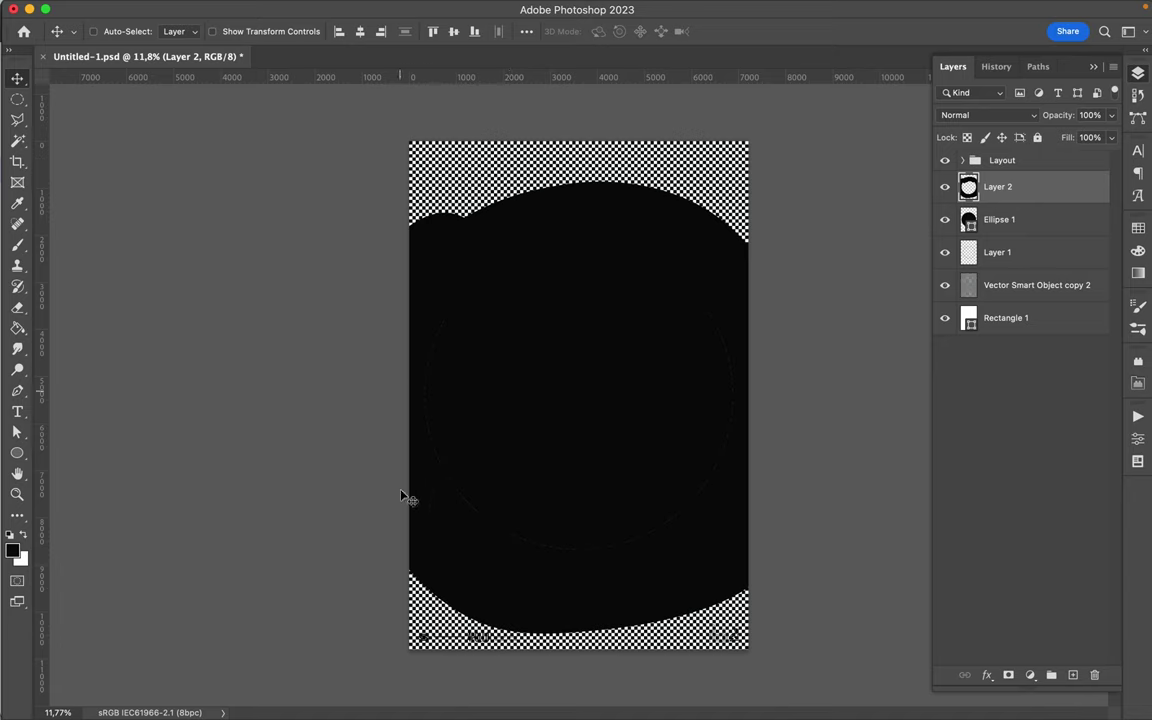
pyautogui.click(398, 8)
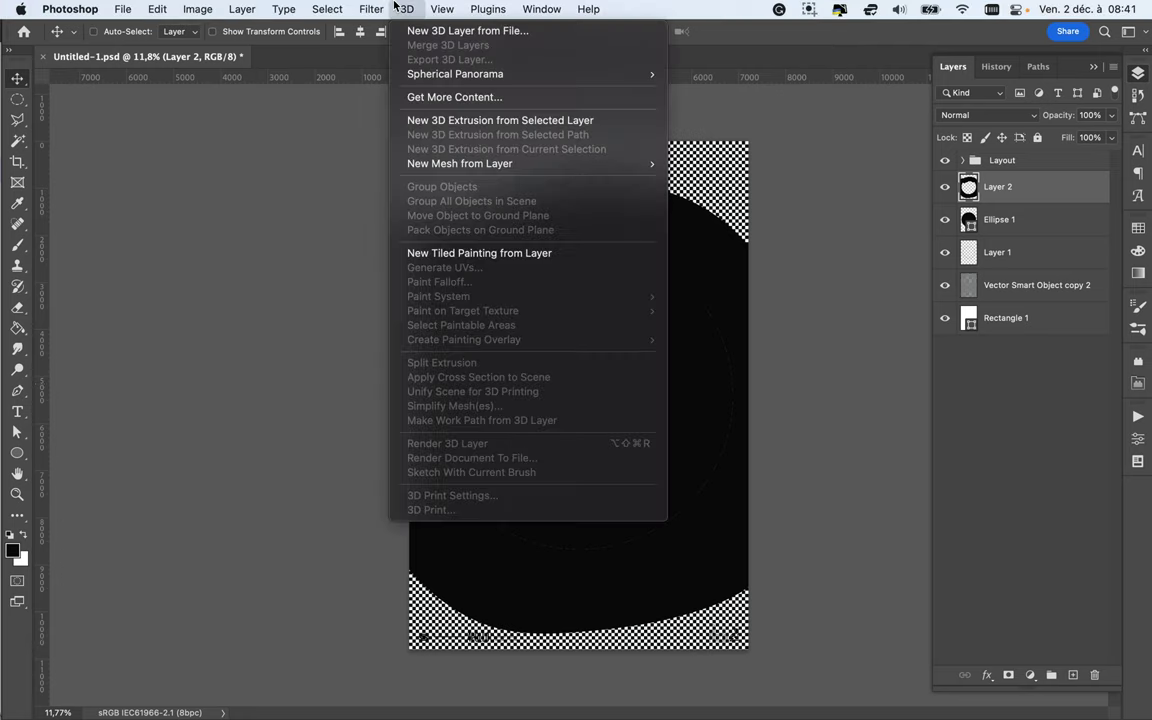
# Try a Gaussian Blur and an eraser stroke on Layer 2, undoing both.
pyautogui.click(369, 9)
pyautogui.click(369, 9)
pyautogui.moveTo(386, 232)
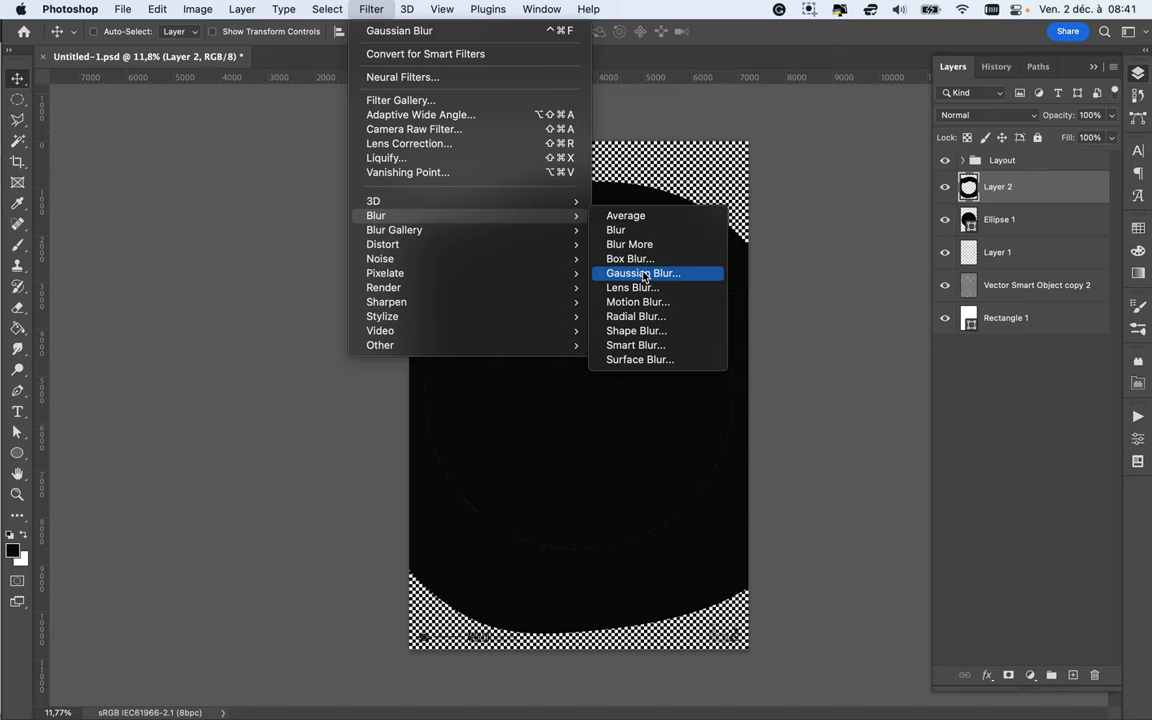
pyautogui.click(380, 31)
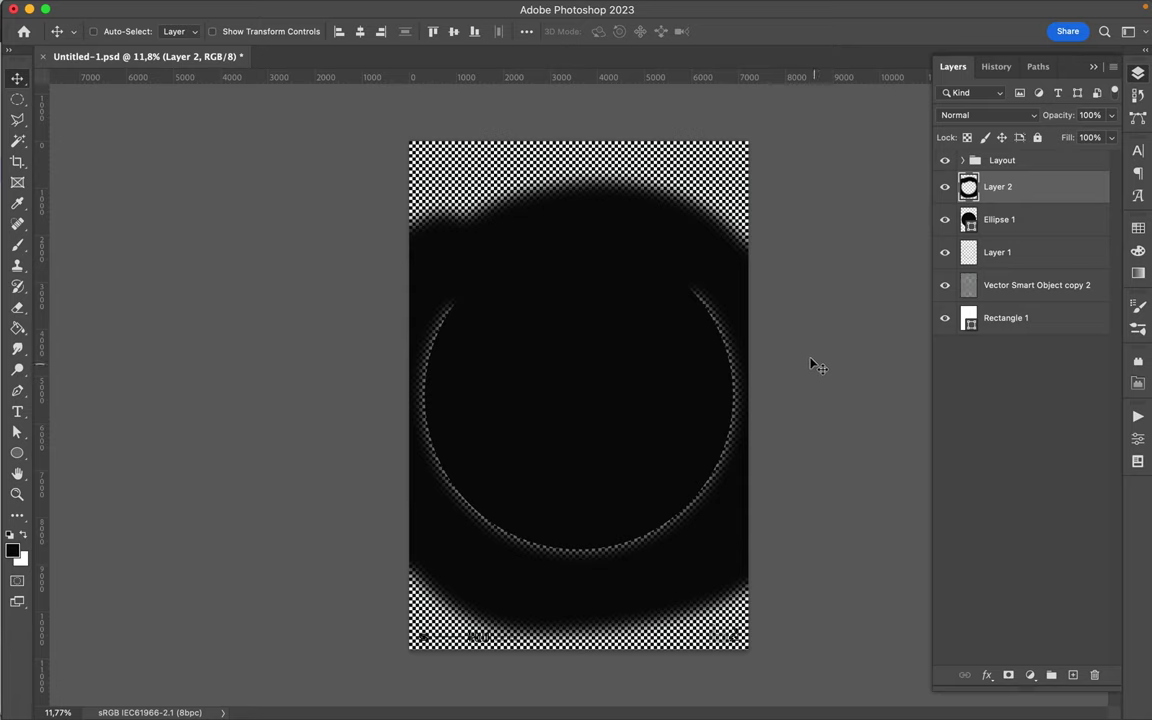
pyautogui.press('super+z')
pyautogui.press('super+z')
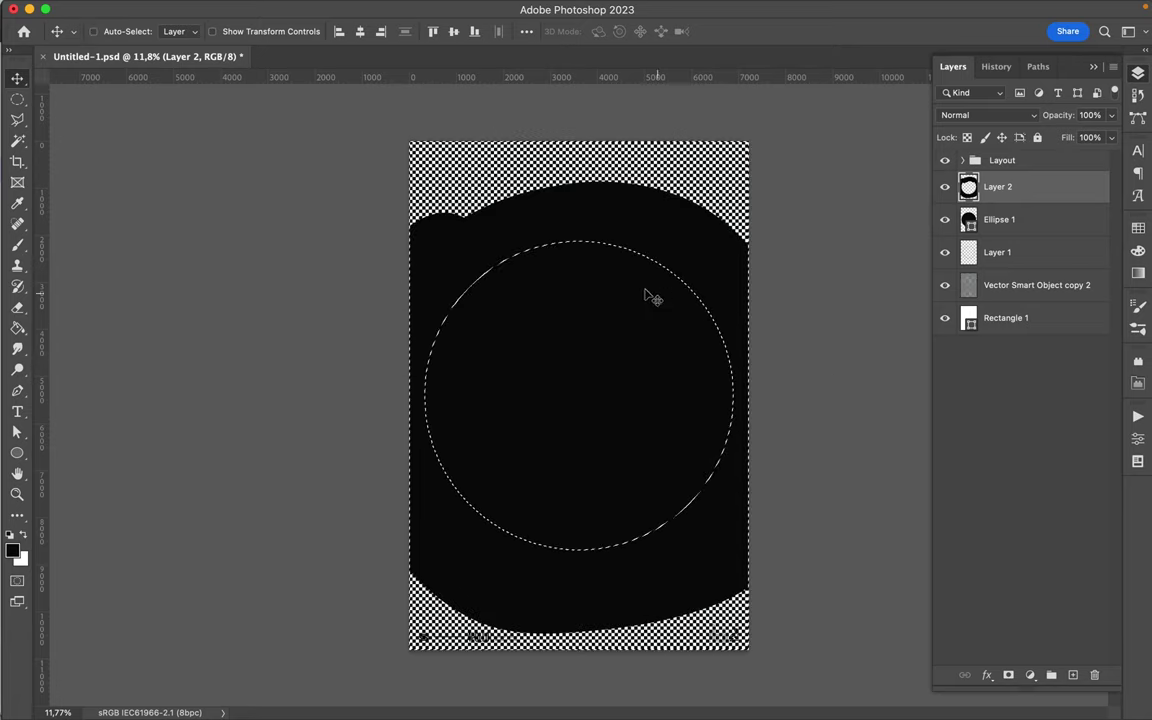
pyautogui.press('e')
pyautogui.moveTo(579, 283)
pyautogui.mouseDown()
pyautogui.moveTo(544, 284)
pyautogui.moveTo(648, 273)
pyautogui.moveTo(499, 283)
pyautogui.mouseUp()
pyautogui.press('super+z')
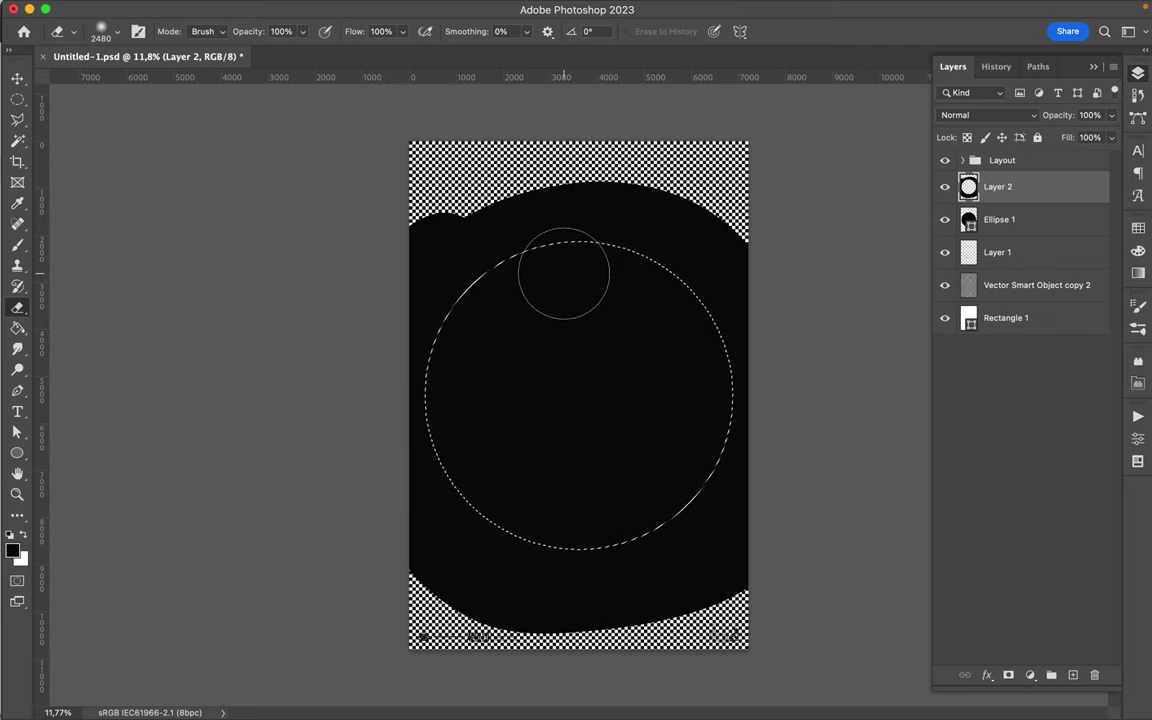
# Deselect and reapply Gaussian Blur to soften Layer 2's black paint.
pyautogui.press('m')
pyautogui.press('super+d')
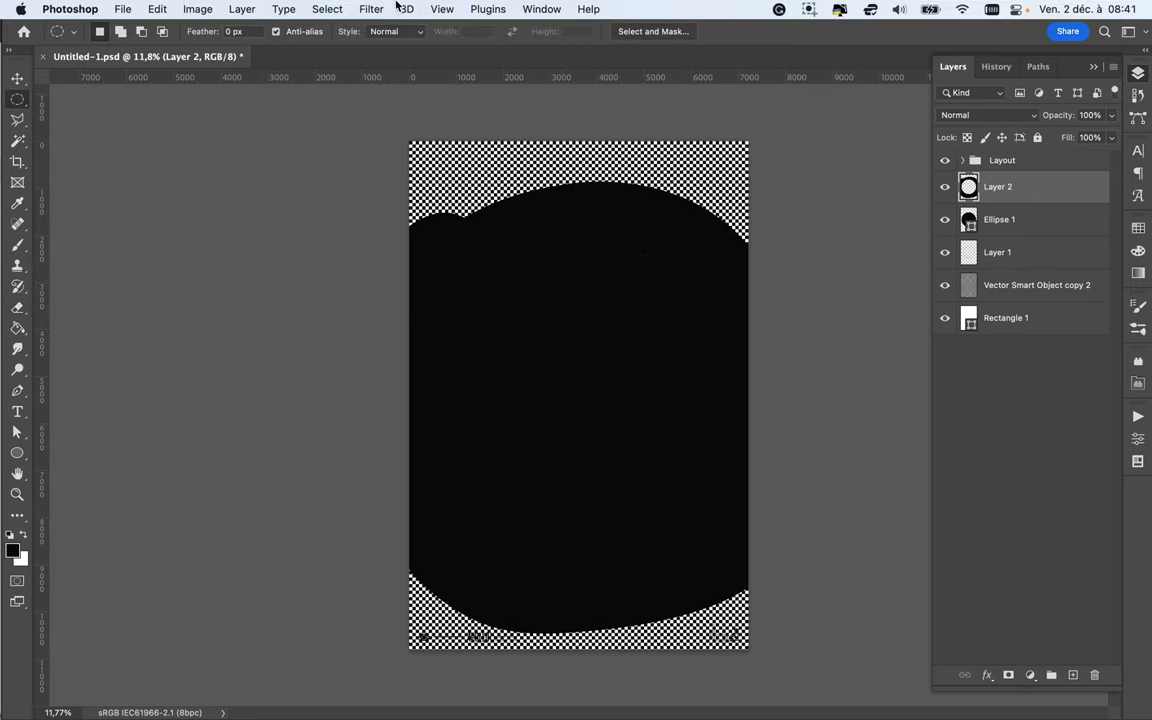
pyautogui.click(389, 8)
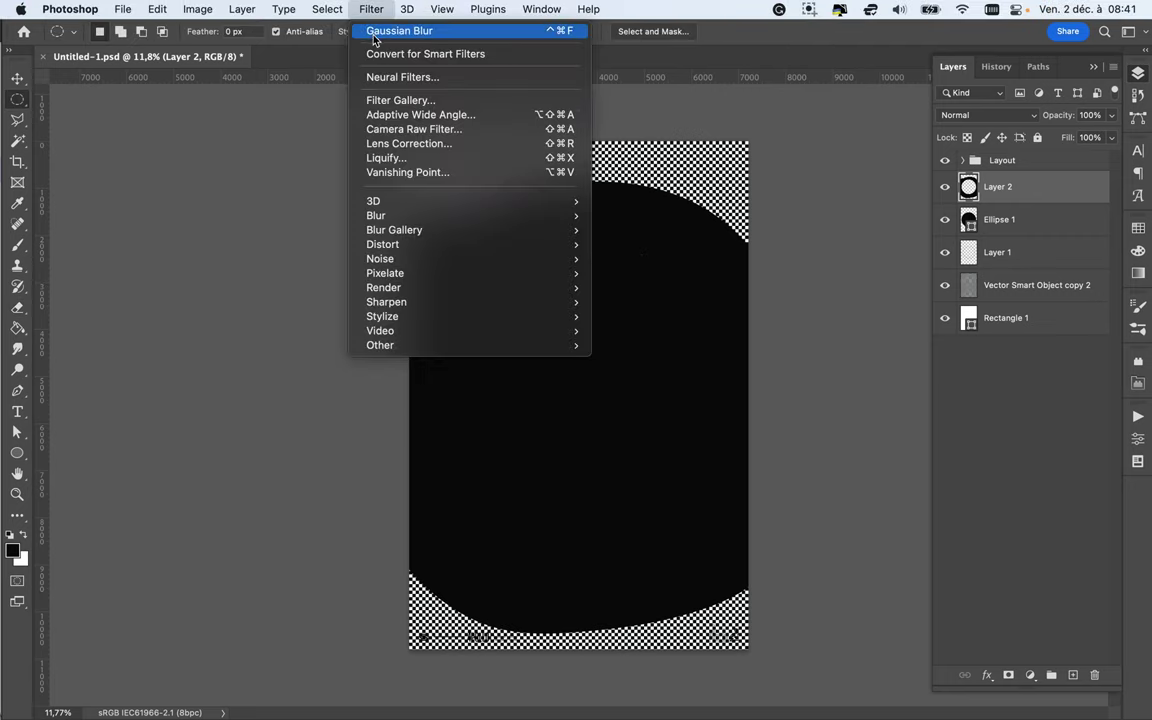
pyautogui.click(376, 31)
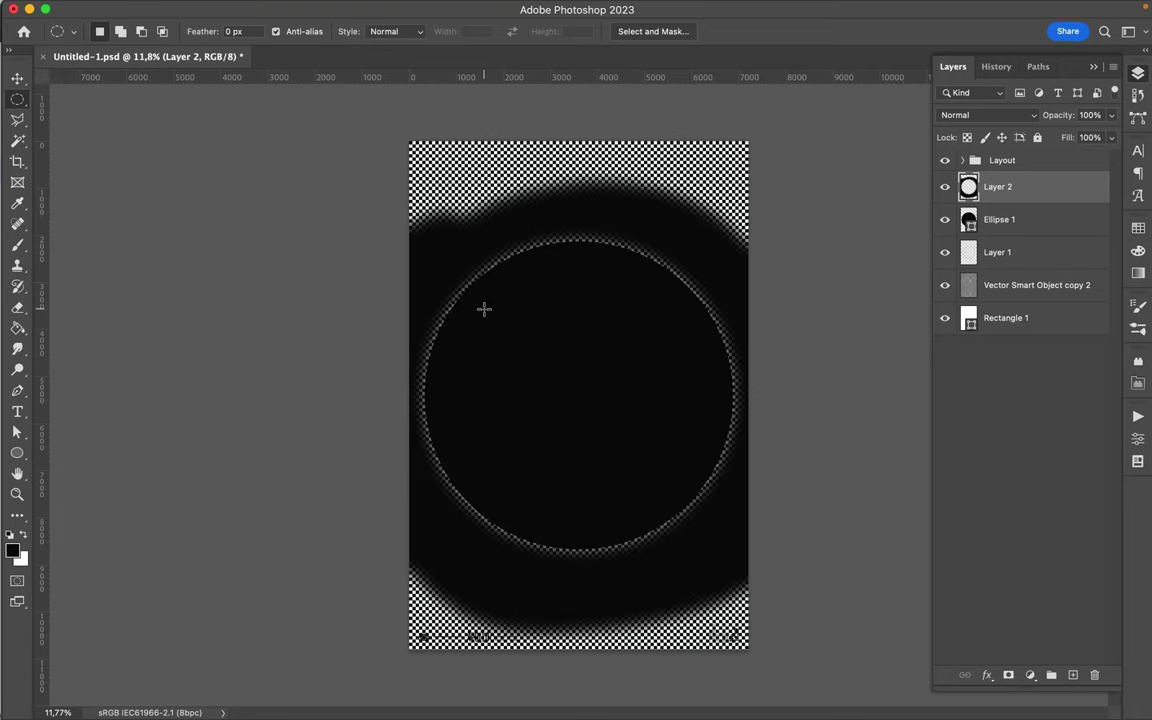
pyautogui.press('v')
# Toggle Ellipse 1's visibility and load its circle as a selection.
pyautogui.click(945, 221)
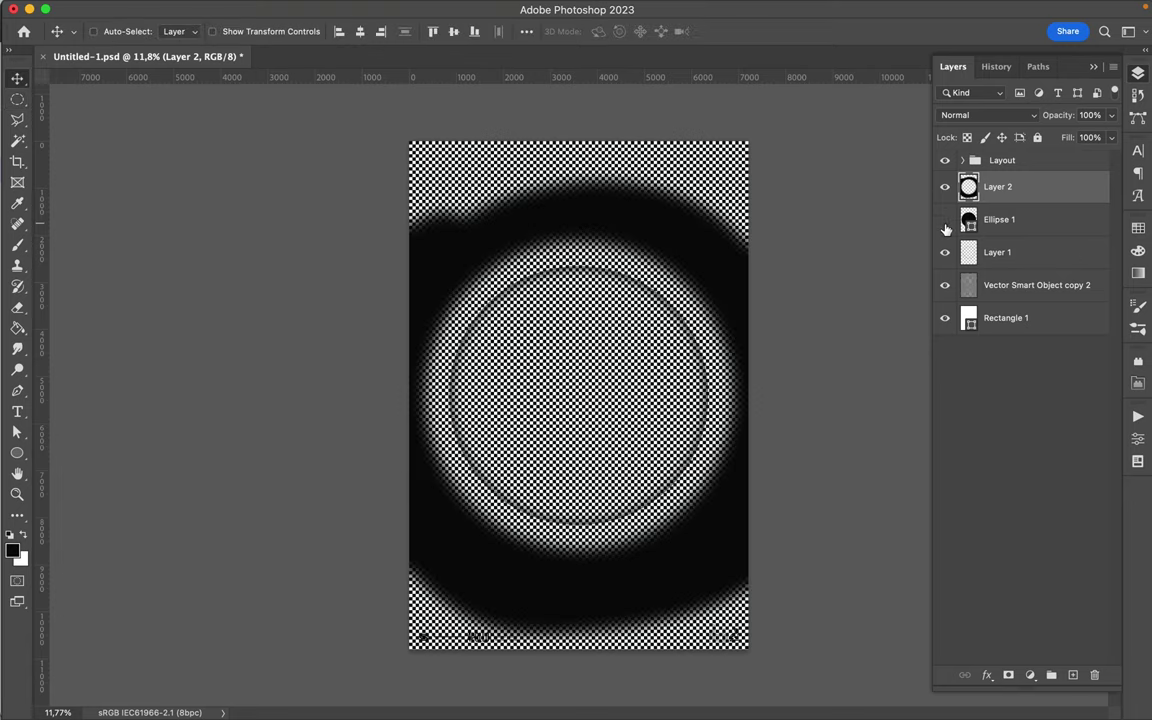
pyautogui.click(945, 222)
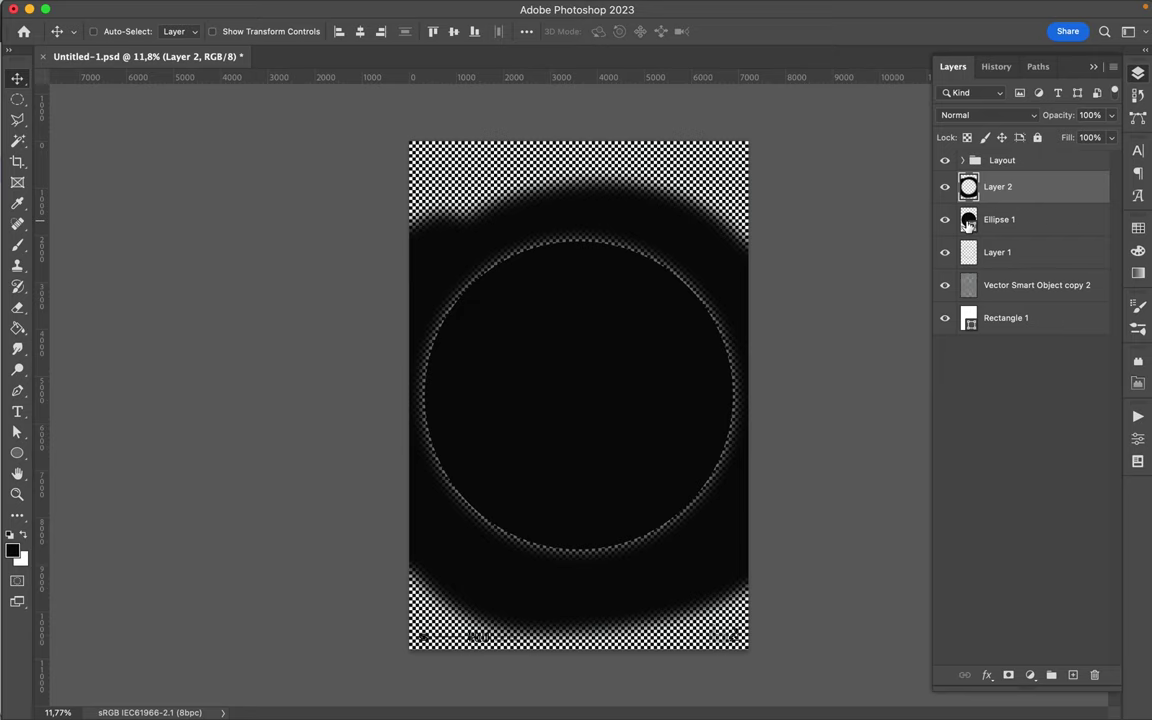
pyautogui.keyDown('super'); pyautogui.click(968, 221); pyautogui.keyUp('super')
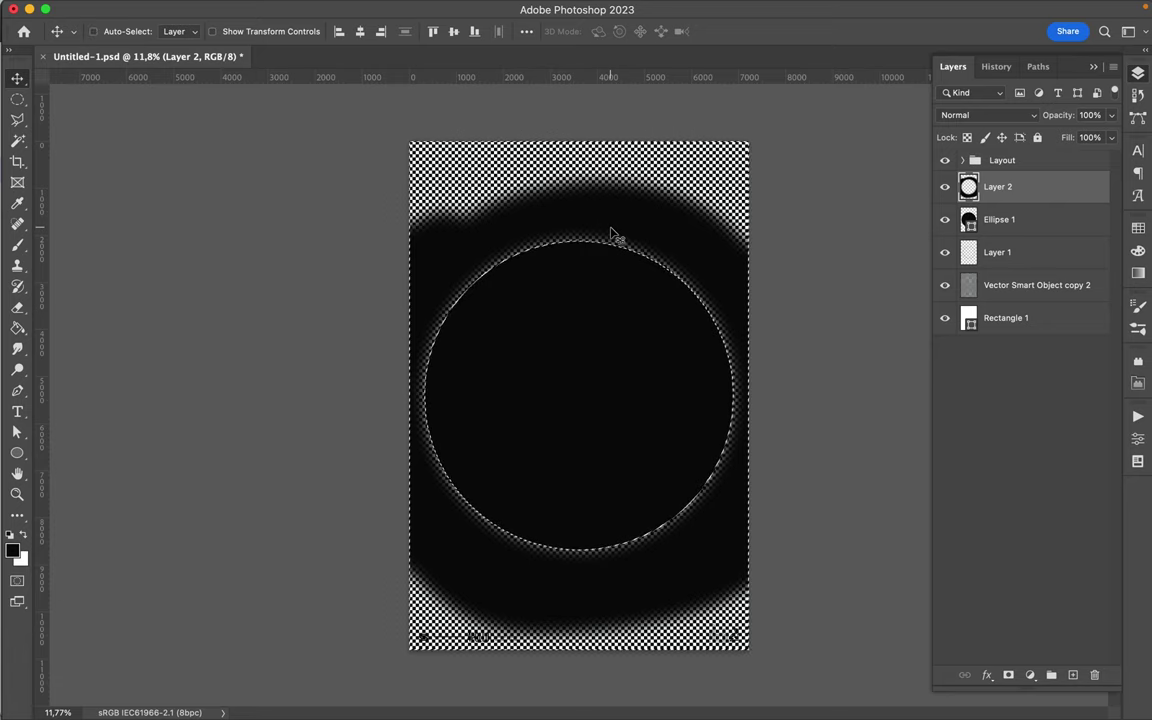
# Undo the blurred black fill on Layer 2.
pyautogui.press('super')
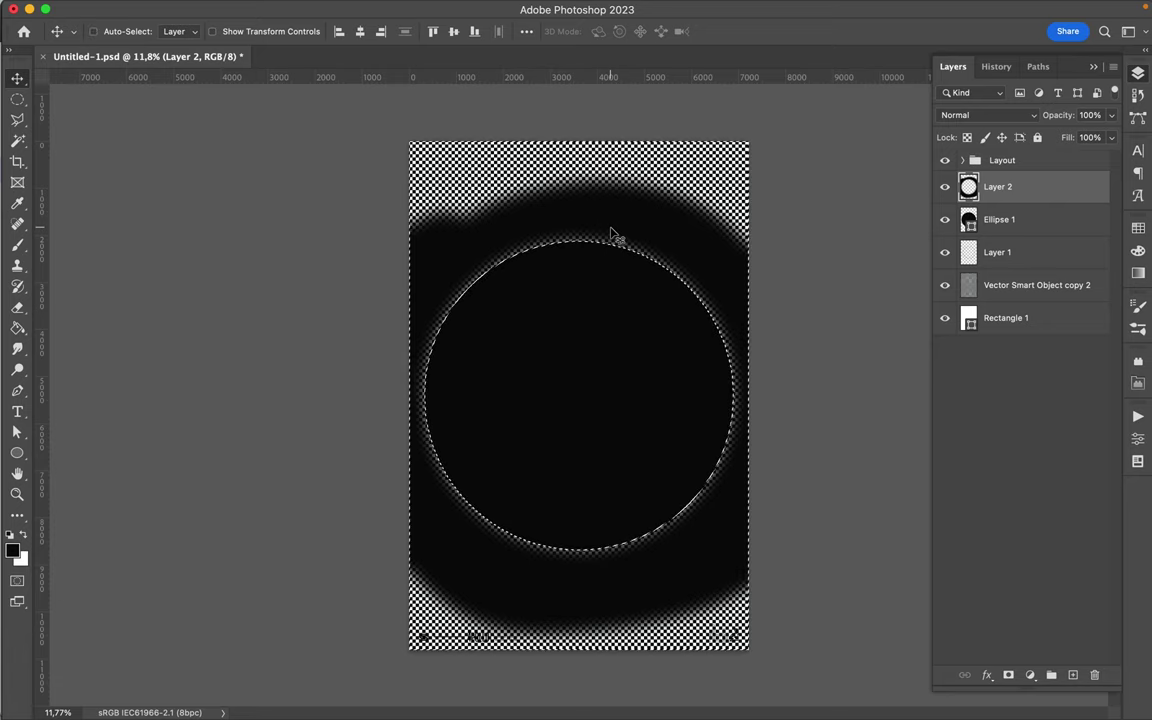
pyautogui.press('super+z')
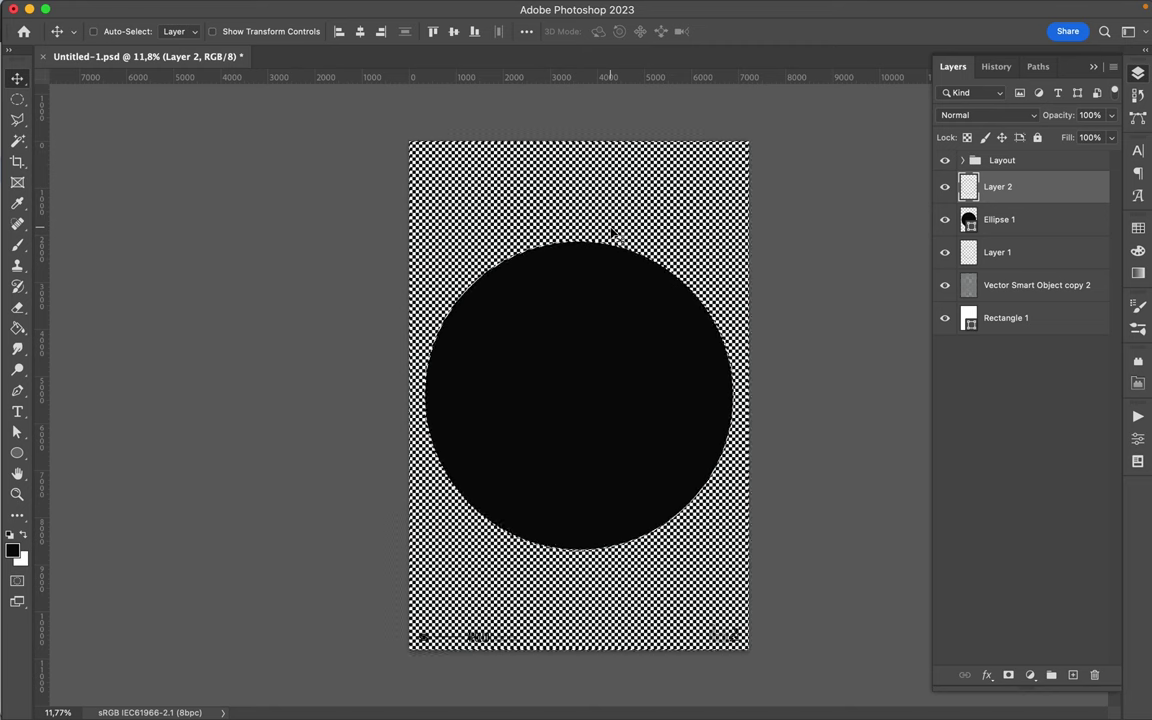
pyautogui.press('m')
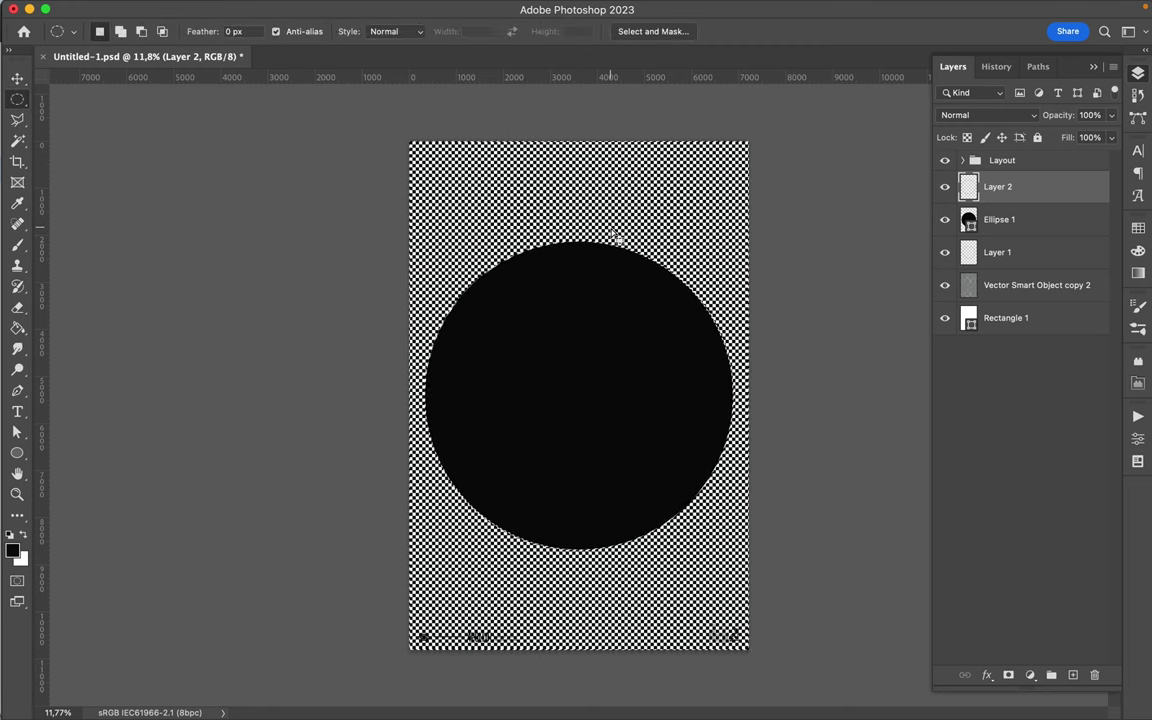
# Hide Ellipse 1 after comparing it shown and hidden, then duplicate the Ellipse 1 layer.
pyautogui.click(946, 220)
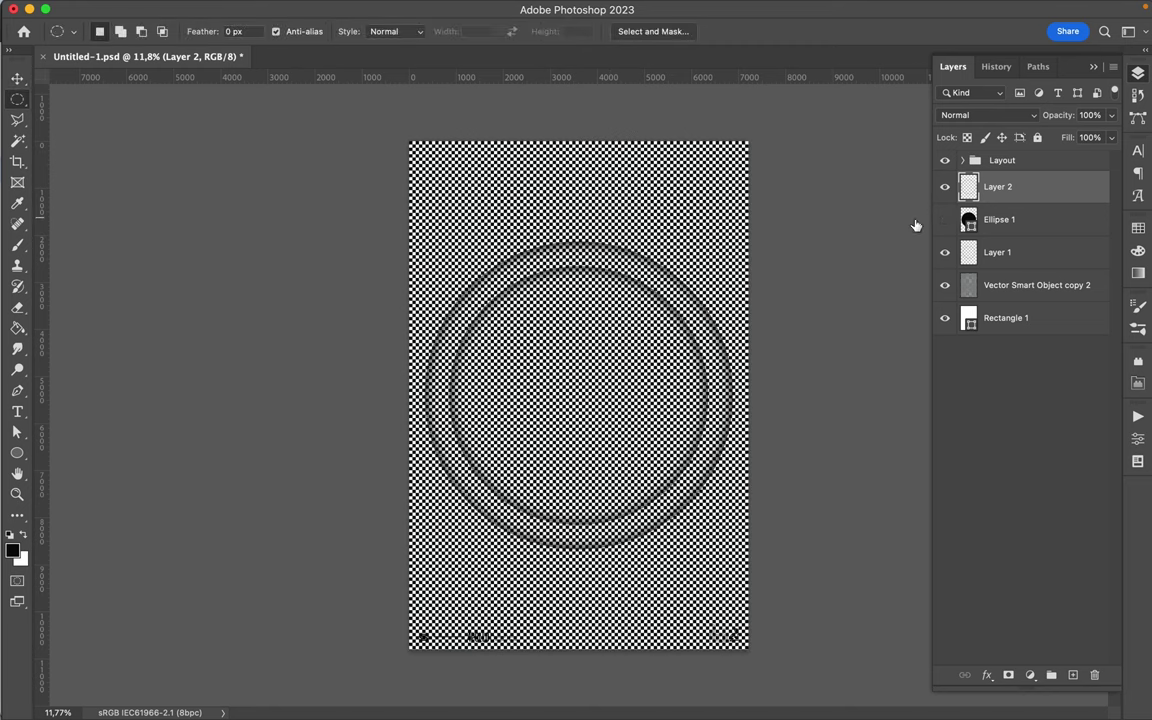
pyautogui.press('v')
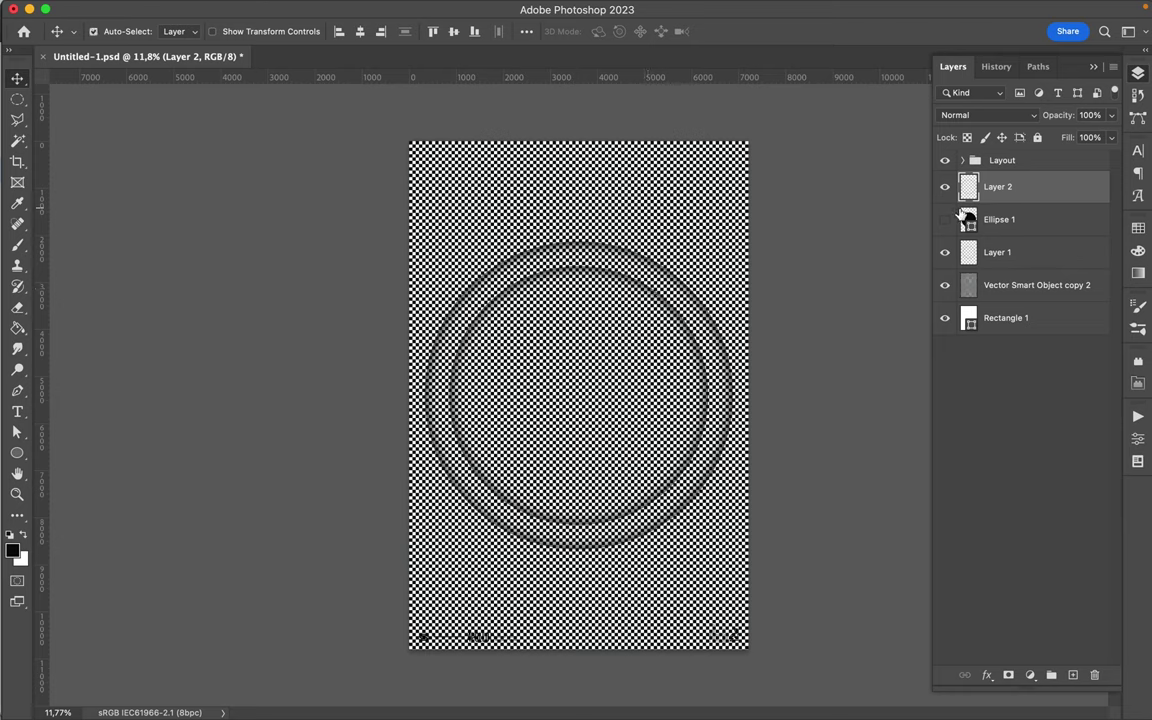
pyautogui.click(948, 218)
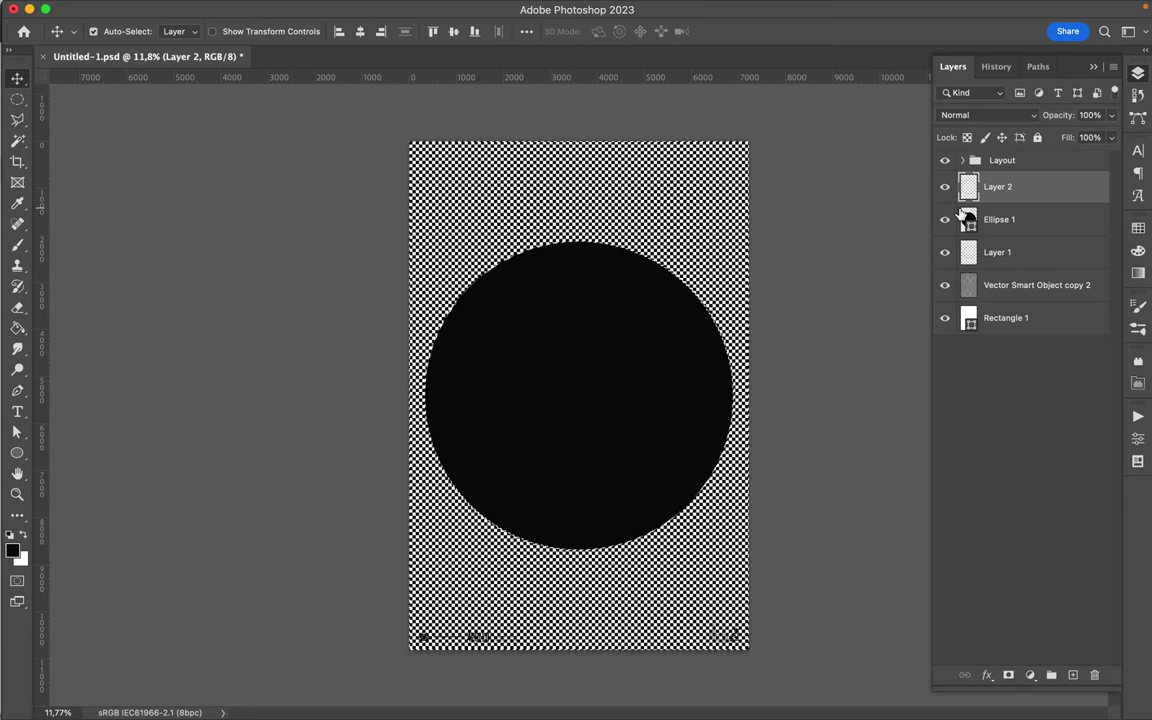
pyautogui.click(948, 218)
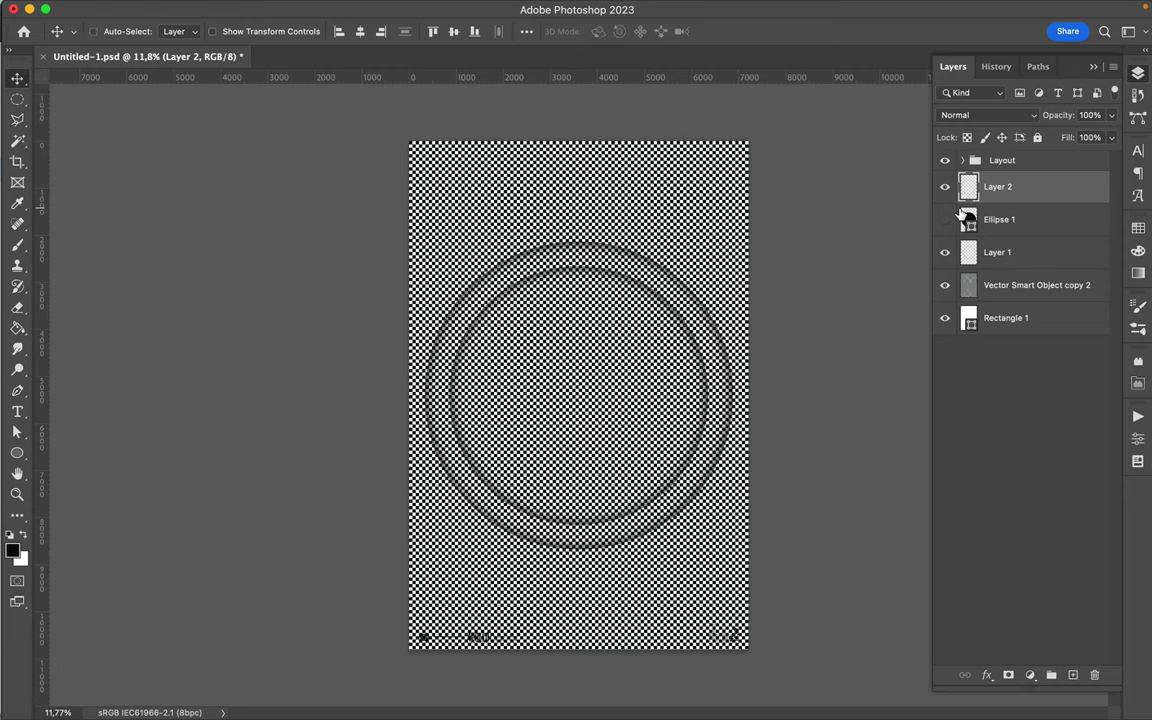
pyautogui.click(997, 227)
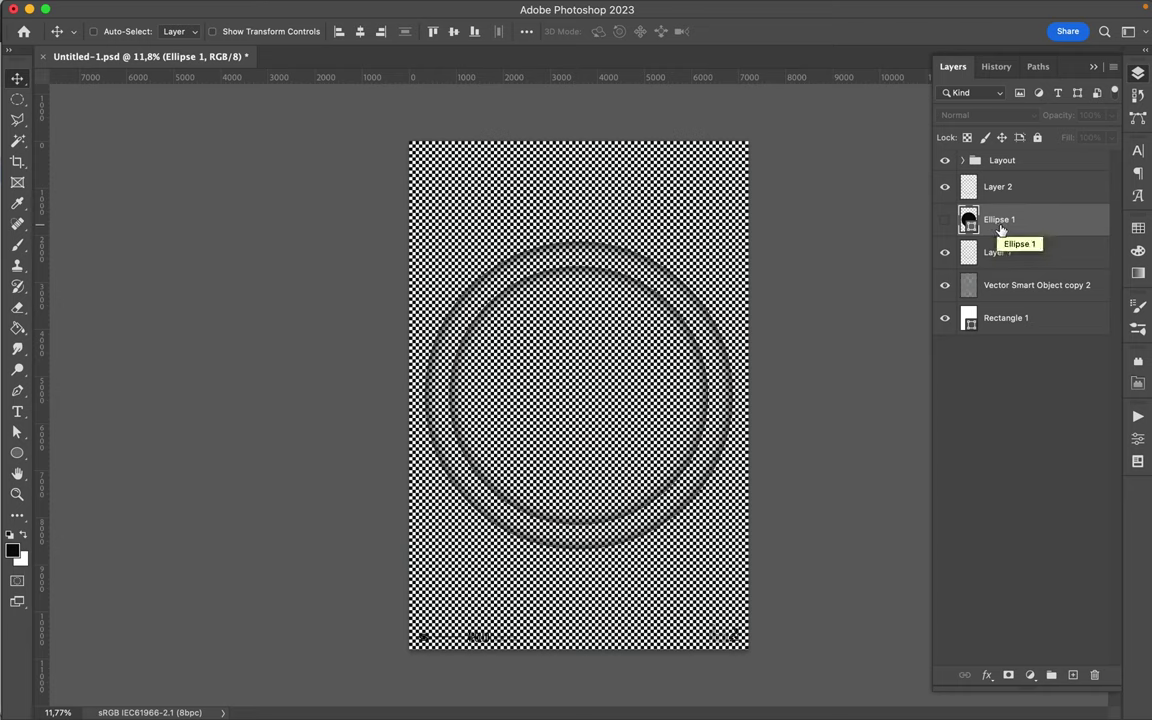
pyautogui.moveTo(995, 225); pyautogui.dragTo(1004, 211)
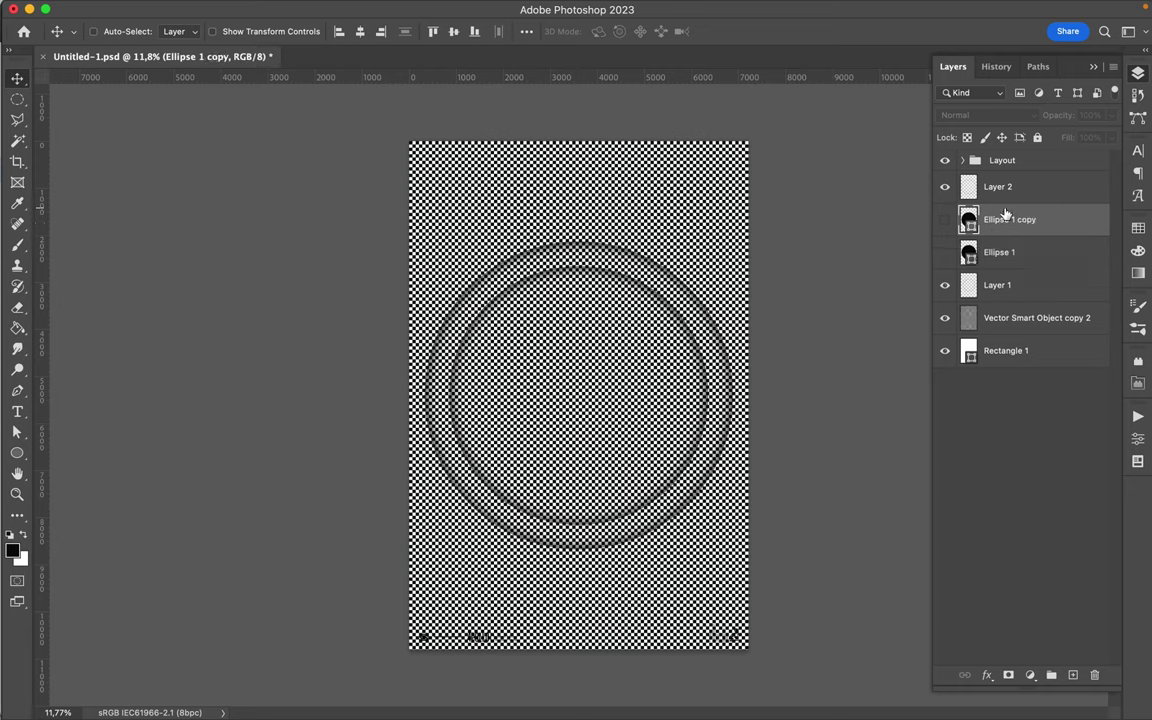
# Fill the Ellipse 1 copy circle with the magenta swatch.
pyautogui.press('a')
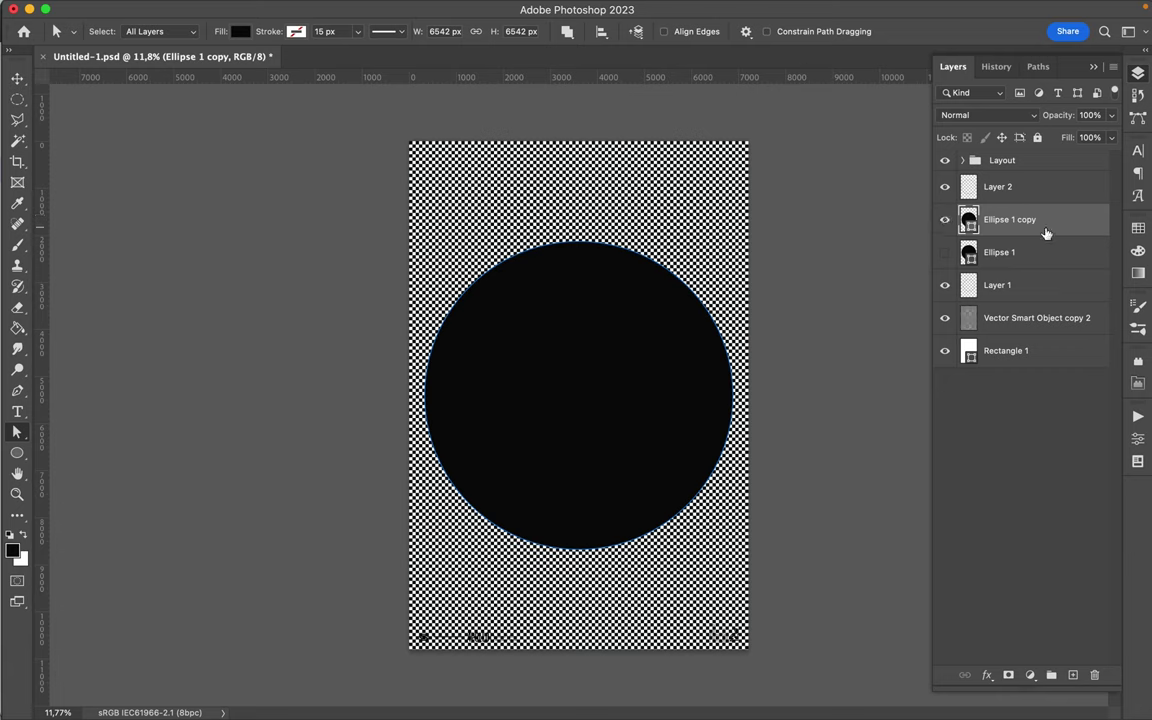
pyautogui.click(1138, 230)
pyautogui.click(995, 269)
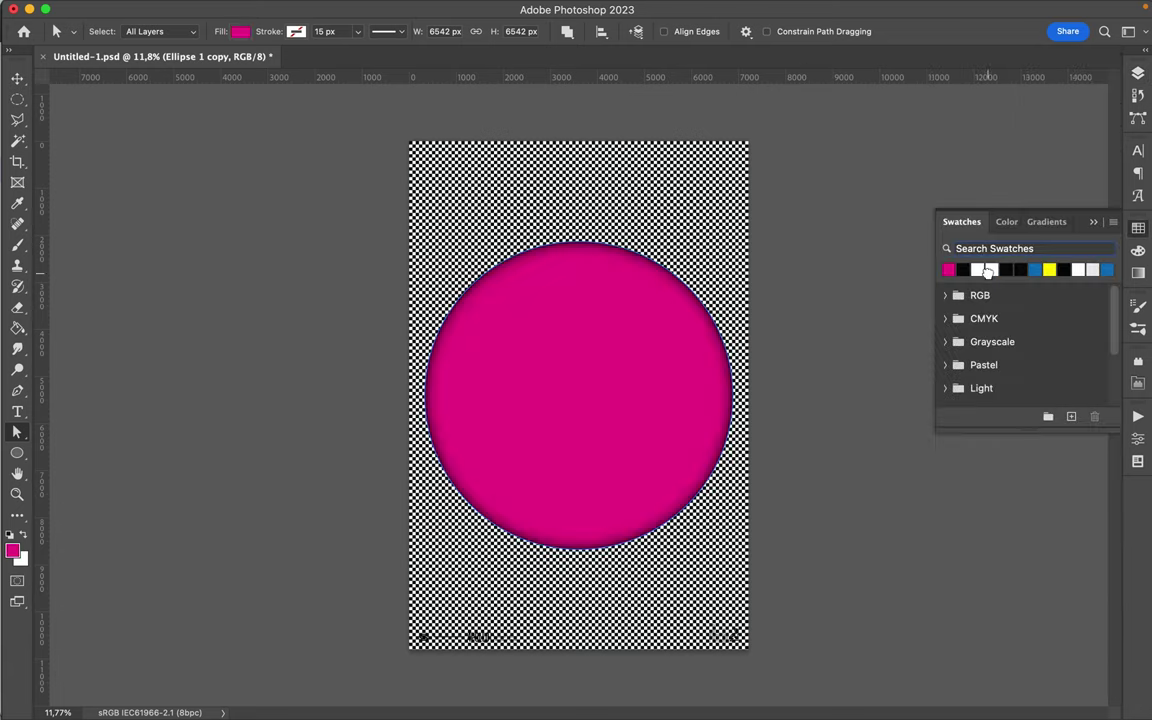
pyautogui.press('v')
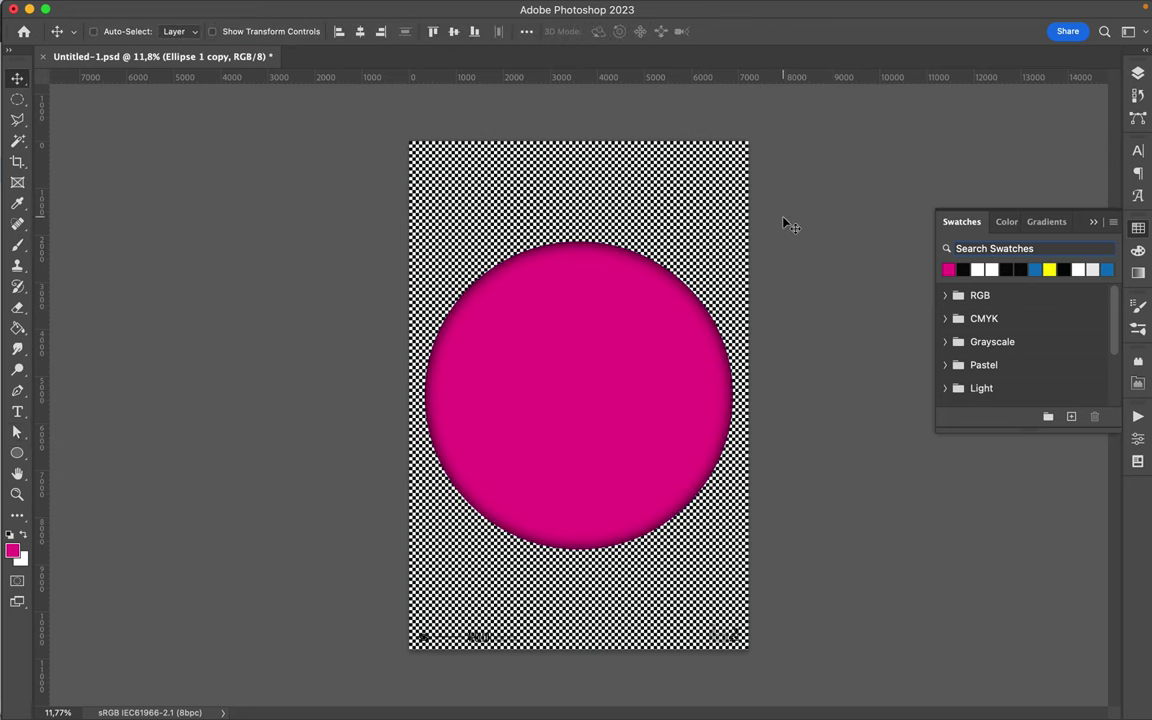
pyautogui.click(1138, 77)
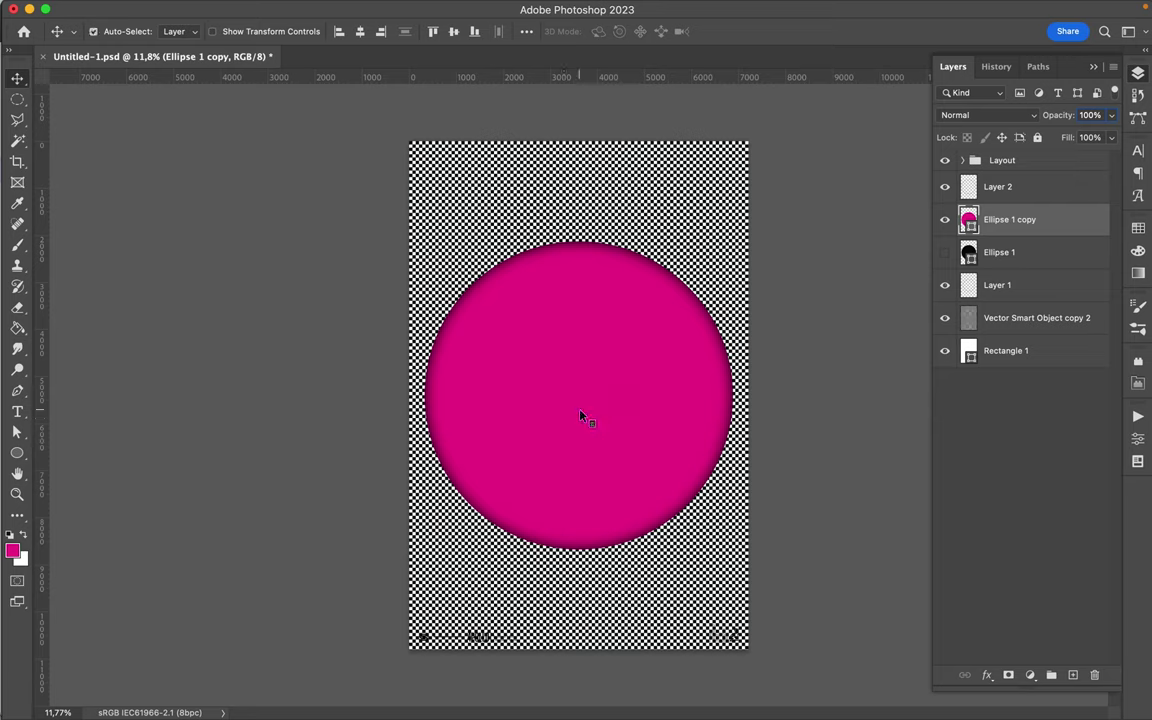
pyautogui.click(1139, 229)
pyautogui.click(1139, 70)
# Move Ellipse 1 copy beneath Layer 1.
pyautogui.moveTo(1011, 219); pyautogui.dragTo(1006, 316)
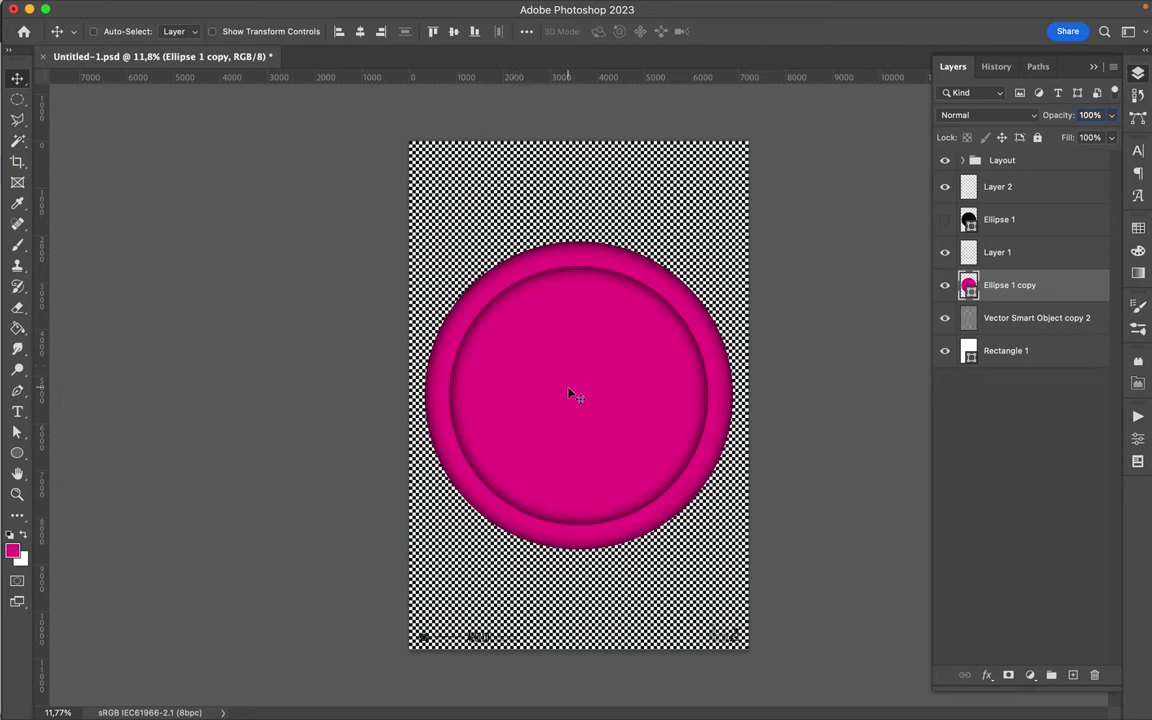
pyautogui.click(1004, 324)
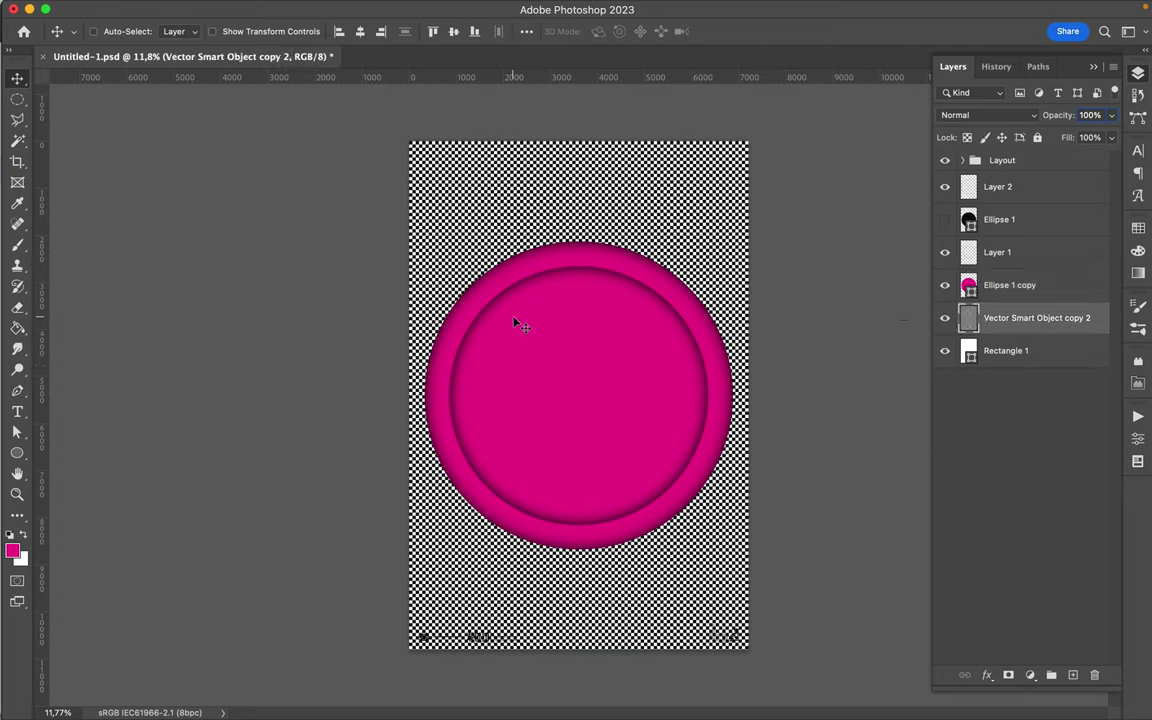
pyautogui.press('w')
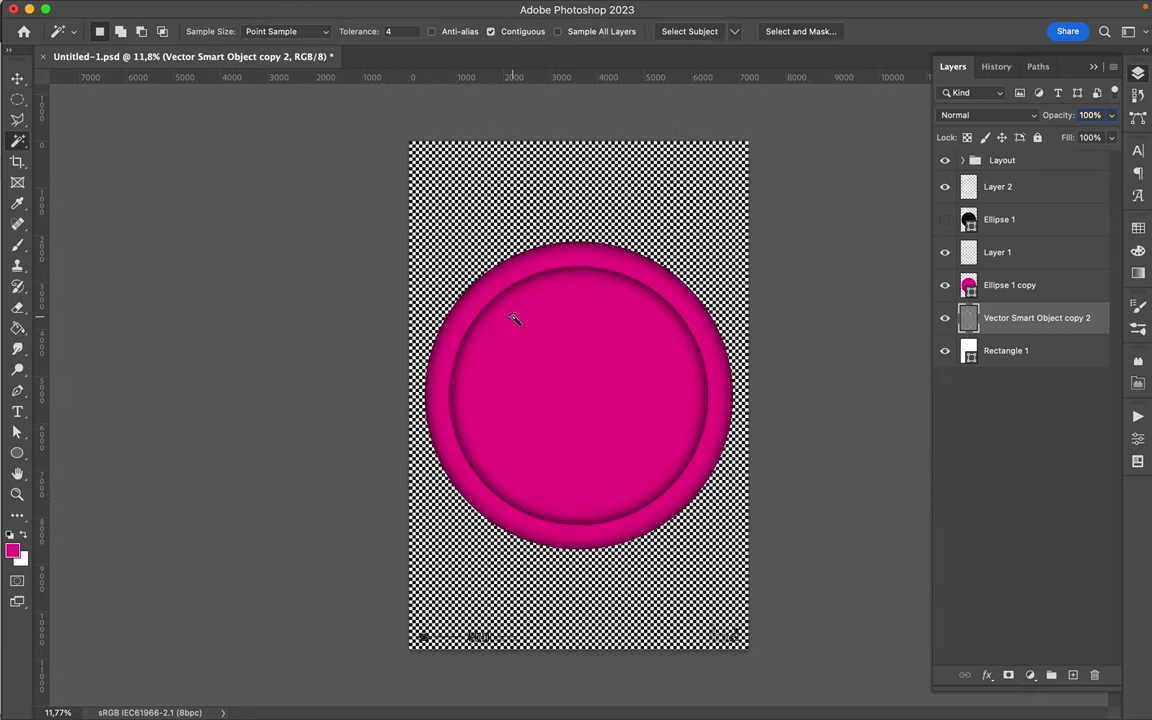
# Copy the inner circle from Vector Smart Object copy 2 into Layer 3, placed above Ellipse 1 copy.
pyautogui.click(1000, 252)
pyautogui.click(607, 246)
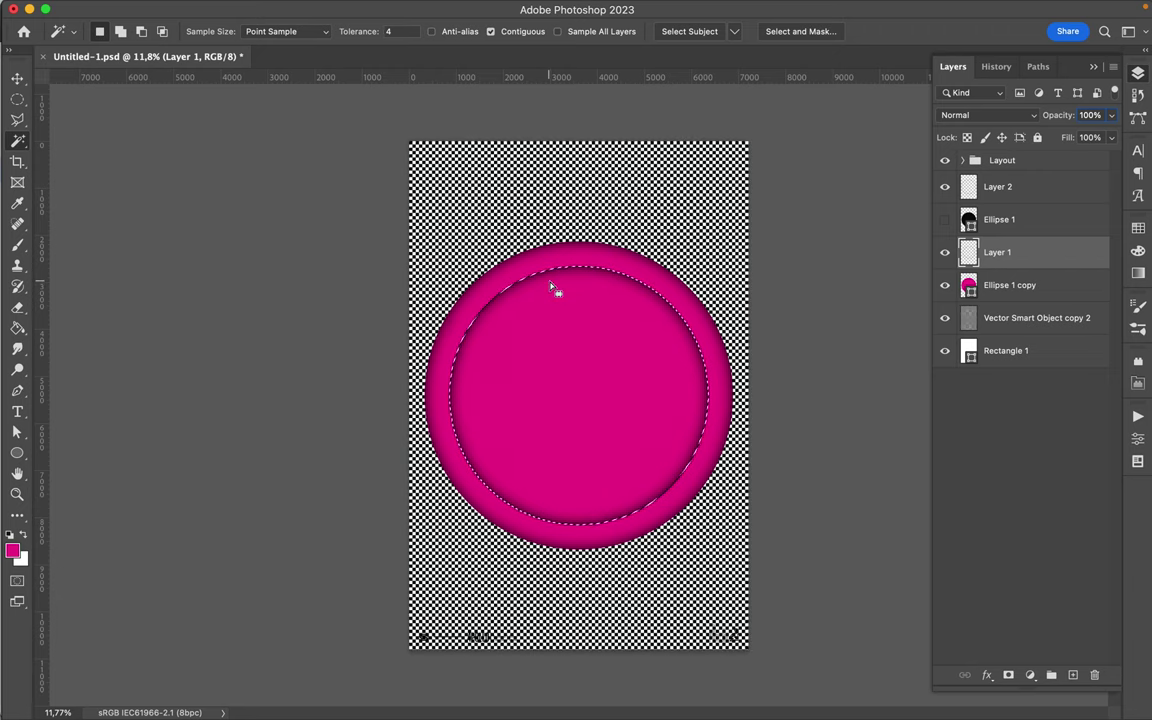
pyautogui.click(1000, 320)
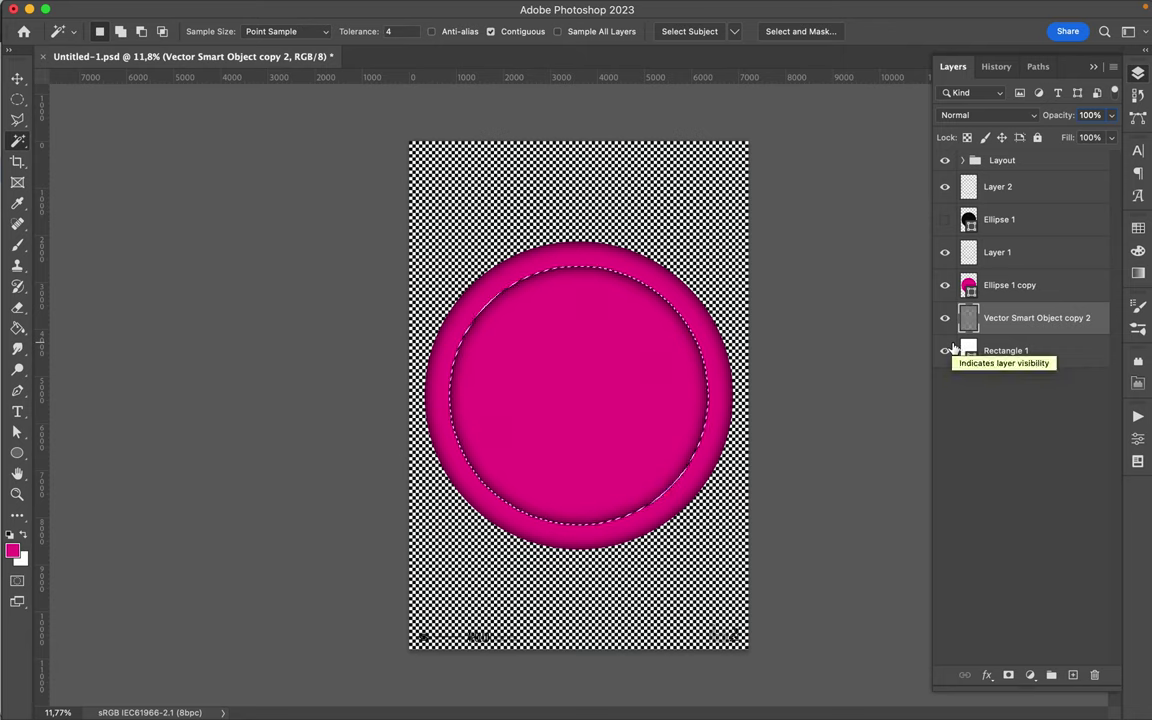
pyautogui.press('cmd+j')
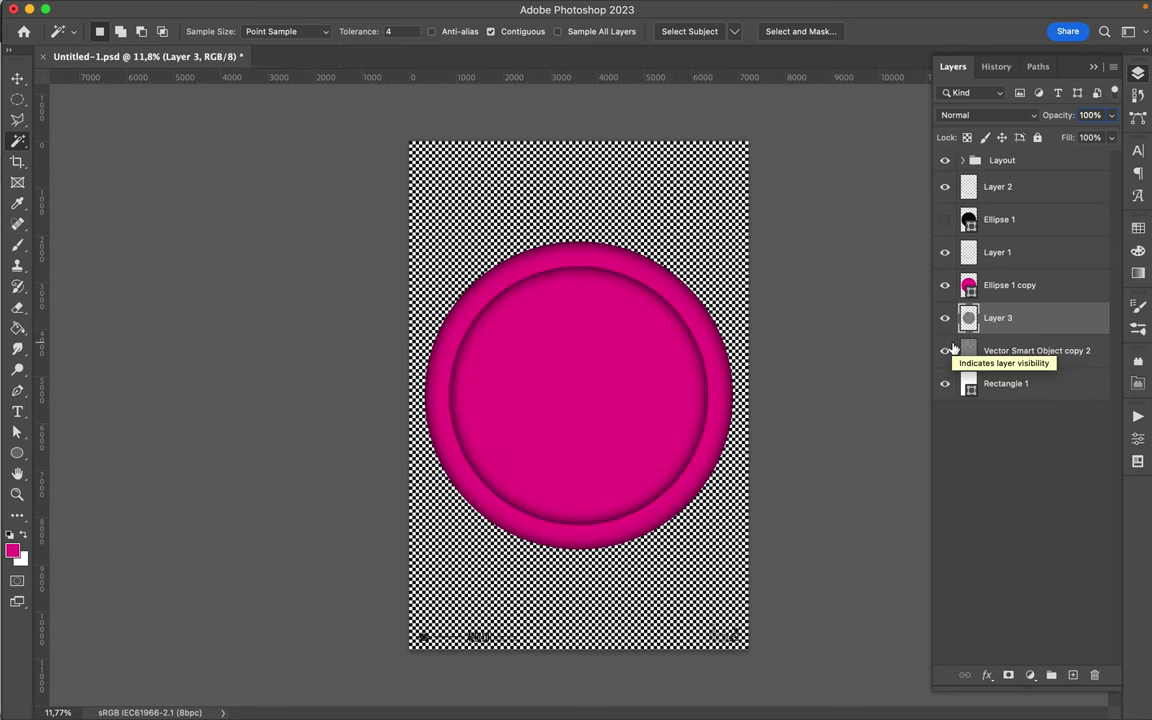
pyautogui.moveTo(1005, 322); pyautogui.dragTo(1020, 278)
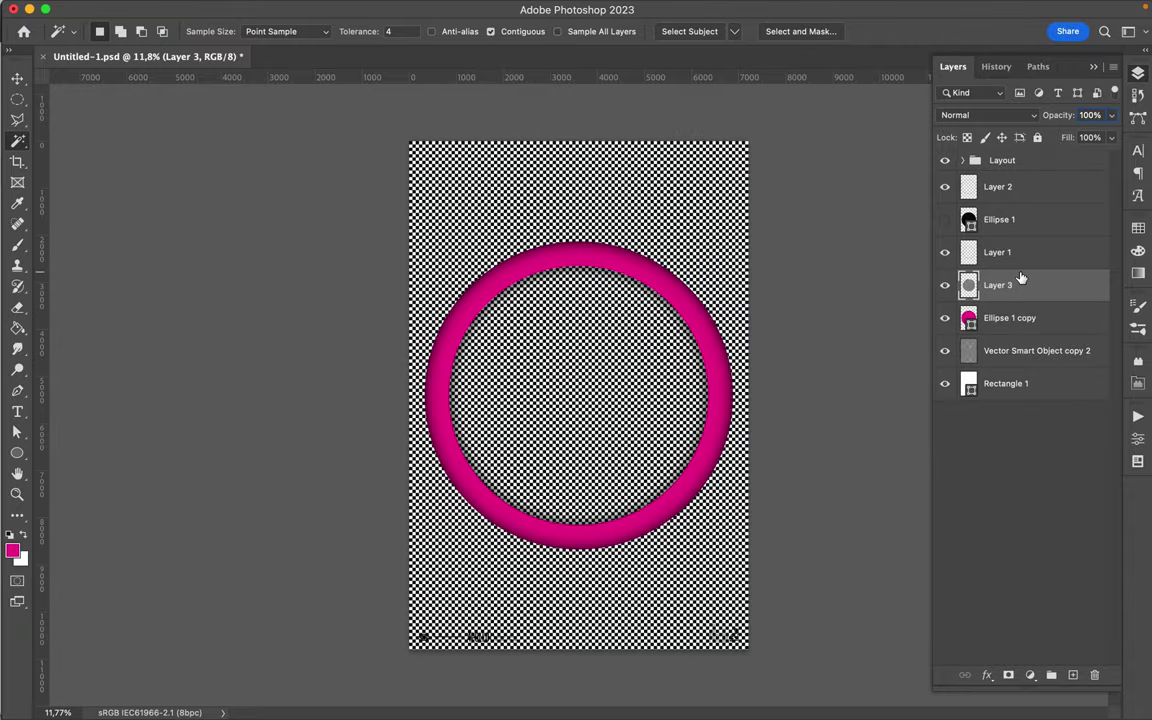
# Select Layer 2 and toggle its shadow off and on to compare.
pyautogui.scroll(5, 546, 344)
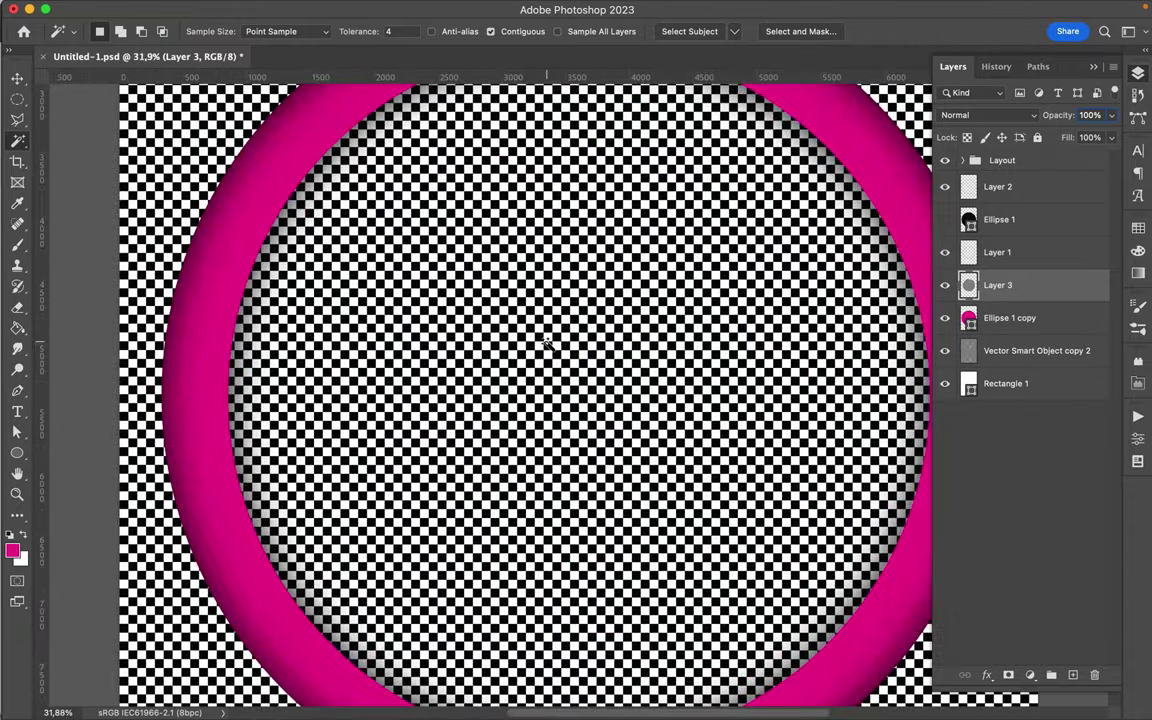
pyautogui.scroll(-5, 547, 344)
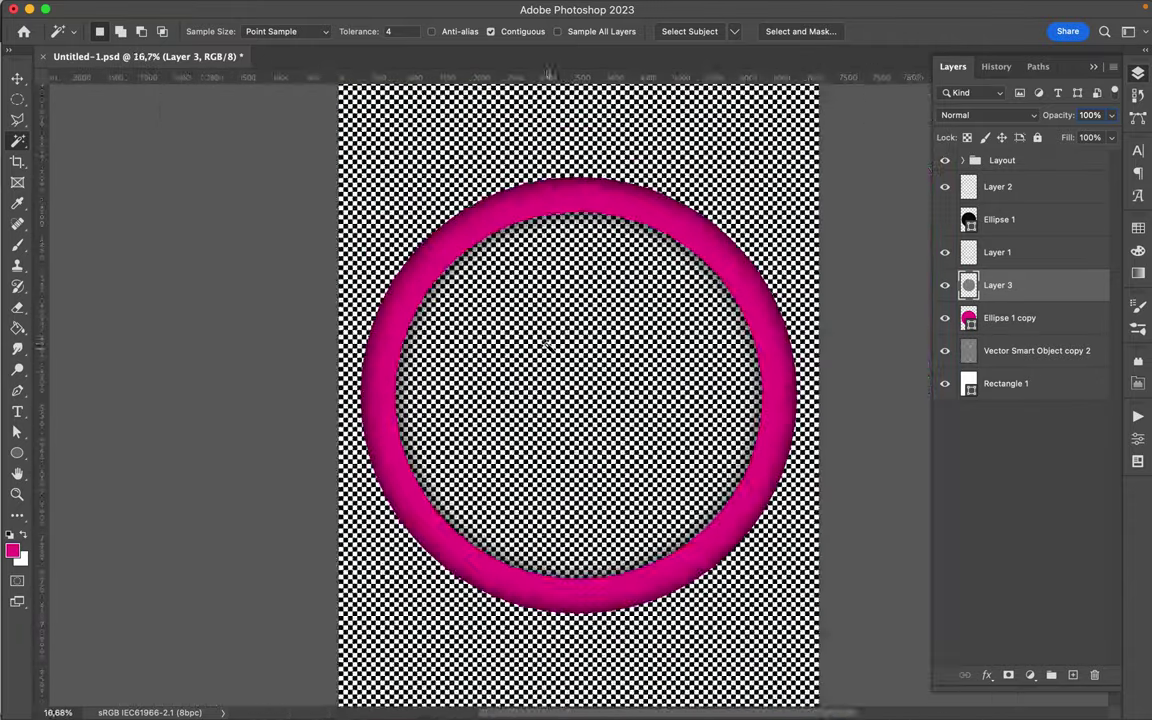
pyautogui.press('v')
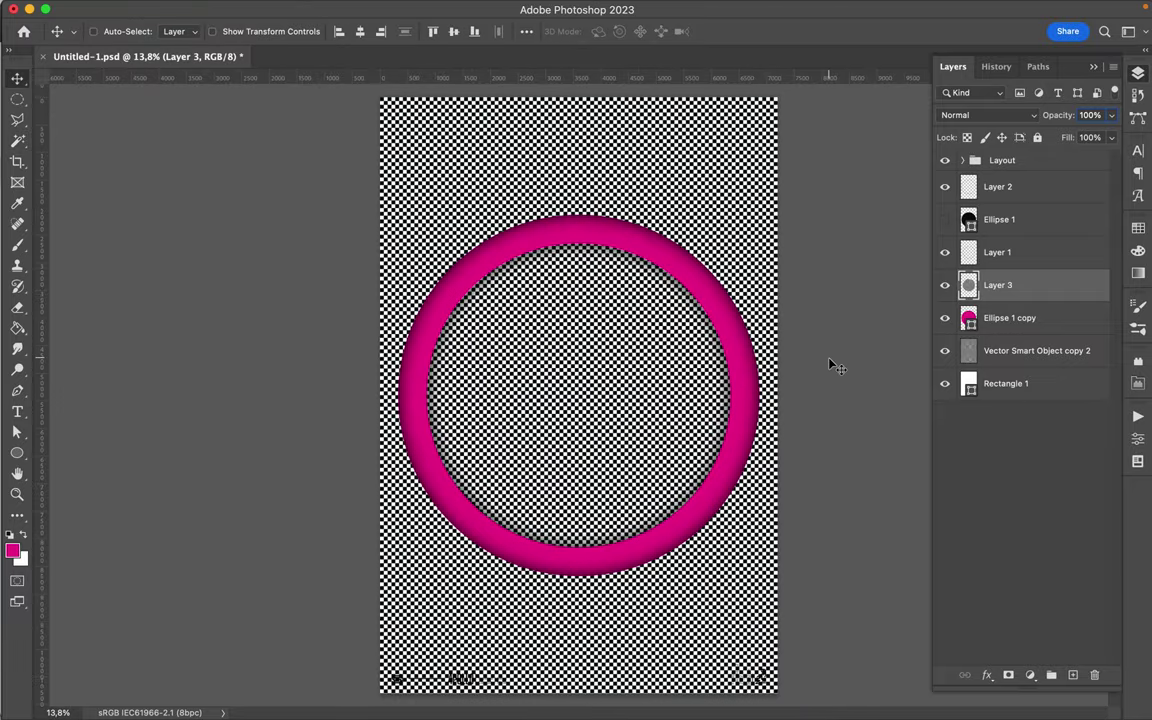
pyautogui.scroll(-2, 733, 369)
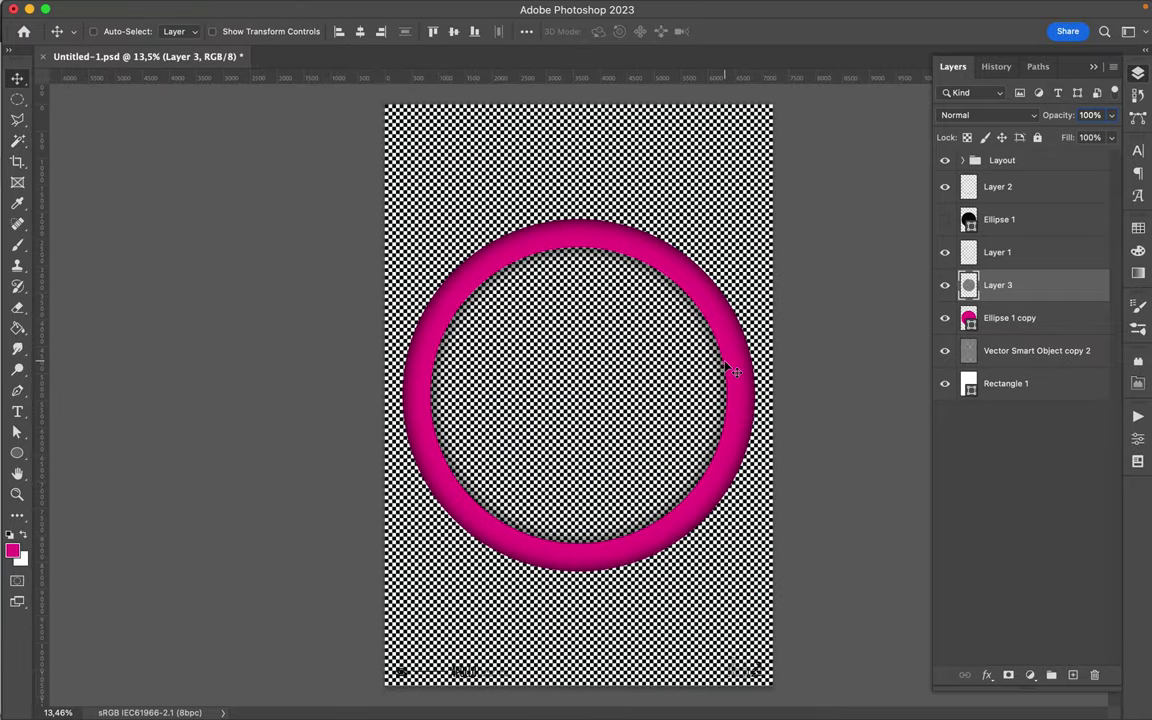
pyautogui.scroll(-2, 731, 396)
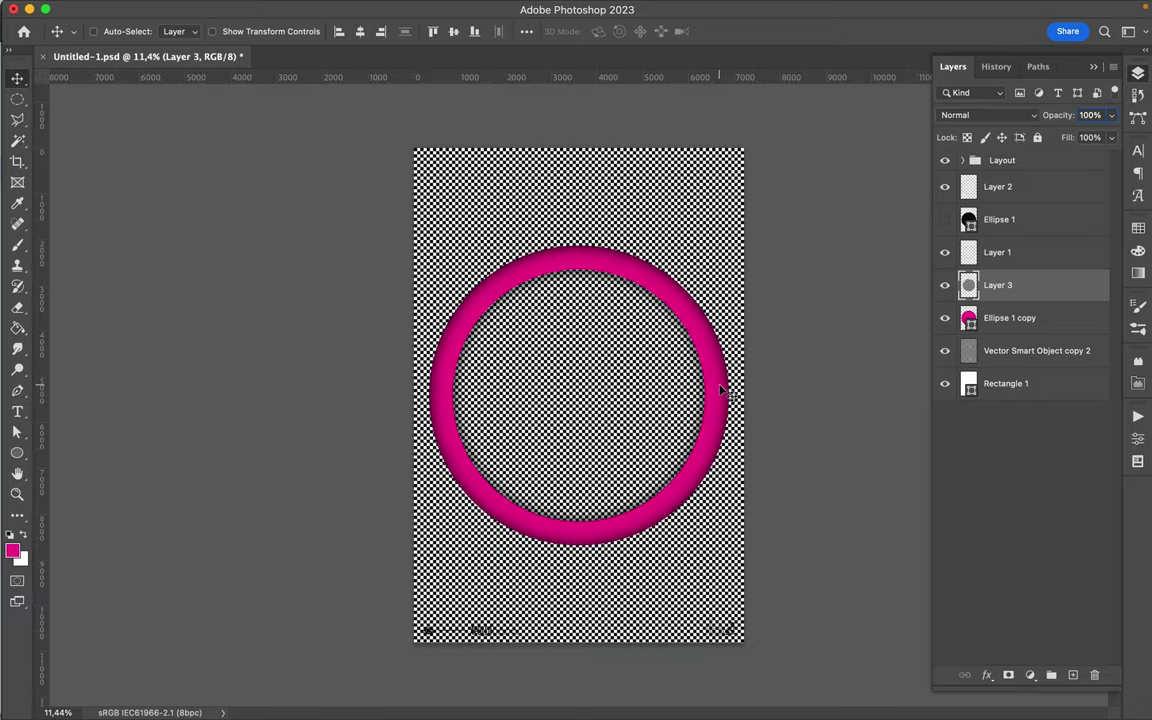
pyautogui.scroll(4, 688, 248)
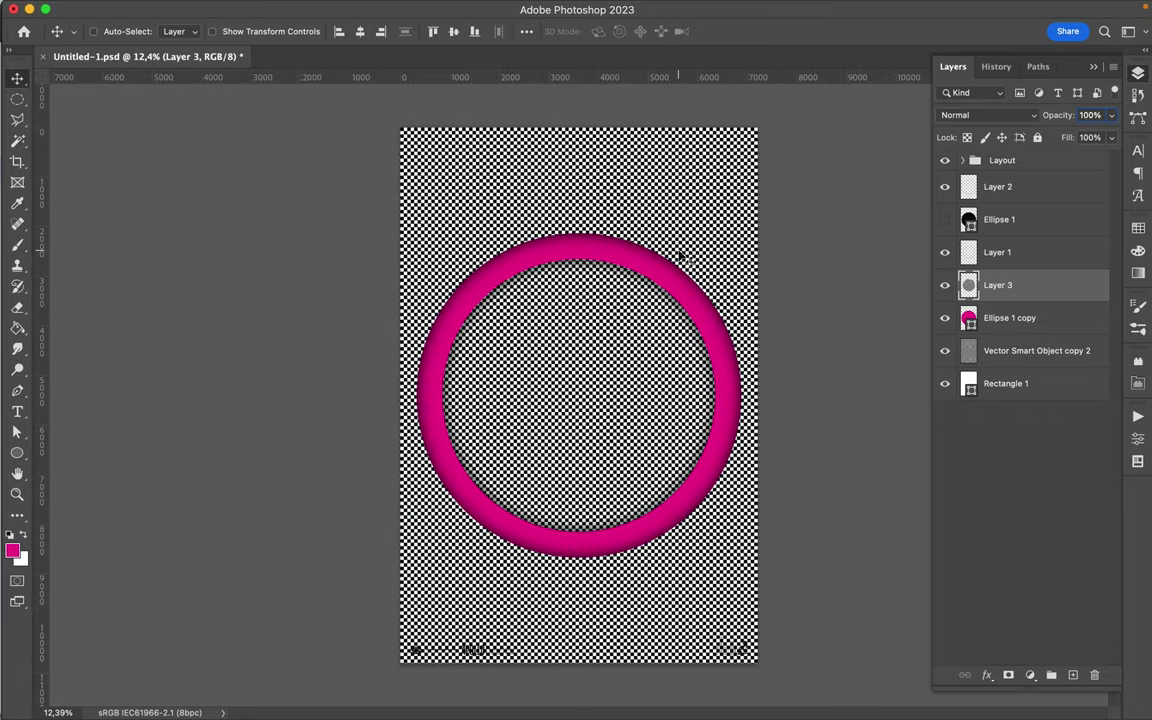
pyautogui.scroll(-2, 688, 258)
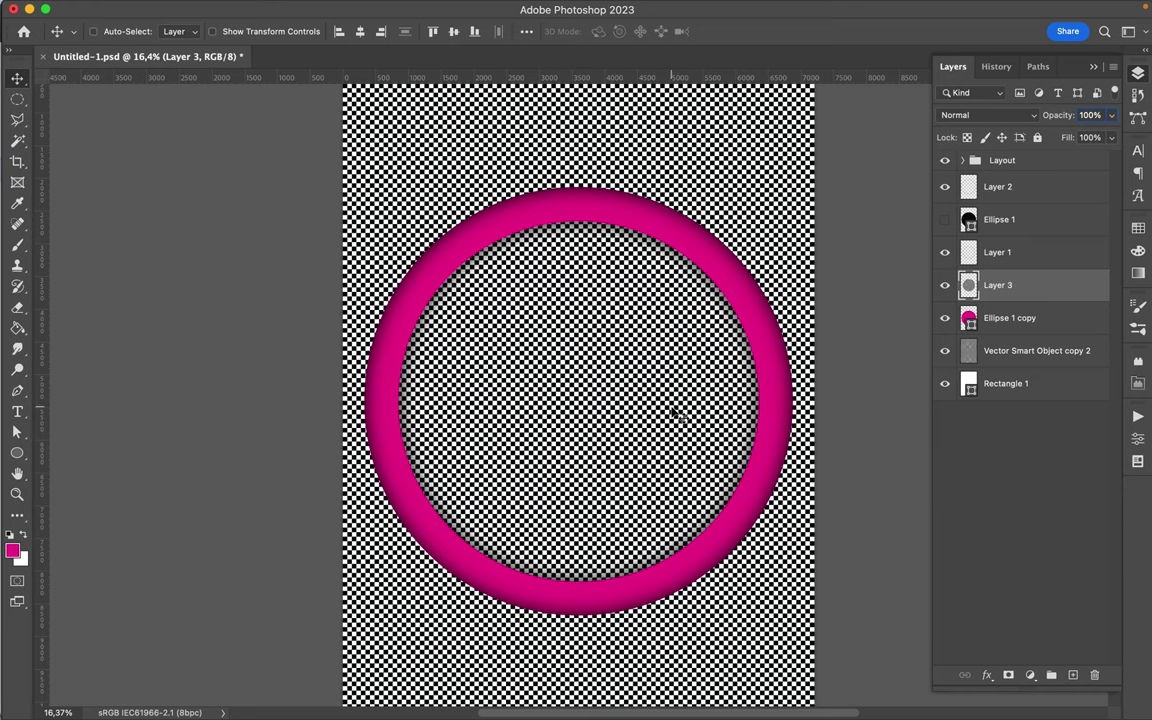
pyautogui.scroll(-2, 668, 425)
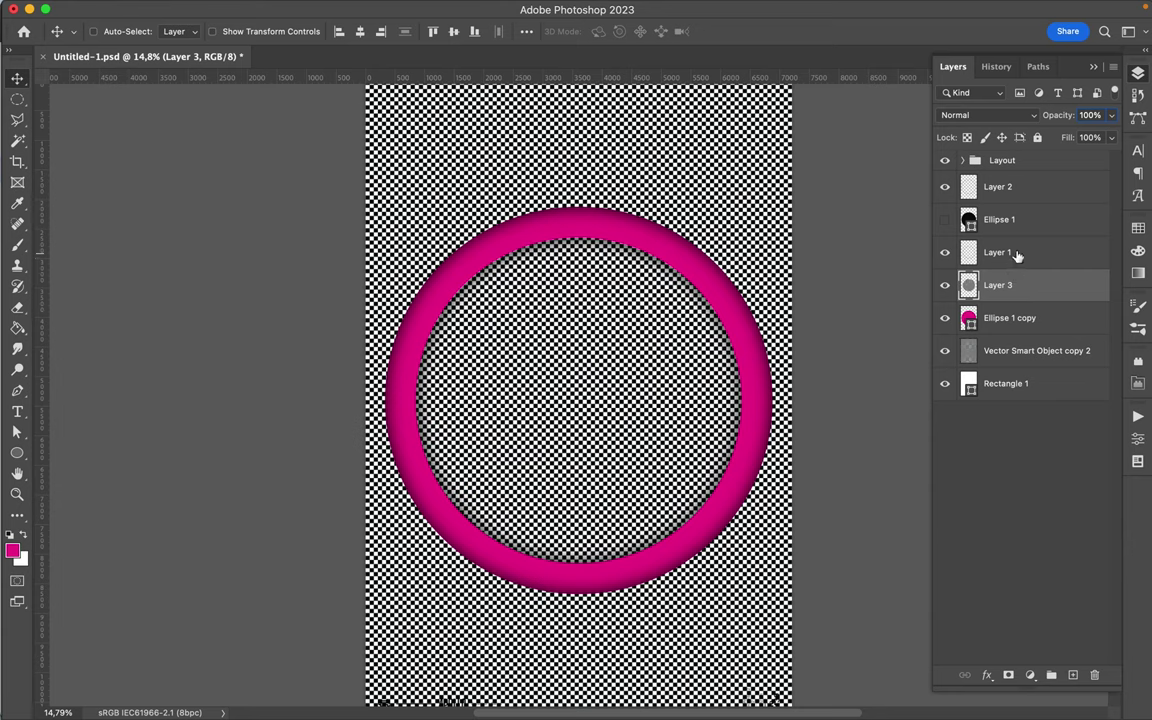
pyautogui.click(999, 192)
pyautogui.click(942, 188)
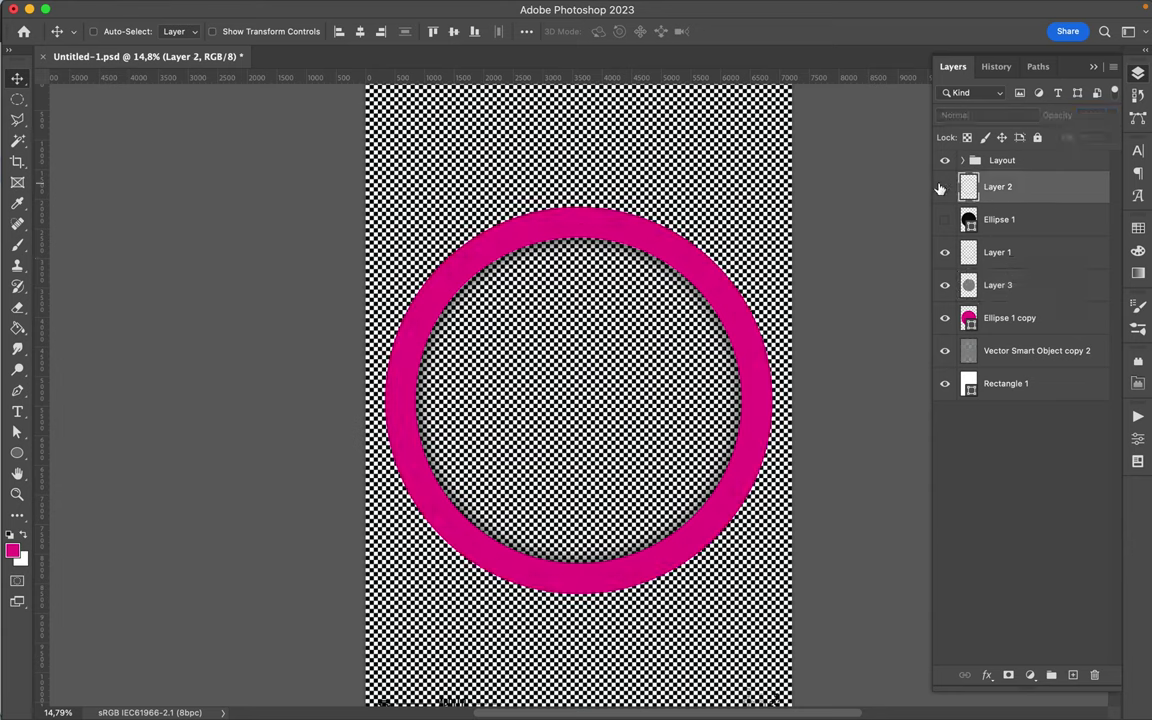
pyautogui.click(942, 188)
pyautogui.click(942, 188)
pyautogui.click(943, 189)
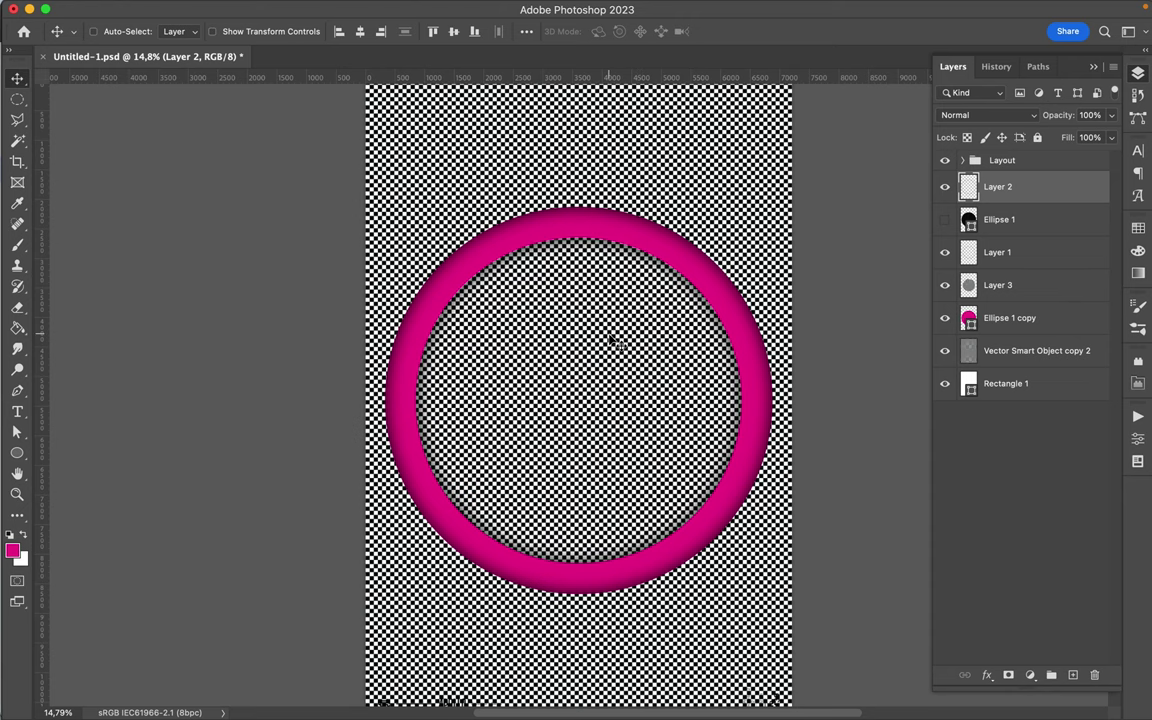
# Duplicate Ellipse 1 above Layer 2 as Ellipse 1 copy 2.
pyautogui.scroll(-1, 612, 340)
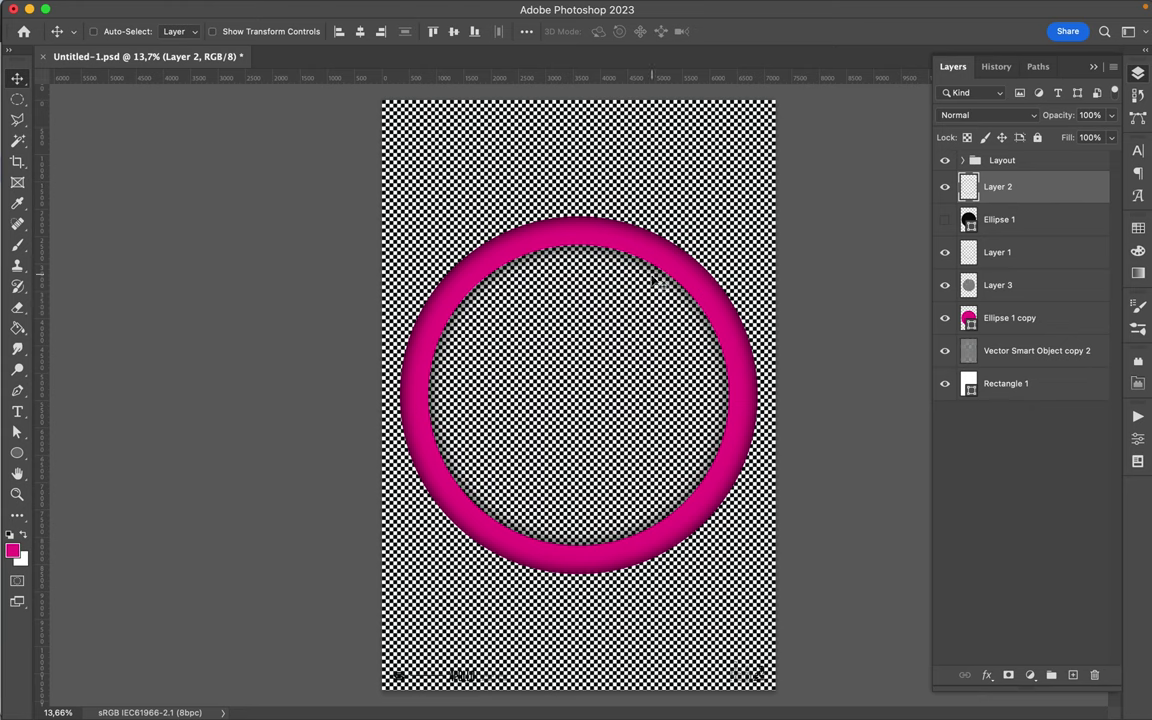
pyautogui.scroll(1, 578, 316)
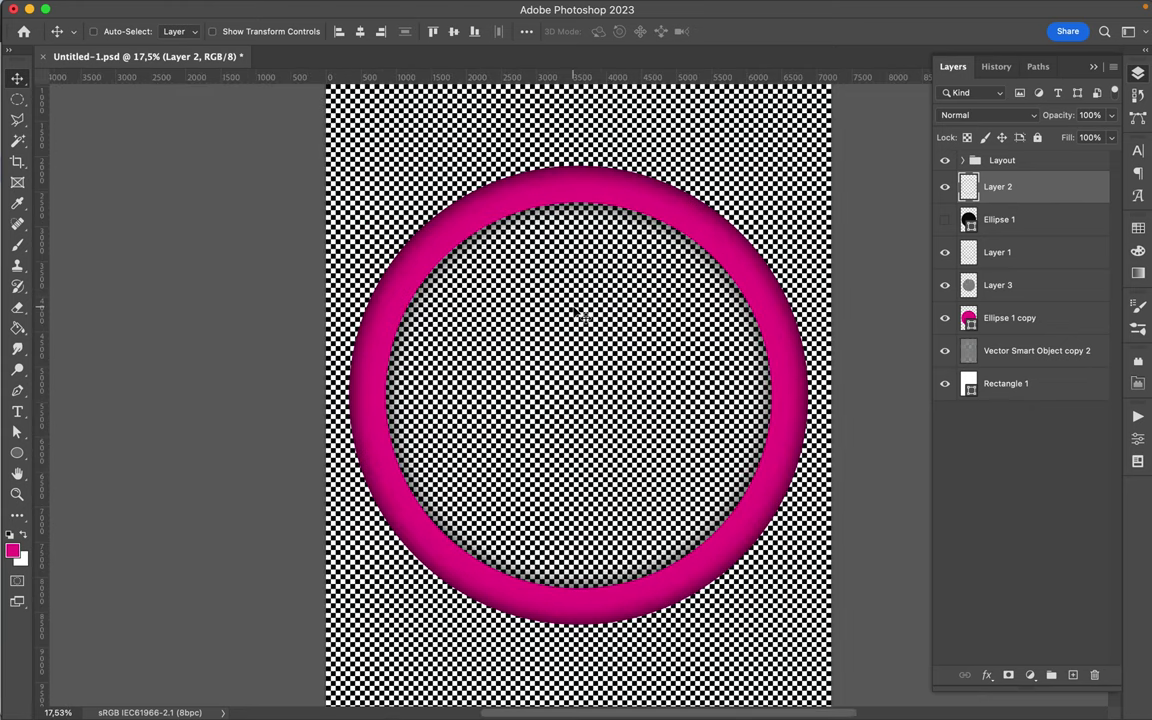
pyautogui.scroll(-5, 578, 316)
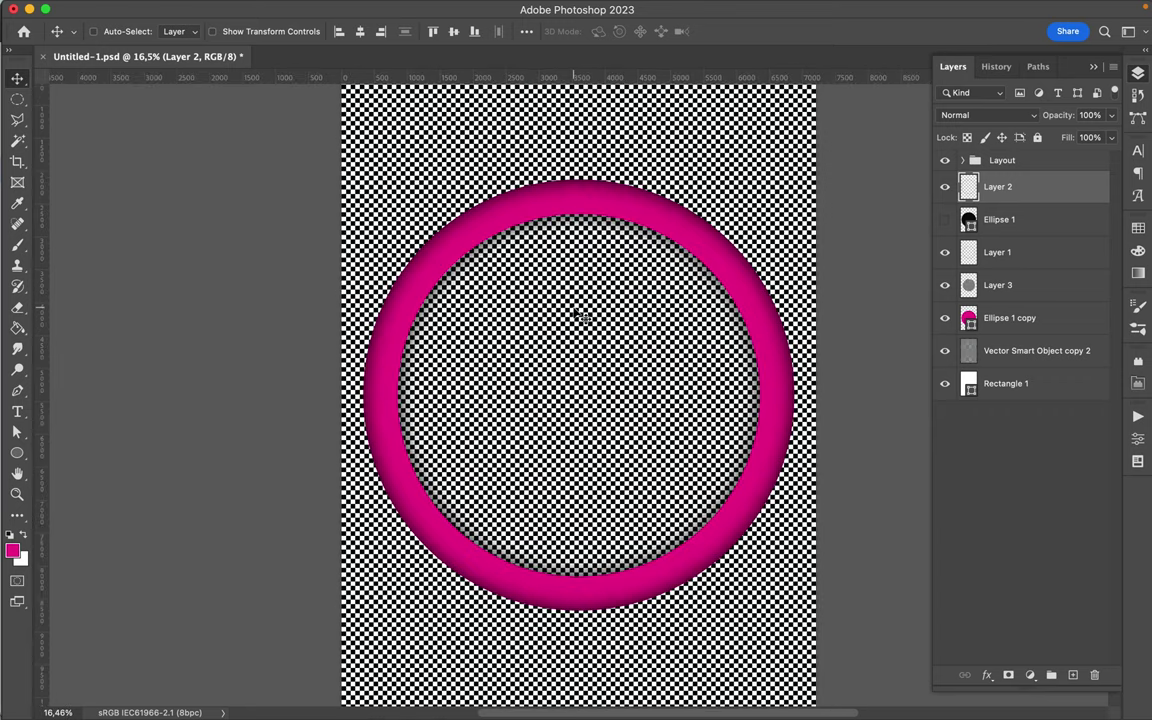
pyautogui.scroll(-1, 566, 352)
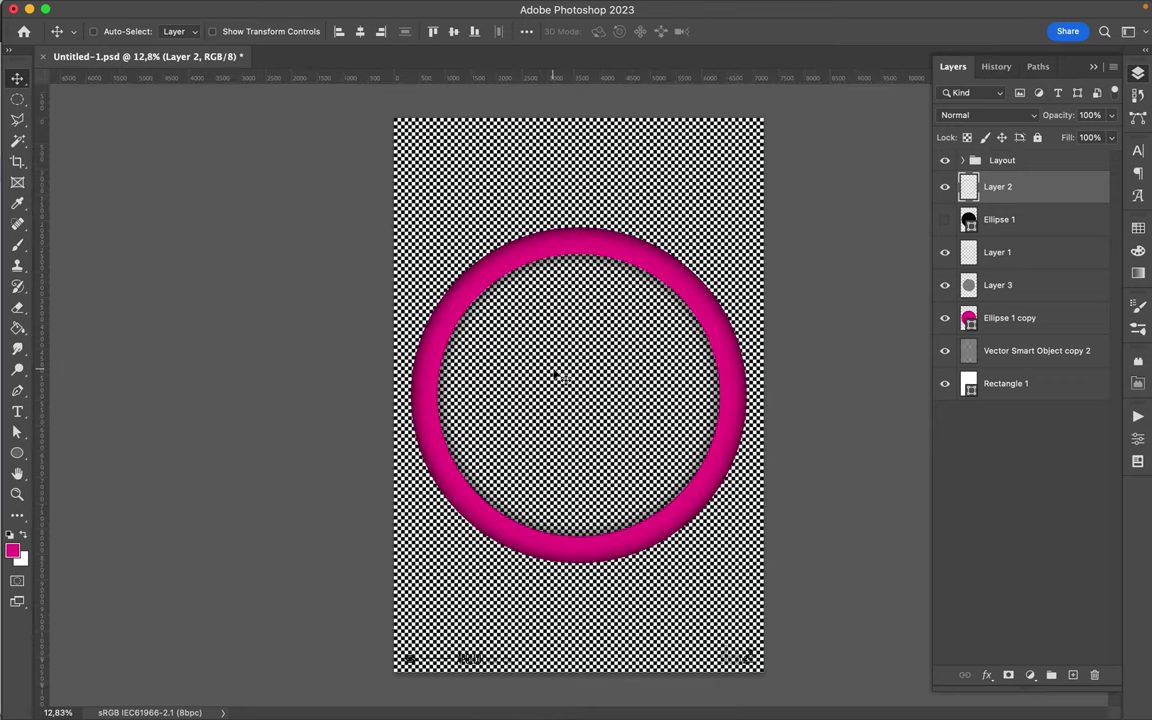
pyautogui.click(1005, 225)
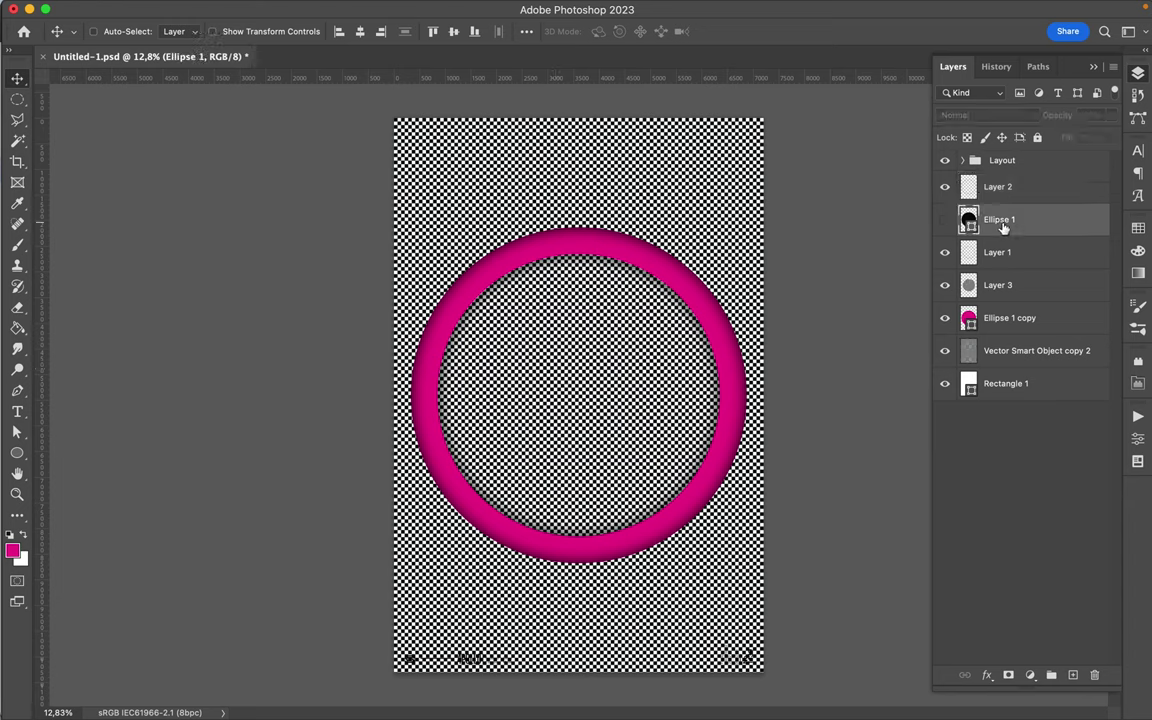
pyautogui.moveTo(1017, 225); pyautogui.dragTo(1018, 180)
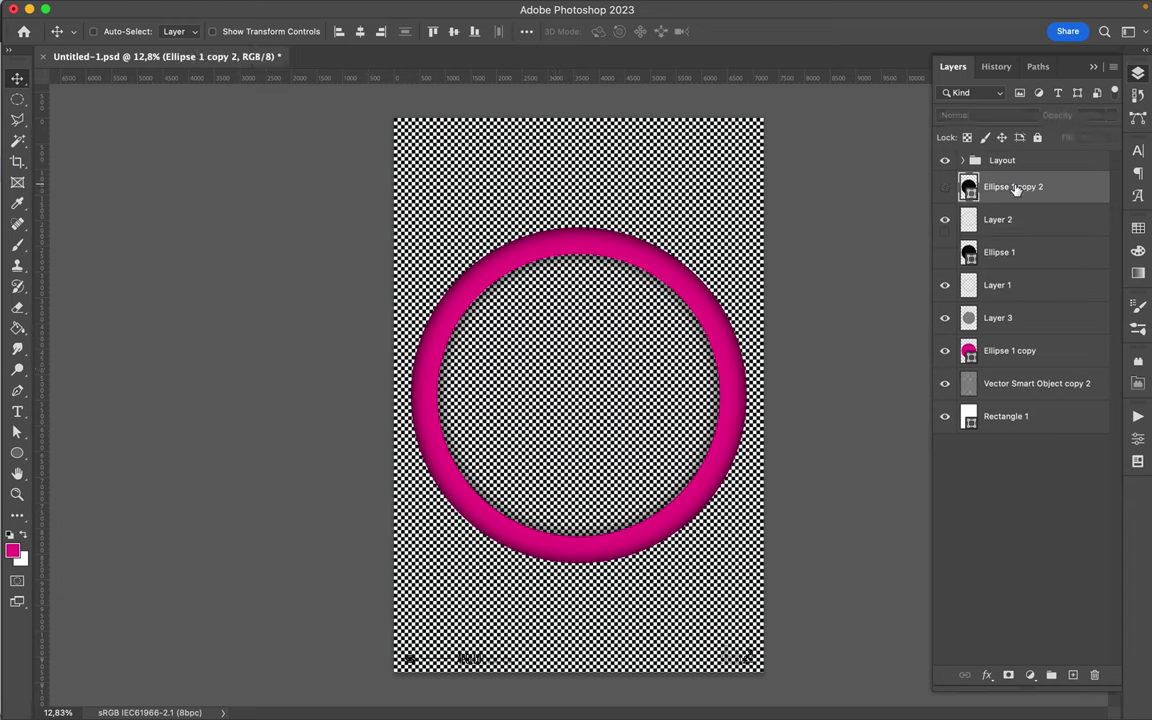
# Show Ellipse 1 copy 2, scale it to about 119%, then add Layer 4 and load the circle selection.
pyautogui.click(944, 191)
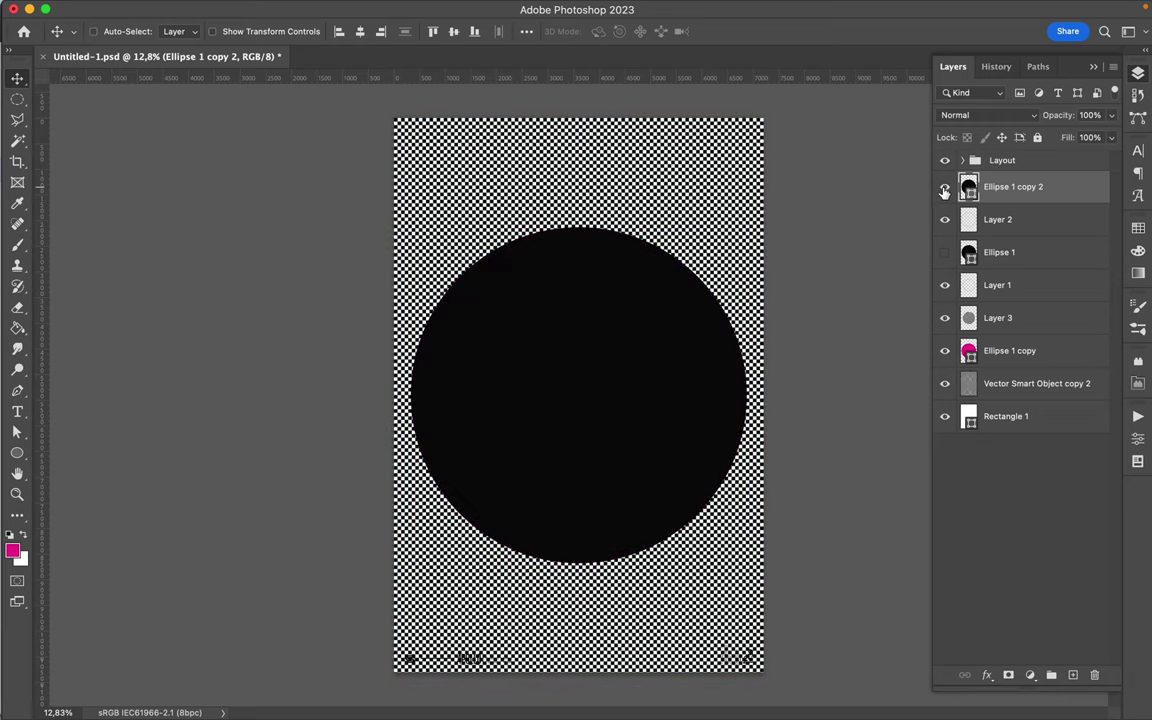
pyautogui.press('super+t')
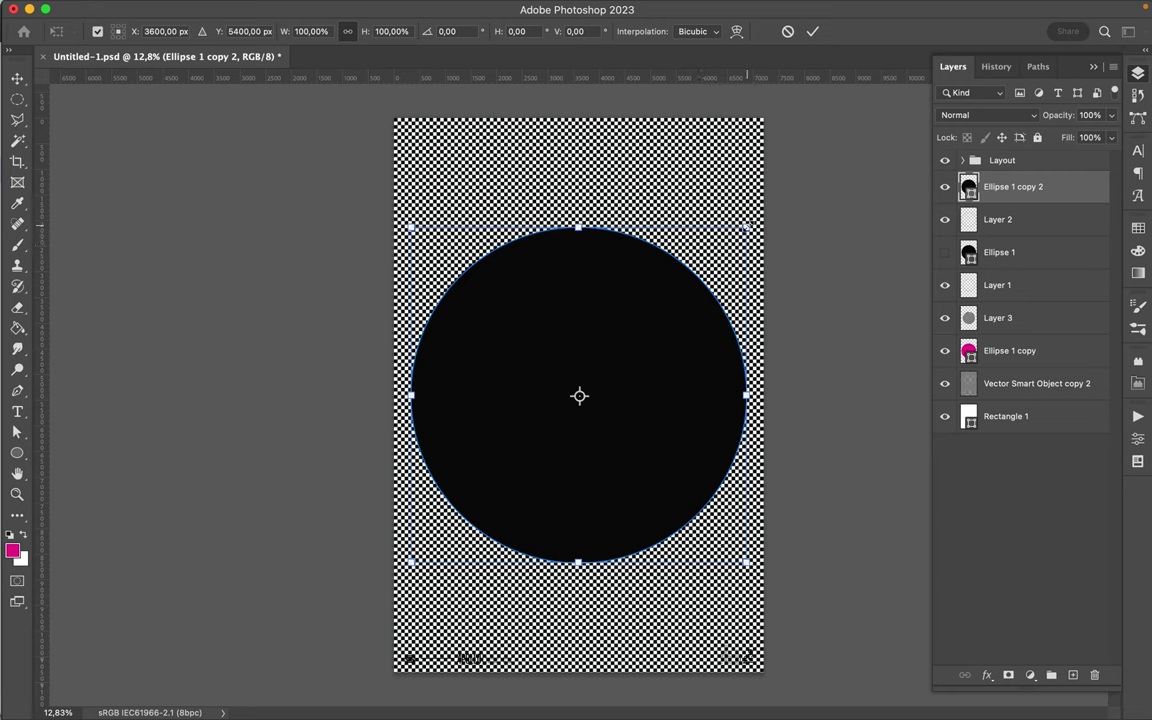
pyautogui.moveTo(748, 226); pyautogui.dragTo(774, 201)
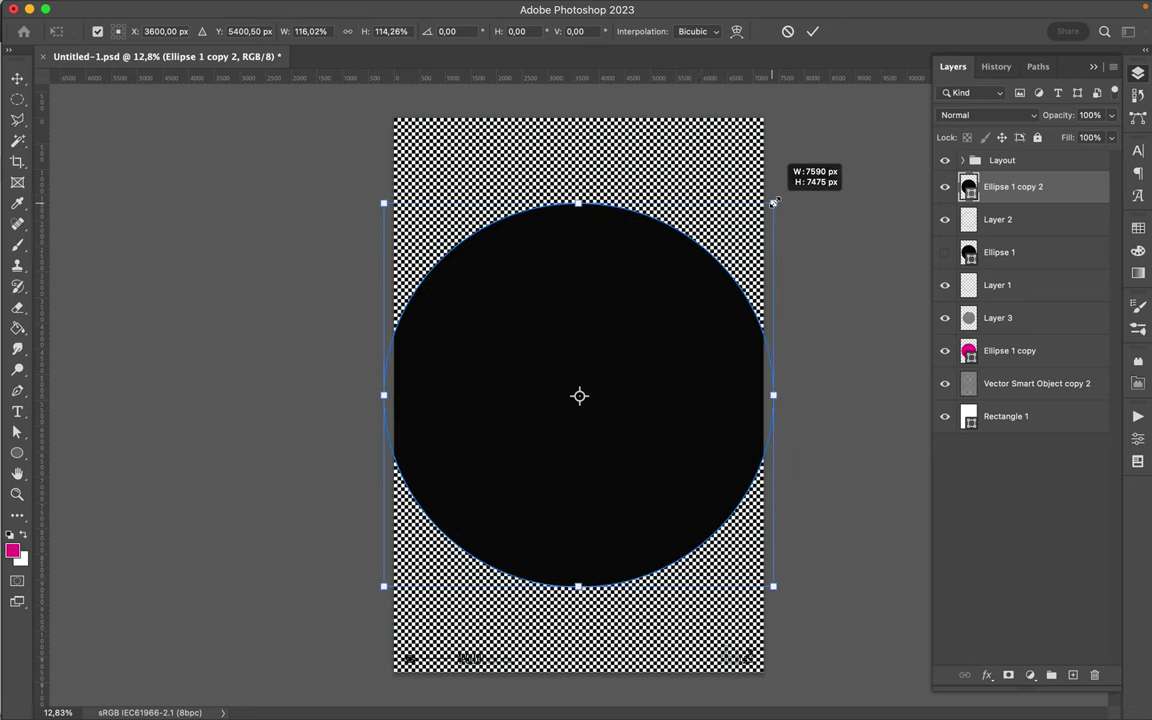
pyautogui.moveTo(775, 202); pyautogui.dragTo(785, 193)
pyautogui.press('Return')
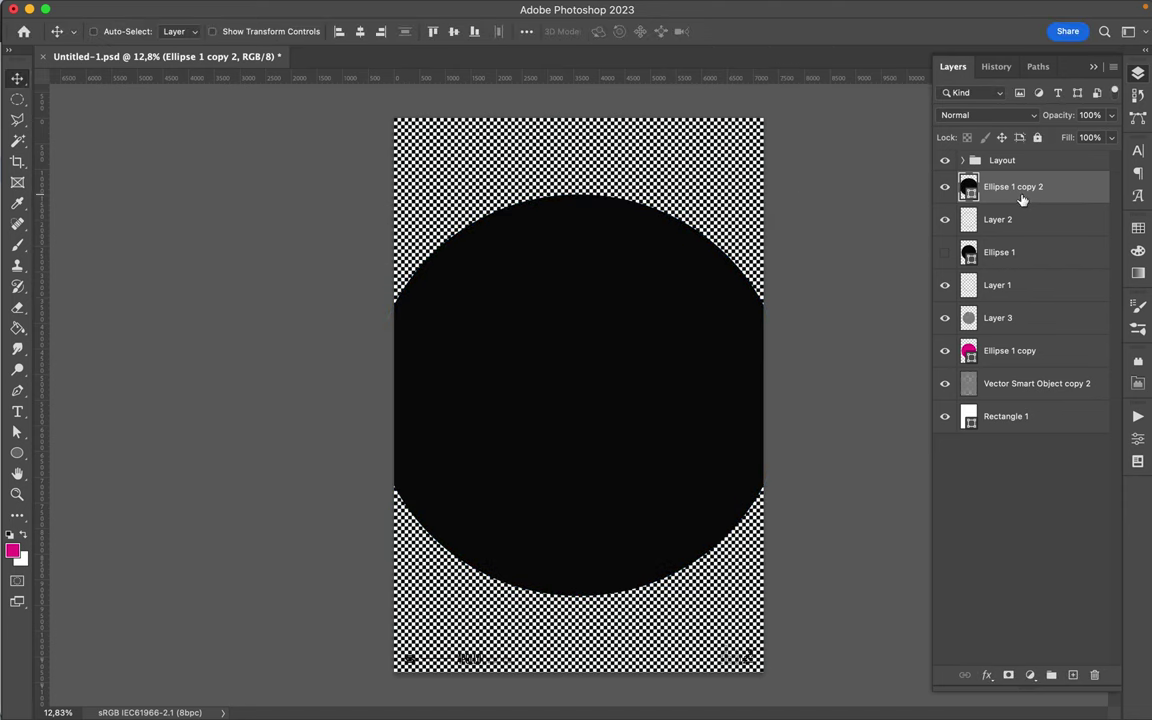
pyautogui.click(1073, 674)
pyautogui.keyDown('super'); pyautogui.click(969, 221); pyautogui.keyUp('super')
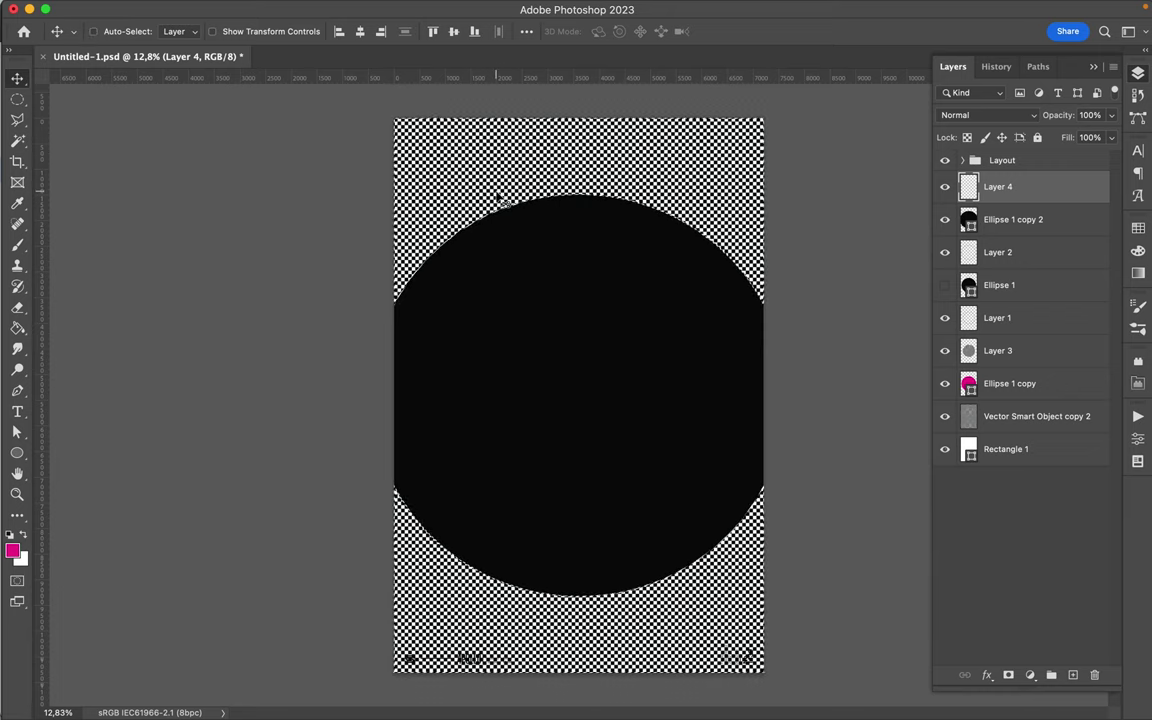
# Paint black bands along the circle's top and bottom edges on Layer 4, then deselect.
pyautogui.press('b')
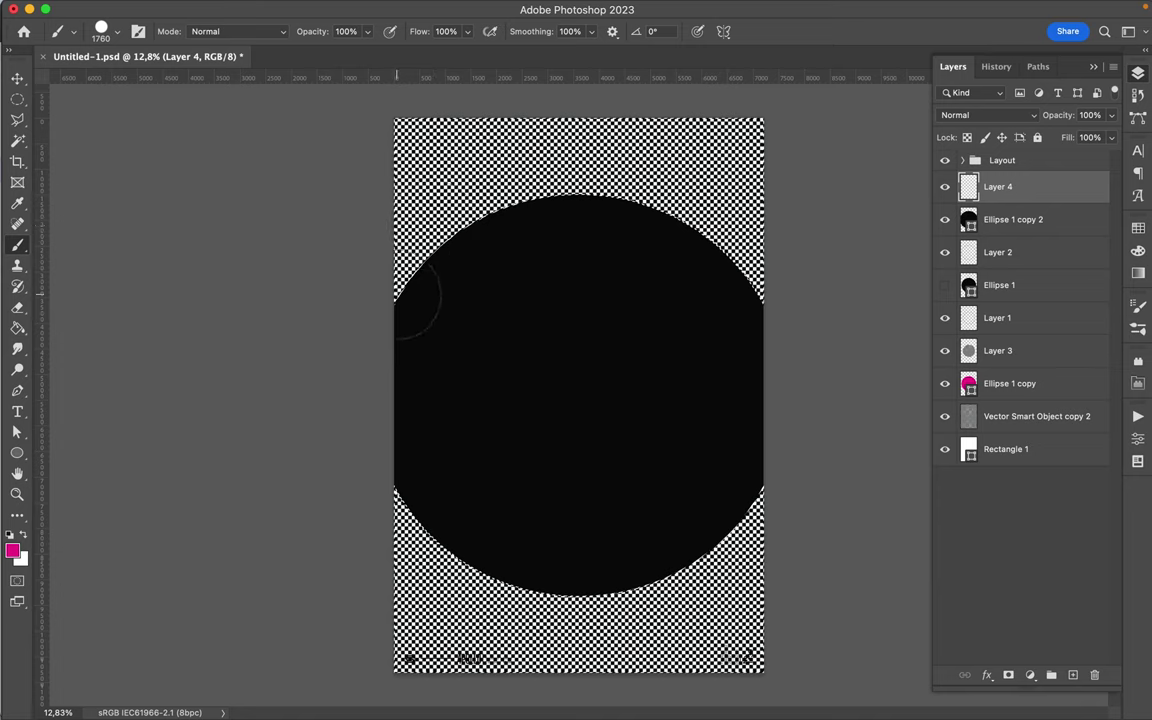
pyautogui.press('super+z')
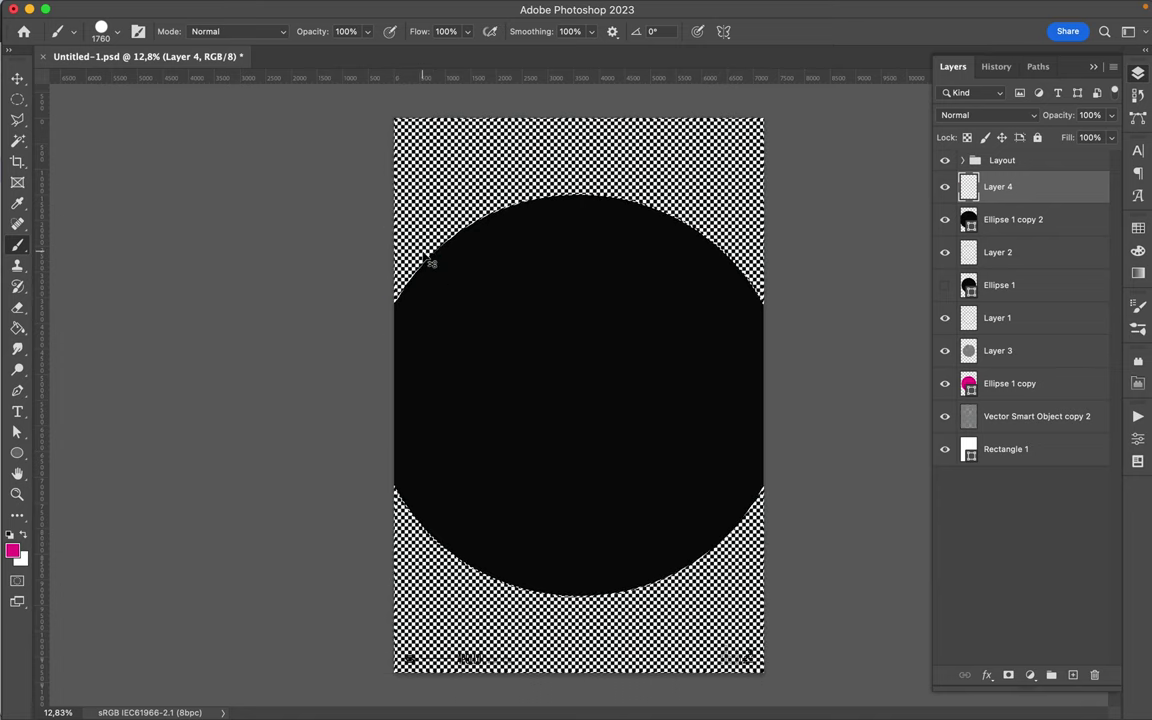
pyautogui.click(10, 537)
pyautogui.moveTo(404, 278)
pyautogui.mouseDown()
pyautogui.moveTo(521, 193)
pyautogui.moveTo(629, 187)
pyautogui.moveTo(744, 249)
pyautogui.moveTo(810, 334)
pyautogui.mouseUp()
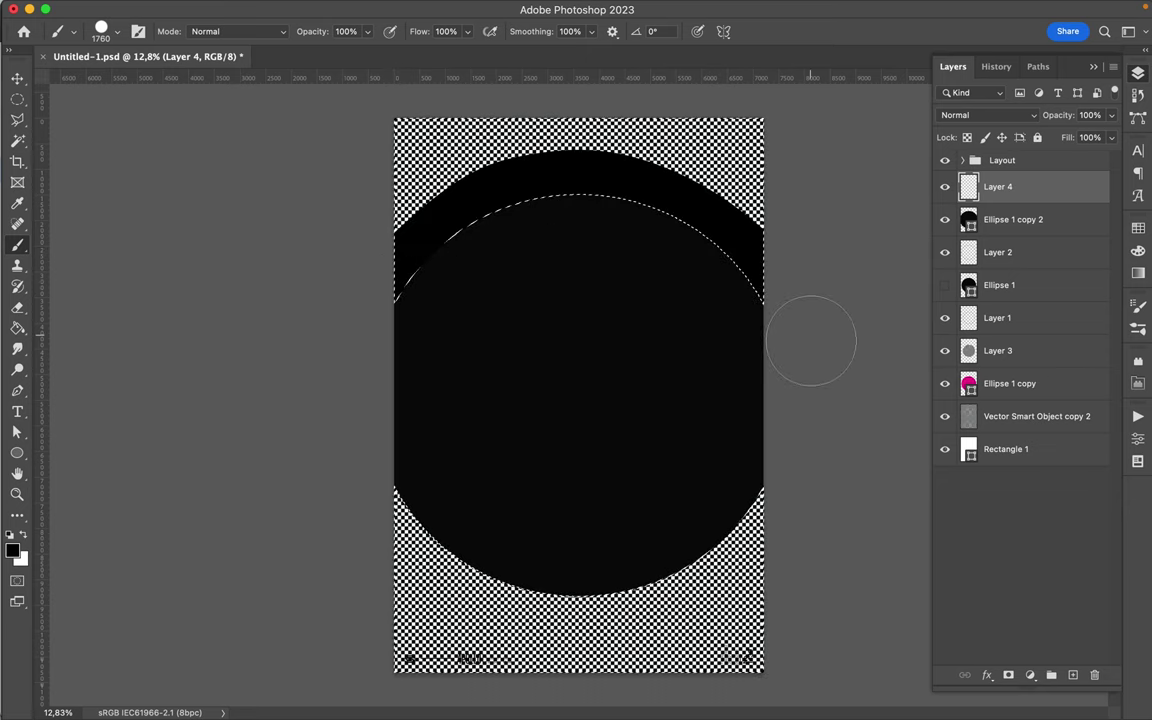
pyautogui.click(383, 528)
pyautogui.moveTo(440, 551)
pyautogui.mouseDown()
pyautogui.moveTo(541, 585)
pyautogui.moveTo(643, 592)
pyautogui.moveTo(725, 530)
pyautogui.moveTo(766, 463)
pyautogui.mouseUp()
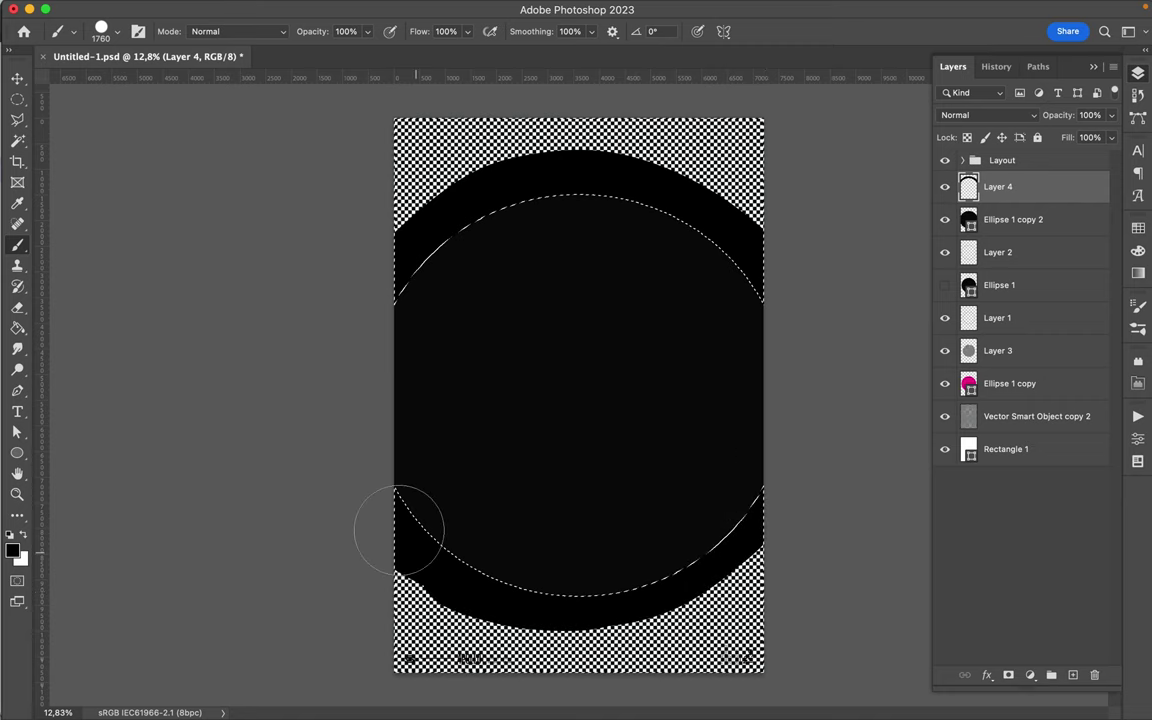
pyautogui.press('m')
pyautogui.click(750, 501)
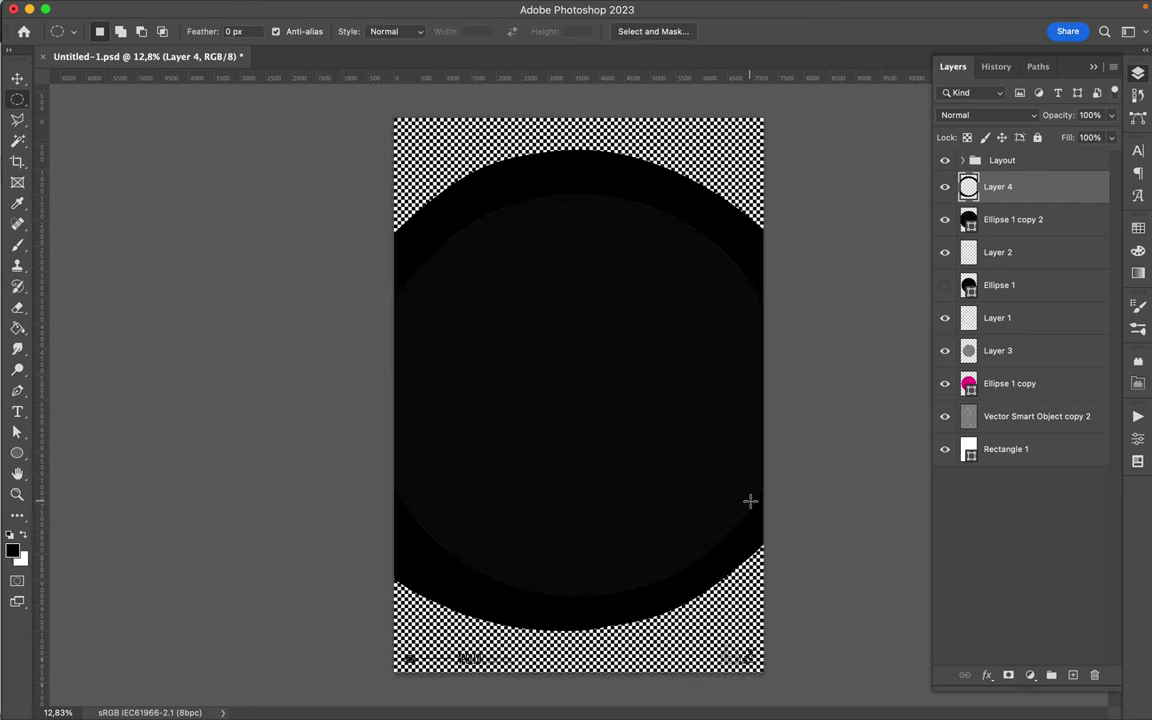
# Gaussian-blur the painted band, delete the blur inside the circle selection, and deselect.
pyautogui.moveTo(527, 3)
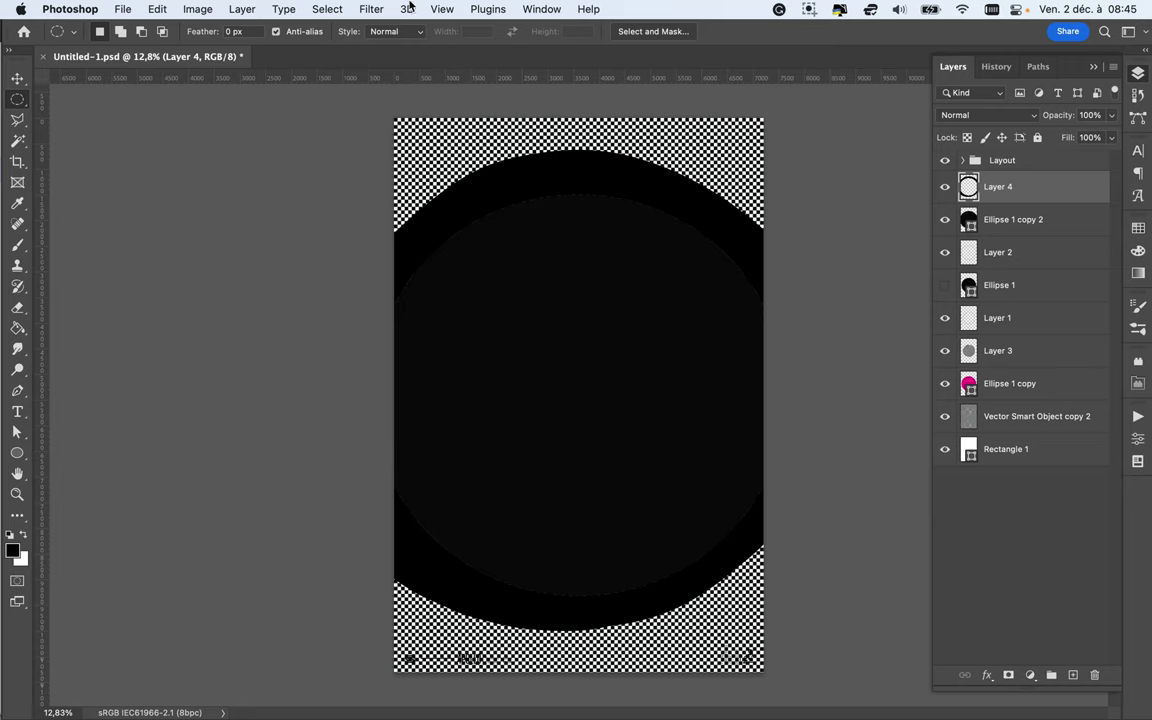
pyautogui.click(370, 9)
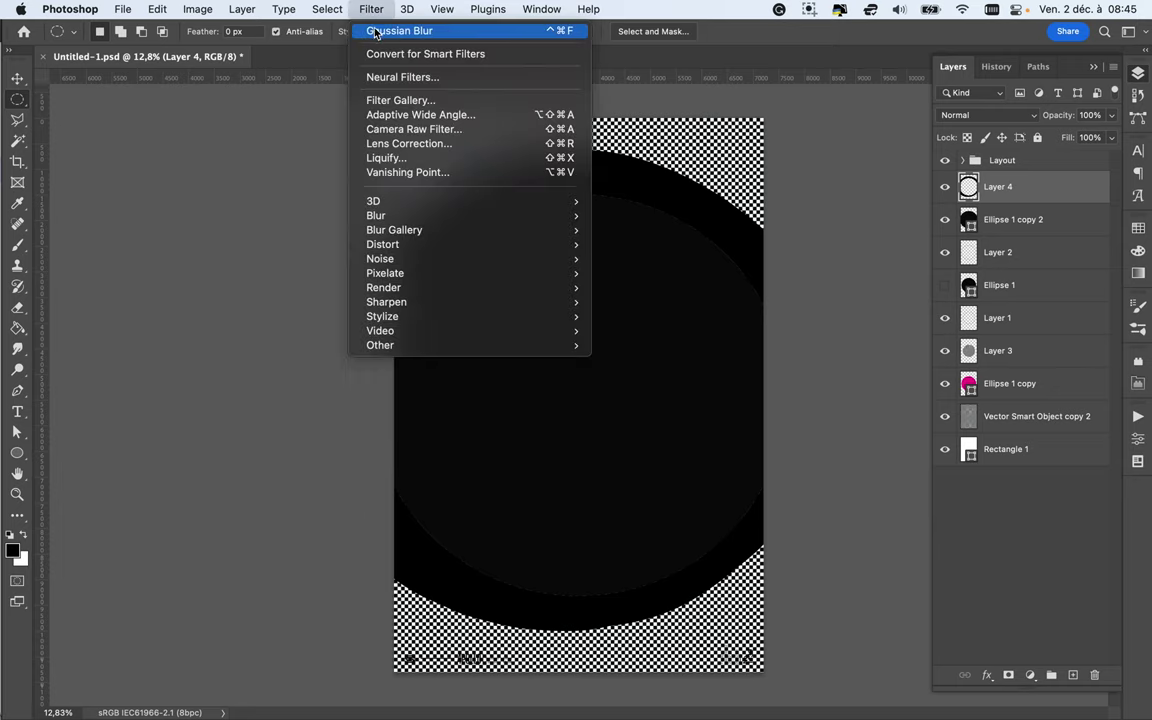
pyautogui.click(374, 31)
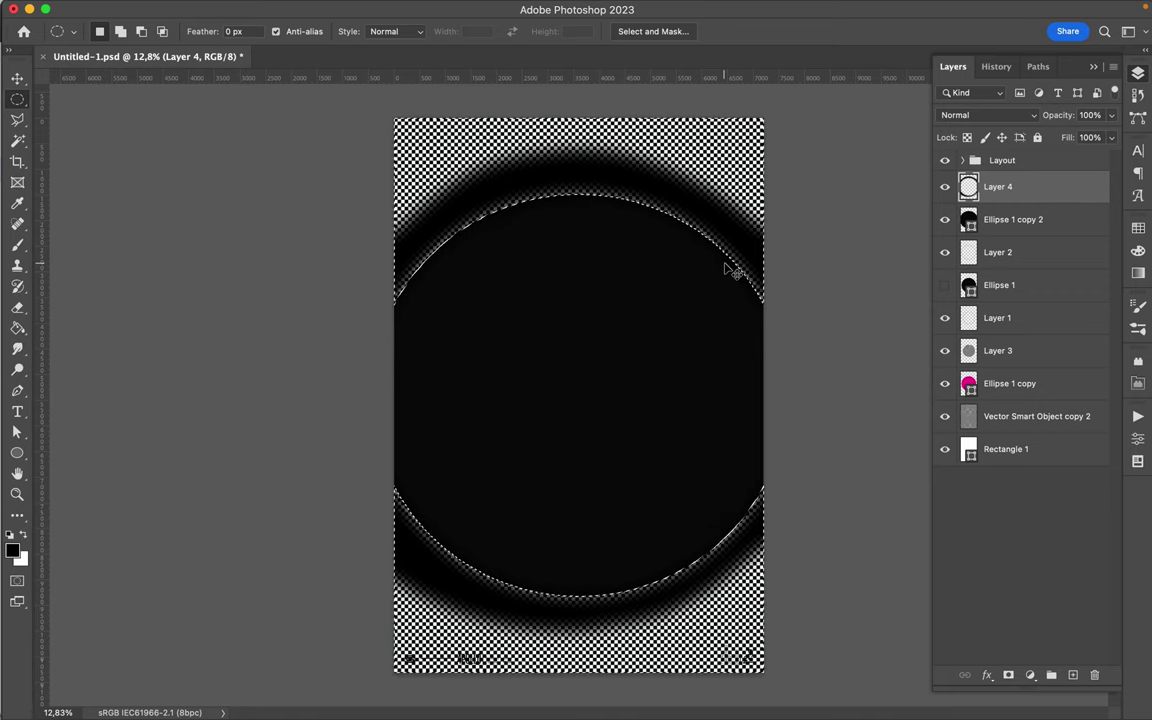
pyautogui.press('Delete')
pyautogui.press('super+d')
# Hide Ellipse 1 copy 2 and Alt-drag a duplicate of it above Layer 4.
pyautogui.click(946, 222)
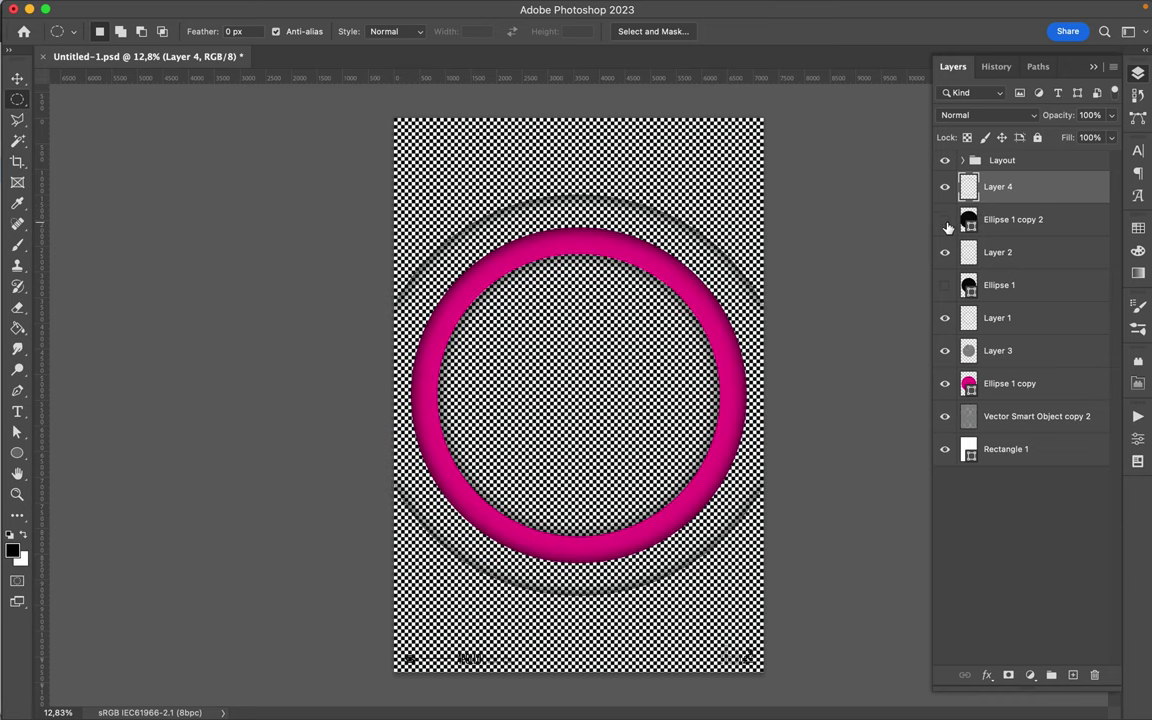
pyautogui.press('v')
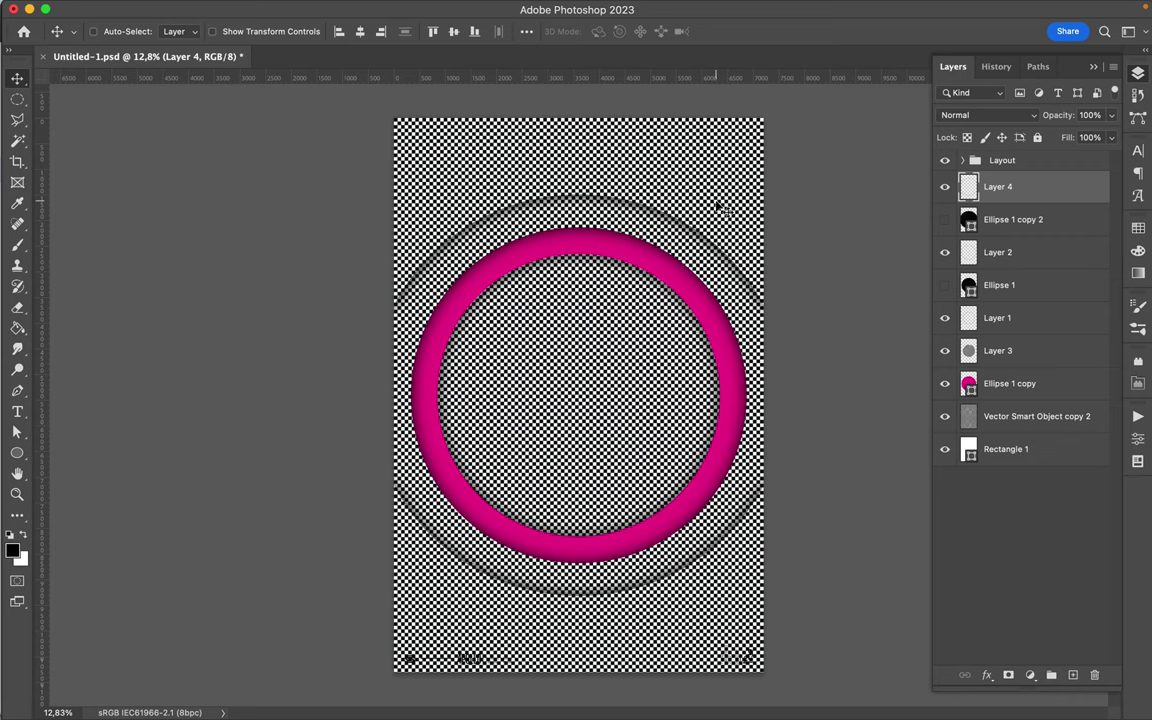
pyautogui.scroll(2, 578, 197)
pyautogui.scroll(-2, 633, 218)
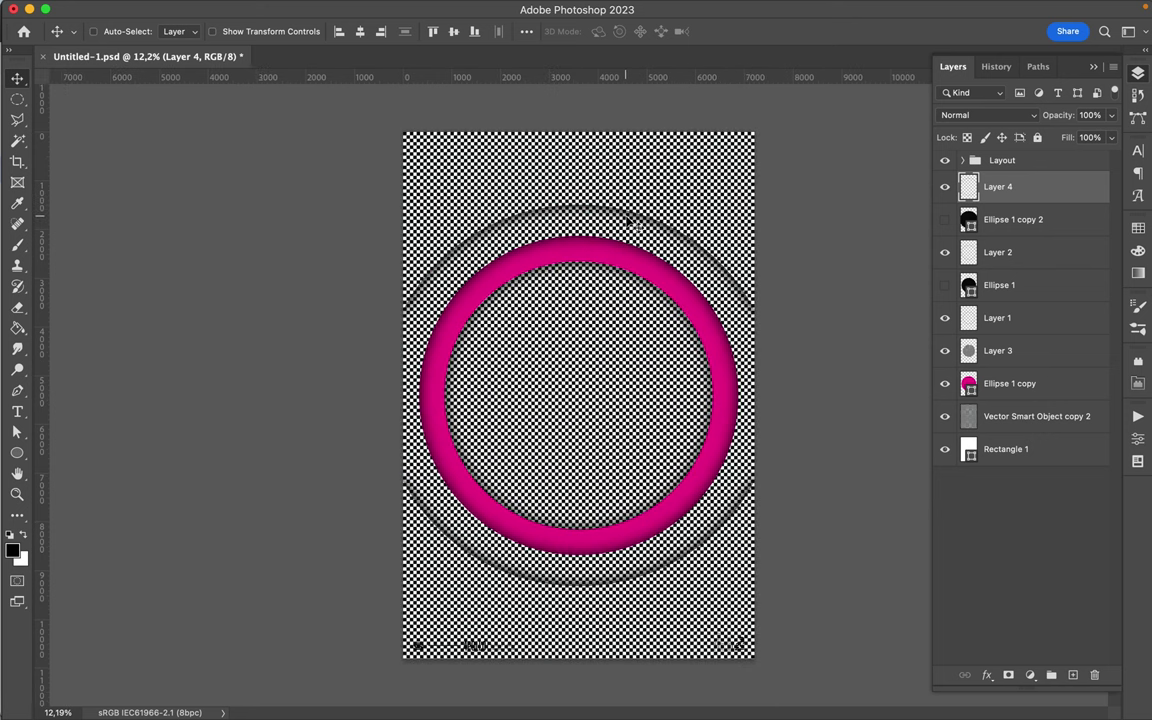
pyautogui.moveTo(1049, 222); pyautogui.dragTo(1006, 181)
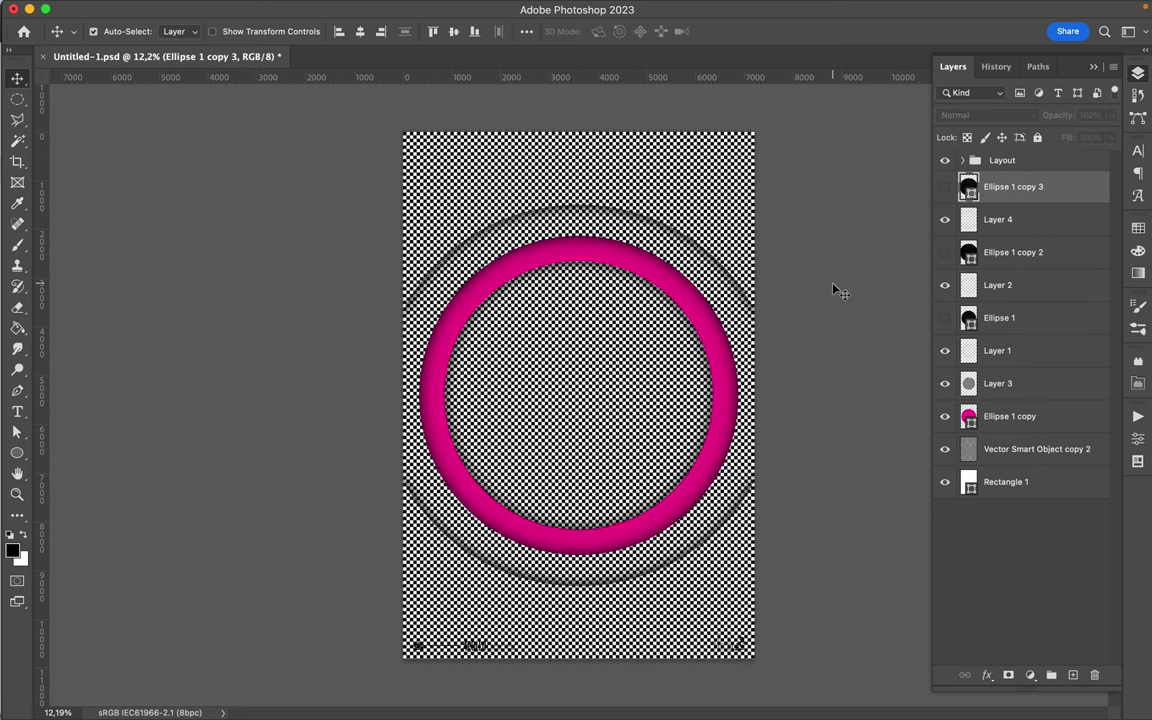
# Show Ellipse 1 copy 3, scale it to about 117% around its centre, and add Layer 5 above.
pyautogui.press('super+comma')
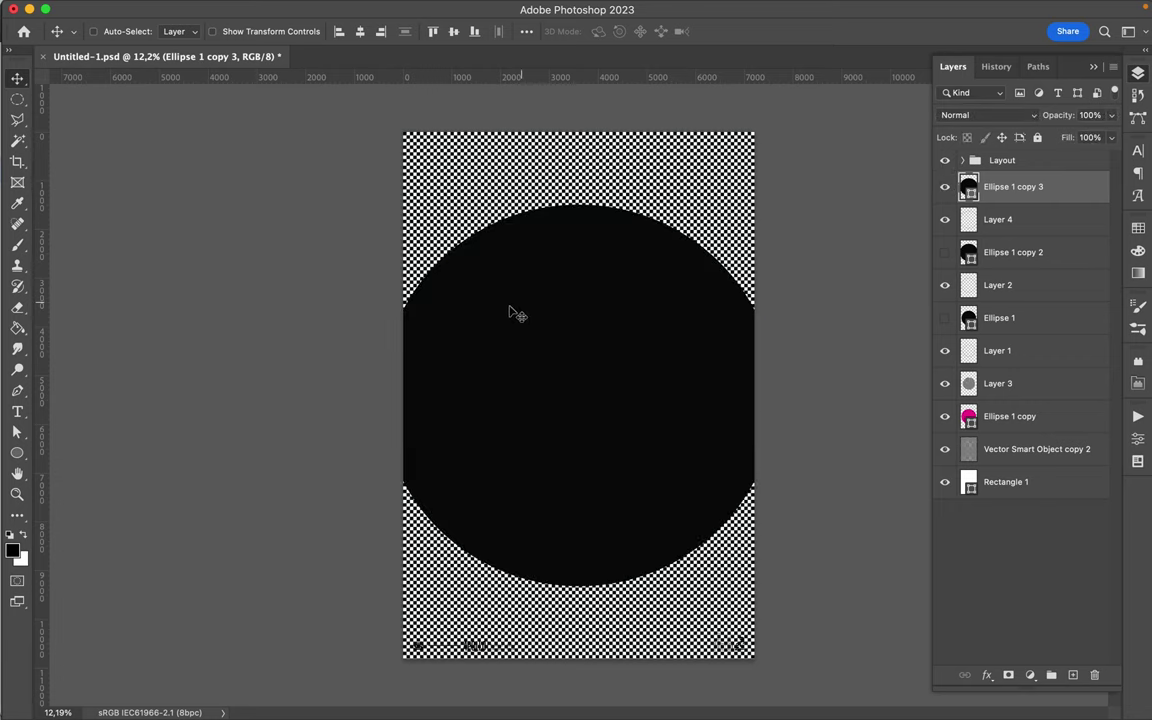
pyautogui.press('super+t')
pyautogui.moveTo(578, 204); pyautogui.dragTo(578, 191)
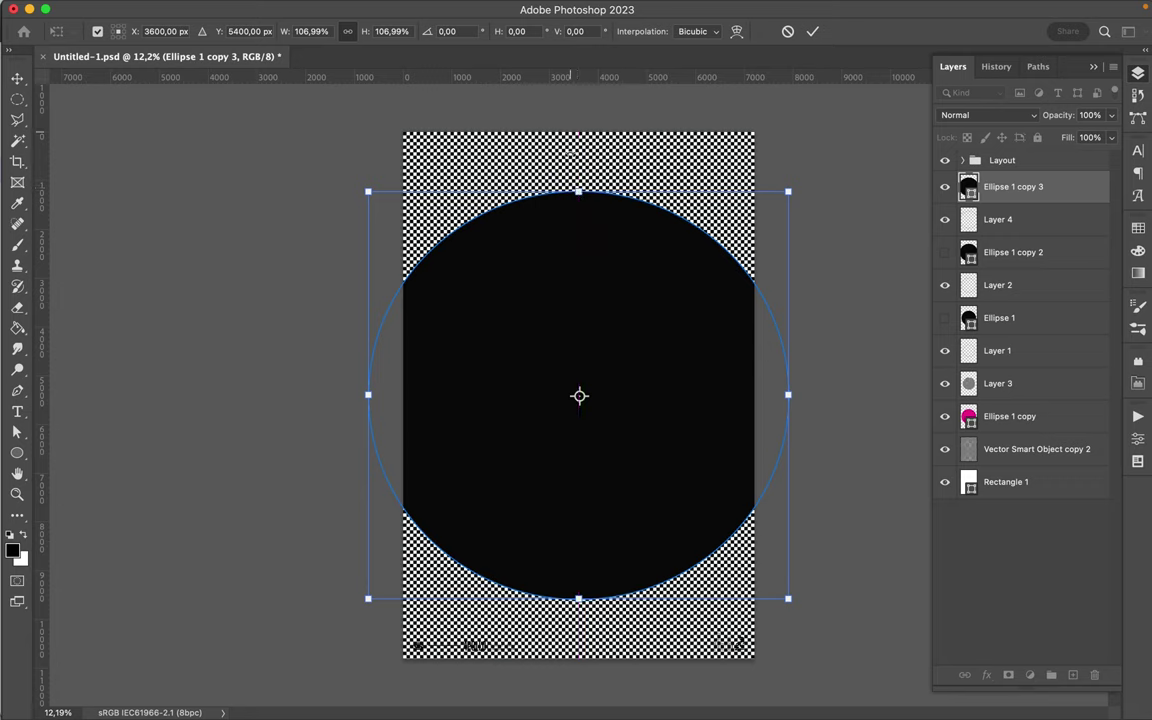
pyautogui.moveTo(578, 194); pyautogui.dragTo(581, 174)
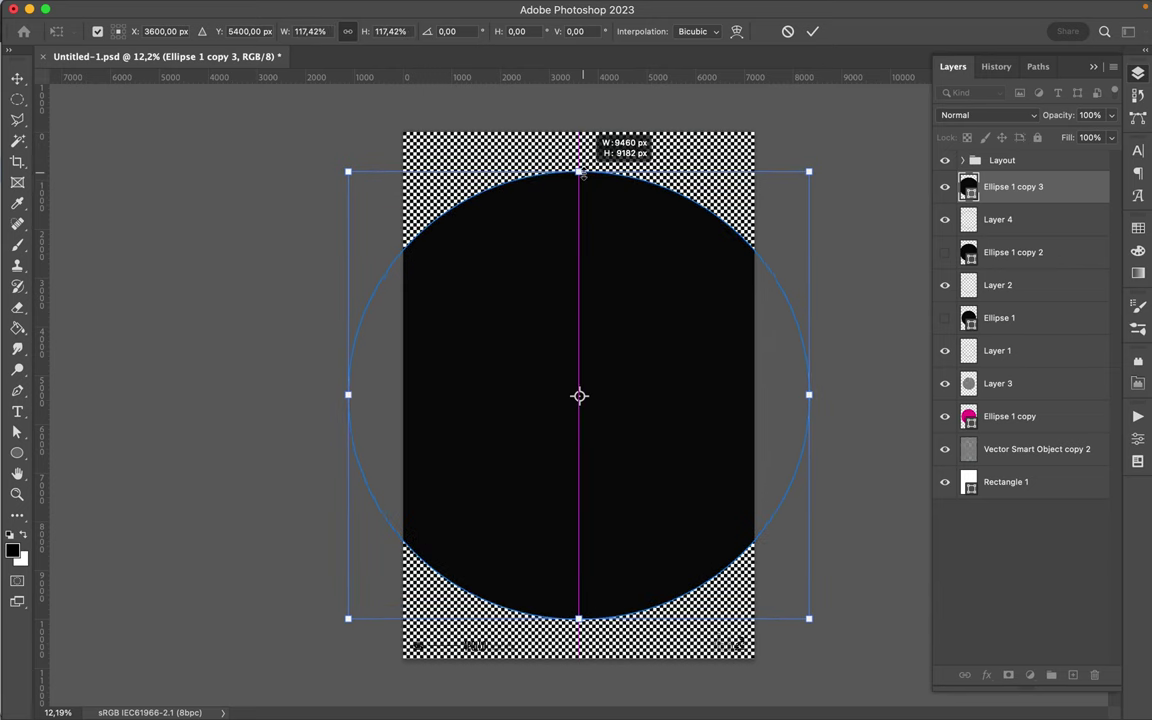
pyautogui.press('Return')
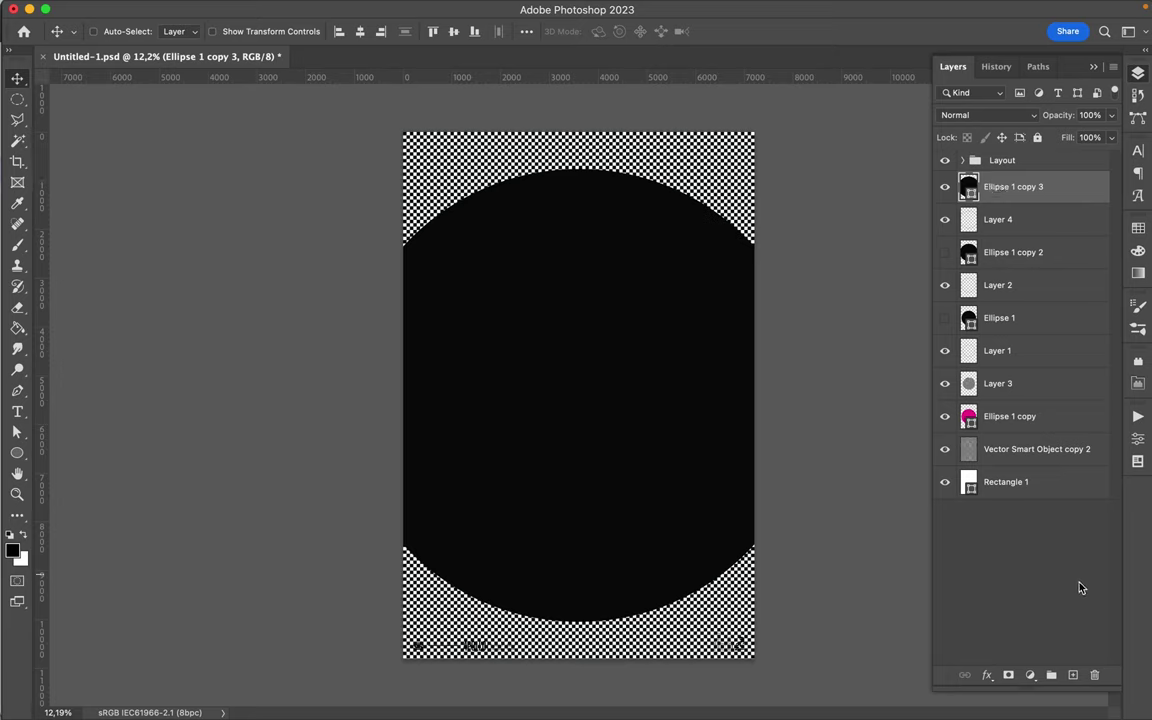
pyautogui.click(1072, 676)
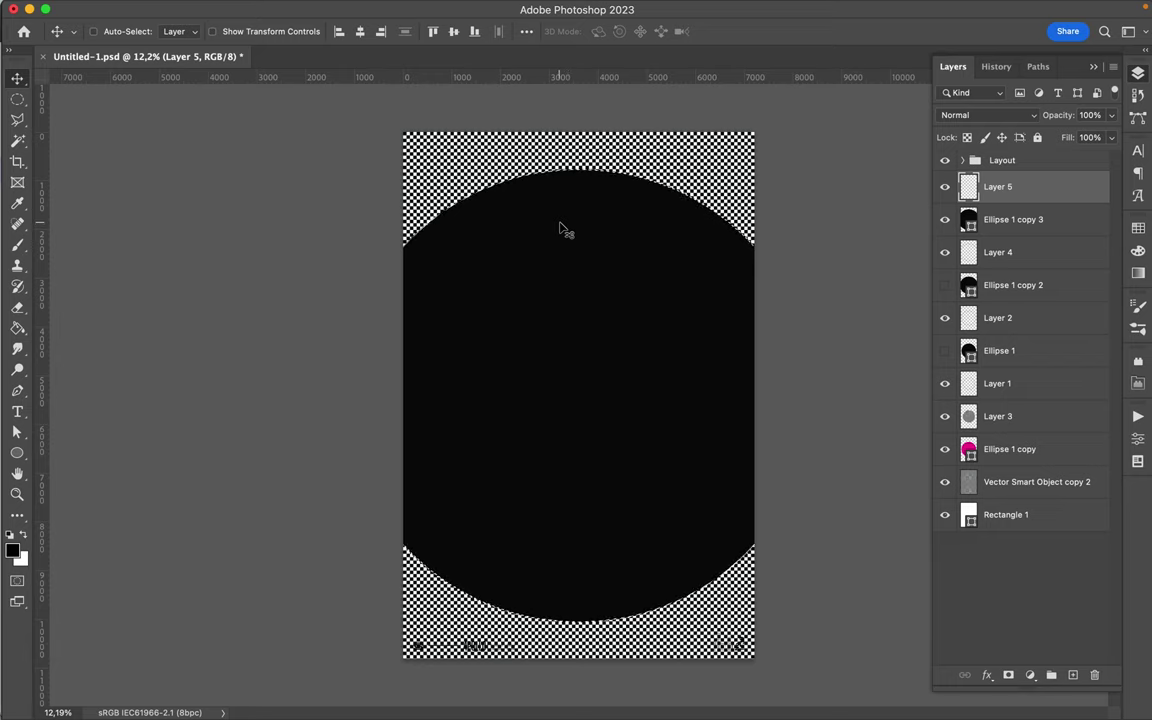
# Brush black on Layer 5 around the outside of the enlarged circle, covering the corners.
pyautogui.press('b')
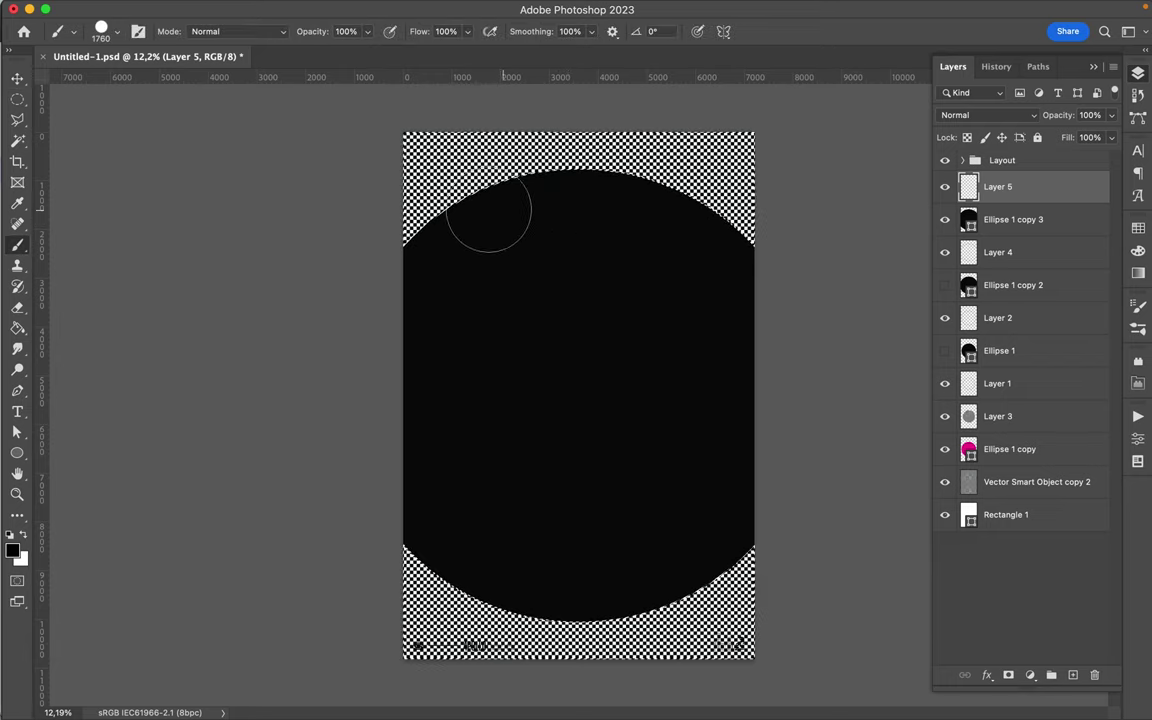
pyautogui.click(401, 257)
pyautogui.moveTo(401, 257); pyautogui.dragTo(458, 192)
pyautogui.moveTo(779, 261)
pyautogui.mouseDown()
pyautogui.moveTo(797, 278)
pyautogui.moveTo(411, 561)
pyautogui.moveTo(440, 585)
pyautogui.mouseUp()
pyautogui.moveTo(695, 570)
pyautogui.mouseDown()
pyautogui.moveTo(758, 494)
pyautogui.moveTo(571, 617)
pyautogui.mouseUp()
pyautogui.press('v')
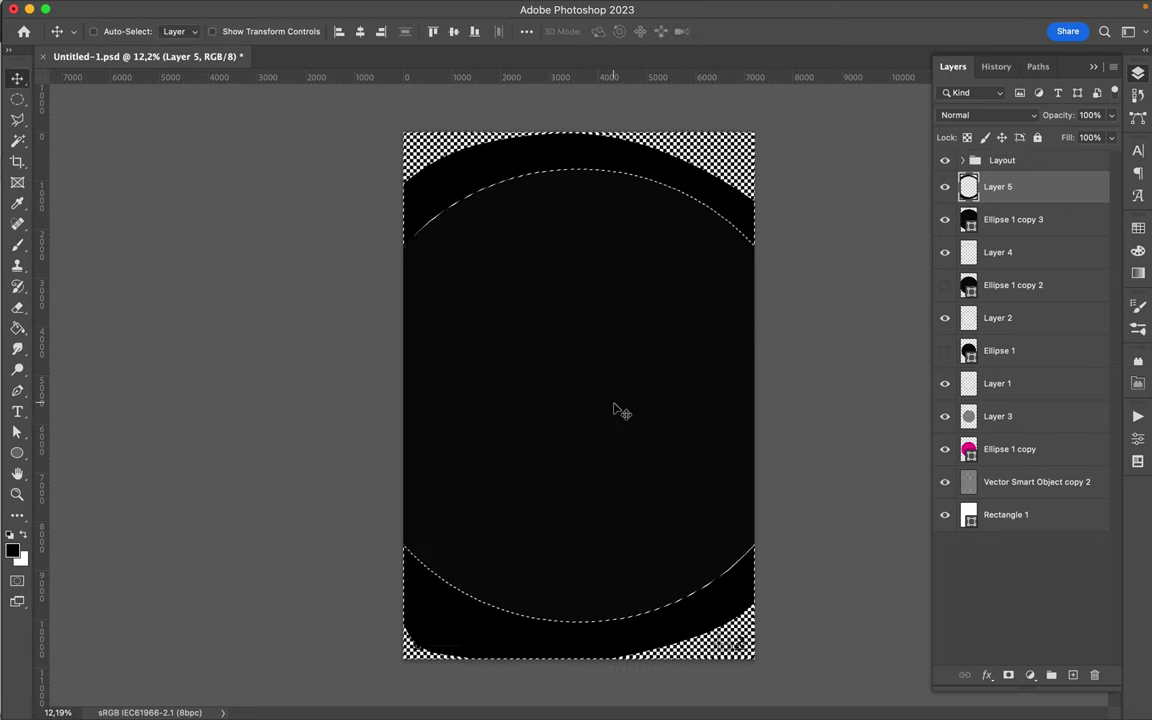
# Reapply Gaussian Blur to the black paint, undo it, and hide the Ellipse 1 copy 3 circle.
pyautogui.press('m')
pyautogui.click(604, 386)
pyautogui.press('v')
pyautogui.click(377, 9)
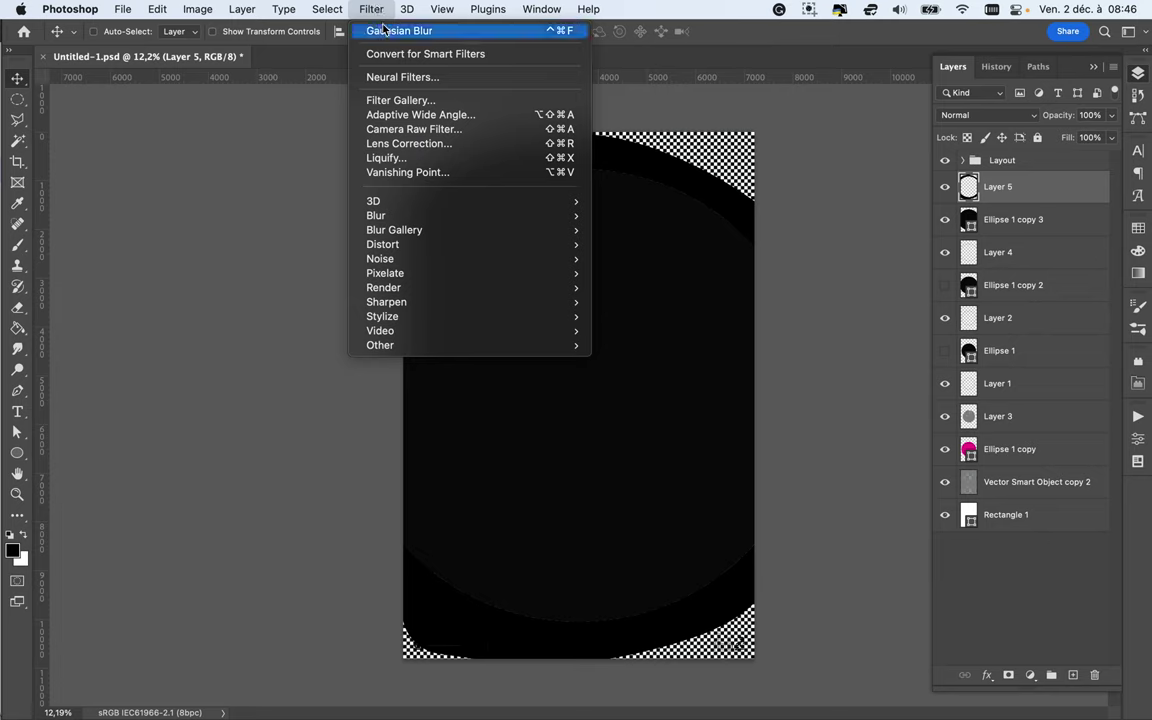
pyautogui.click(384, 31)
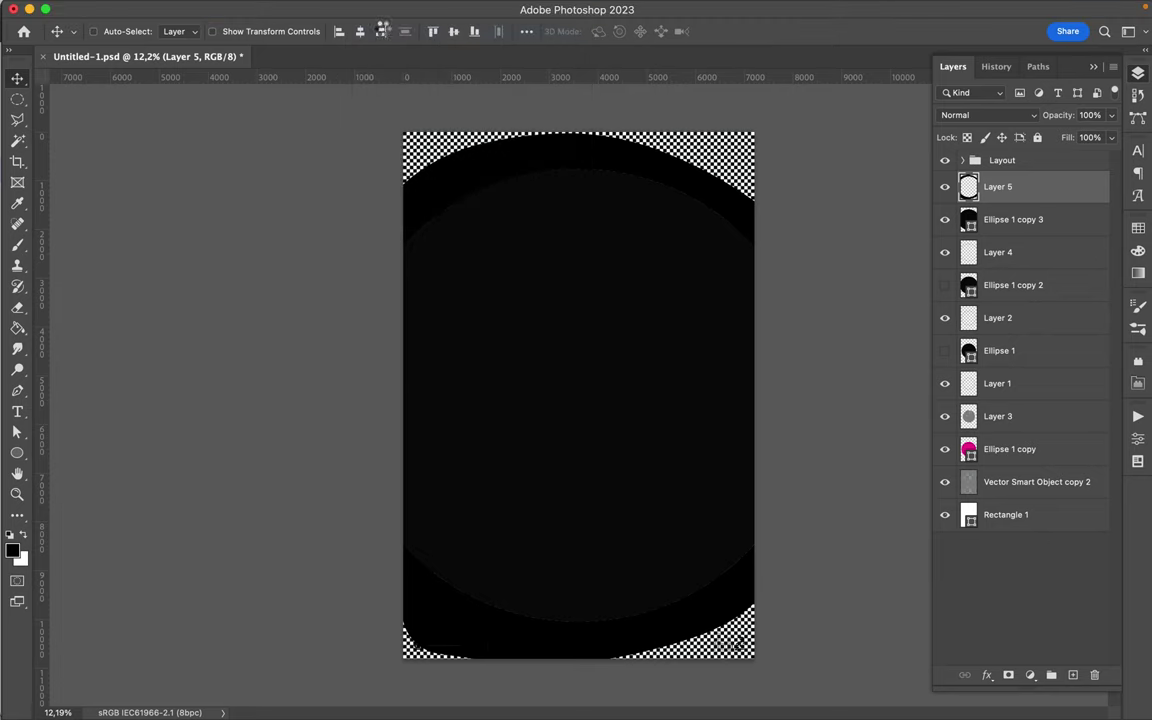
pyautogui.keyDown('super'); pyautogui.click(962, 220); pyautogui.keyUp('super')
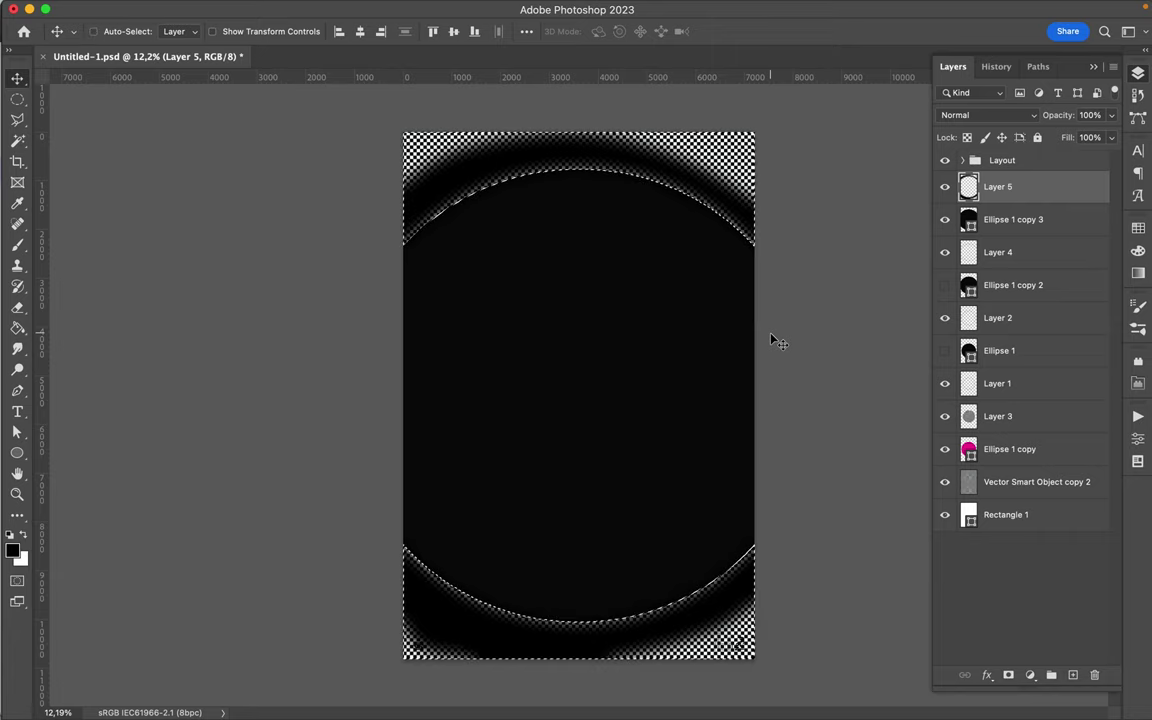
pyautogui.hotkey('ctrl', 'z')
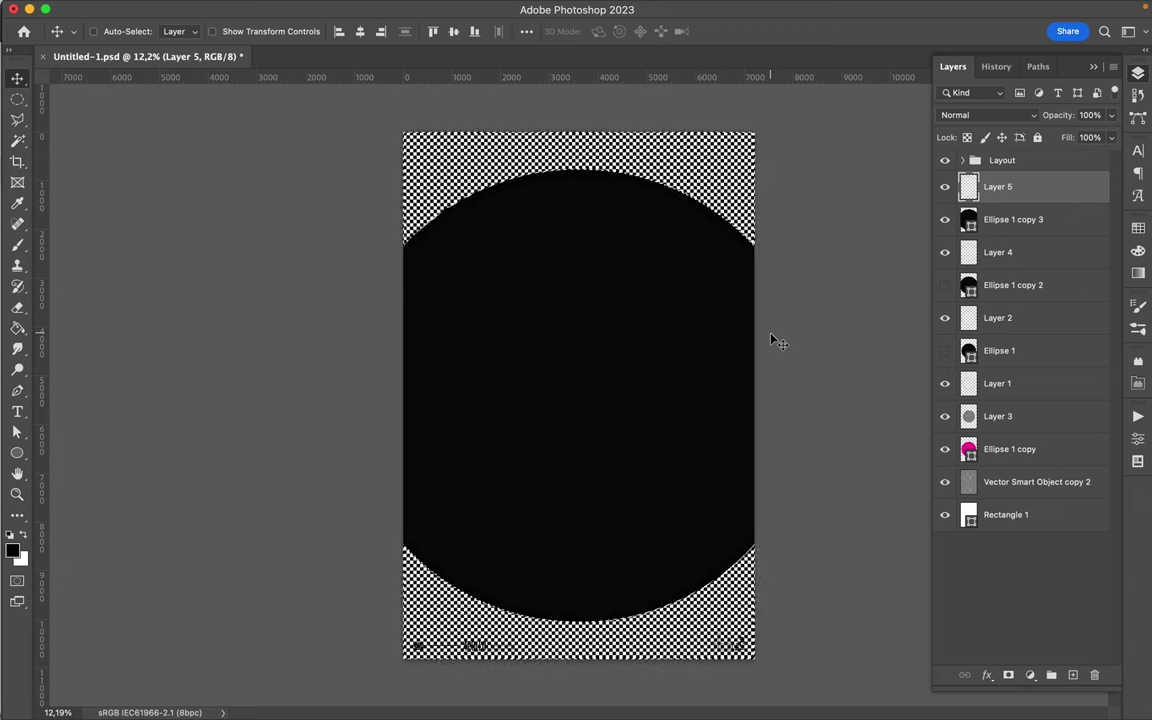
pyautogui.press('m')
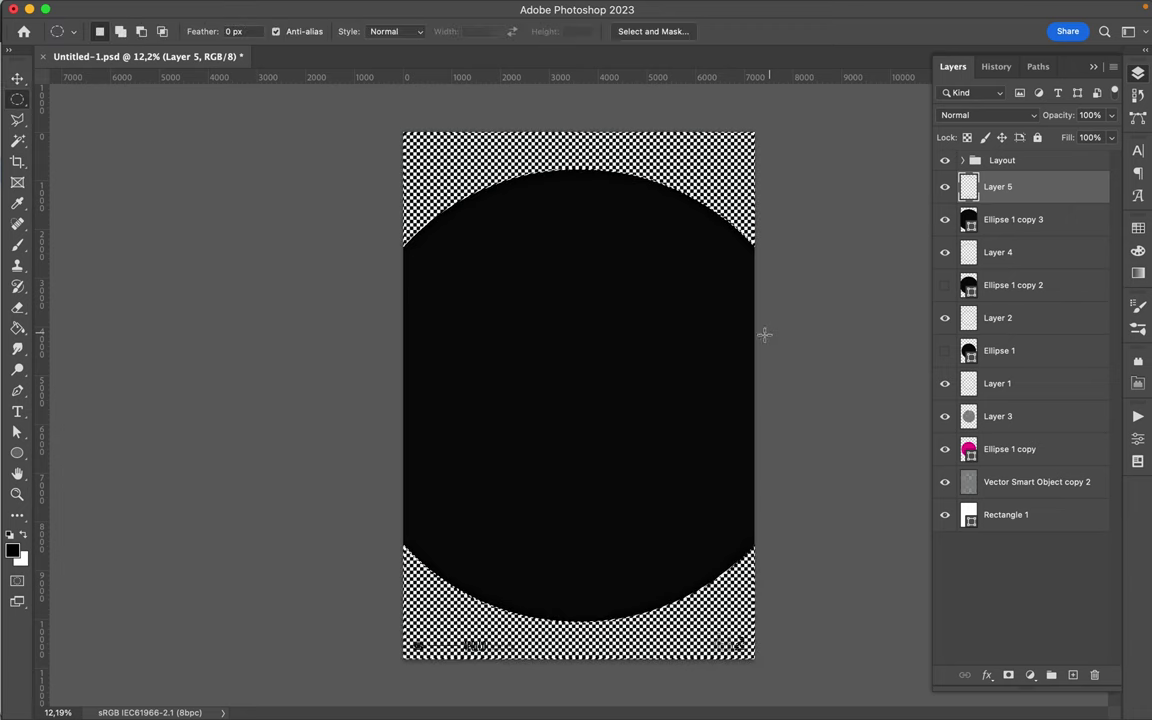
pyautogui.press('v')
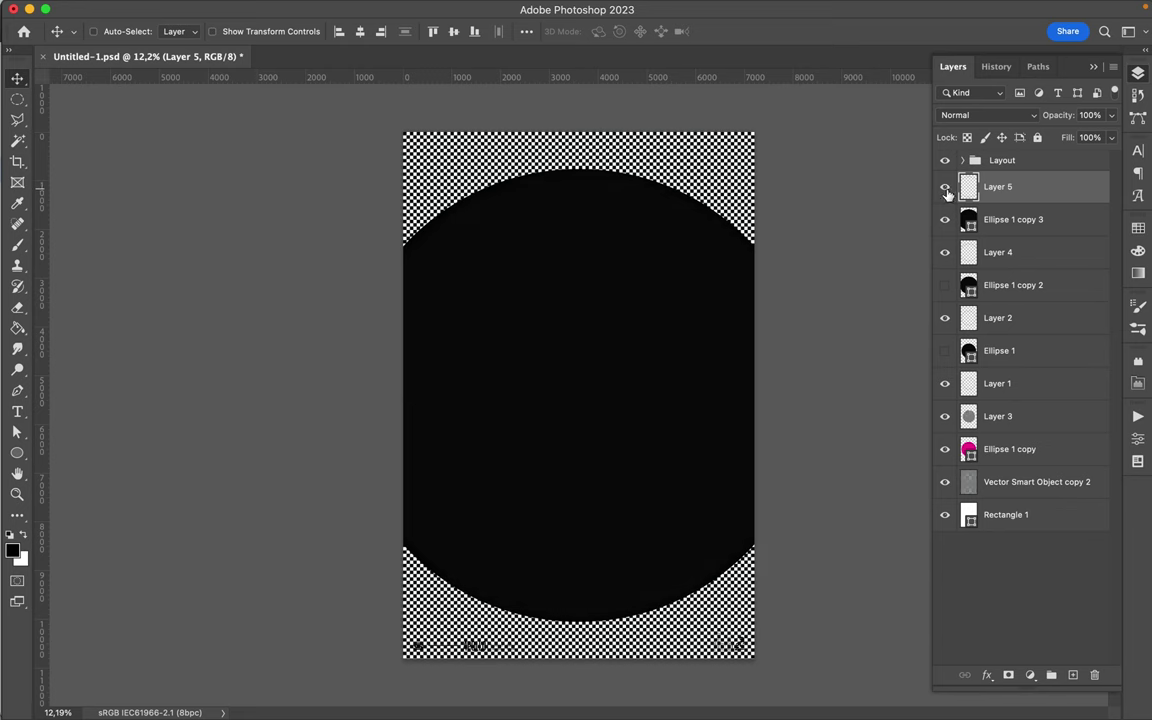
pyautogui.click(946, 220)
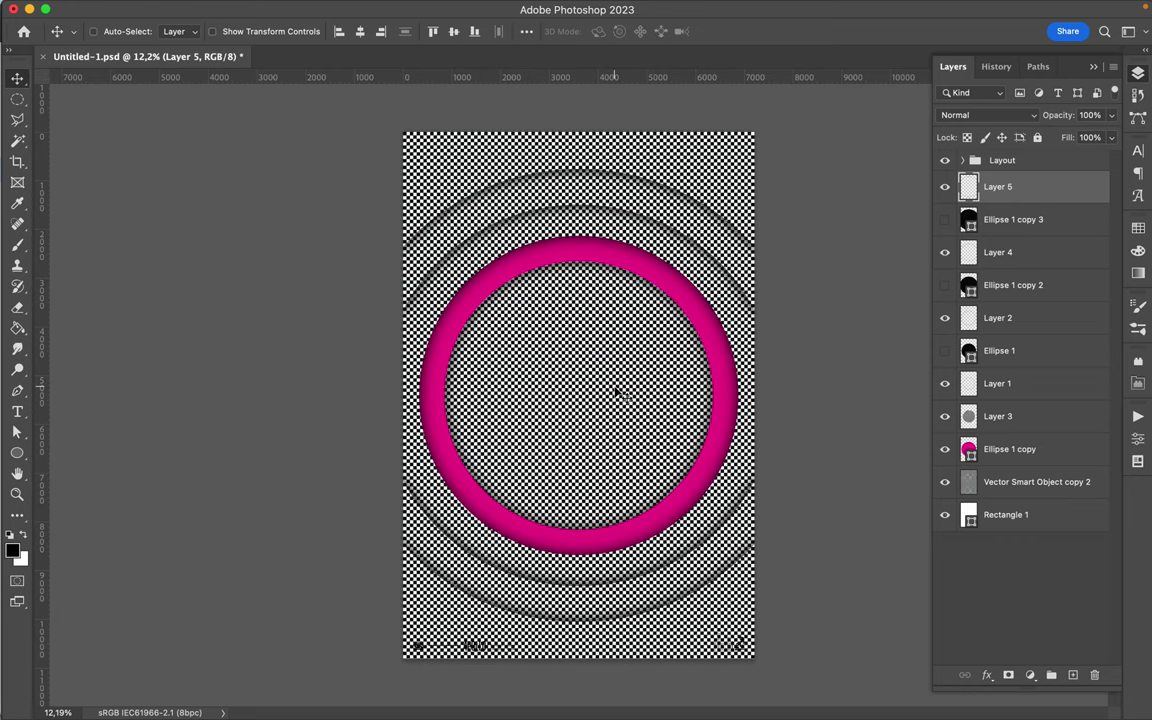
pyautogui.scroll(3, 545, 357)
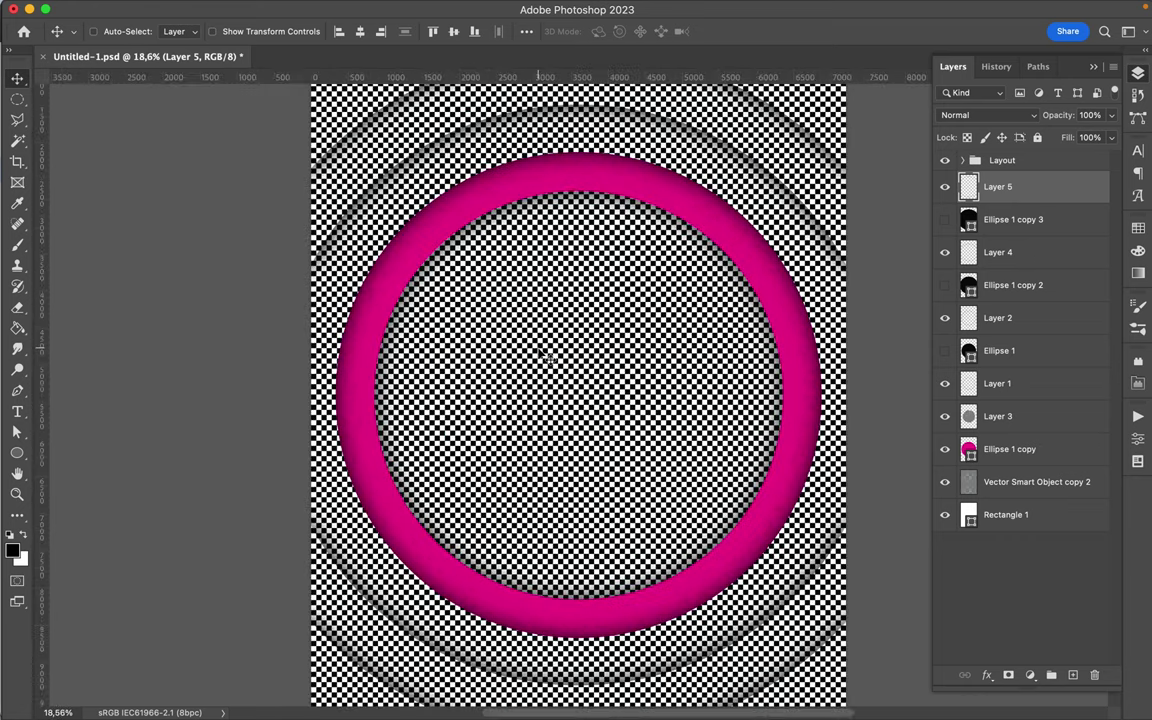
pyautogui.scroll(-3, 545, 357)
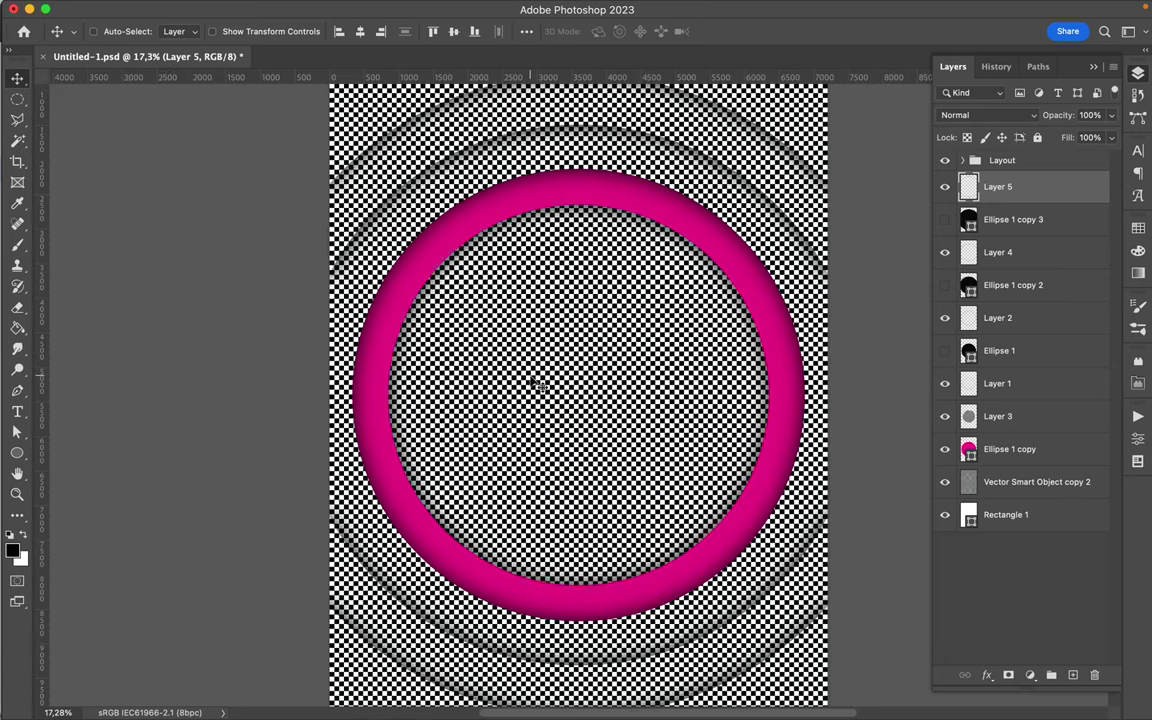
pyautogui.scroll(-1, 530, 397)
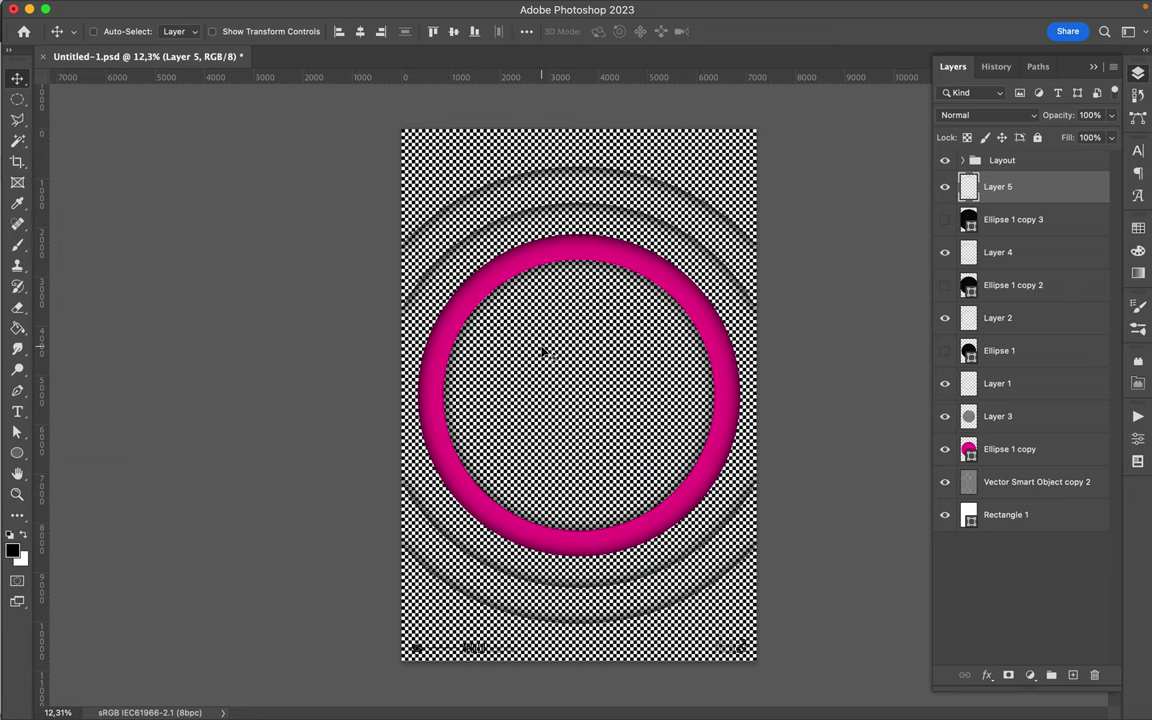
pyautogui.scroll(1, 562, 375)
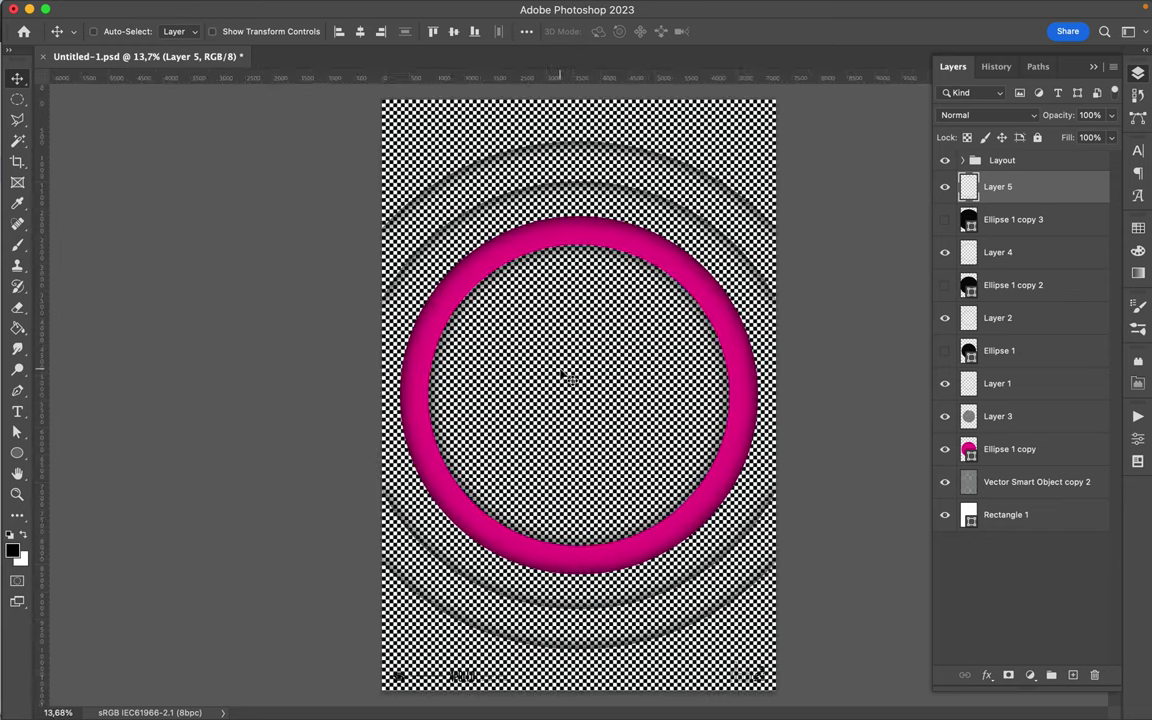
# Alt-drag Ellipse 1 below Layer 1, show the copy, and shrink it inside the magenta ring.
pyautogui.click(1000, 353)
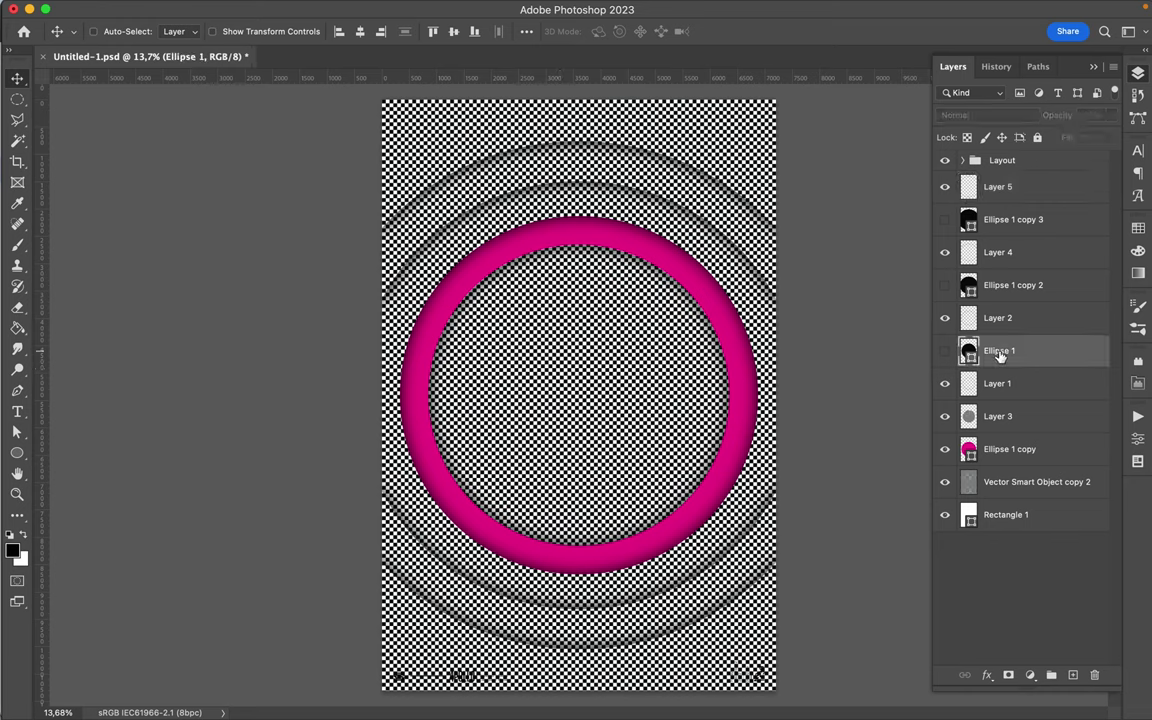
pyautogui.moveTo(1000, 355); pyautogui.dragTo(1001, 400)
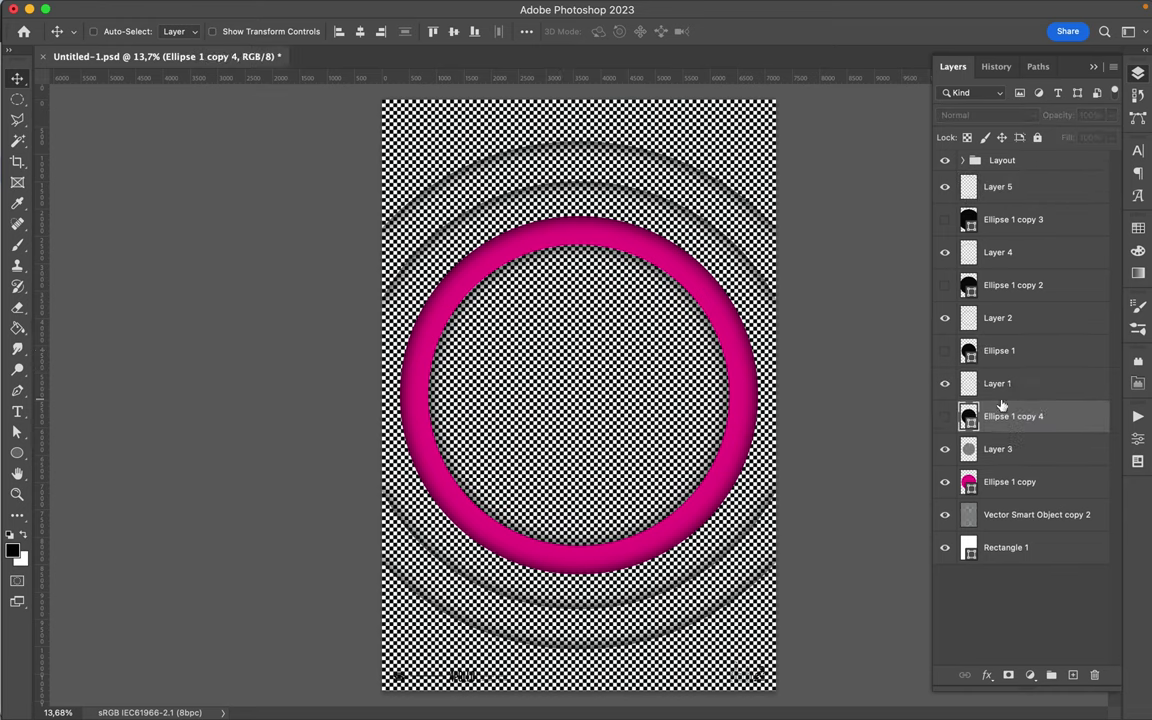
pyautogui.click(944, 417)
pyautogui.press('super+t')
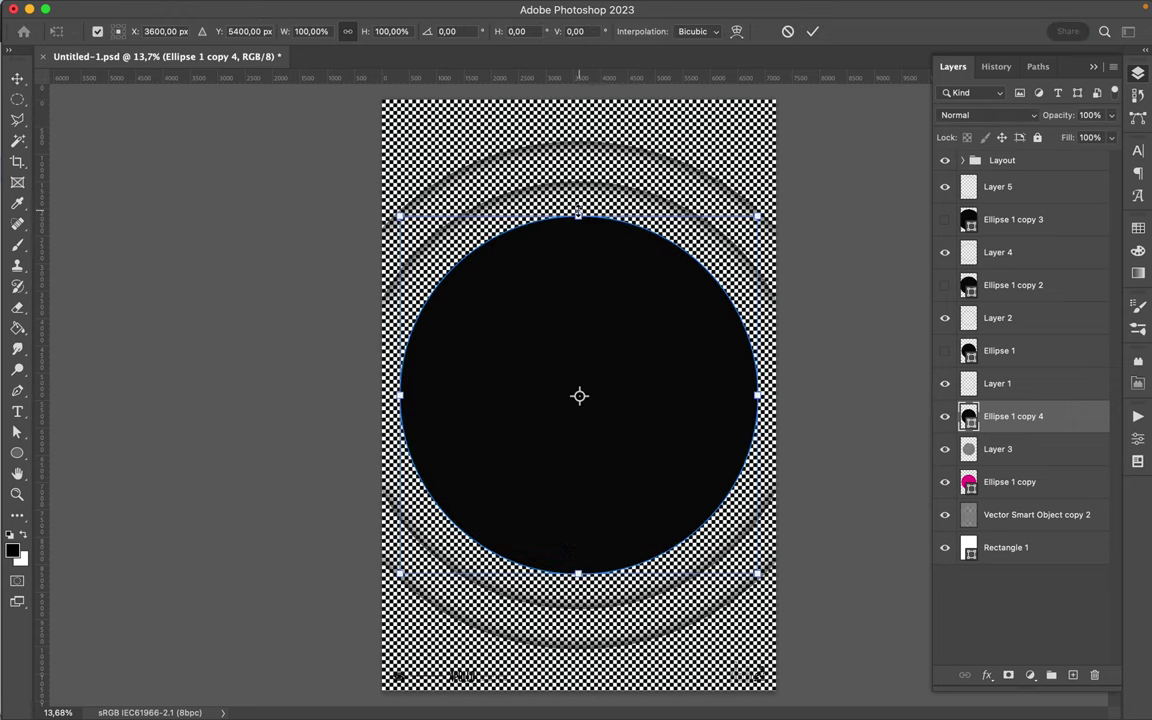
pyautogui.moveTo(578, 214); pyautogui.dragTo(578, 295)
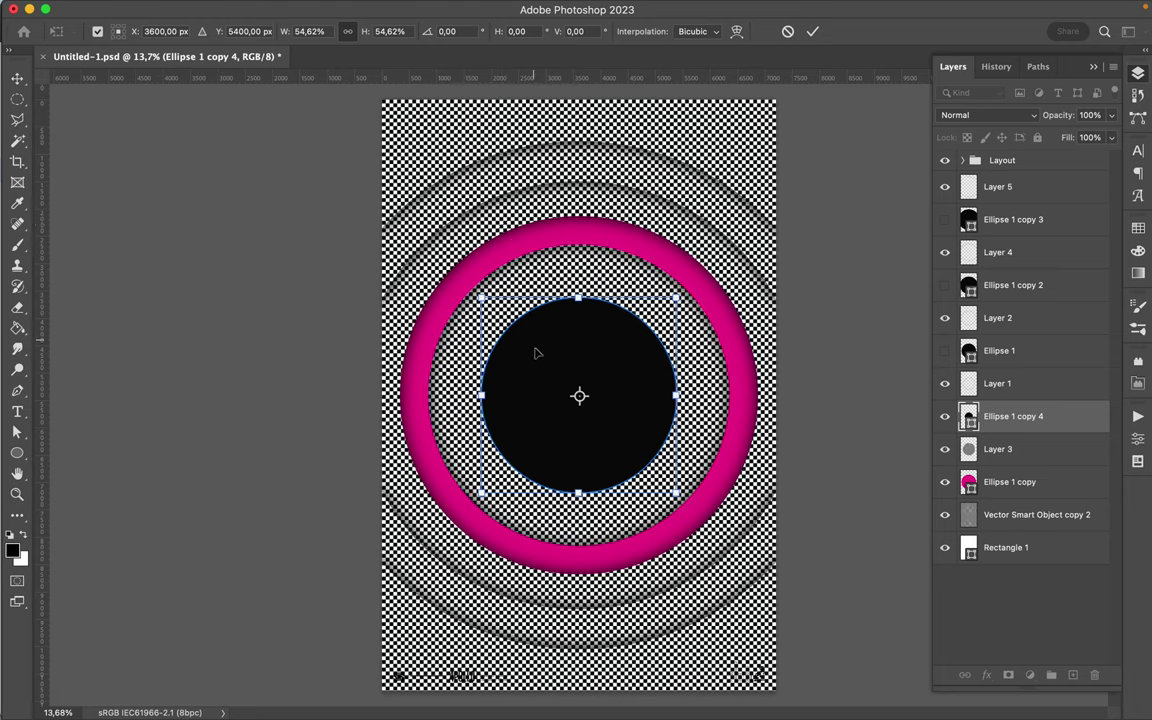
pyautogui.press('Return')
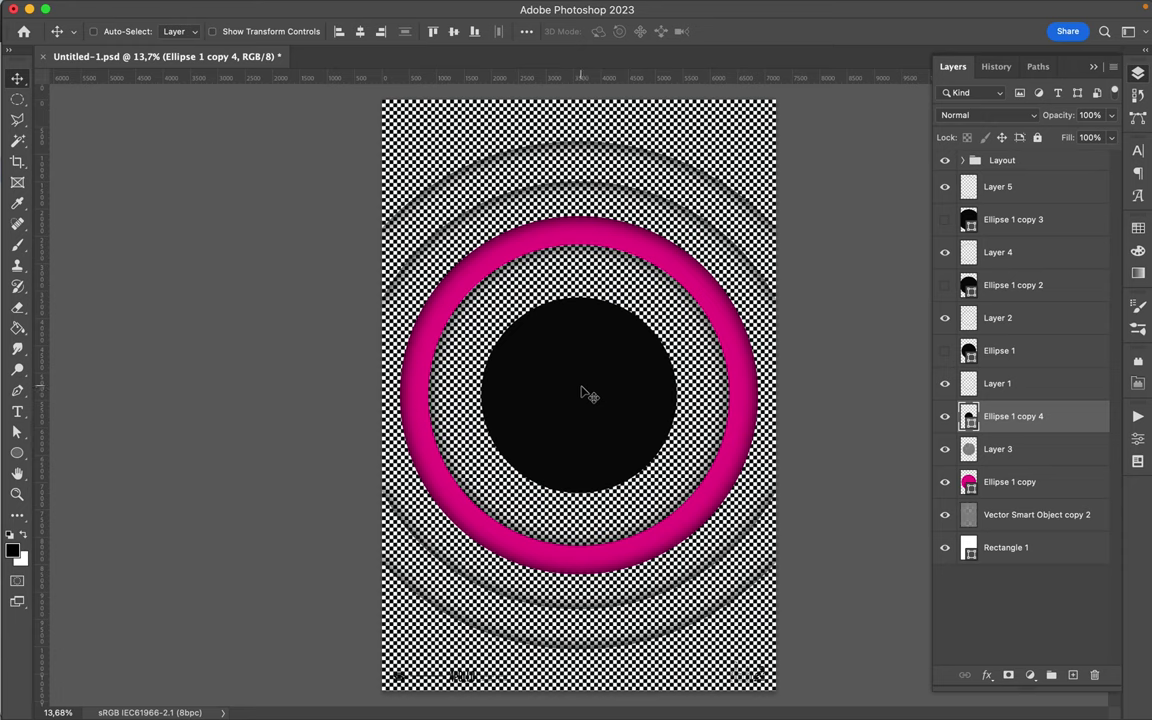
# Re-enlarge the circle copy to just fill the ring's opening and add Layer 6 above it.
pyautogui.press('super+t')
pyautogui.moveTo(578, 298); pyautogui.dragTo(578, 255)
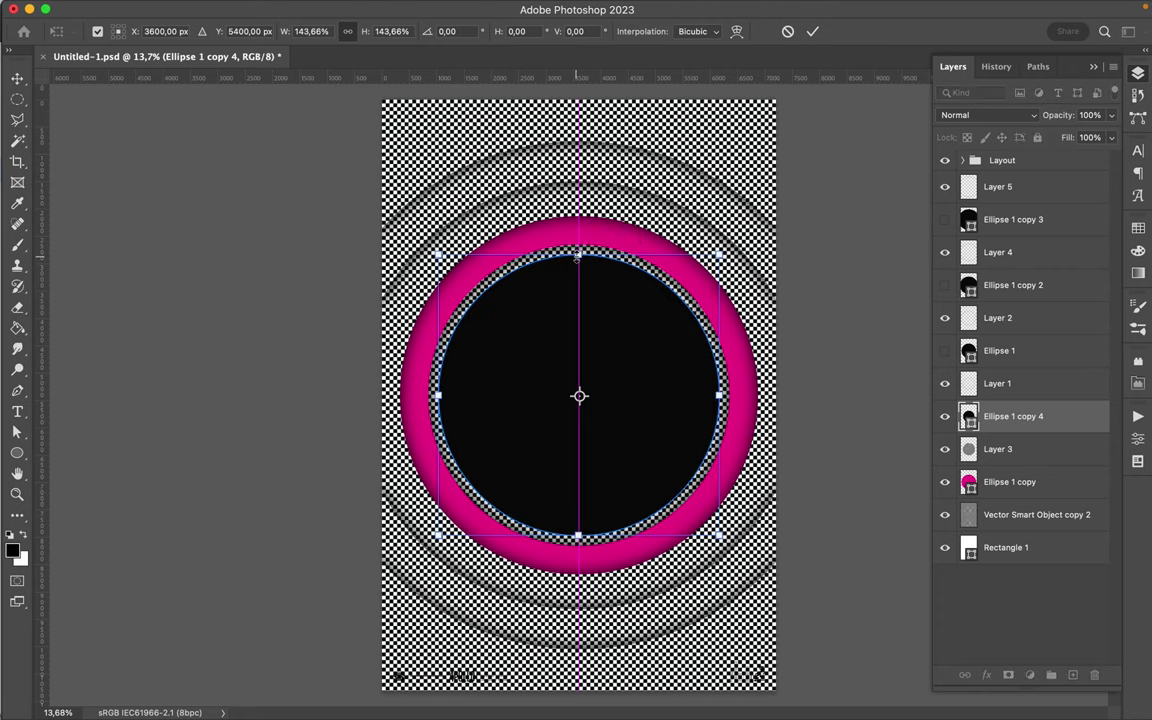
pyautogui.press('Return')
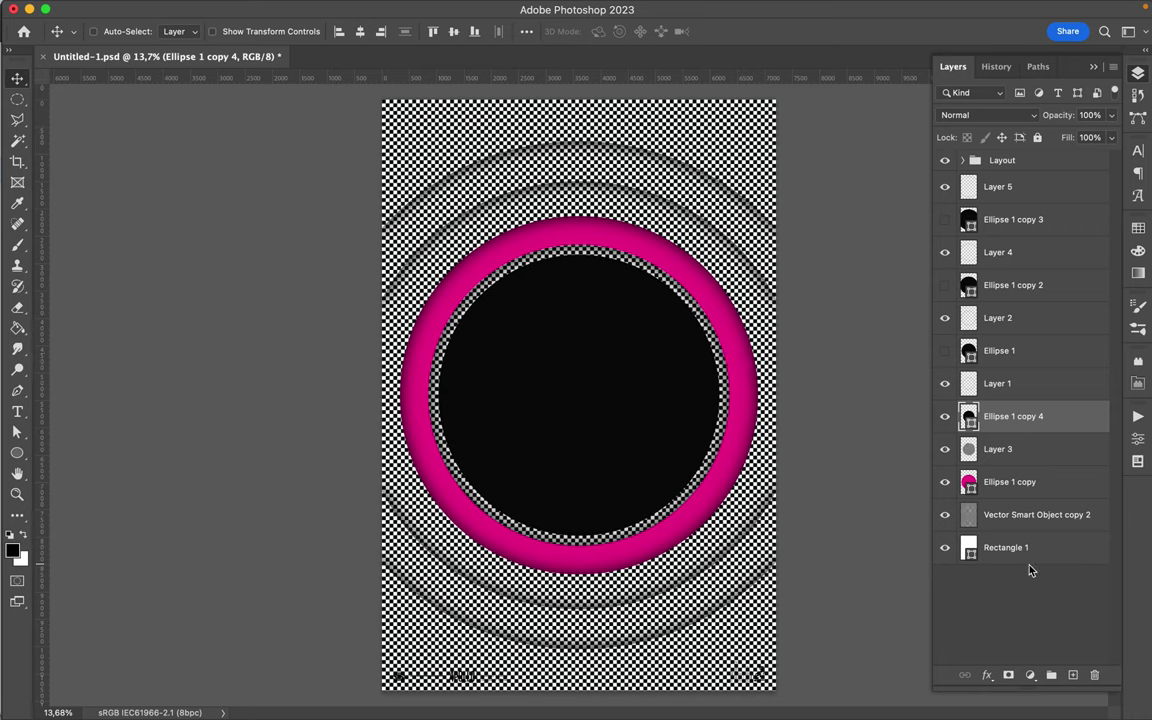
pyautogui.click(1073, 676)
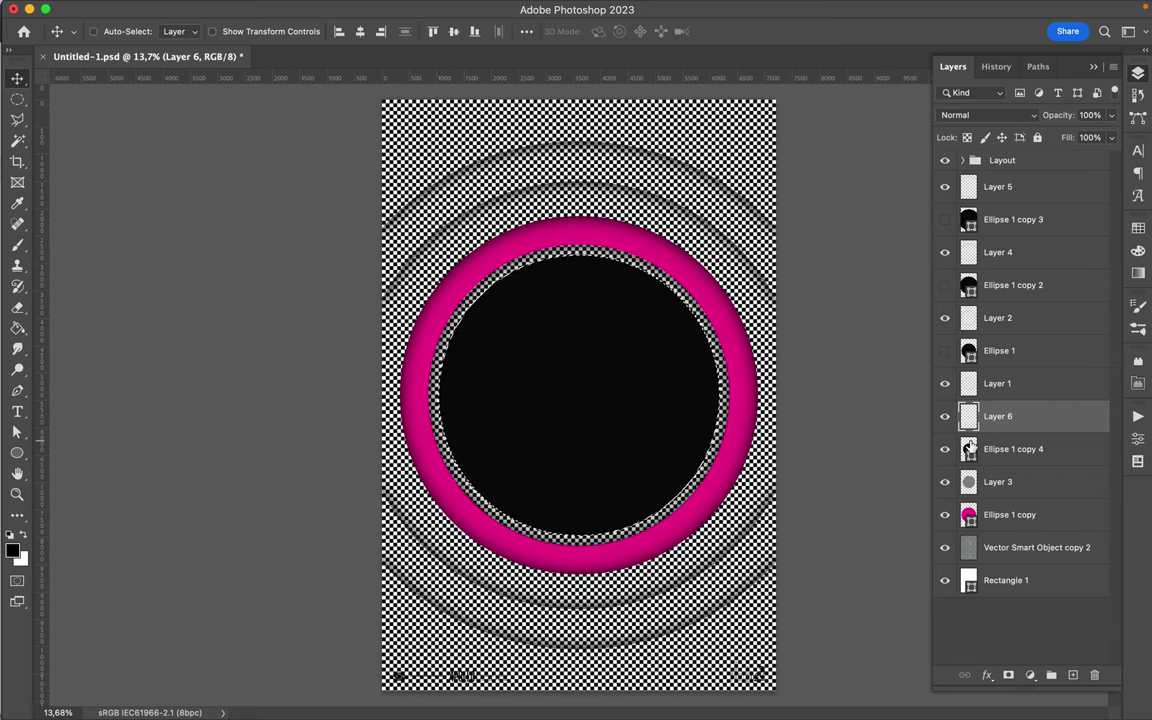
# Brush a black band around the magenta ring on Layer 6 and deselect.
pyautogui.press('super')
pyautogui.press('b')
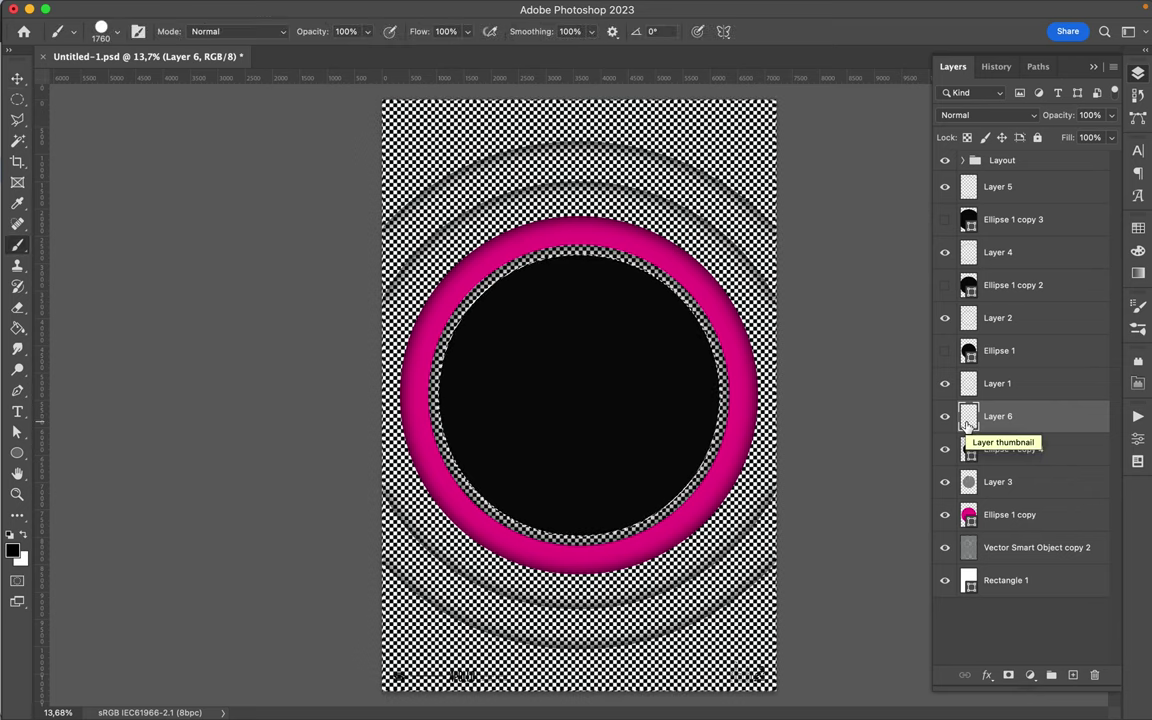
pyautogui.moveTo(470, 300)
pyautogui.mouseDown()
pyautogui.moveTo(626, 240)
pyautogui.moveTo(736, 303)
pyautogui.moveTo(736, 405)
pyautogui.moveTo(649, 520)
pyautogui.moveTo(576, 533)
pyautogui.moveTo(504, 490)
pyautogui.moveTo(466, 433)
pyautogui.moveTo(446, 328)
pyautogui.moveTo(479, 290)
pyautogui.moveTo(446, 383)
pyautogui.moveTo(482, 463)
pyautogui.moveTo(545, 518)
pyautogui.moveTo(621, 556)
pyautogui.moveTo(453, 498)
pyautogui.moveTo(399, 397)
pyautogui.moveTo(408, 335)
pyautogui.moveTo(469, 476)
pyautogui.moveTo(632, 547)
pyautogui.moveTo(720, 455)
pyautogui.mouseUp()
pyautogui.press('m')
pyautogui.press('super+d')
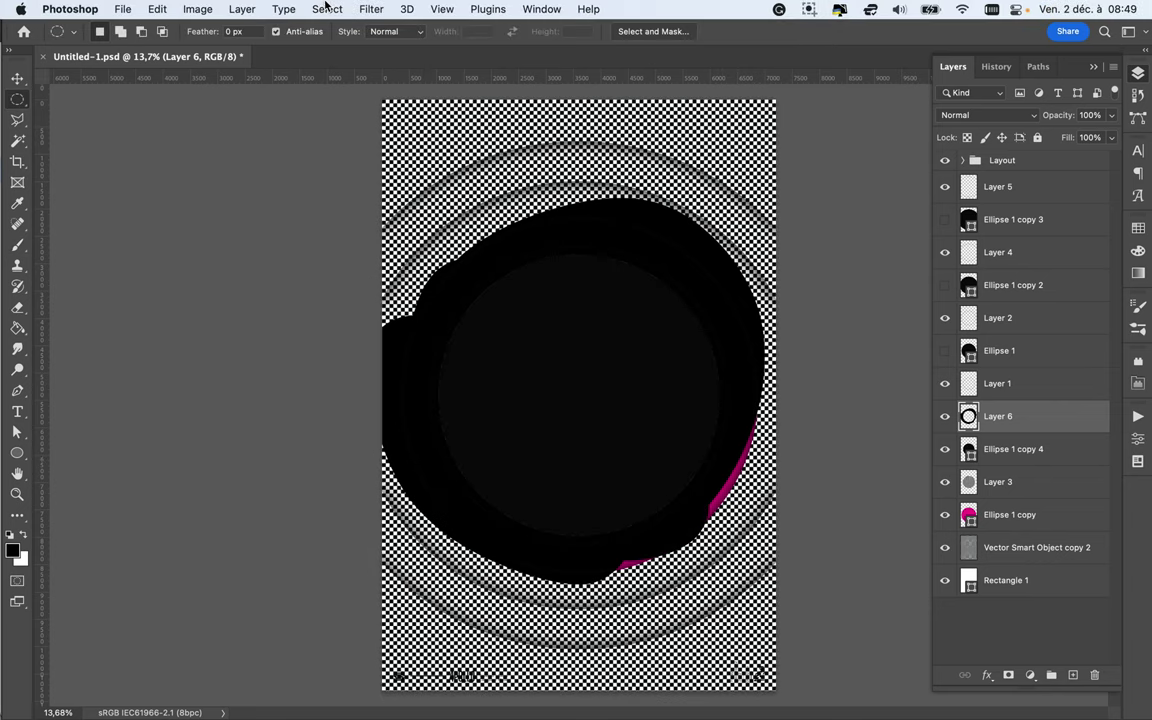
# Cancel the blur filter and undo the band and the last changes.
pyautogui.click(362, 8)
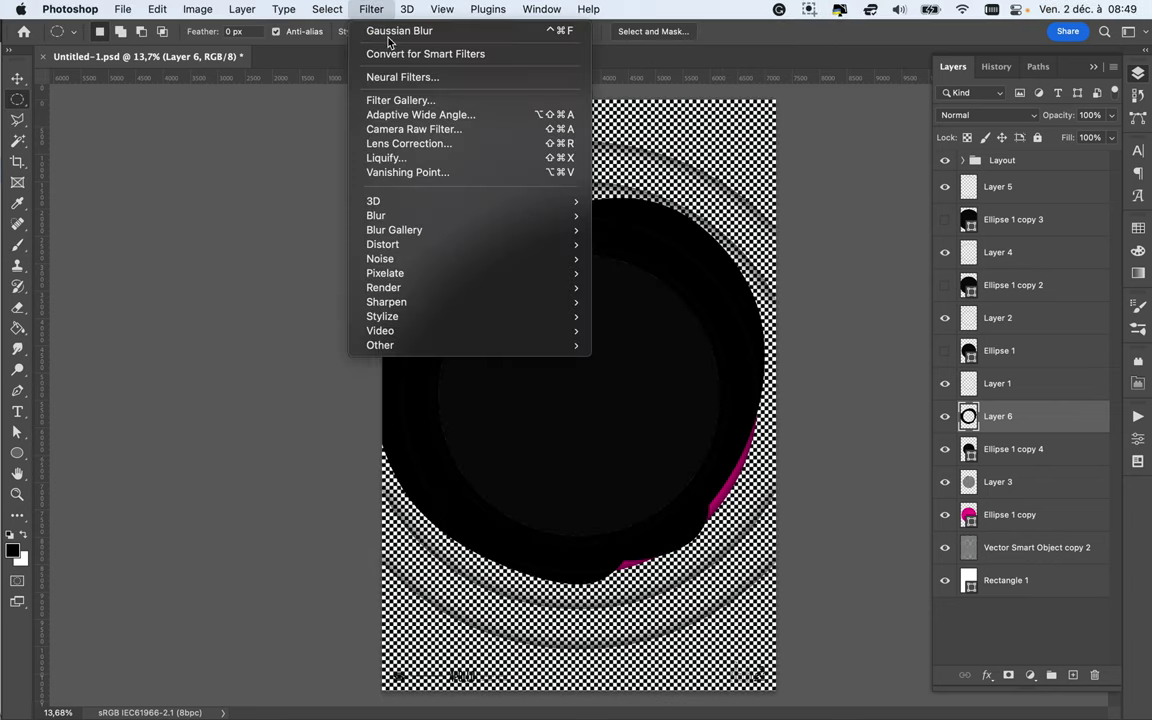
pyautogui.press('Escape')
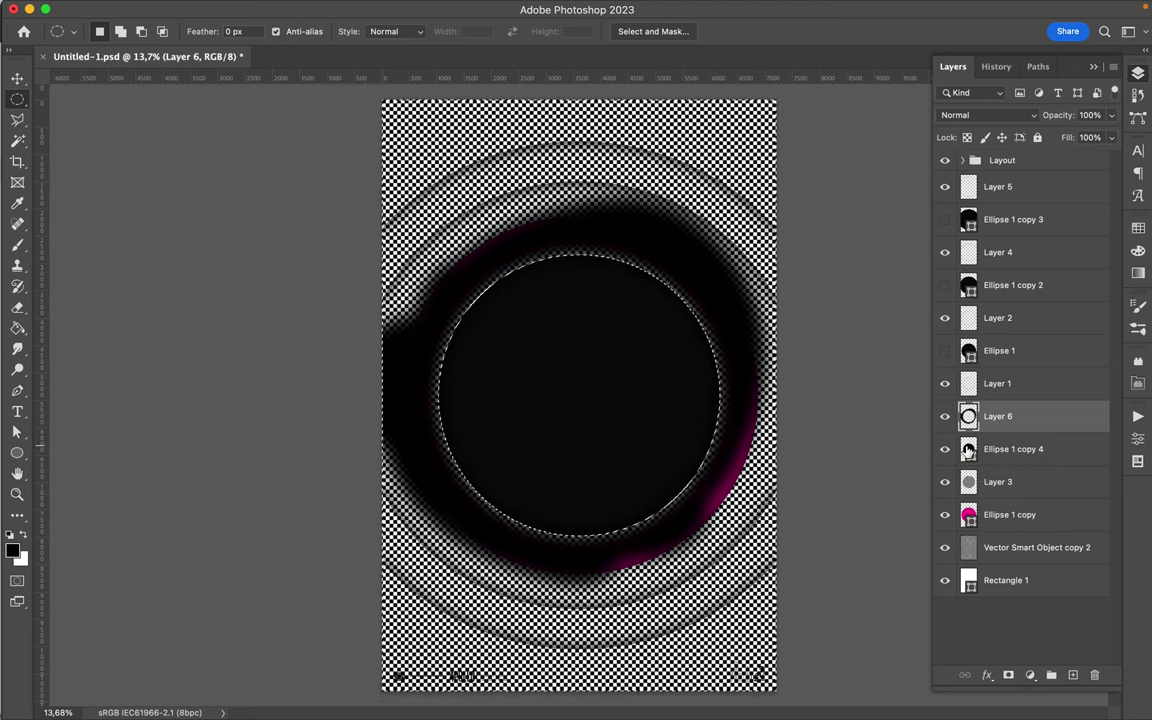
pyautogui.hotkey('ctrl', 'z')
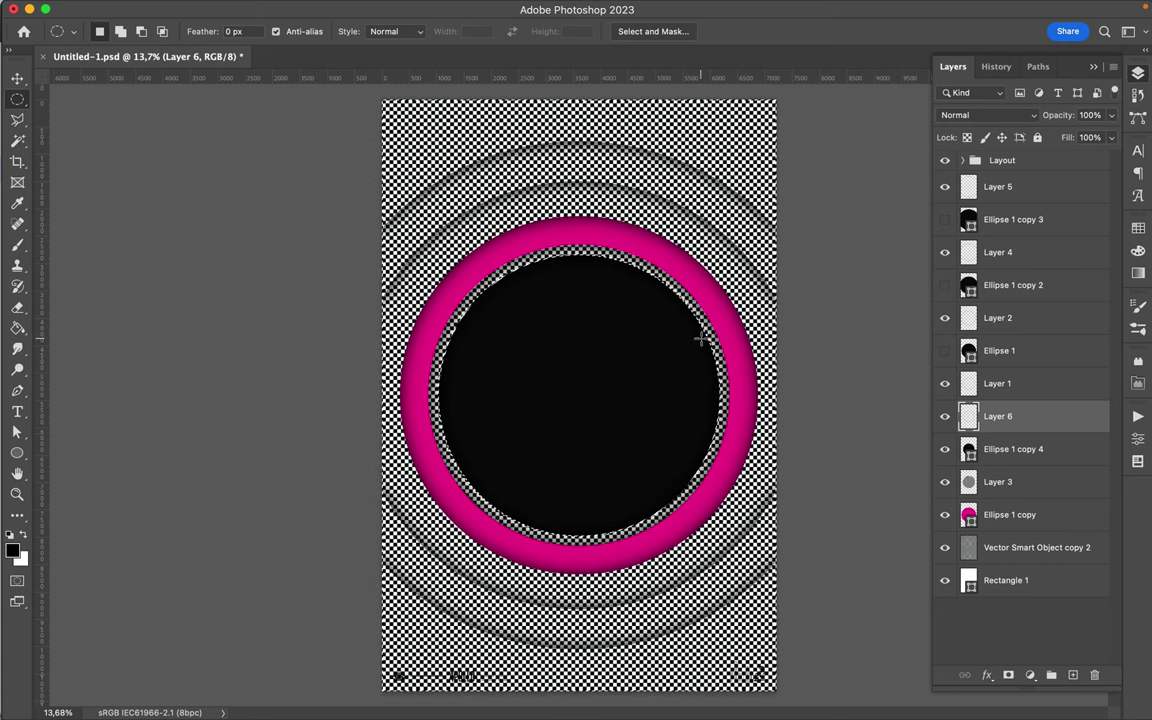
pyautogui.hotkey('ctrl', 'z')
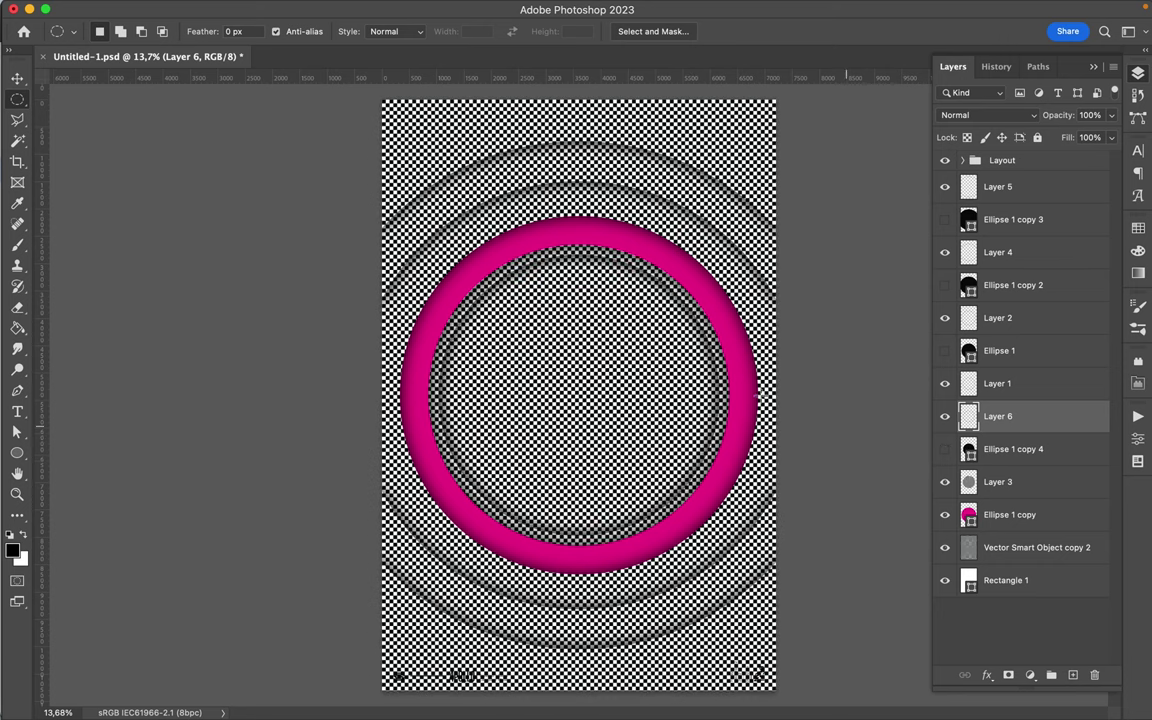
# Hide Ellipse 1 copy 4, create Layer 7 above Vector Smart Object copy 2, and drag it below Layer 6.
pyautogui.press('v')
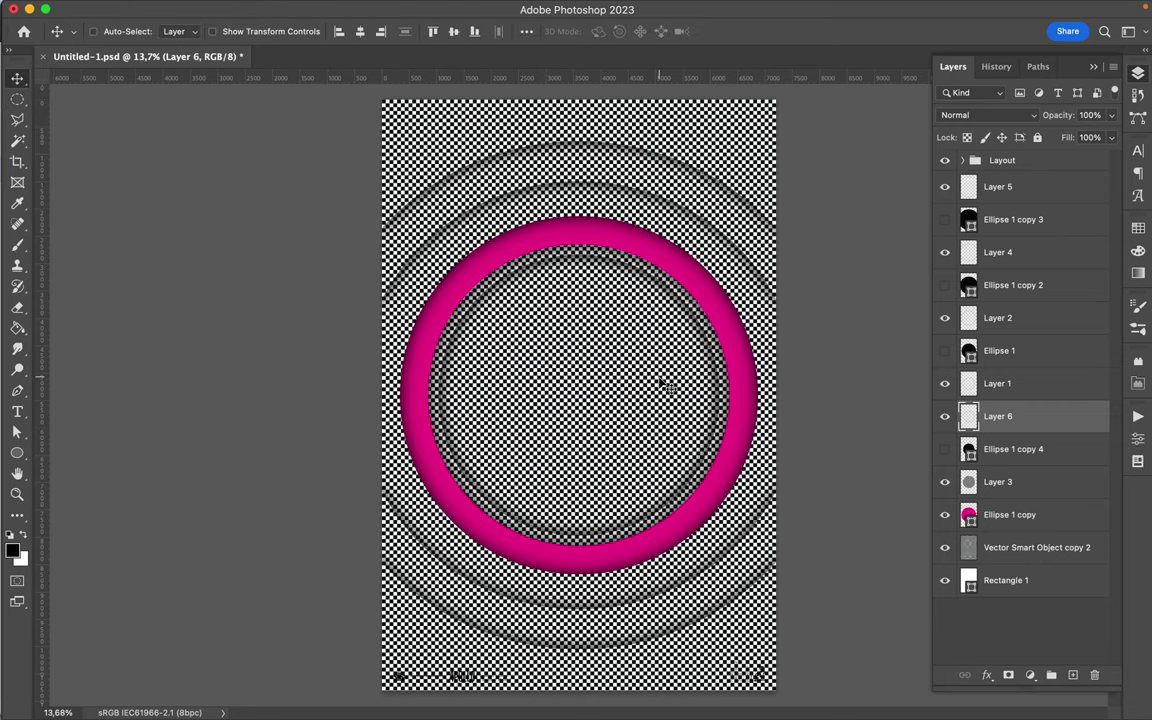
pyautogui.hotkey('ctrl', 'shift', 'z')
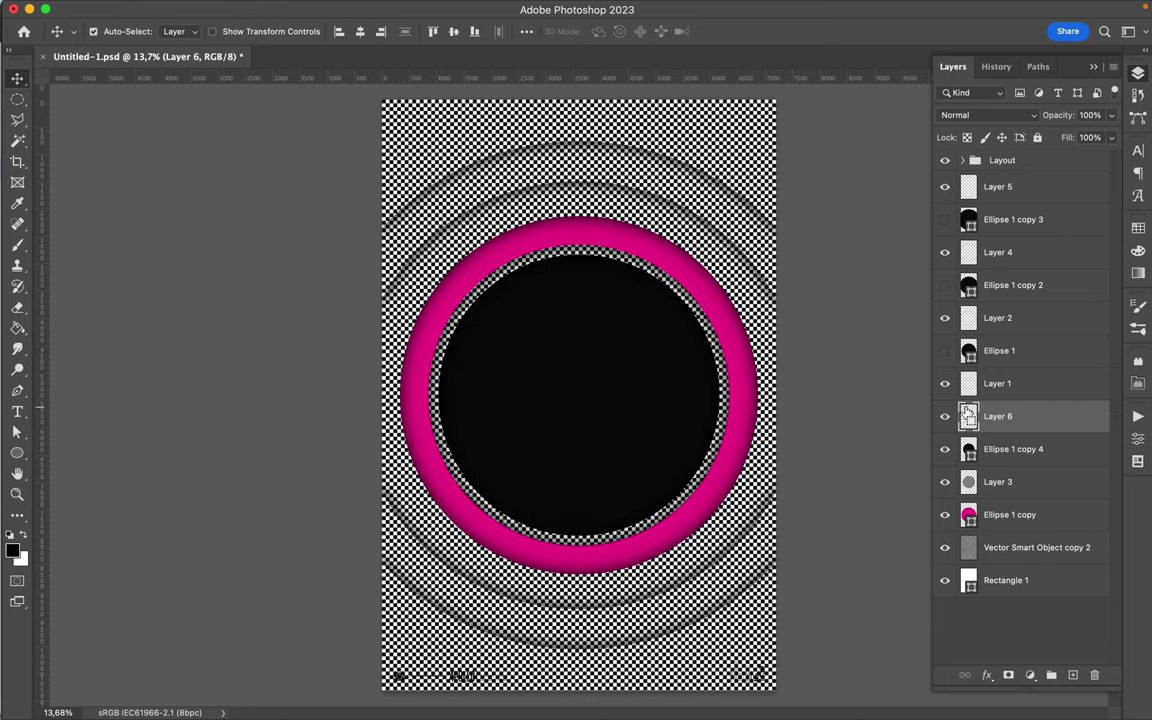
pyautogui.click(945, 449)
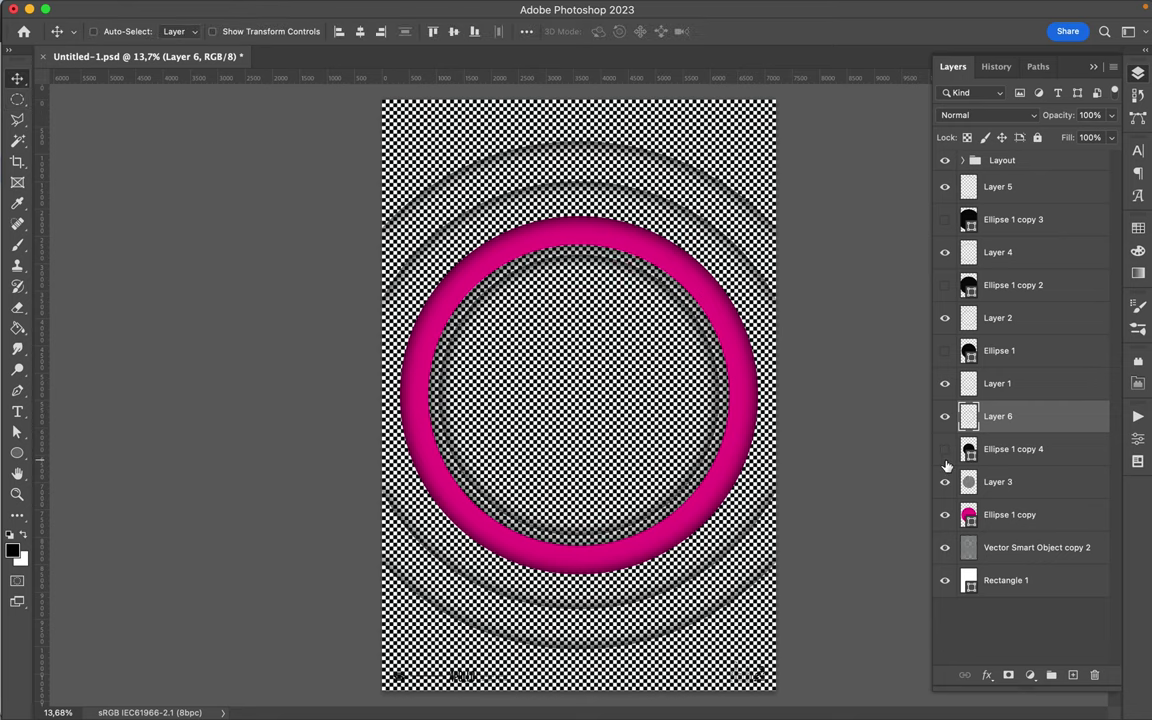
pyautogui.keyDown('ctrl'); pyautogui.click(968, 449); pyautogui.keyUp('ctrl')
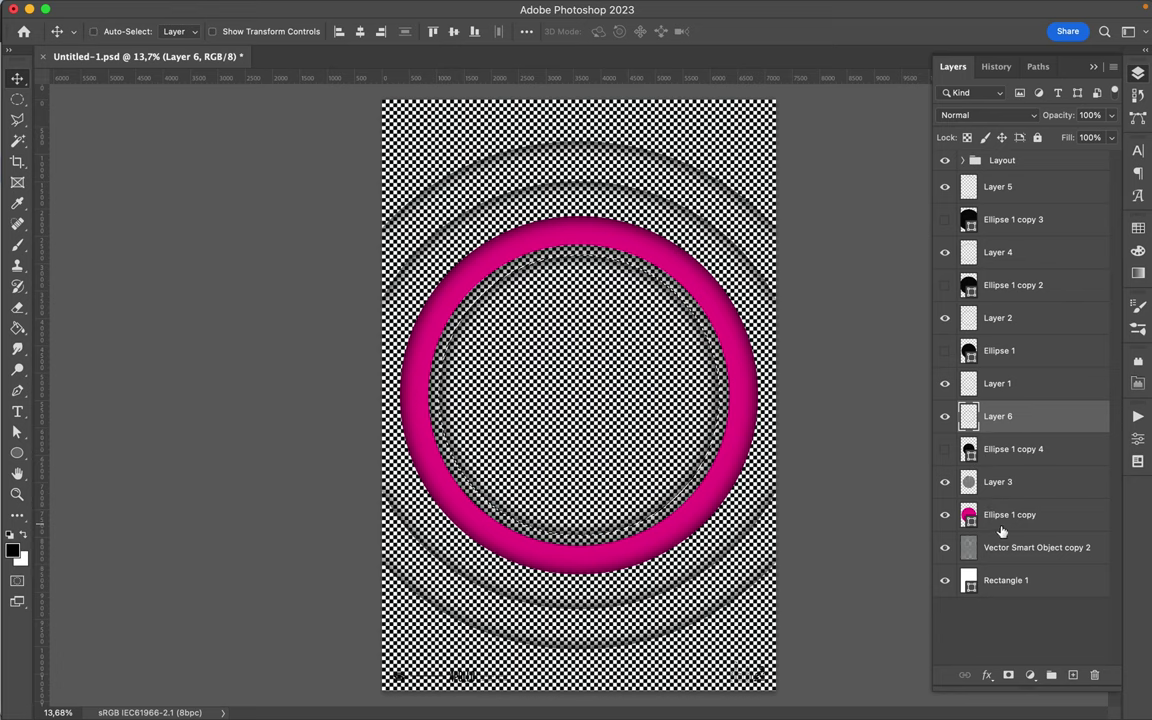
pyautogui.click(1003, 547)
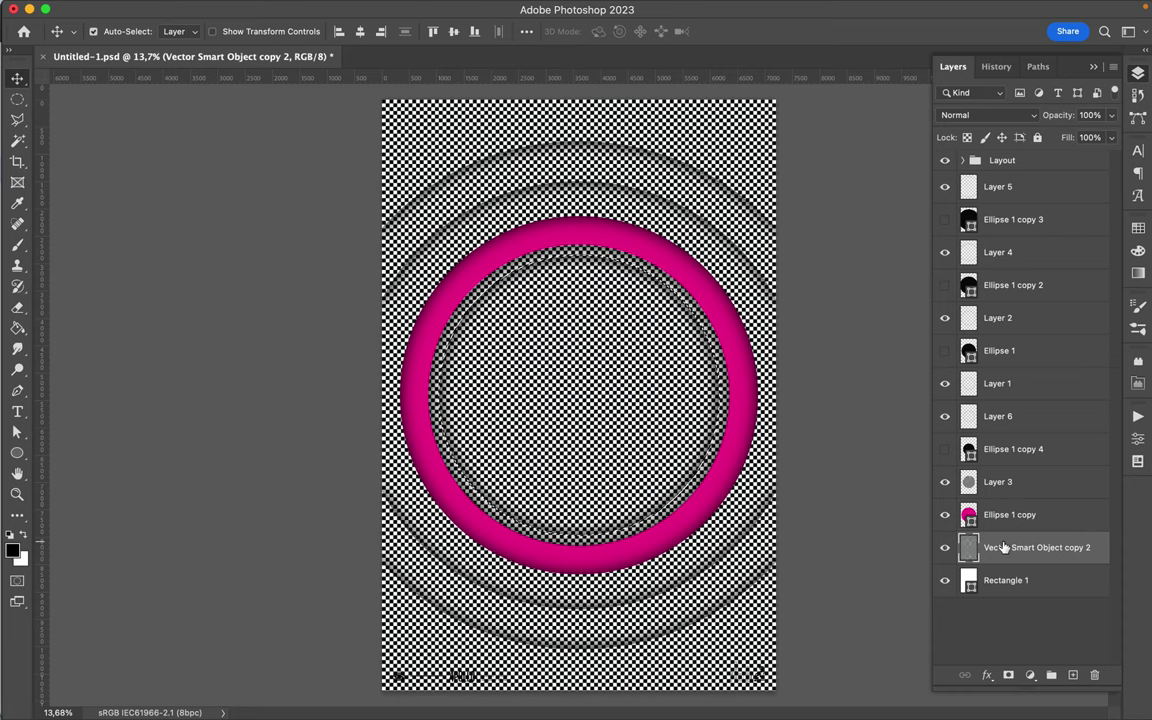
pyautogui.press('super+shift+alt+n')
pyautogui.moveTo(1003, 547); pyautogui.dragTo(996, 440)
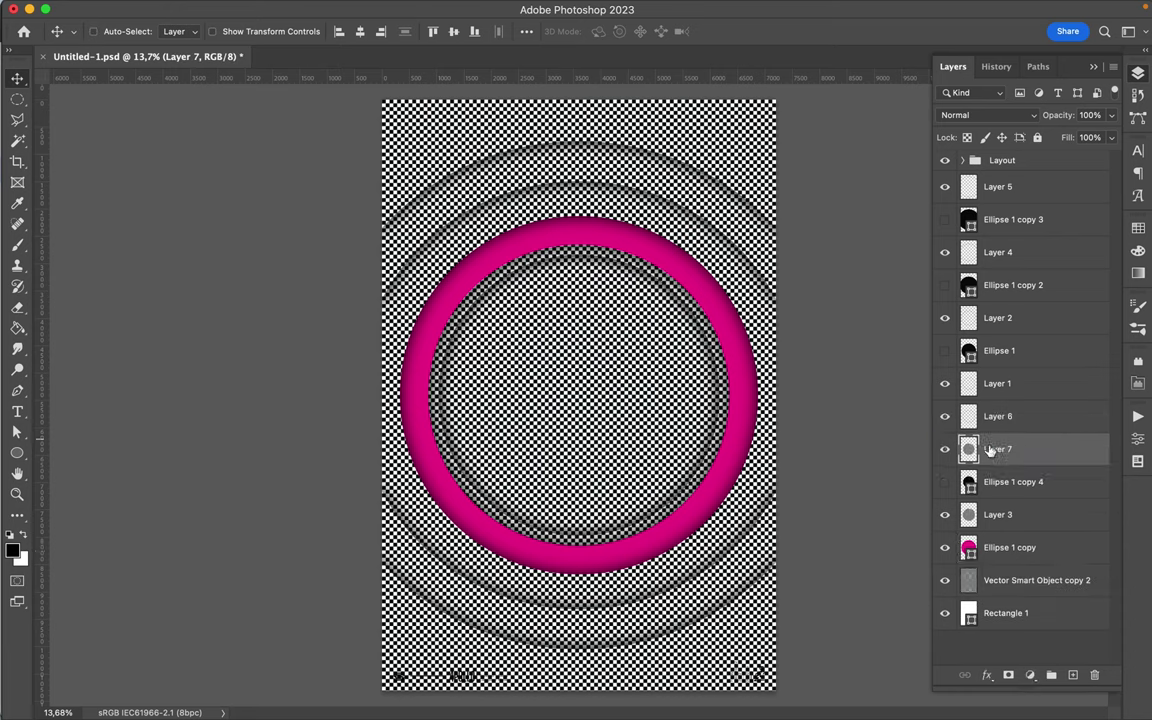
# Fill the ring blue and Alt-drag a duplicate, Ellipse 1 copy 5, to sit beneath Layer 3.
pyautogui.keyDown('super'); pyautogui.click(535, 245); pyautogui.keyUp('super')
pyautogui.press('a')
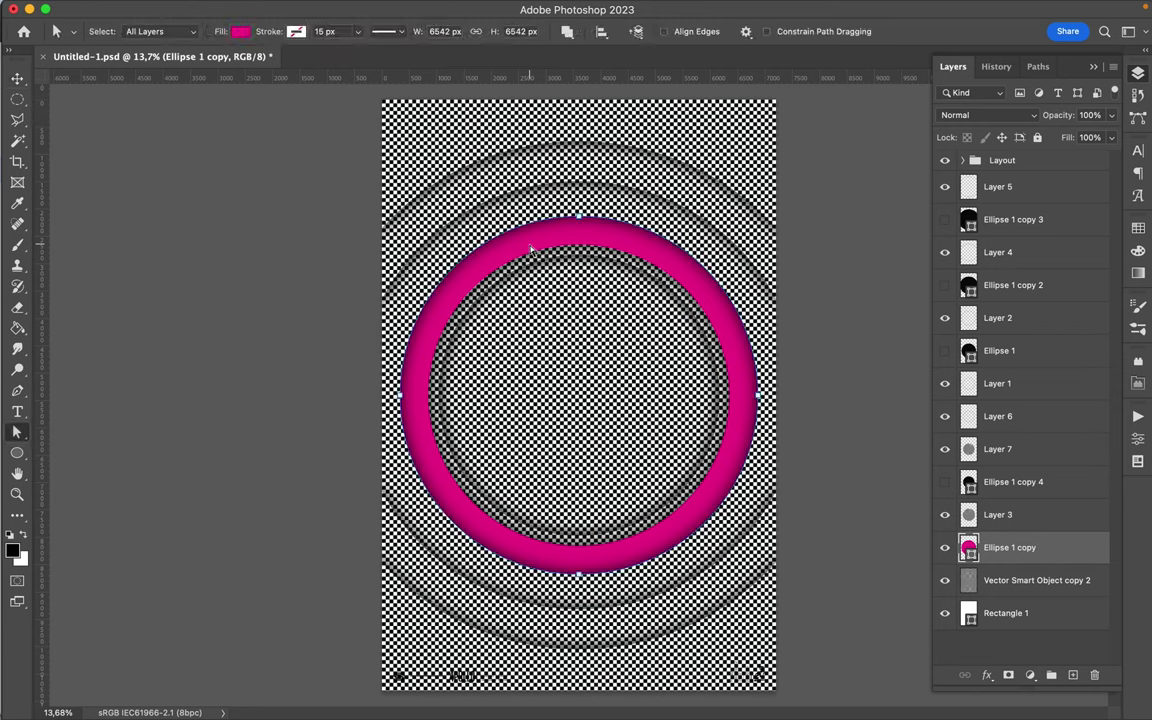
pyautogui.click(240, 31)
pyautogui.click(240, 117)
pyautogui.press('v')
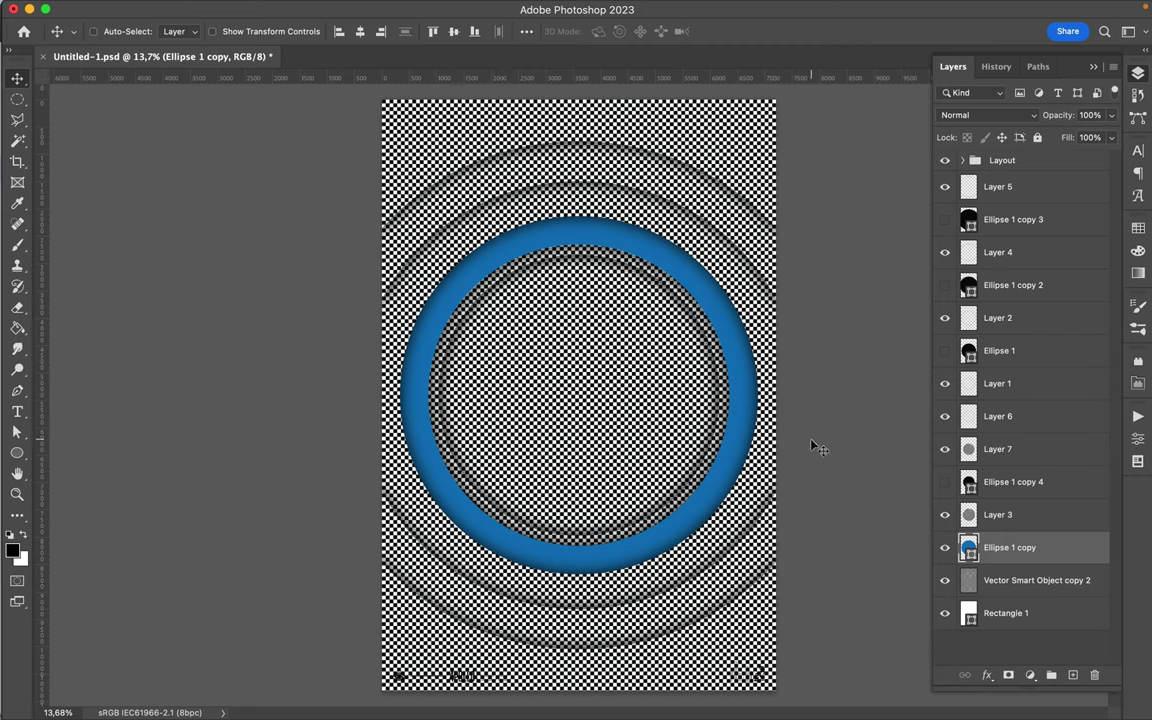
pyautogui.moveTo(1006, 552); pyautogui.dragTo(1008, 500)
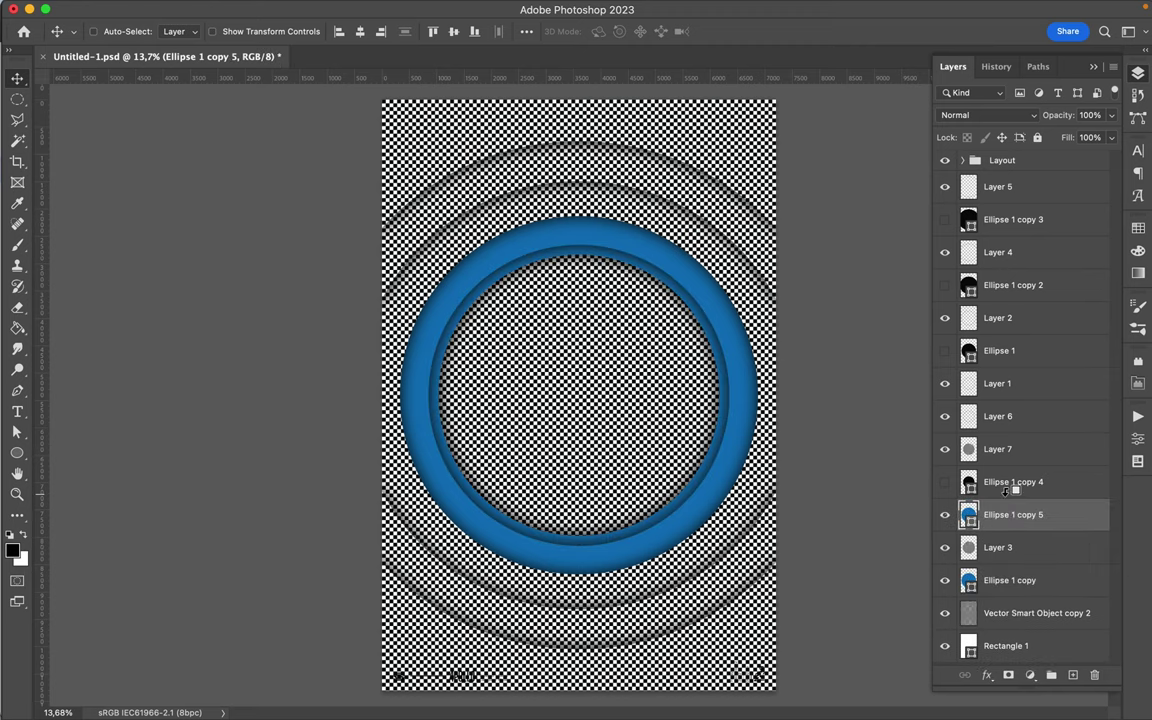
pyautogui.moveTo(1007, 521); pyautogui.dragTo(1008, 562)
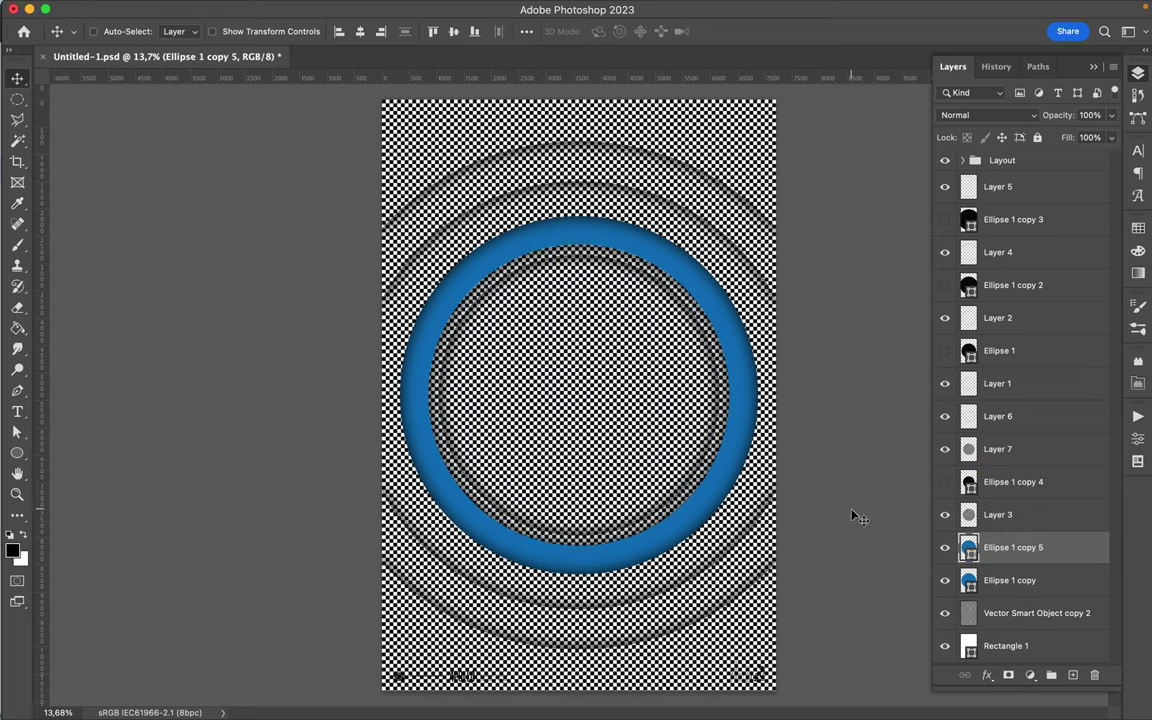
# Alt-drag Ellipse 1 copy 4 up between Layer 6 and Layer 7 and show the copy.
pyautogui.click(970, 482)
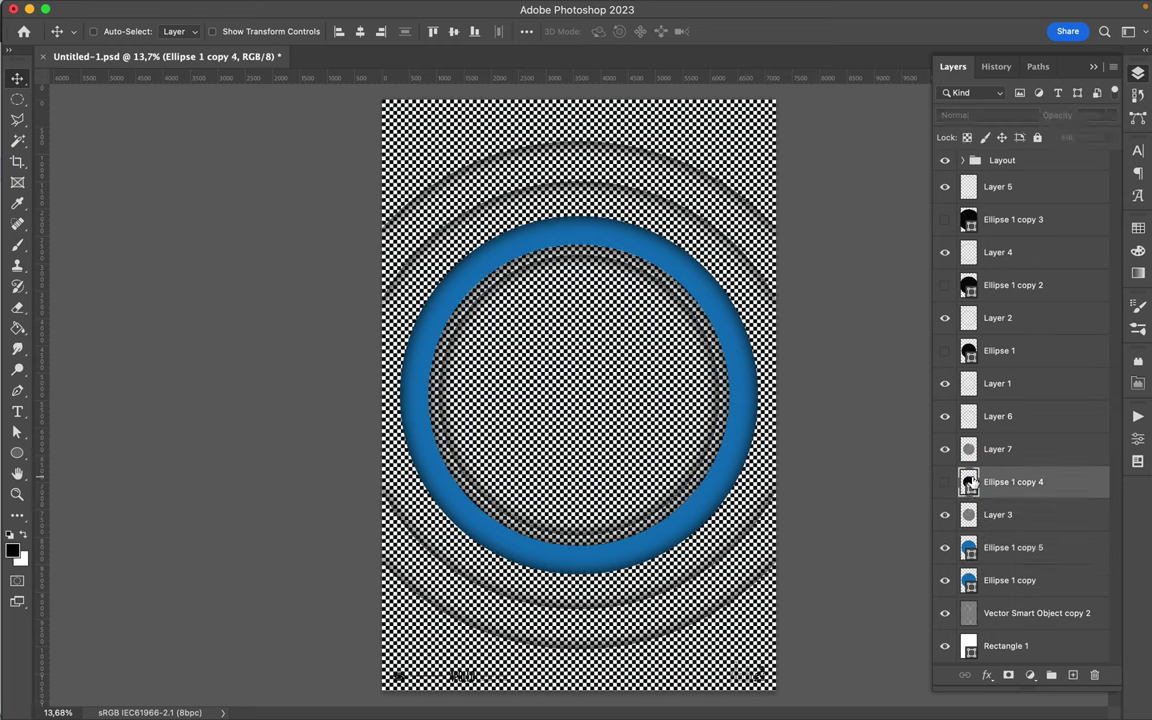
pyautogui.click(946, 482)
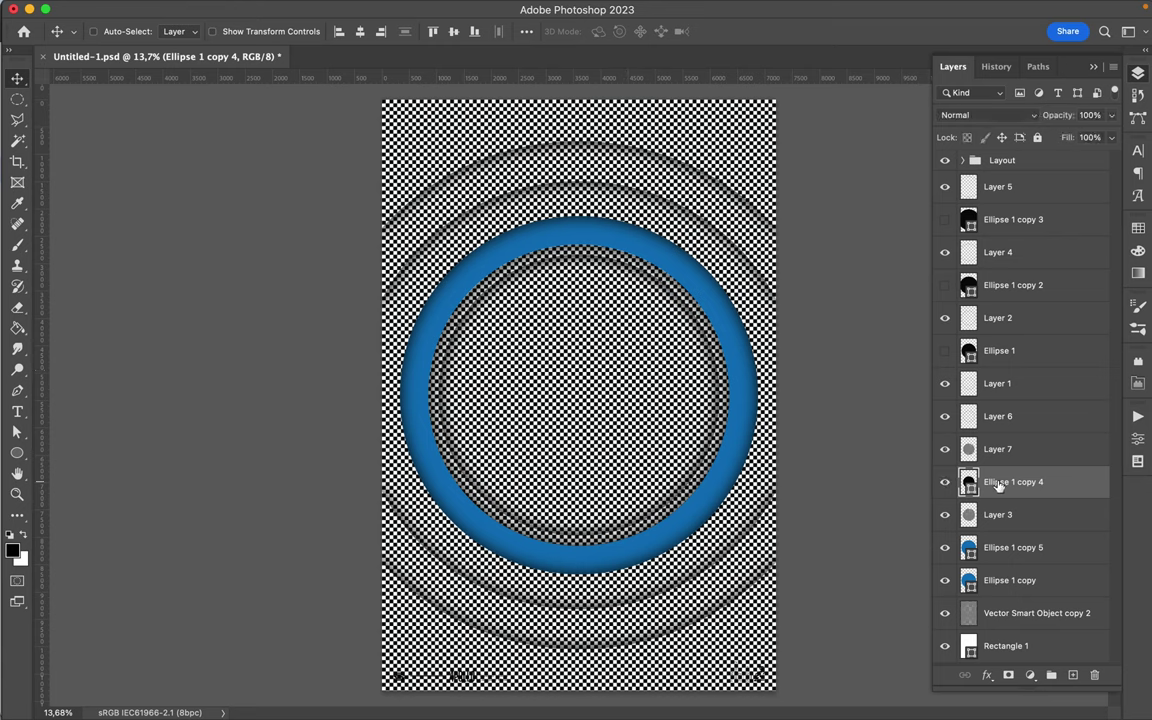
pyautogui.click(945, 483)
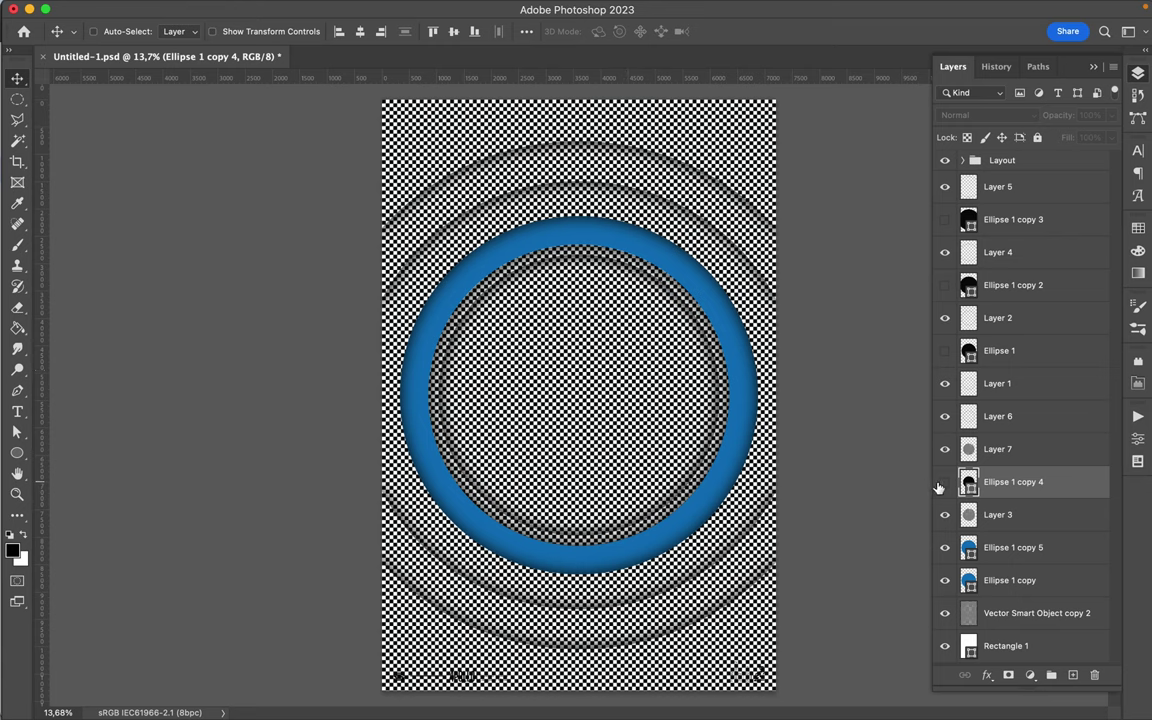
pyautogui.moveTo(1000, 490); pyautogui.dragTo(995, 445)
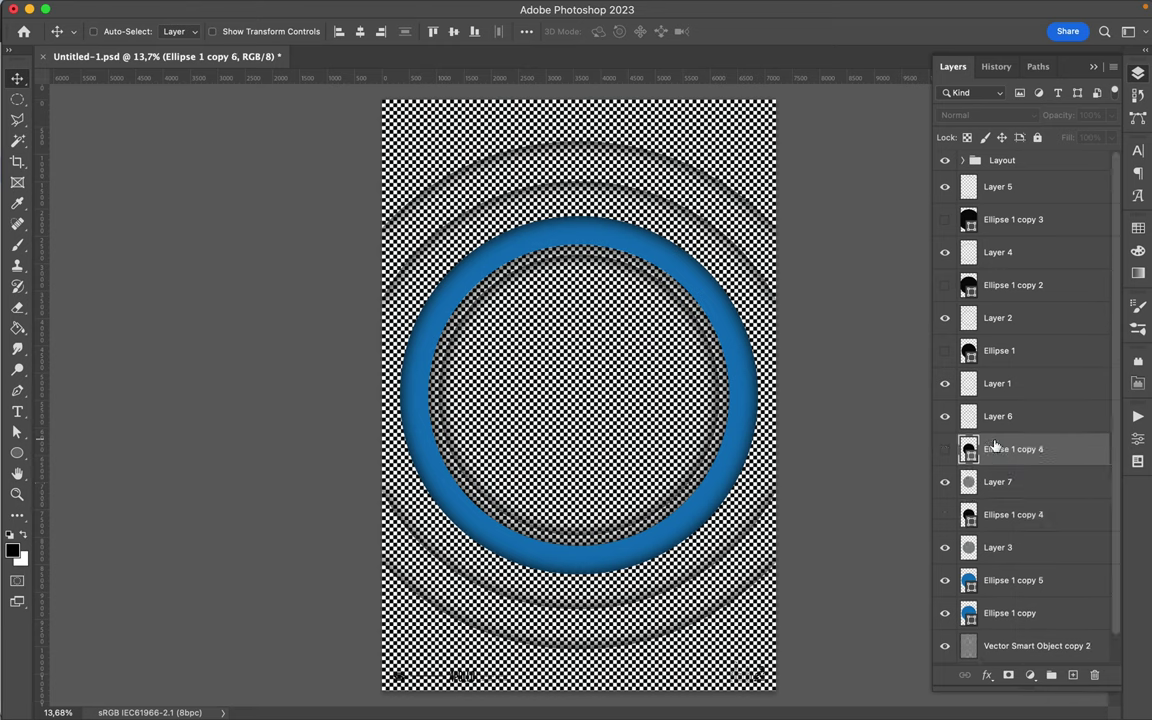
pyautogui.click(945, 449)
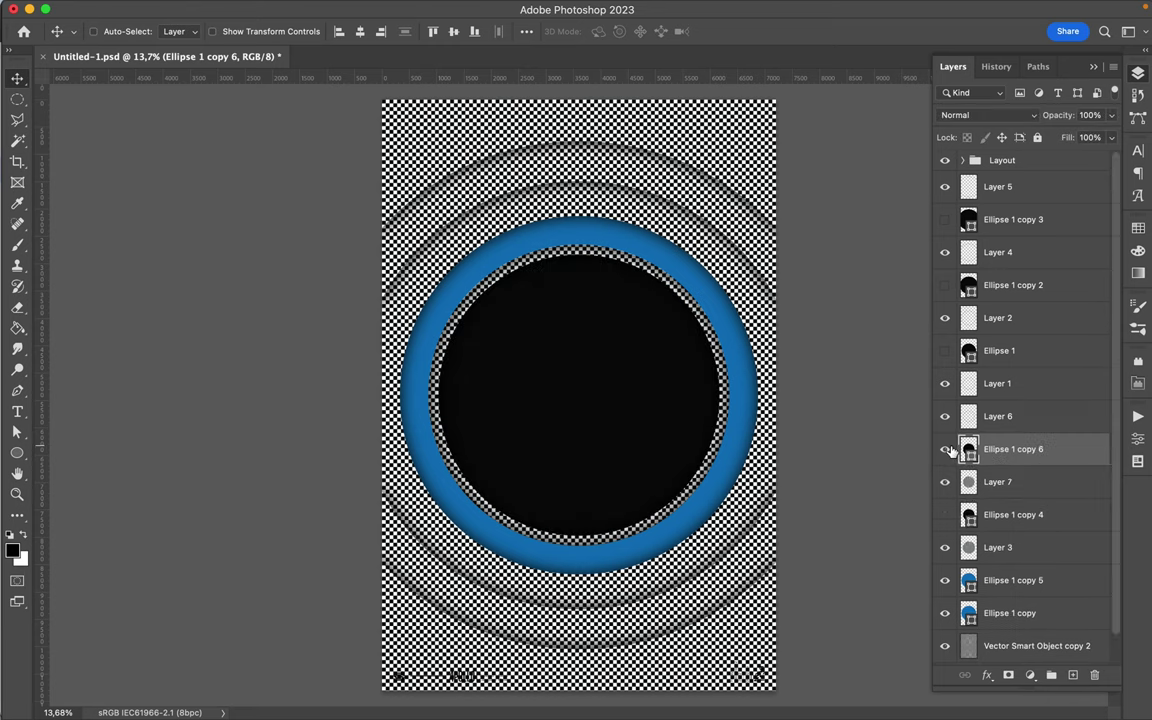
# Shrink the disc copy to about 86% around its centre and add empty Layer 8 above.
pyautogui.press('super+t')
pyautogui.moveTo(578, 252); pyautogui.dragTo(578, 265)
pyautogui.moveTo(579, 268); pyautogui.dragTo(580, 261)
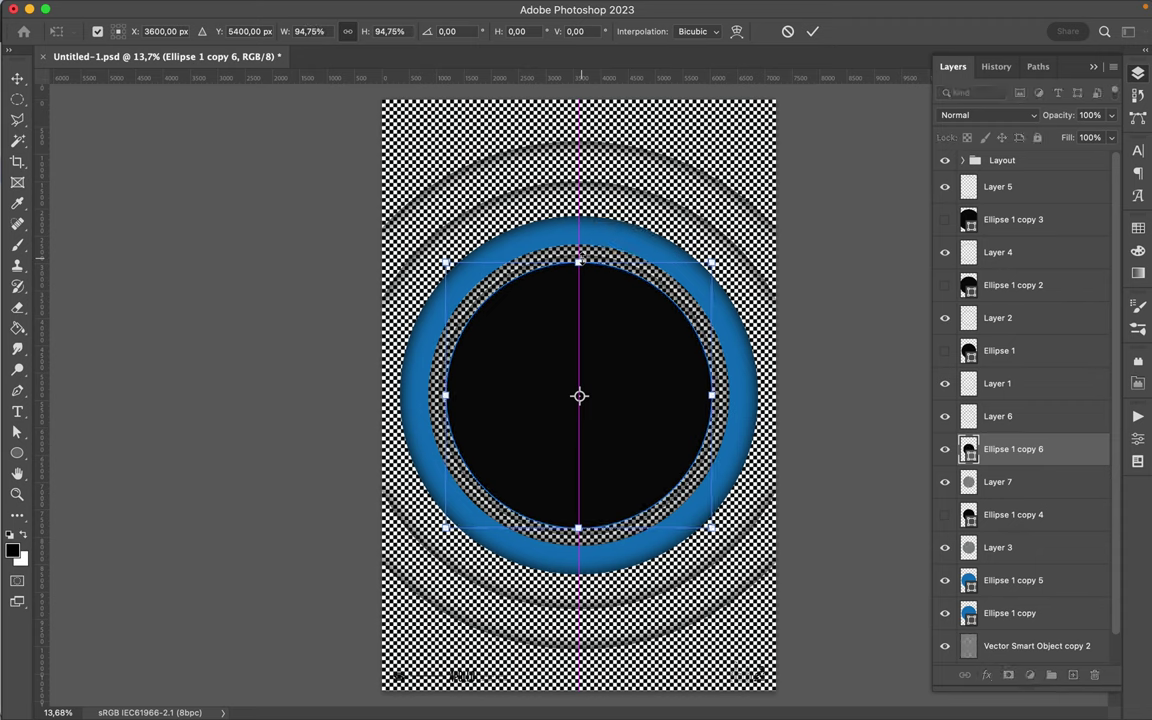
pyautogui.press('Return')
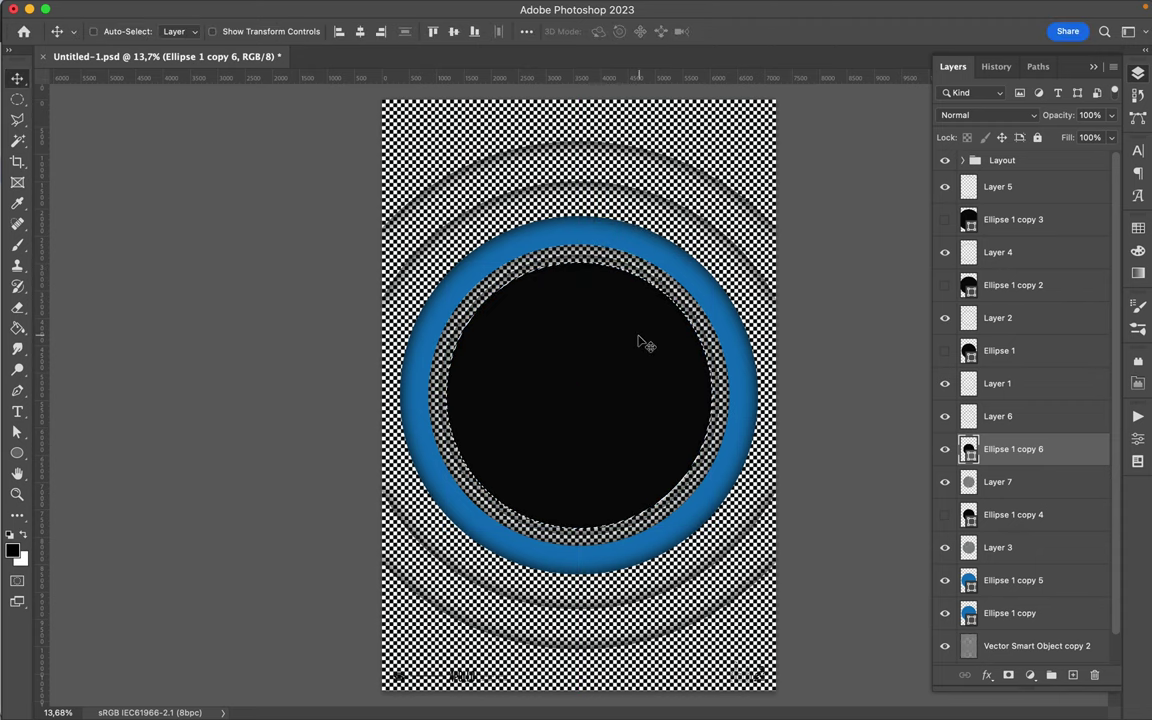
pyautogui.press('super+alt+shift+n')
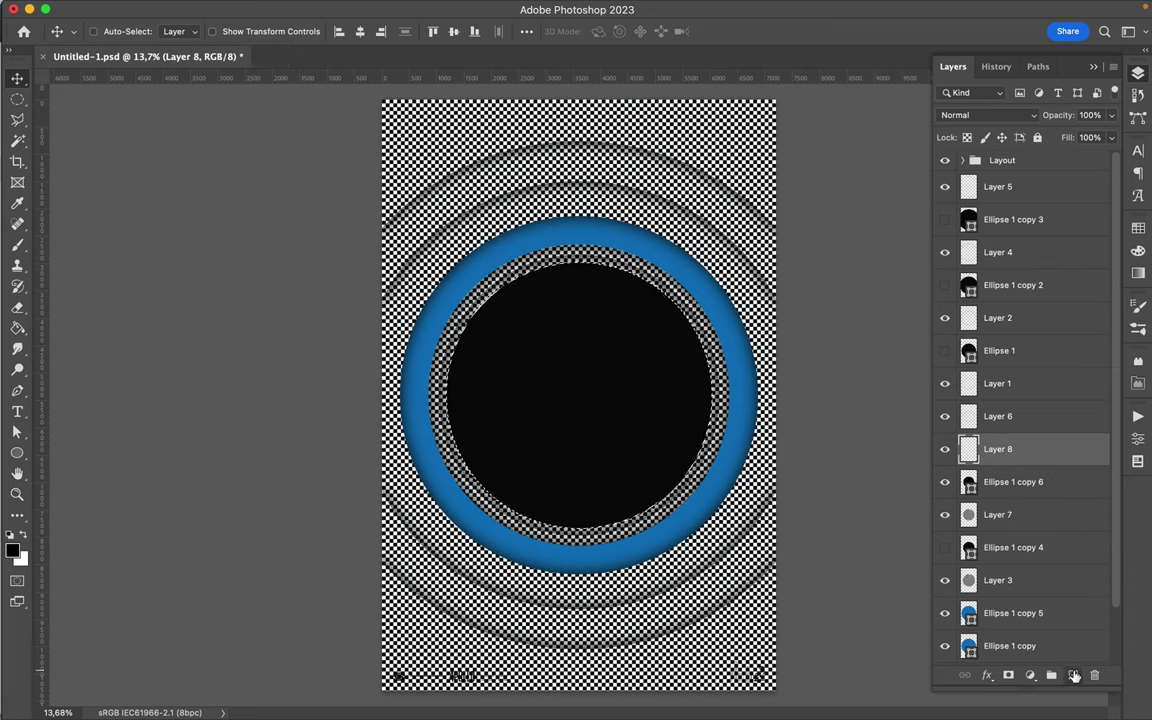
pyautogui.press('b')
pyautogui.moveTo(440, 354)
pyautogui.mouseDown()
pyautogui.moveTo(484, 307)
pyautogui.moveTo(571, 286)
pyautogui.moveTo(619, 298)
pyautogui.moveTo(506, 300)
pyautogui.moveTo(630, 278)
pyautogui.moveTo(680, 315)
pyautogui.moveTo(702, 411)
pyautogui.moveTo(673, 478)
pyautogui.moveTo(613, 510)
pyautogui.mouseUp()
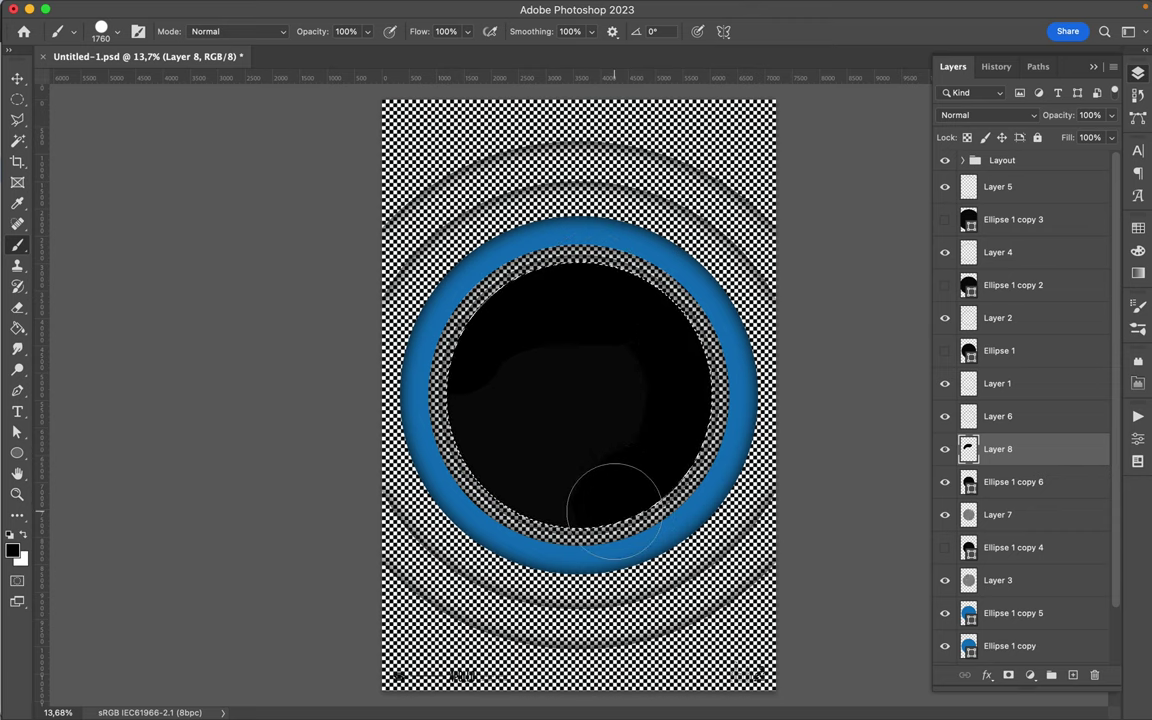
pyautogui.moveTo(613, 497)
pyautogui.mouseDown()
pyautogui.moveTo(540, 502)
pyautogui.moveTo(502, 468)
pyautogui.moveTo(475, 417)
pyautogui.moveTo(479, 332)
pyautogui.moveTo(555, 289)
pyautogui.moveTo(487, 302)
pyautogui.moveTo(451, 376)
pyautogui.moveTo(467, 454)
pyautogui.moveTo(538, 529)
pyautogui.moveTo(615, 534)
pyautogui.moveTo(675, 474)
pyautogui.moveTo(690, 370)
pyautogui.moveTo(661, 307)
pyautogui.moveTo(576, 273)
pyautogui.moveTo(501, 291)
pyautogui.moveTo(479, 333)
pyautogui.moveTo(471, 409)
pyautogui.moveTo(494, 473)
pyautogui.moveTo(523, 505)
pyautogui.mouseUp()
pyautogui.press('m')
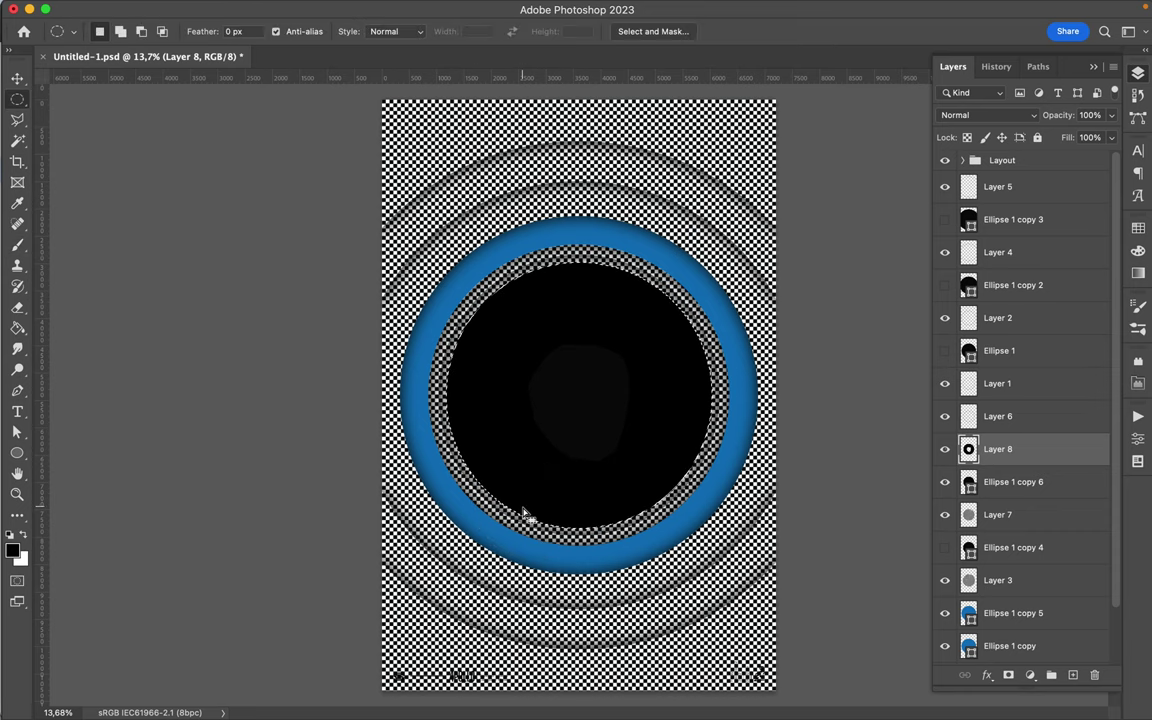
pyautogui.press('v')
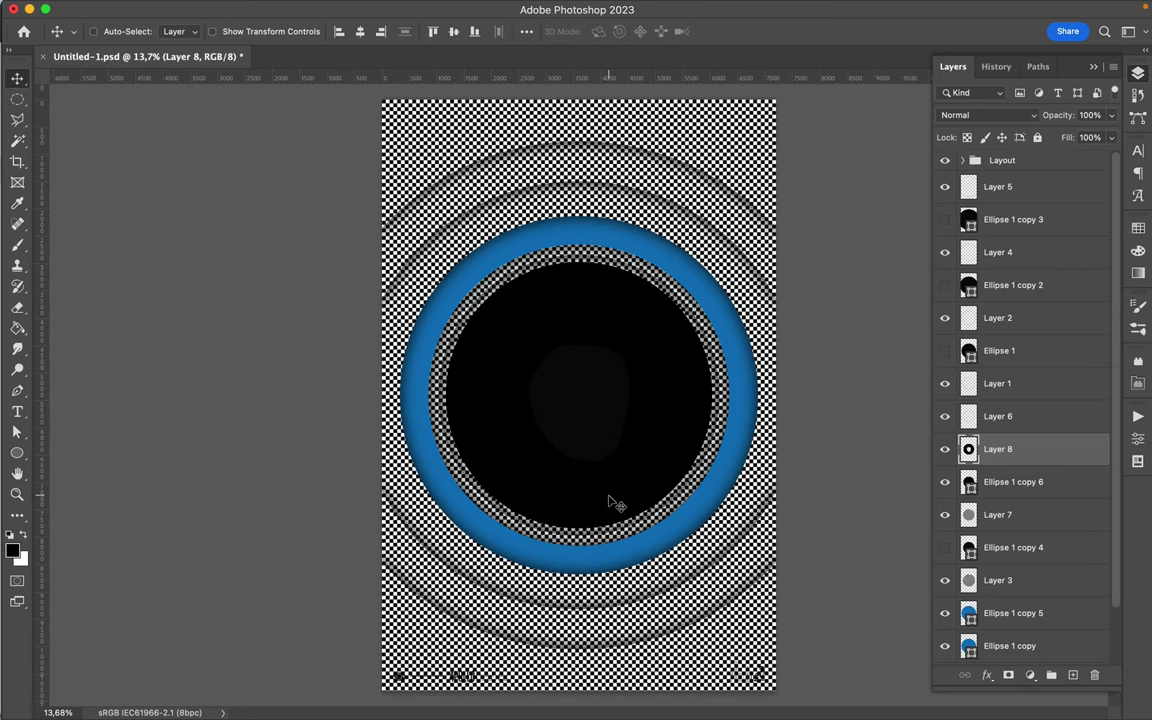
pyautogui.press('super')
pyautogui.press('BackSpace')
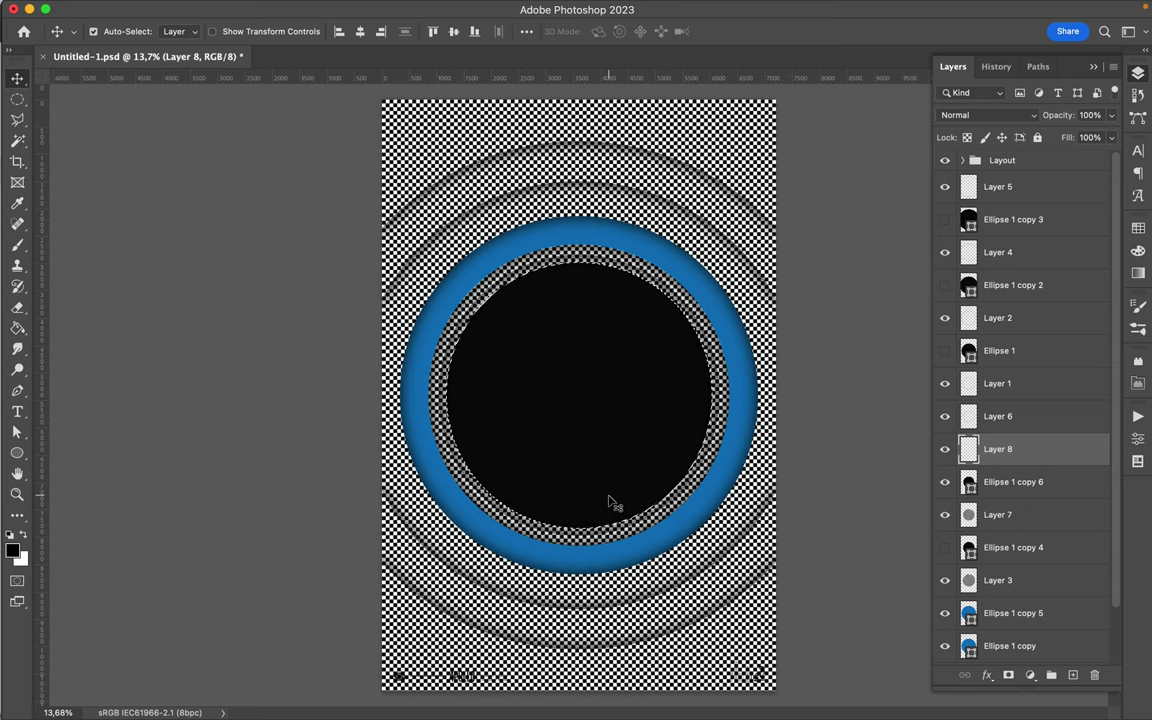
pyautogui.press('b')
pyautogui.moveTo(483, 373)
pyautogui.mouseDown()
pyautogui.moveTo(538, 267)
pyautogui.moveTo(633, 244)
pyautogui.moveTo(704, 322)
pyautogui.moveTo(724, 437)
pyautogui.moveTo(643, 522)
pyautogui.moveTo(504, 519)
pyautogui.moveTo(463, 483)
pyautogui.moveTo(446, 385)
pyautogui.moveTo(483, 300)
pyautogui.moveTo(543, 257)
pyautogui.mouseUp()
pyautogui.press('m')
pyautogui.press('super+d')
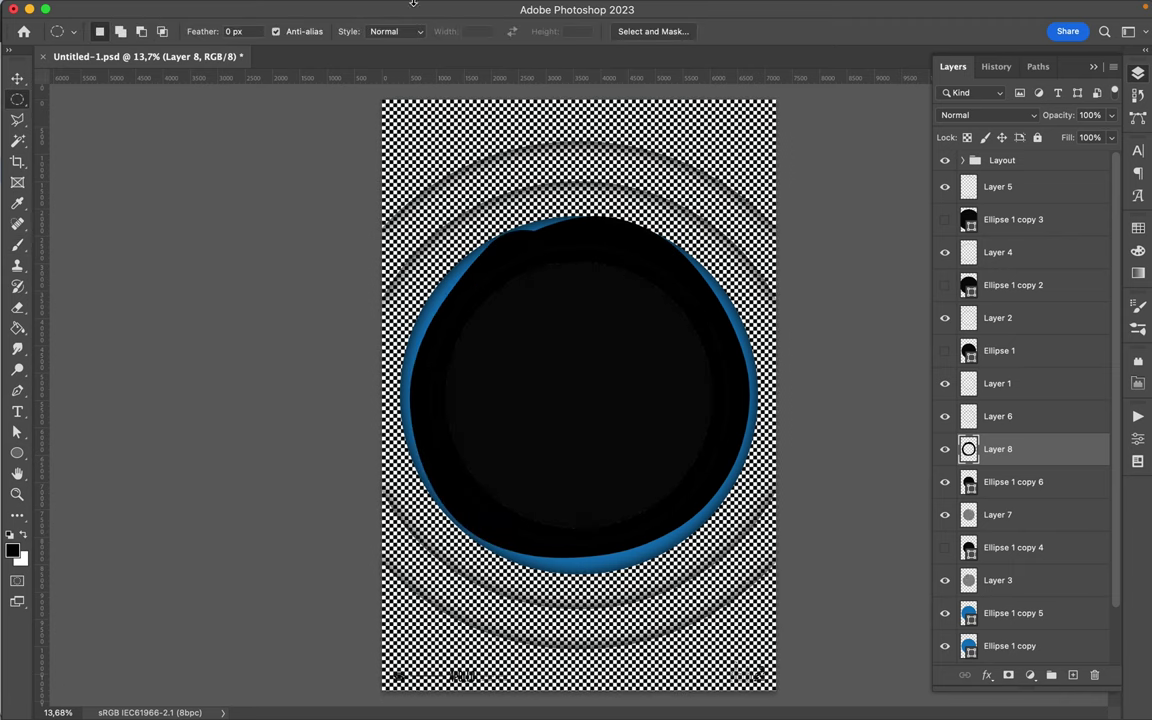
pyautogui.click(371, 9)
pyautogui.click(401, 31)
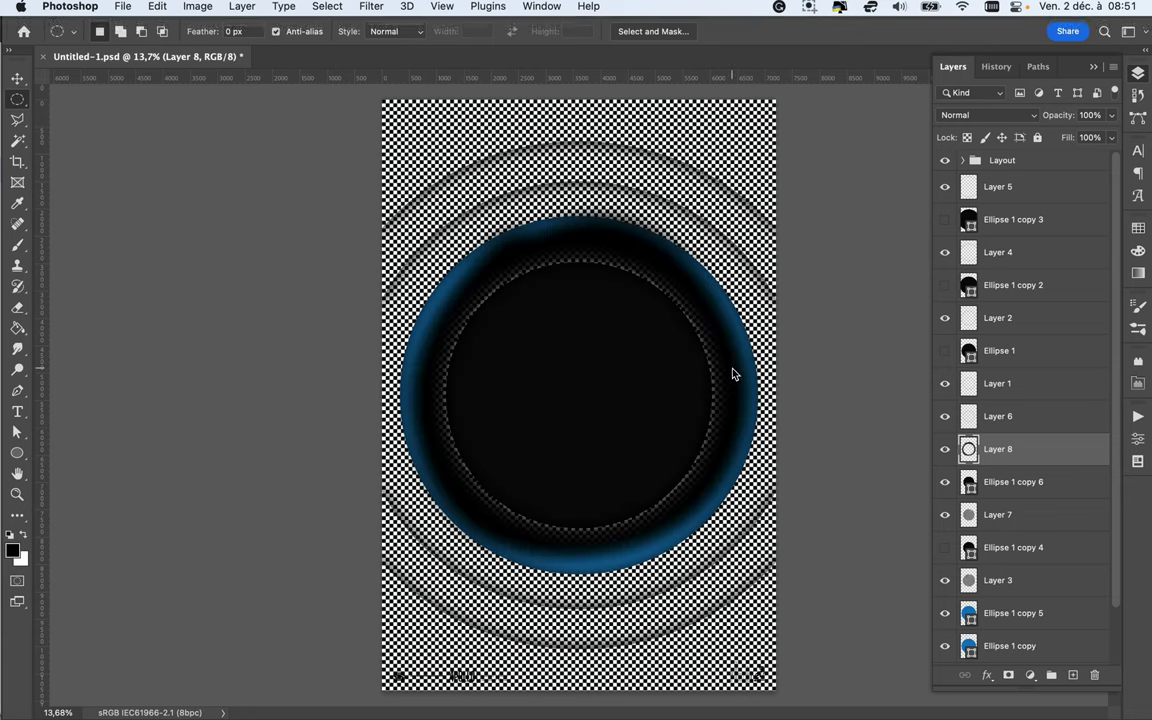
pyautogui.keyDown('super'); pyautogui.click(969, 482); pyautogui.keyUp('super')
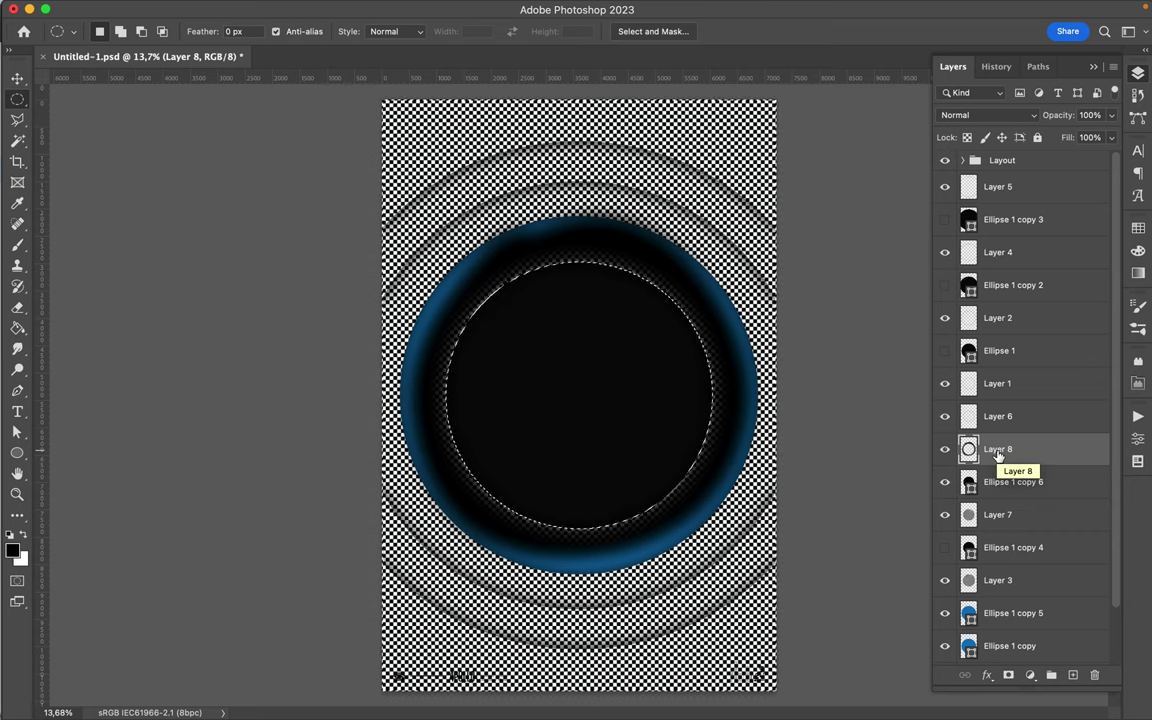
pyautogui.press('Delete')
pyautogui.press('super+d')
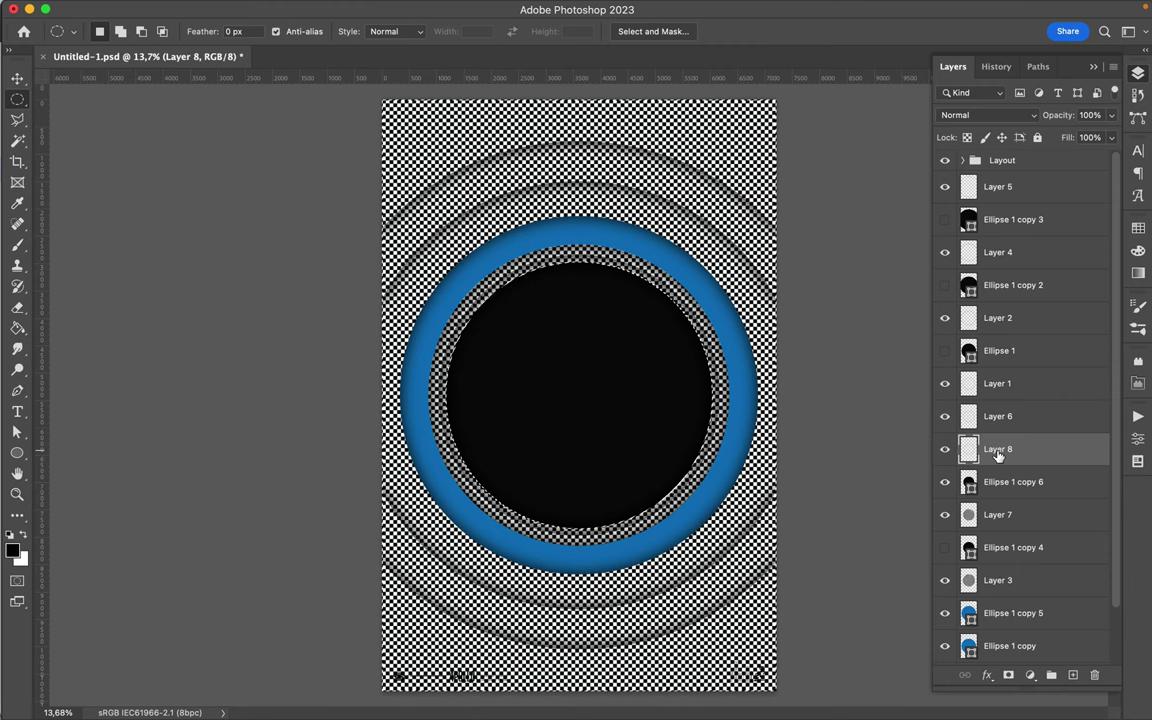
# Hide the inner disc, duplicate Layer 7 as Layer 9, and place it just below Layer 8.
pyautogui.click(950, 482)
pyautogui.press('v')
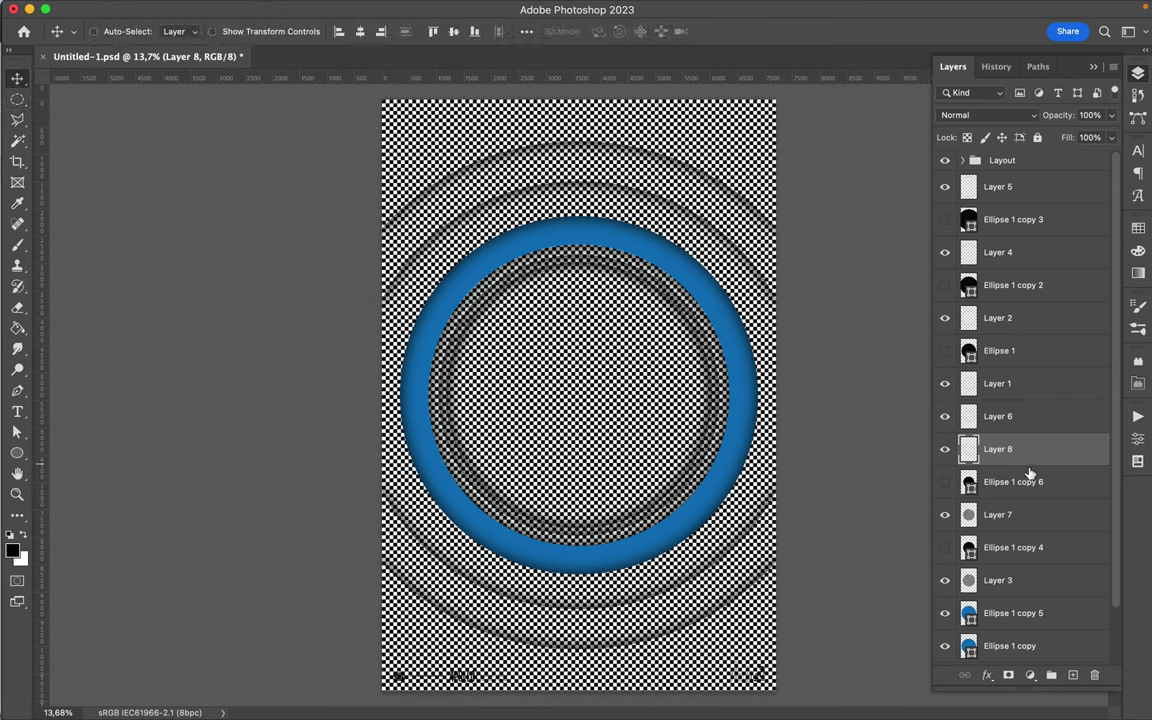
pyautogui.keyDown('ctrl'); pyautogui.click(972, 484); pyautogui.keyUp('ctrl')
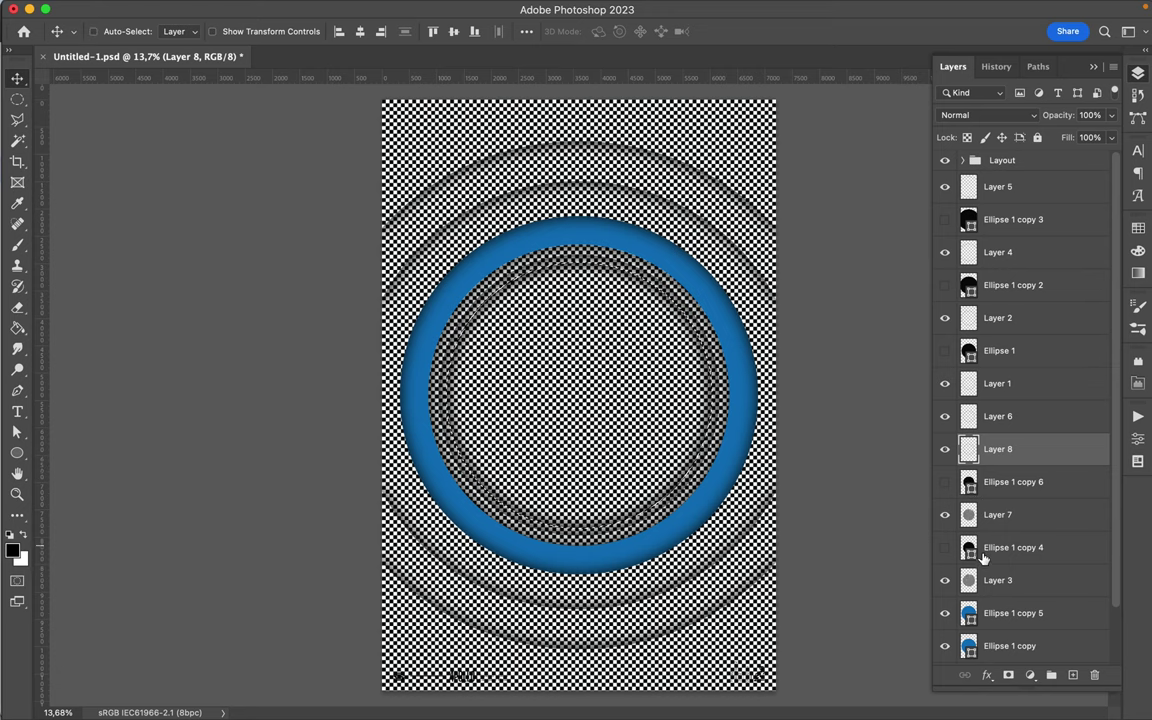
pyautogui.click(968, 517)
pyautogui.hotkey('ctrl', 'j')
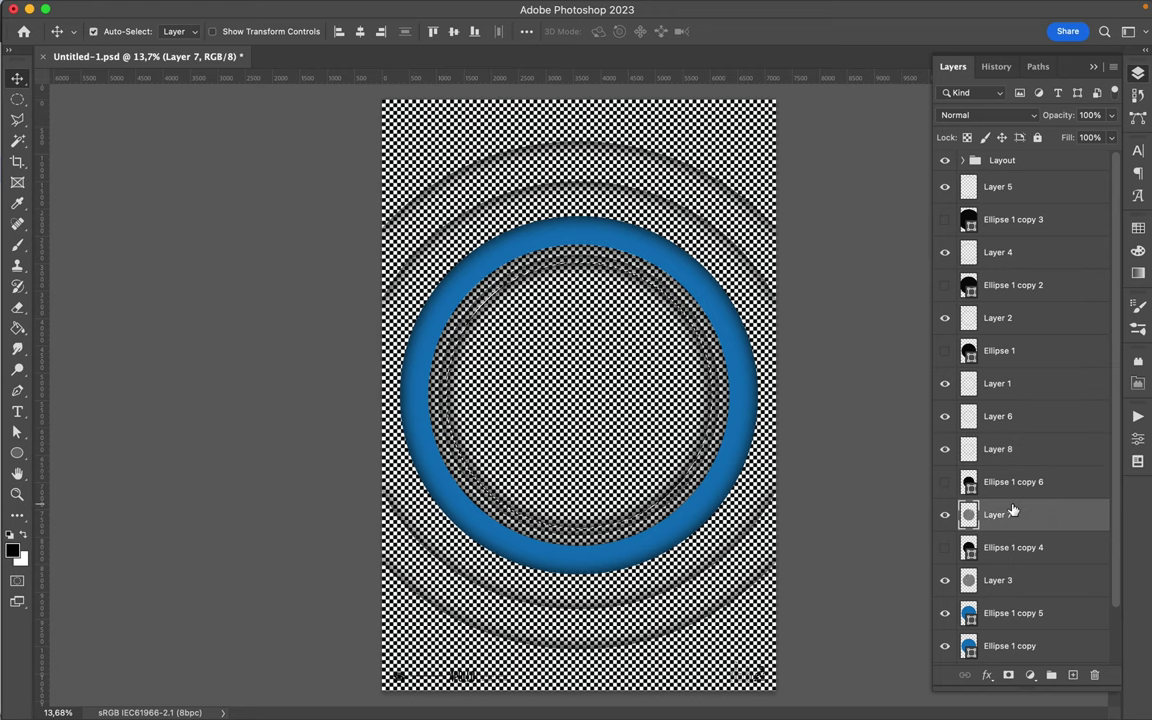
pyautogui.moveTo(1012, 512)
pyautogui.mouseDown()
pyautogui.moveTo(925, 462)
pyautogui.moveTo(915, 405)
pyautogui.moveTo(915, 435)
pyautogui.moveTo(990, 449)
pyautogui.mouseUp()
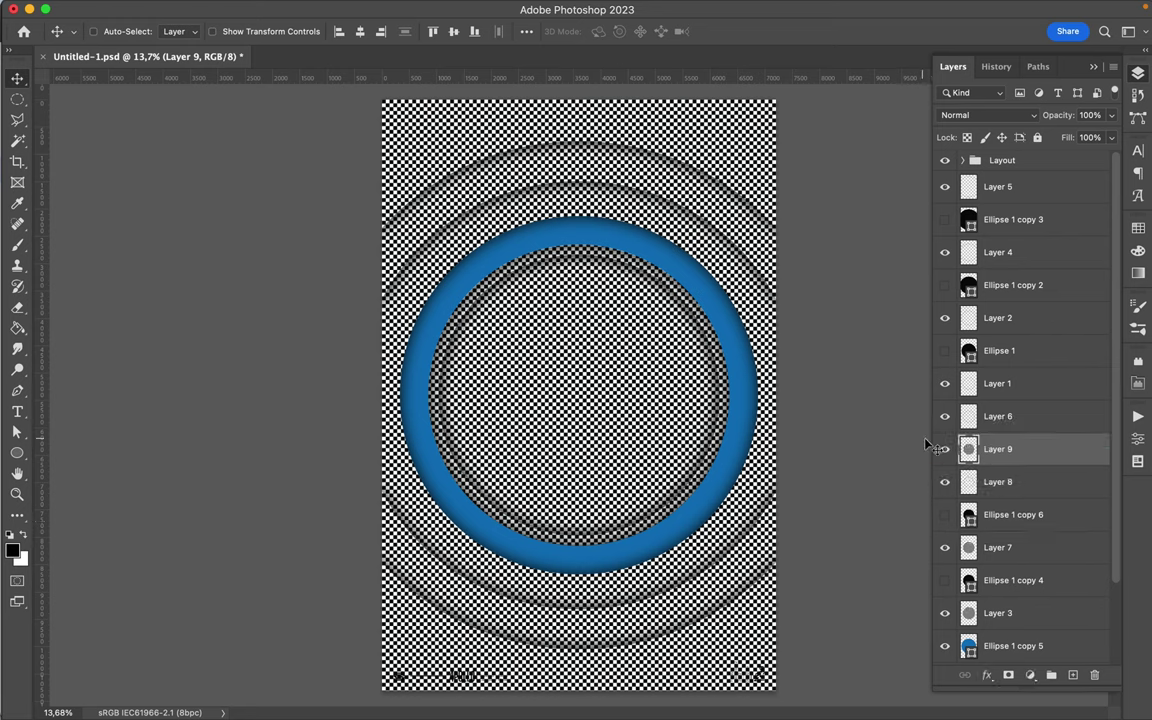
pyautogui.moveTo(985, 444); pyautogui.dragTo(986, 489)
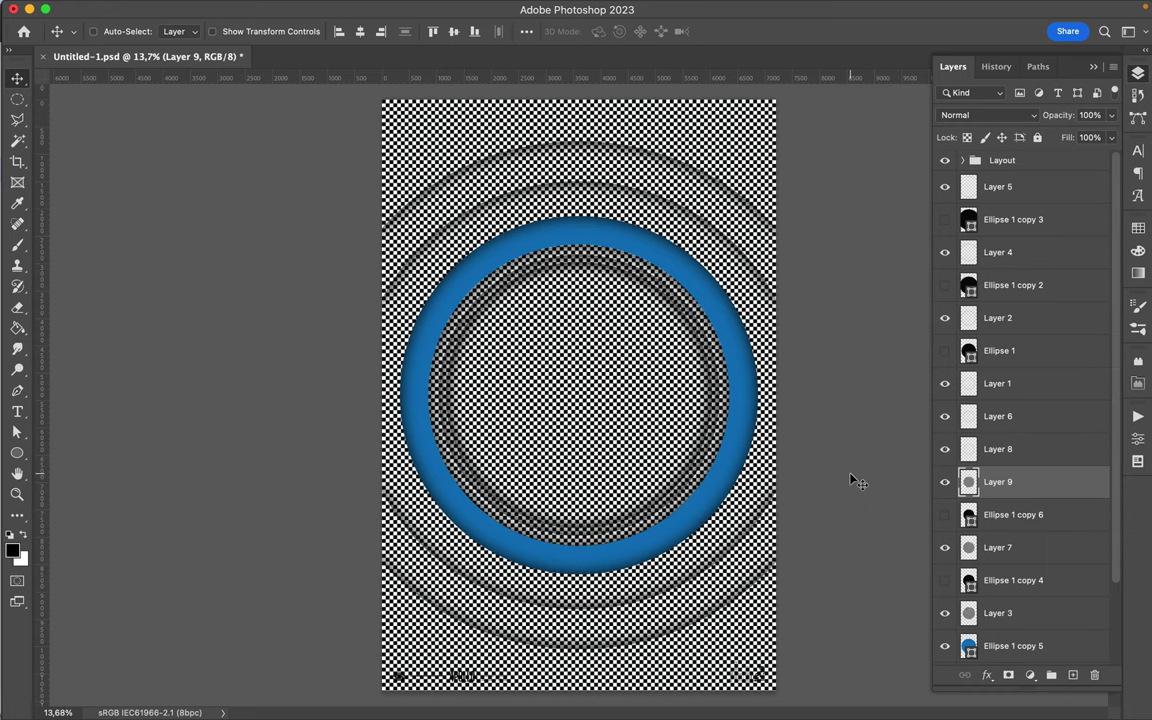
# Alt-drag Ellipse 1 copy 5 to create Ellipse 1 copy 7 just above Layer 7.
pyautogui.click(1004, 650)
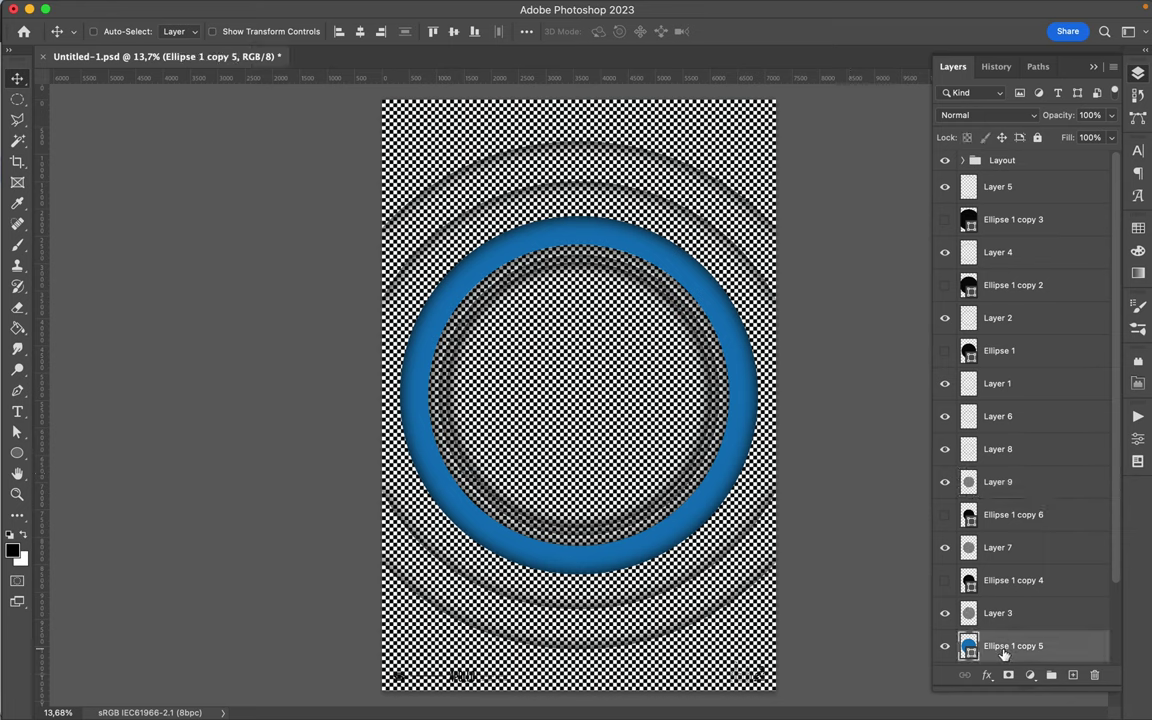
pyautogui.moveTo(1004, 648); pyautogui.dragTo(1003, 512)
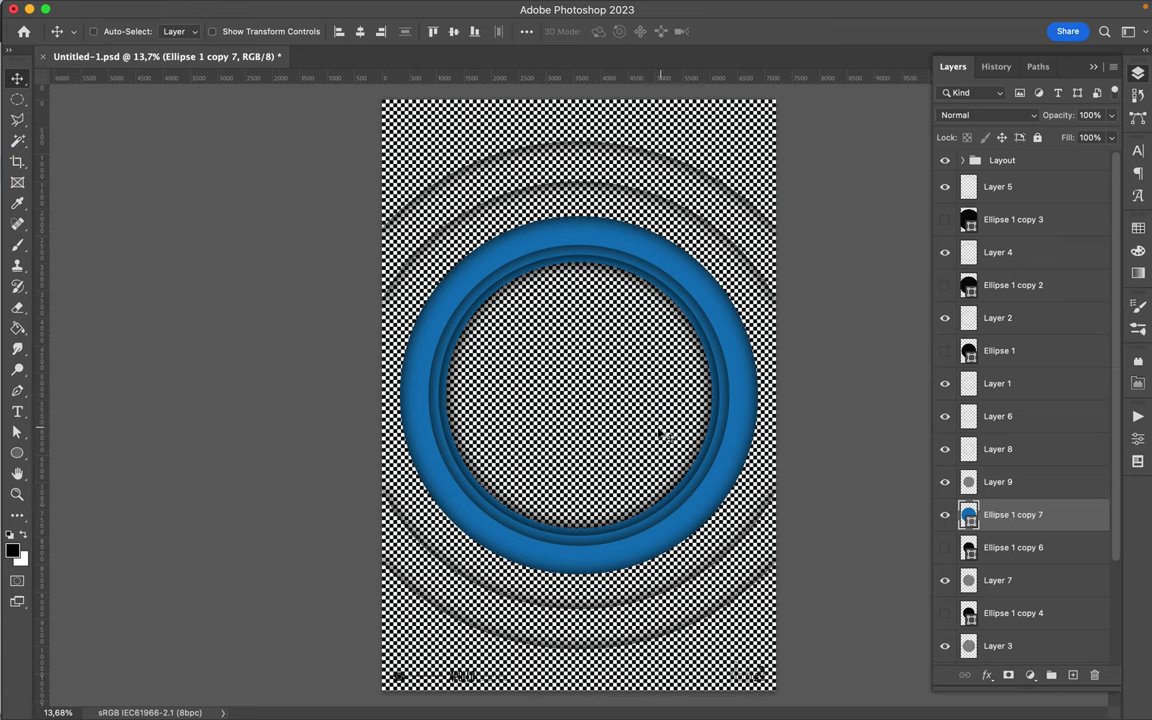
pyautogui.moveTo(1006, 516); pyautogui.dragTo(998, 600)
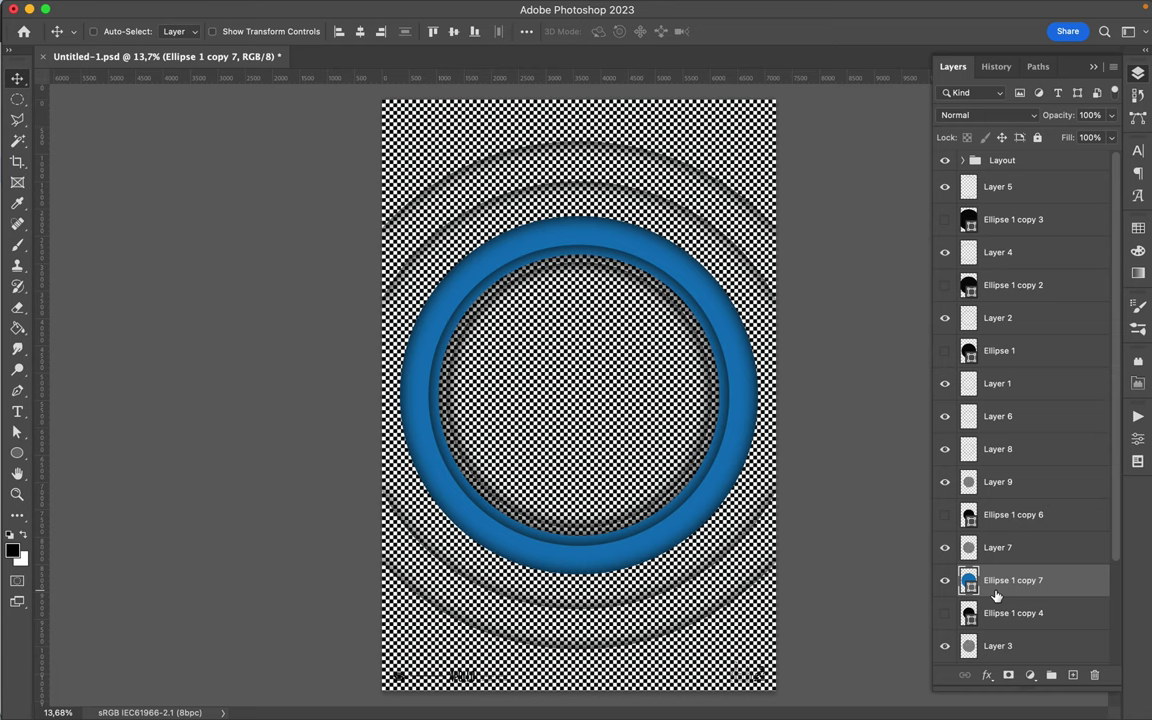
pyautogui.moveTo(995, 594); pyautogui.dragTo(995, 551)
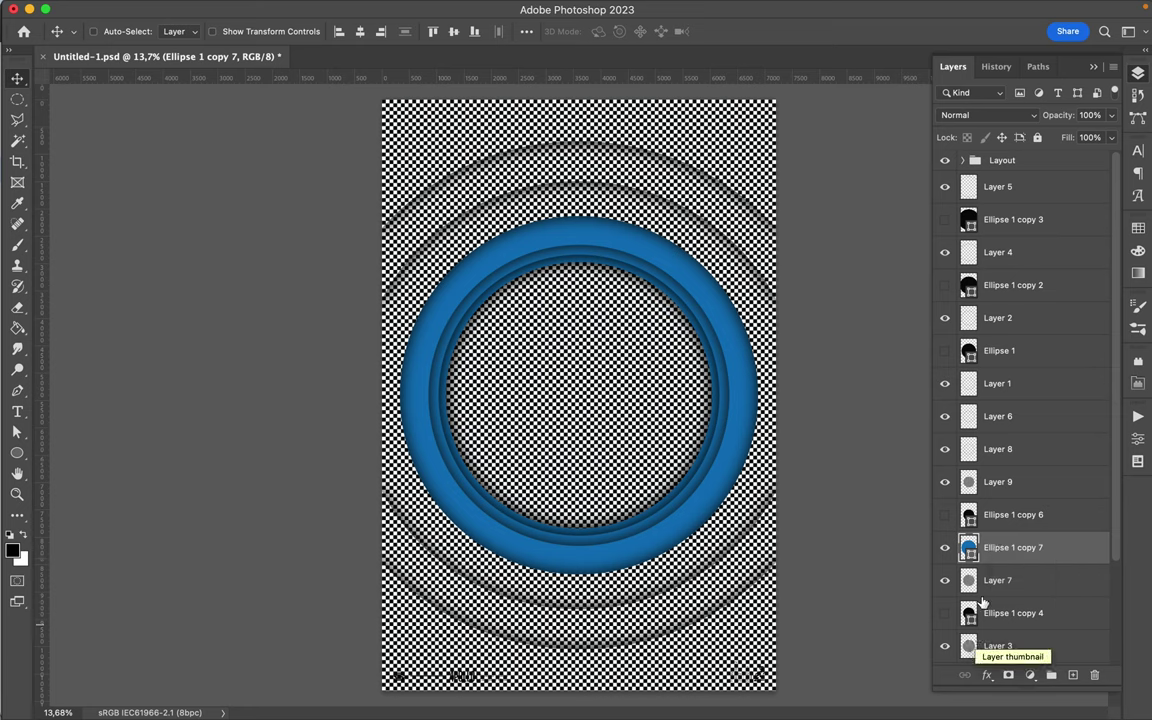
# Fill Ellipse 1 copy 7 magenta from Swatches and load the inner ring's outline as a selection.
pyautogui.click(1137, 234)
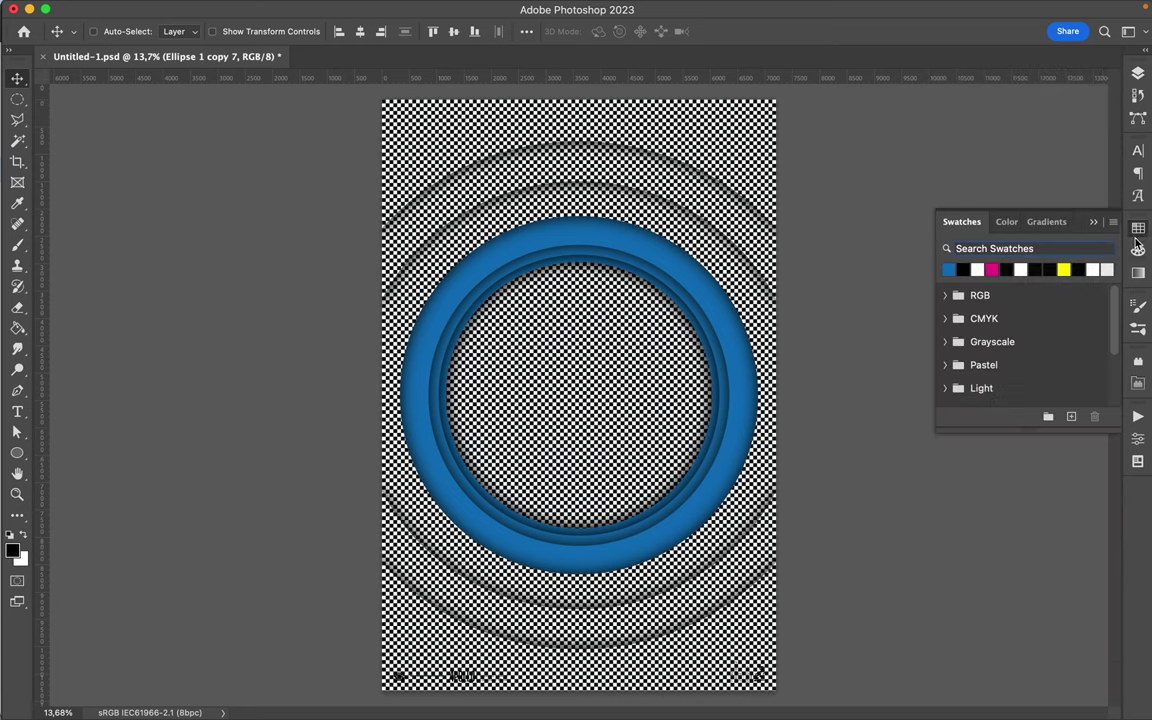
pyautogui.click(991, 270)
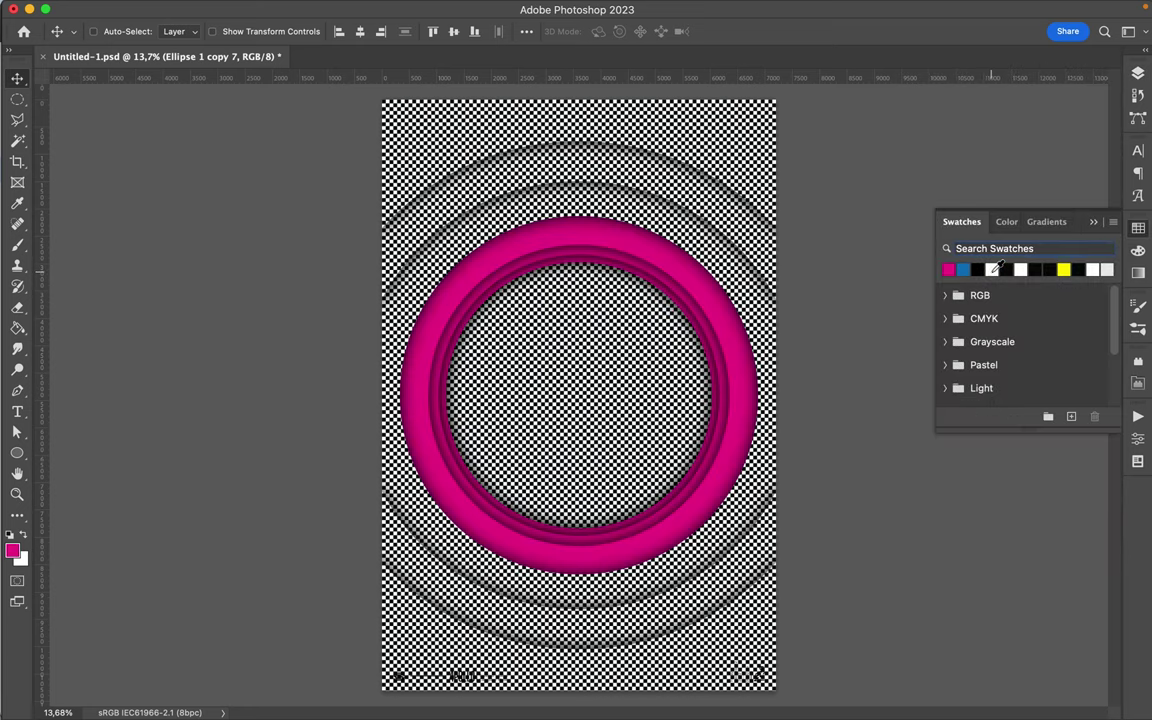
pyautogui.click(1138, 76)
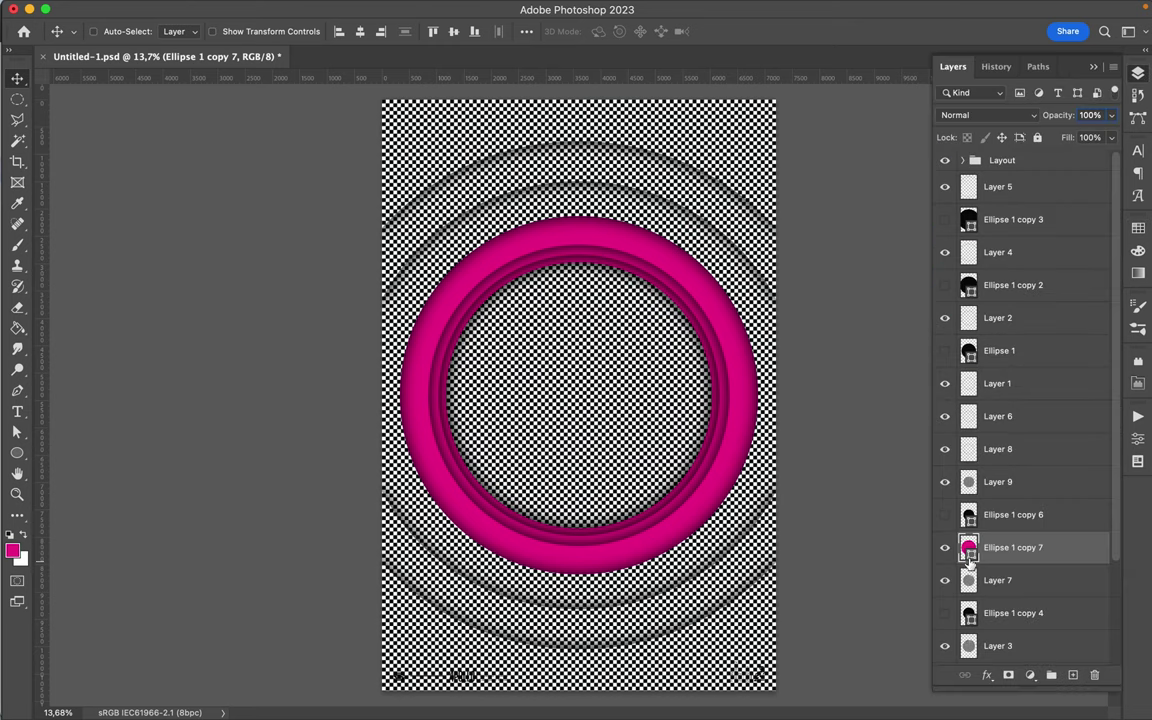
pyautogui.keyDown('super'); pyautogui.click(968, 515); pyautogui.keyUp('super')
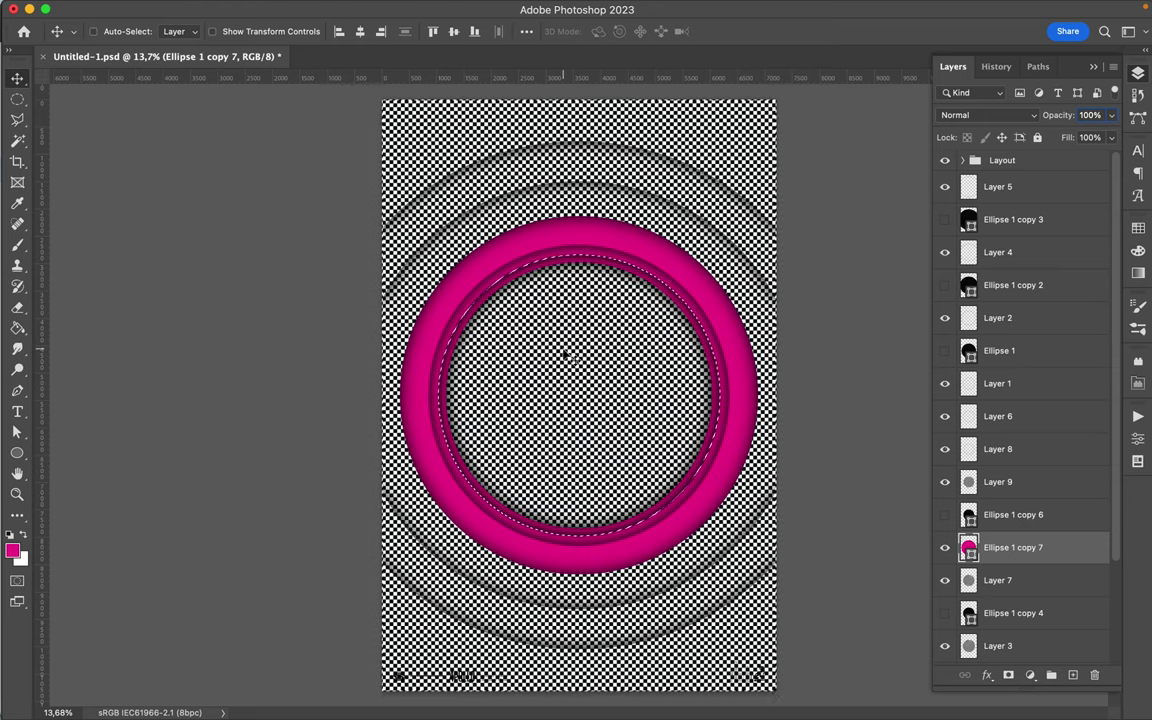
# Rasterize Ellipse 1 copy 7 and delete the magenta outside the selection, leaving a thin inner ring.
pyautogui.press('BackSpace')
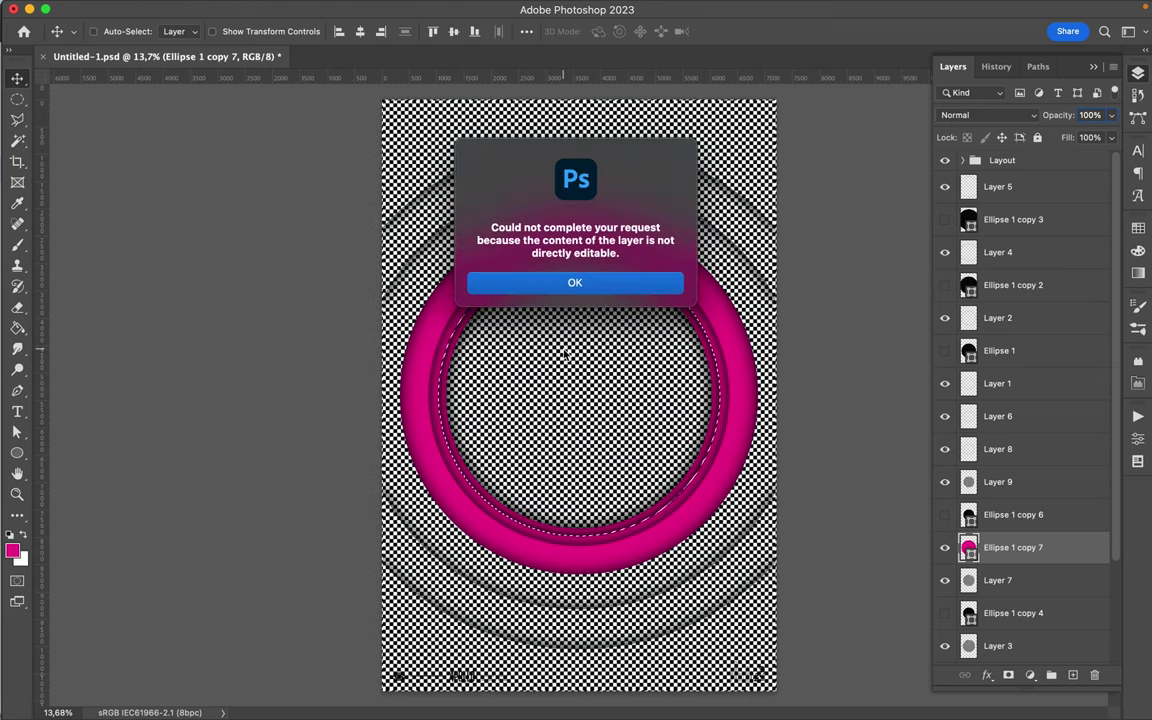
pyautogui.click(532, 283)
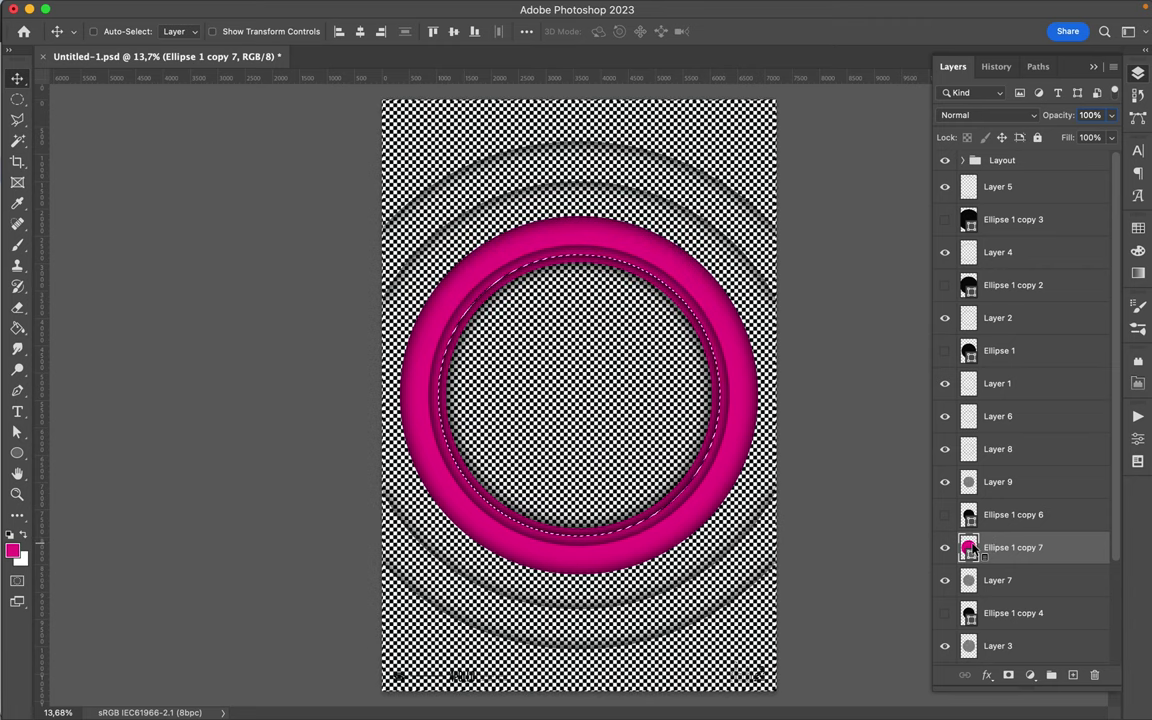
pyautogui.rightClick(1058, 553)
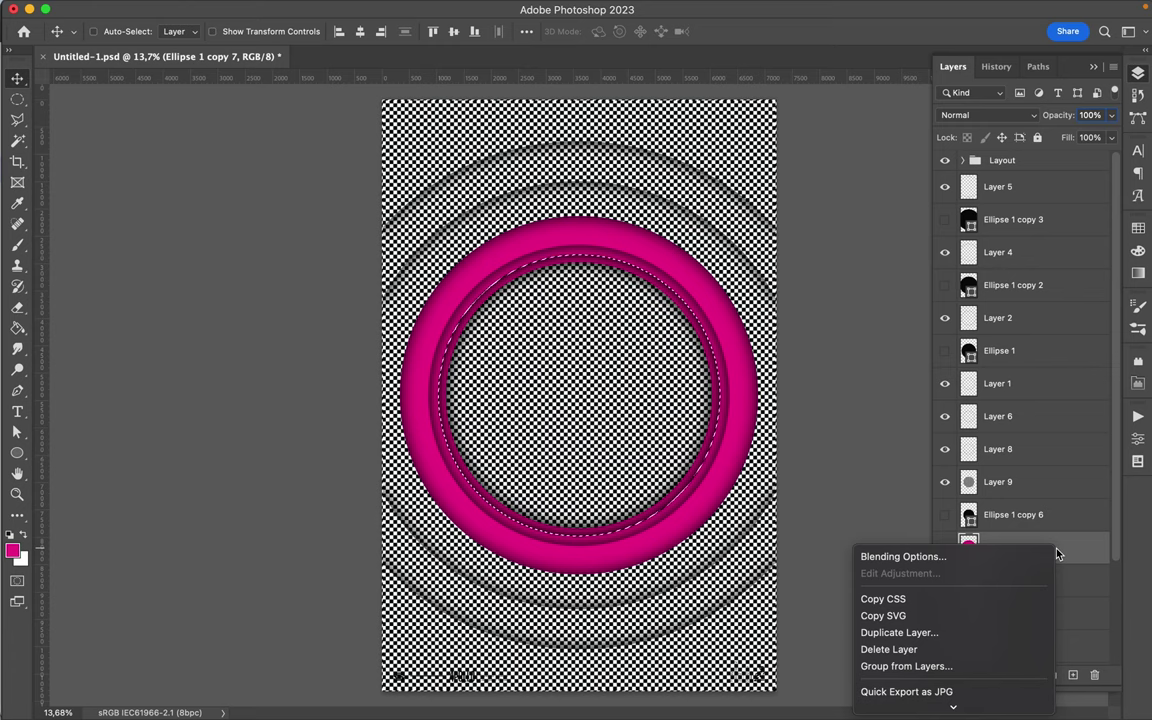
pyautogui.scroll(-5, 940, 615)
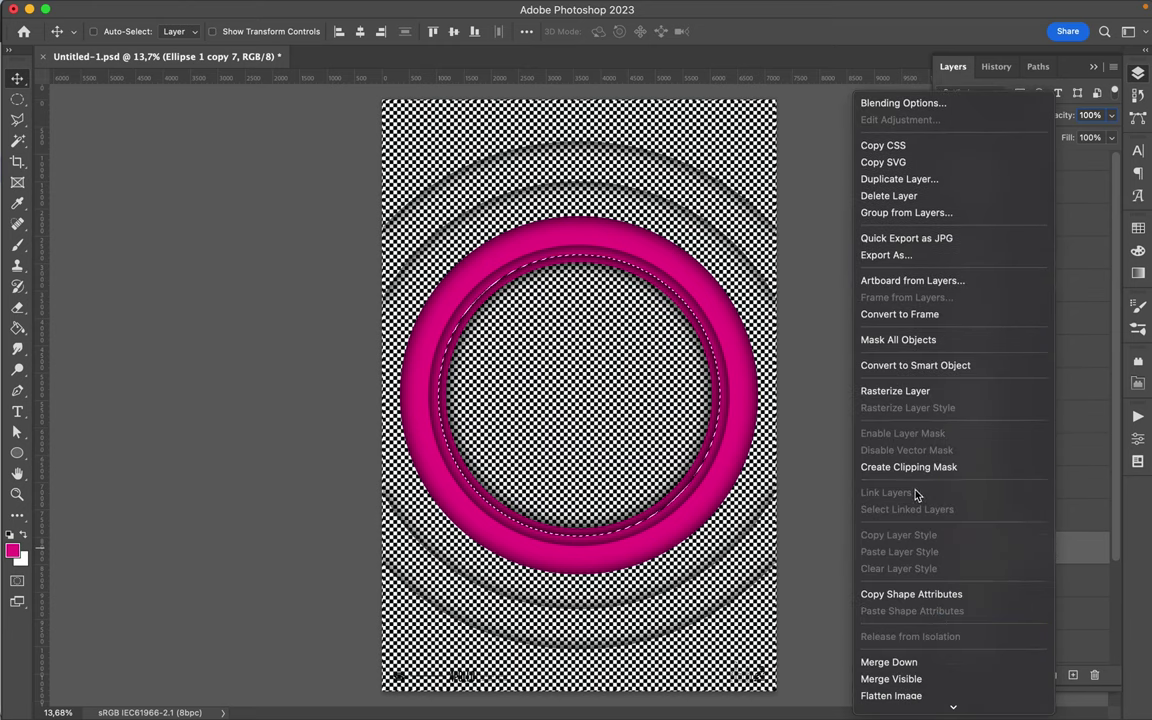
pyautogui.click(899, 395)
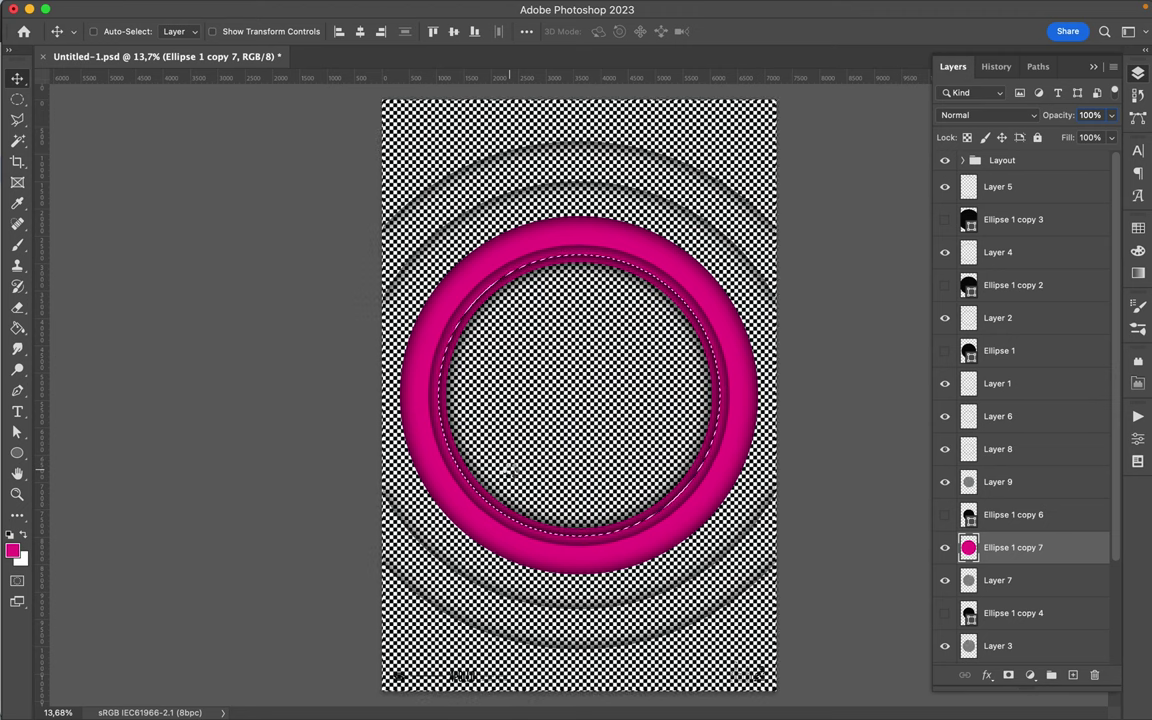
pyautogui.hotkey('ctrl', 'i')
pyautogui.press('m')
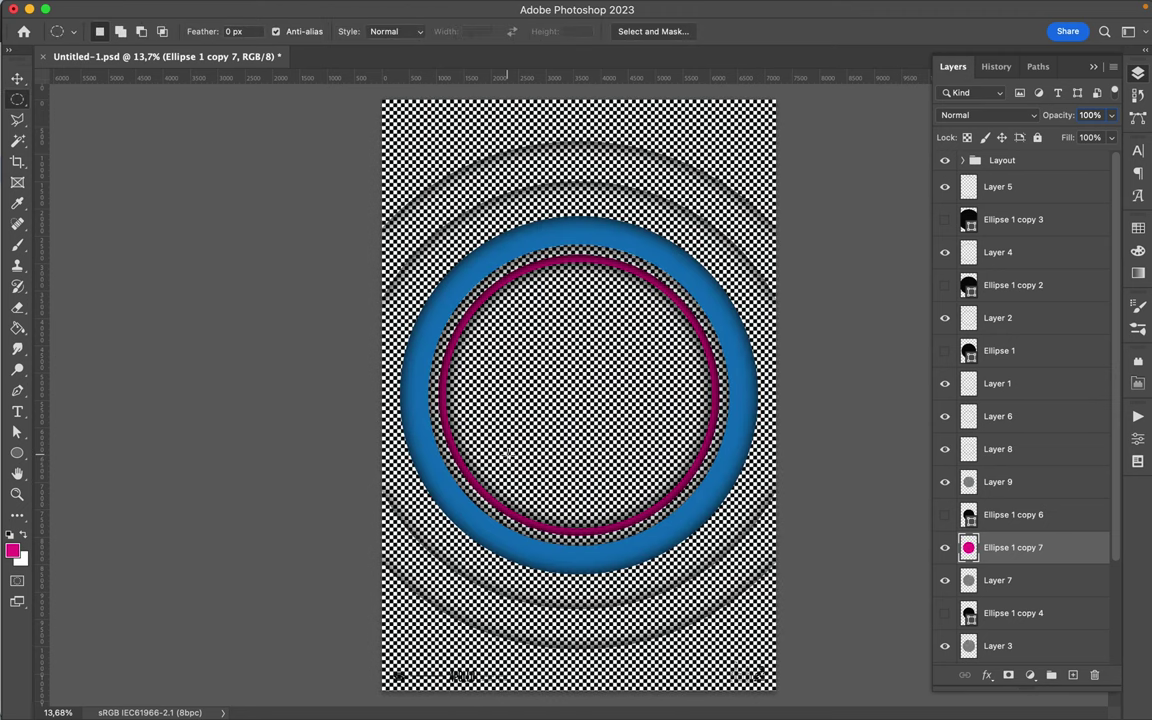
pyautogui.press('v')
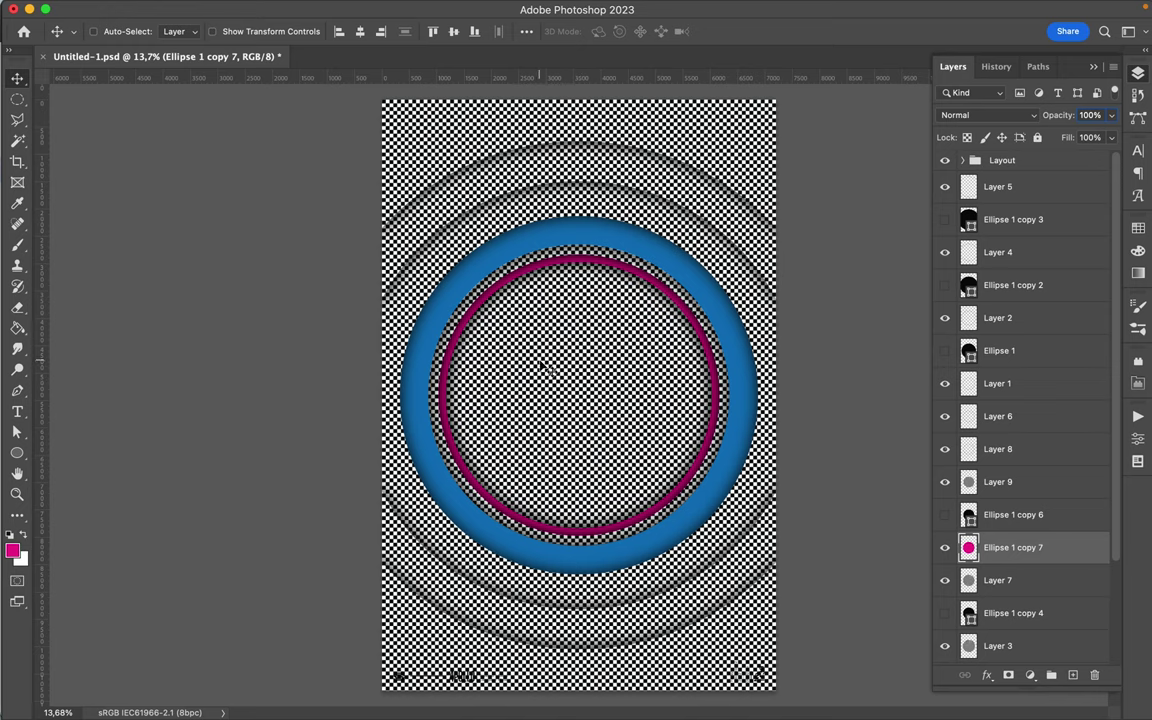
pyautogui.scroll(-5, 545, 435)
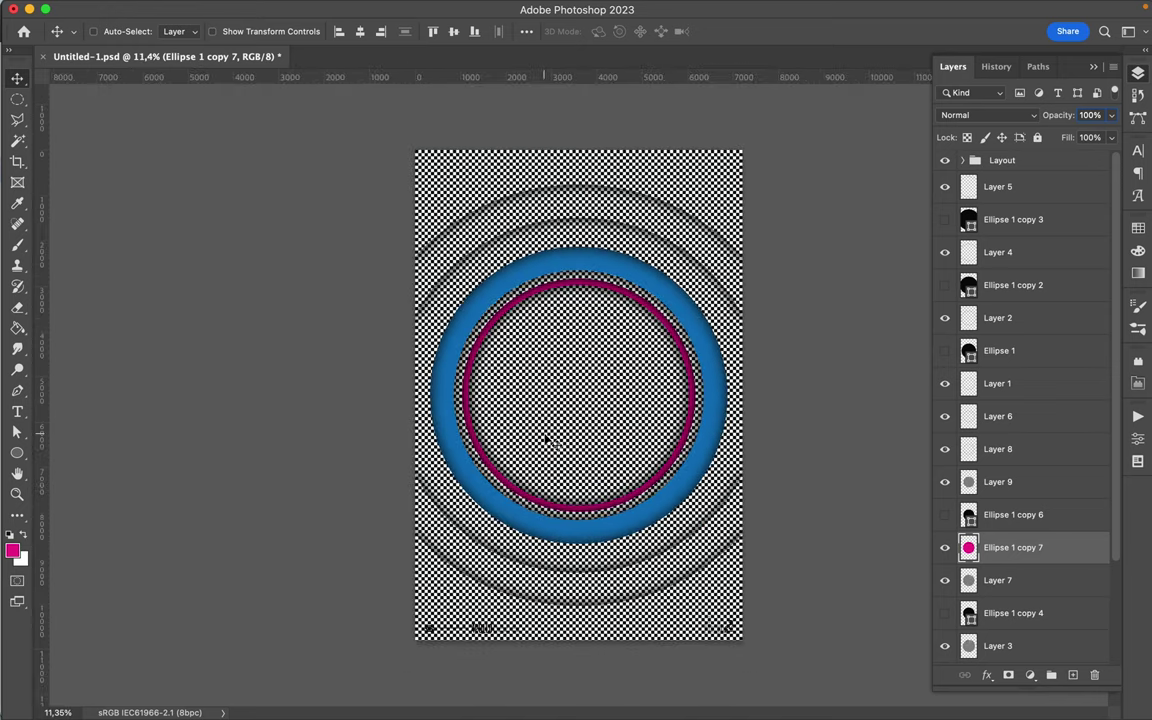
pyautogui.scroll(-3, 541, 452)
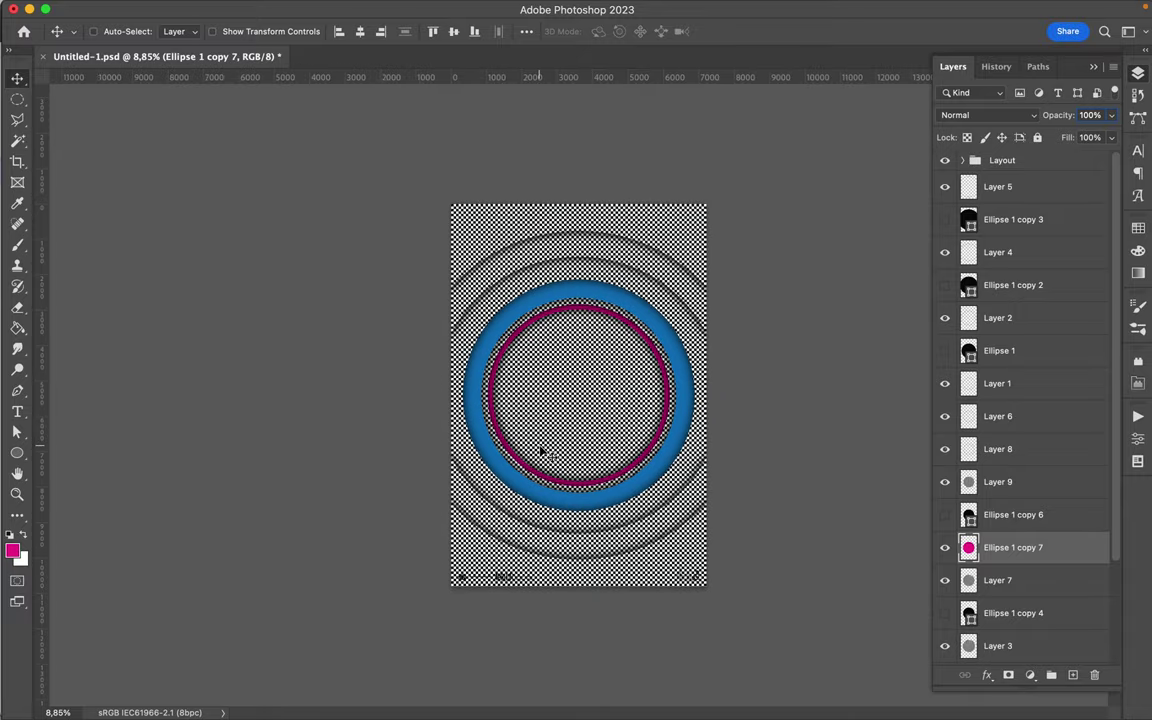
pyautogui.scroll(4, 541, 452)
pyautogui.scroll(2, 545, 455)
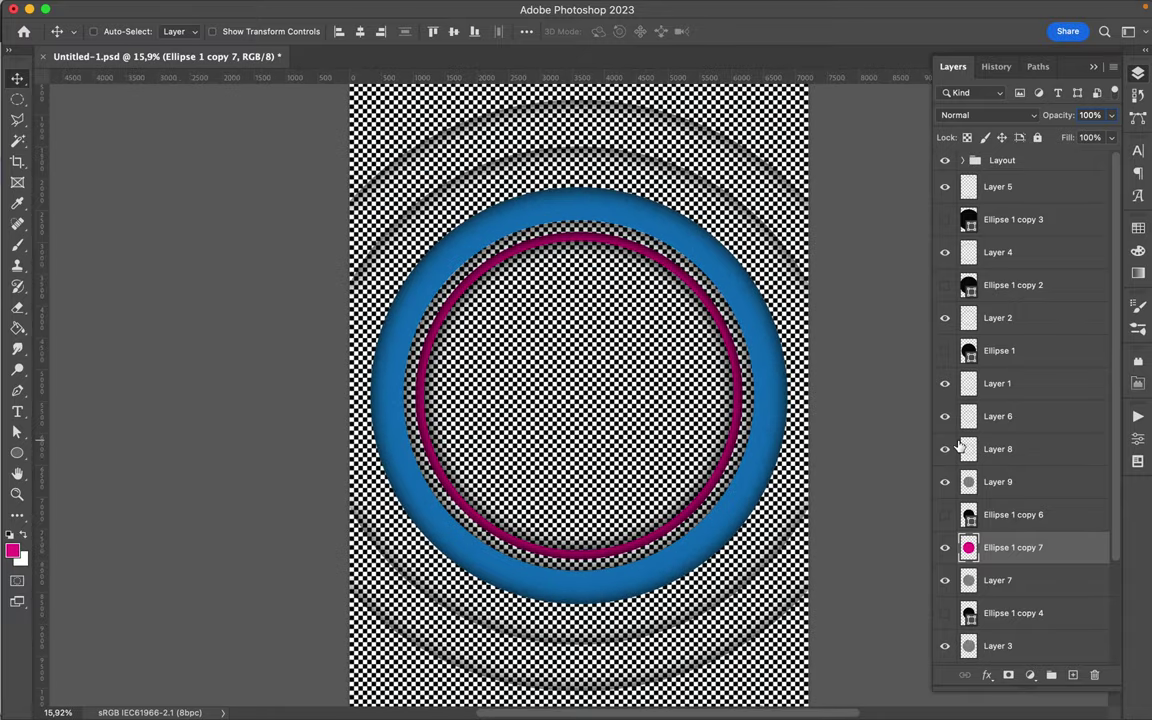
pyautogui.click(998, 518)
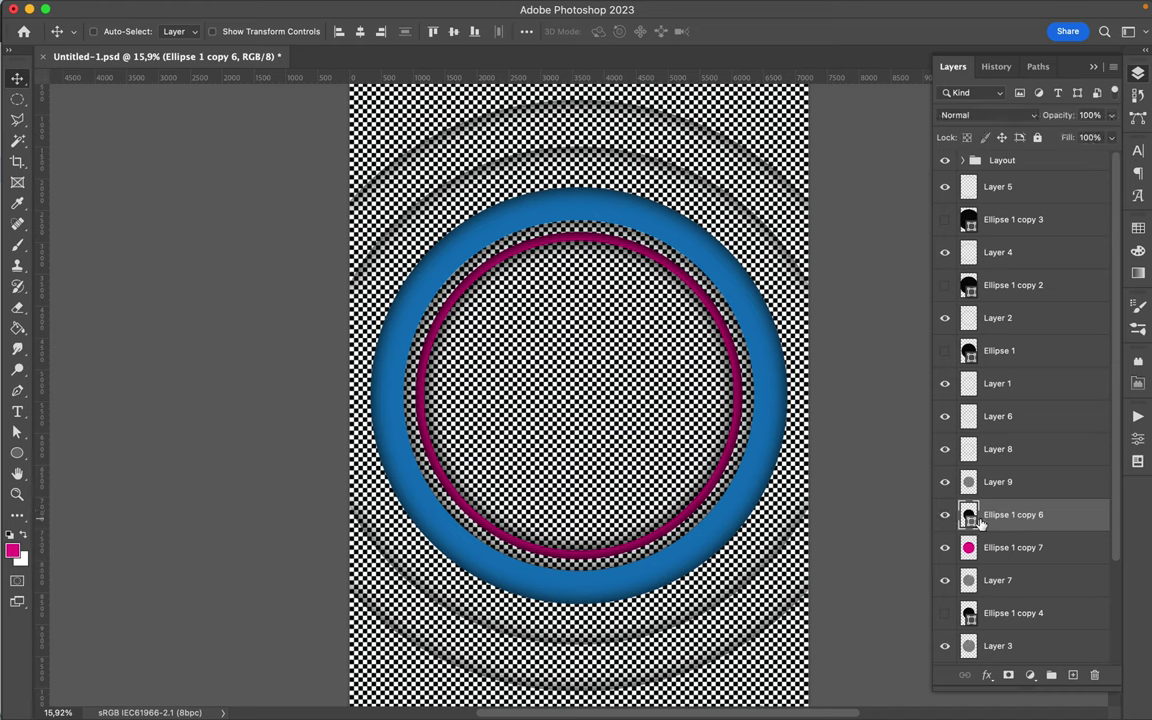
pyautogui.moveTo(1007, 520); pyautogui.dragTo(1005, 484)
pyautogui.press('super+t')
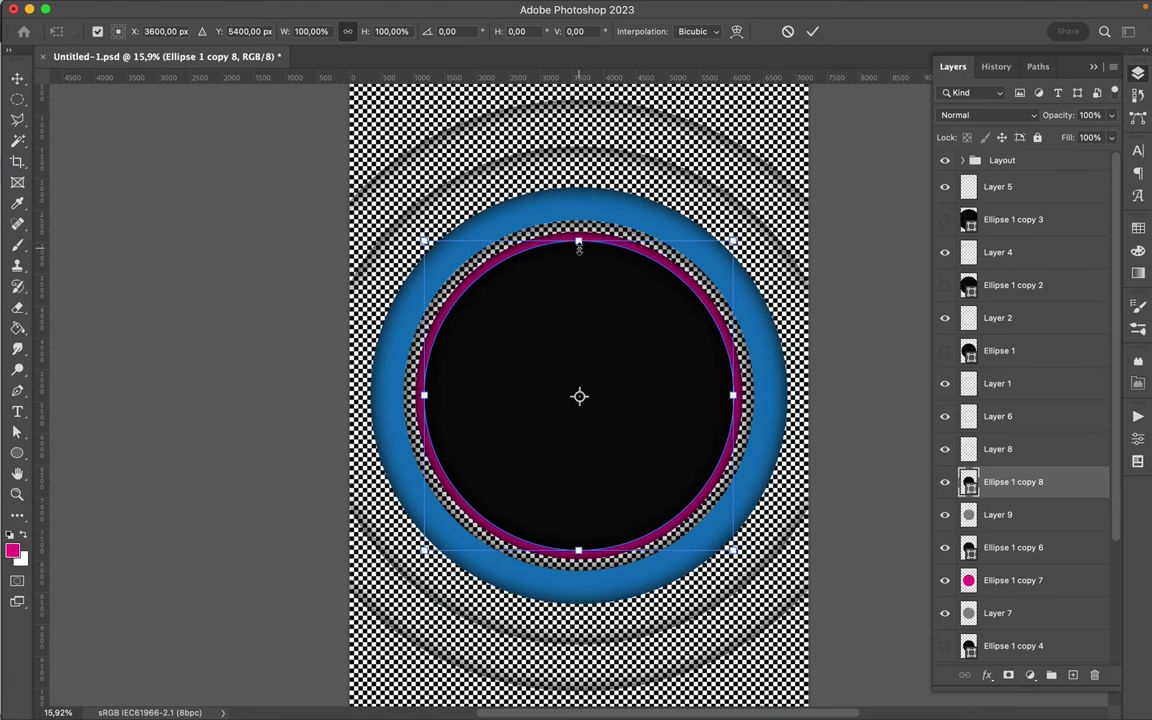
pyautogui.press('Escape')
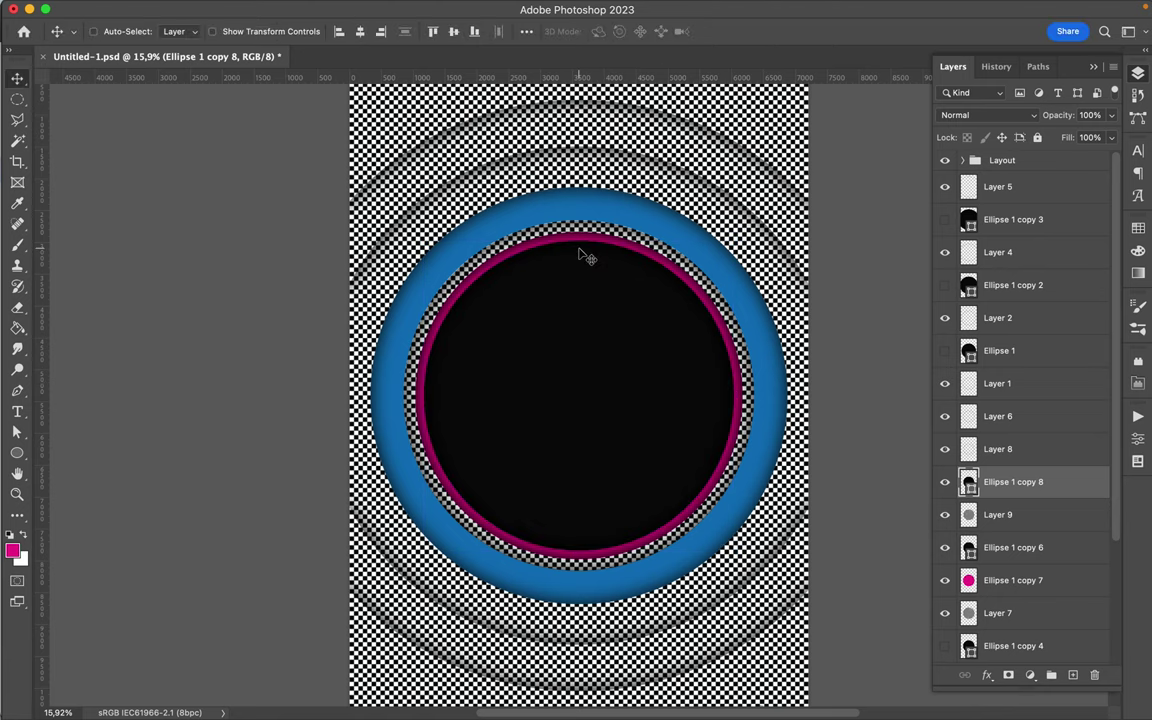
pyautogui.press('Delete')
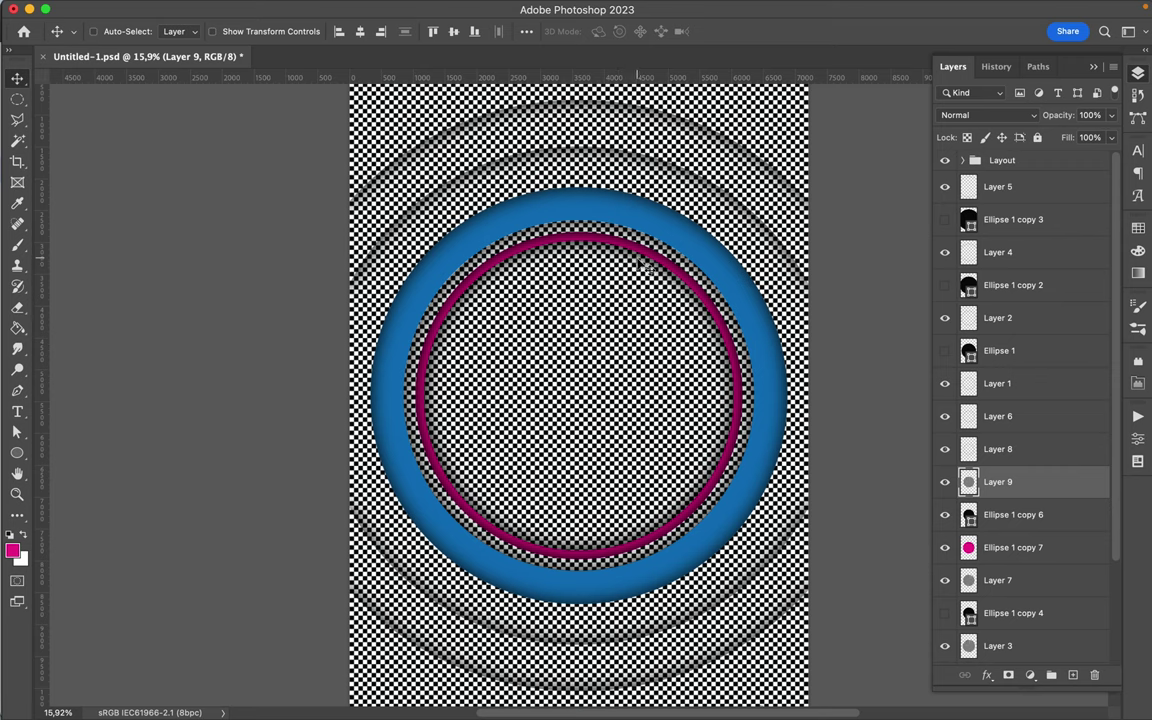
# Duplicate Layer 8 and Layer 9 together and shrink the copies to about 86% around the centre.
pyautogui.hotkey('alt', ']')
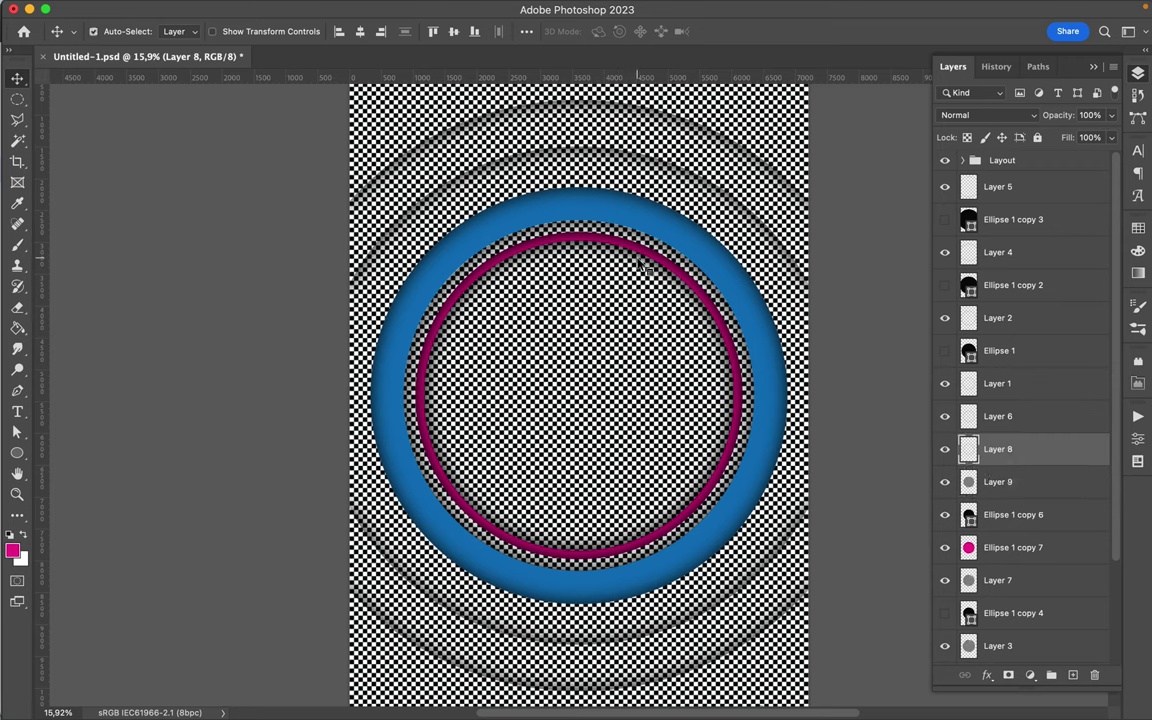
pyautogui.hotkey('alt', 'shift', '[')
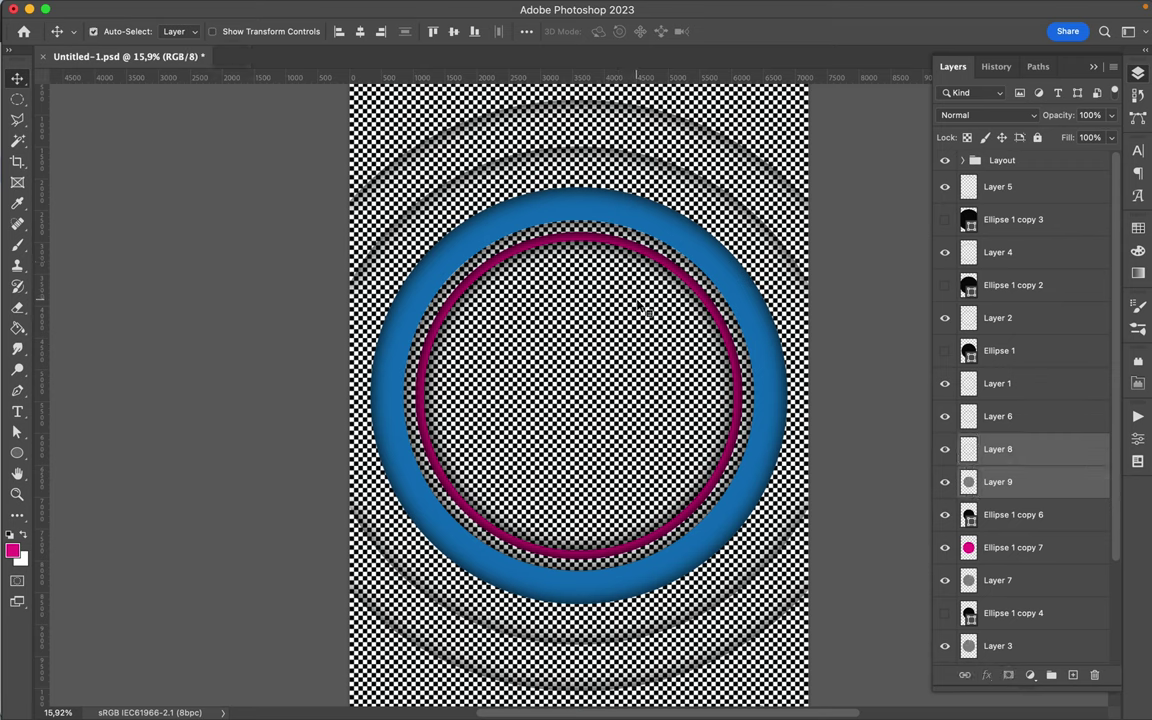
pyautogui.moveTo(1006, 449); pyautogui.dragTo(1010, 420)
pyautogui.press('super+t')
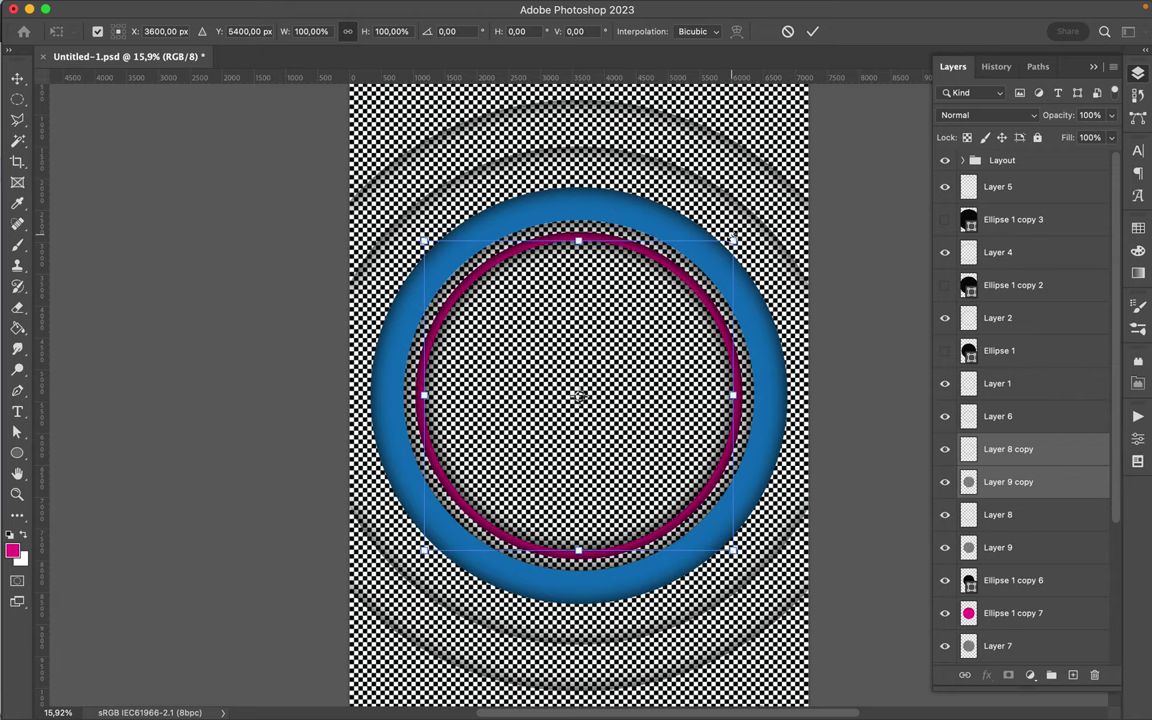
pyautogui.moveTo(733, 241); pyautogui.dragTo(719, 267)
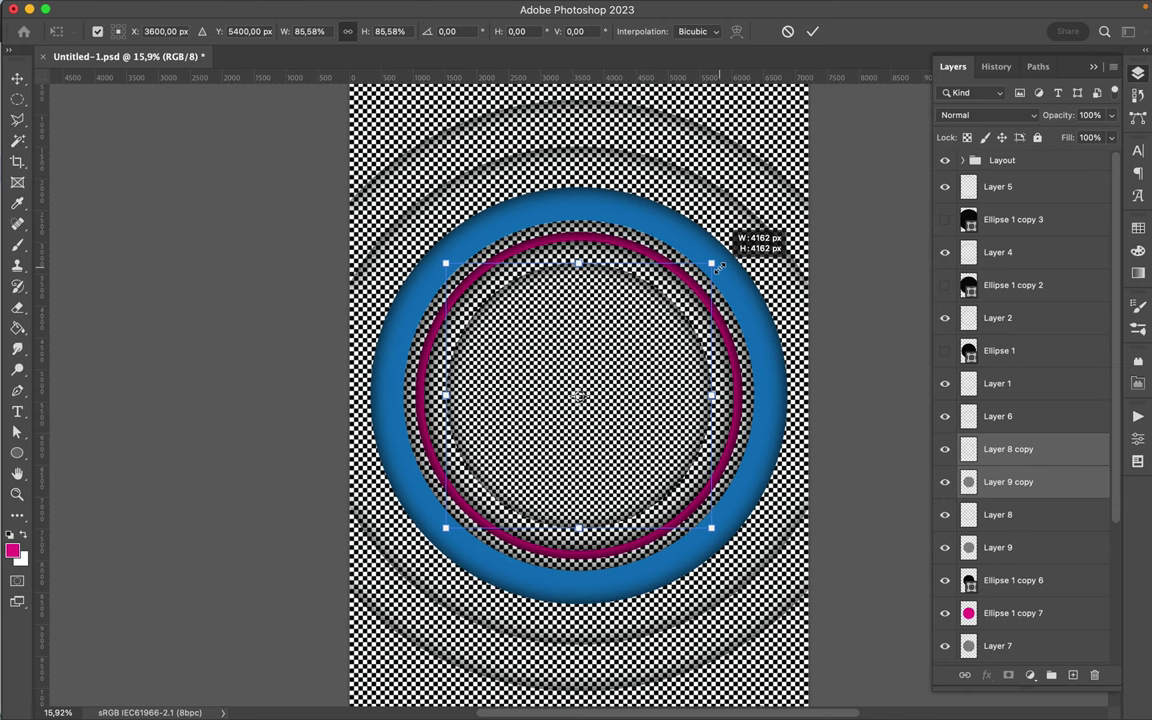
pyautogui.moveTo(719, 267); pyautogui.dragTo(719, 267)
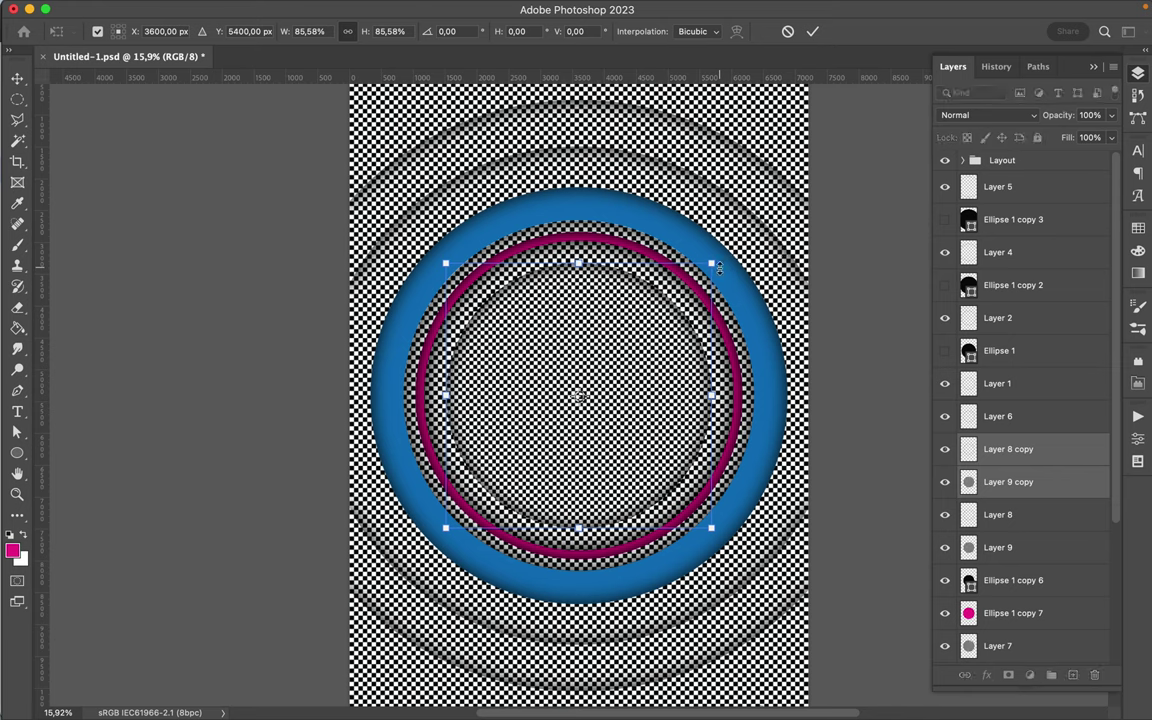
pyautogui.press('Return')
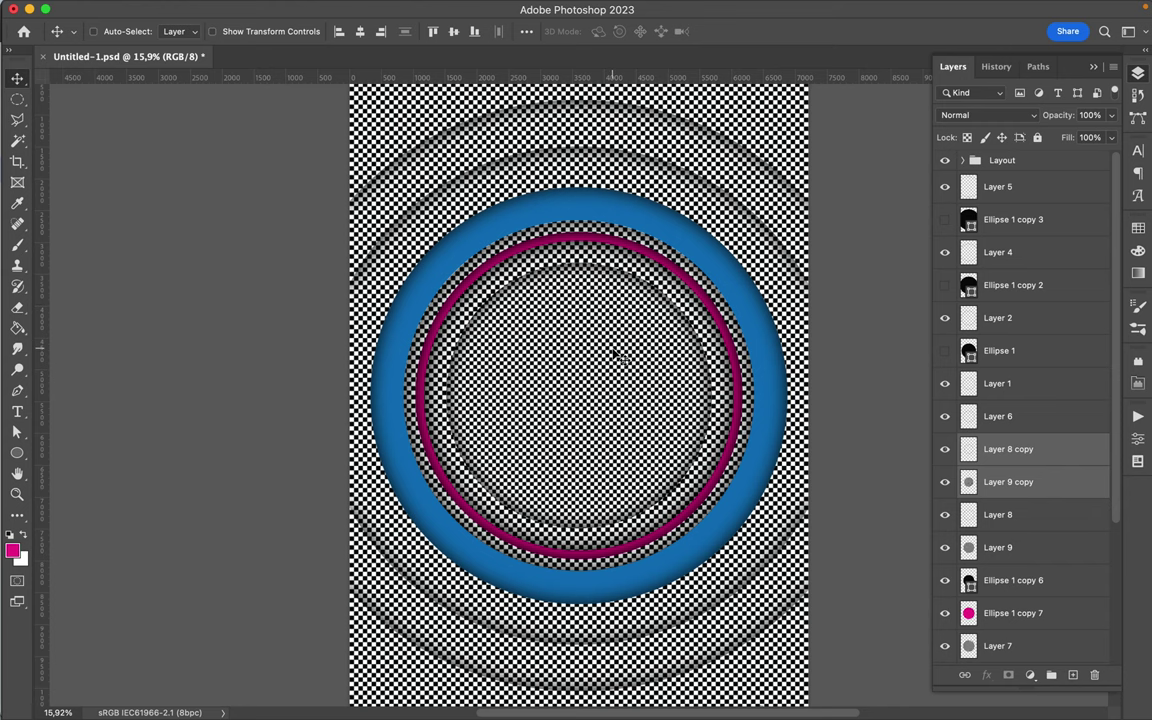
# Rotate the Layer 9 copy ring about 39° around the poster centre.
pyautogui.scroll(-1, 586, 257)
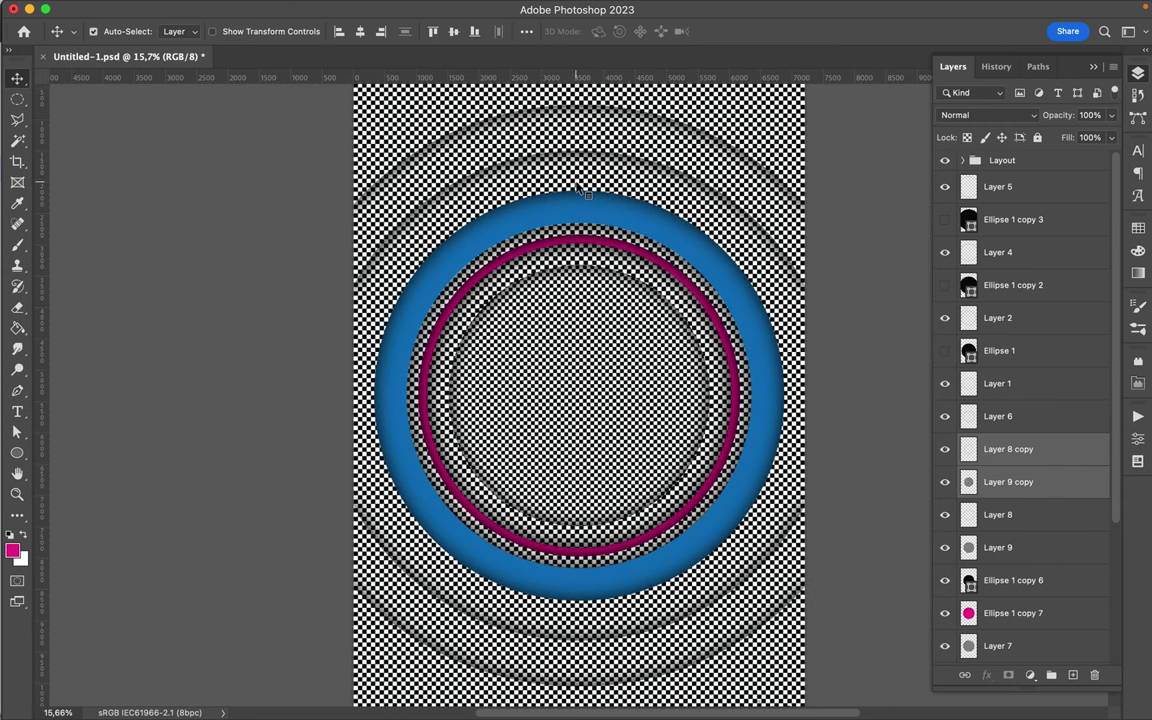
pyautogui.hotkey('alt', ',')
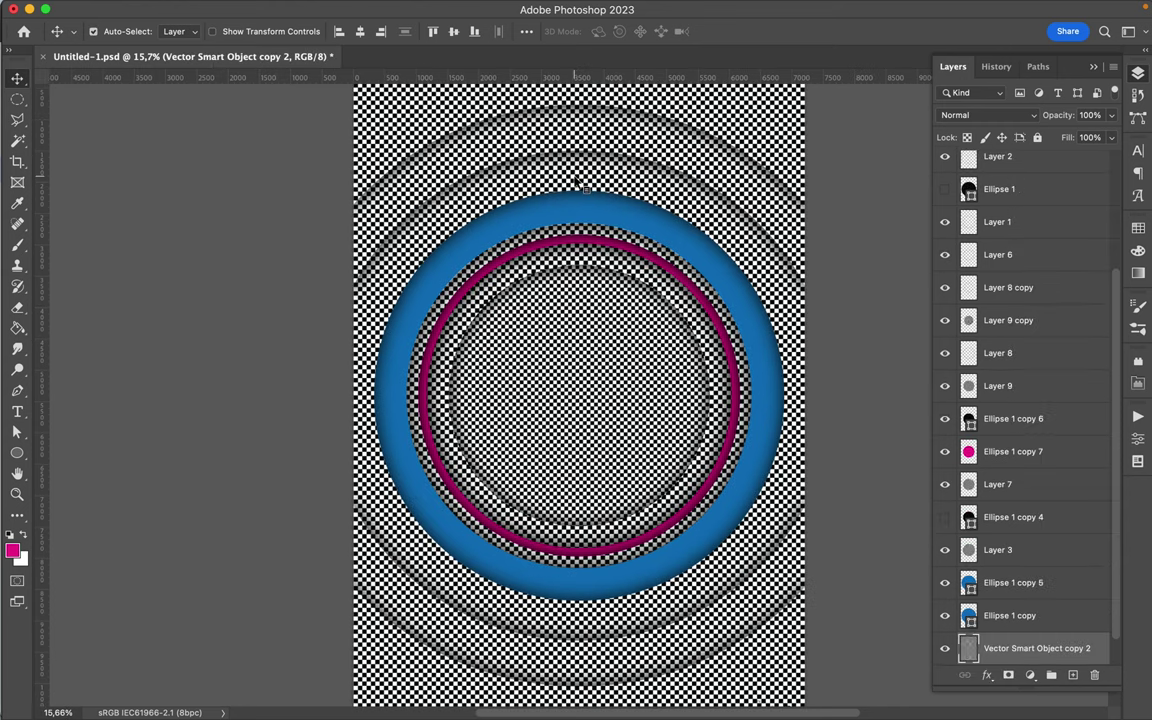
pyautogui.click(570, 338)
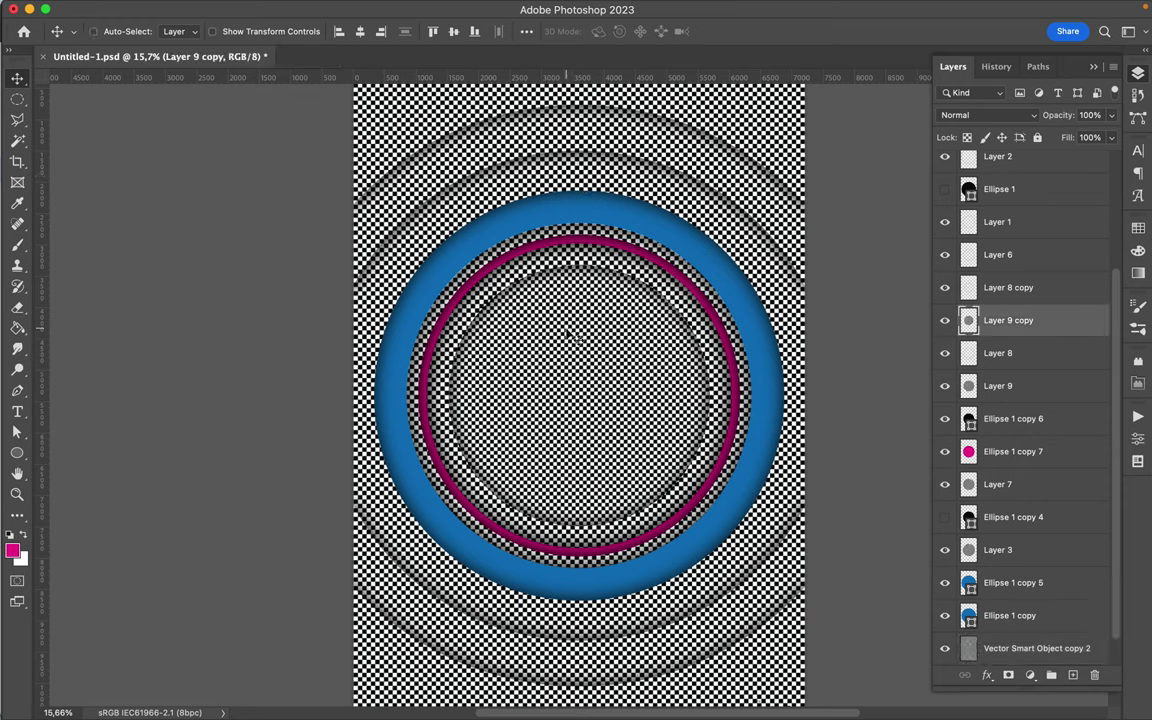
pyautogui.press('cmd+t')
pyautogui.moveTo(450, 215); pyautogui.dragTo(560, 213)
pyautogui.press('Return')
# Rotate the inner circle layer a further 30° clockwise.
pyautogui.scroll(-1, 570, 225)
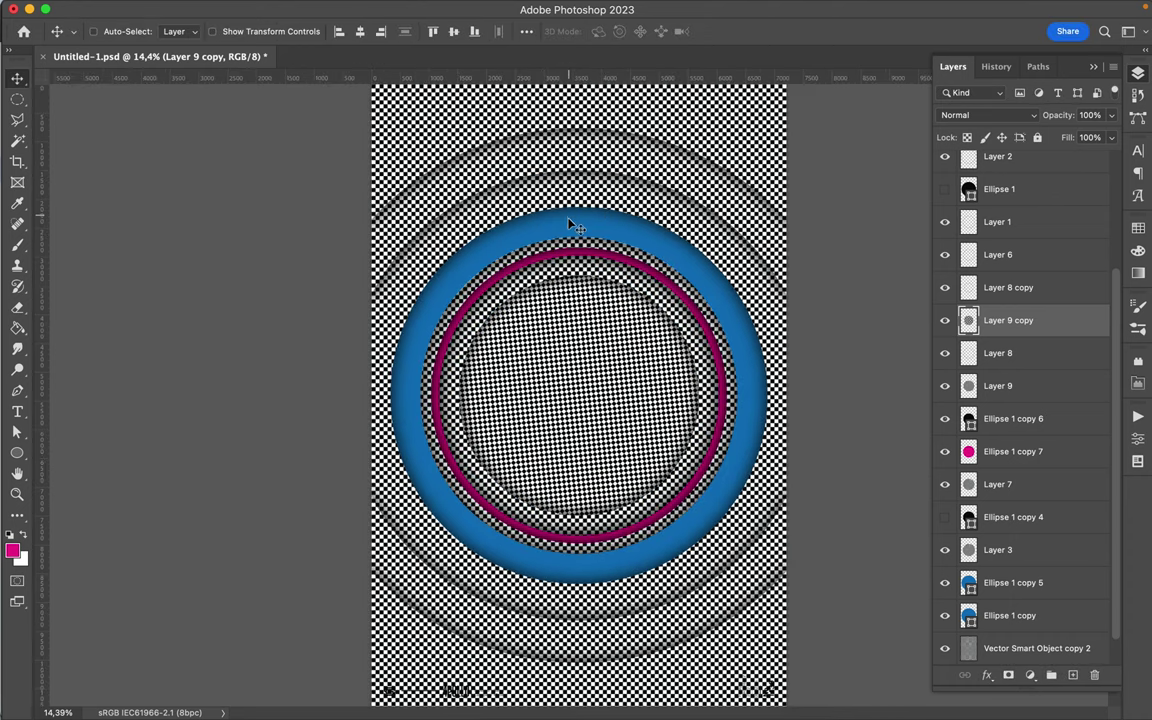
pyautogui.scroll(-1, 566, 235)
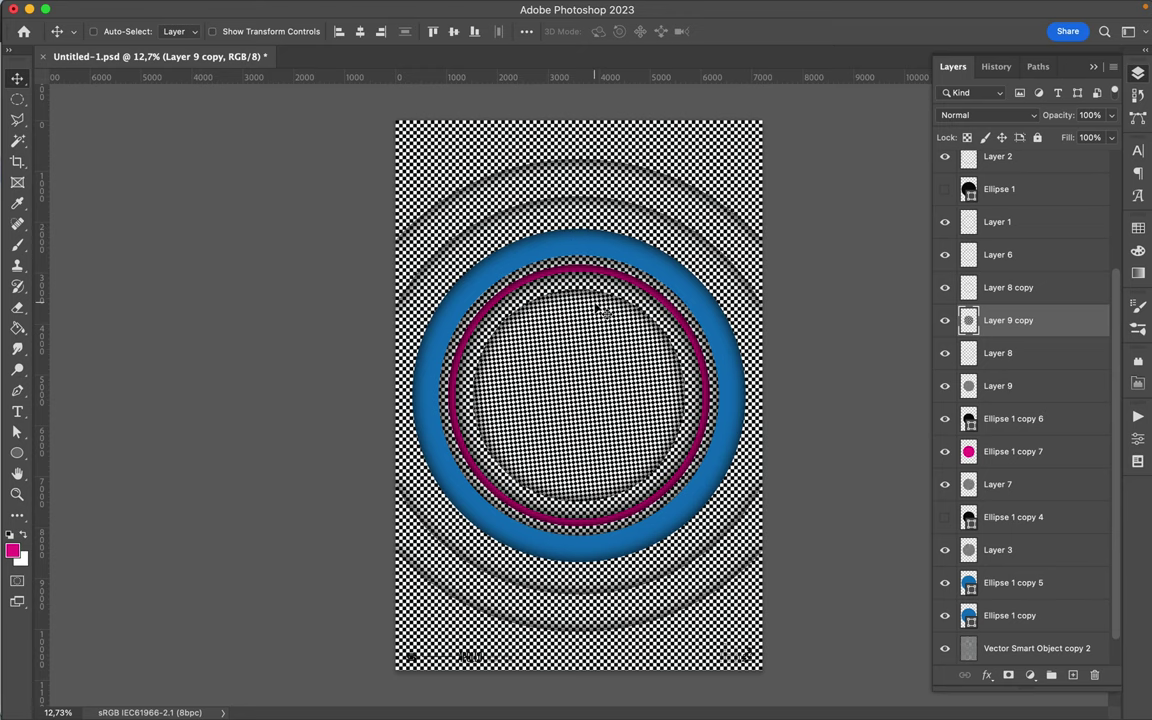
pyautogui.scroll(3, 597, 308)
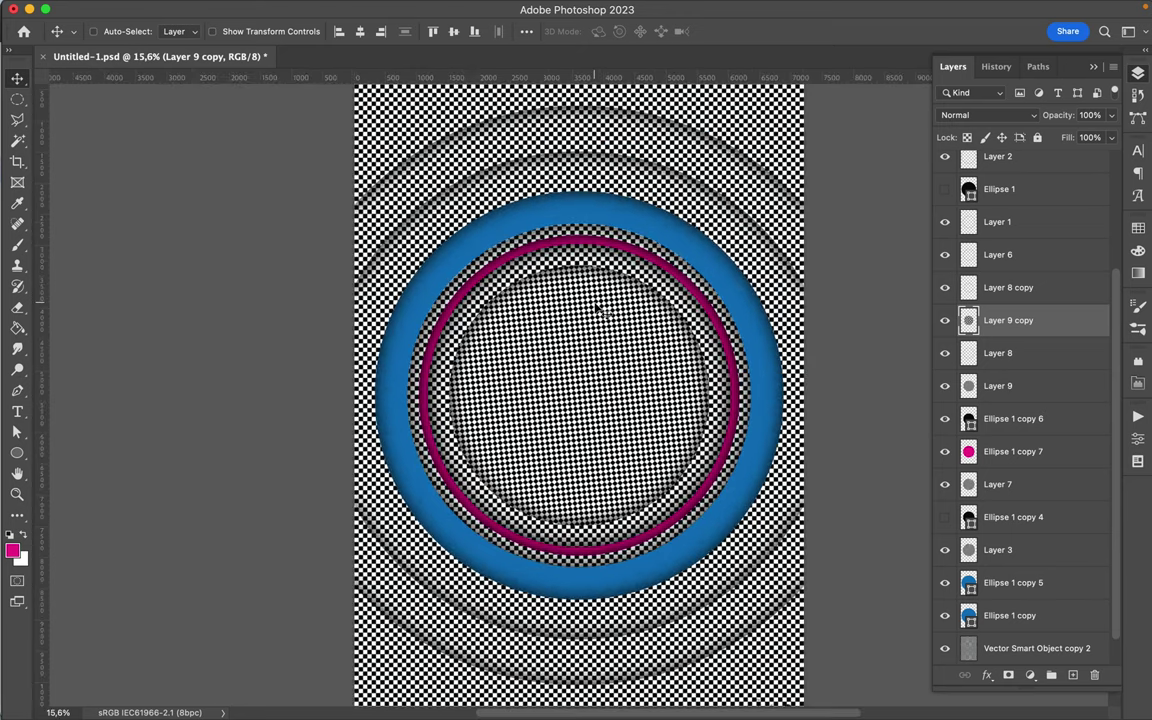
pyautogui.press('super')
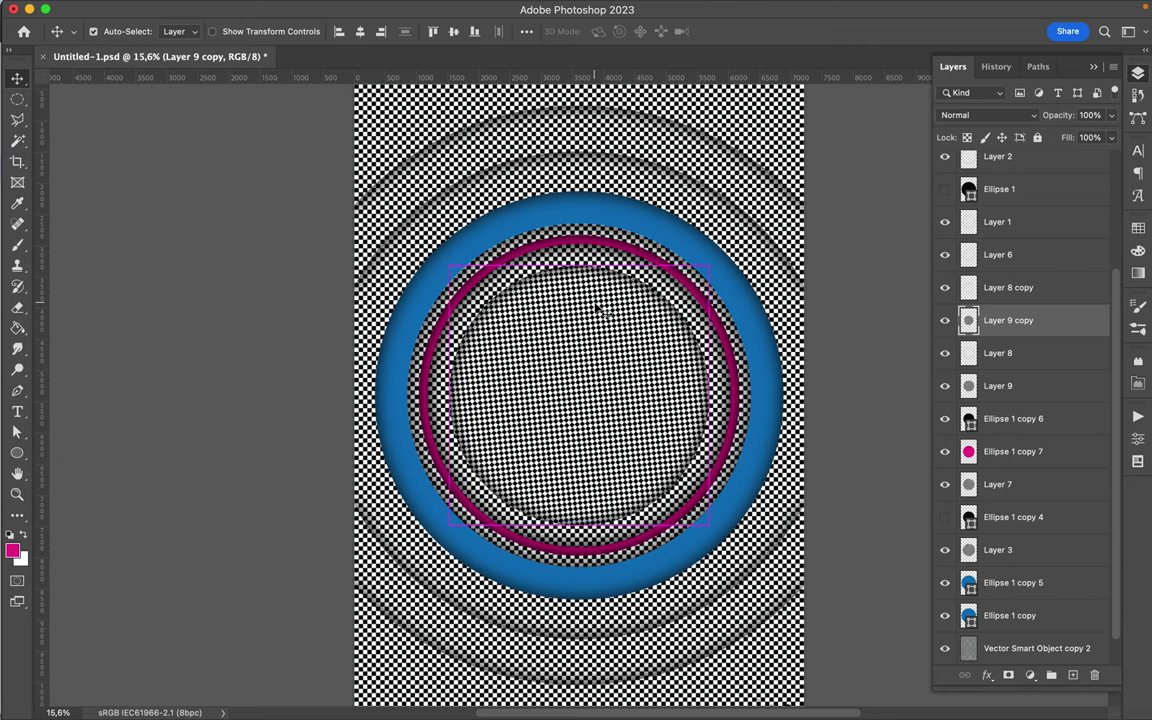
pyautogui.press('super+t')
pyautogui.moveTo(477, 230); pyautogui.dragTo(629, 212)
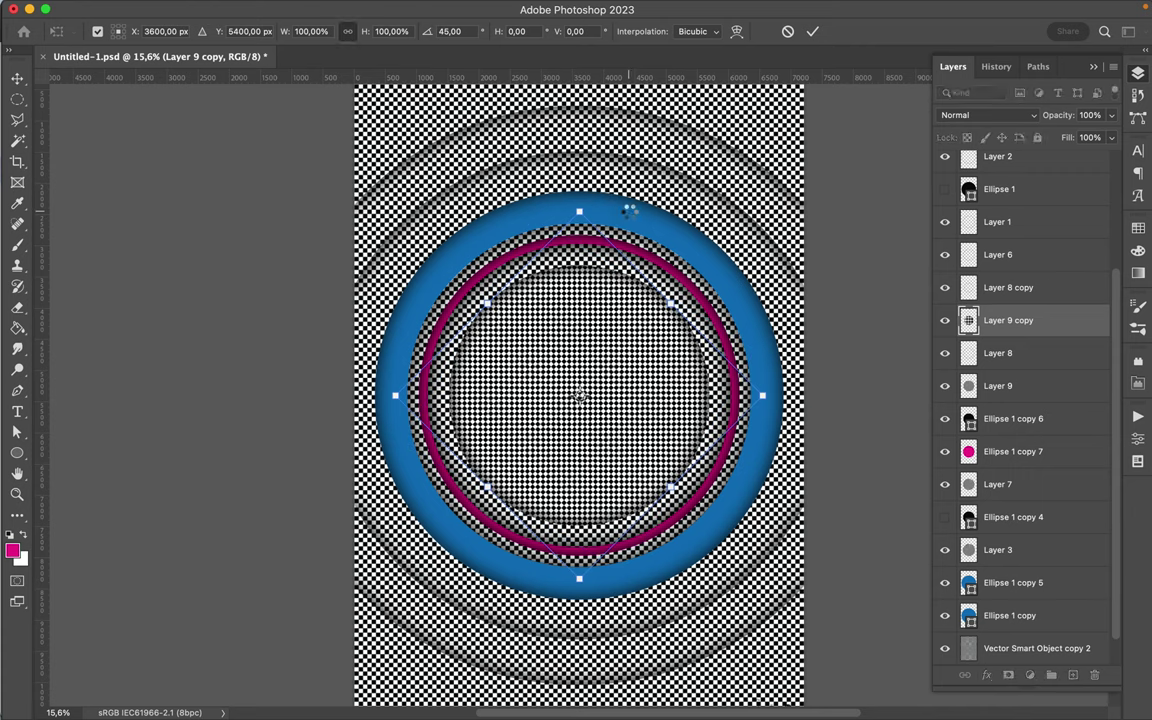
pyautogui.press('Return')
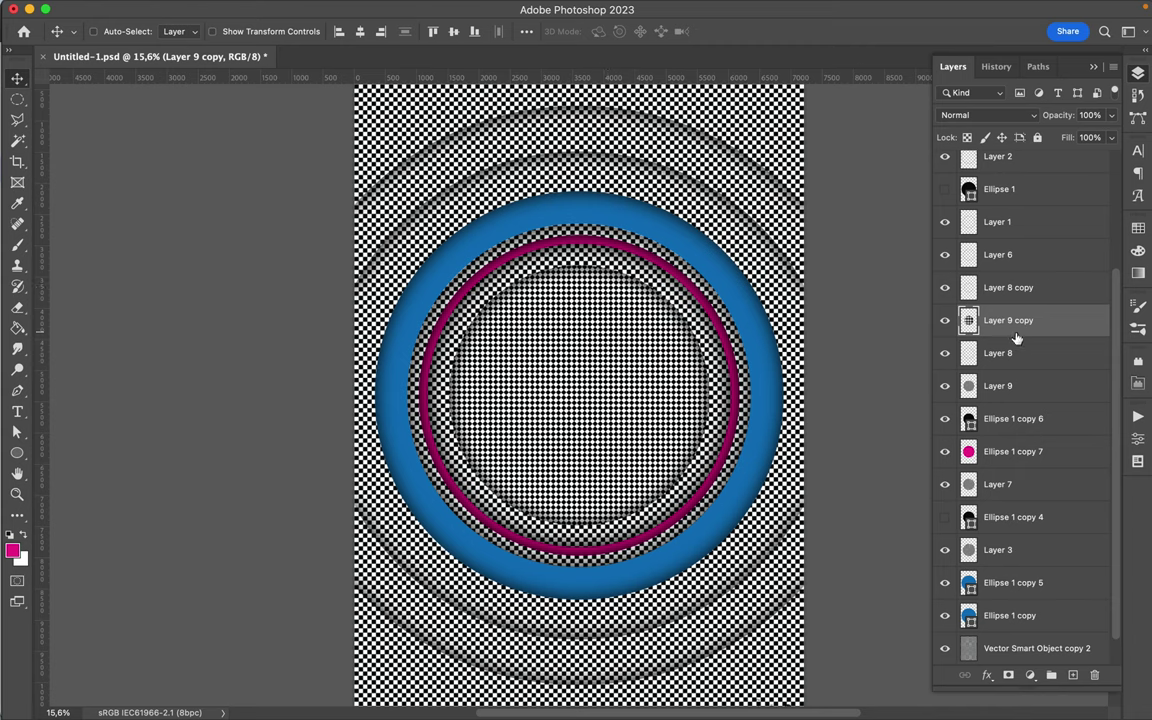
pyautogui.click(1015, 350)
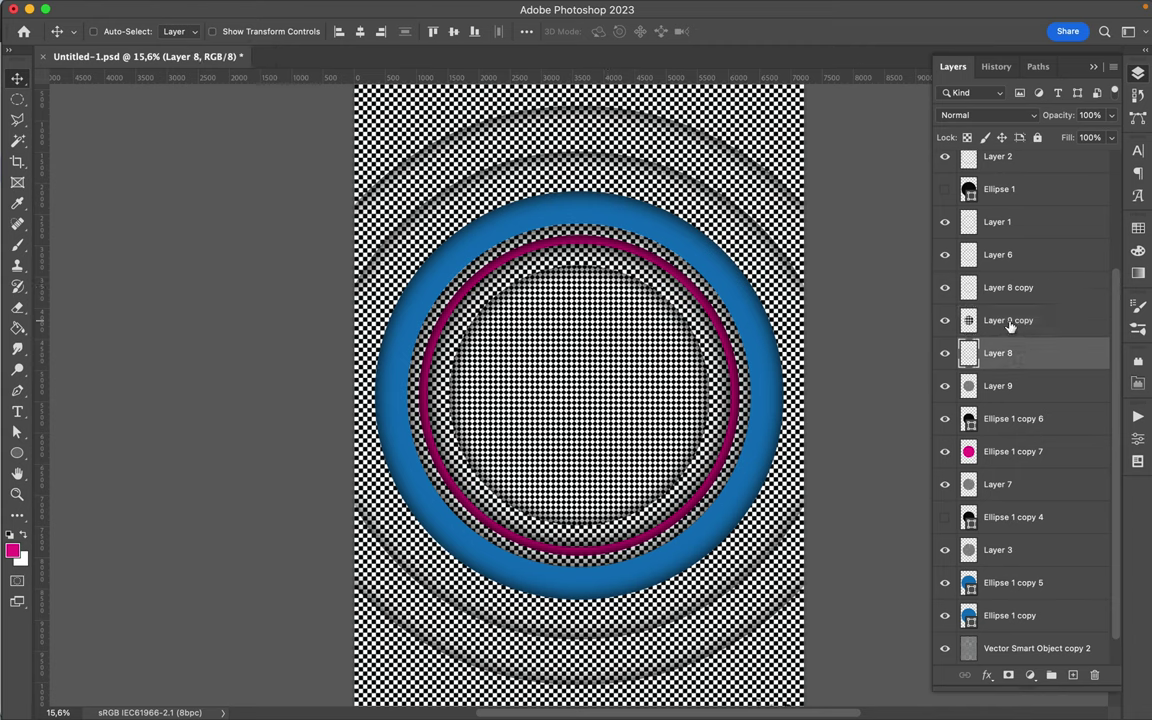
# Duplicate Layer 8 and Layer 9 copy and shrink the new pair to about 71% toward the centre.
pyautogui.keyDown('shift'); pyautogui.click(1010, 322); pyautogui.keyUp('shift')
pyautogui.moveTo(1010, 322); pyautogui.dragTo(1008, 292)
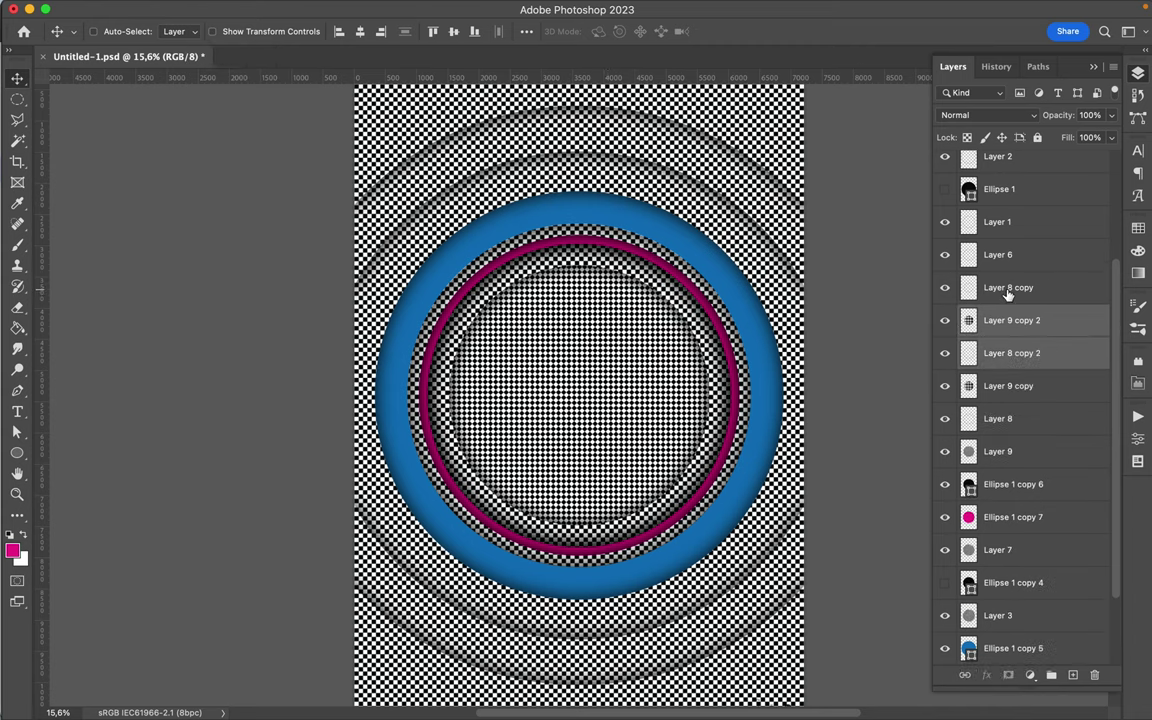
pyautogui.press('super+t')
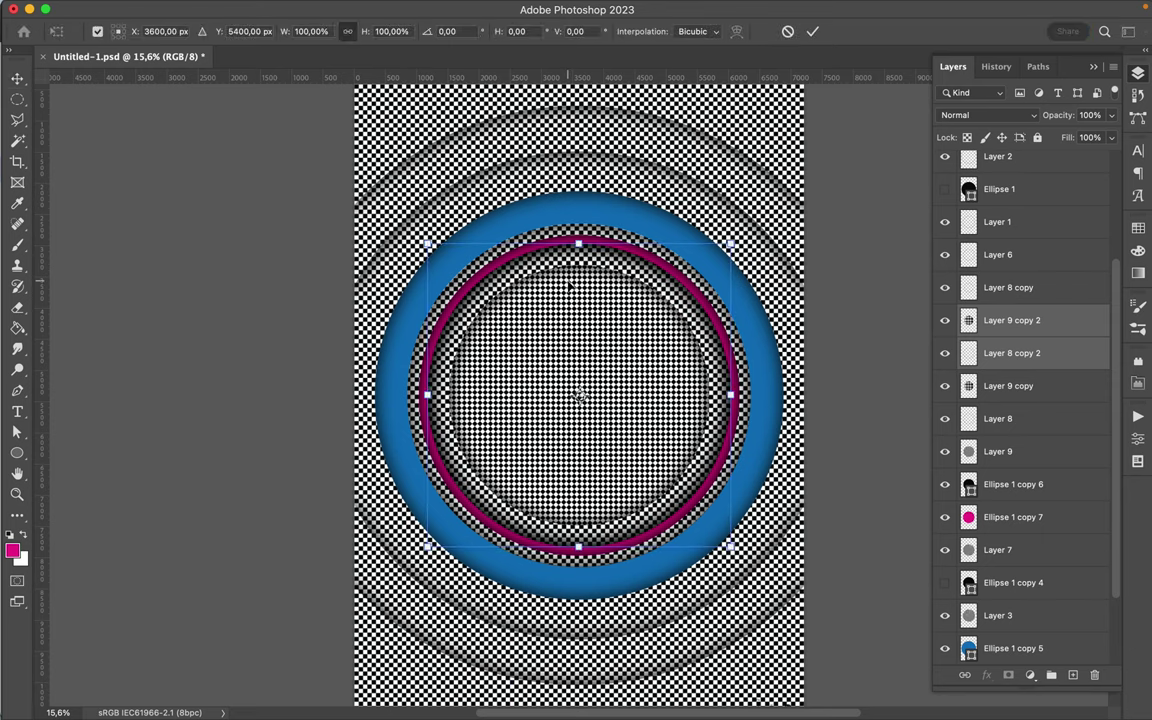
pyautogui.moveTo(427, 243); pyautogui.dragTo(471, 288)
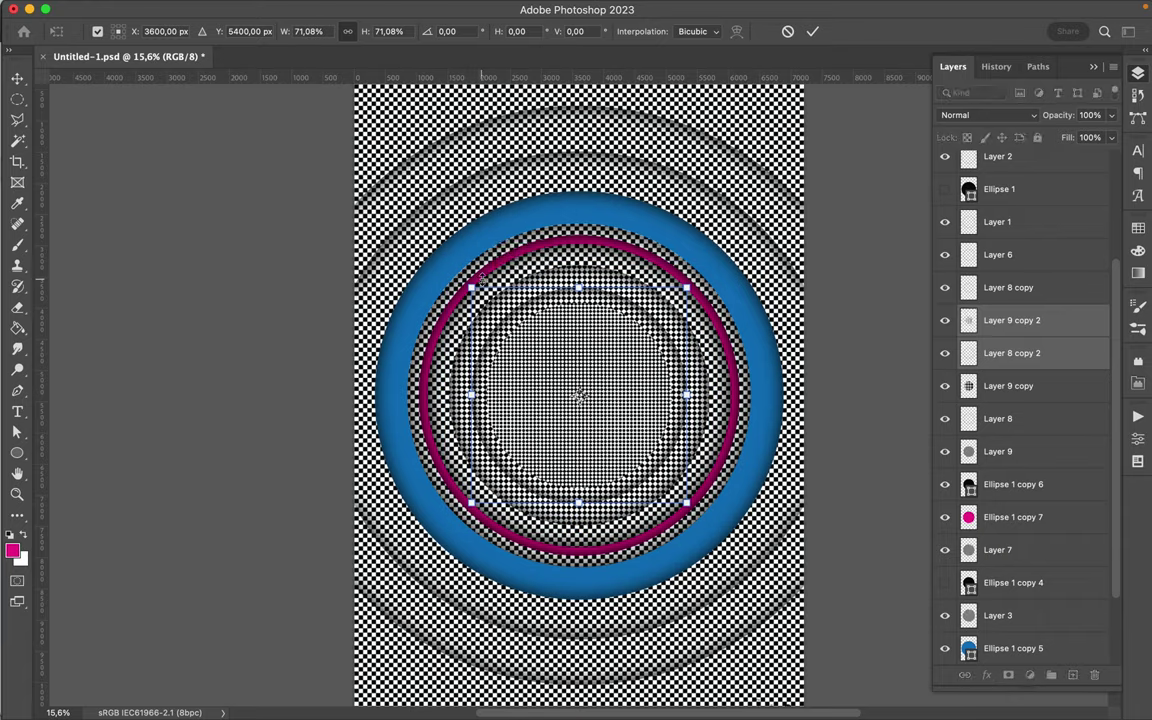
pyautogui.press('Return')
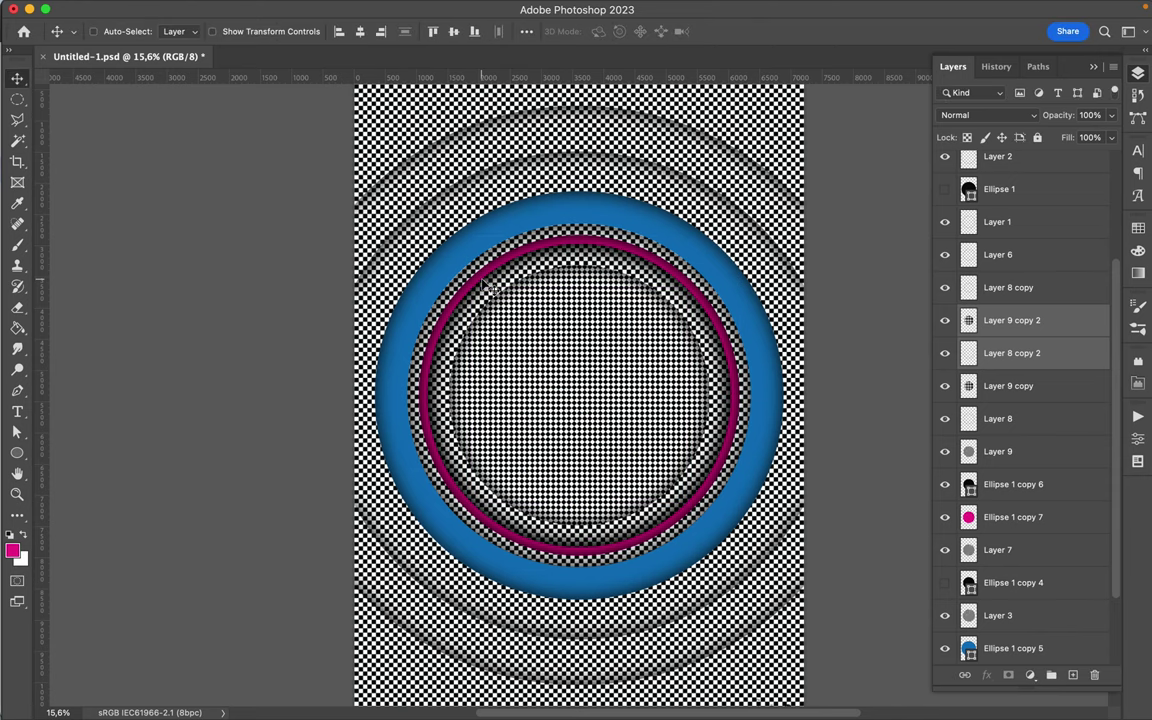
pyautogui.click(998, 343)
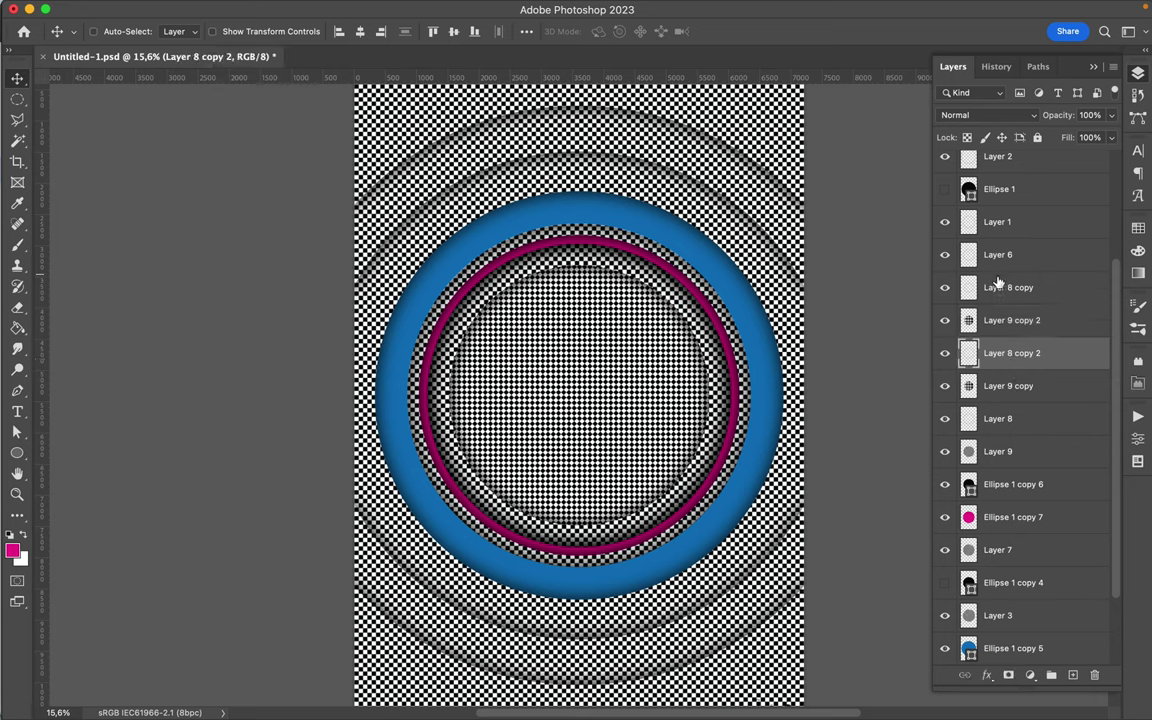
# Duplicate the four shadow ring layers, scaling the copies to about 78% and rotating them −30°.
pyautogui.click(990, 288)
pyautogui.keyDown('shift'); pyautogui.click(996, 388); pyautogui.keyUp('shift')
pyautogui.moveTo(997, 357); pyautogui.dragTo(999, 281)
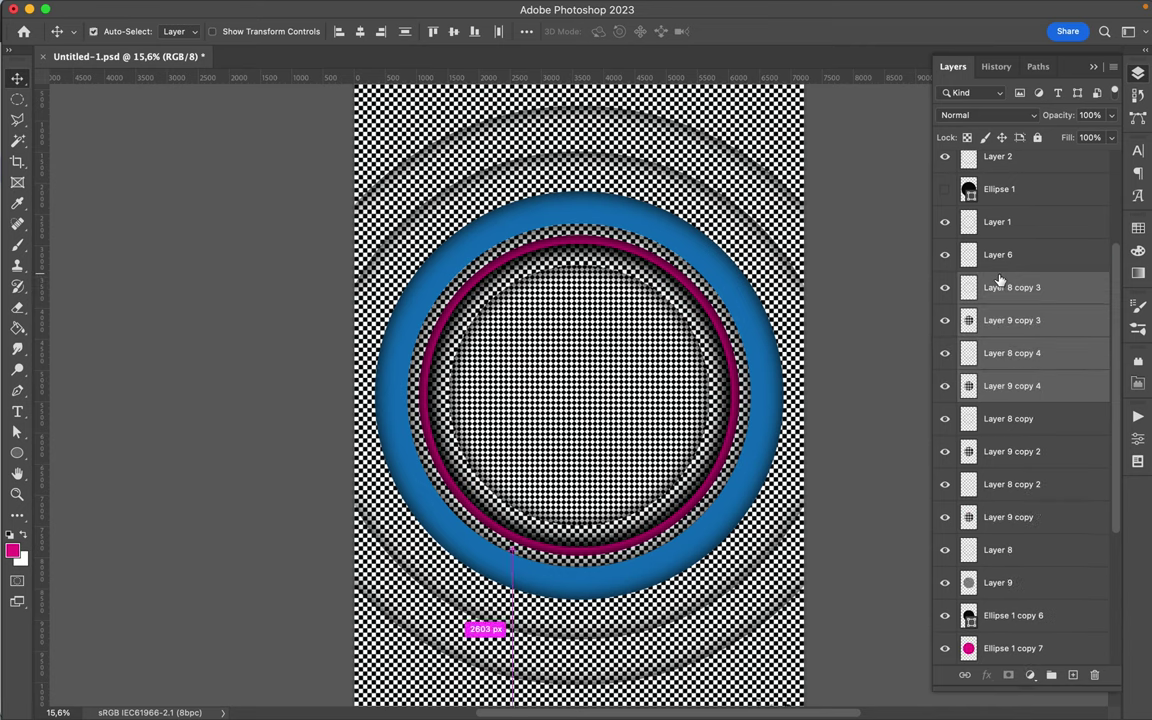
pyautogui.press('super+t')
pyautogui.moveTo(578, 243); pyautogui.dragTo(578, 280)
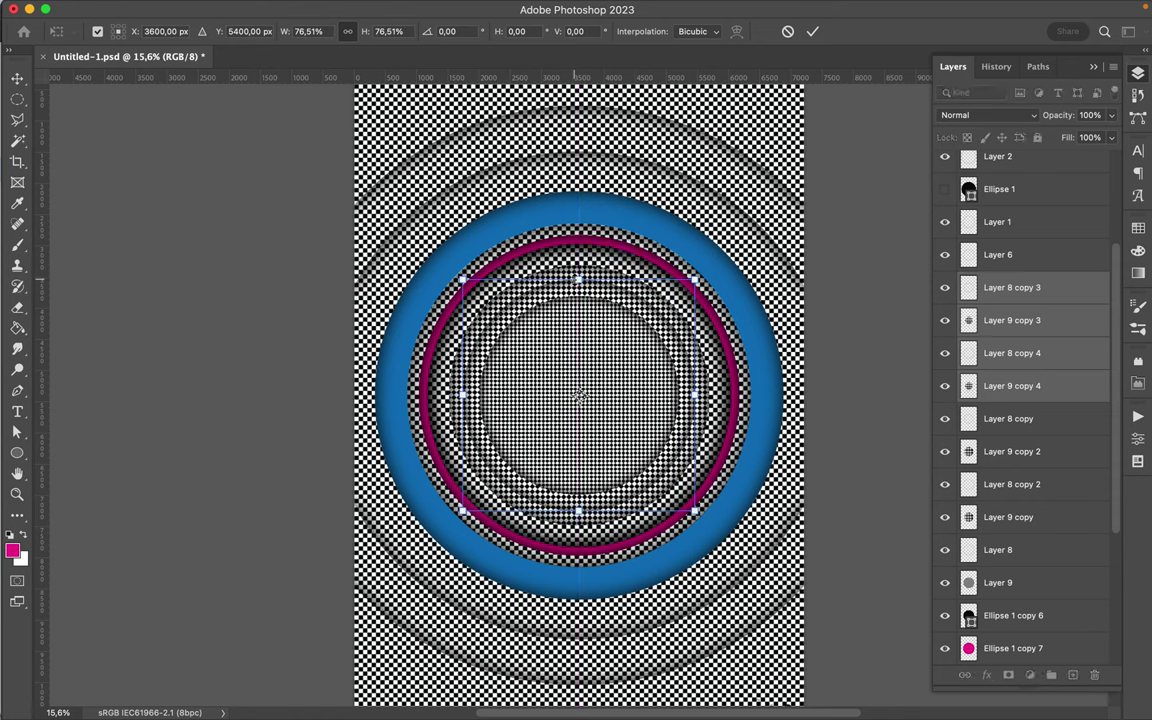
pyautogui.moveTo(413, 233); pyautogui.dragTo(458, 492)
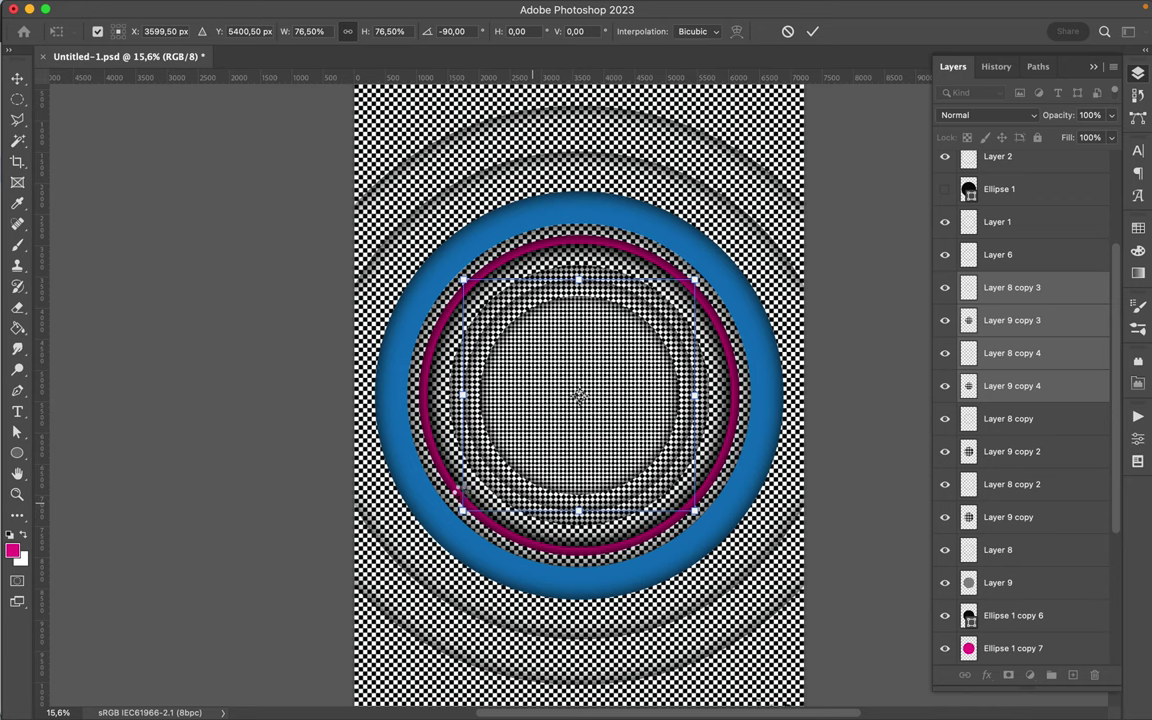
pyautogui.press('Return')
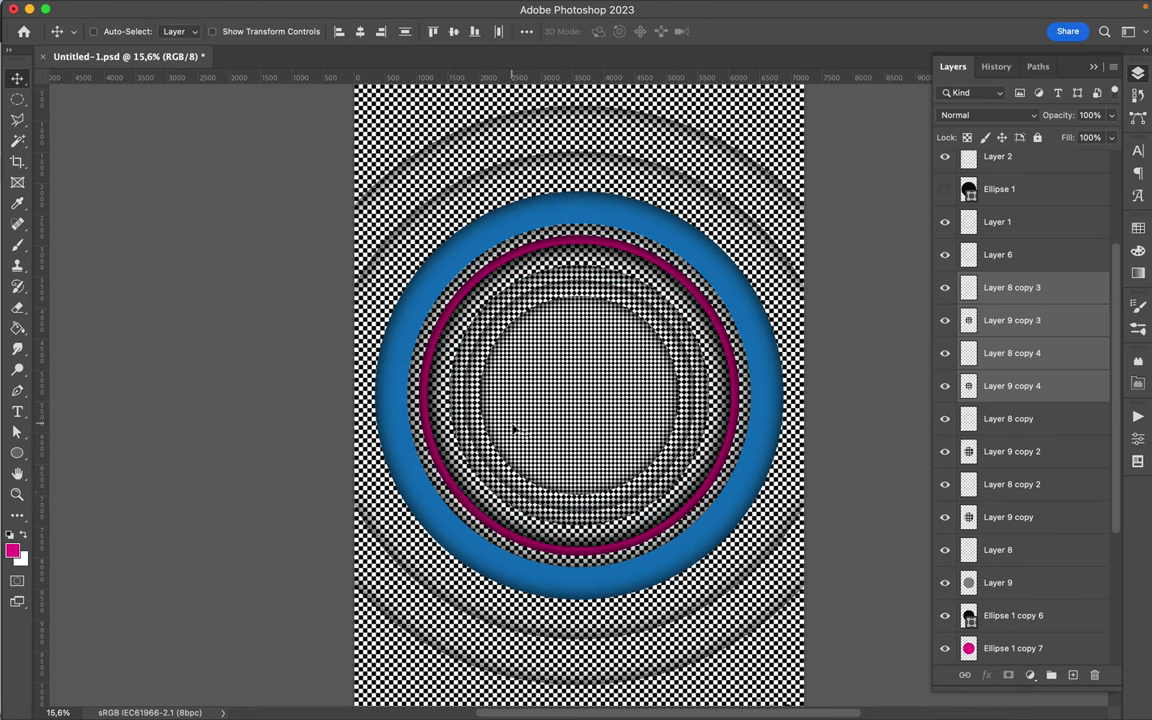
# Shrink the new ring copies slightly further, to about 81%.
pyautogui.press('super+t')
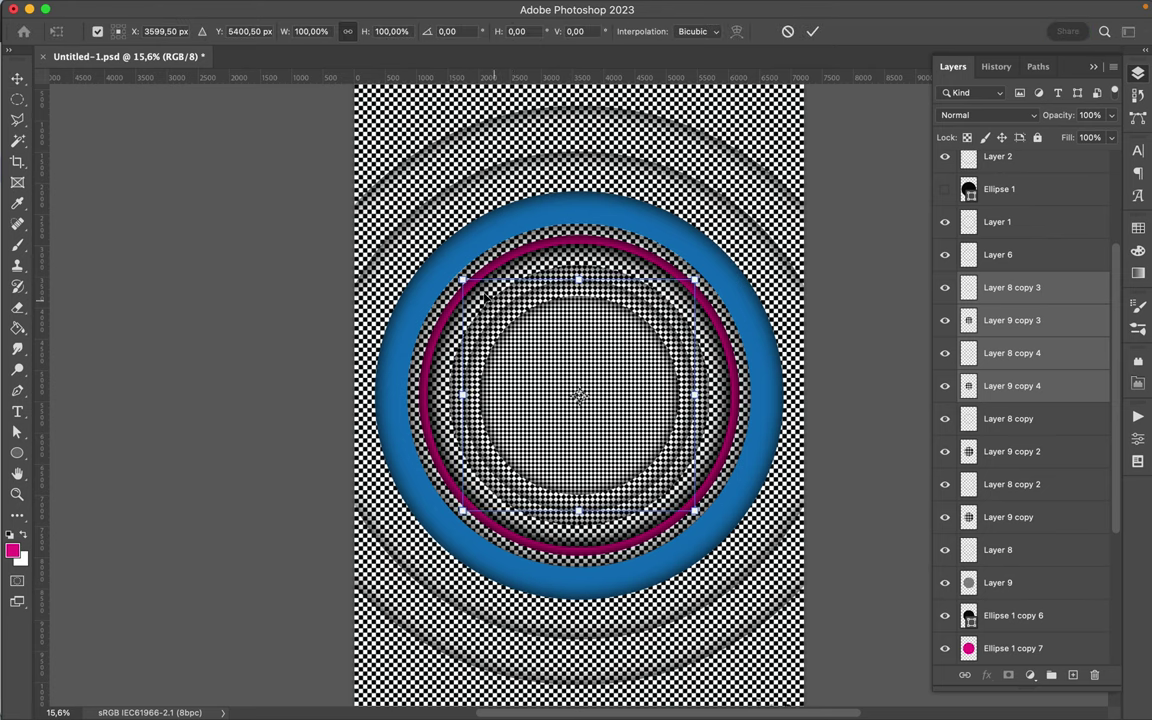
pyautogui.moveTo(462, 280); pyautogui.dragTo(484, 300)
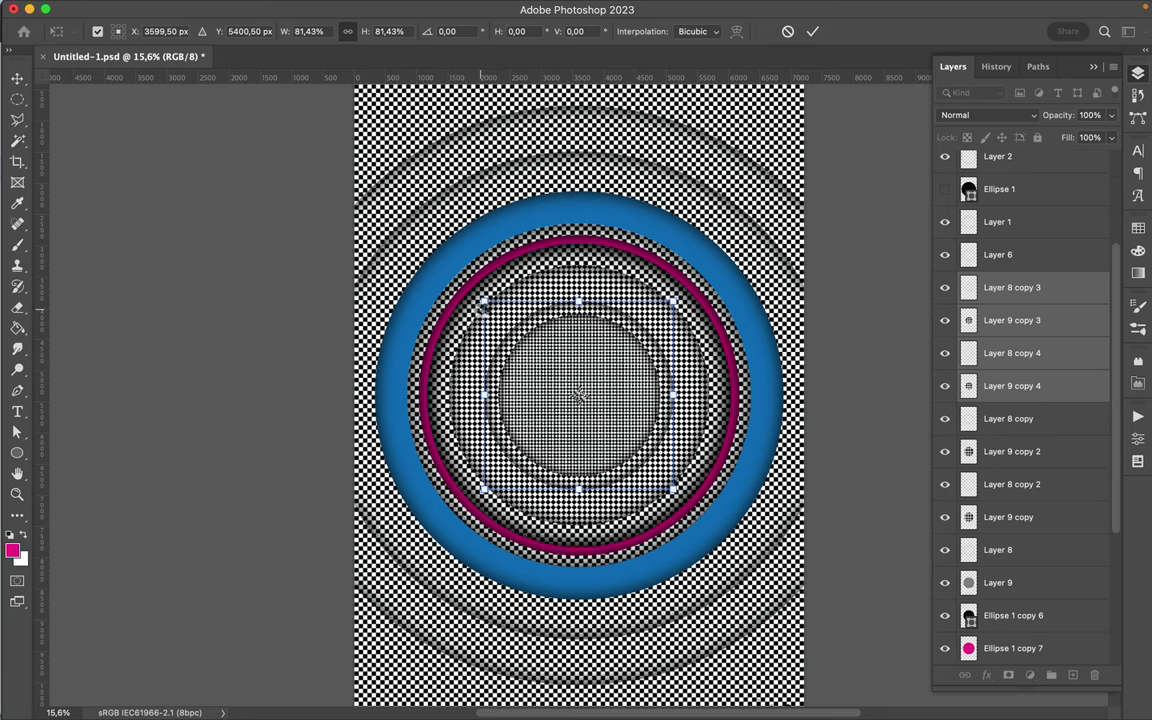
pyautogui.press('Return')
pyautogui.scroll(-2, 507, 395)
pyautogui.scroll(-3, 525, 374)
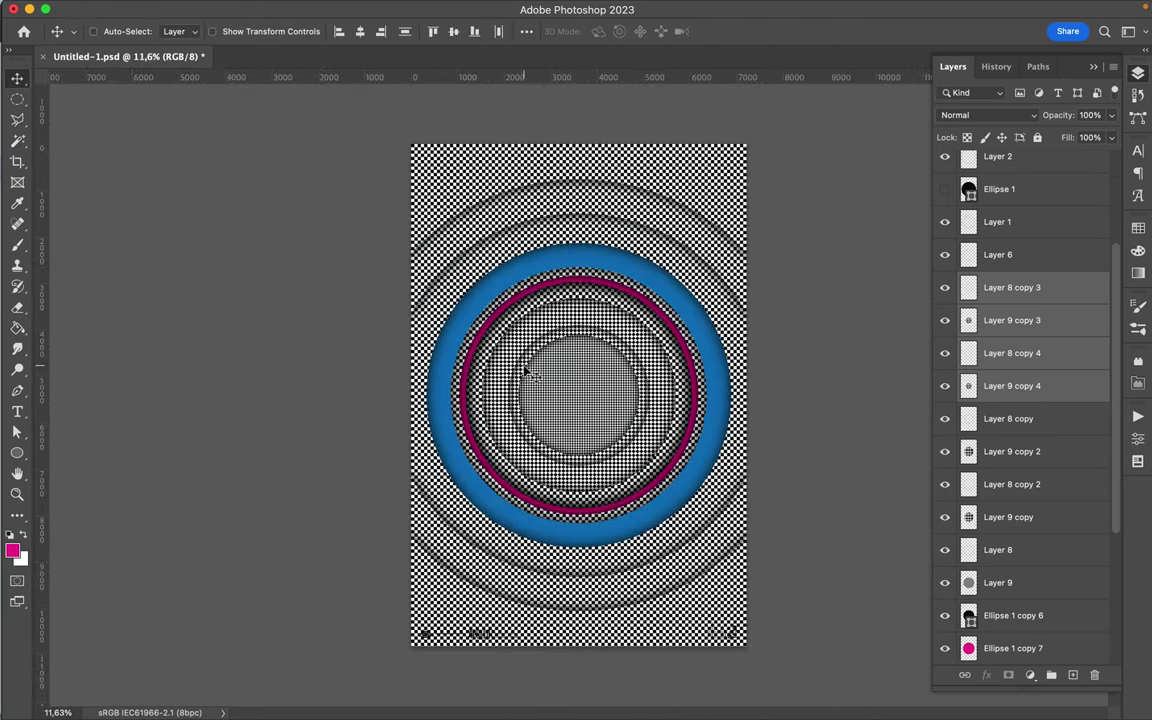
pyautogui.press('super')
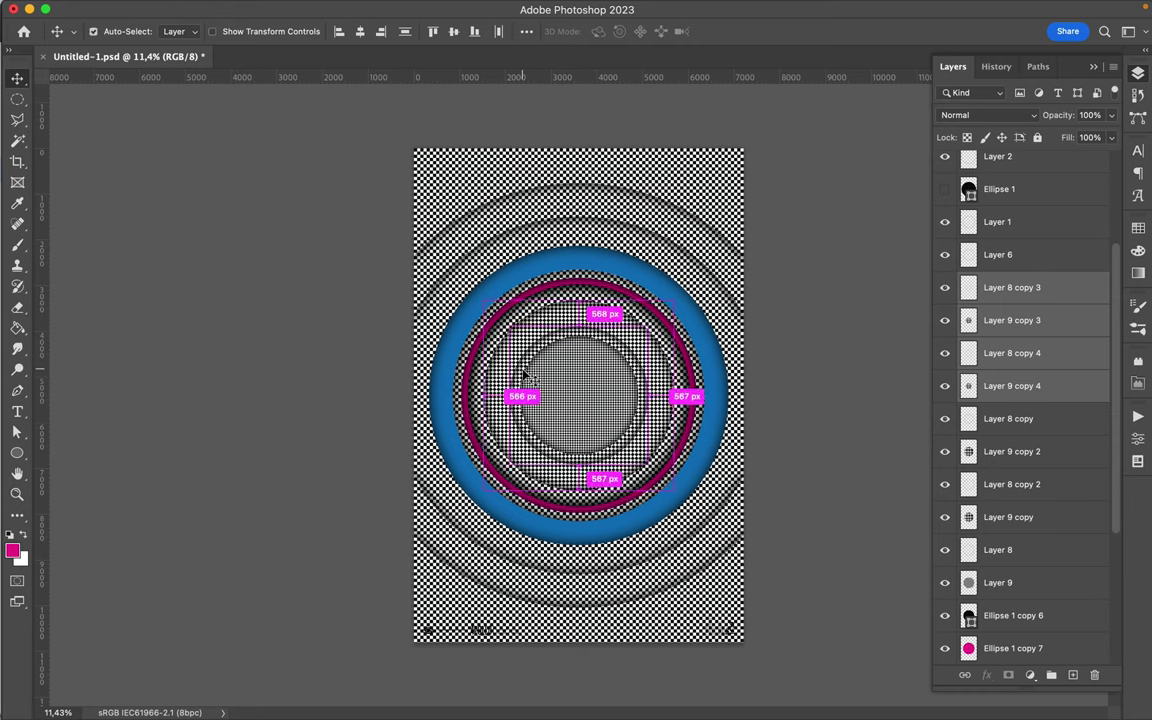
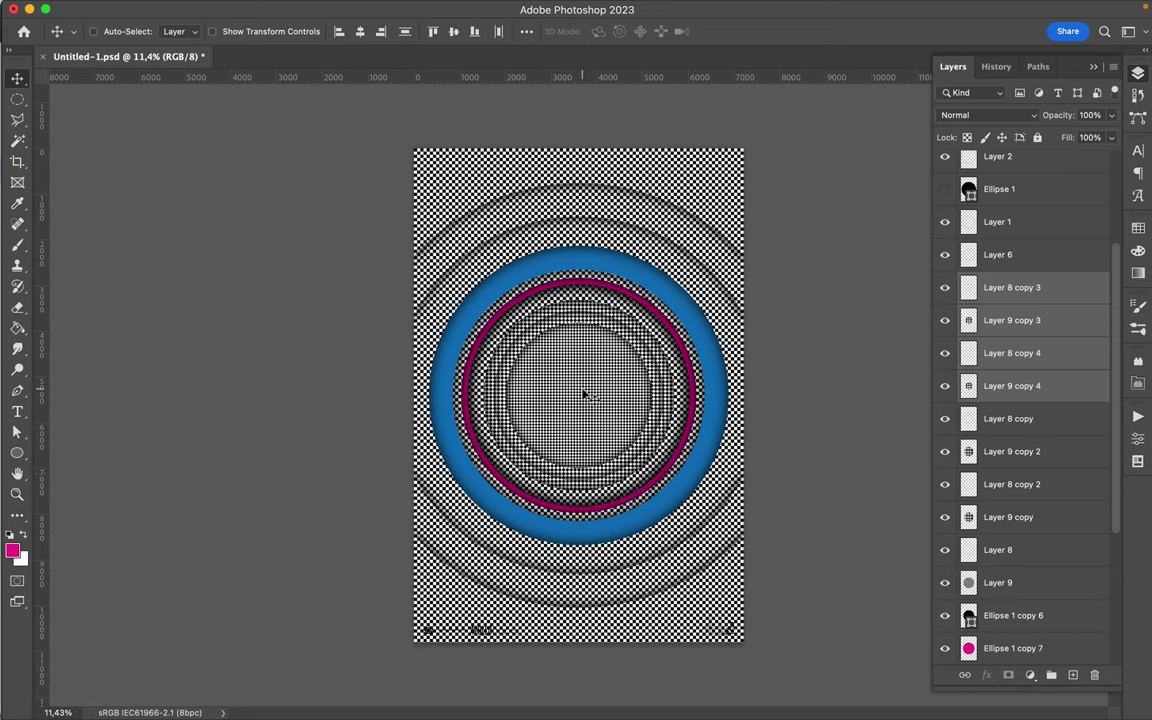
# Shift the duplicate blue ring Layer 8 copy 4 off-centre to identify it, then delete it.
pyautogui.scroll(3, 585, 395)
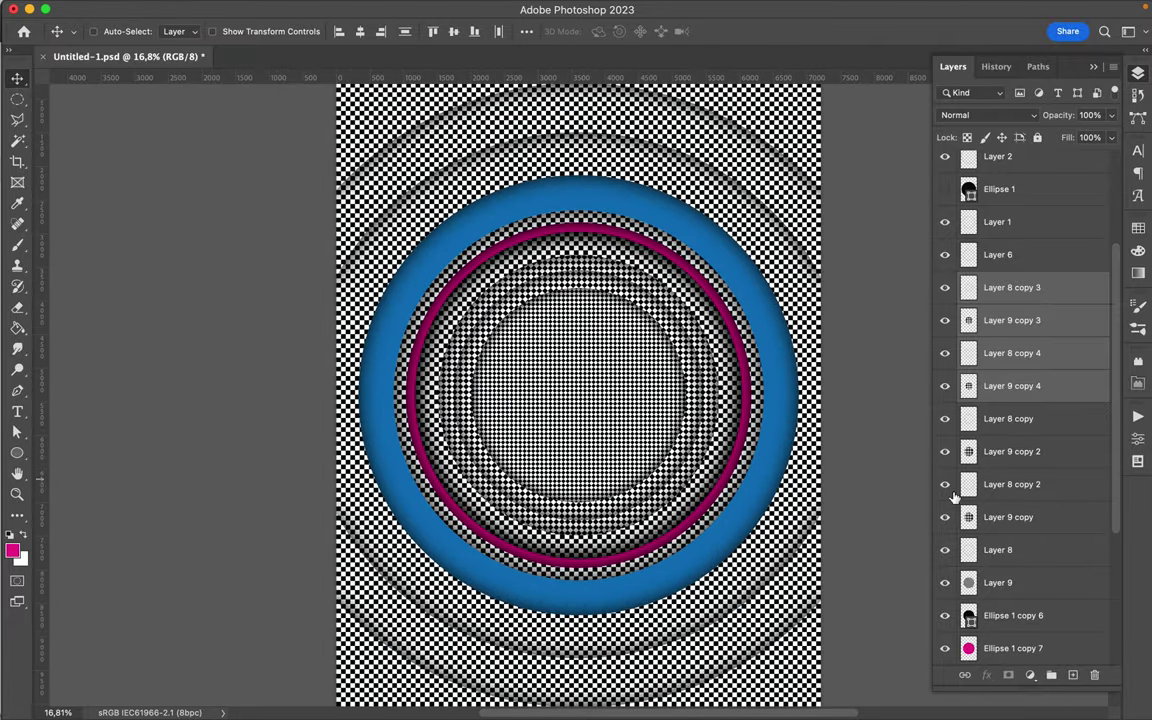
pyautogui.click(1013, 649)
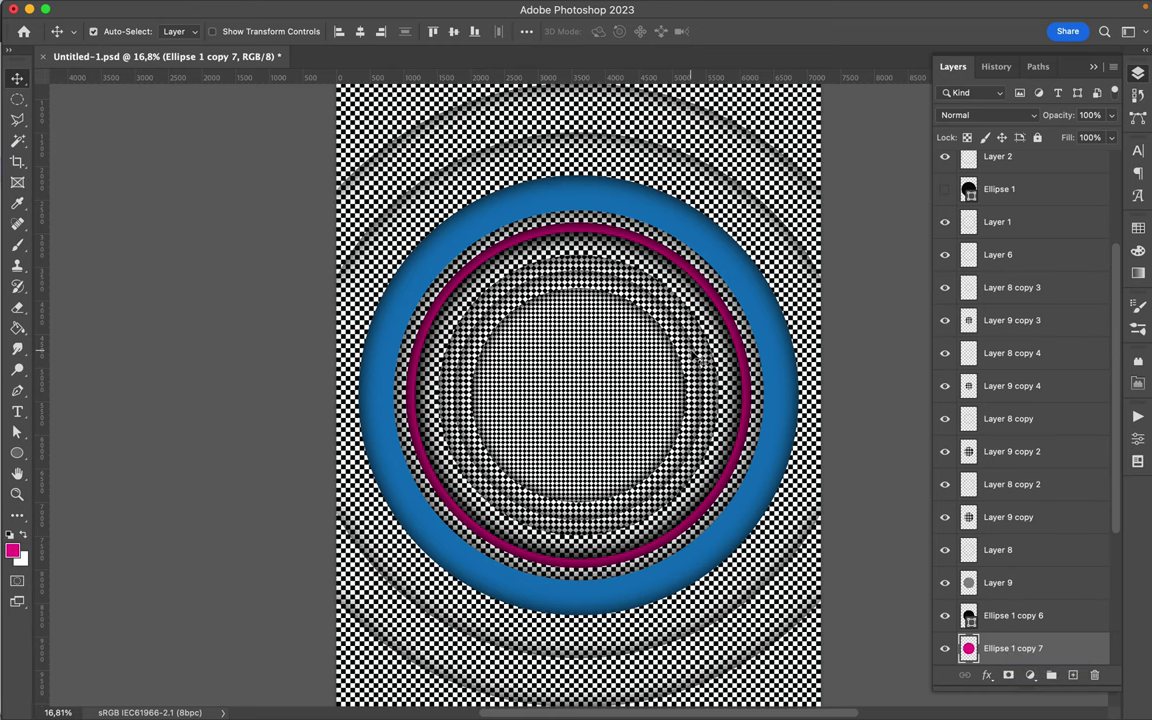
pyautogui.moveTo(700, 358); pyautogui.dragTo(696, 355)
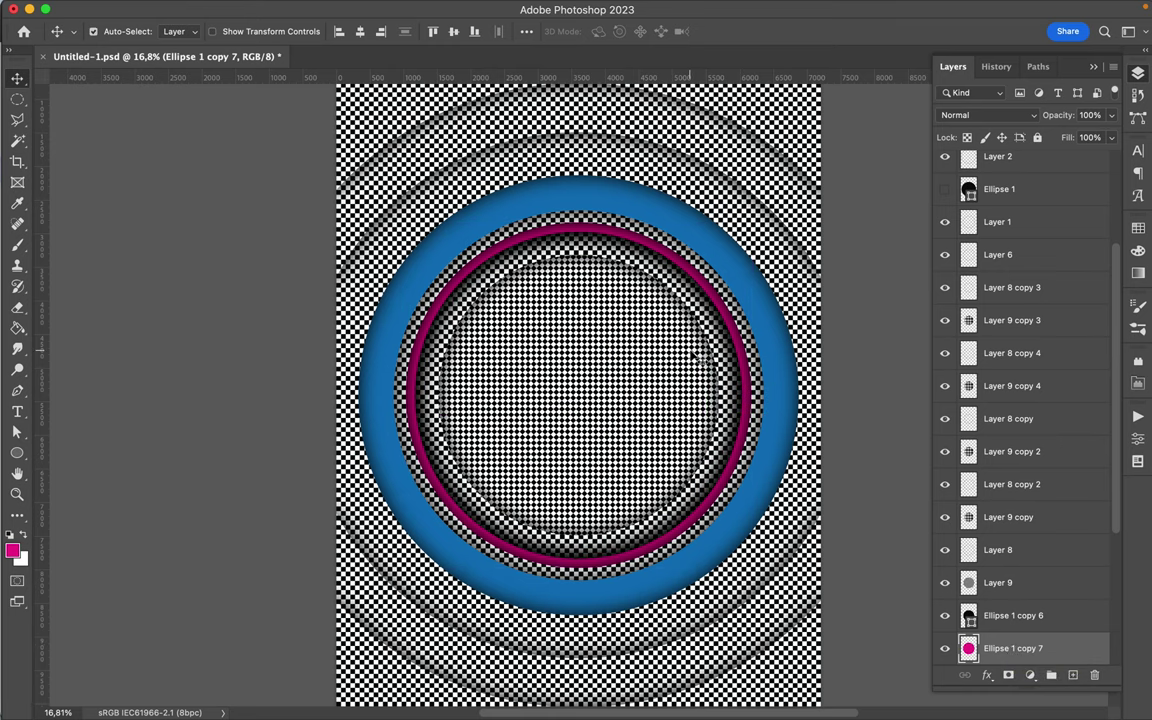
pyautogui.scroll(-2, 697, 355)
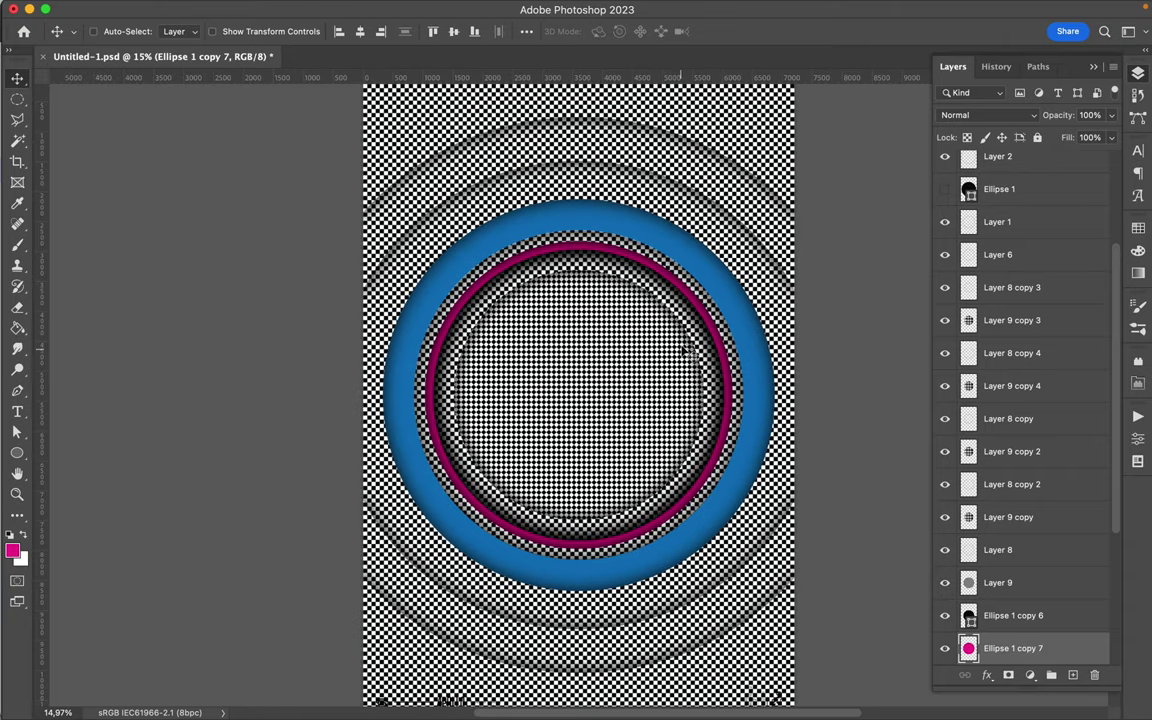
pyautogui.moveTo(695, 313)
pyautogui.mouseDown()
pyautogui.moveTo(635, 373)
pyautogui.moveTo(712, 397)
pyautogui.moveTo(654, 266)
pyautogui.moveTo(677, 303)
pyautogui.mouseUp()
pyautogui.press('Delete')
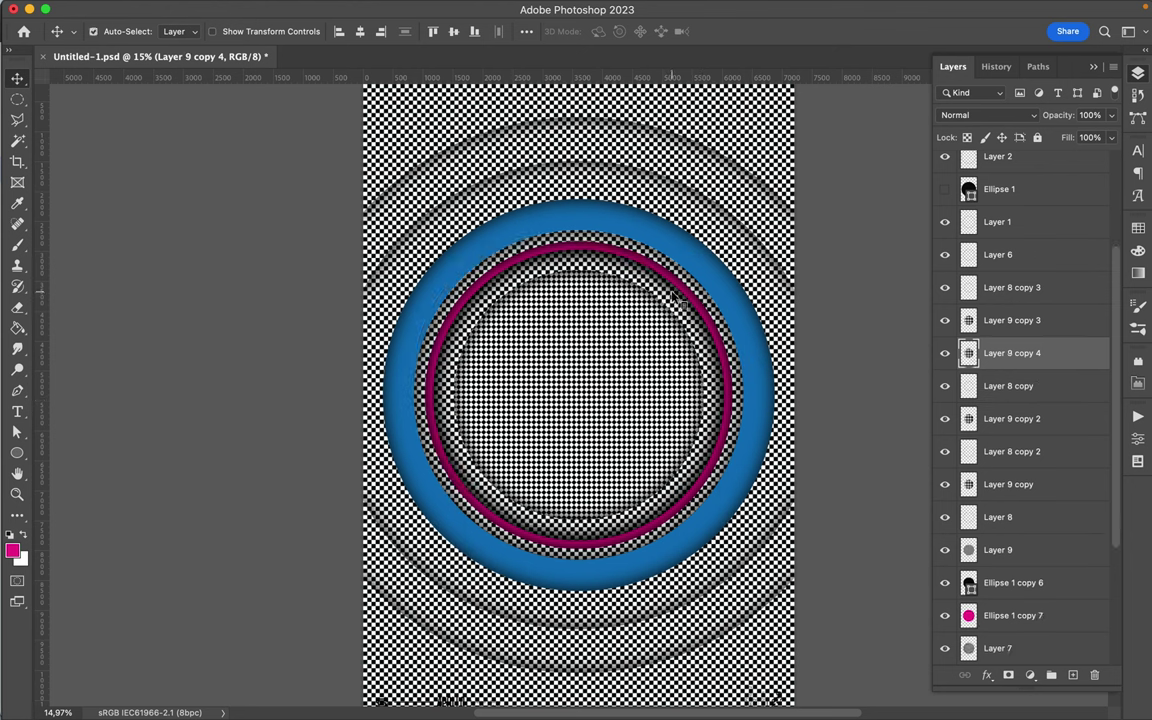
# Delete Layer 8 copy 2 and check Layer 8 by shifting it, then undo the shift.
pyautogui.click(677, 300)
pyautogui.moveTo(677, 298); pyautogui.dragTo(662, 336)
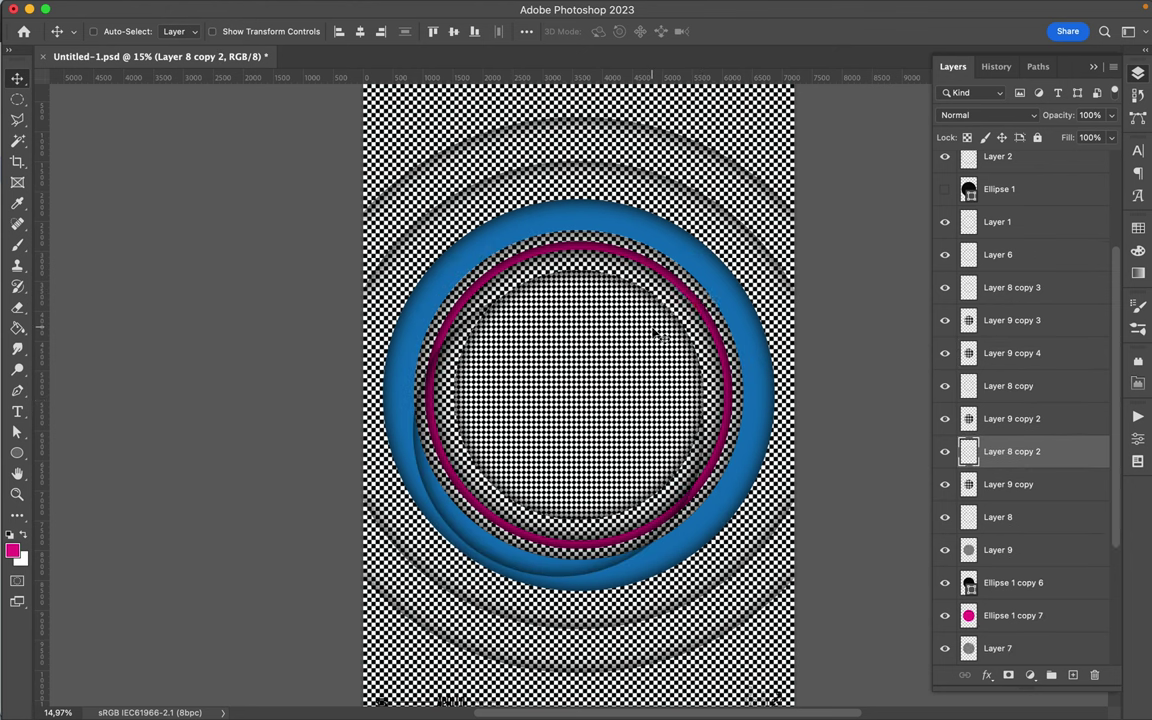
pyautogui.press('Delete')
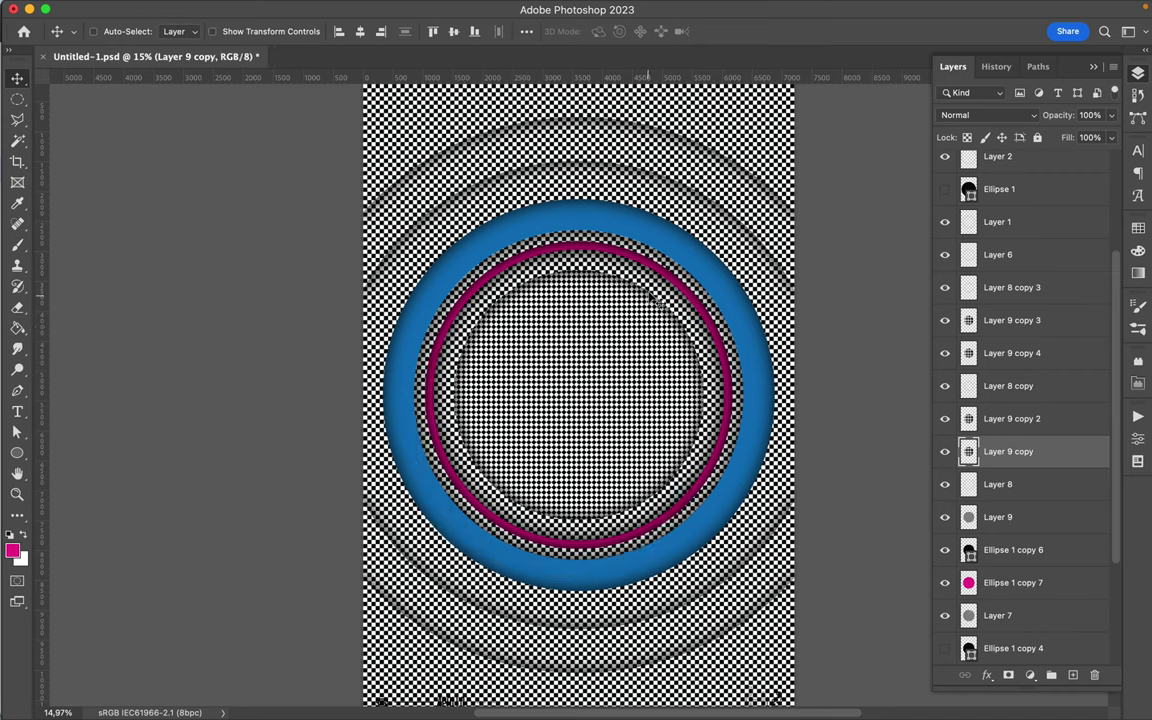
pyautogui.click(657, 285)
pyautogui.moveTo(657, 287); pyautogui.dragTo(643, 336)
pyautogui.press('super')
pyautogui.press('super+z')
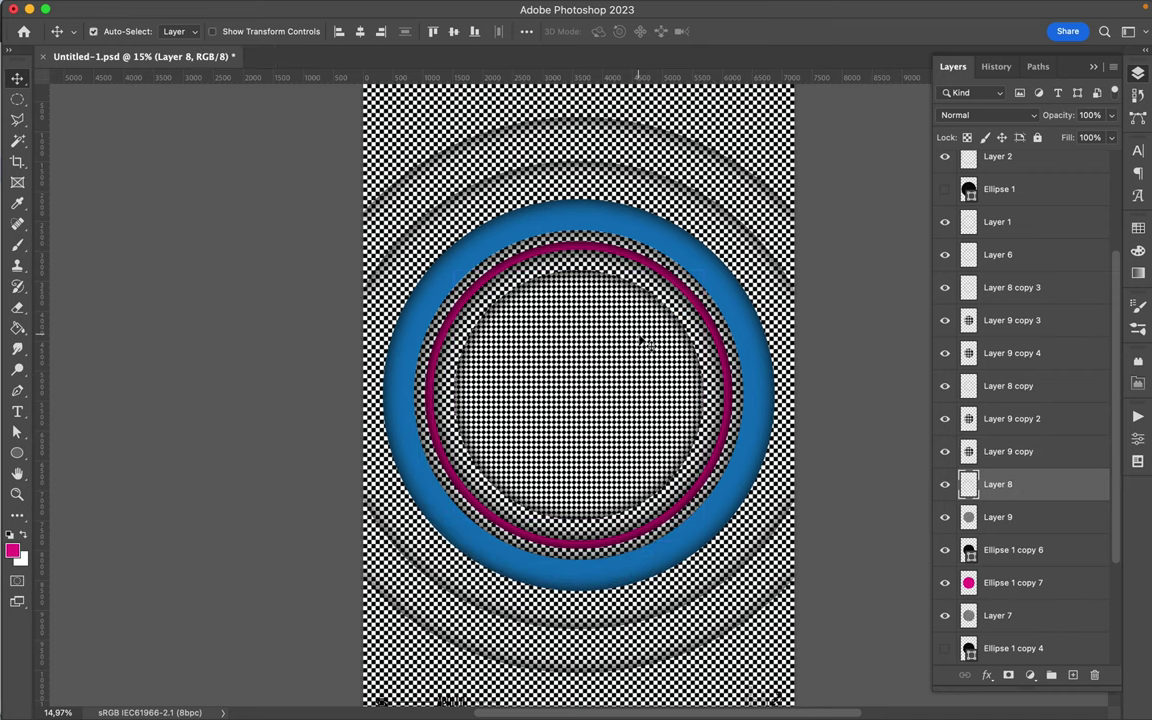
# Delete Layer 9 copy 3, copy 4, copy 2 and Layer 9 copy.
pyautogui.keyDown('super'); pyautogui.click(598, 397); pyautogui.keyUp('super')
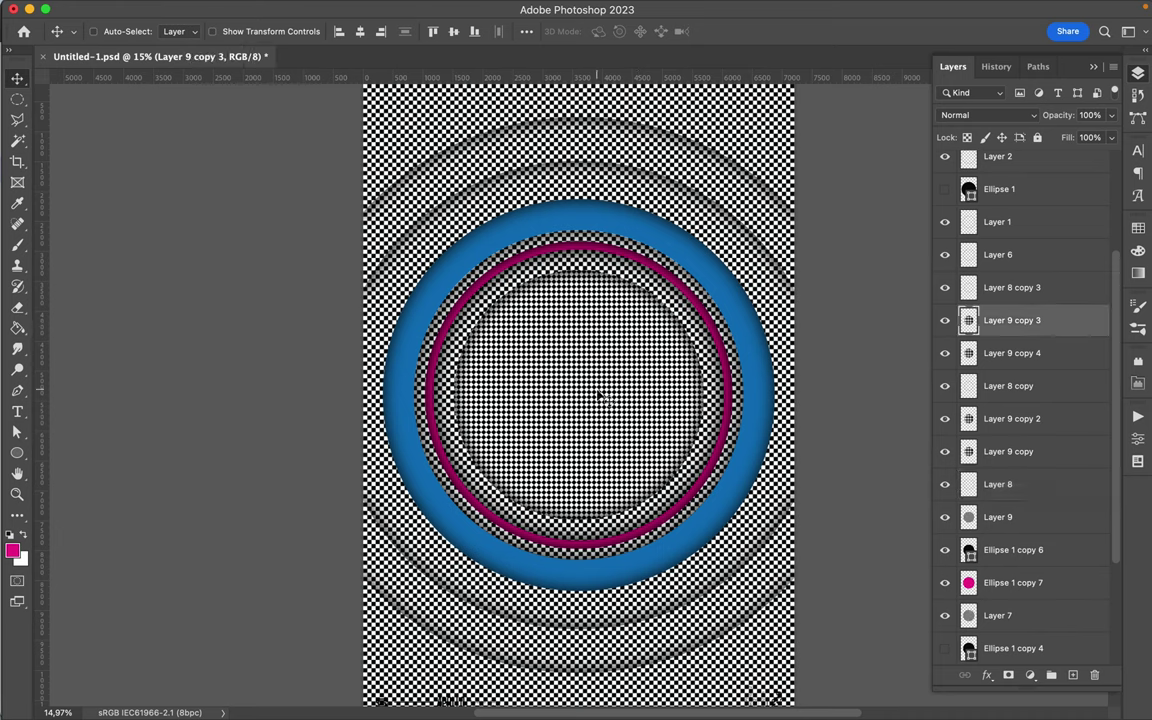
pyautogui.press('BackSpace')
pyautogui.press('super')
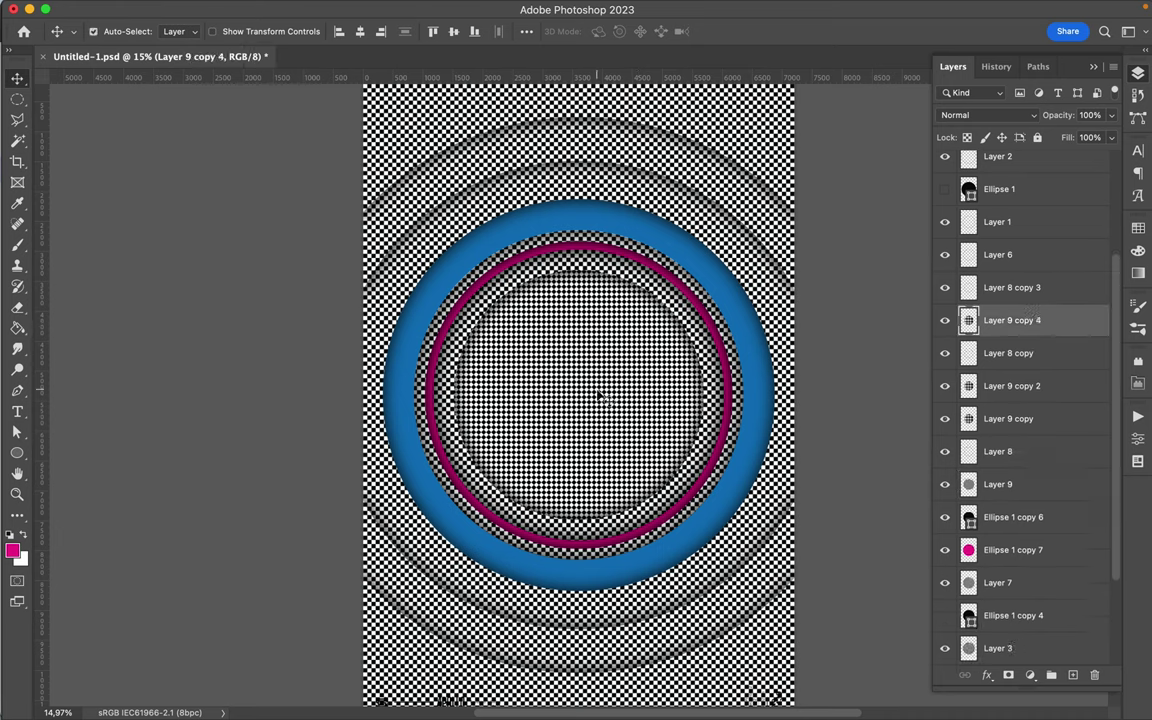
pyautogui.press('BackSpace')
pyautogui.keyDown('super'); pyautogui.click(600, 397); pyautogui.keyUp('super')
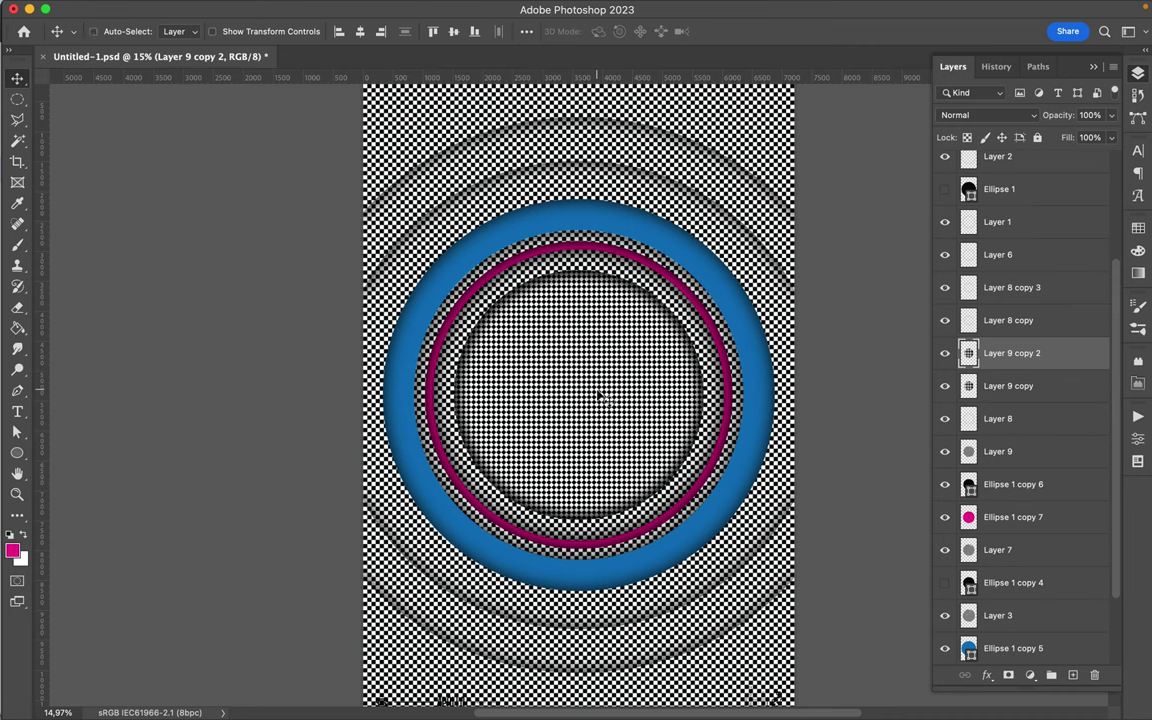
pyautogui.press('BackSpace')
pyautogui.press('super')
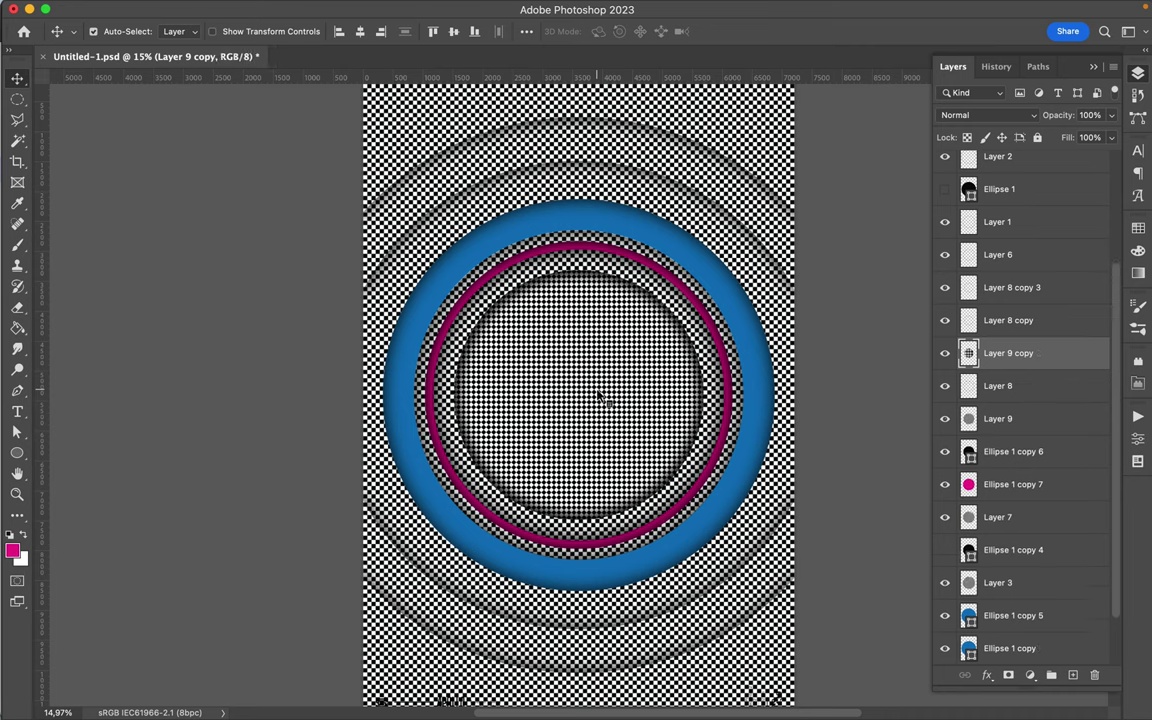
pyautogui.press('BackSpace')
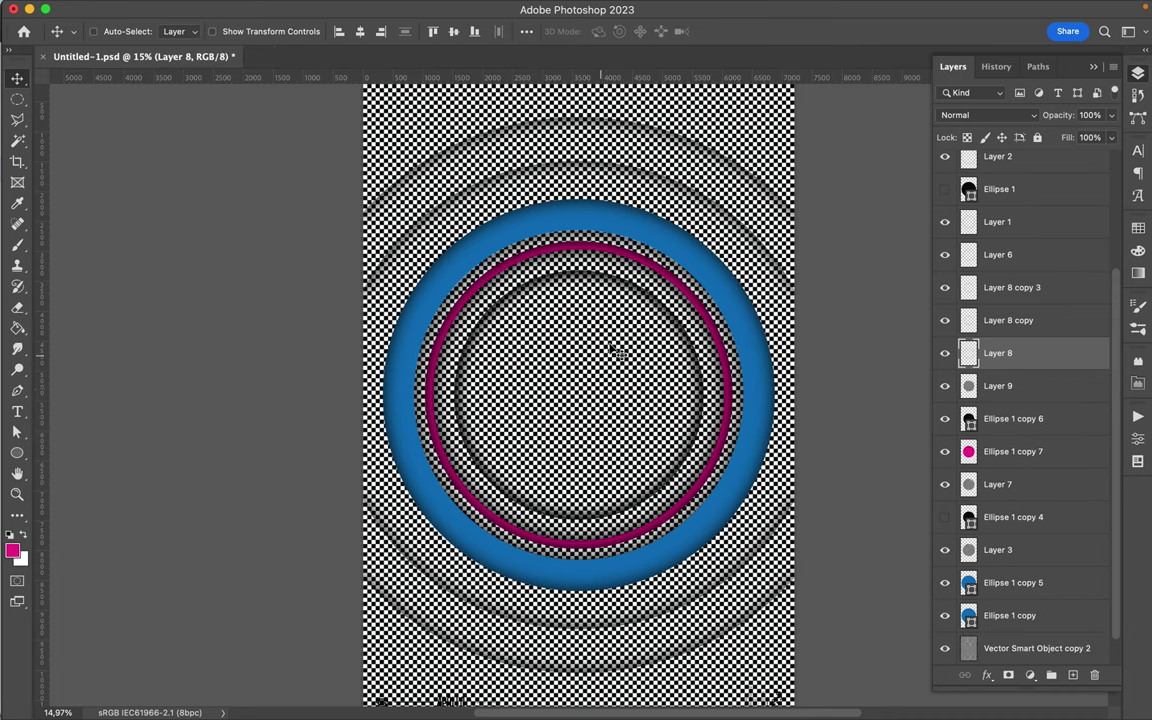
# Delete Layer 8 copy 3 and Layer 8 copy, then duplicate Layer 8 with Cmd+J.
pyautogui.keyDown('super'); pyautogui.click(676, 328); pyautogui.keyUp('super')
pyautogui.press('BackSpace')
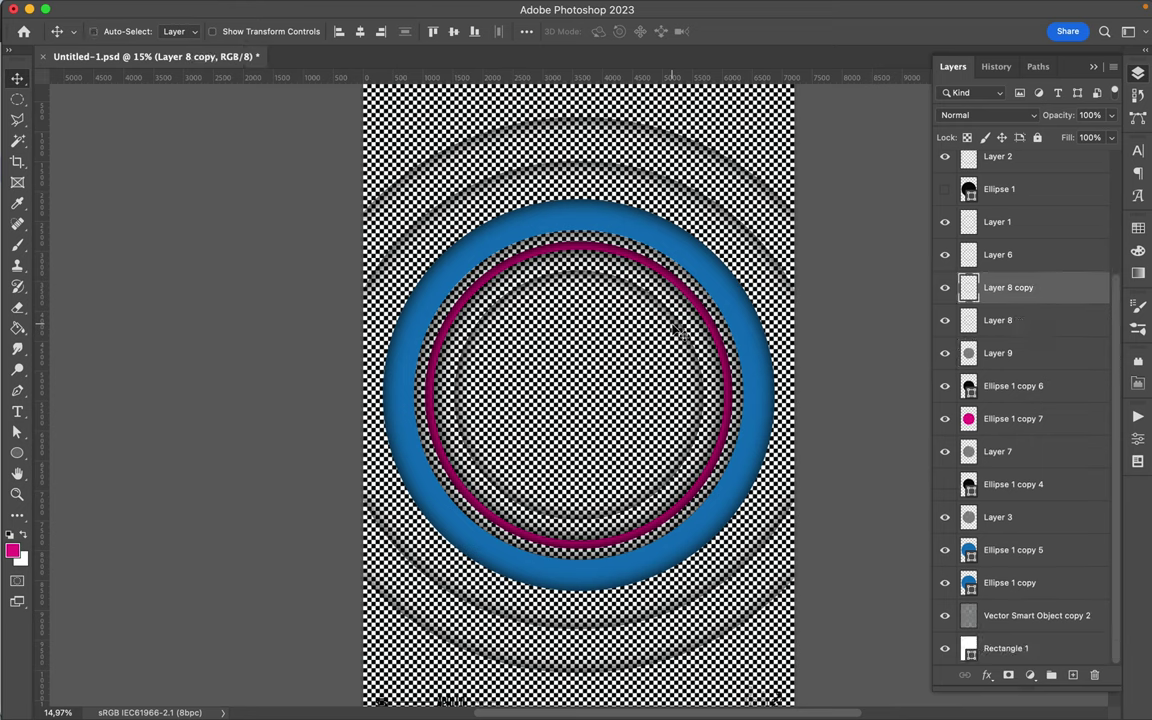
pyautogui.press('BackSpace')
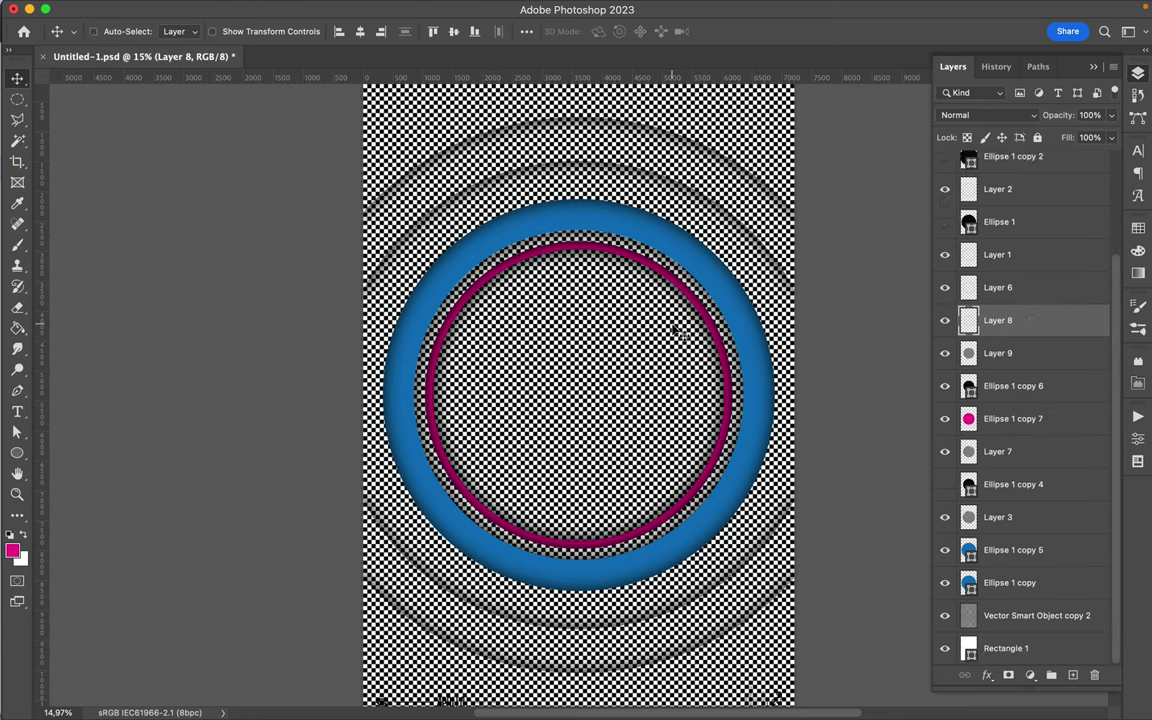
pyautogui.press('super+j')
pyautogui.click(966, 288)
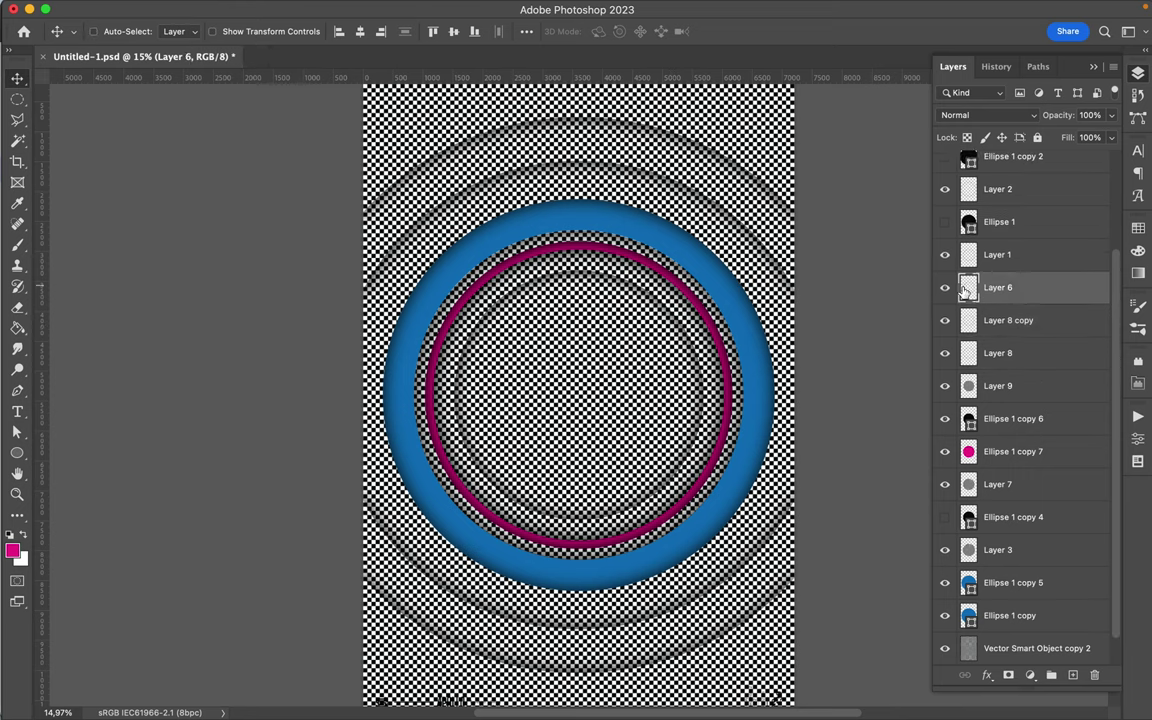
# Set Layer 6's blend mode to Multiply and its Fill to 70%.
pyautogui.click(947, 287)
pyautogui.click(947, 287)
pyautogui.click(1015, 115)
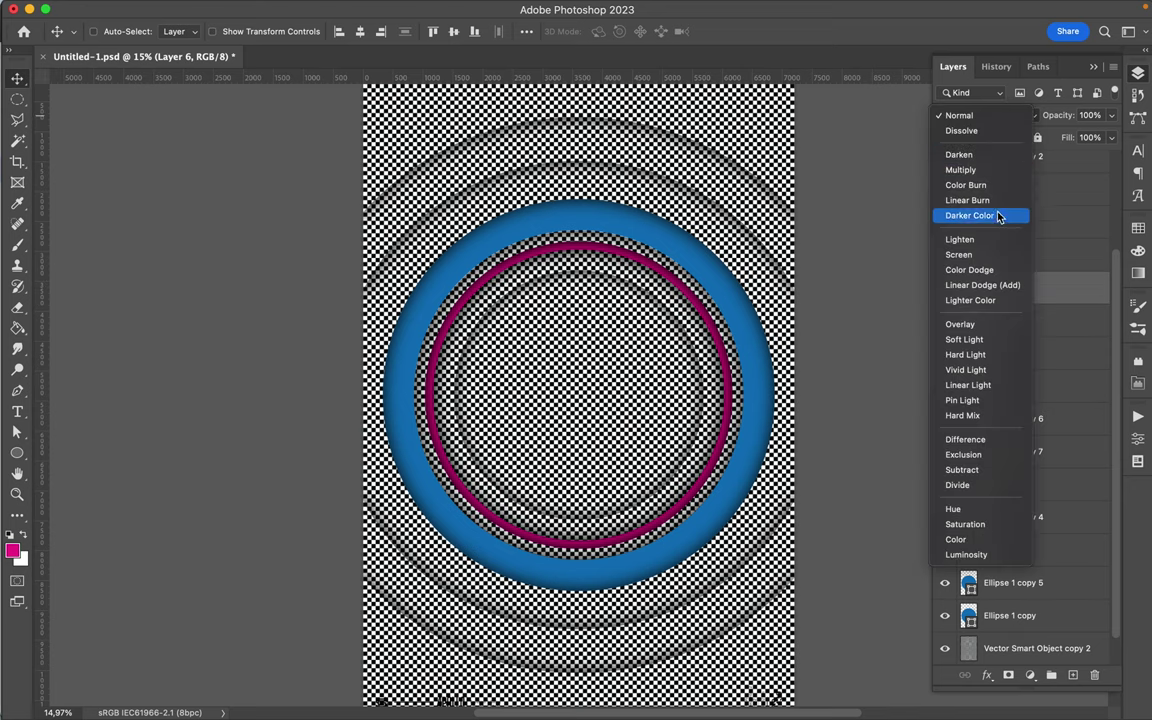
pyautogui.click(996, 170)
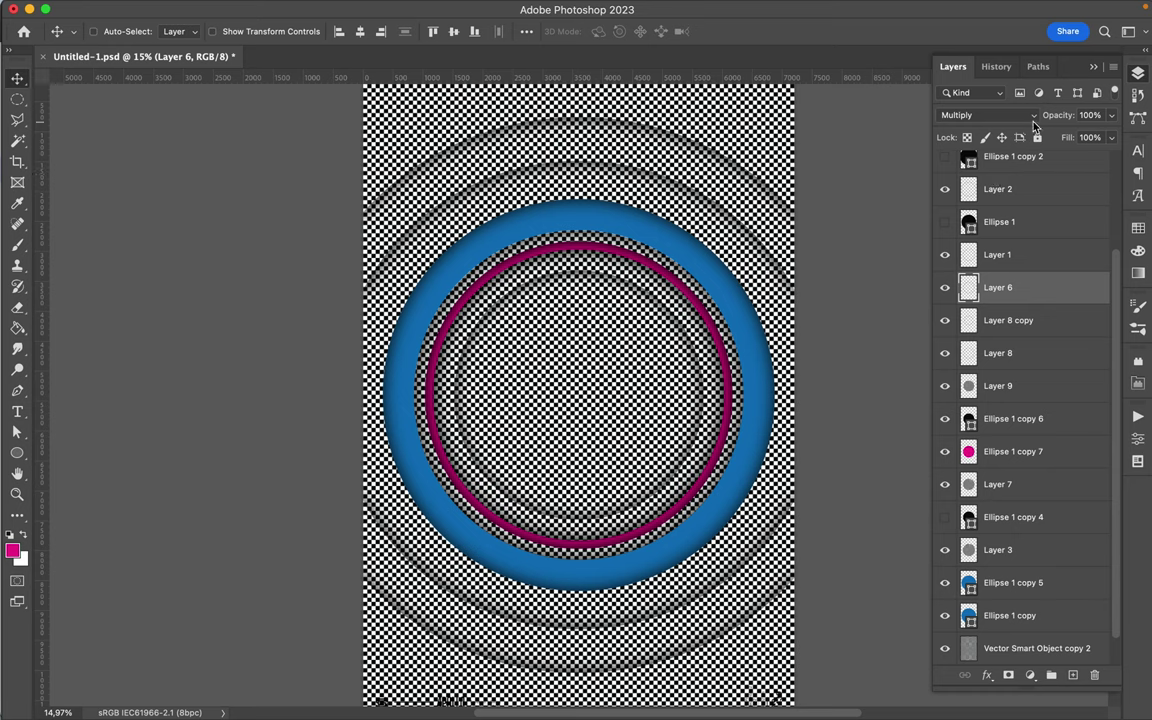
pyautogui.click(1089, 137)
pyautogui.write('50')
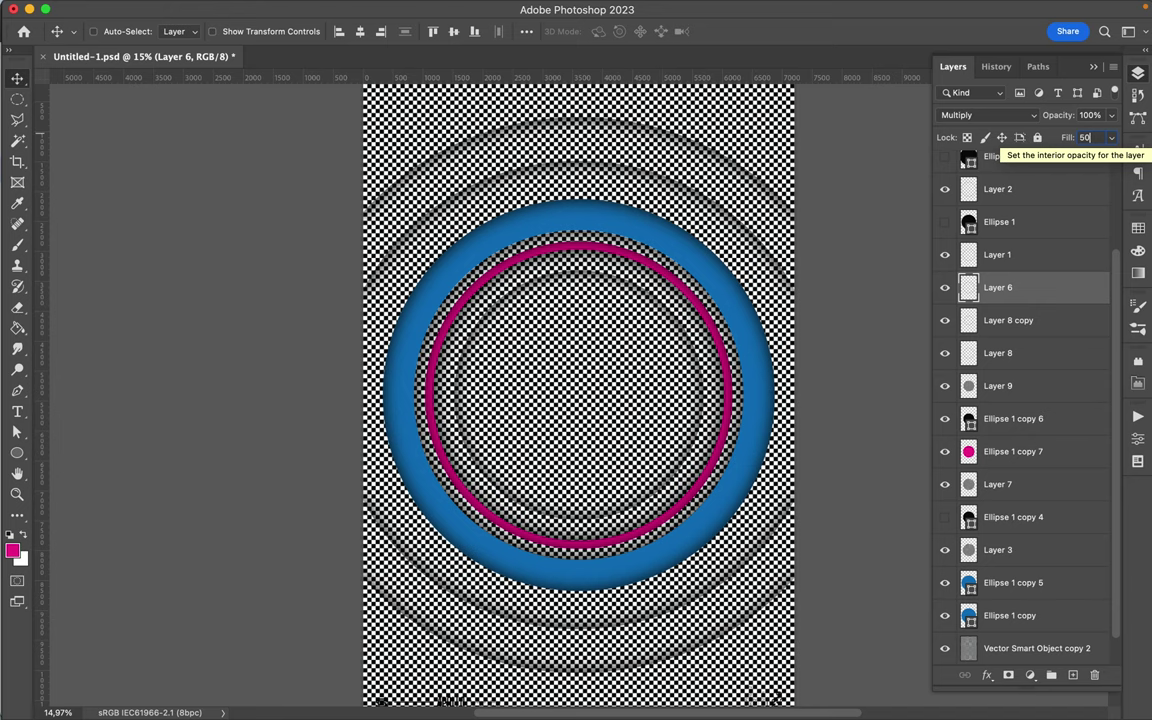
pyautogui.press('BackSpace')
pyautogui.press('BackSpace')
pyautogui.write('70')
pyautogui.press('Return')
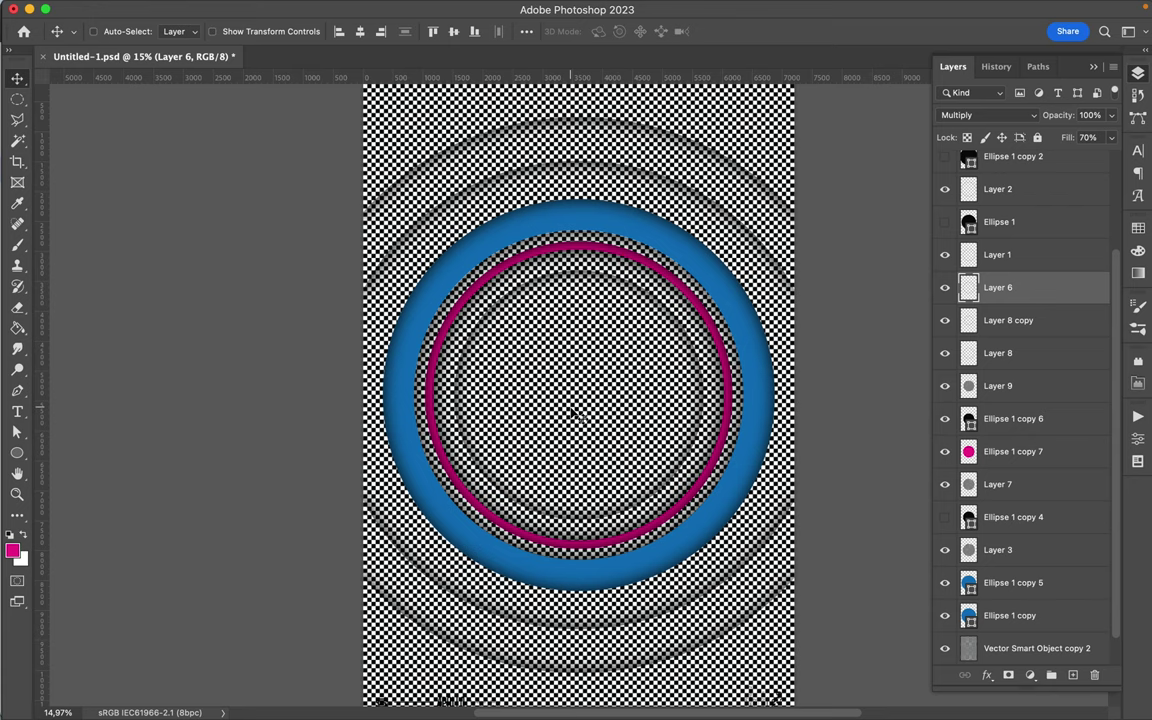
pyautogui.scroll(-3, 588, 381)
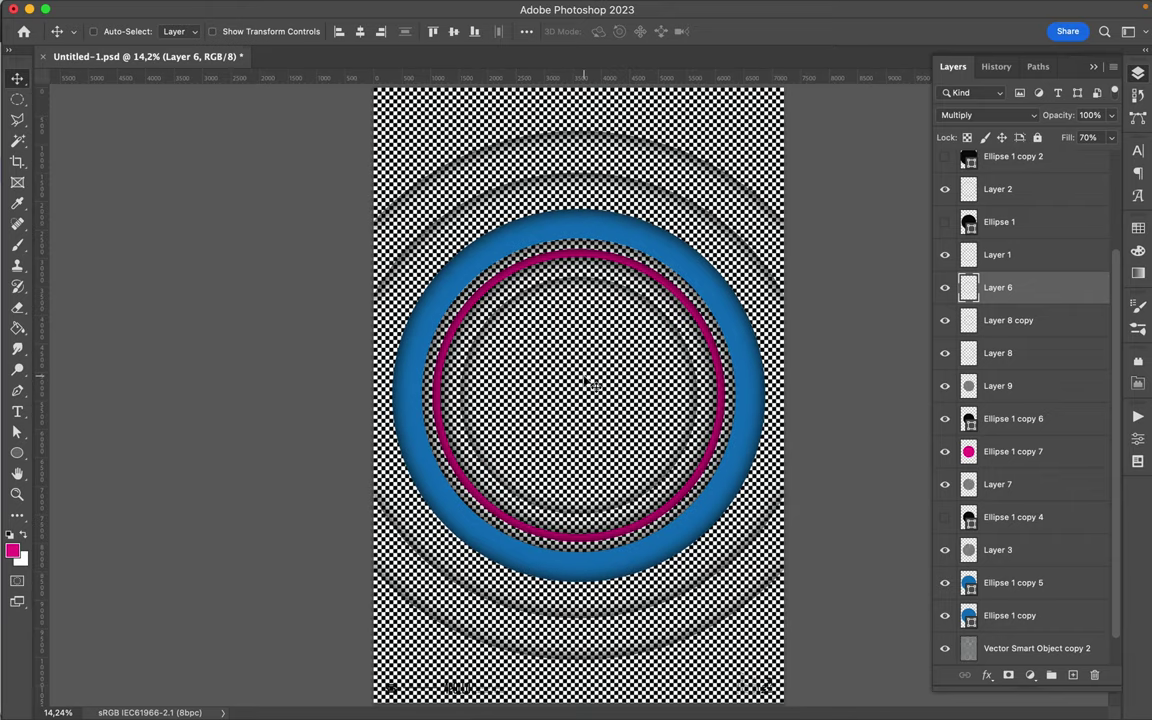
# Duplicate Layer 8 and Layer 9 together, keeping the Layer 9 copy.
pyautogui.click(997, 385)
pyautogui.keyDown('shift'); pyautogui.click(996, 356); pyautogui.keyUp('shift')
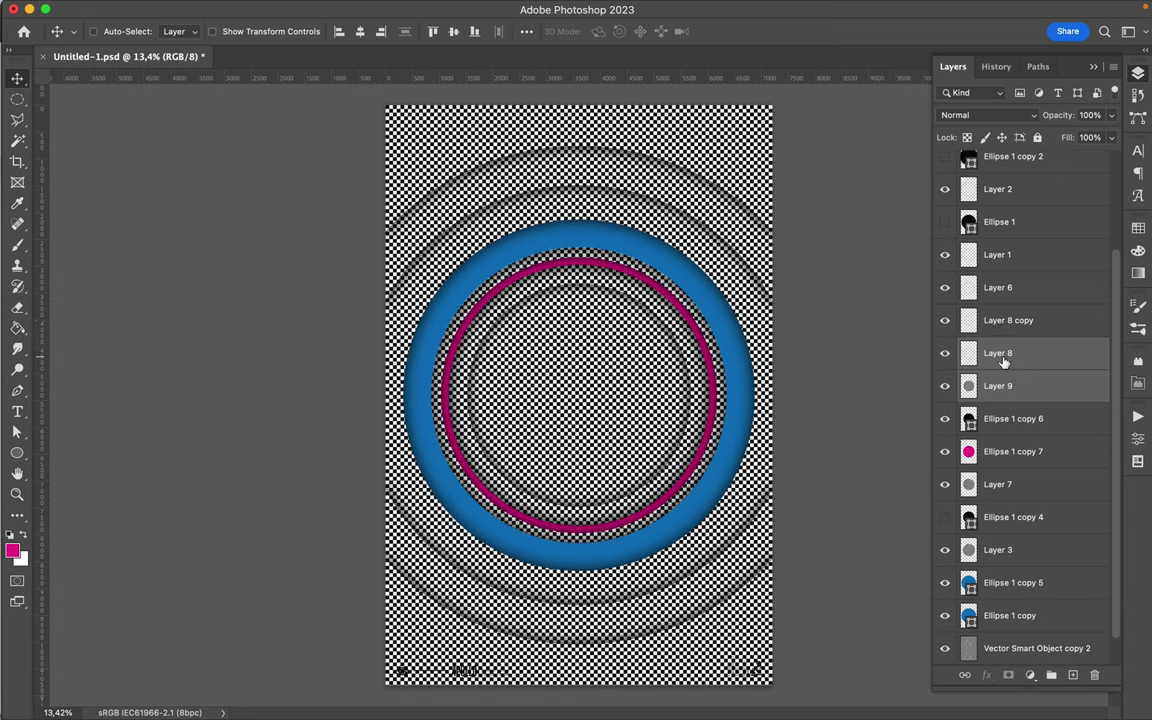
pyautogui.moveTo(1003, 362); pyautogui.dragTo(1003, 345)
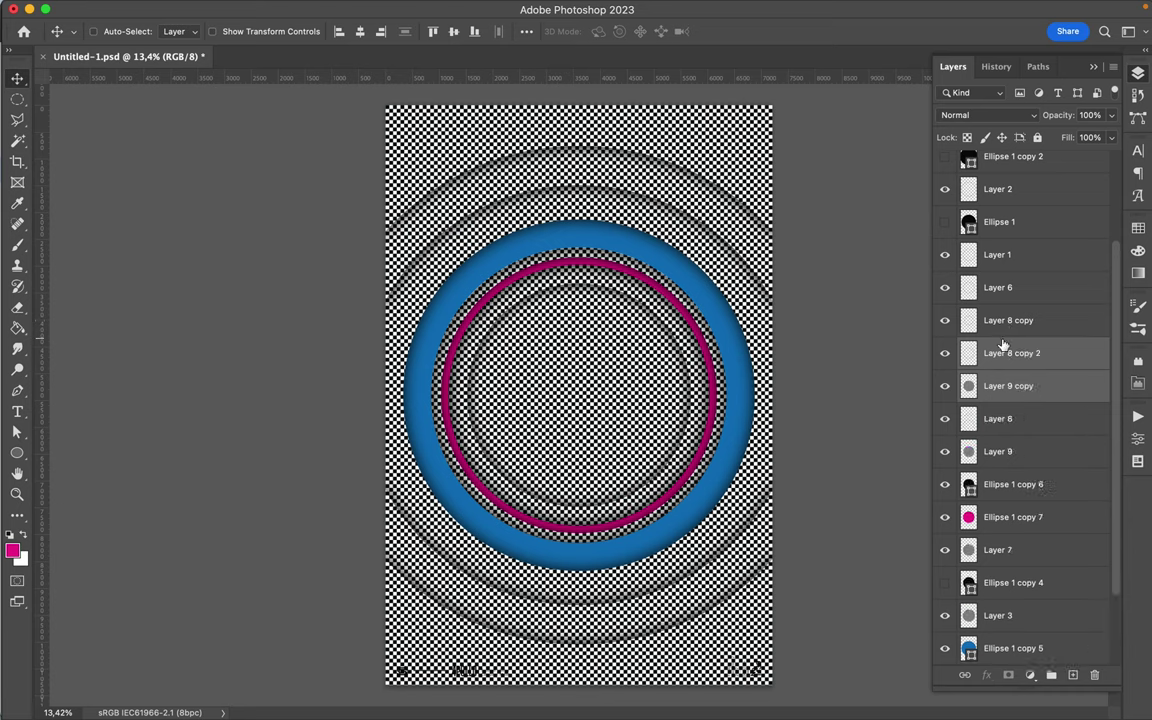
pyautogui.press('super+t')
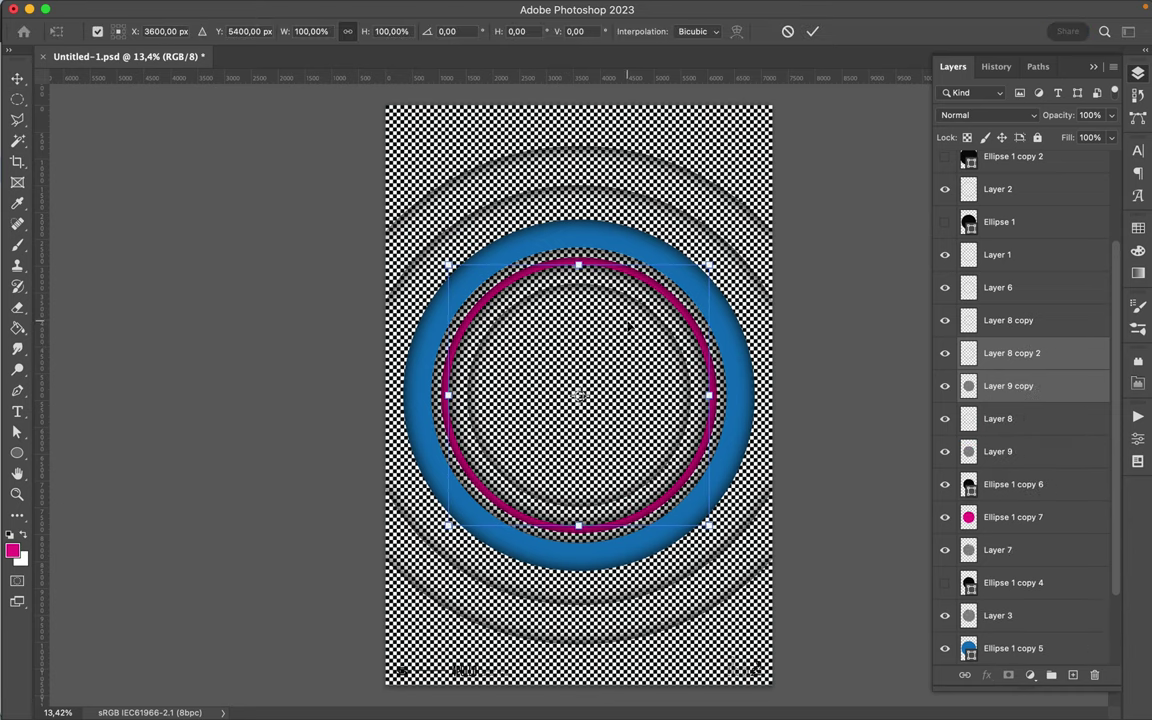
pyautogui.press('Return')
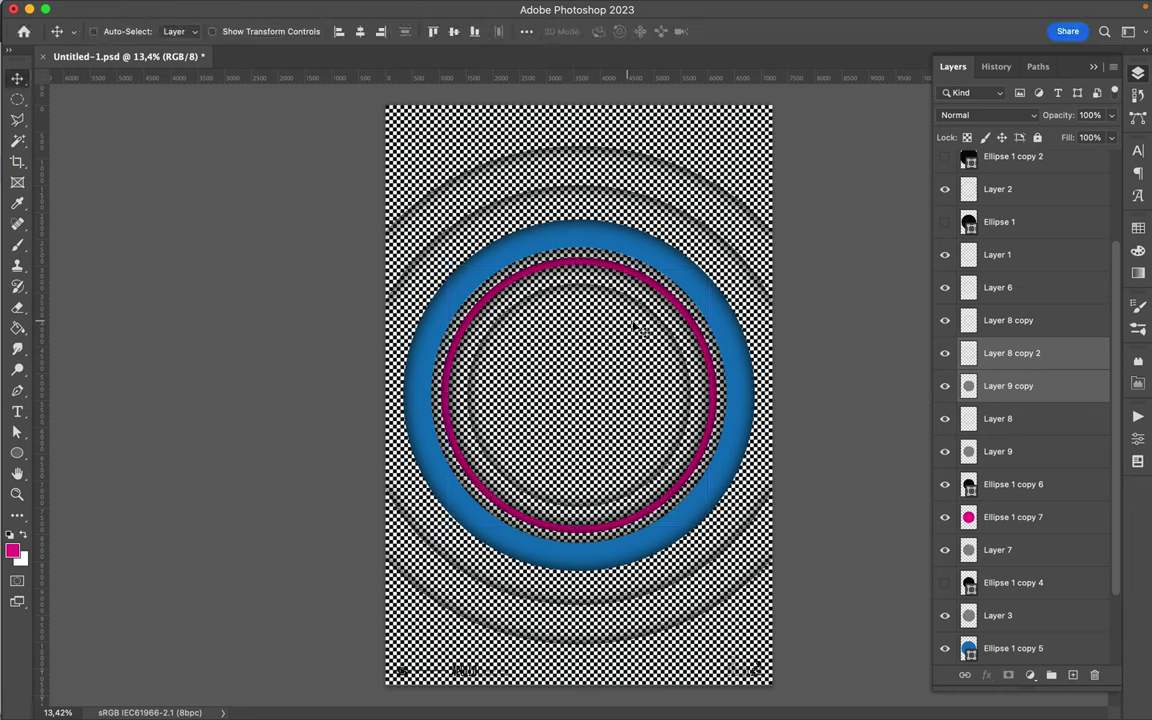
pyautogui.click(1000, 376)
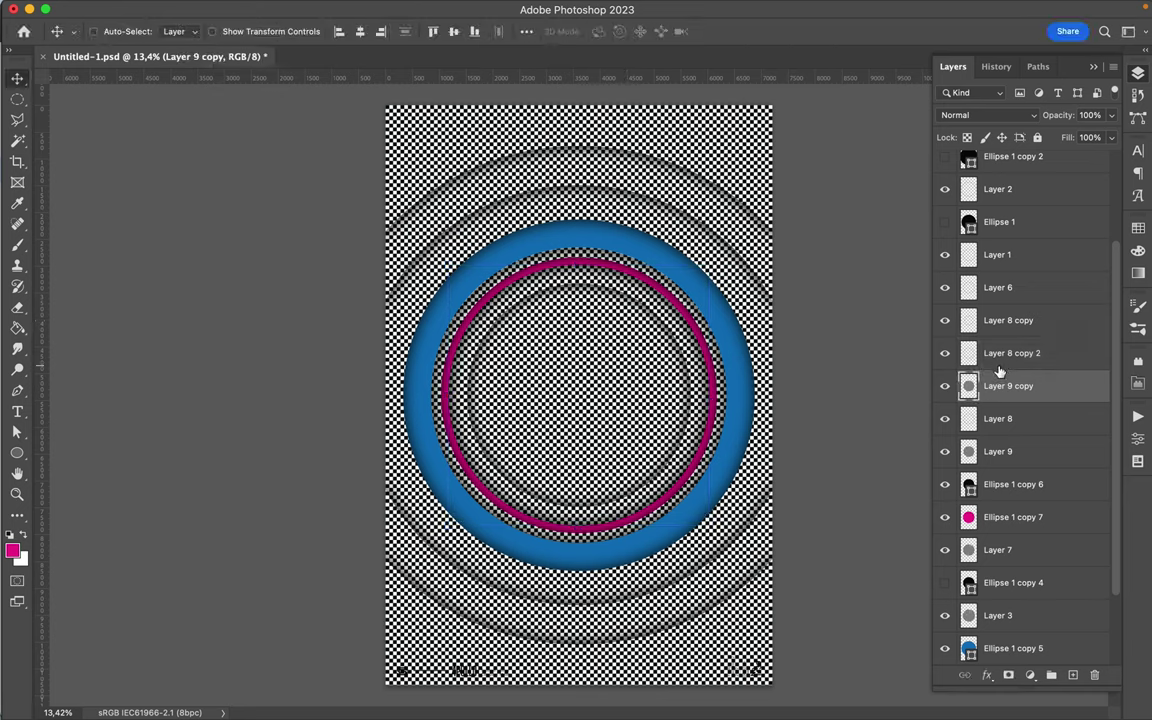
pyautogui.press('Delete')
pyautogui.press('super+z')
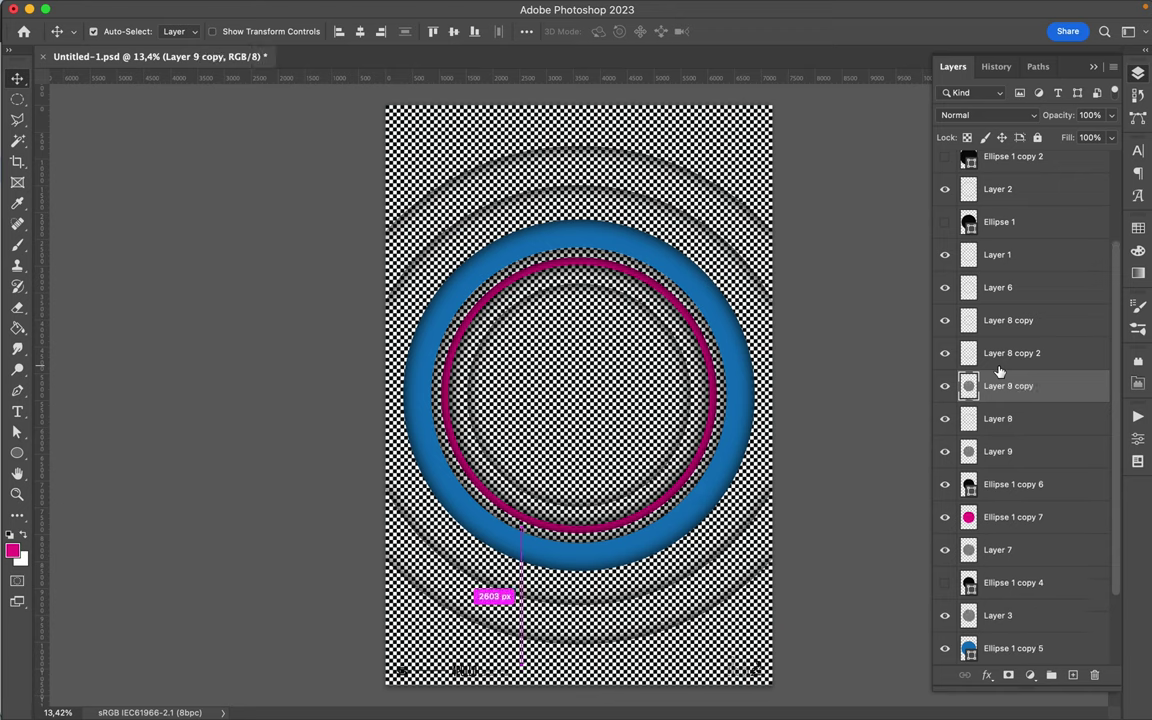
# Move Layer 8 copy 2 higher in the stack and scale its ring to about 70%.
pyautogui.click(1000, 364)
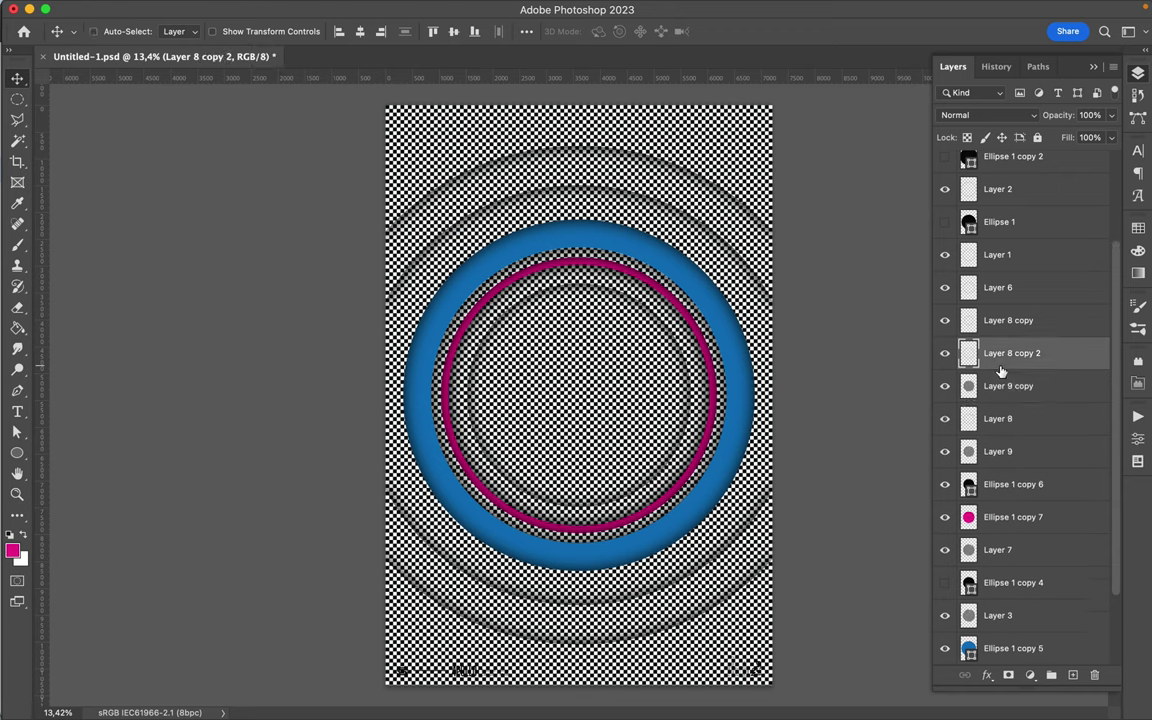
pyautogui.moveTo(1001, 363); pyautogui.dragTo(1000, 346)
pyautogui.press('super+t')
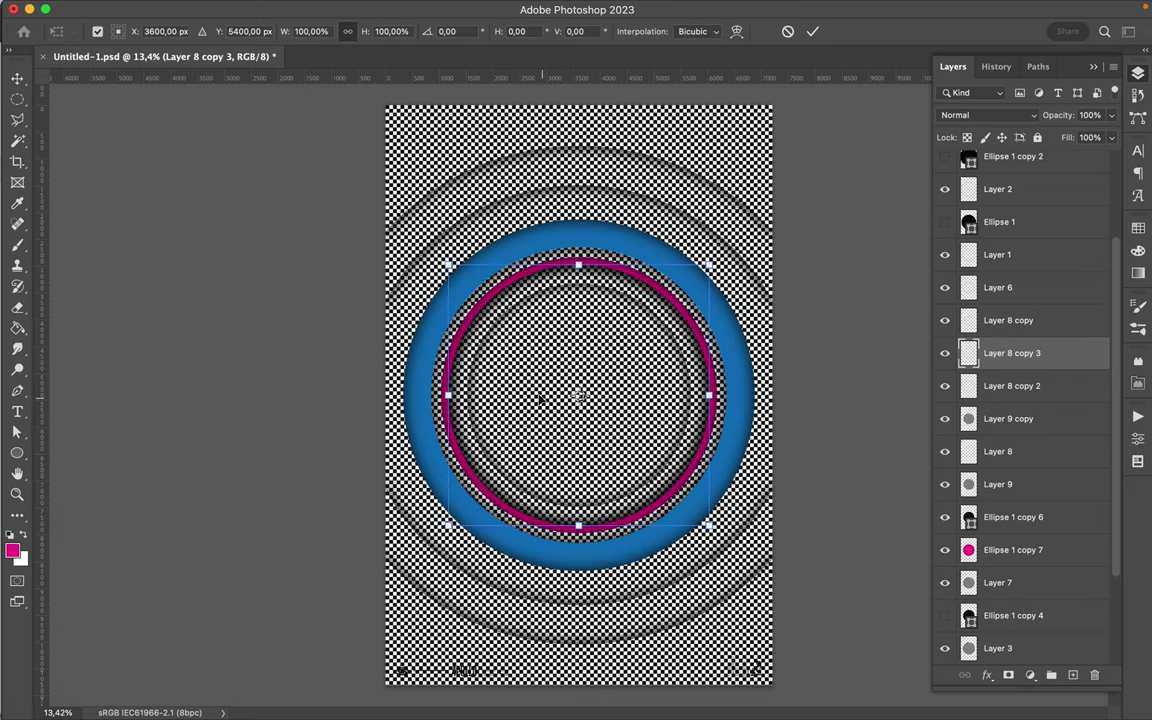
pyautogui.moveTo(578, 265); pyautogui.dragTo(580, 304)
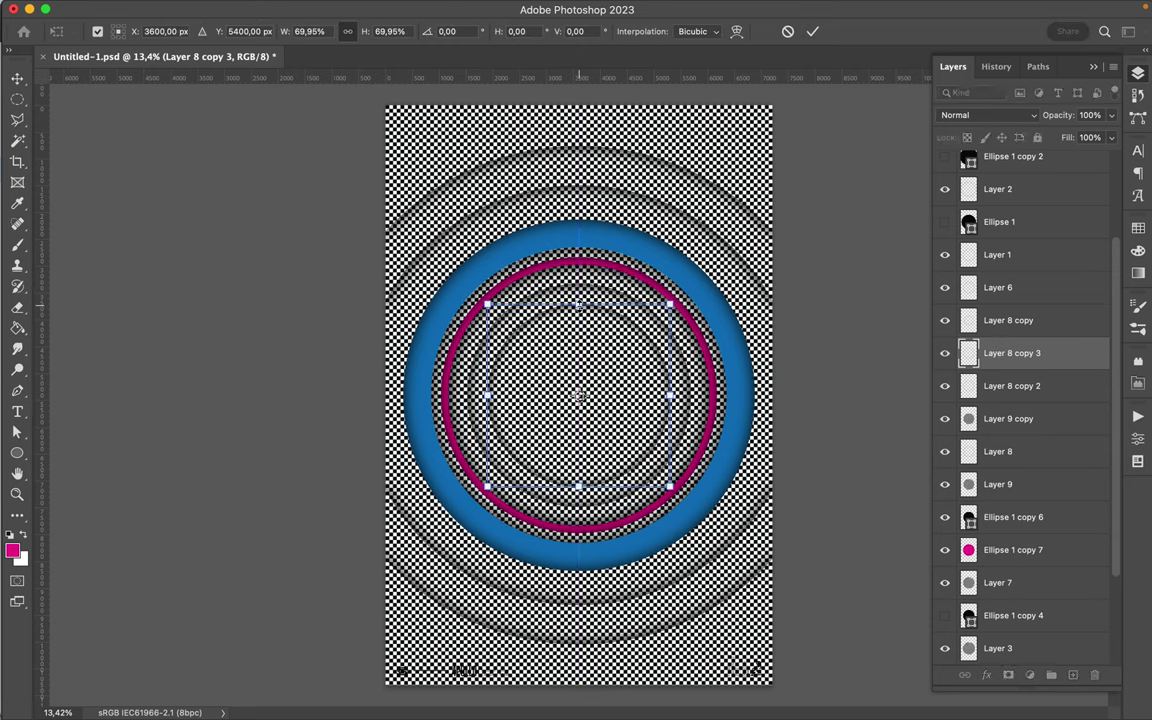
pyautogui.press('Return')
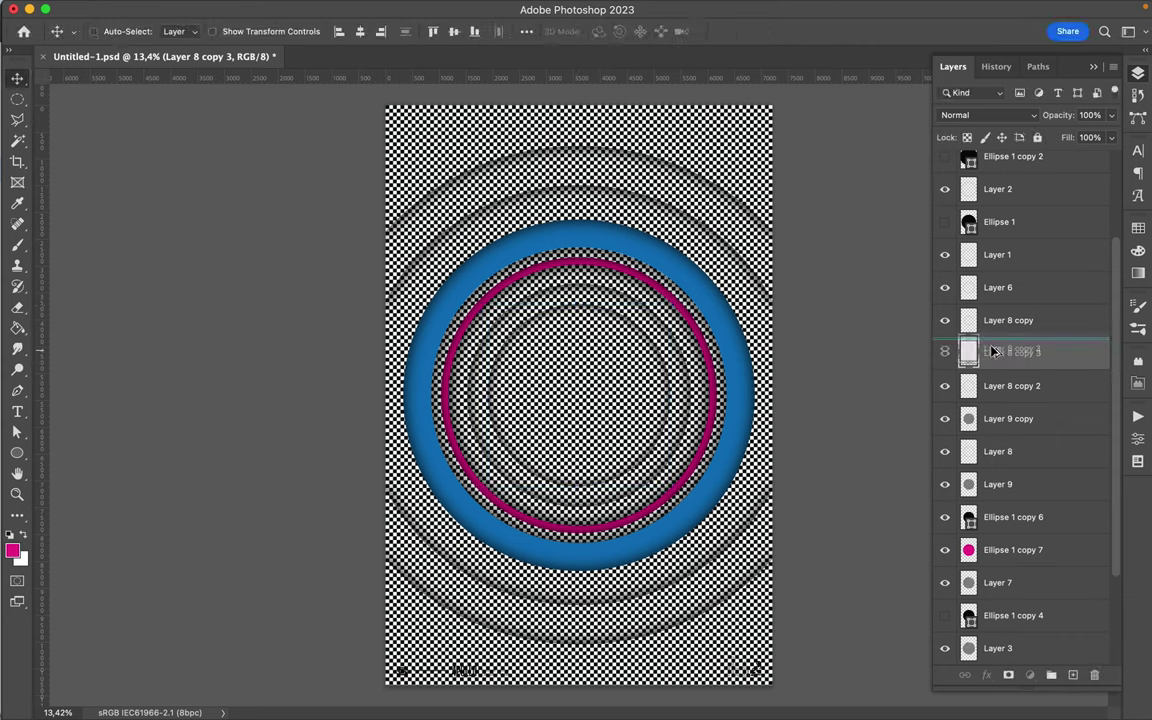
# Duplicate the ring again, shrink the copy to about 69%, and duplicate it once more.
pyautogui.press('super+j')
pyautogui.press('super+t')
pyautogui.moveTo(579, 303); pyautogui.dragTo(579, 353)
pyautogui.press('Return')
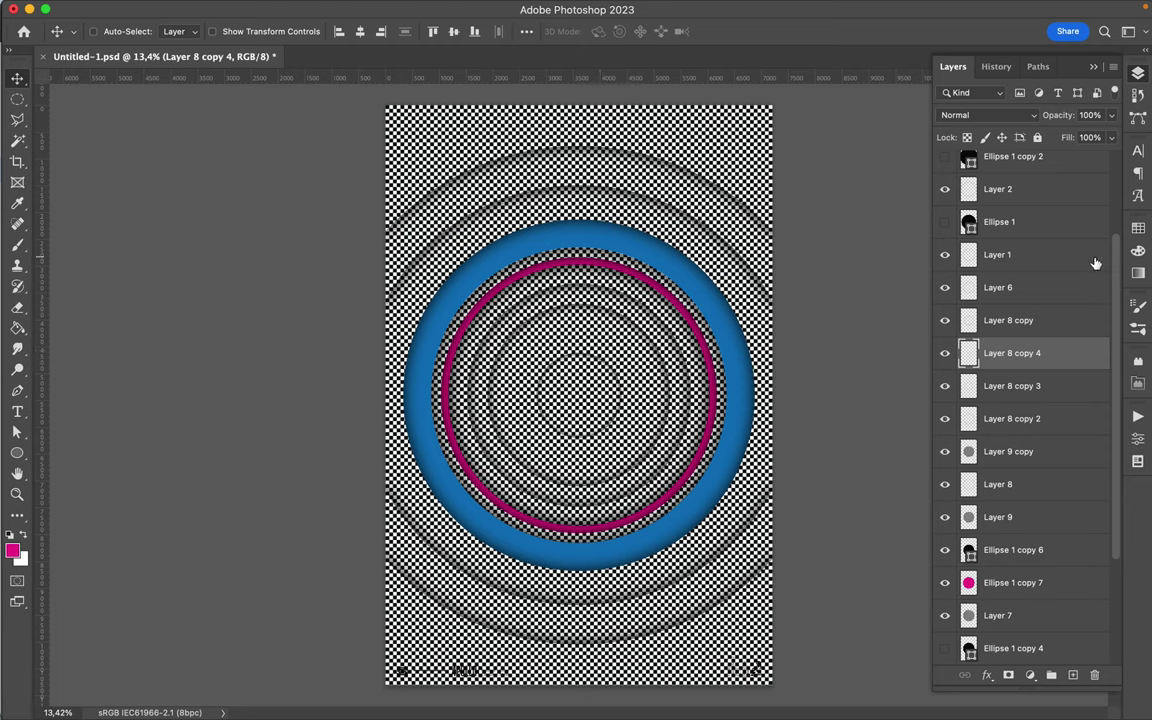
pyautogui.moveTo(1025, 334)
pyautogui.mouseDown()
pyautogui.moveTo(1024, 352)
pyautogui.moveTo(1025, 336)
pyautogui.mouseUp()
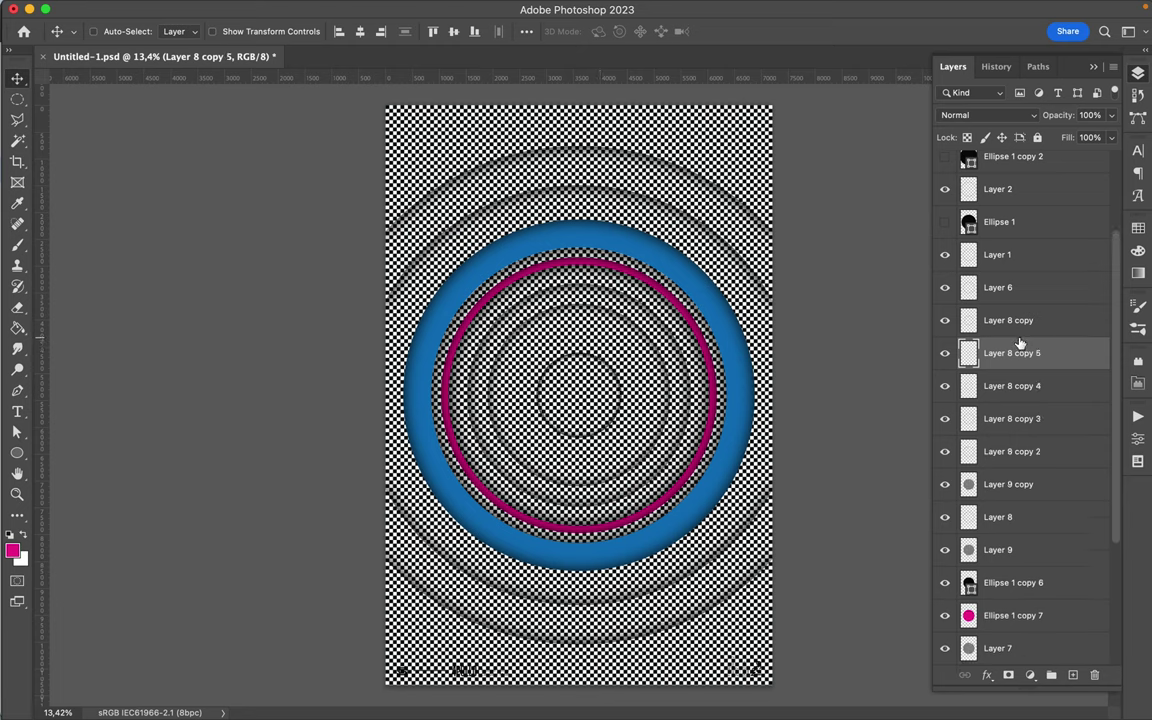
pyautogui.keyDown('shift'); pyautogui.click(1022, 385); pyautogui.keyUp('shift')
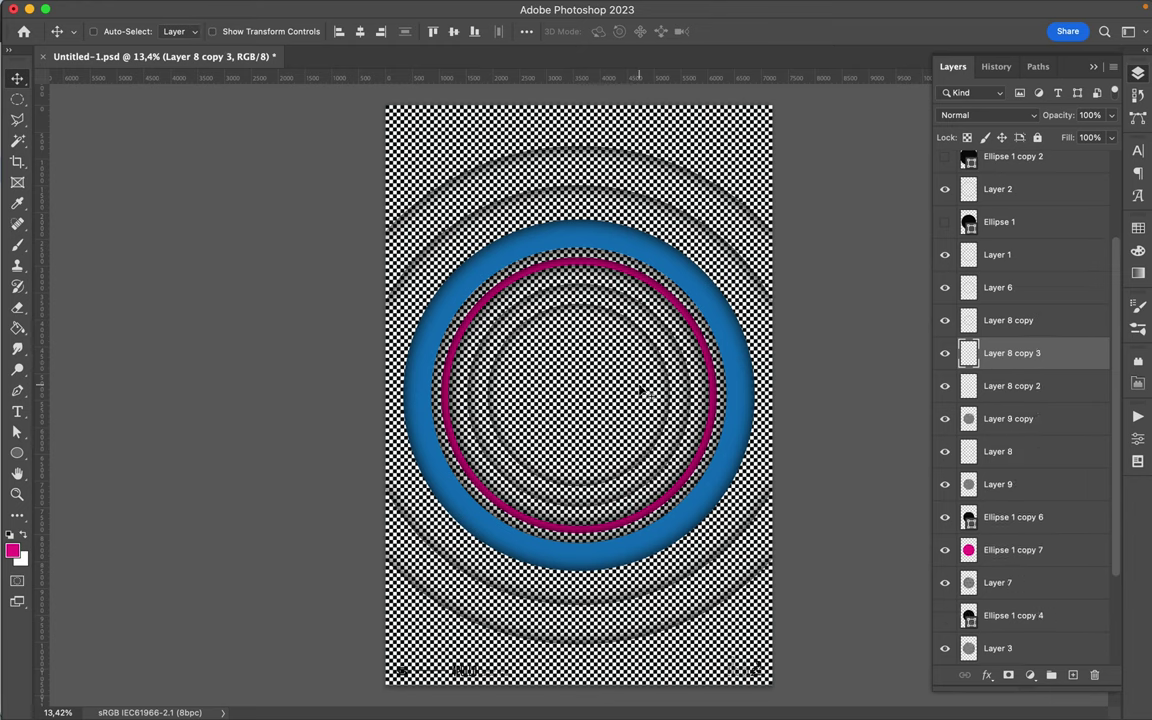
# Duplicate Layer 5, Layer 4 and Layer 2 to deepen their ring shading.
pyautogui.keyDown('super'); pyautogui.click(603, 157); pyautogui.keyUp('super')
pyautogui.moveTo(1045, 168); pyautogui.dragTo(1013, 181)
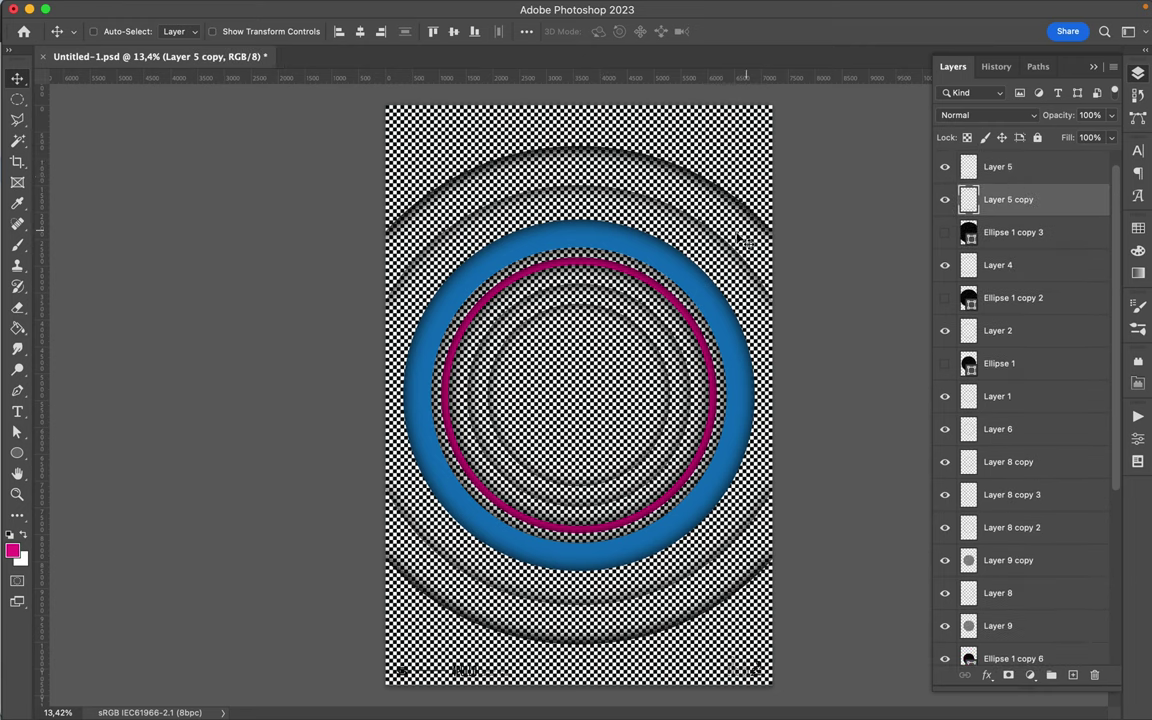
pyautogui.click(1005, 268)
pyautogui.moveTo(1007, 283); pyautogui.dragTo(1006, 298)
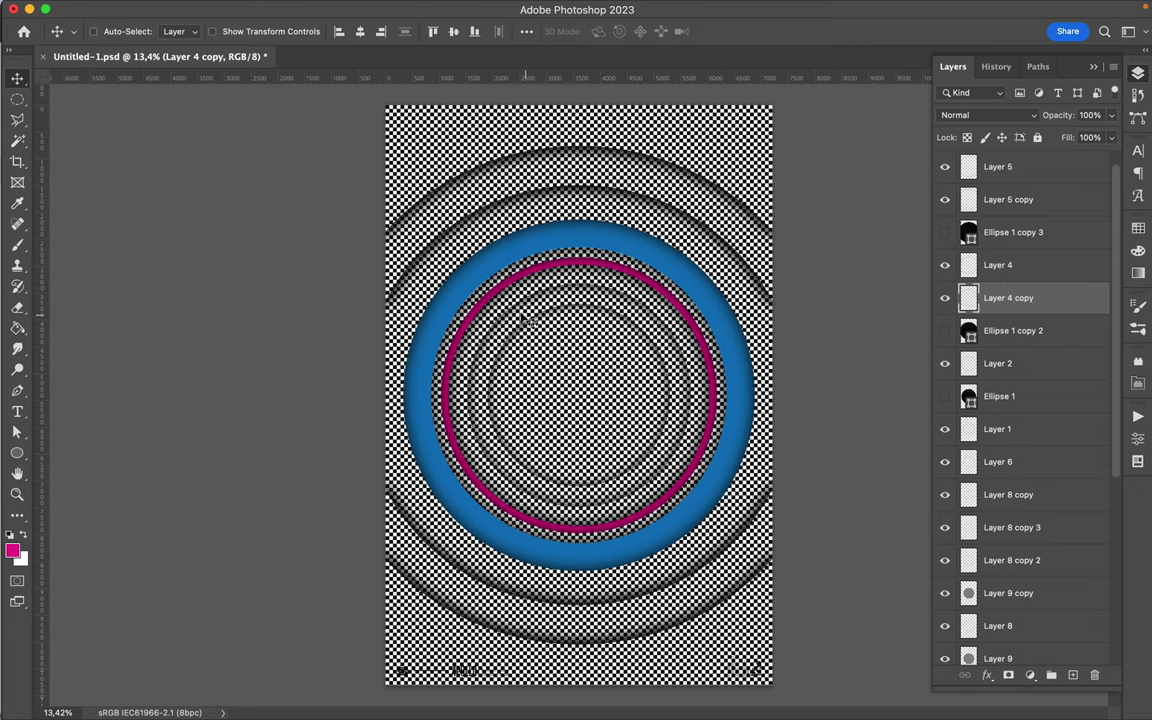
pyautogui.keyDown('super'); pyautogui.click(406, 270); pyautogui.keyUp('super')
pyautogui.moveTo(1005, 355); pyautogui.dragTo(1005, 378)
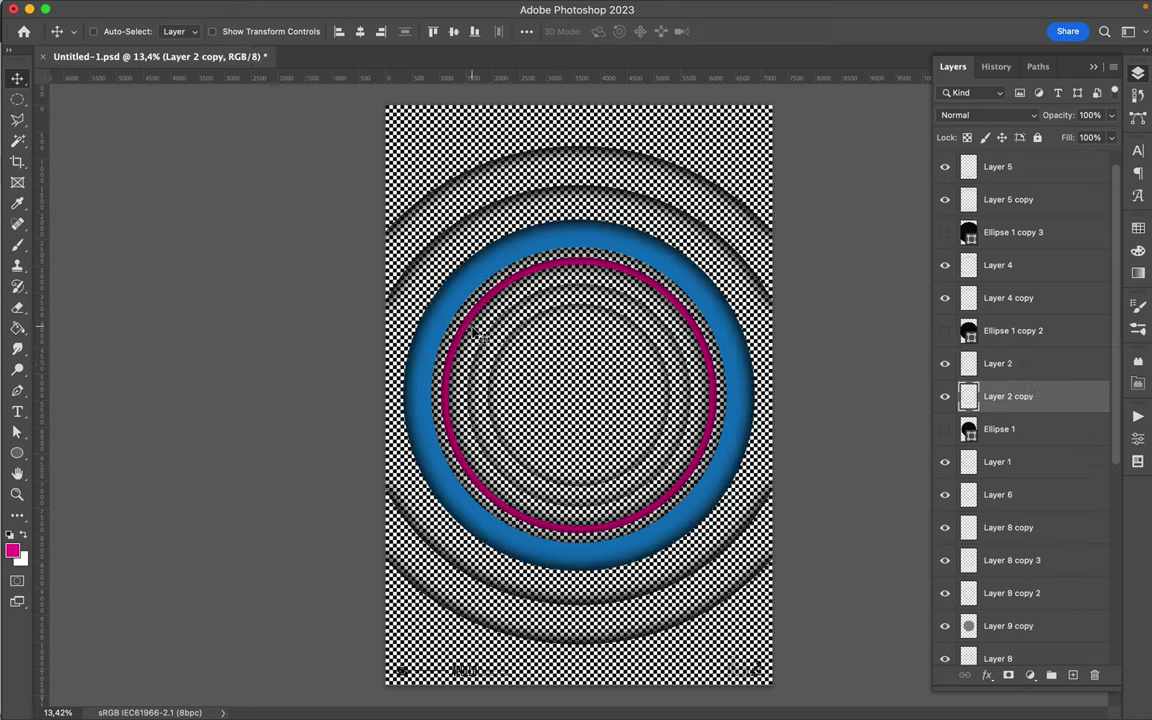
# Duplicate the inner rings Layer 8 copy 3 and Layer 8 copy.
pyautogui.press('super')
pyautogui.keyDown('super'); pyautogui.click(512, 338); pyautogui.keyUp('super')
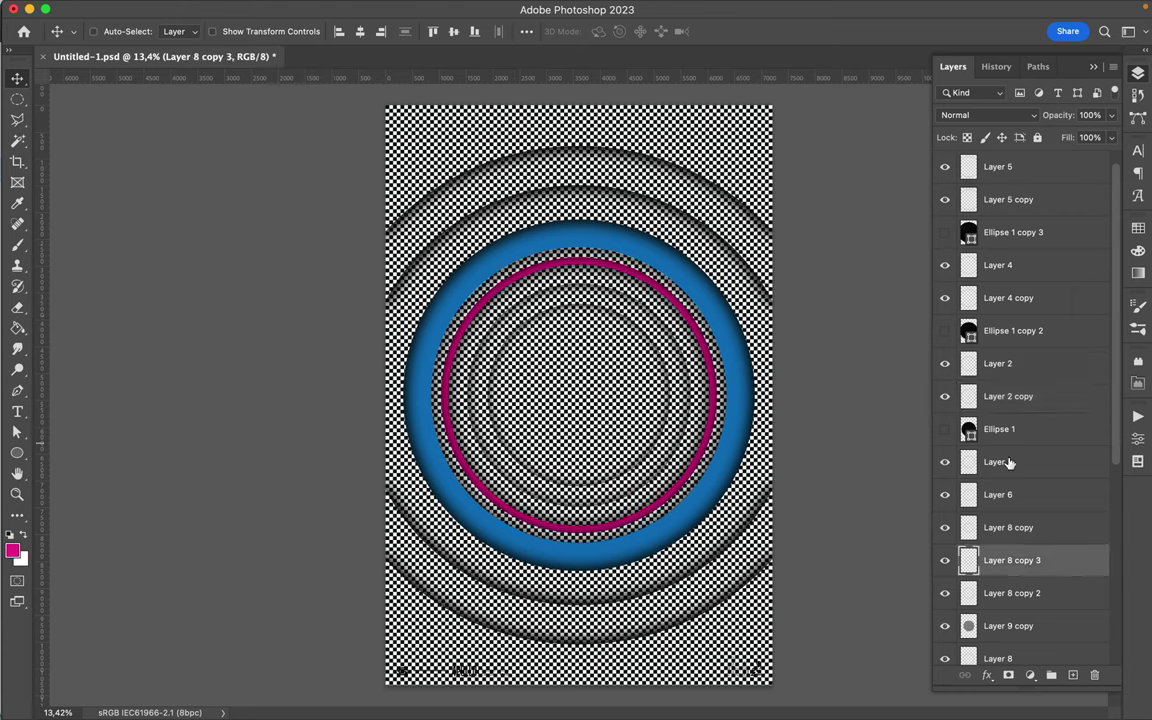
pyautogui.rightClick(1036, 561)
pyautogui.press('Escape')
pyautogui.press('super+j')
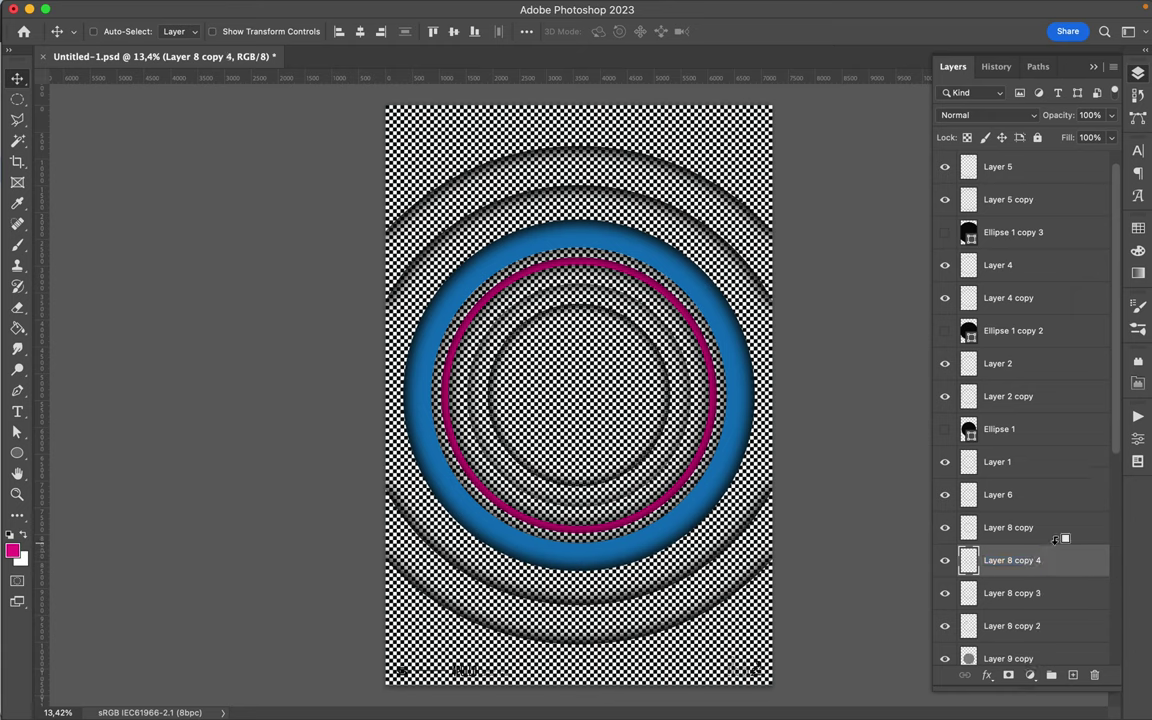
pyautogui.click(480, 368)
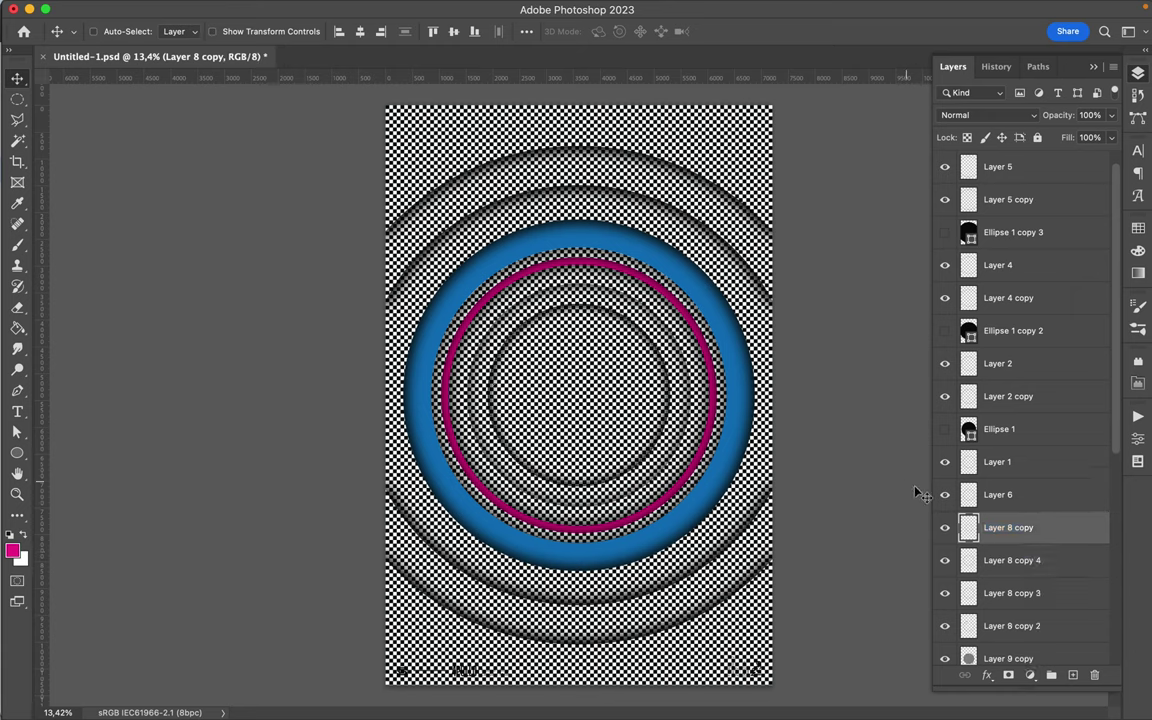
pyautogui.moveTo(983, 527); pyautogui.dragTo(985, 510)
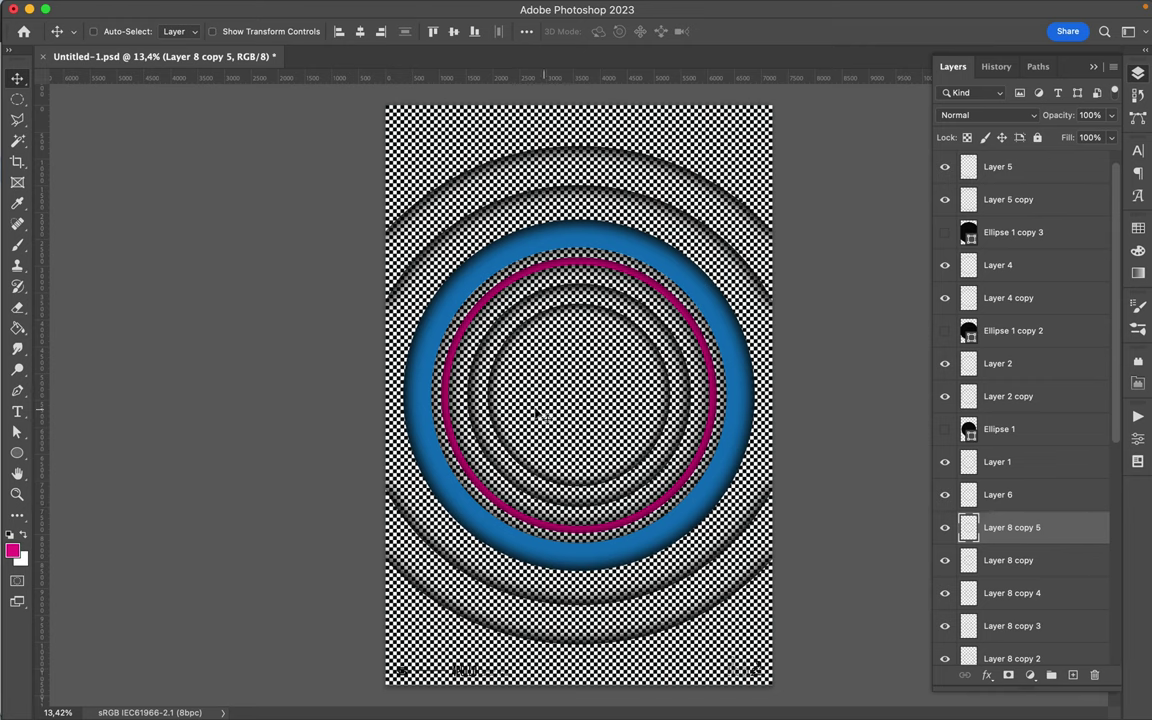
# Hide Layer 8 copy 2 to compare the ring shading.
pyautogui.click(990, 650)
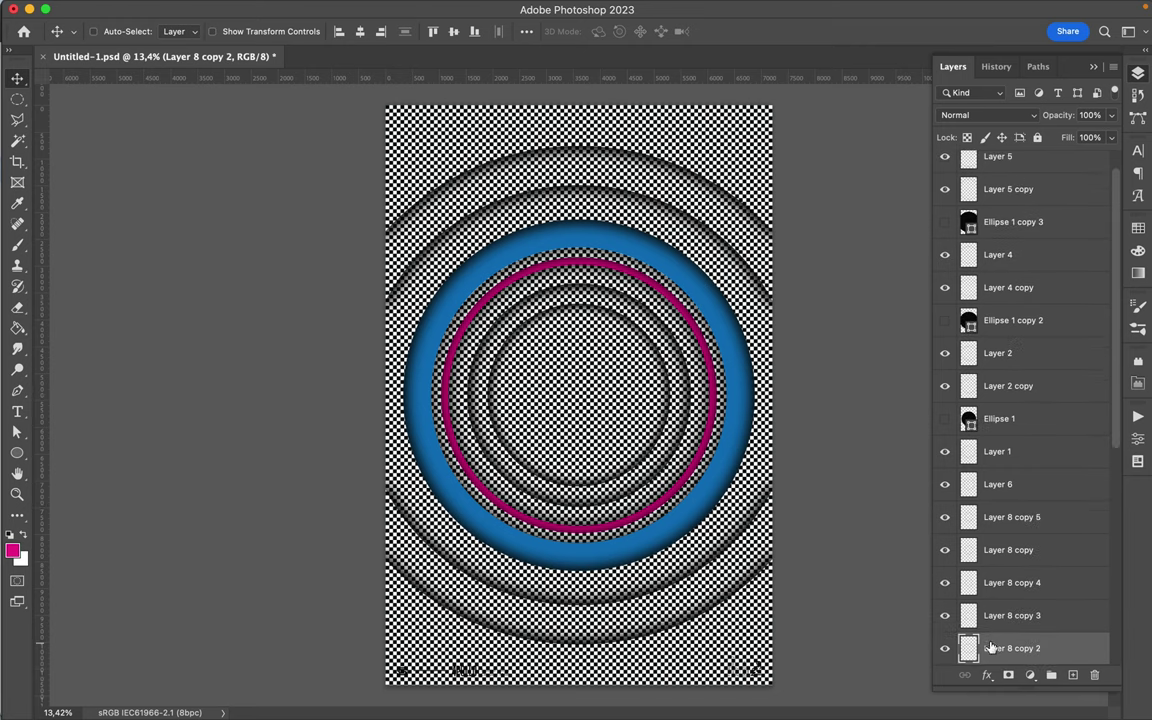
pyautogui.scroll(-3, 975, 610)
pyautogui.click(945, 550)
pyautogui.click(945, 550)
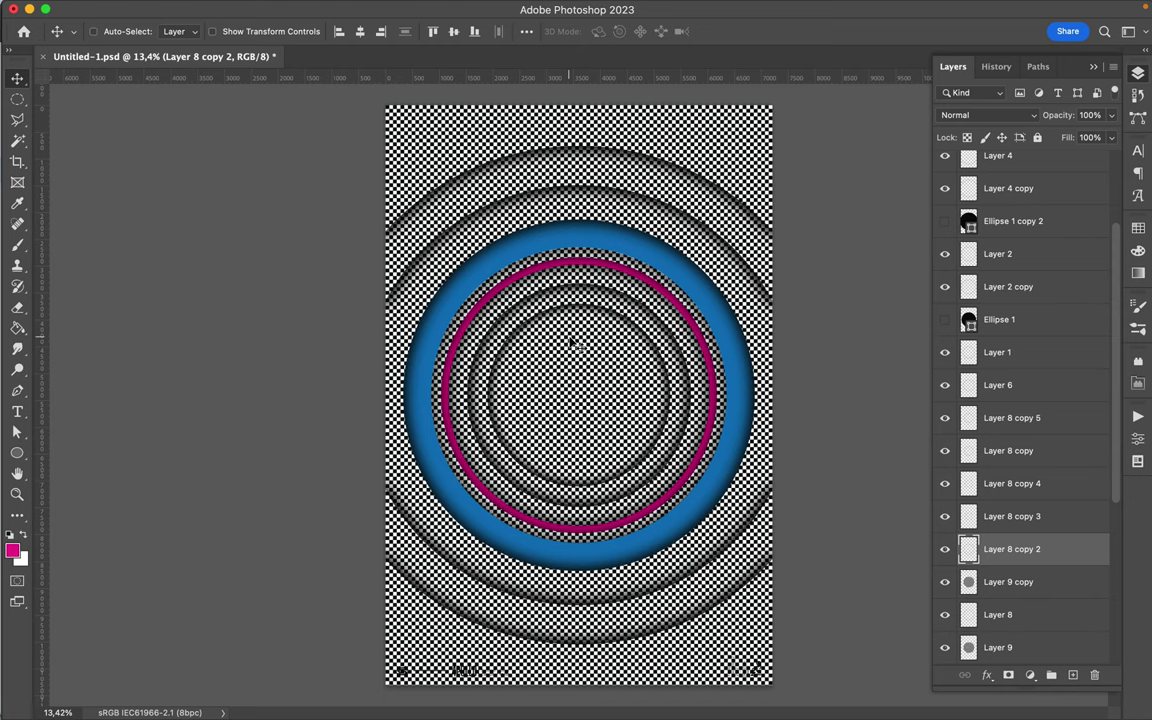
pyautogui.press('u')
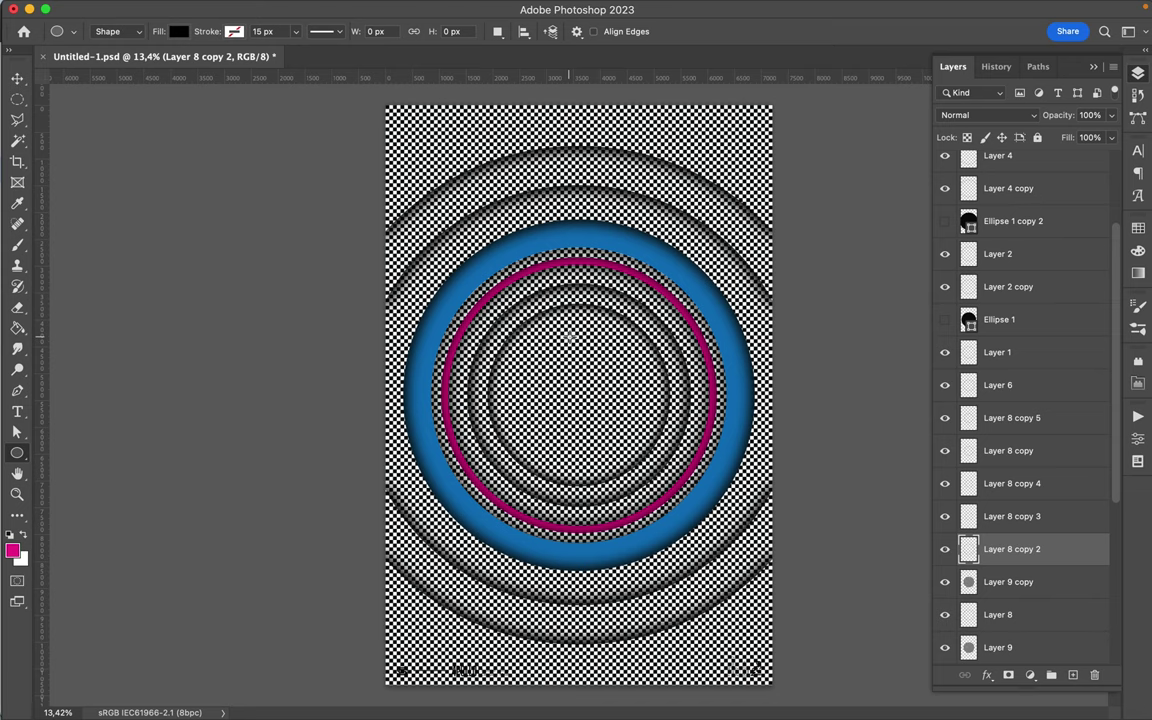
pyautogui.press('v')
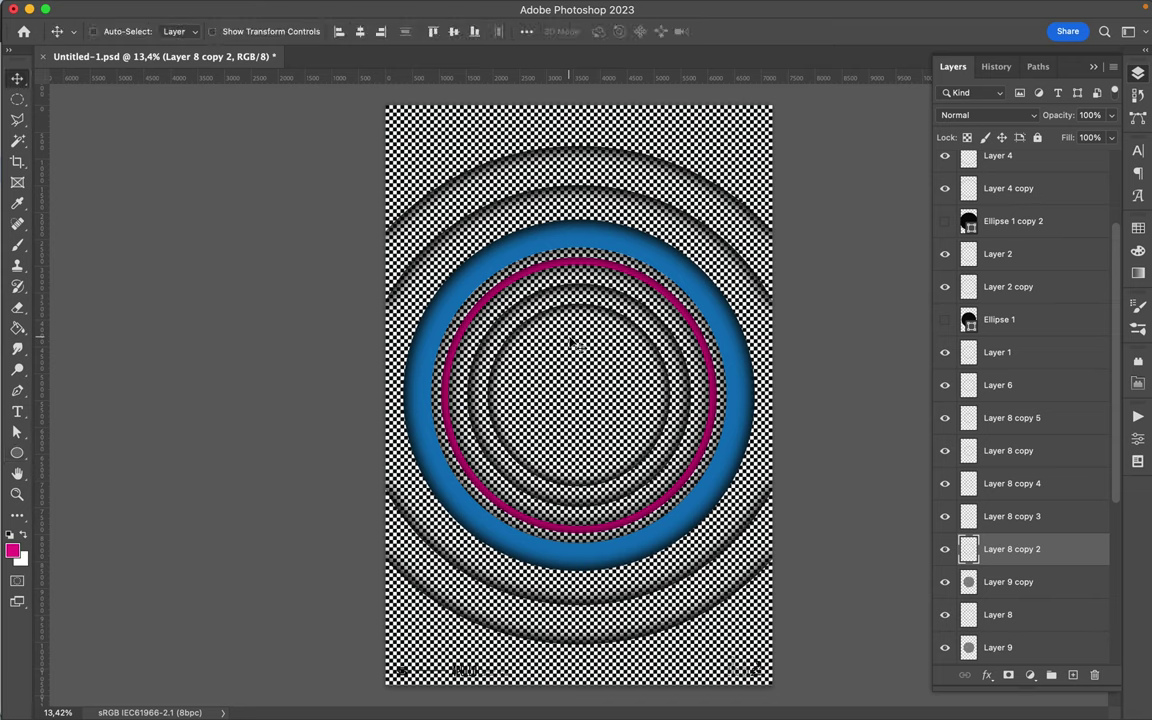
pyautogui.hotkey('alt', '[')
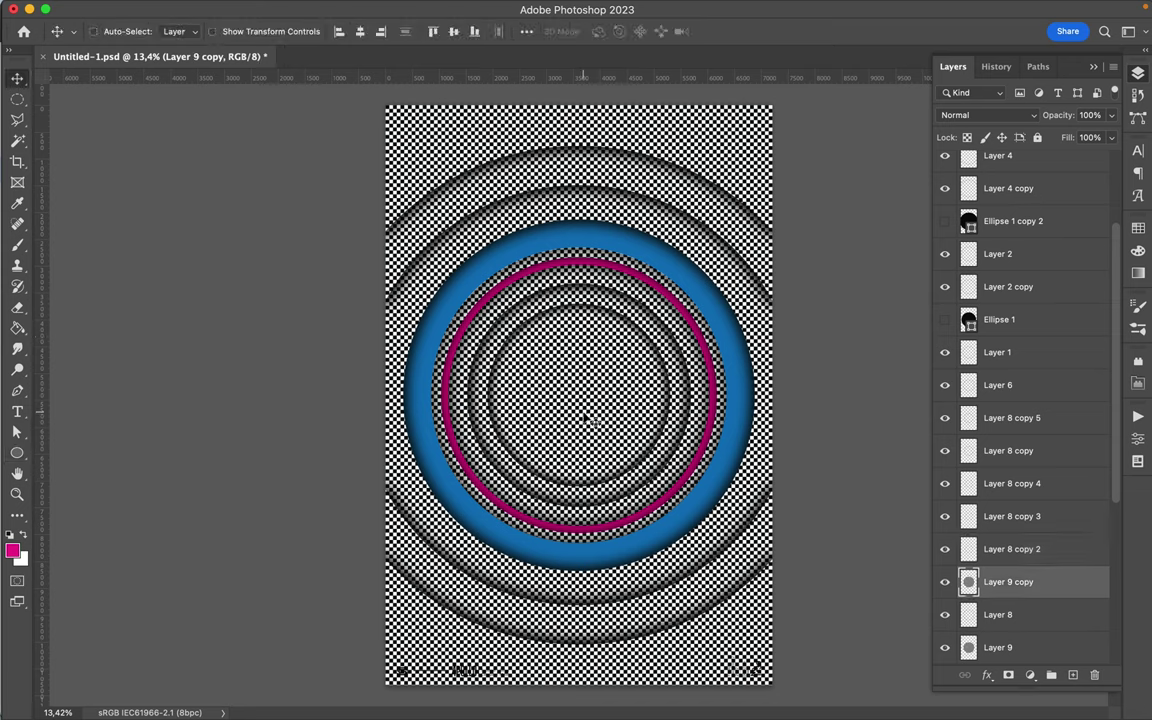
pyautogui.press('m')
pyautogui.moveTo(522, 365); pyautogui.dragTo(606, 393)
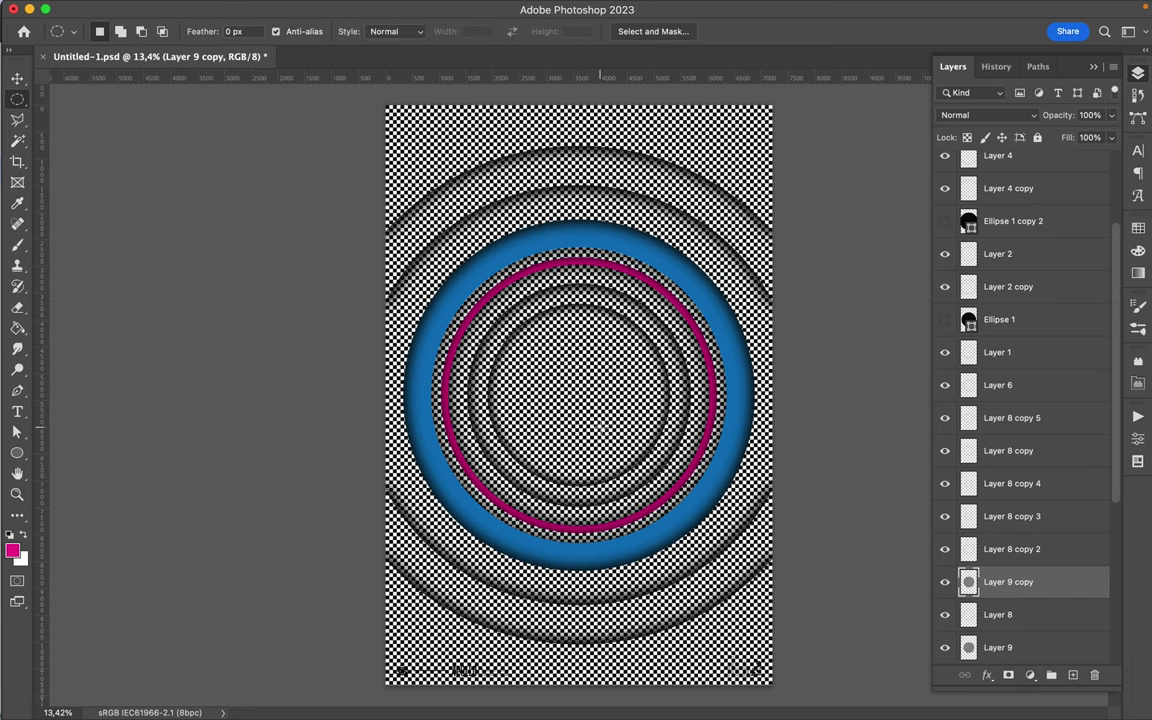
pyautogui.rightClick(17, 98)
# Copy a square marquee selection onto new Layer 10 and move it toward the upper right.
pyautogui.click(95, 97)
pyautogui.moveTo(552, 312); pyautogui.dragTo(641, 371)
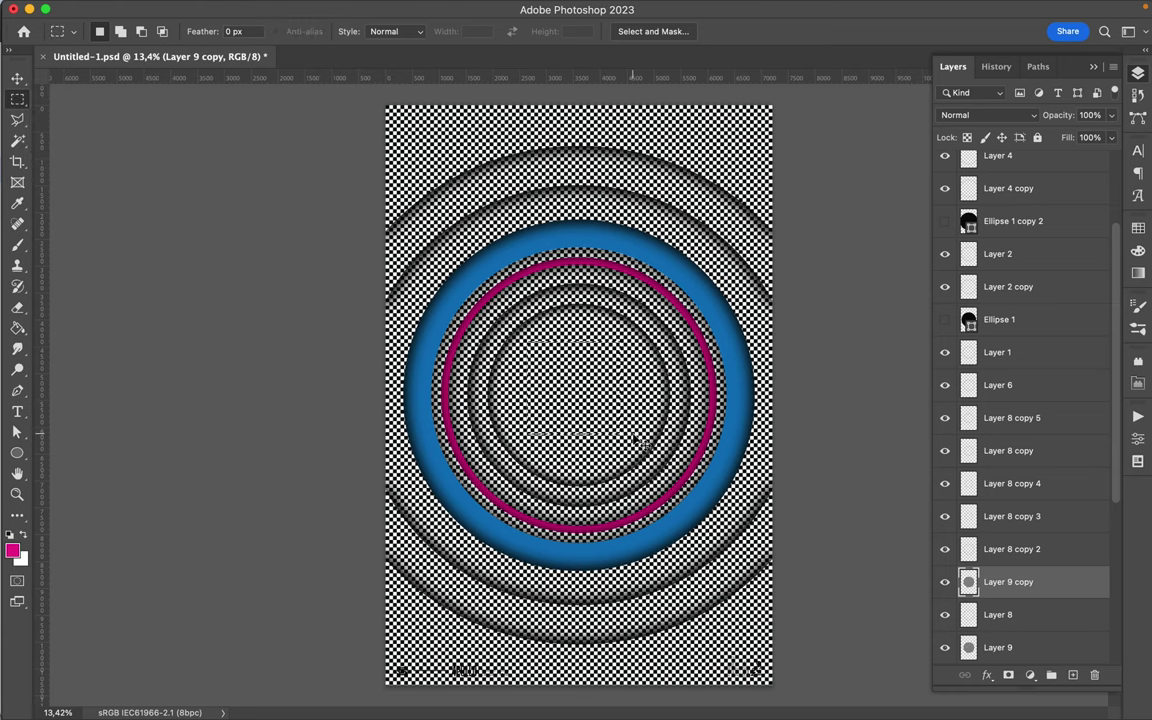
pyautogui.press('super+j')
pyautogui.press('v')
pyautogui.moveTo(604, 411); pyautogui.dragTo(716, 200)
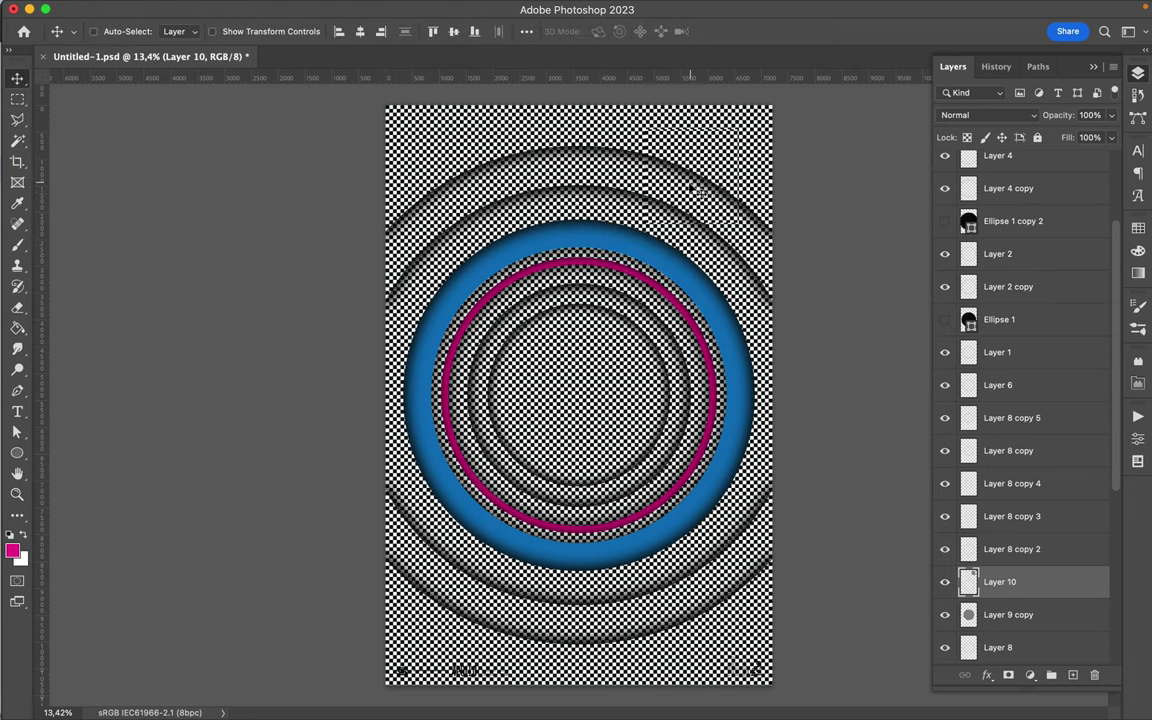
pyautogui.moveTo(651, 158); pyautogui.dragTo(696, 177)
pyautogui.press('super+equal')
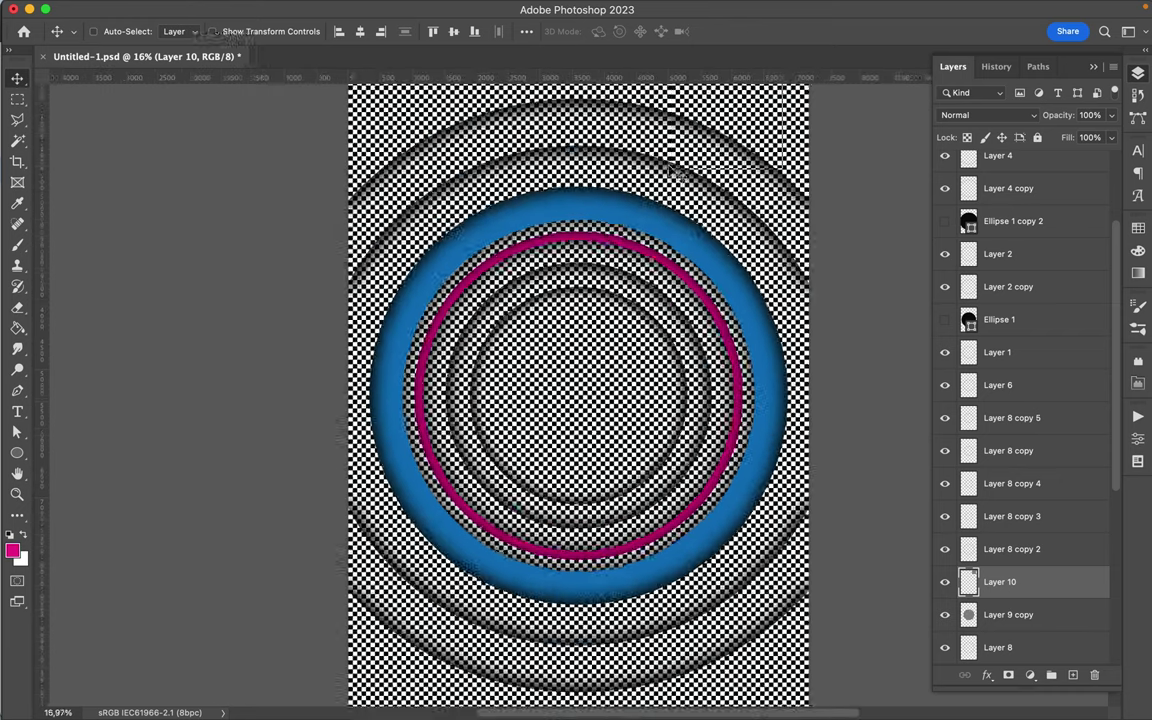
# Nudge the copied square up and draw a marquee selection near it.
pyautogui.scroll(3, 674, 174)
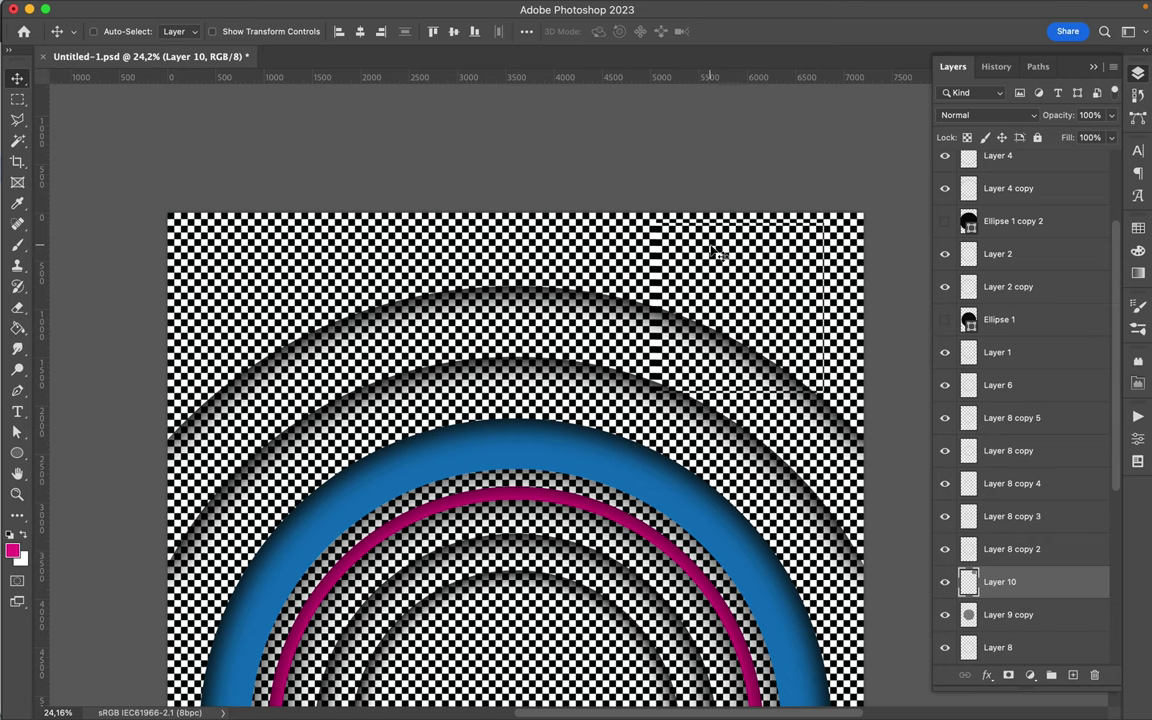
pyautogui.moveTo(713, 250); pyautogui.dragTo(713, 252)
pyautogui.press('m')
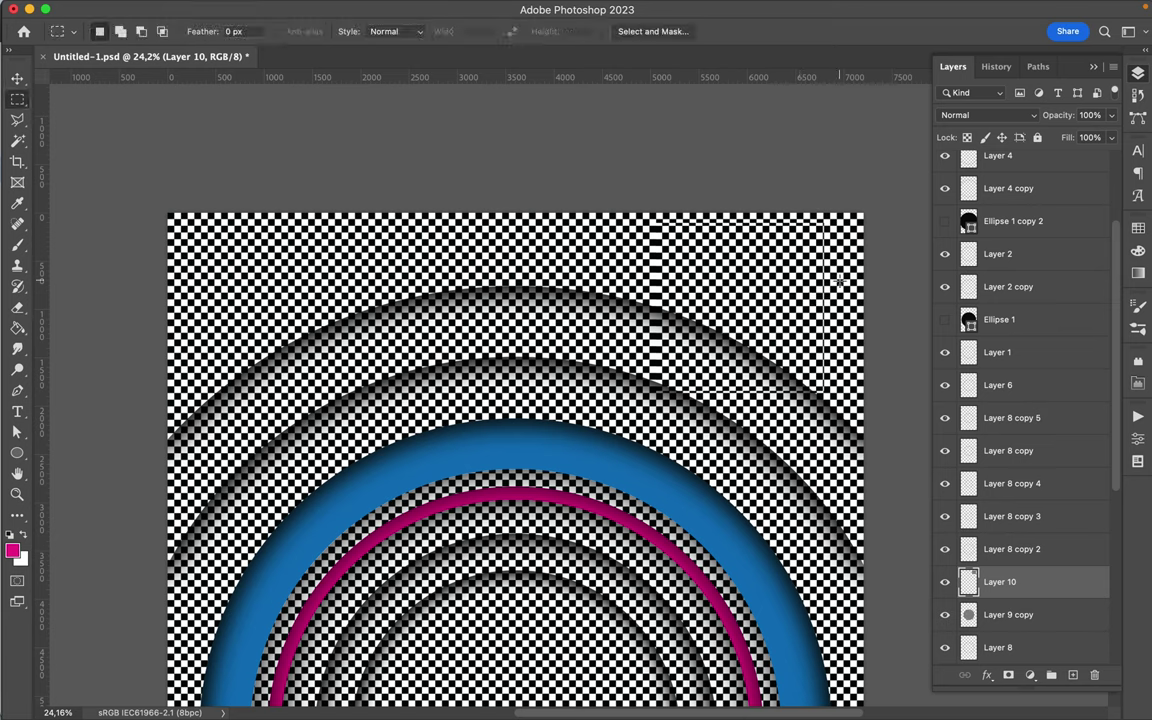
pyautogui.moveTo(839, 205); pyautogui.dragTo(824, 453)
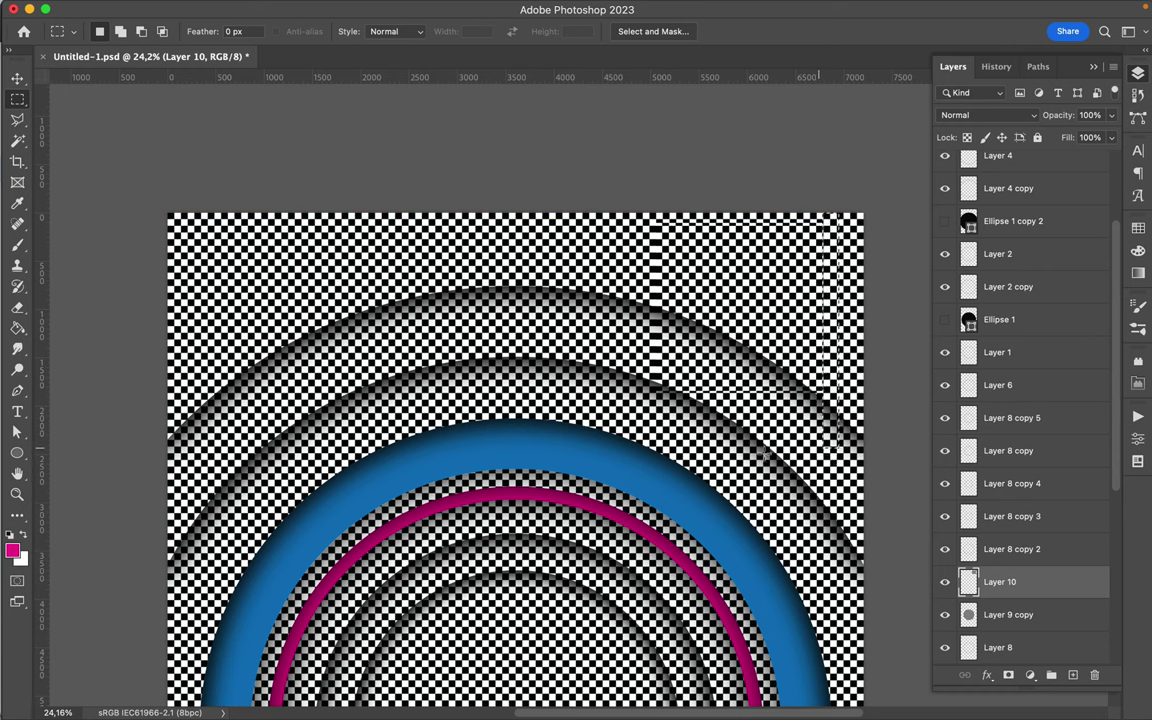
pyautogui.moveTo(619, 432); pyautogui.dragTo(821, 449)
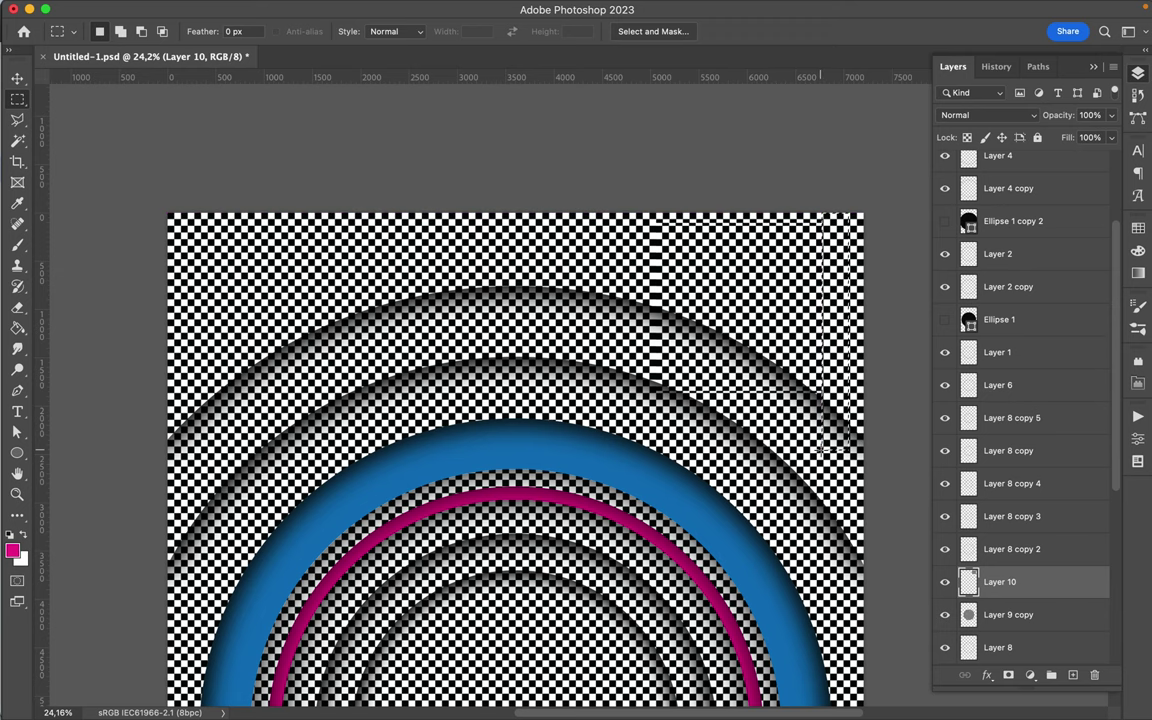
pyautogui.click(810, 452)
# Shift the selected pixels slightly, deselect and reselect, then zoom out to the whole poster.
pyautogui.press('v')
pyautogui.moveTo(786, 283)
pyautogui.mouseDown()
pyautogui.moveTo(780, 250)
pyautogui.moveTo(770, 255)
pyautogui.moveTo(786, 283)
pyautogui.moveTo(790, 245)
pyautogui.moveTo(778, 280)
pyautogui.mouseUp()
pyautogui.hotkey('ctrl', 'd')
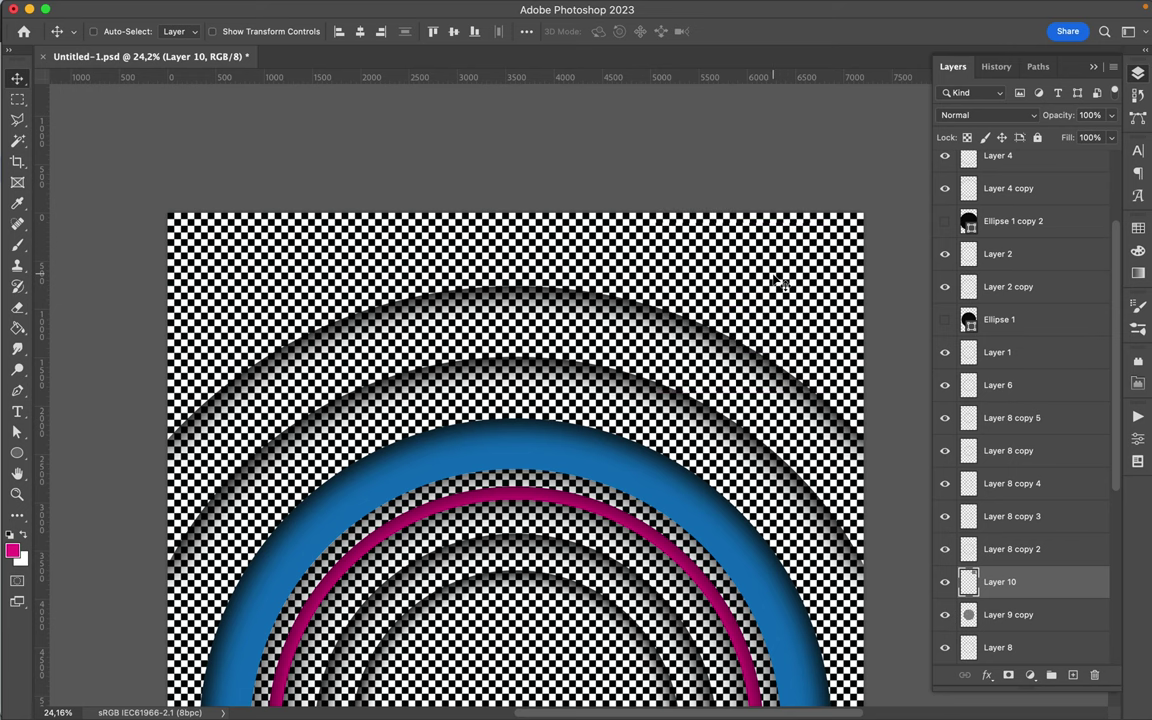
pyautogui.hotkey('ctrl', 'shift', 'd')
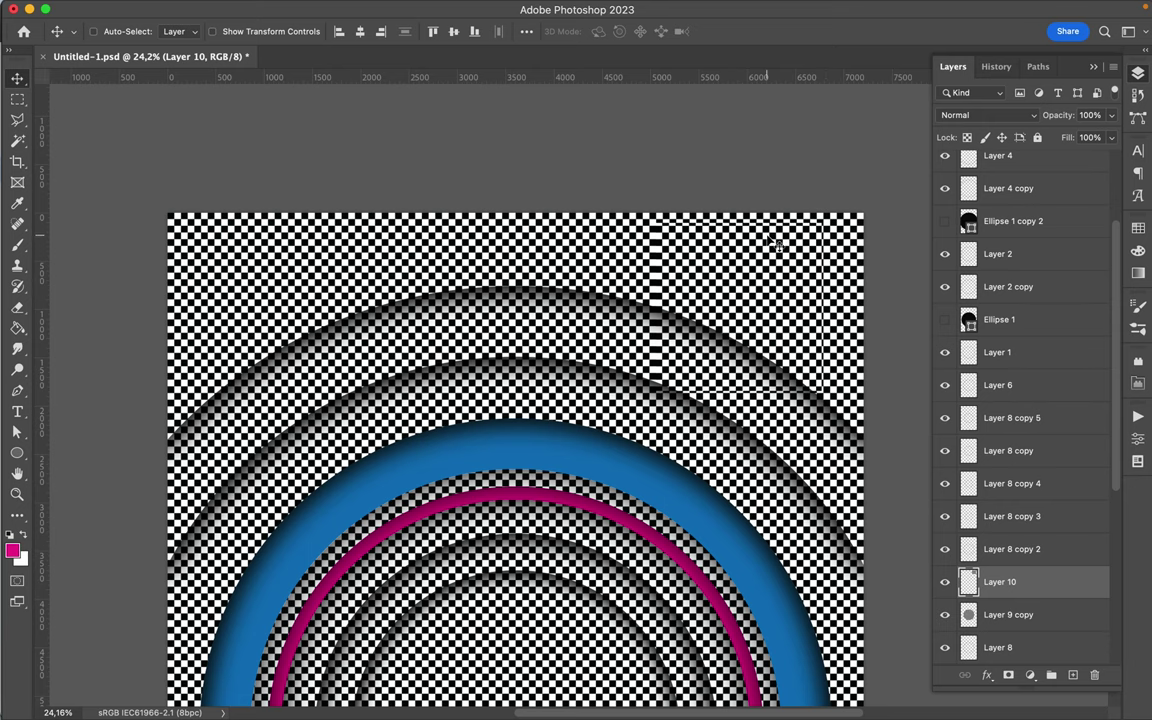
pyautogui.scroll(-2, 758, 408)
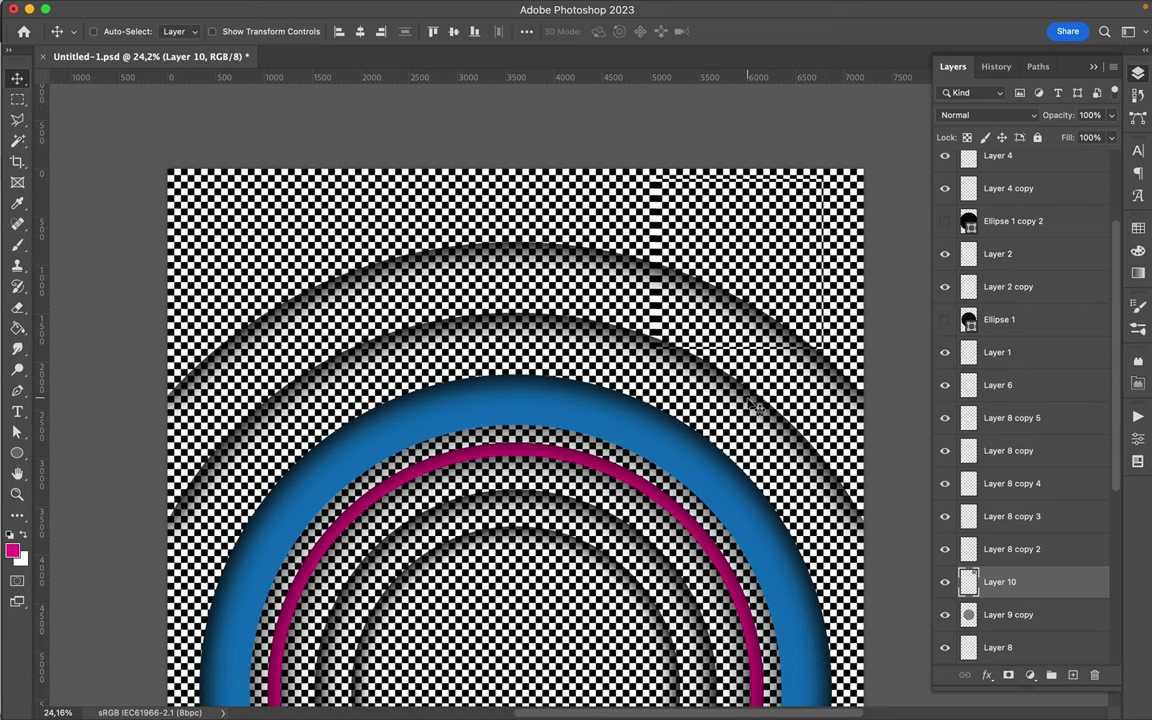
pyautogui.scroll(-5, 758, 408)
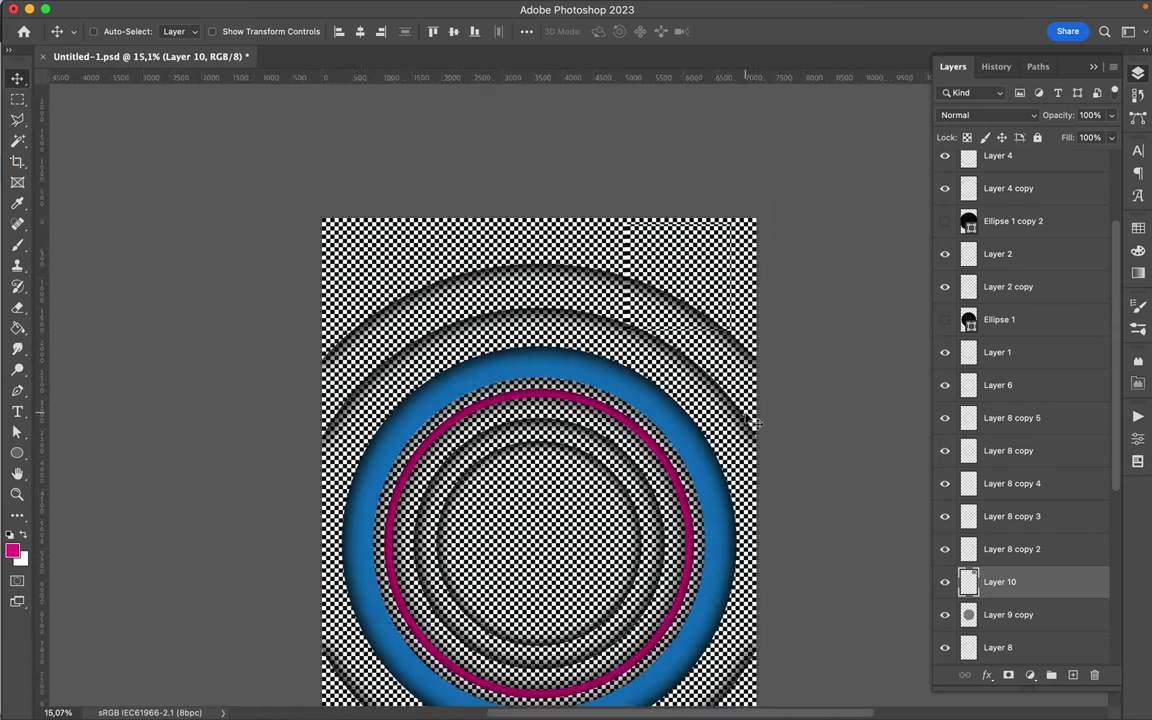
pyautogui.scroll(-1, 757, 424)
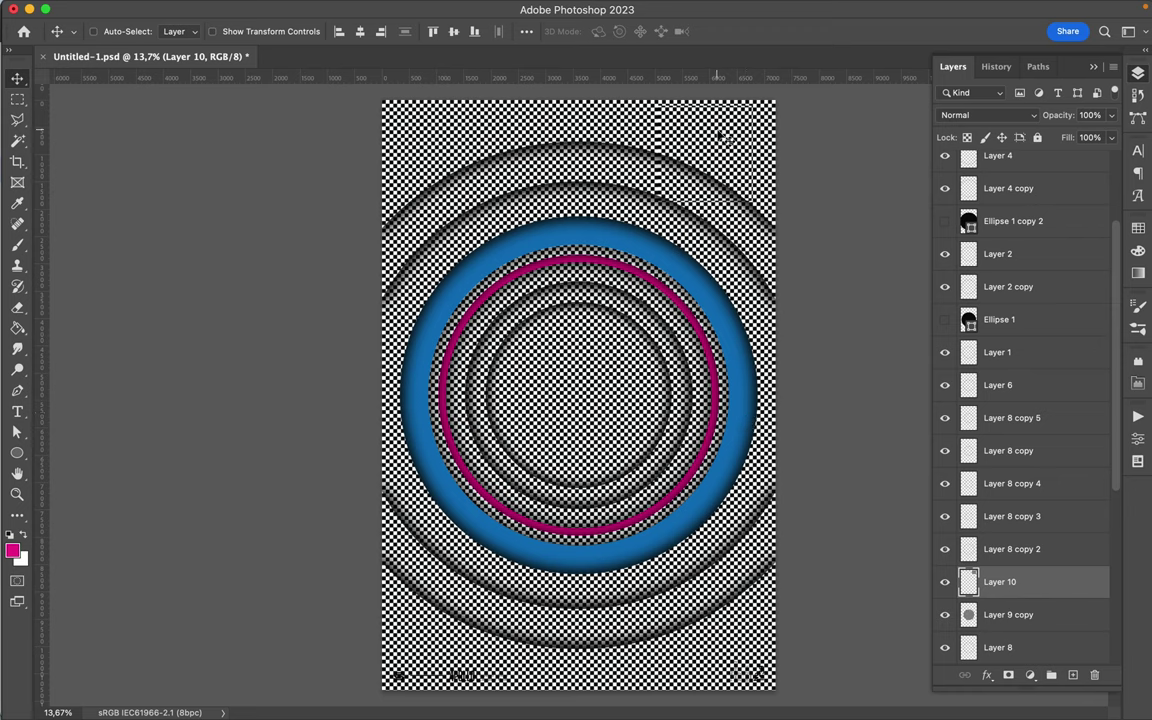
pyautogui.keyDown('ctrl'); pyautogui.click(675, 668); pyautogui.keyUp('ctrl')
pyautogui.press('m')
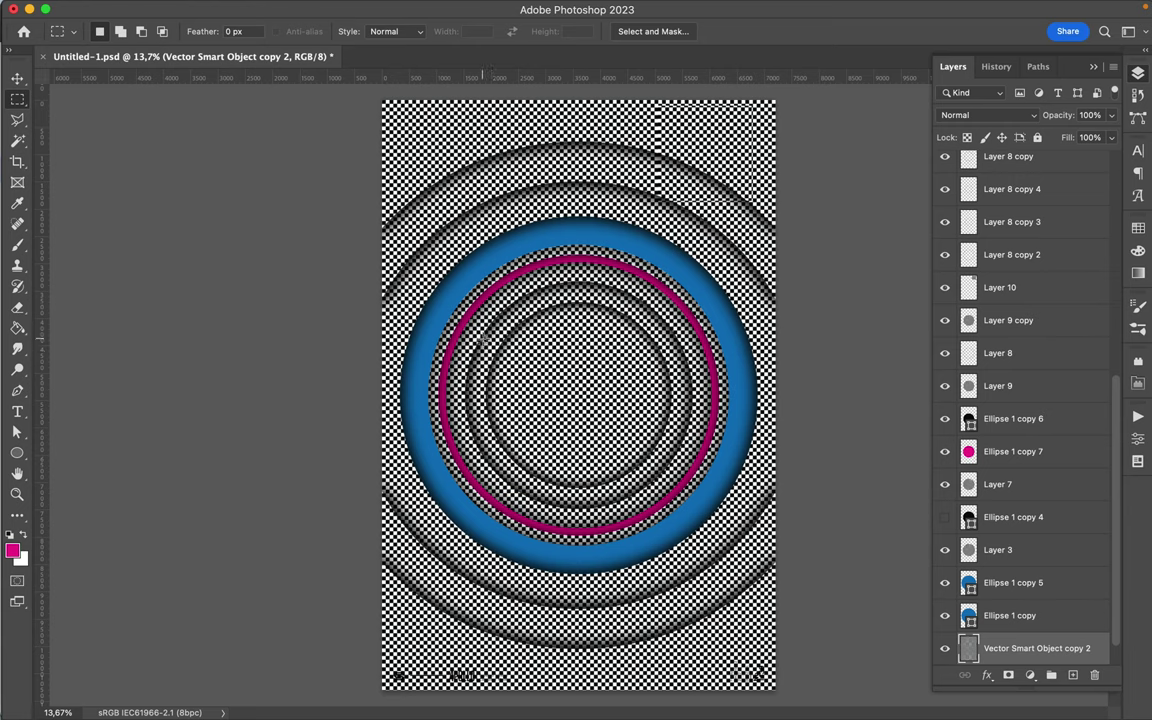
pyautogui.moveTo(479, 303); pyautogui.dragTo(729, 538)
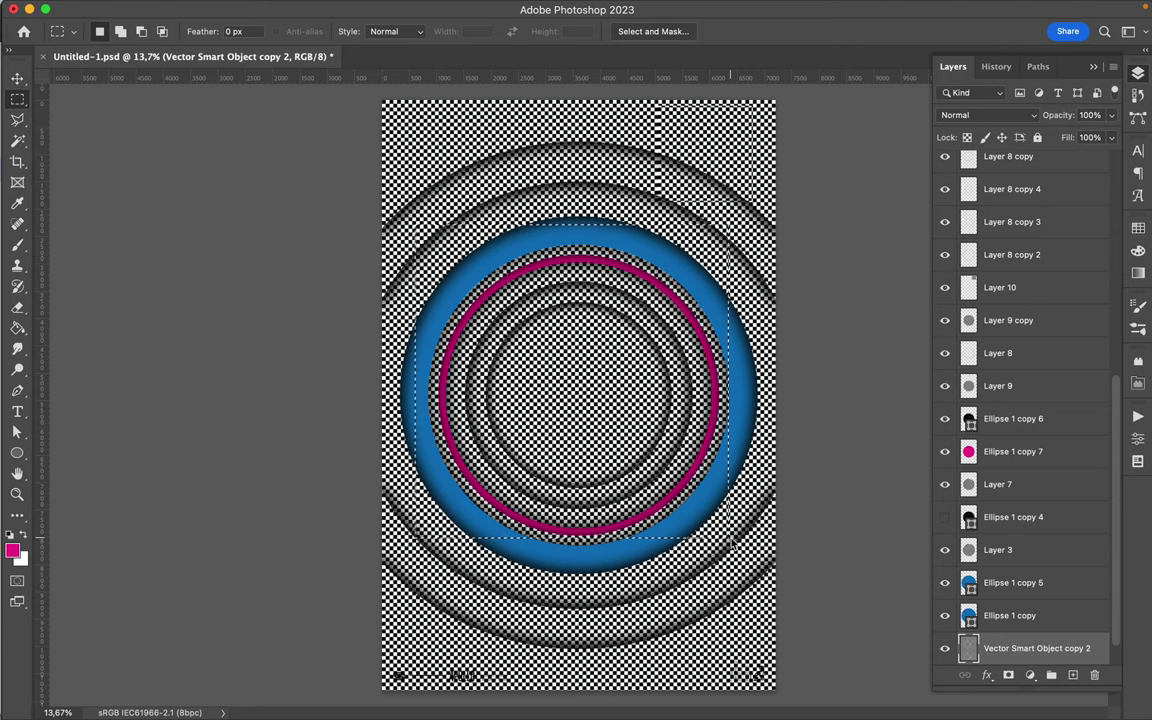
pyautogui.press('super+j')
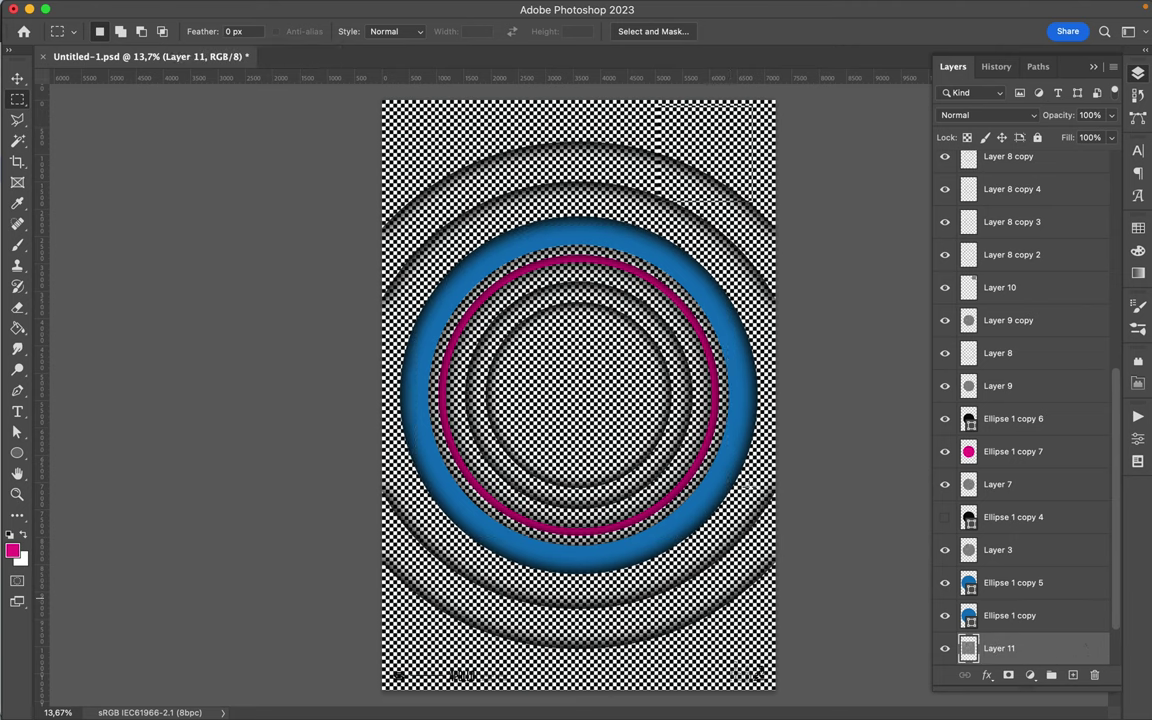
pyautogui.press('v')
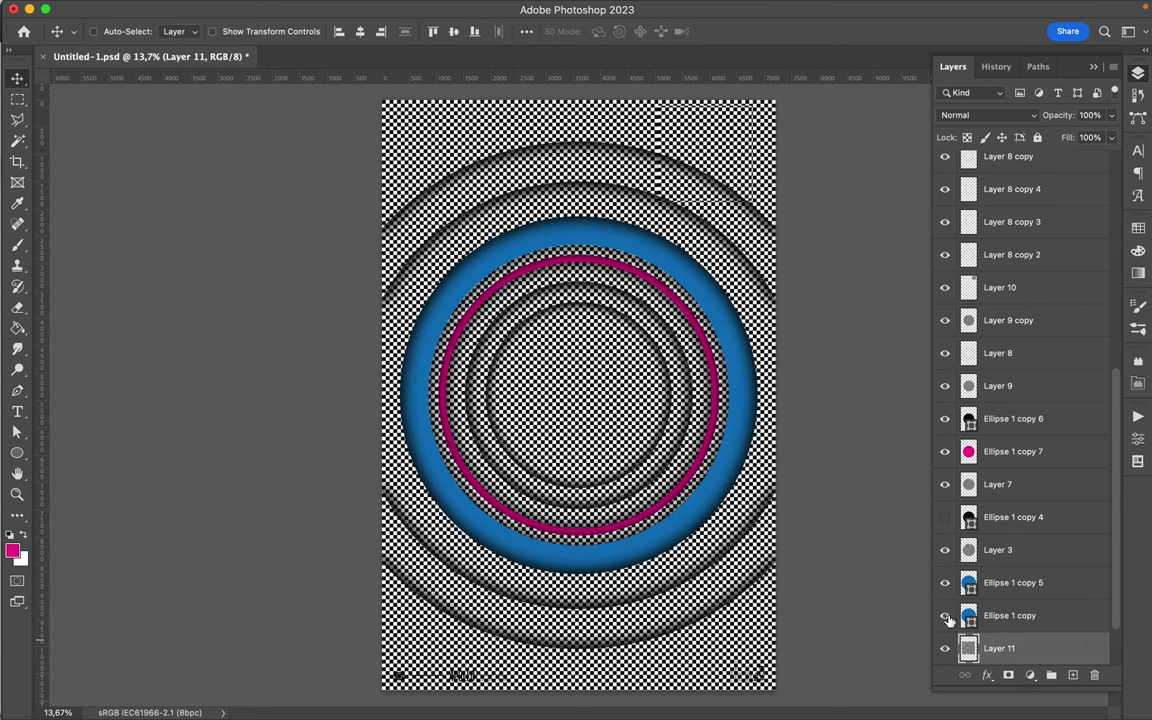
pyautogui.moveTo(557, 312); pyautogui.dragTo(625, 509)
pyautogui.moveTo(997, 648); pyautogui.dragTo(900, 535)
pyautogui.moveTo(771, 482); pyautogui.dragTo(768, 633)
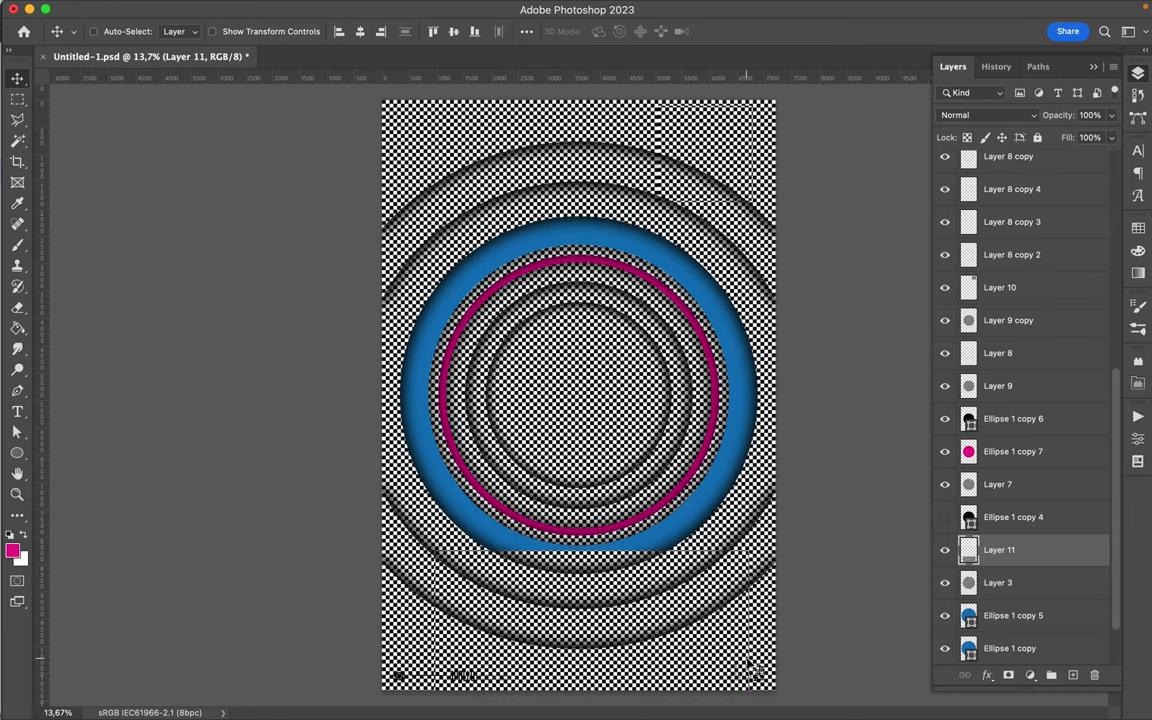
pyautogui.moveTo(783, 680); pyautogui.dragTo(760, 668)
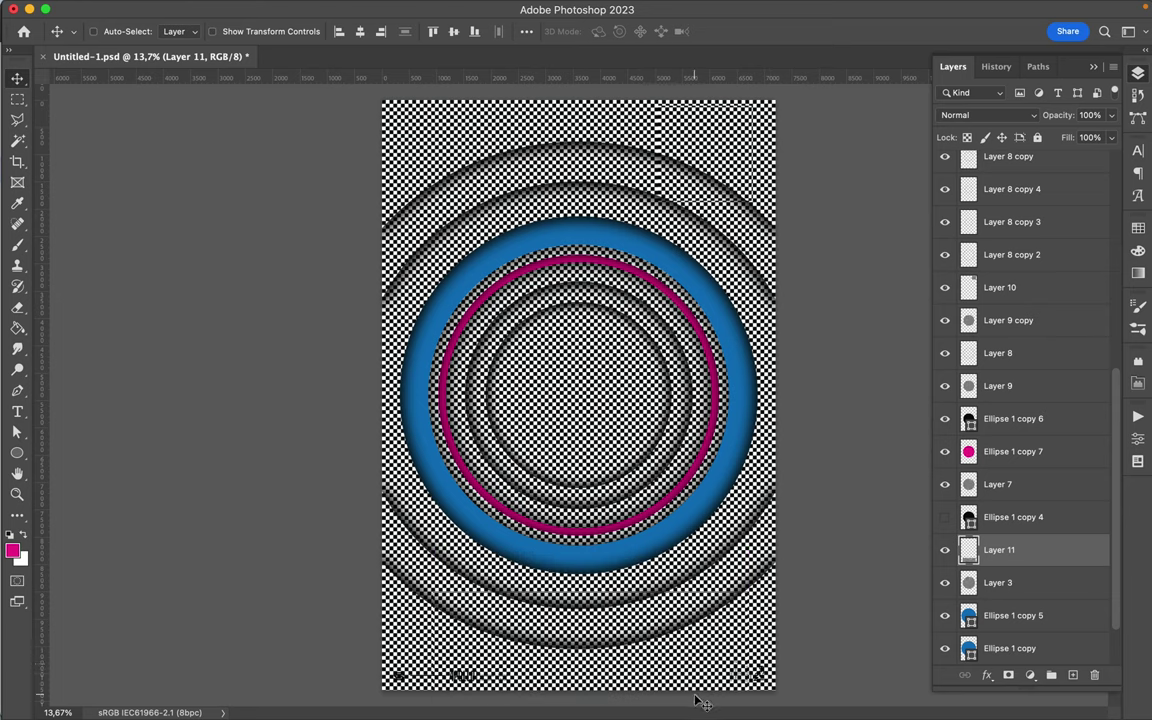
pyautogui.moveTo(680, 672)
pyautogui.mouseDown()
pyautogui.moveTo(688, 600)
pyautogui.moveTo(690, 670)
pyautogui.moveTo(692, 600)
pyautogui.moveTo(688, 660)
pyautogui.mouseUp()
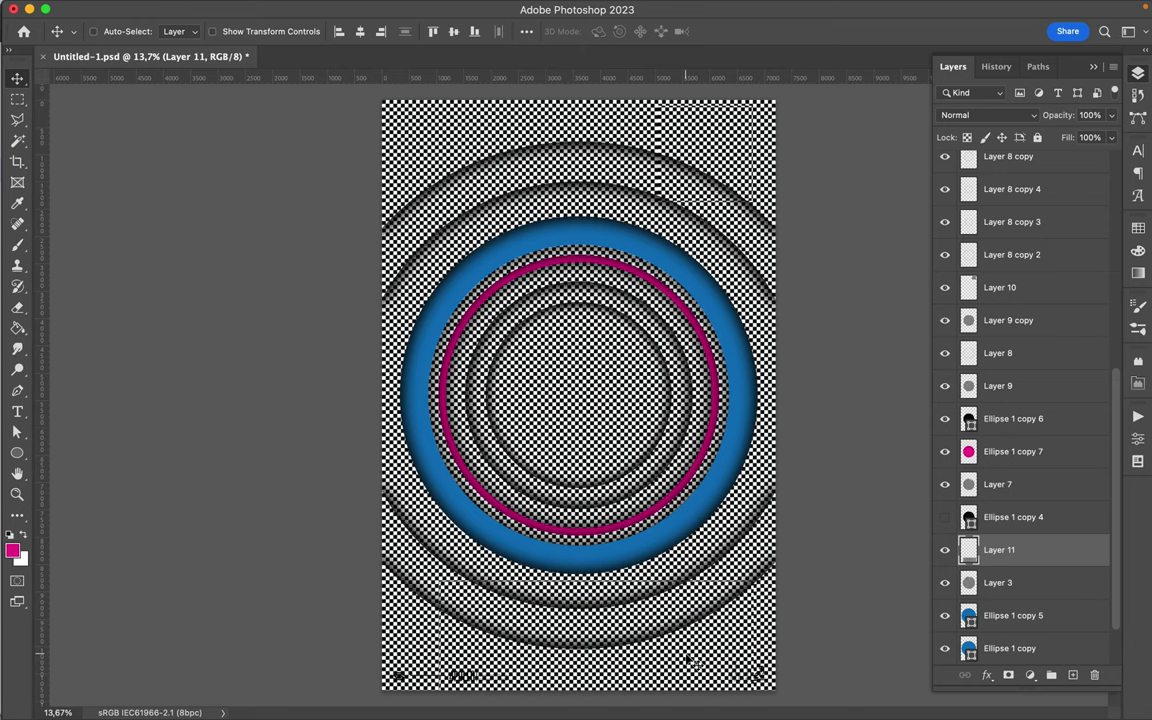
pyautogui.press('BackSpace')
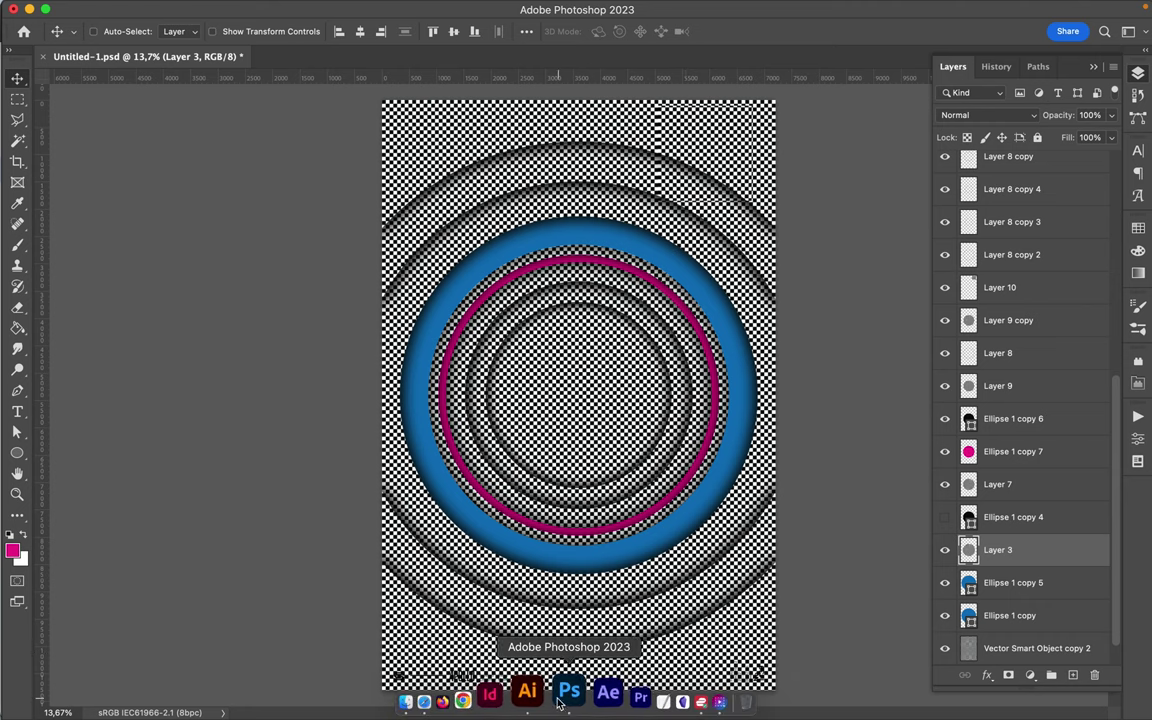
# Dismiss Photoshop's clipboard export warning and bring Illustrator's Geo.ai document to the front.
pyautogui.click(545, 698)
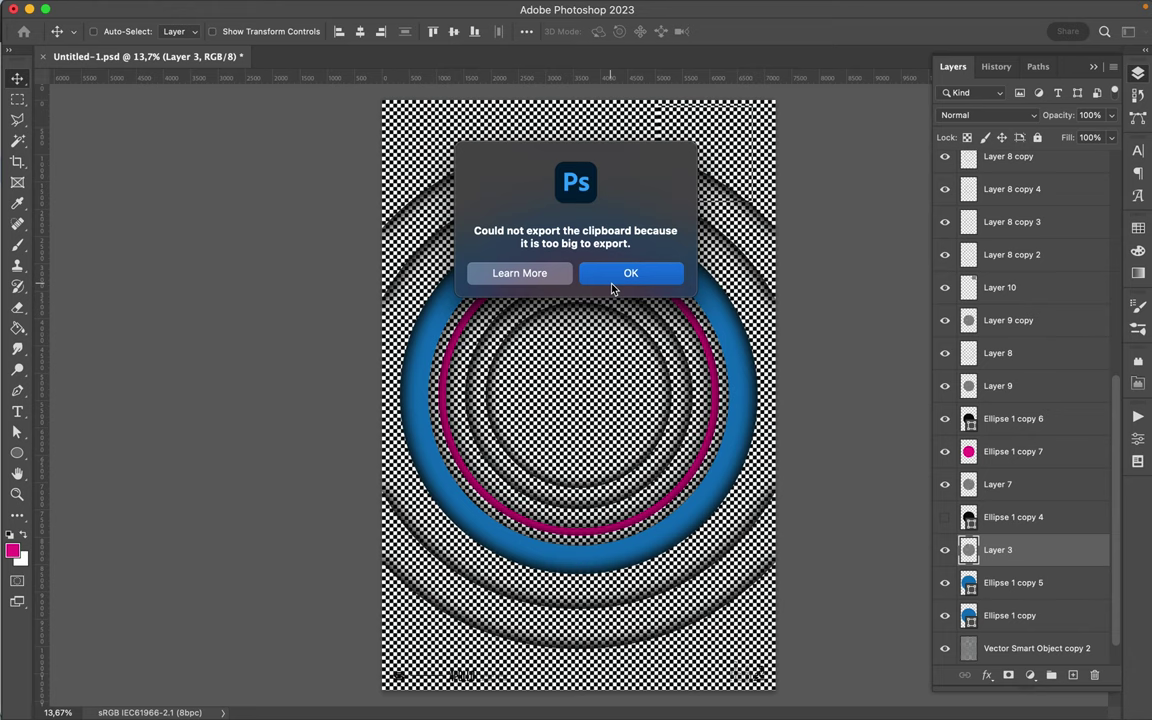
pyautogui.click(613, 284)
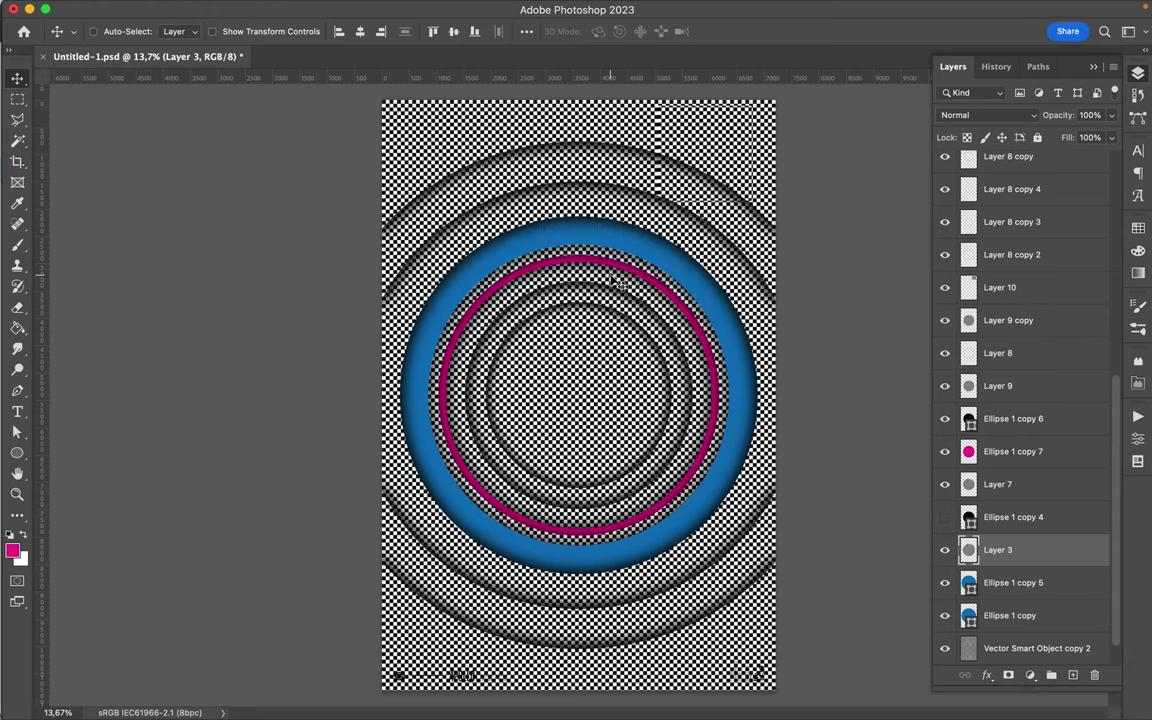
pyautogui.moveTo(548, 716)
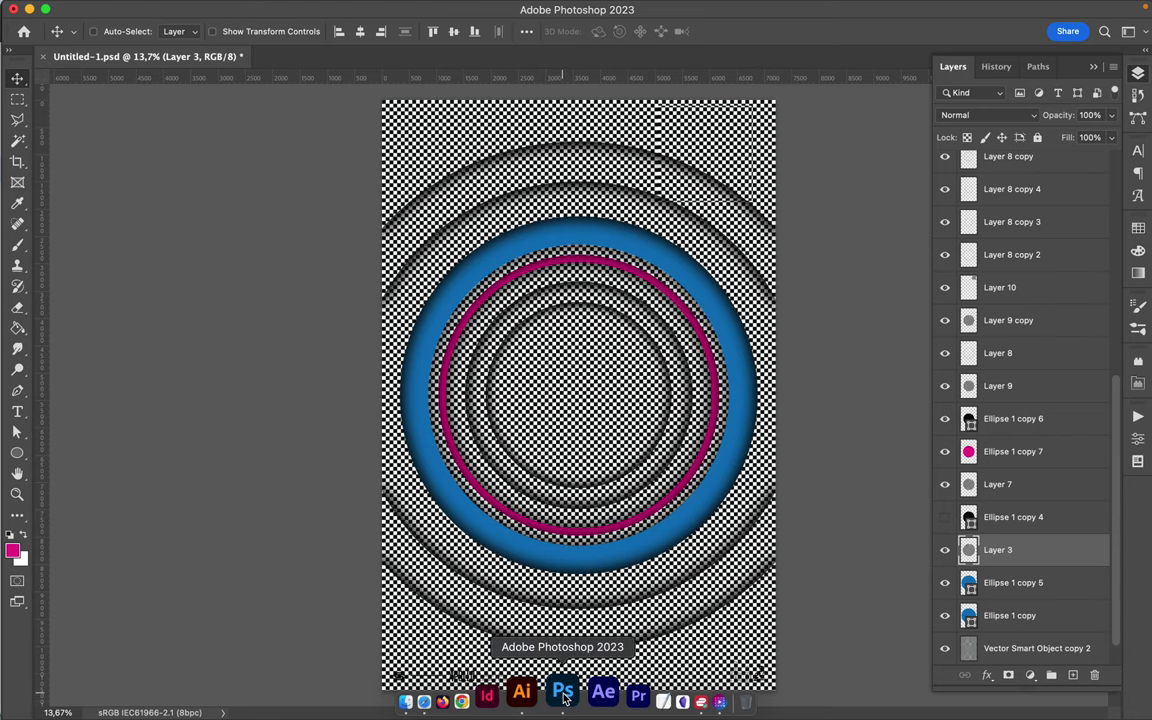
pyautogui.click(521, 692)
pyautogui.click(483, 268)
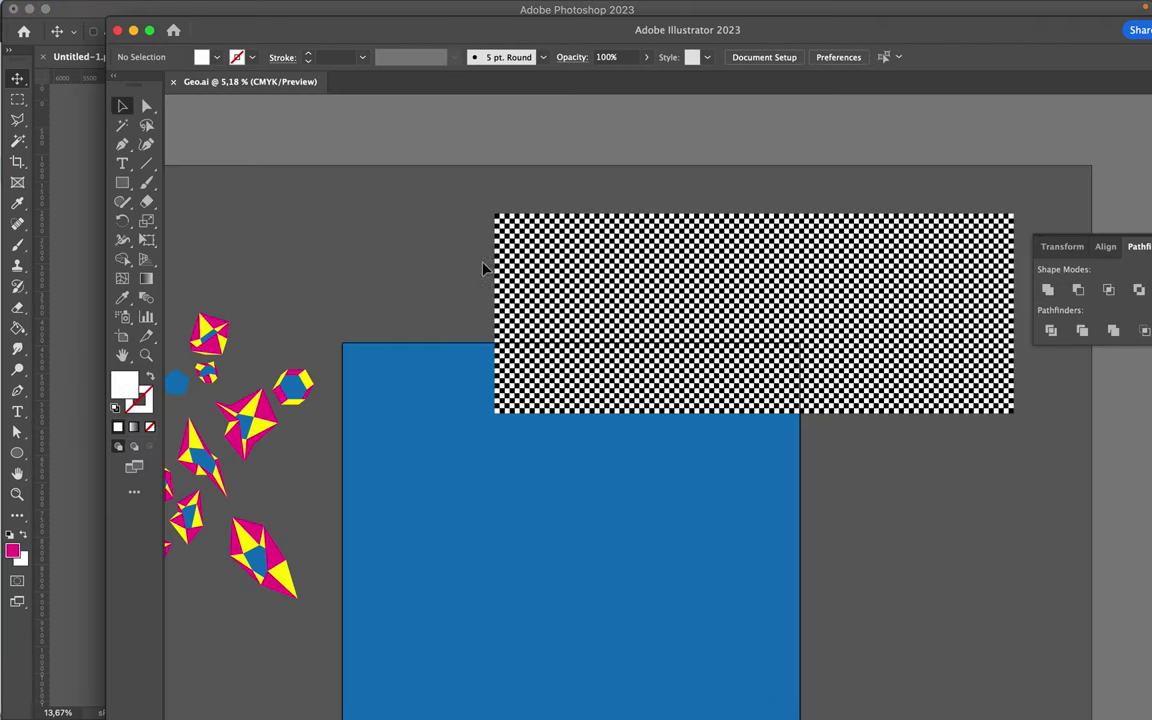
# Select the top-left checker square in Geo.ai and drag it into the Photoshop poster.
pyautogui.click(504, 227)
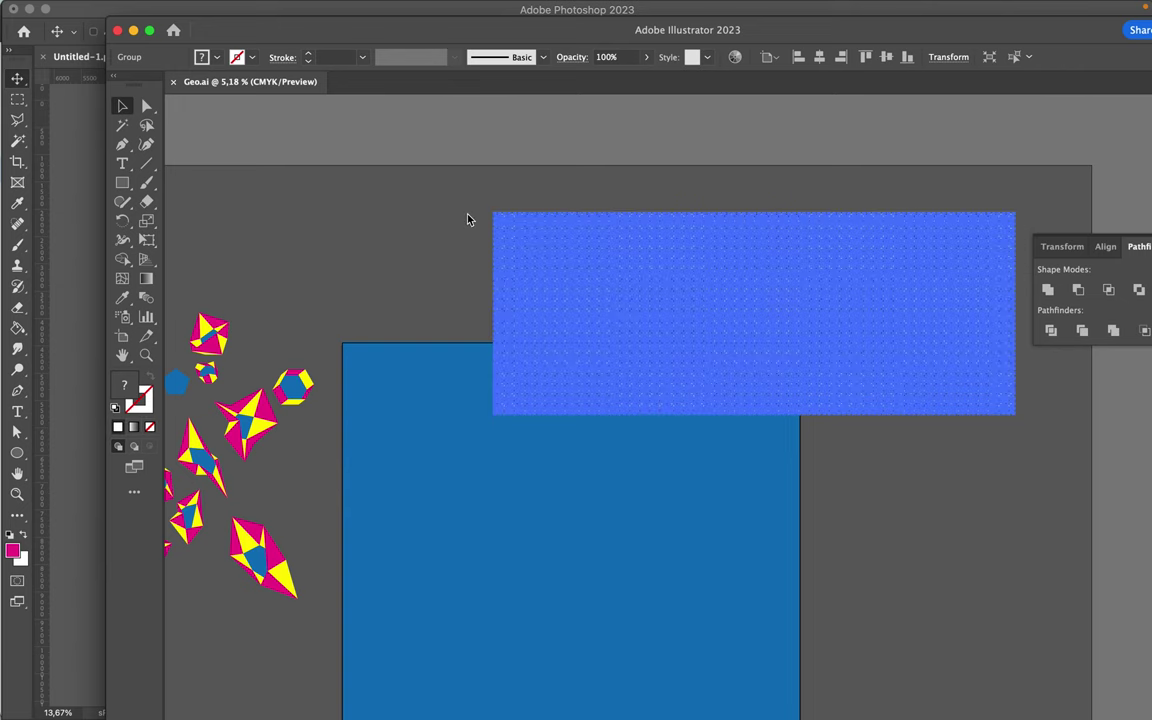
pyautogui.click(467, 219)
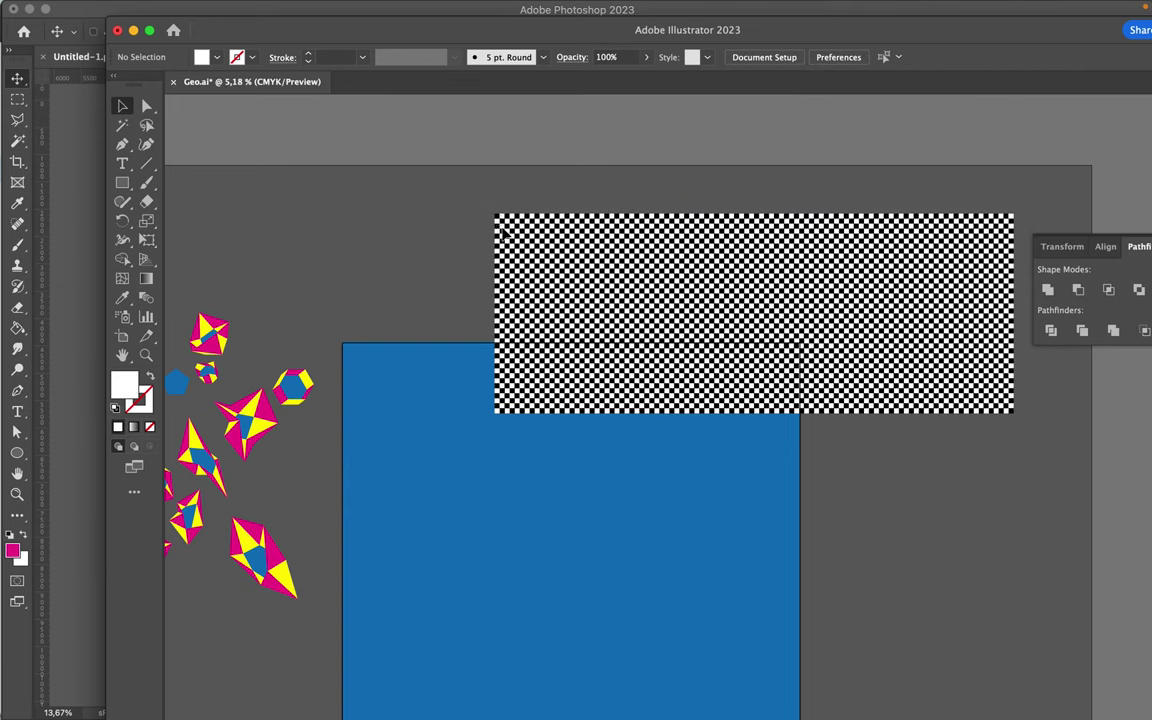
pyautogui.click(504, 227)
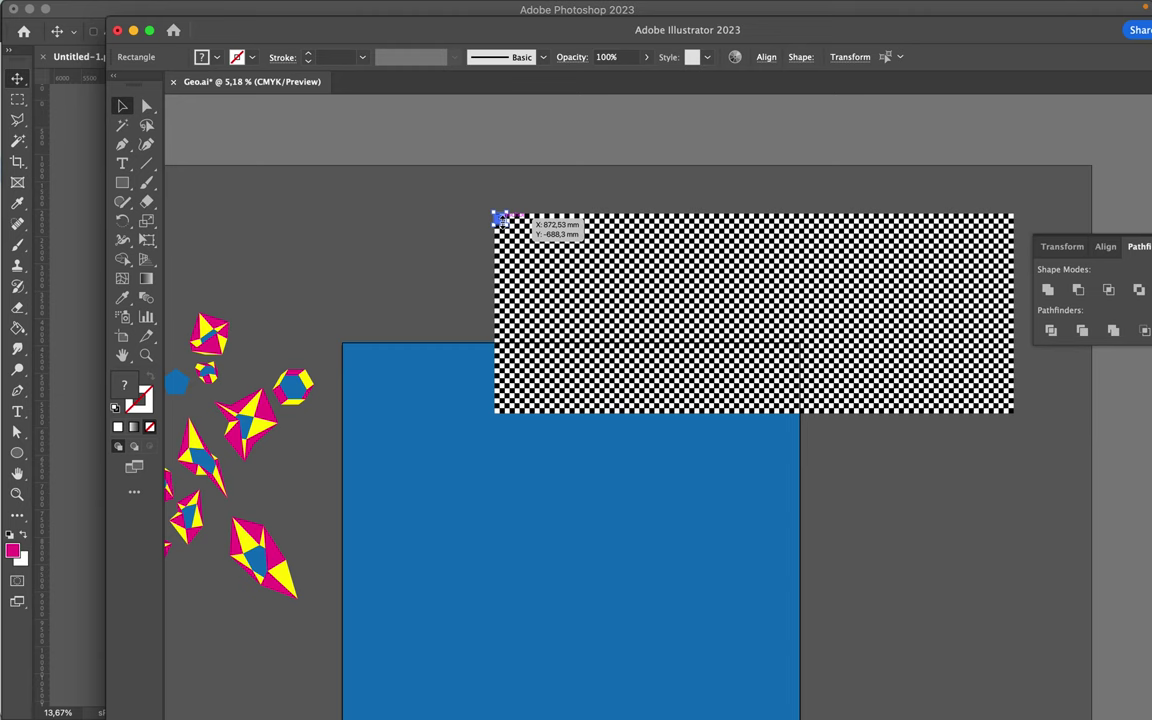
pyautogui.click(468, 224)
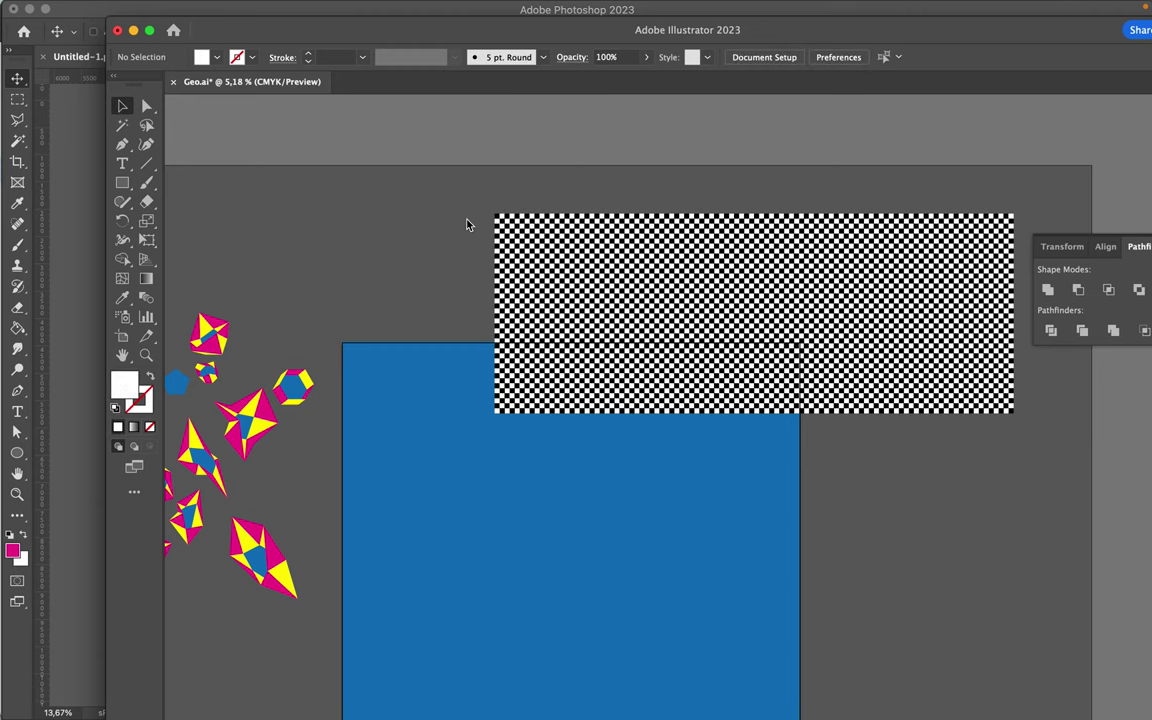
pyautogui.scroll(5, 468, 222)
pyautogui.hscroll(3, 467, 222)
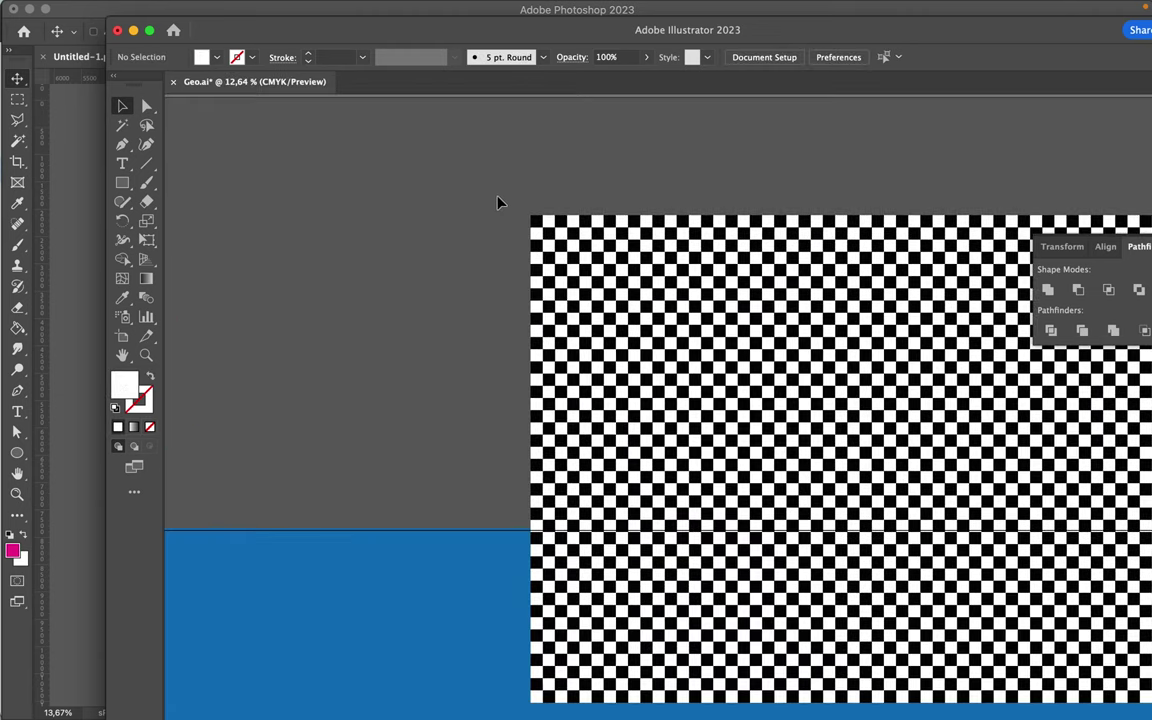
pyautogui.click(548, 232)
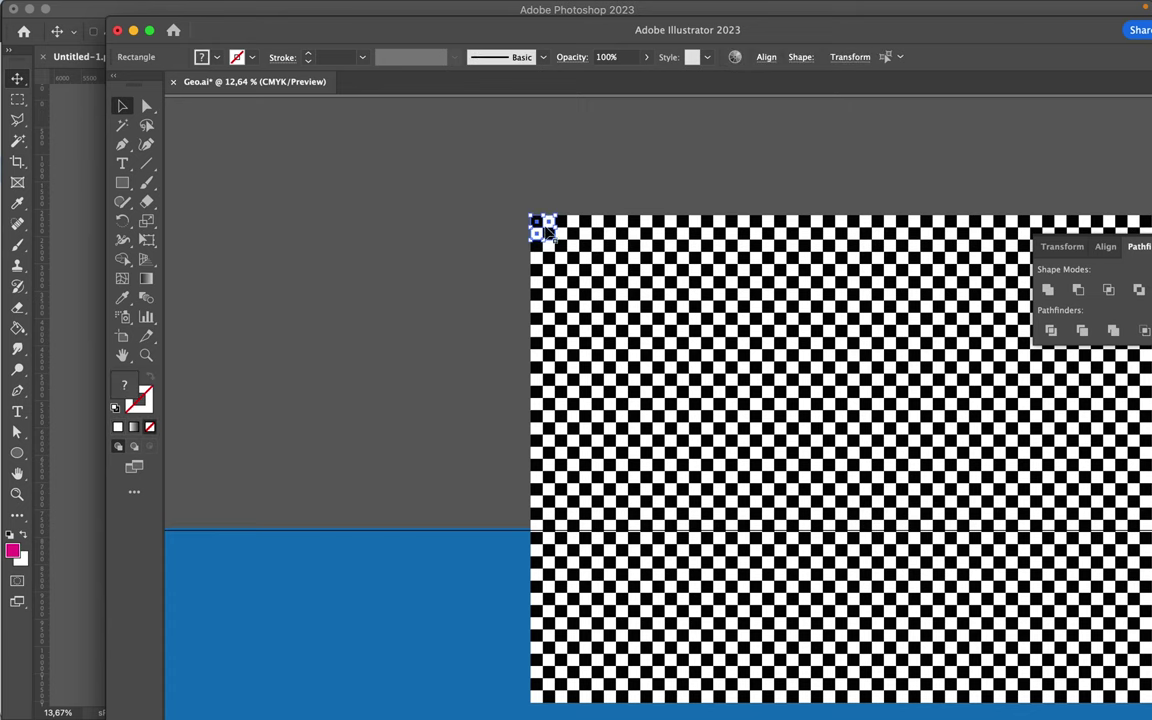
pyautogui.moveTo(546, 230); pyautogui.dragTo(84, 288)
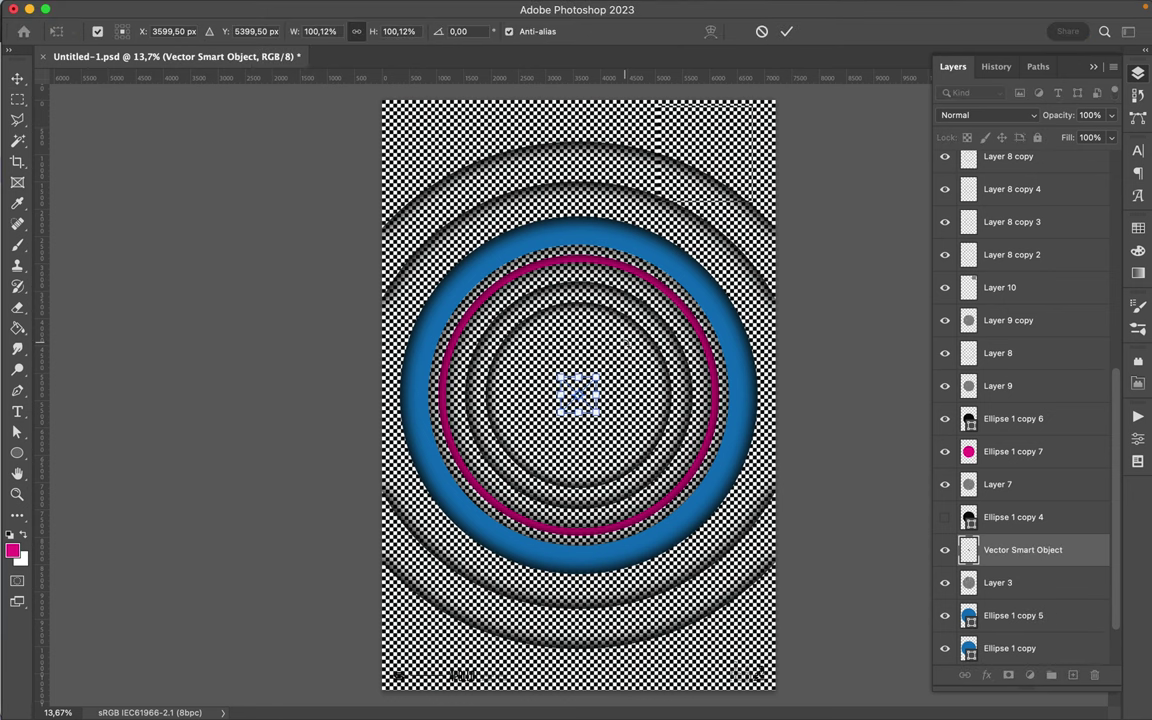
# Commit the placed checker square, stack it beneath Layer 8 copy 4, and move it upper left.
pyautogui.press('Return')
pyautogui.moveTo(993, 548); pyautogui.dragTo(994, 209)
pyautogui.moveTo(575, 402); pyautogui.dragTo(462, 184)
pyautogui.scroll(1, 470, 233)
pyautogui.scroll(1, 470, 233)
pyautogui.scroll(-2, 465, 228)
pyautogui.moveTo(452, 160)
pyautogui.mouseDown()
pyautogui.moveTo(458, 175)
pyautogui.moveTo(450, 158)
pyautogui.mouseUp()
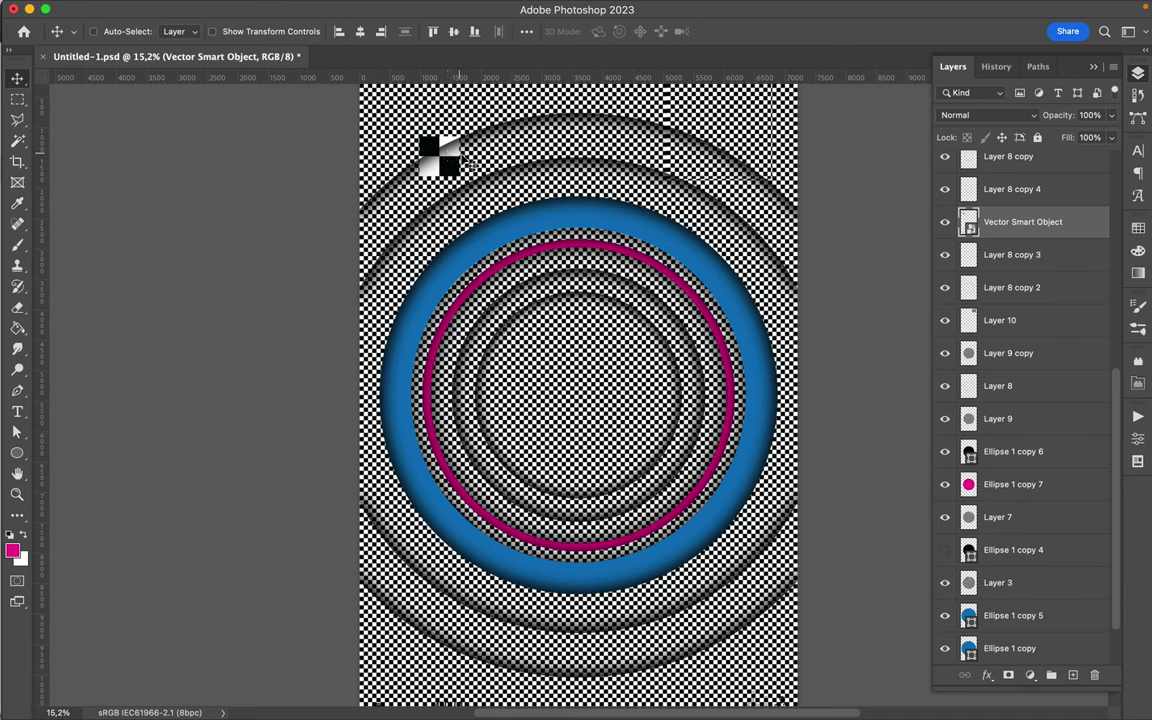
pyautogui.click(565, 128)
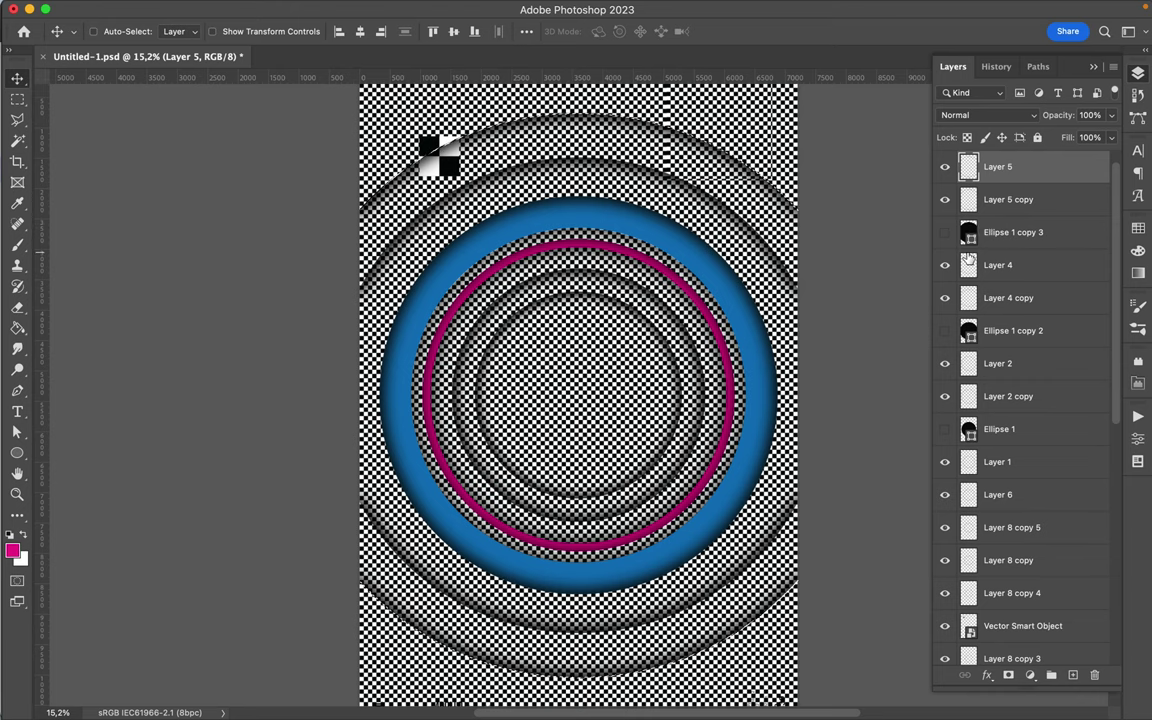
# Rename Layer 5 to 'Shadow' after trying a mask on it and undoing it.
pyautogui.scroll(1, 970, 258)
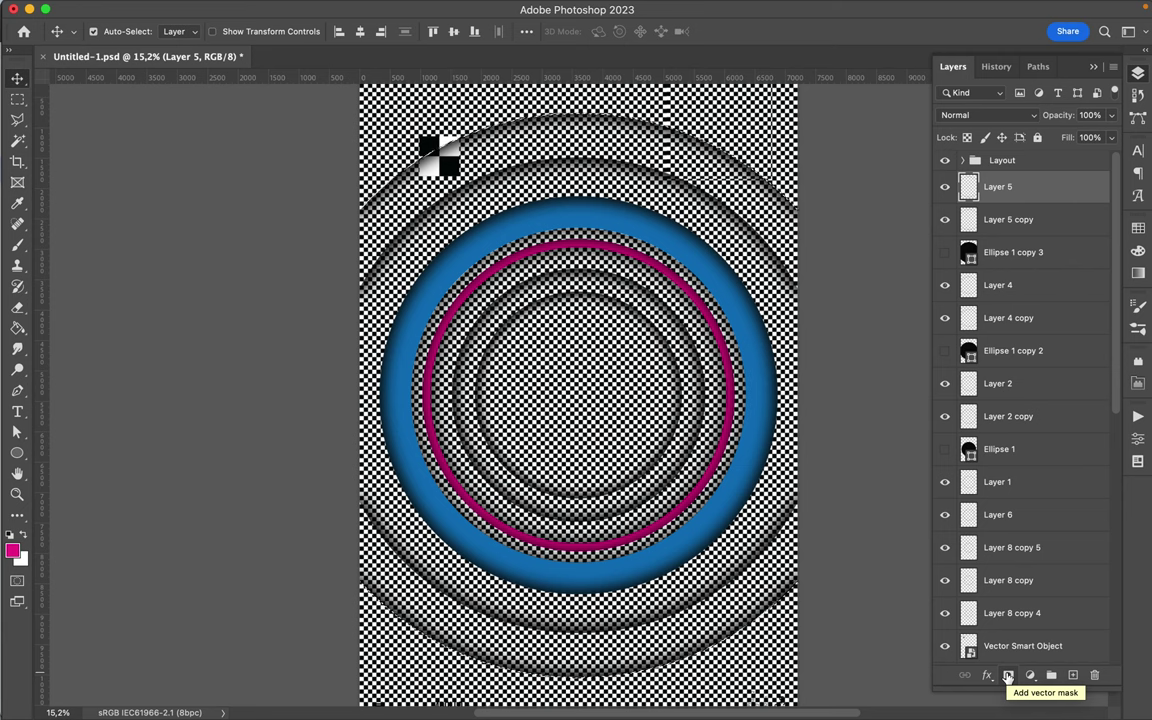
pyautogui.click(1008, 676)
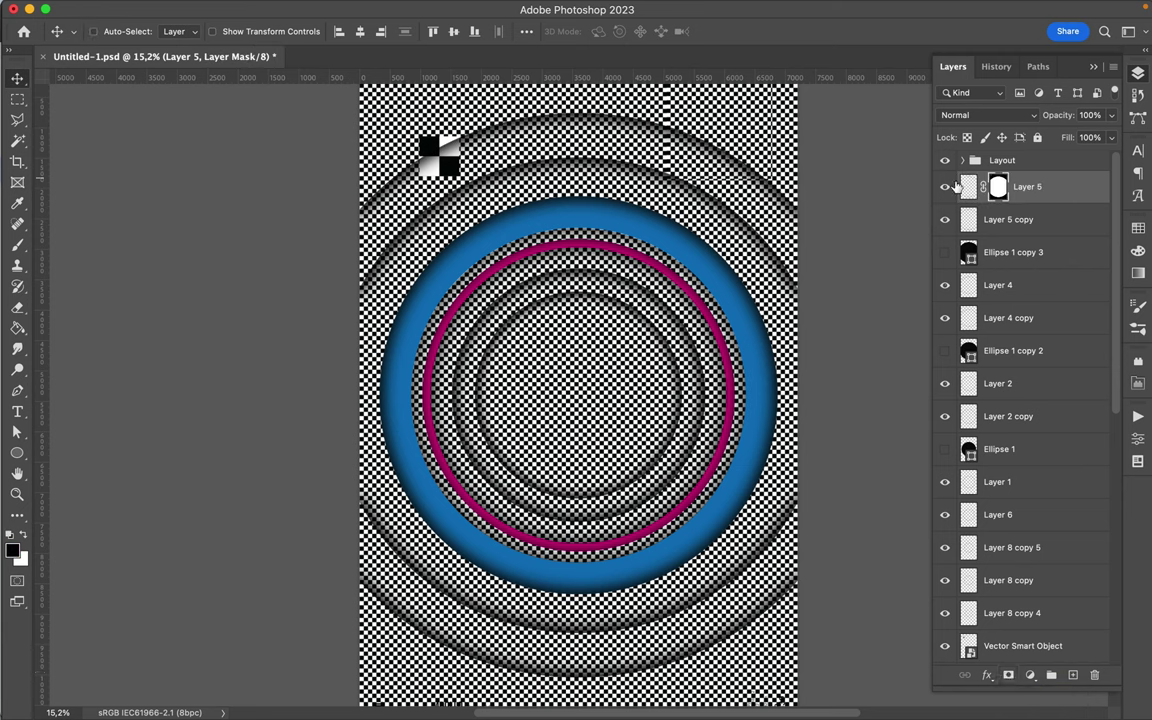
pyautogui.click(946, 188)
pyautogui.click(946, 188)
pyautogui.press('super+z')
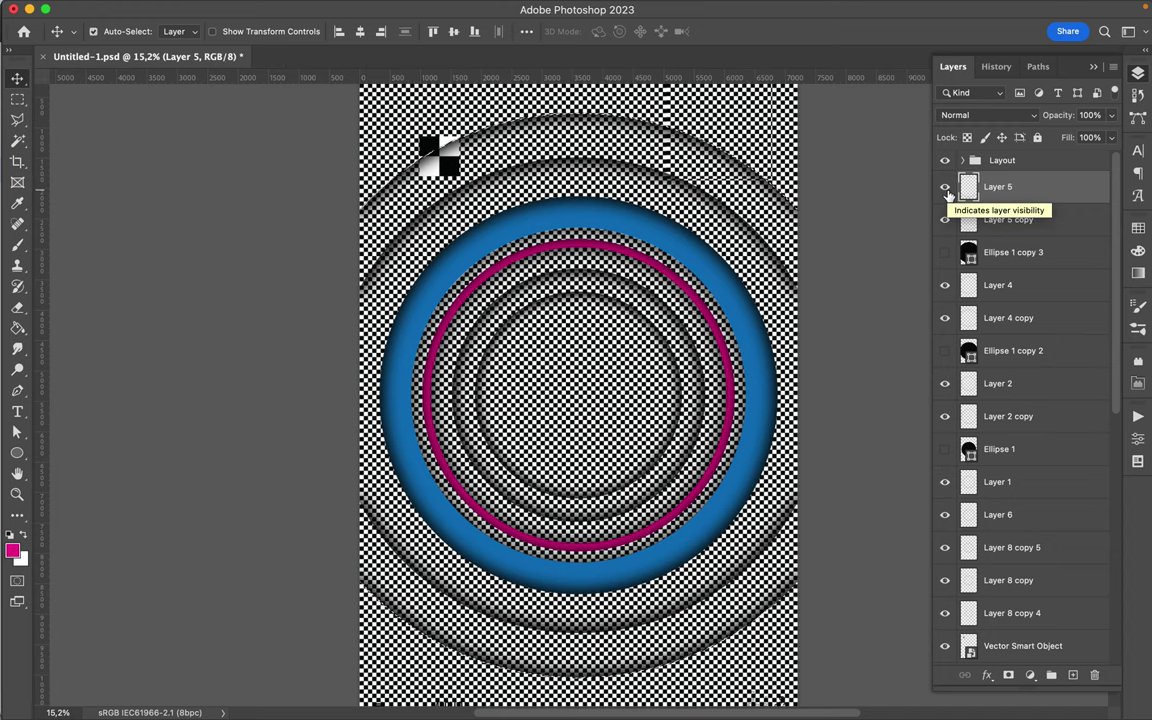
pyautogui.doubleClick(995, 187)
pyautogui.write('Shadow')
pyautogui.press('Return')
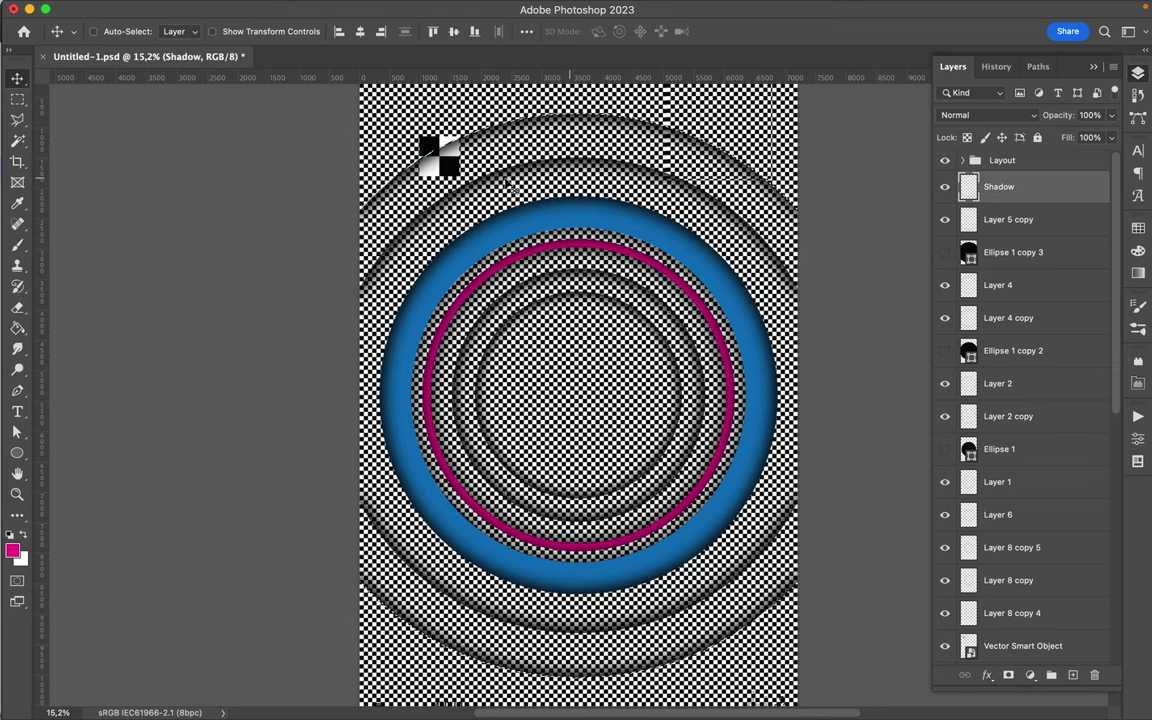
# Add a layer mask to the checker-square Vector Smart Object from the current selection.
pyautogui.press('m')
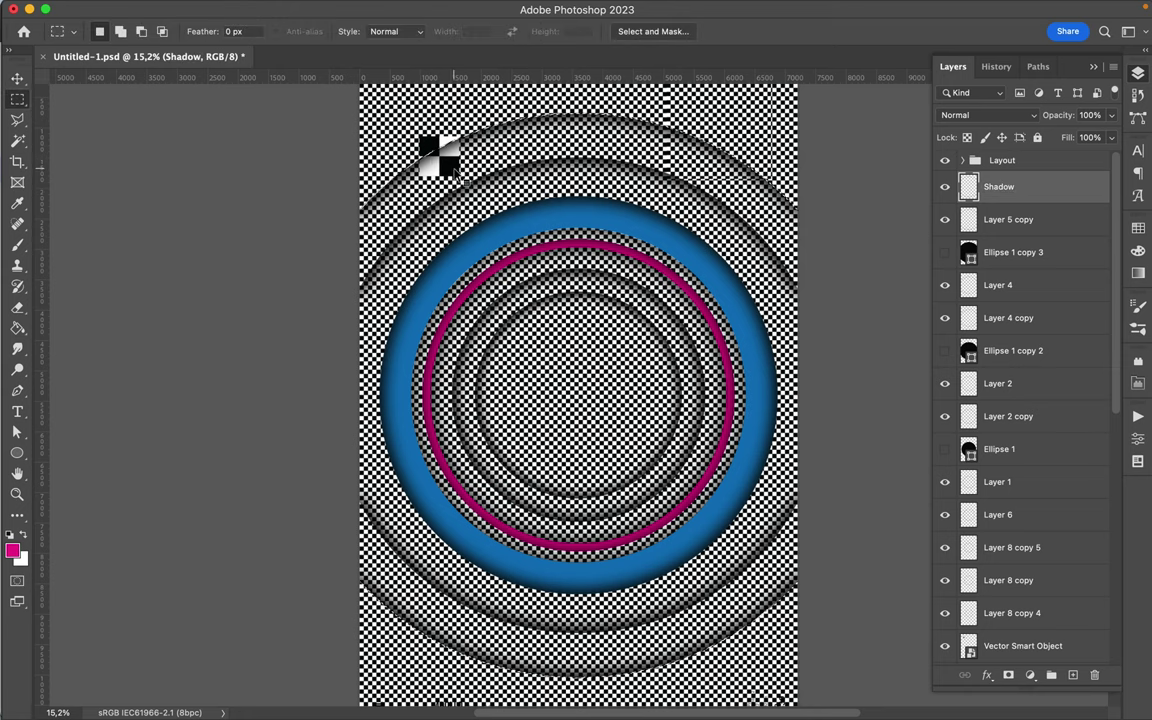
pyautogui.hotkey('alt', ',')
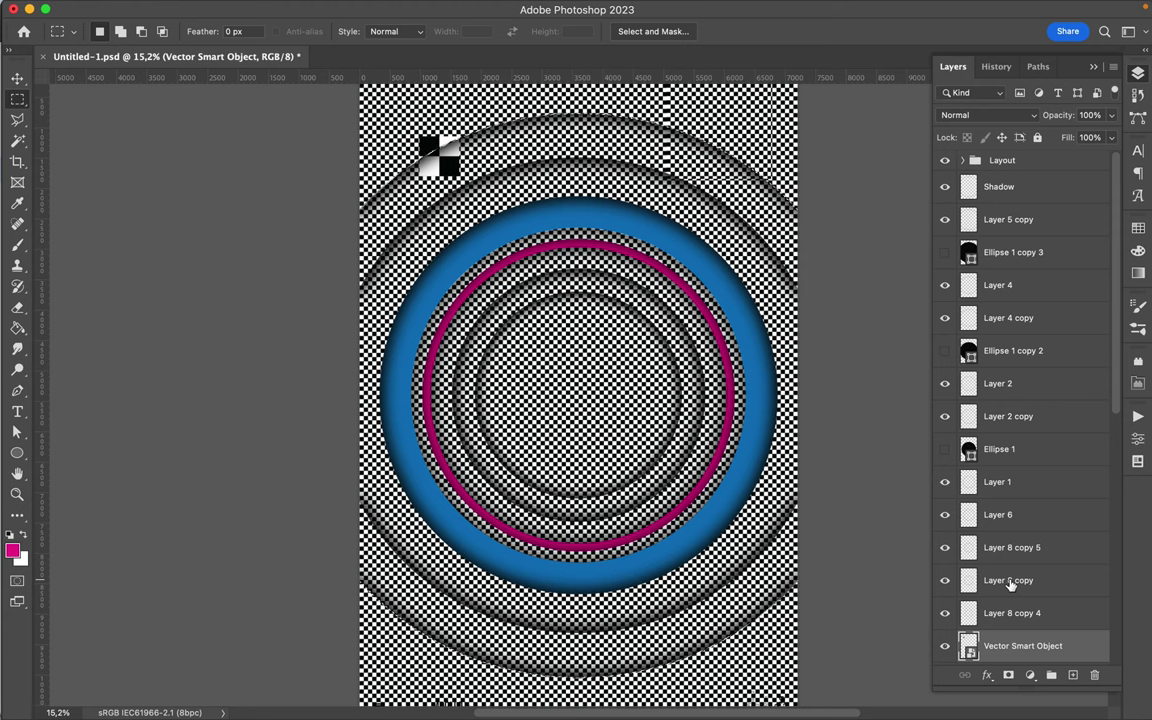
pyautogui.click(1009, 676)
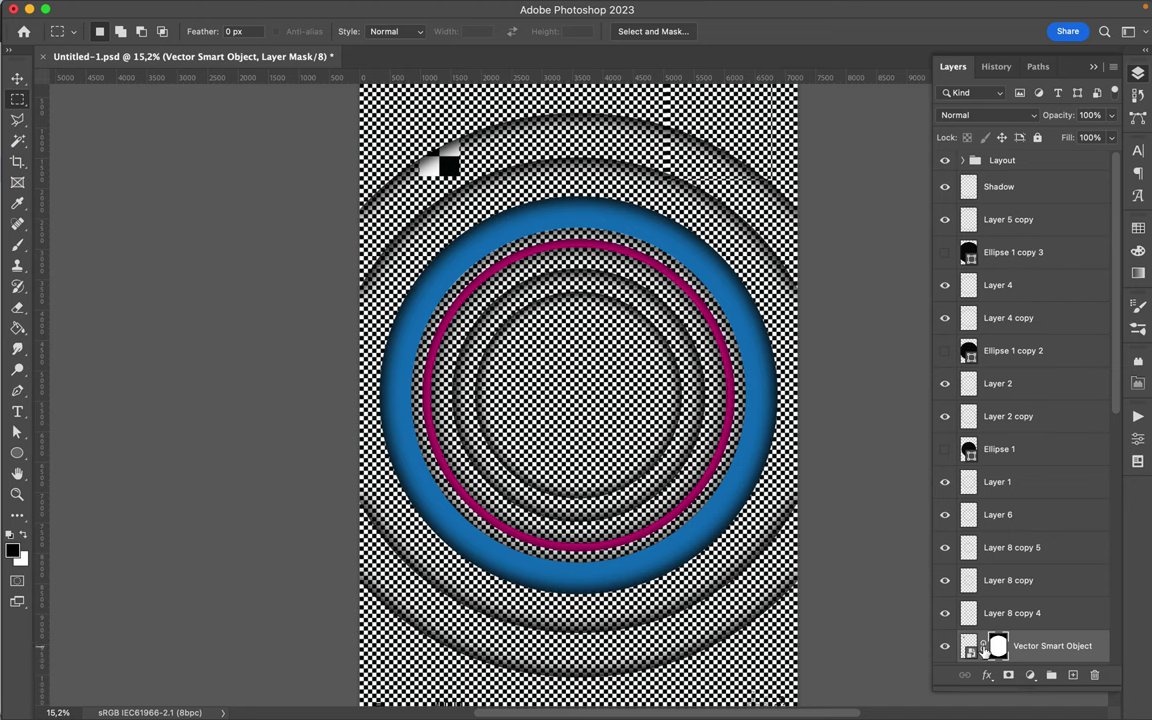
# Duplicate the masked checker square and move the copy to the poster's lower-left edge.
pyautogui.press('v')
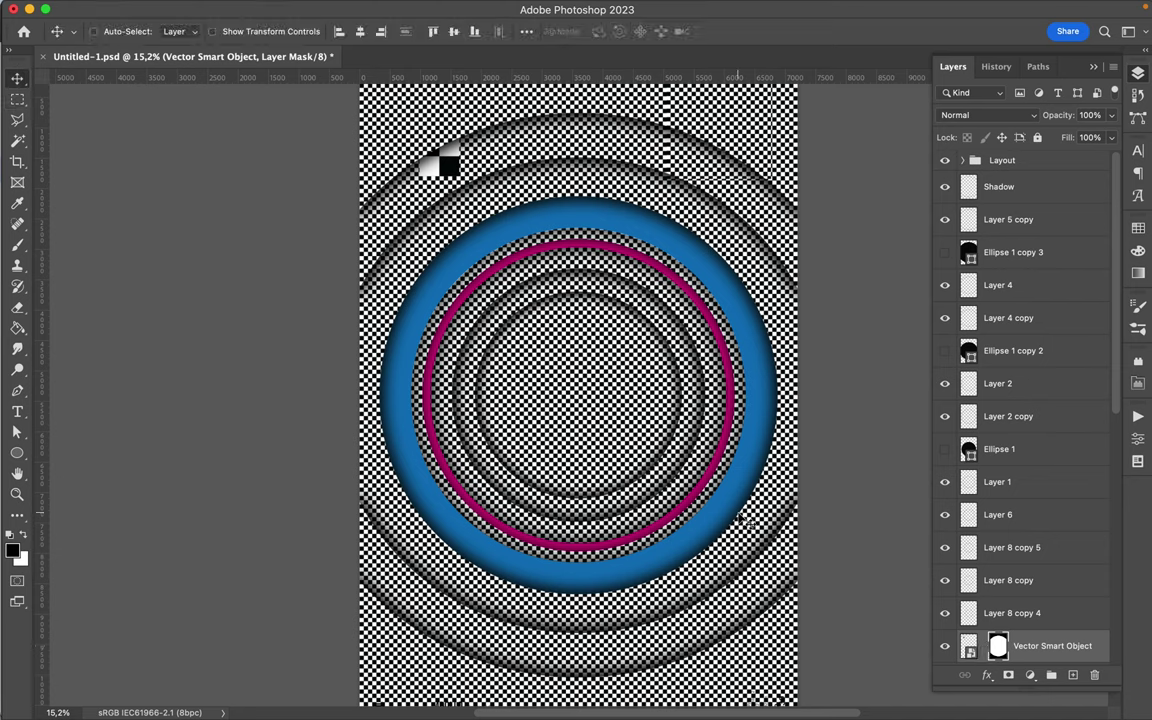
pyautogui.moveTo(449, 179)
pyautogui.mouseDown()
pyautogui.moveTo(435, 164)
pyautogui.moveTo(448, 176)
pyautogui.mouseUp()
pyautogui.click(969, 646)
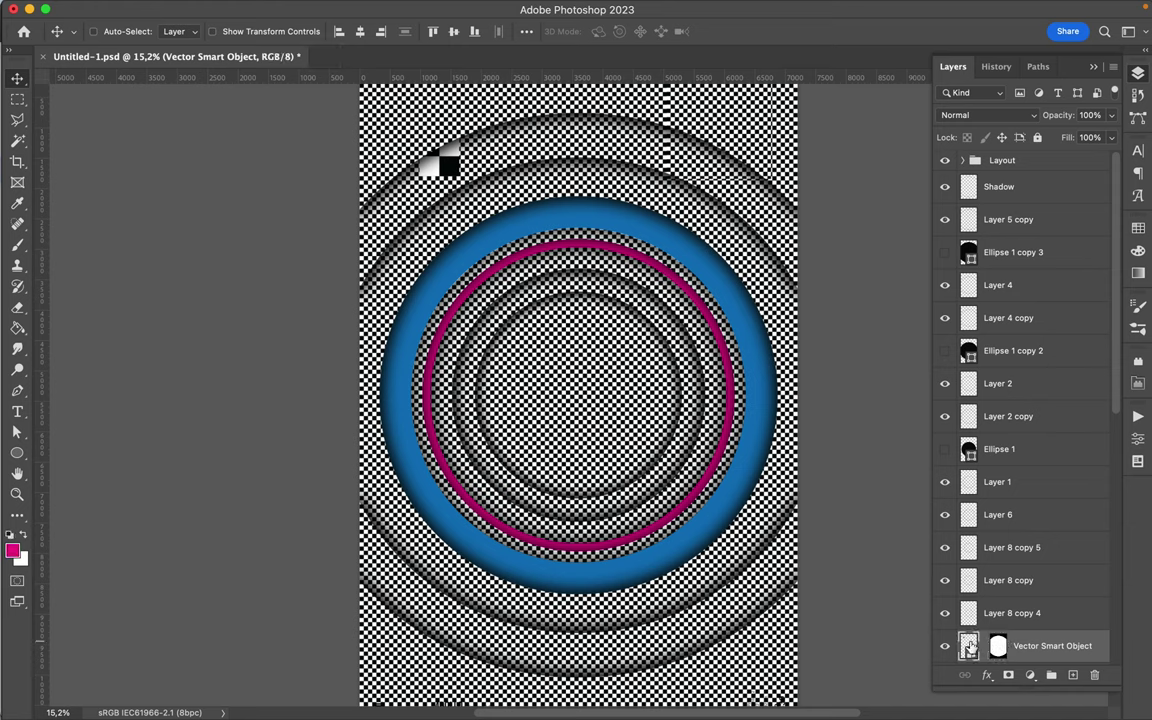
pyautogui.moveTo(450, 163); pyautogui.dragTo(416, 614)
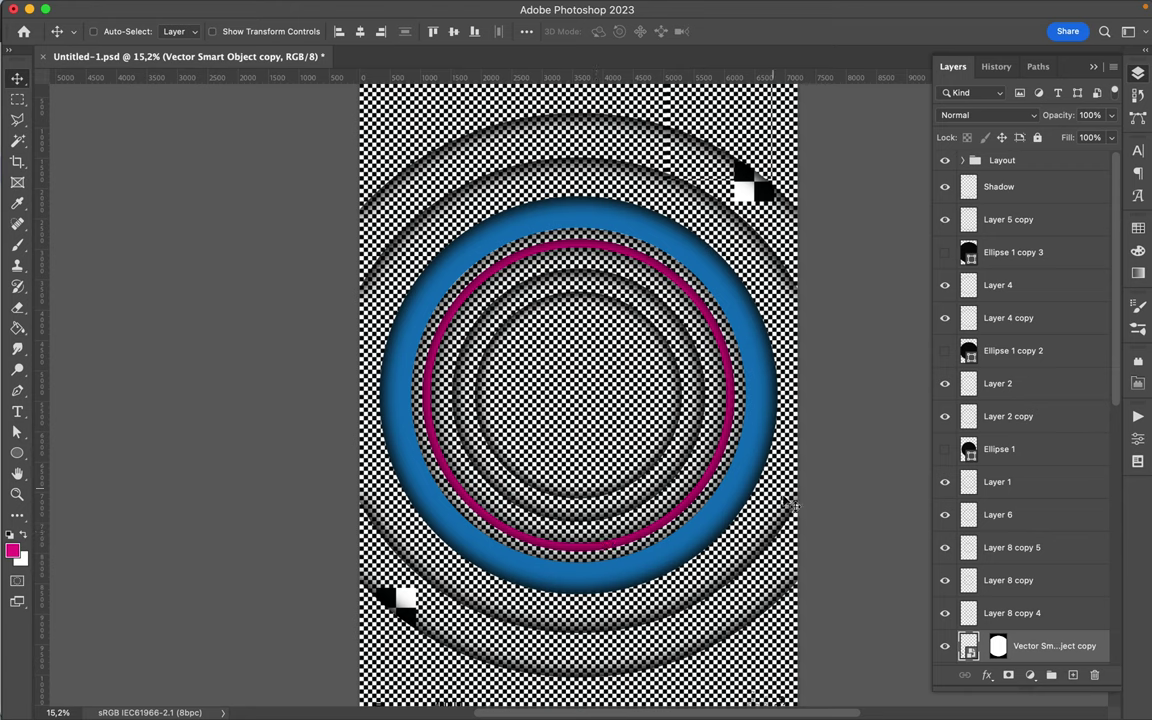
pyautogui.press('u')
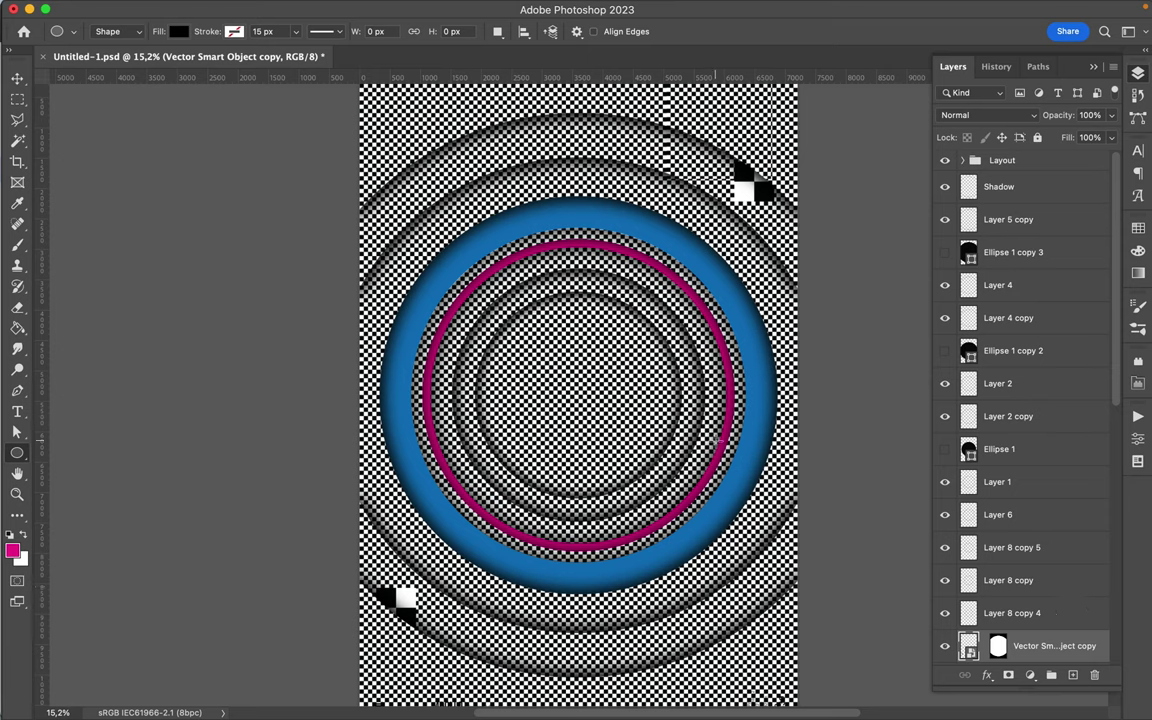
# Draw a circle, fill it yellow, and place it over the blue ring's lower-right edge.
pyautogui.moveTo(578, 447)
pyautogui.mouseDown()
pyautogui.moveTo(612, 420)
pyautogui.moveTo(648, 462)
pyautogui.moveTo(629, 496)
pyautogui.mouseUp()
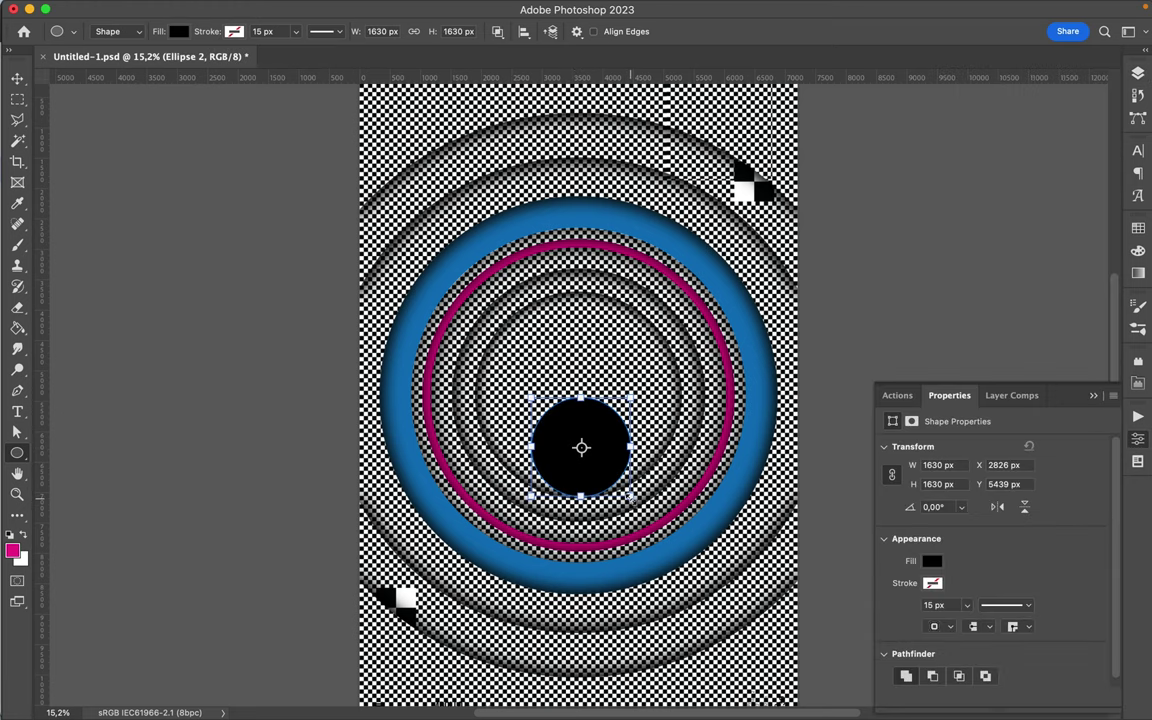
pyautogui.press('a')
pyautogui.click(1138, 229)
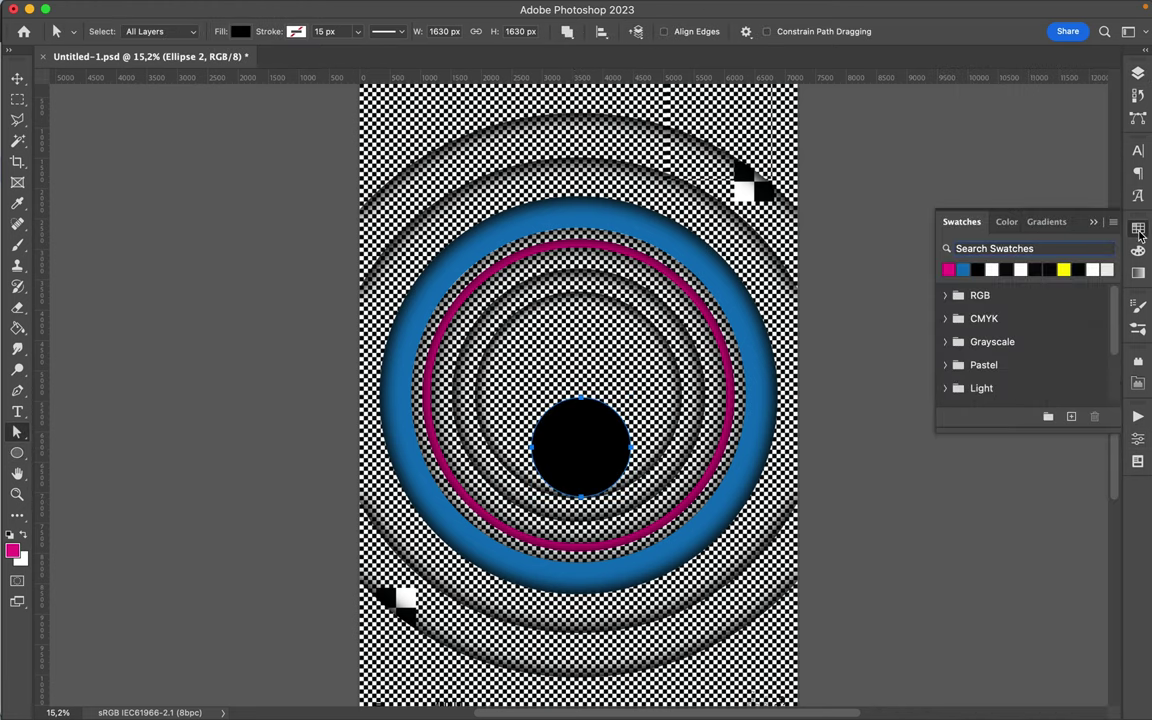
pyautogui.click(1068, 272)
pyautogui.press('v')
pyautogui.moveTo(575, 455); pyautogui.dragTo(675, 542)
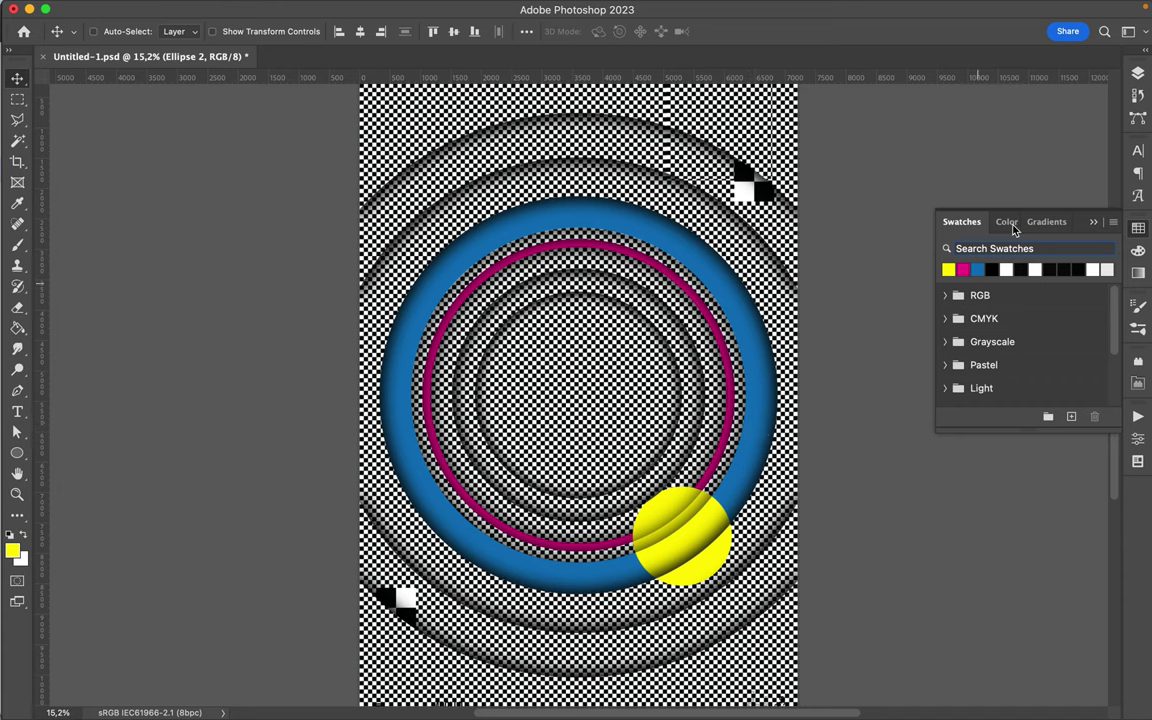
pyautogui.click(1137, 73)
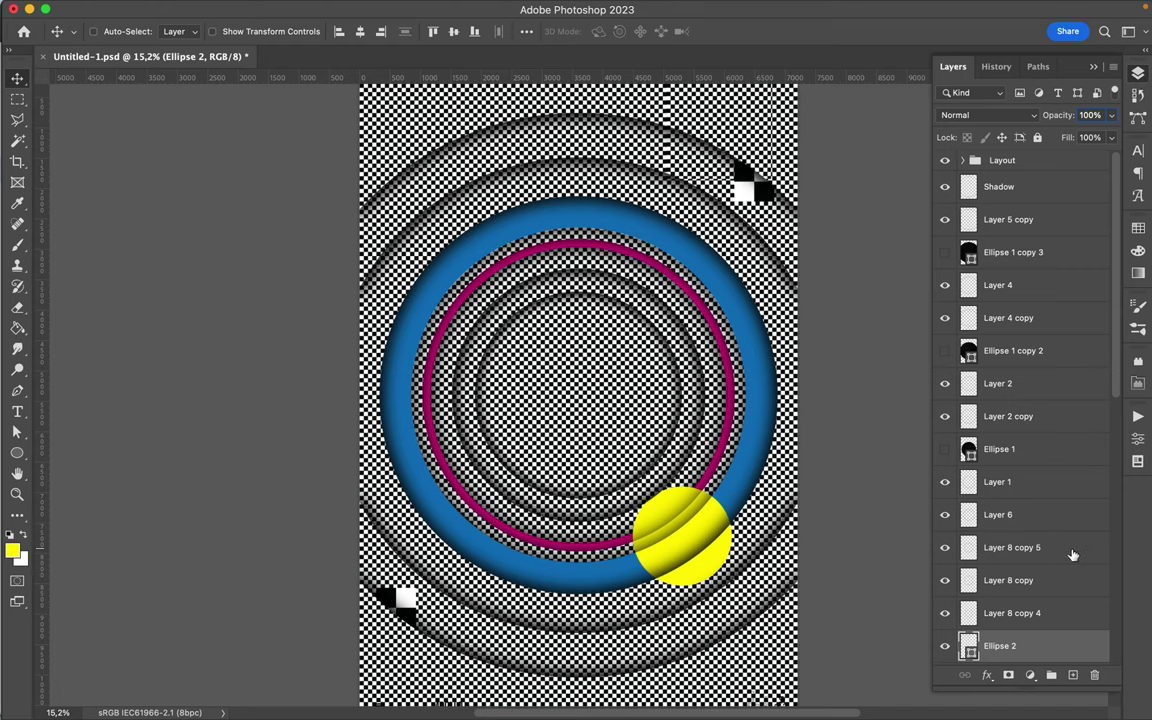
# Add a layer mask to Ellipse 2 and load Layer 2's shape as a selection.
pyautogui.click(1009, 676)
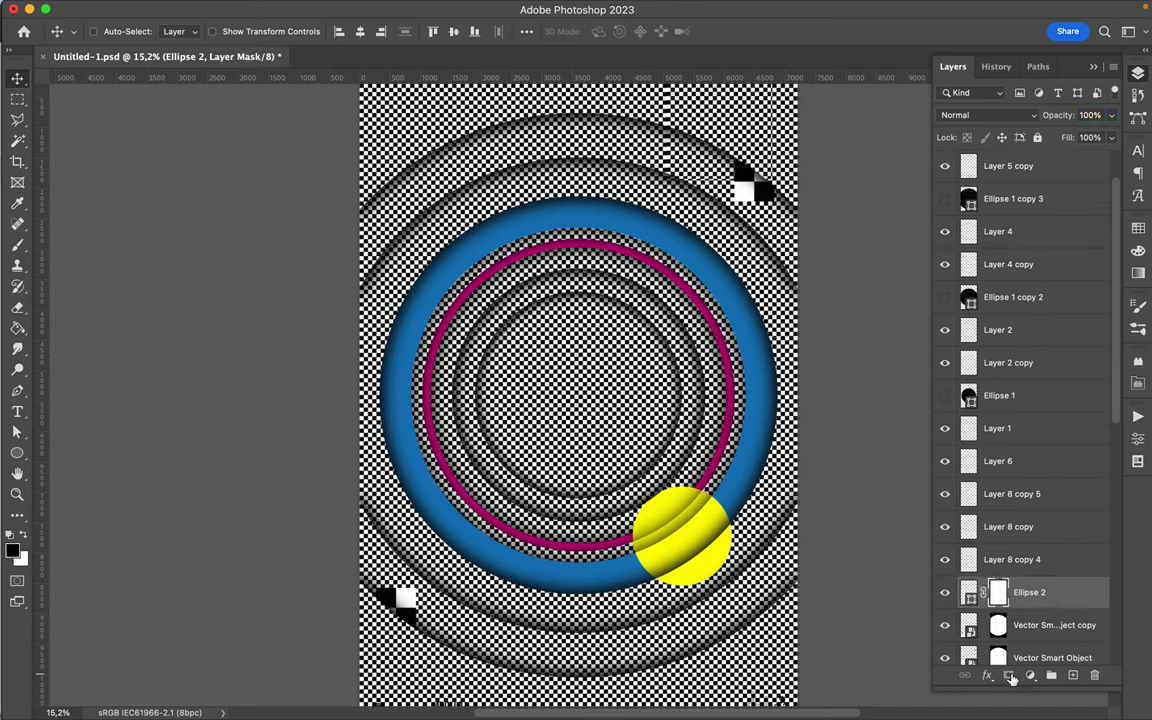
pyautogui.press('super')
pyautogui.keyDown('super'); pyautogui.click(757, 522); pyautogui.keyUp('super')
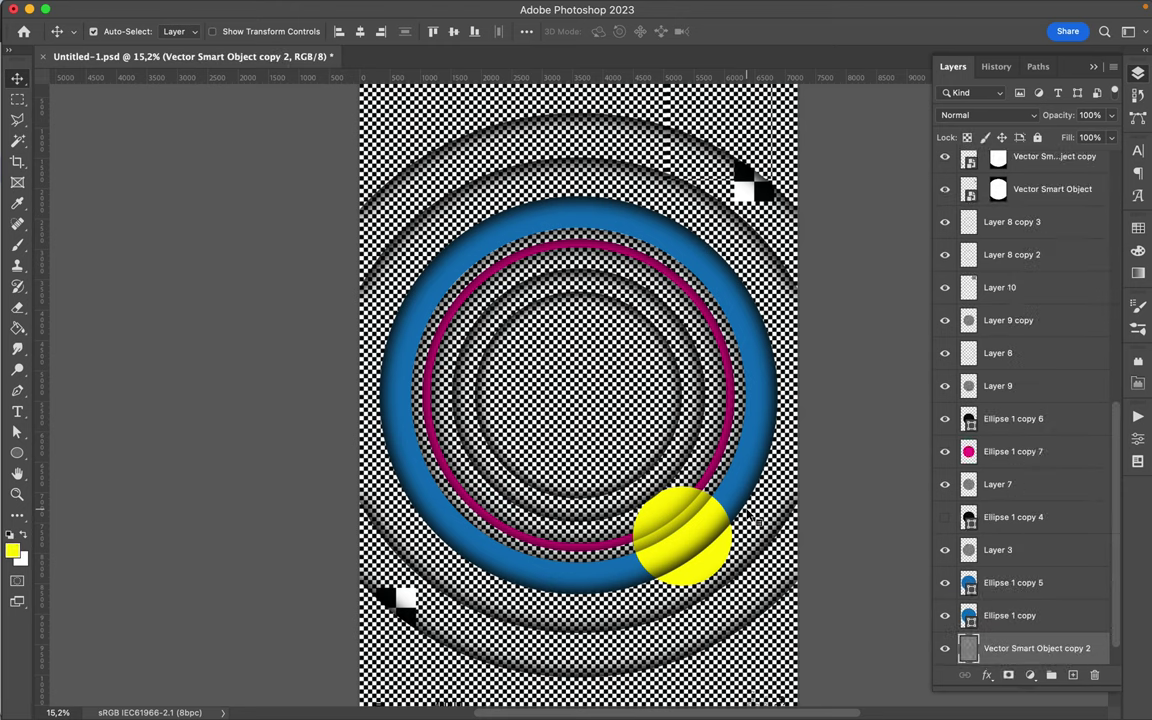
pyautogui.keyDown('super'); pyautogui.click(741, 510); pyautogui.keyUp('super')
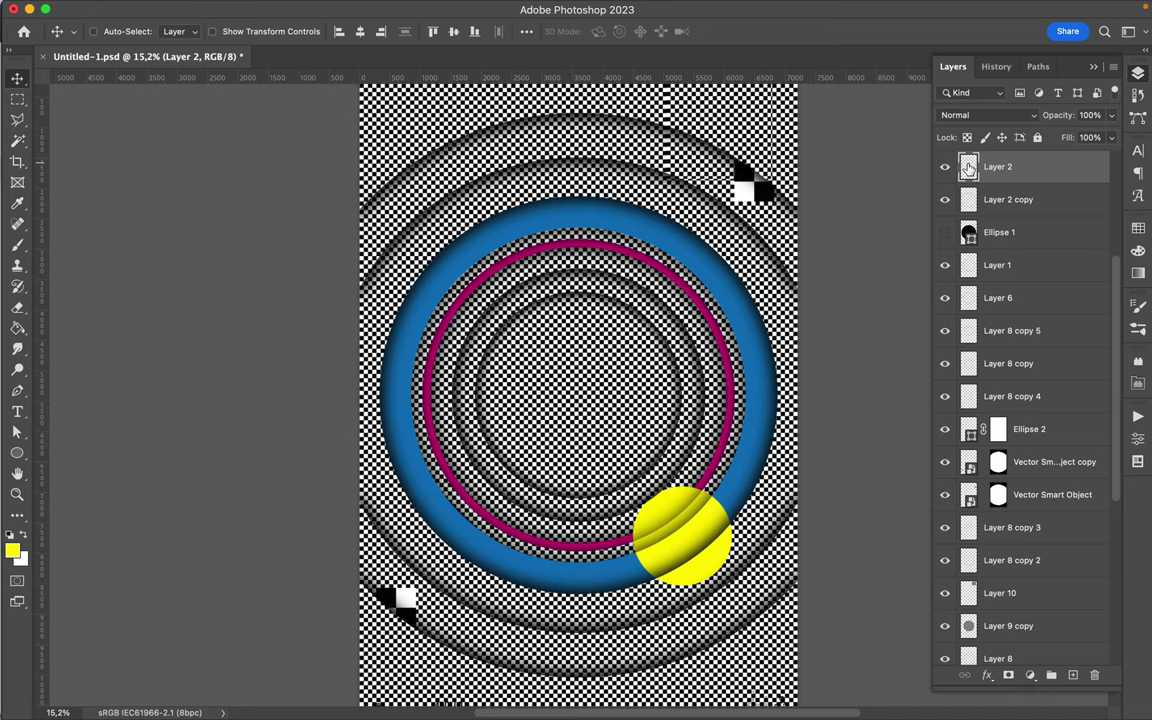
pyautogui.press('super')
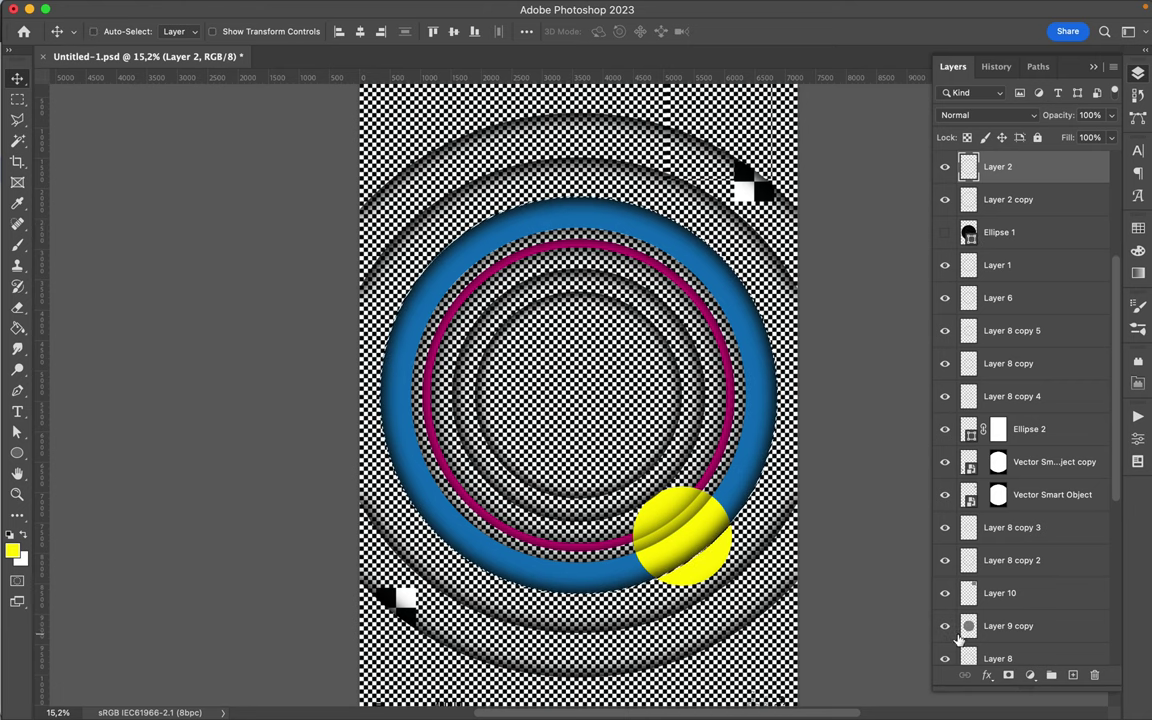
pyautogui.press('super')
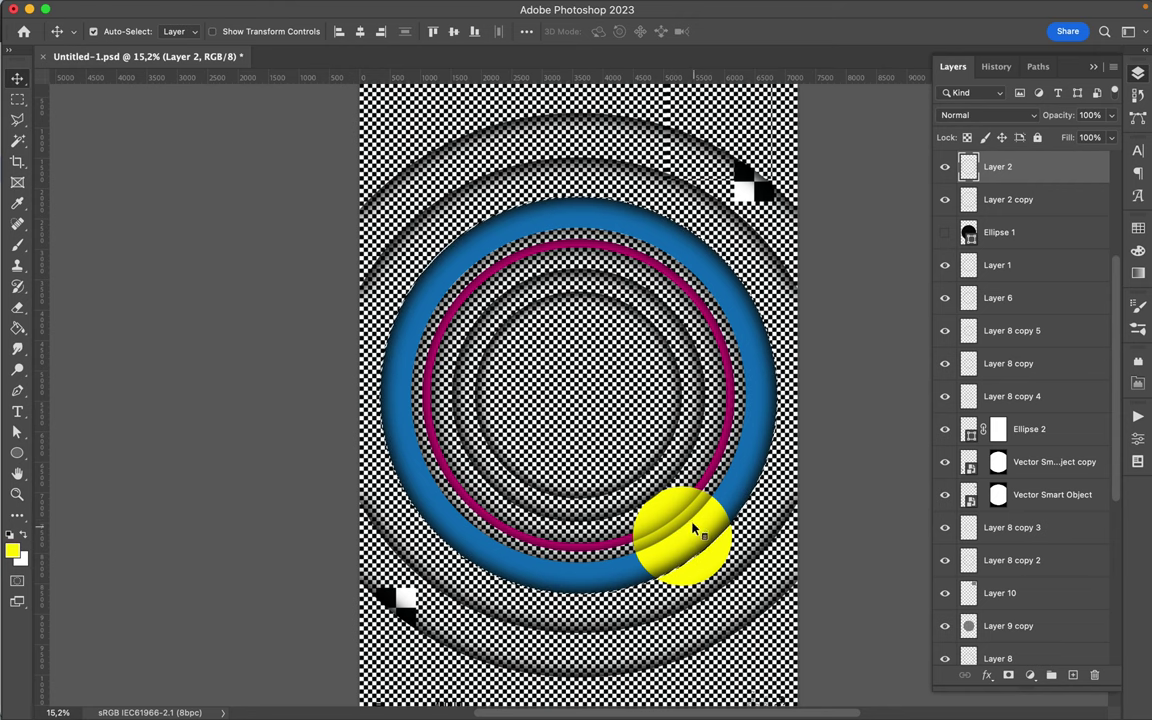
# Paint black on Ellipse 2's mask to hide the ball beyond the blue ring.
pyautogui.keyDown('super'); pyautogui.click(708, 572); pyautogui.keyUp('super')
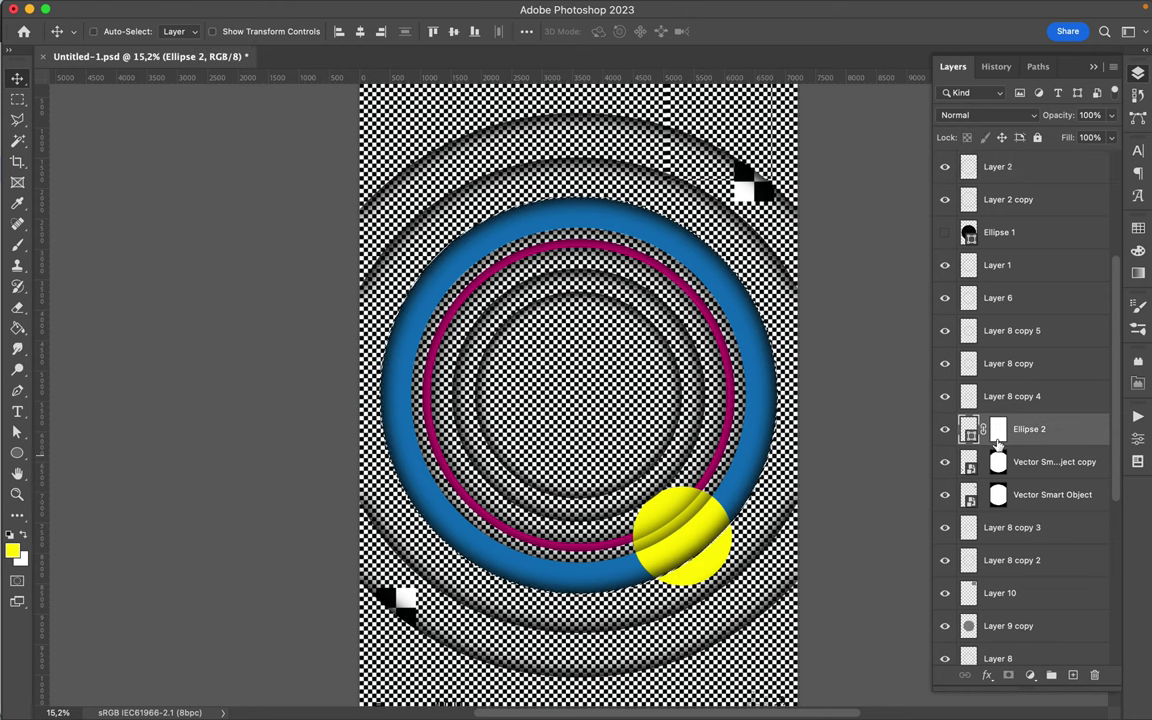
pyautogui.click(998, 429)
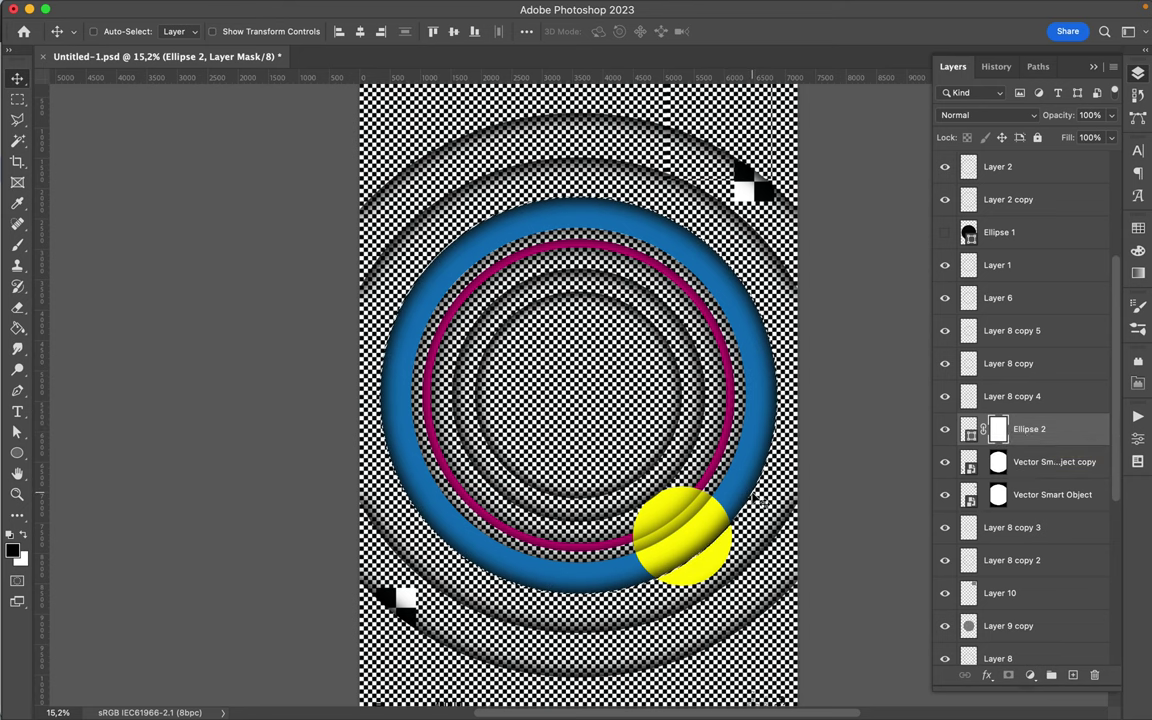
pyautogui.press('b')
pyautogui.press('super+z')
pyautogui.moveTo(650, 505)
pyautogui.mouseDown()
pyautogui.moveTo(690, 525)
pyautogui.moveTo(675, 597)
pyautogui.moveTo(705, 545)
pyautogui.mouseUp()
pyautogui.press('super+z')
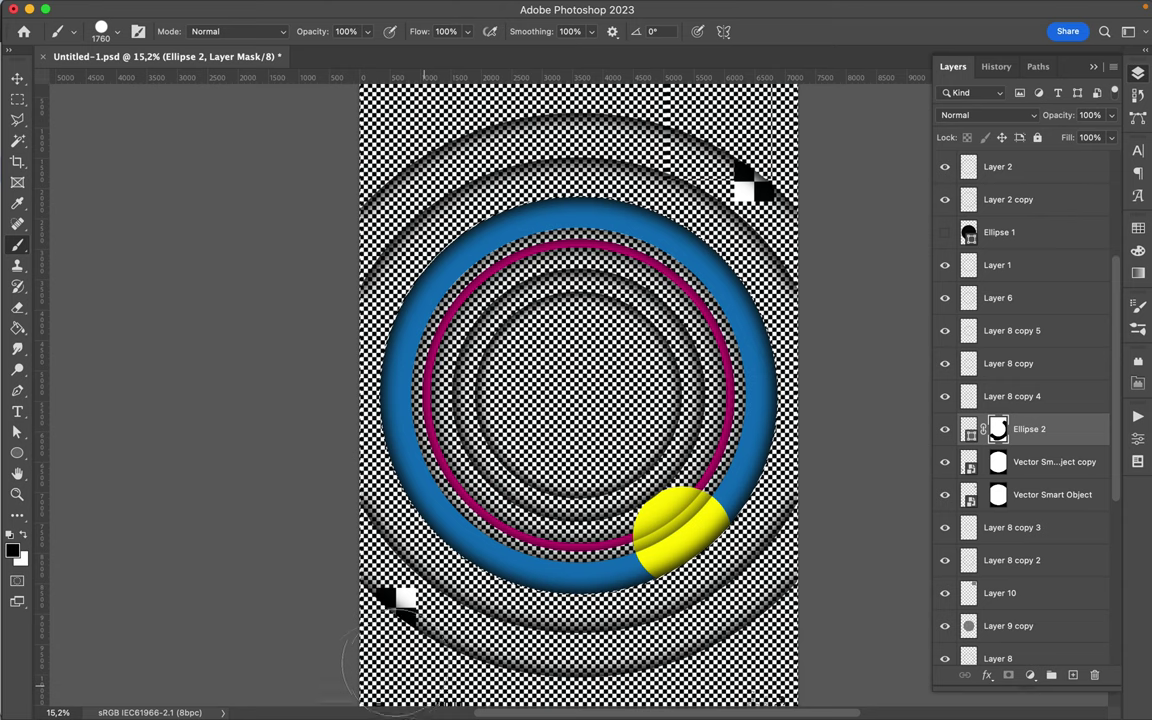
pyautogui.moveTo(385, 315); pyautogui.dragTo(334, 411)
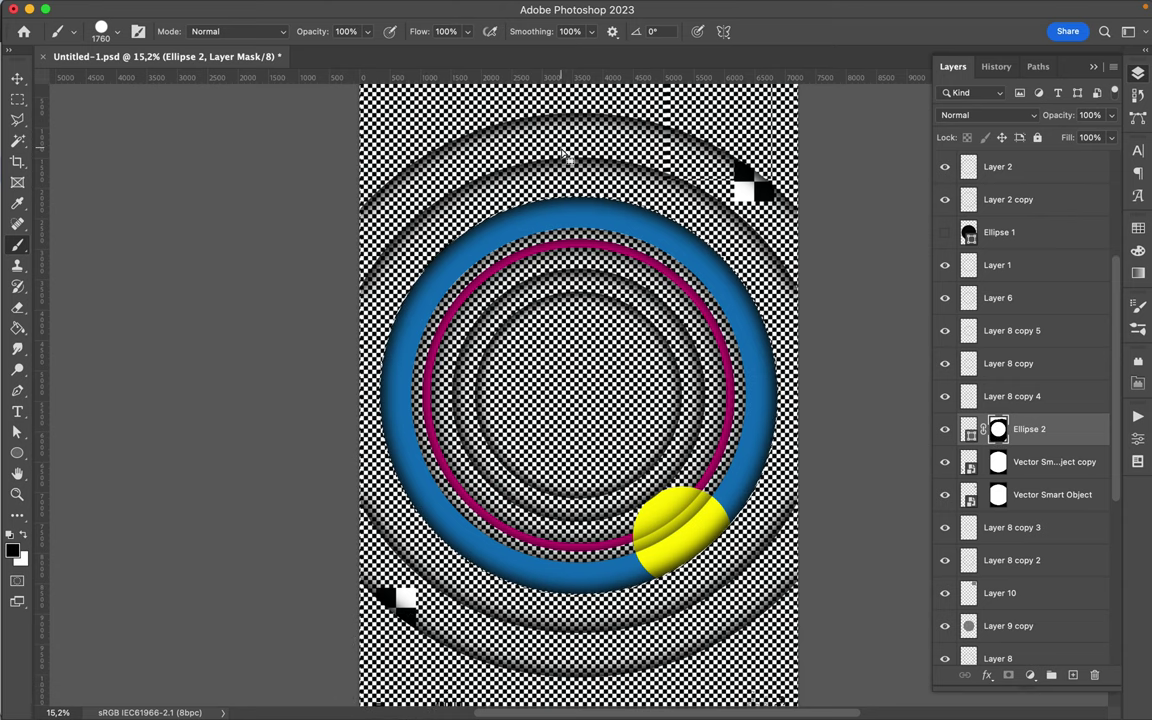
pyautogui.press('m')
pyautogui.press('v')
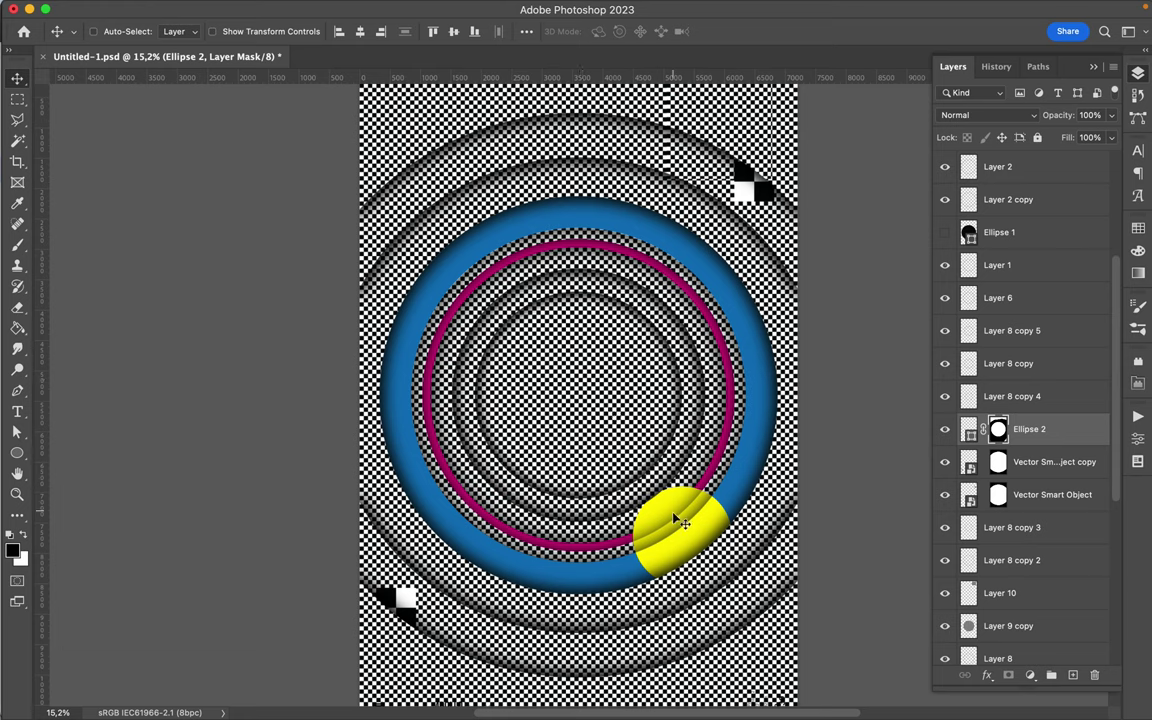
# Move the yellow half-ball down to the bottom of the blue ring.
pyautogui.moveTo(677, 521)
pyautogui.mouseDown()
pyautogui.moveTo(689, 514)
pyautogui.moveTo(673, 514)
pyautogui.mouseUp()
pyautogui.press('super+alt+g')
pyautogui.click(970, 398)
pyautogui.click(970, 429)
pyautogui.moveTo(690, 511); pyautogui.dragTo(690, 545)
pyautogui.moveTo(679, 588); pyautogui.dragTo(624, 595)
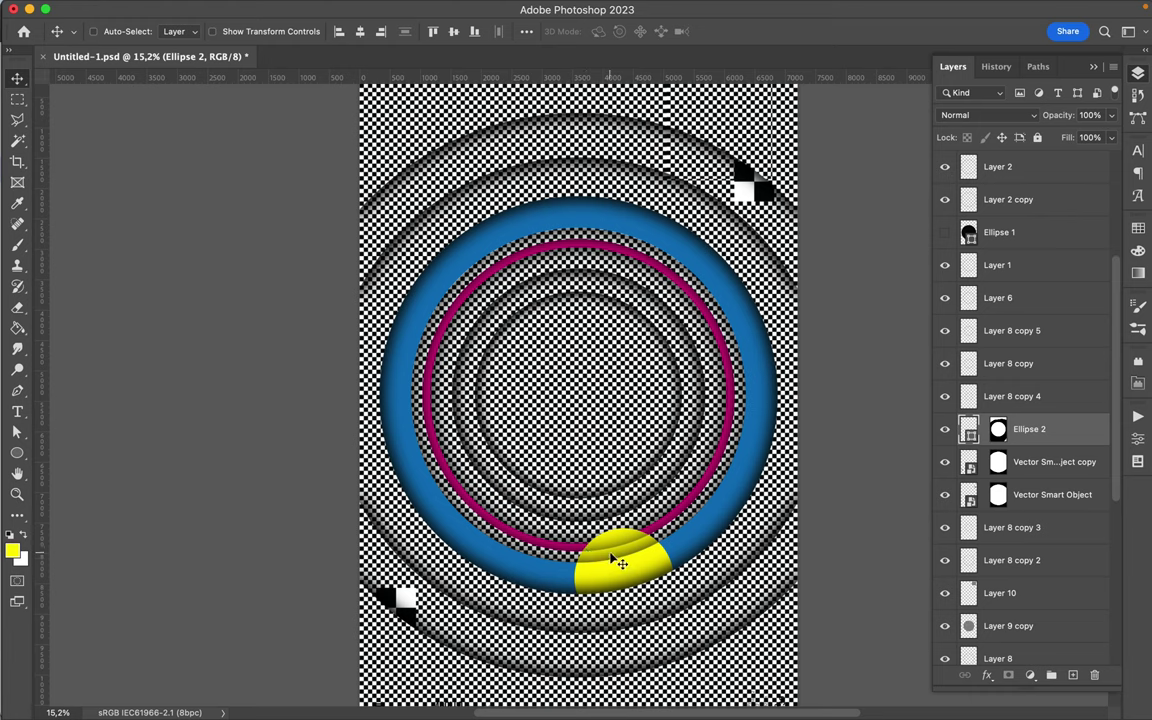
# Restack Ellipse 2 above Layer 1 and scale the half-ball down to 76.12%.
pyautogui.moveTo(1018, 429); pyautogui.dragTo(1030, 297)
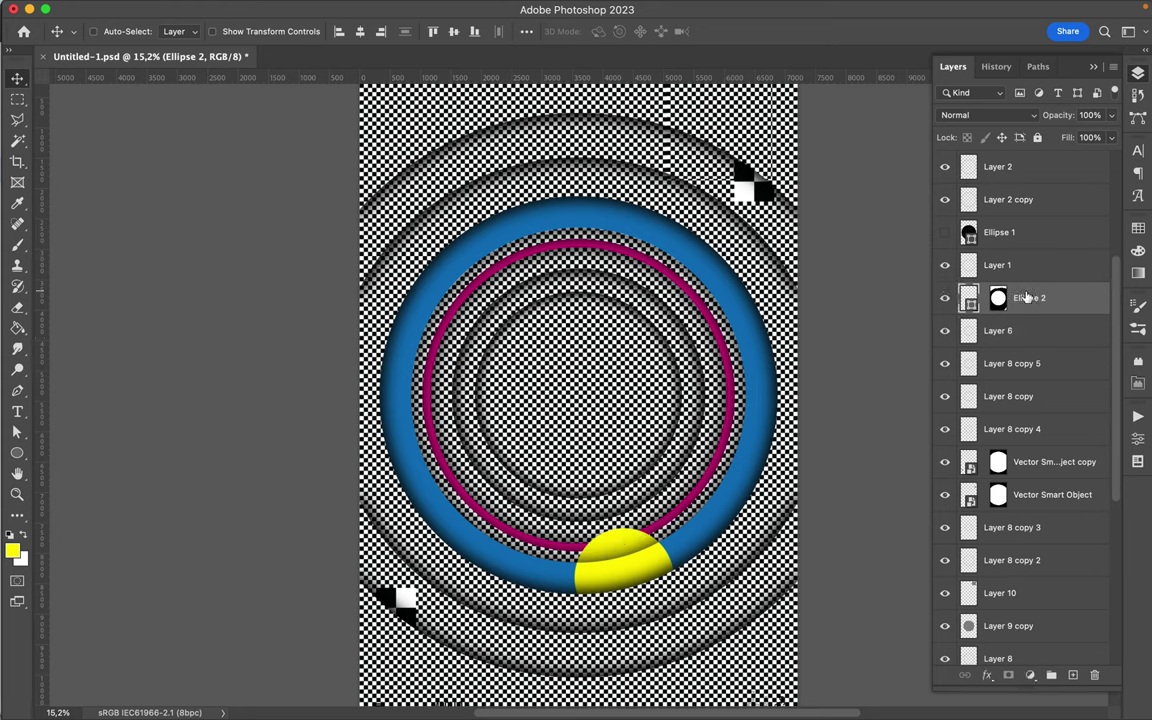
pyautogui.moveTo(1037, 296); pyautogui.dragTo(1034, 262)
pyautogui.moveTo(630, 548); pyautogui.dragTo(667, 530)
pyautogui.hotkey('ctrl', 't')
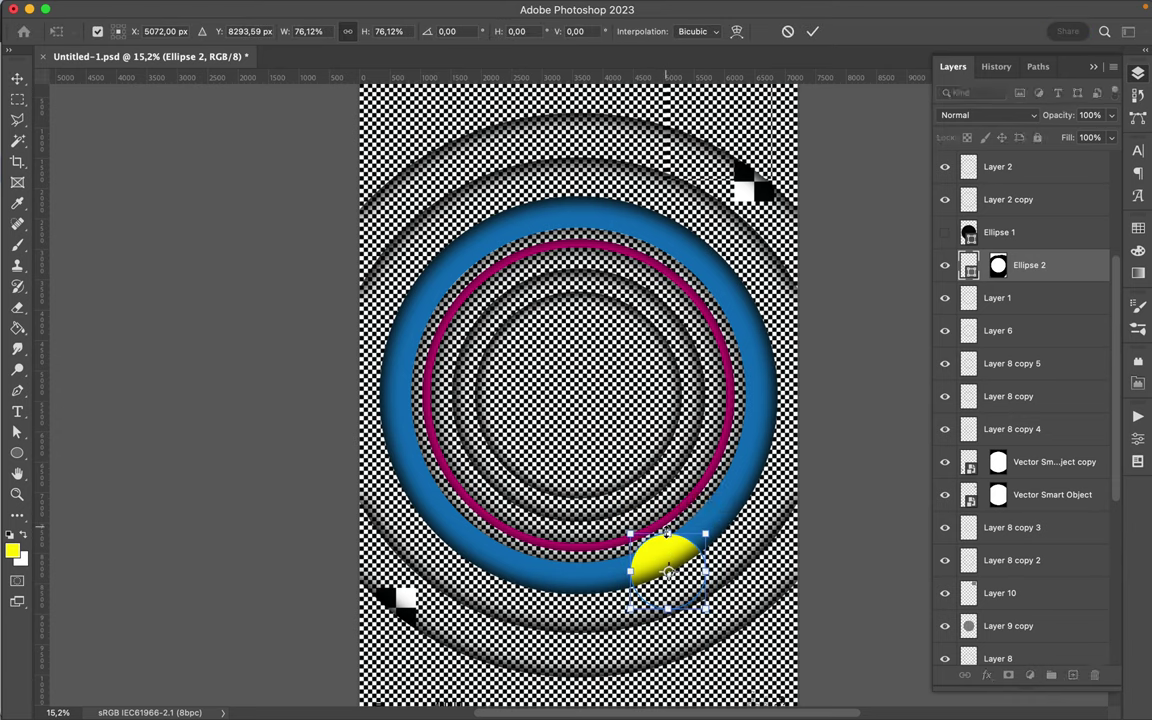
pyautogui.press('Return')
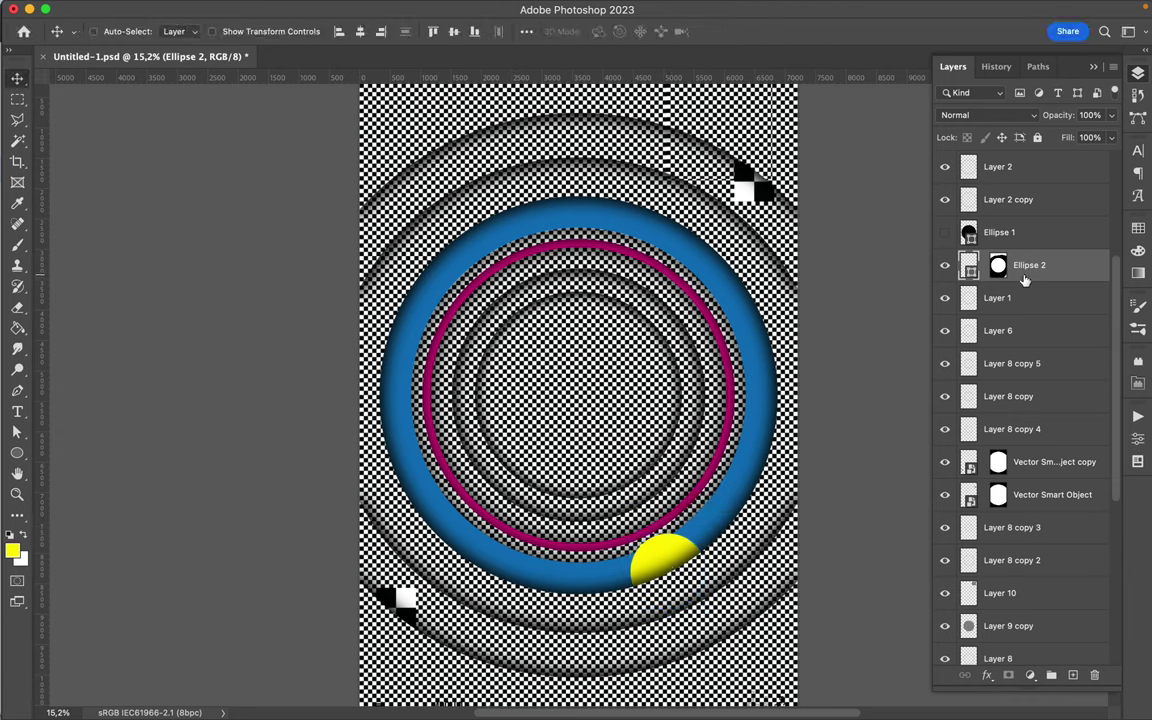
pyautogui.click(1064, 297)
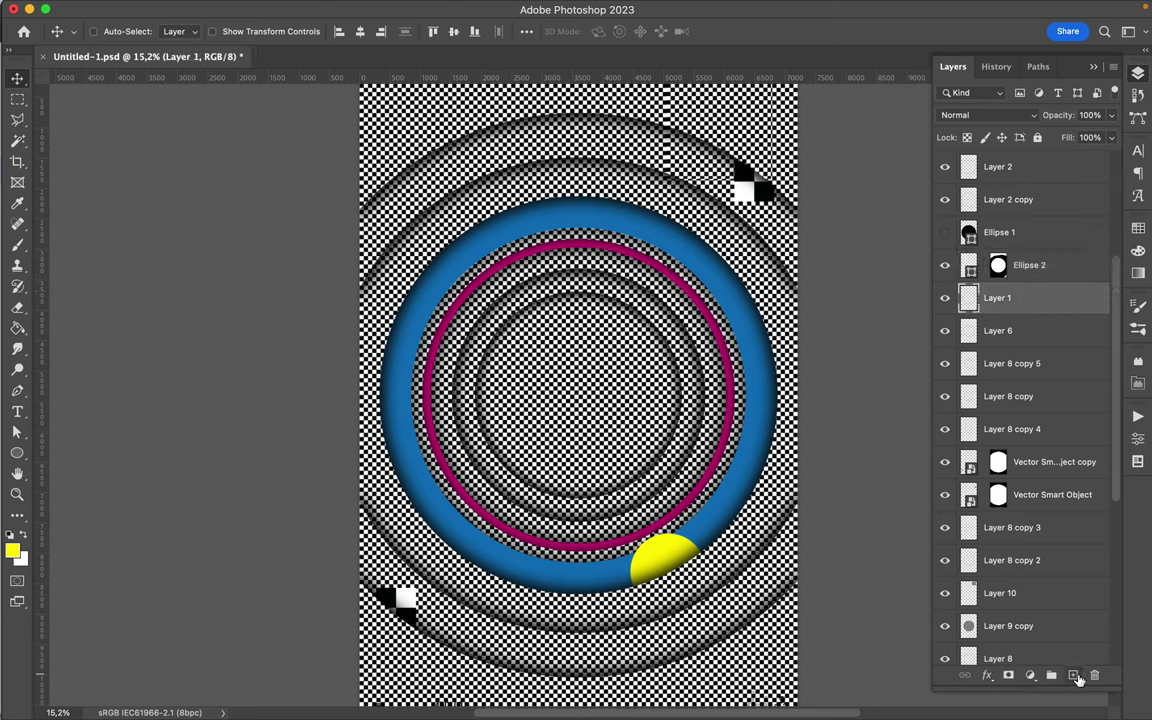
# Paint a black shadow under the yellow half-ball on a new layer above Layer 1.
pyautogui.click(1074, 676)
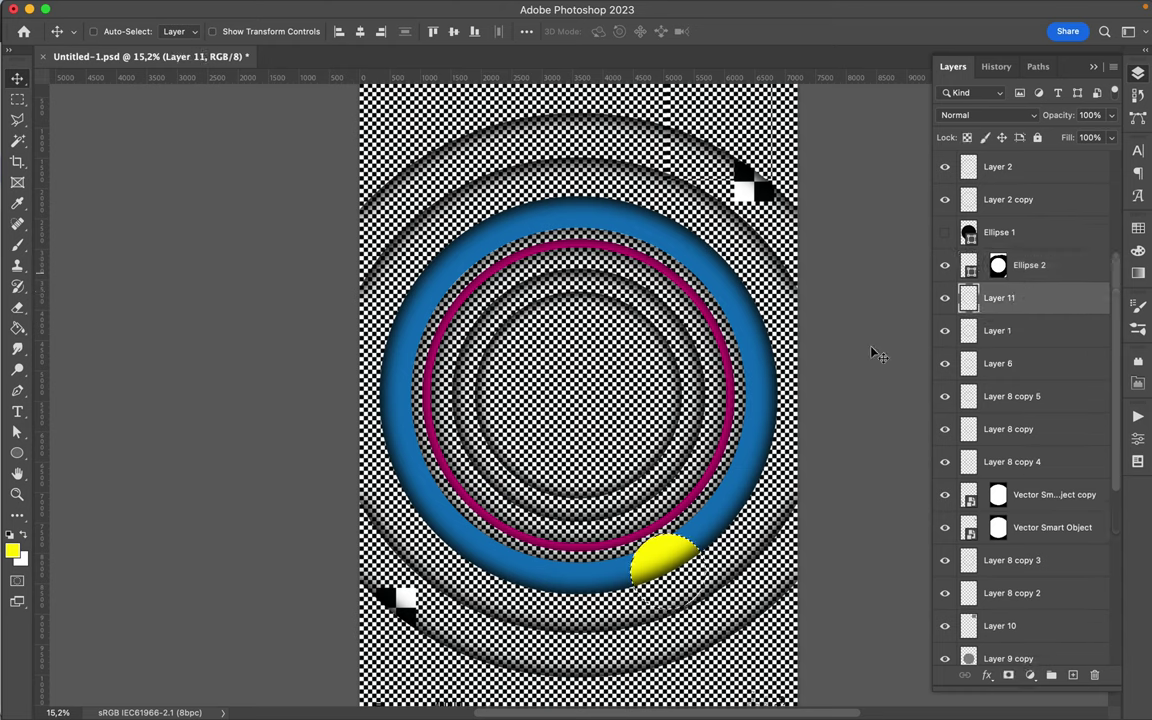
pyautogui.press('b')
pyautogui.click(665, 572)
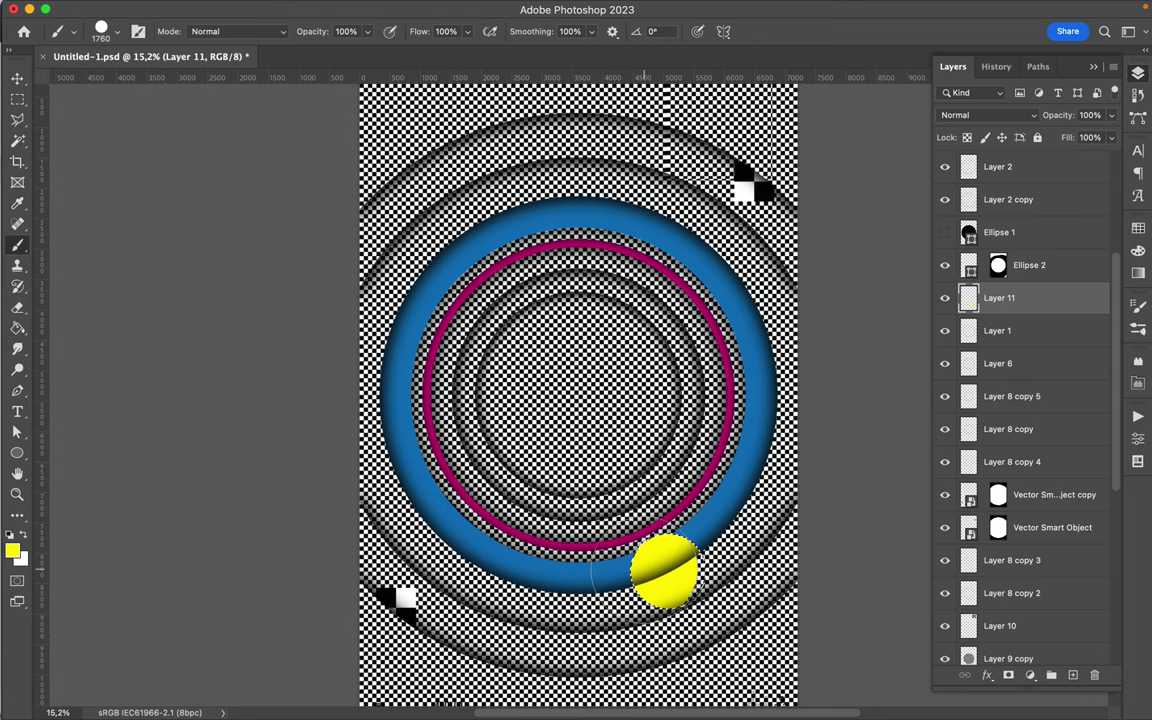
pyautogui.press('super+z')
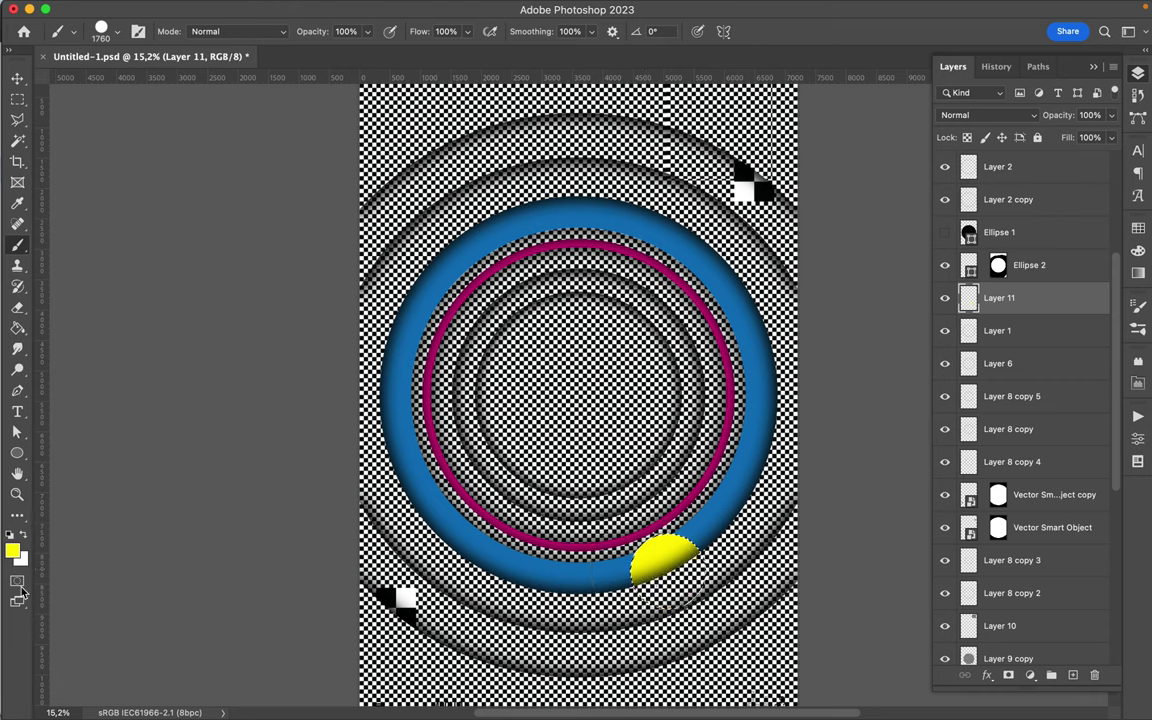
pyautogui.press('d')
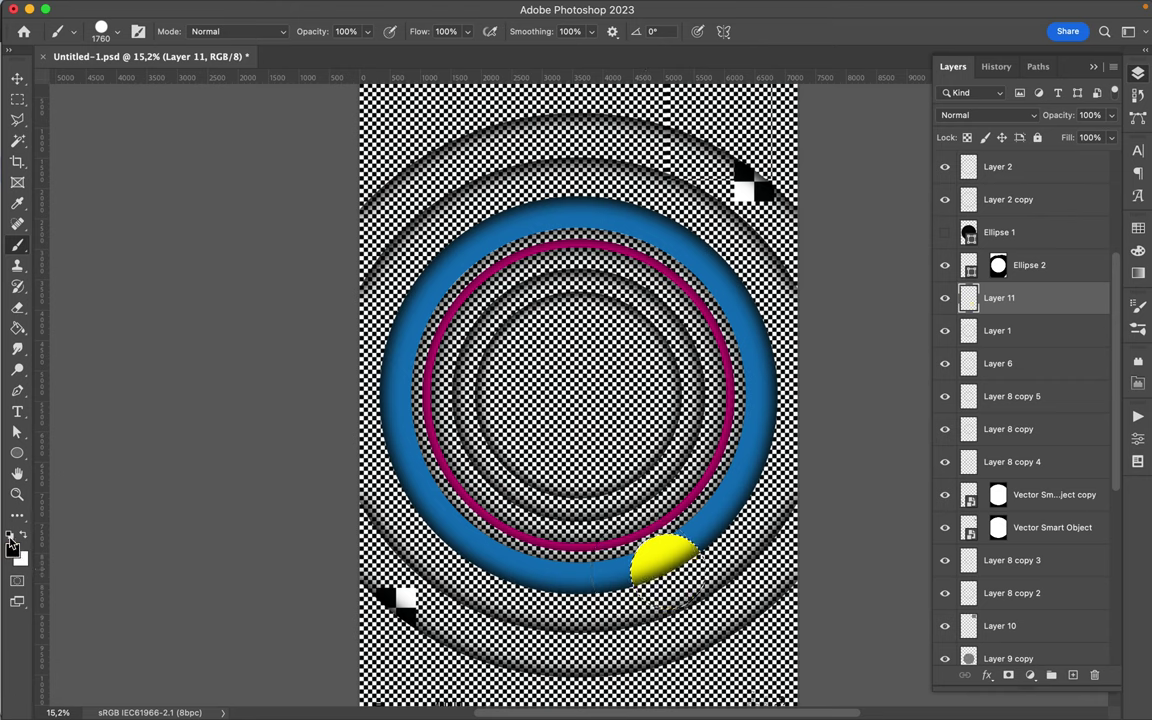
pyautogui.click(666, 571)
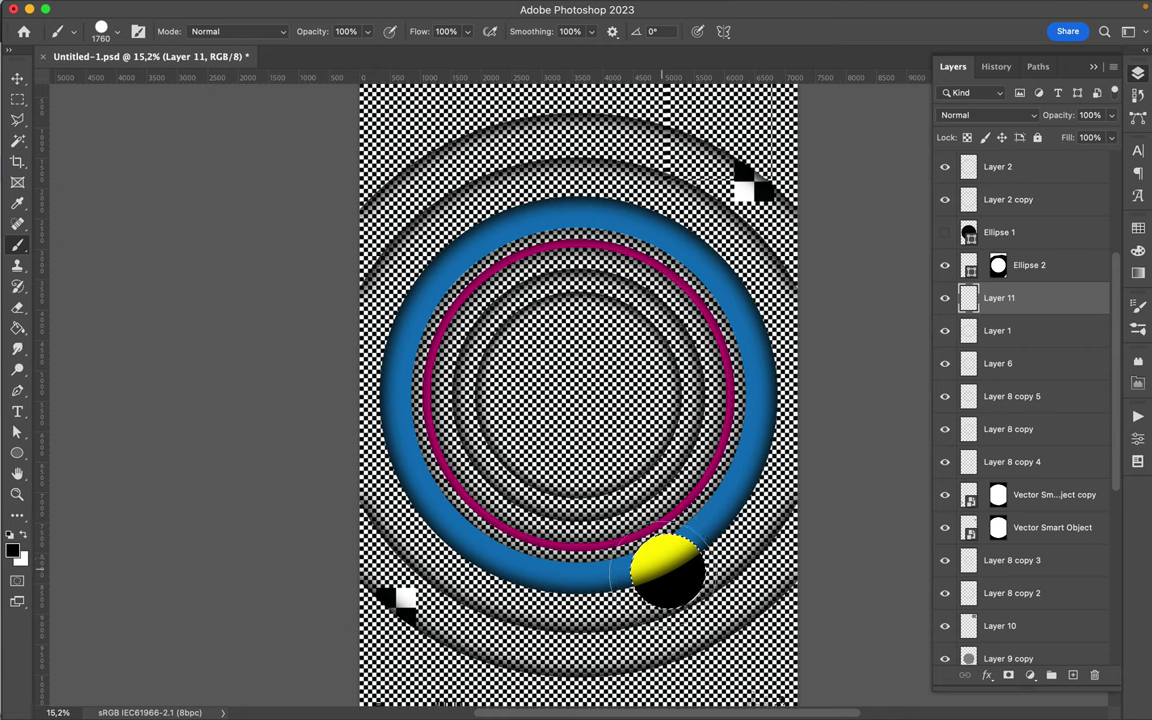
pyautogui.press('m')
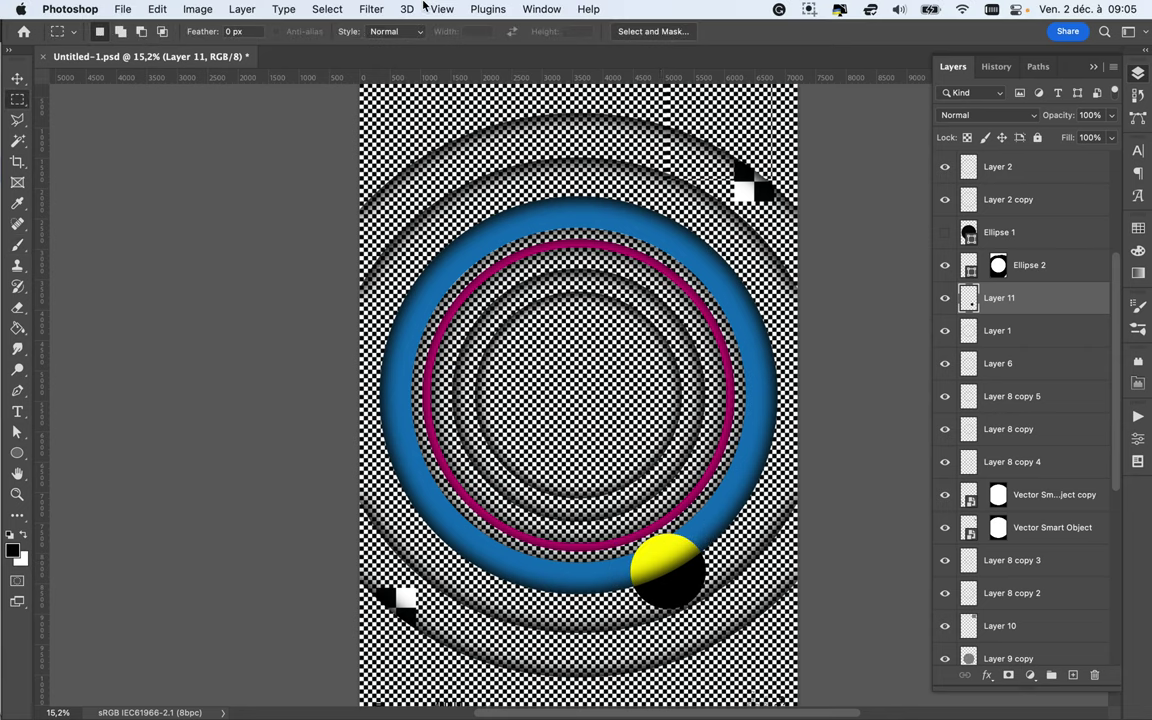
# Soften the shadow with Gaussian Blur and copy Ellipse 2's mask onto Layer 11.
pyautogui.click(370, 9)
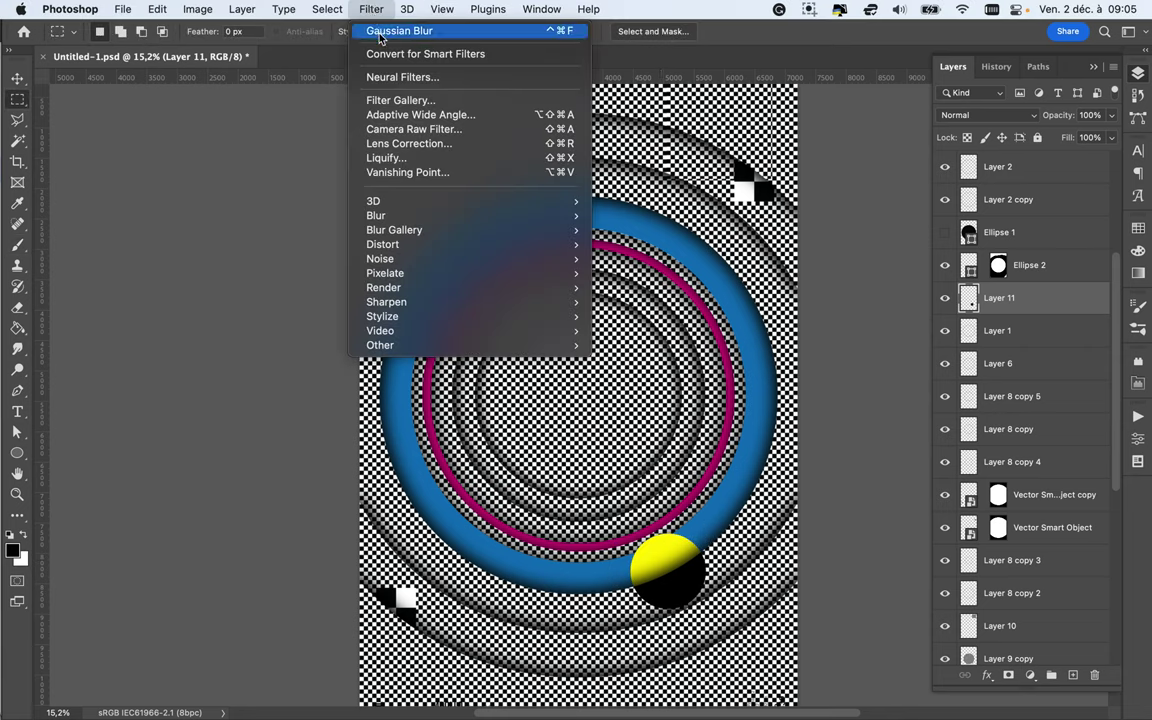
pyautogui.click(380, 31)
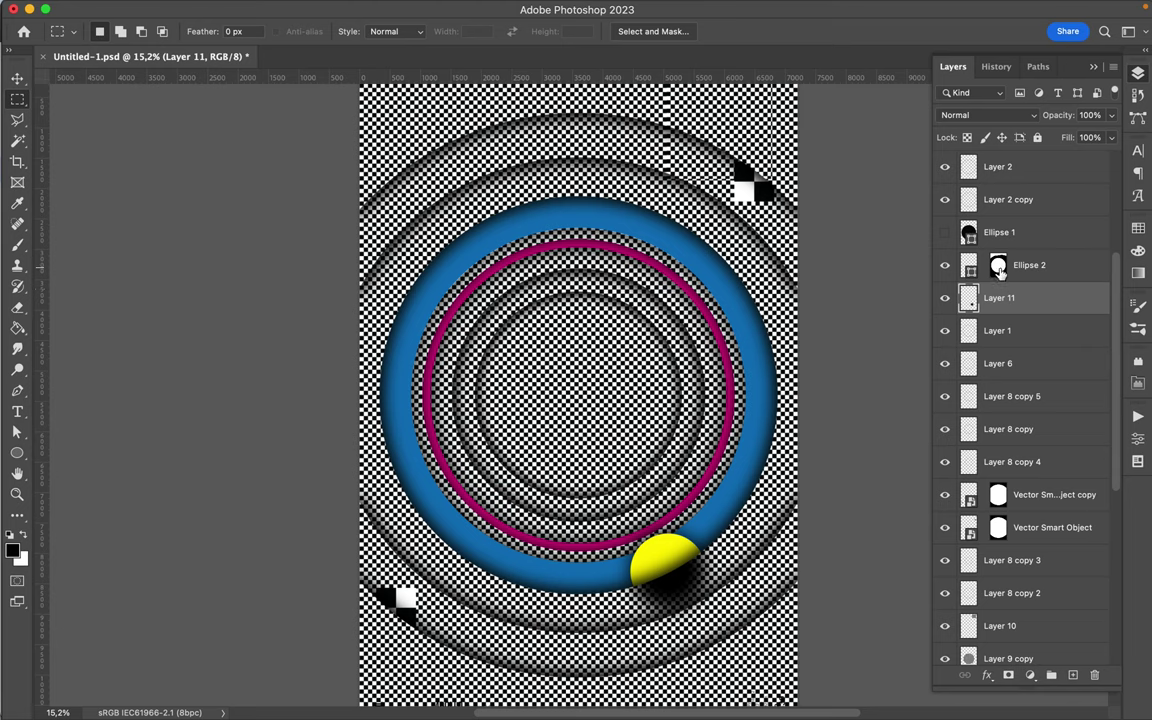
pyautogui.moveTo(1000, 271); pyautogui.dragTo(1003, 298)
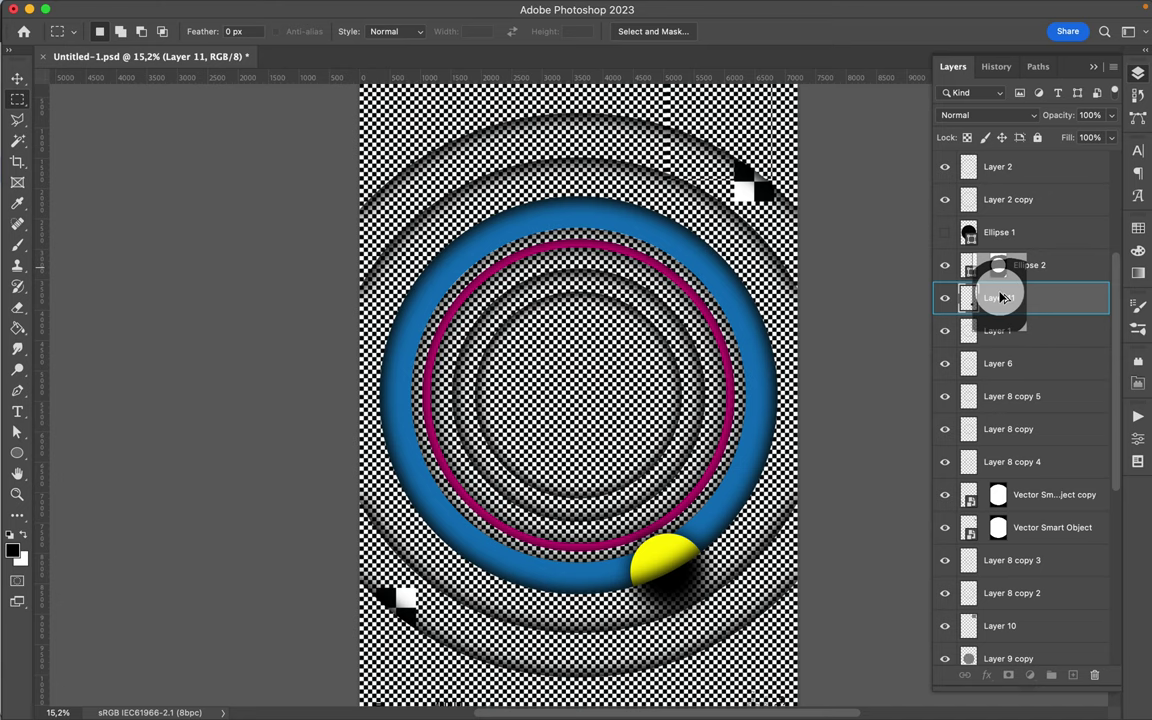
pyautogui.moveTo(1003, 298); pyautogui.dragTo(1000, 298)
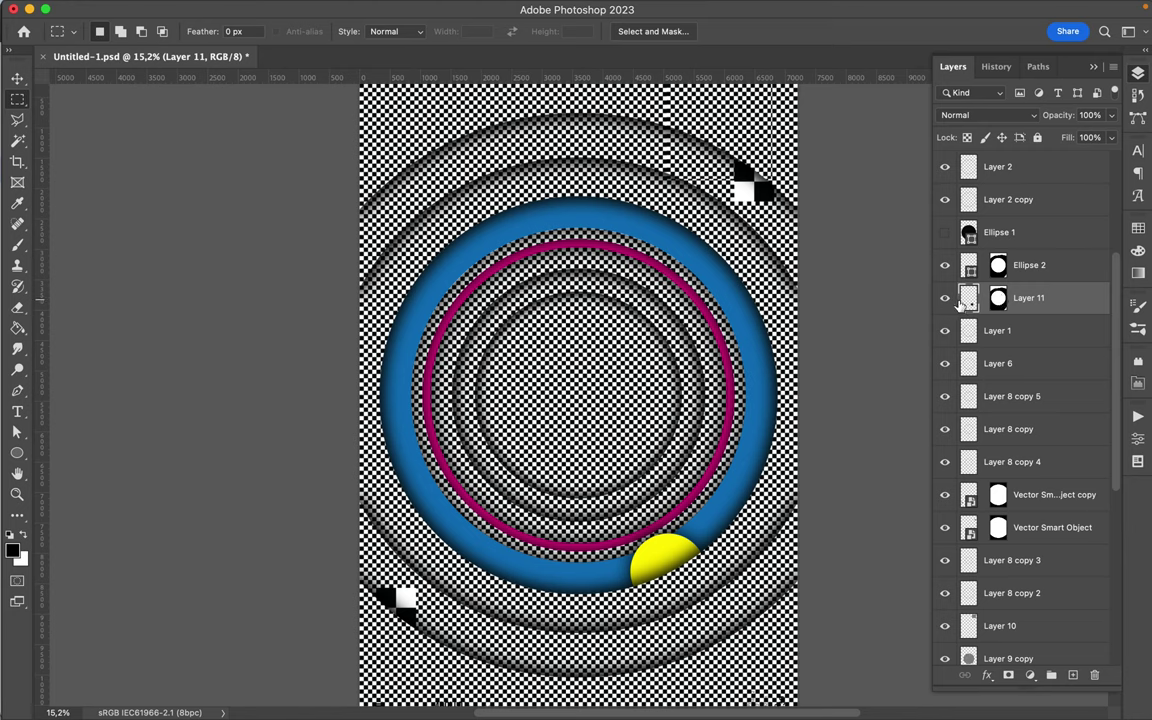
pyautogui.press('v')
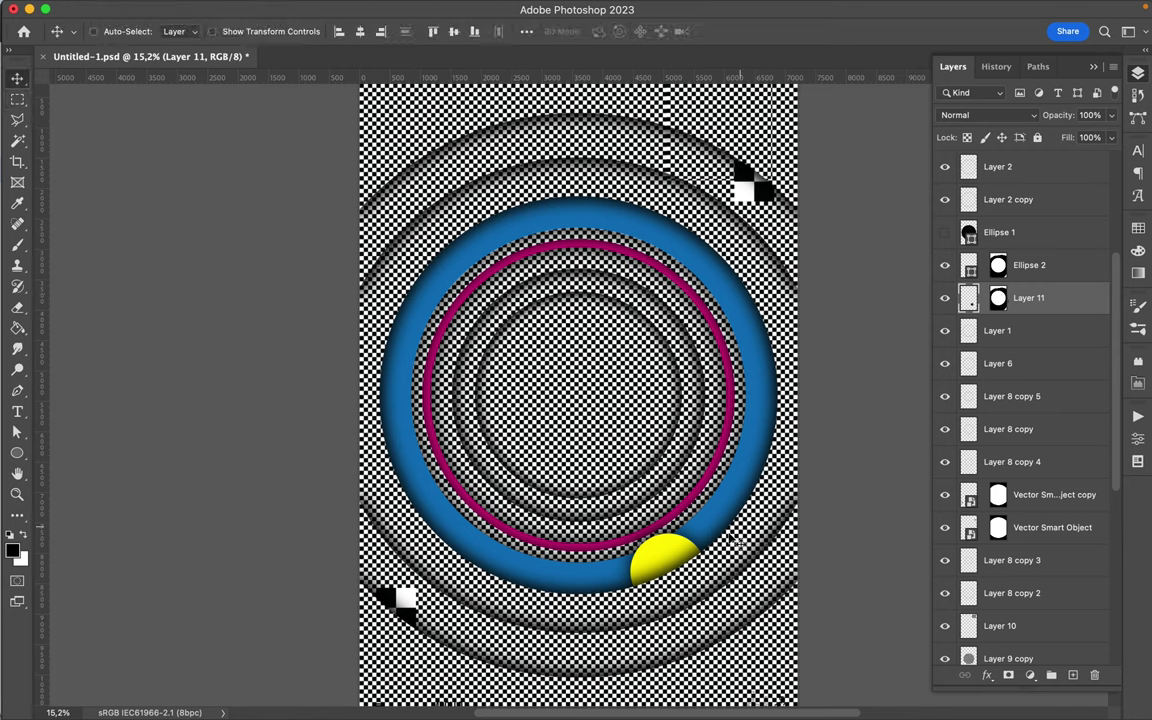
# Set Layer 2 to the Multiply blend mode with an 80% fill.
pyautogui.click(692, 563)
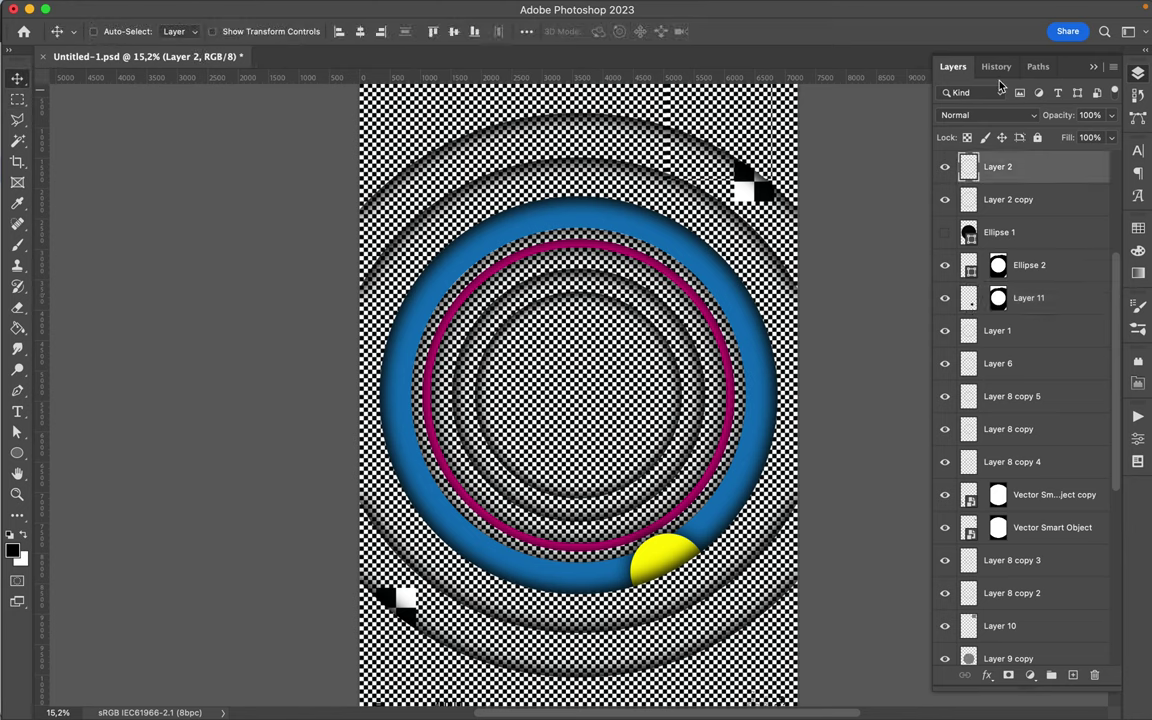
pyautogui.click(995, 115)
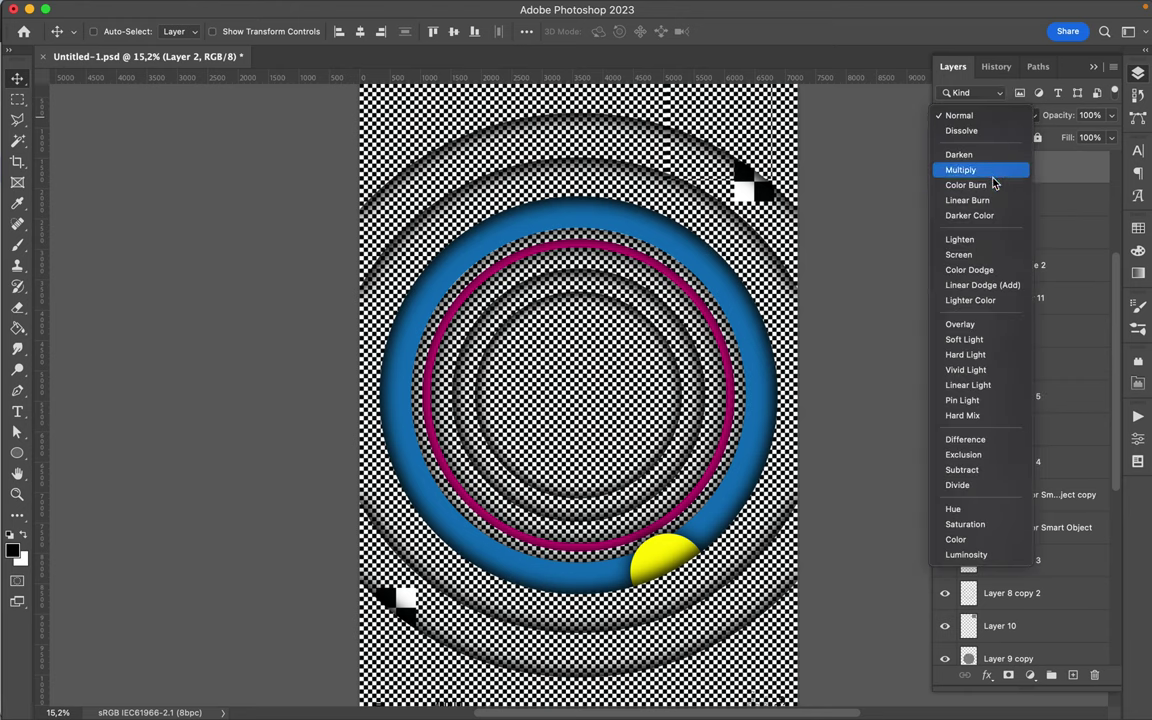
pyautogui.click(970, 170)
pyautogui.click(1090, 138)
pyautogui.write('80')
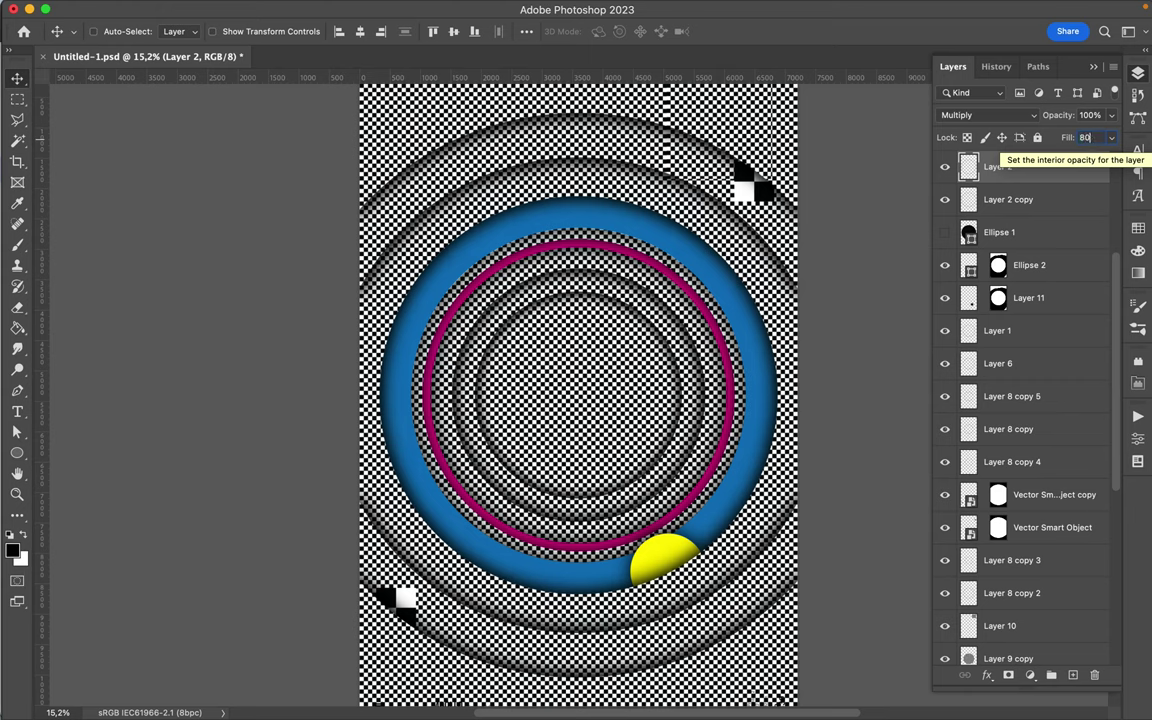
pyautogui.press('Return')
pyautogui.press('m')
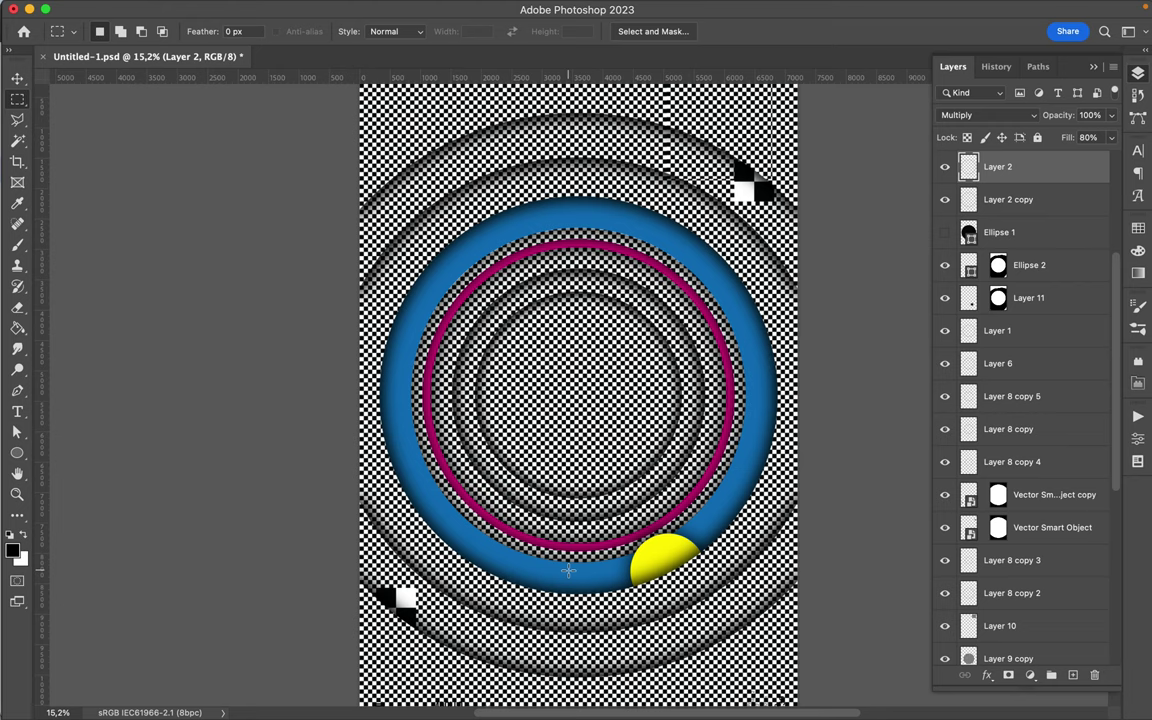
pyautogui.press('v')
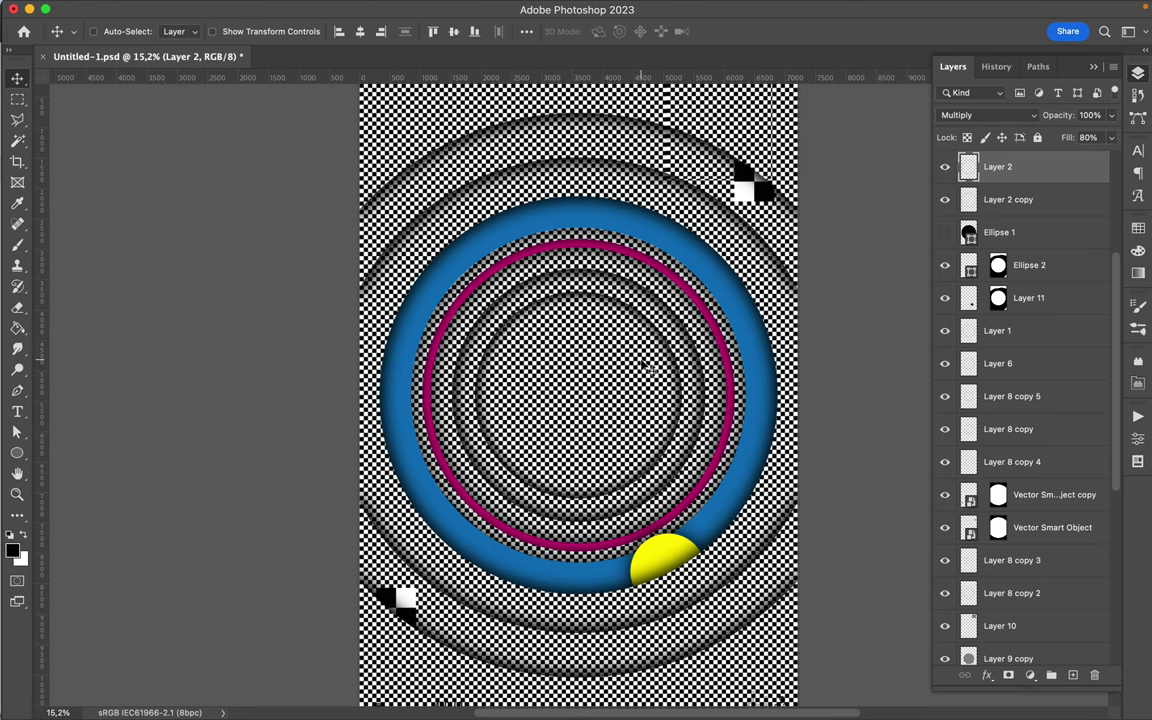
# Draw a tall narrow rectangle at the poster's upper left with the Rectangle Tool.
pyautogui.scroll(-3, 653, 352)
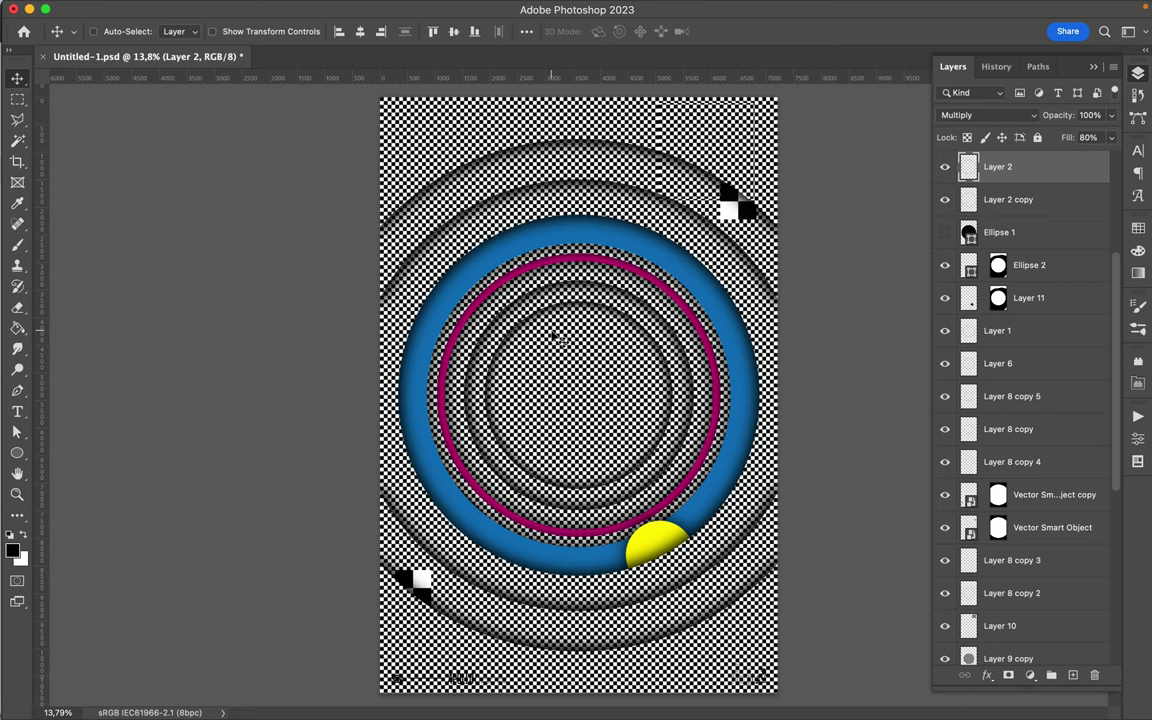
pyautogui.press('u')
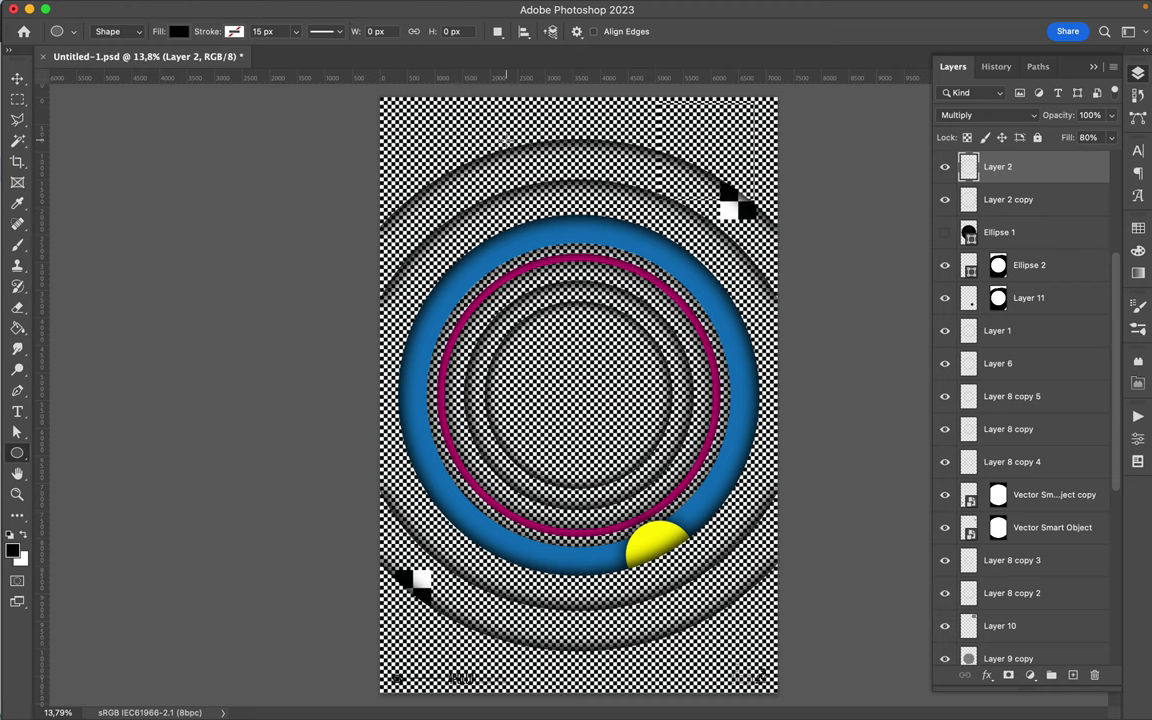
pyautogui.click(17, 455)
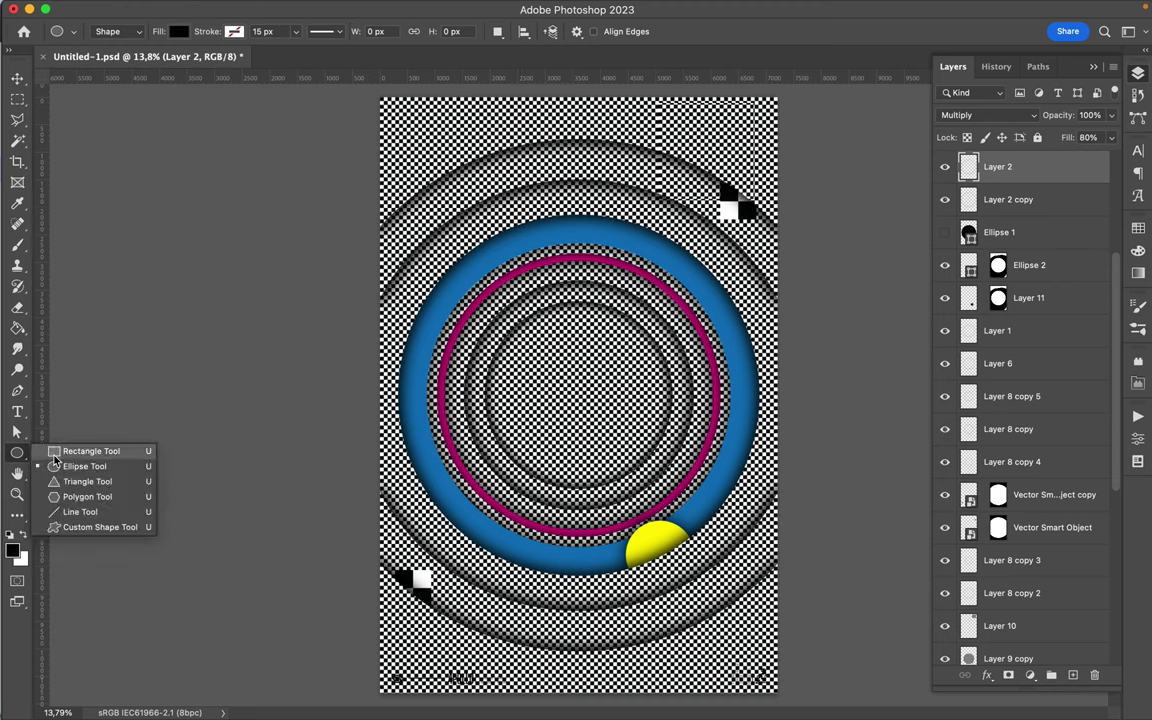
pyautogui.click(54, 457)
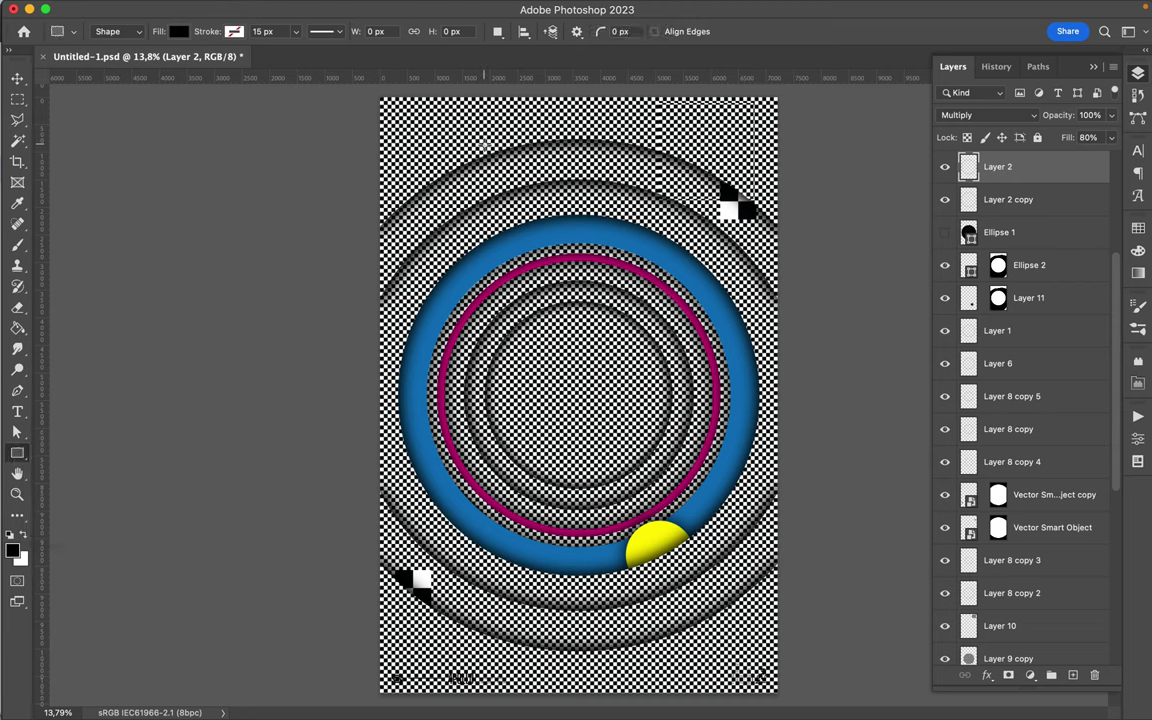
pyautogui.moveTo(484, 135); pyautogui.dragTo(503, 311)
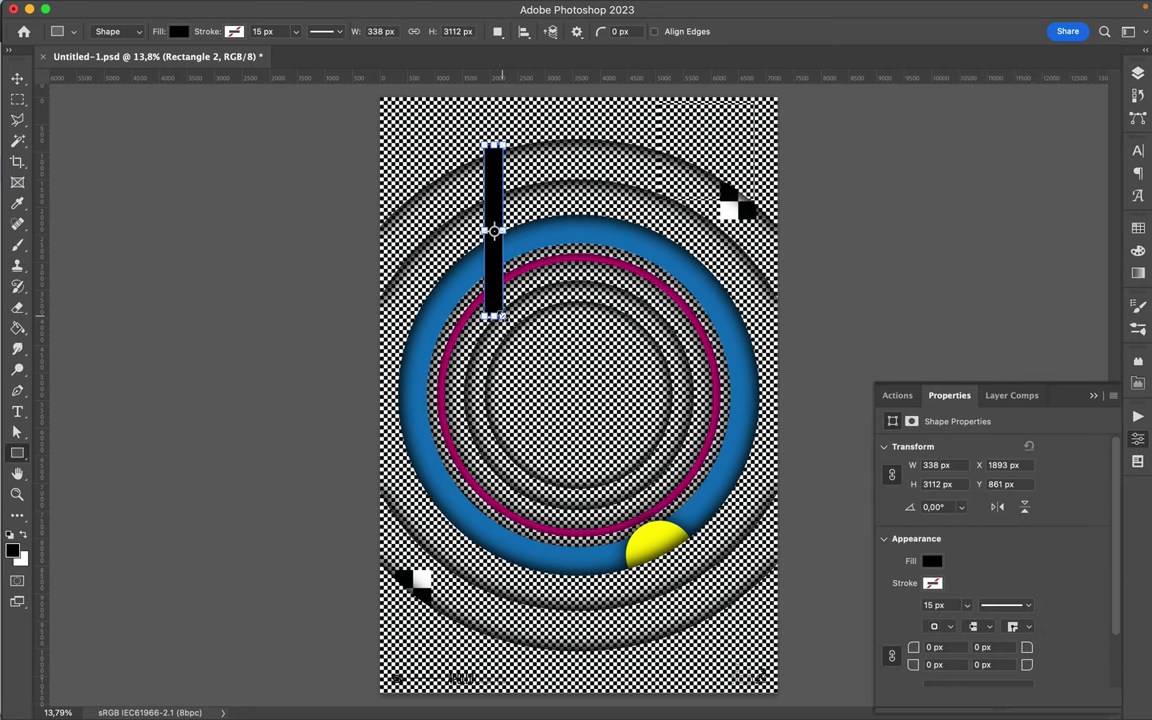
# Fill the vertical bar with magenta from the Swatches panel after trying other colours.
pyautogui.press('v')
pyautogui.press('a')
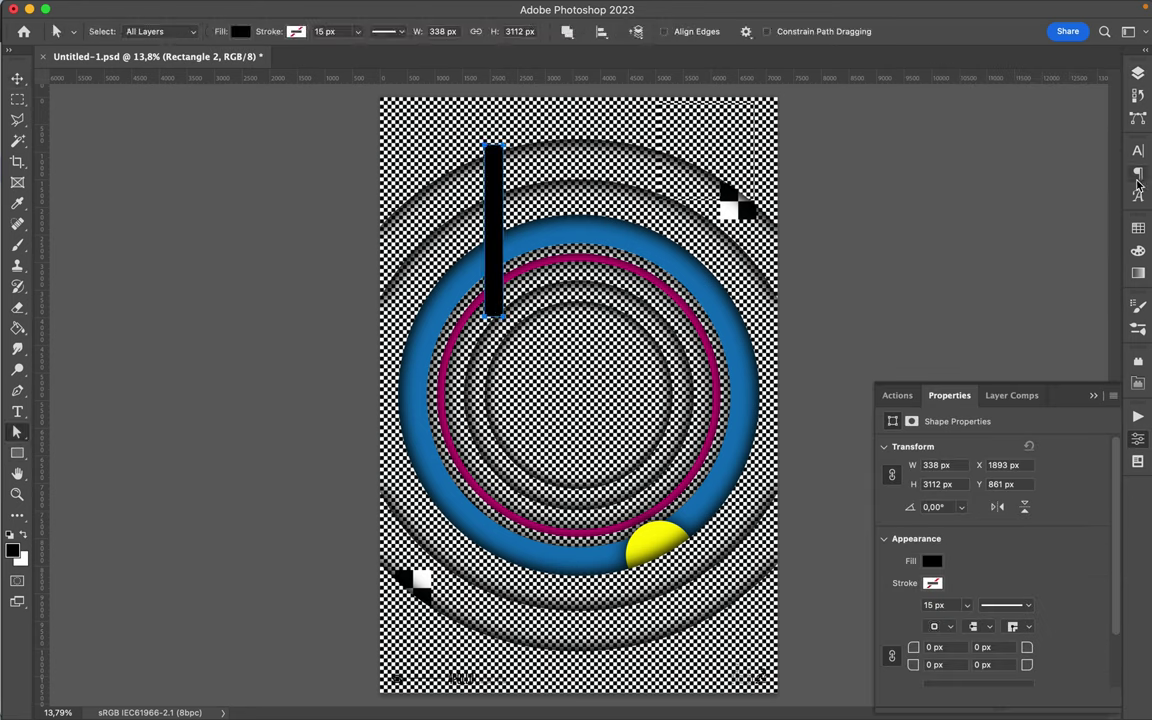
pyautogui.click(1137, 228)
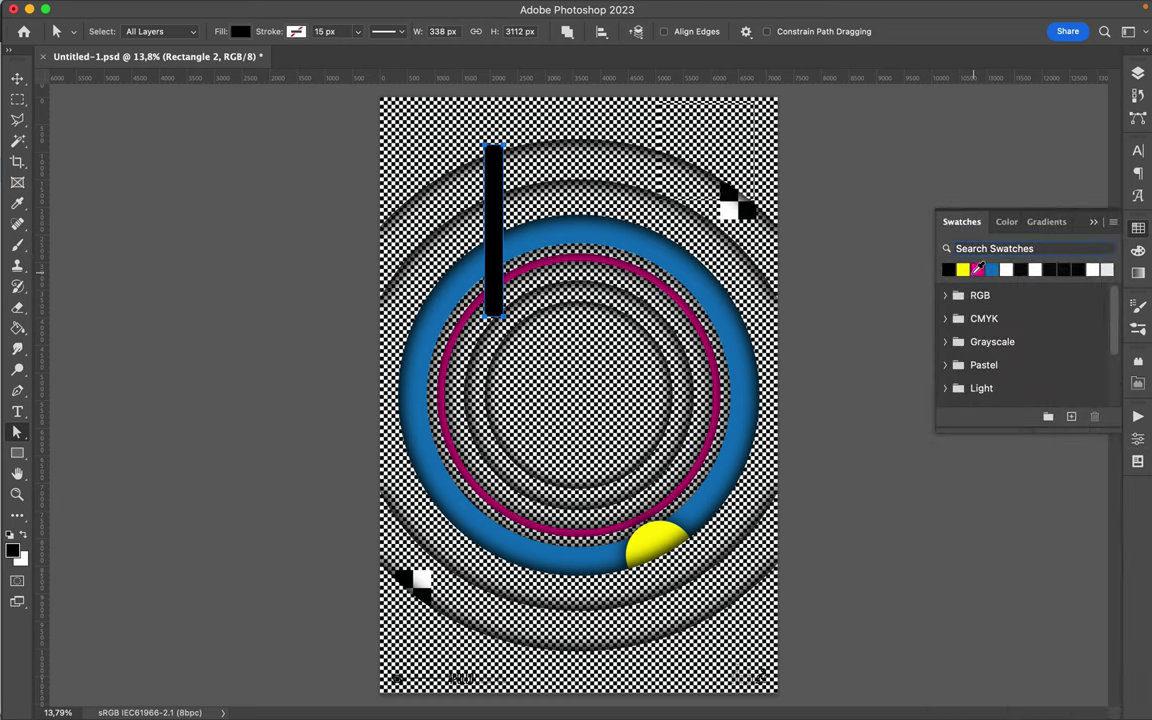
pyautogui.click(962, 270)
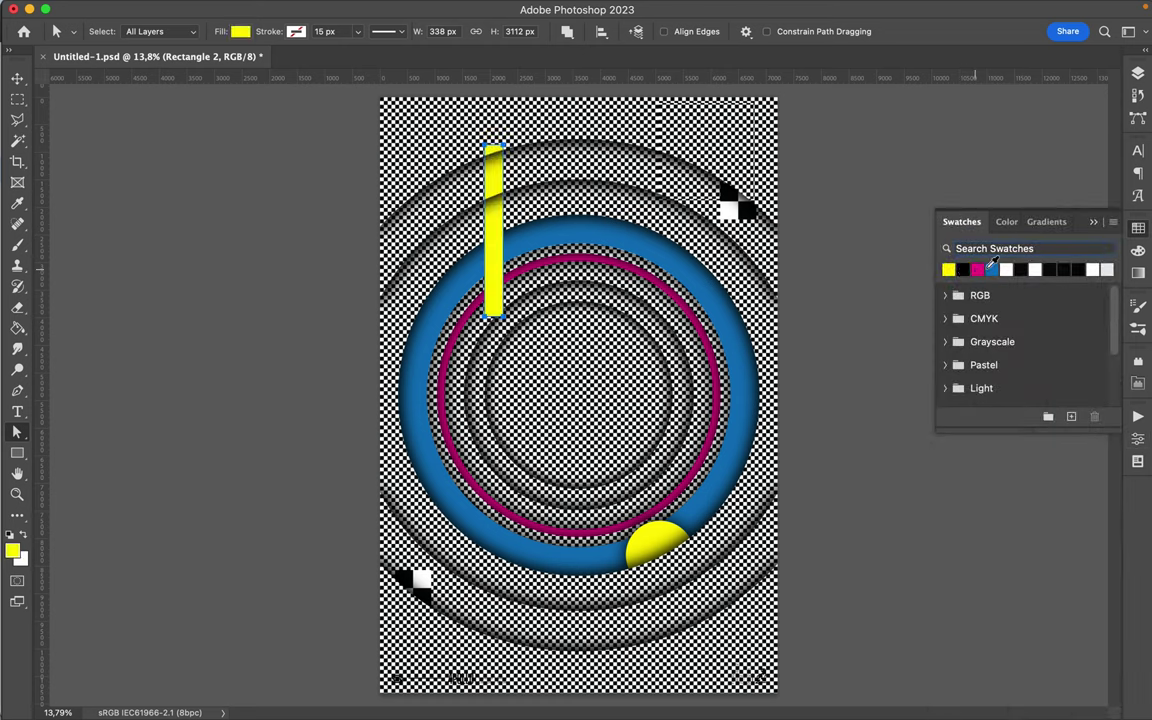
pyautogui.click(1009, 267)
pyautogui.press('v')
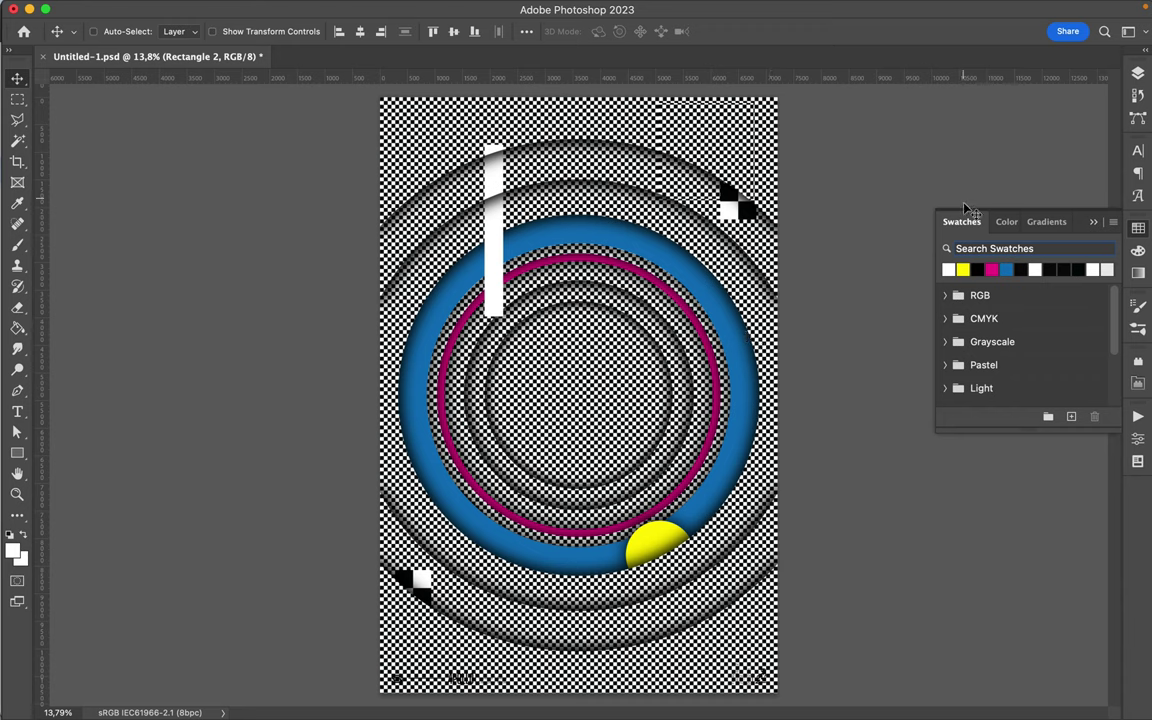
pyautogui.click(963, 269)
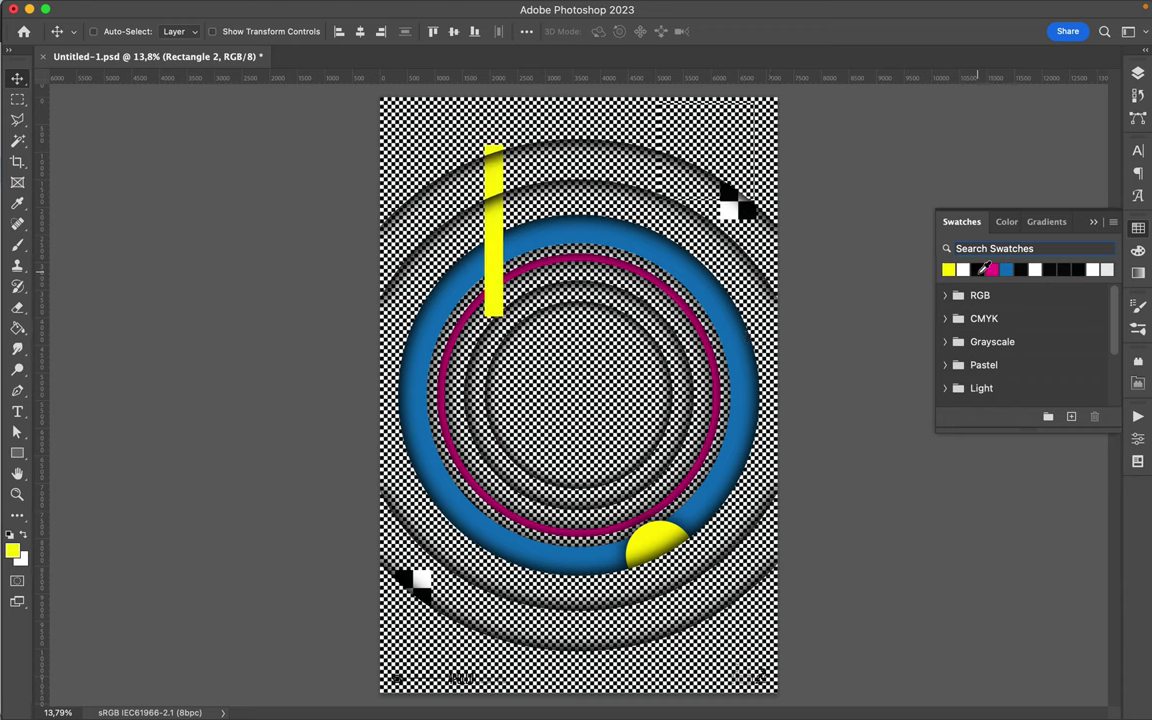
pyautogui.click(992, 270)
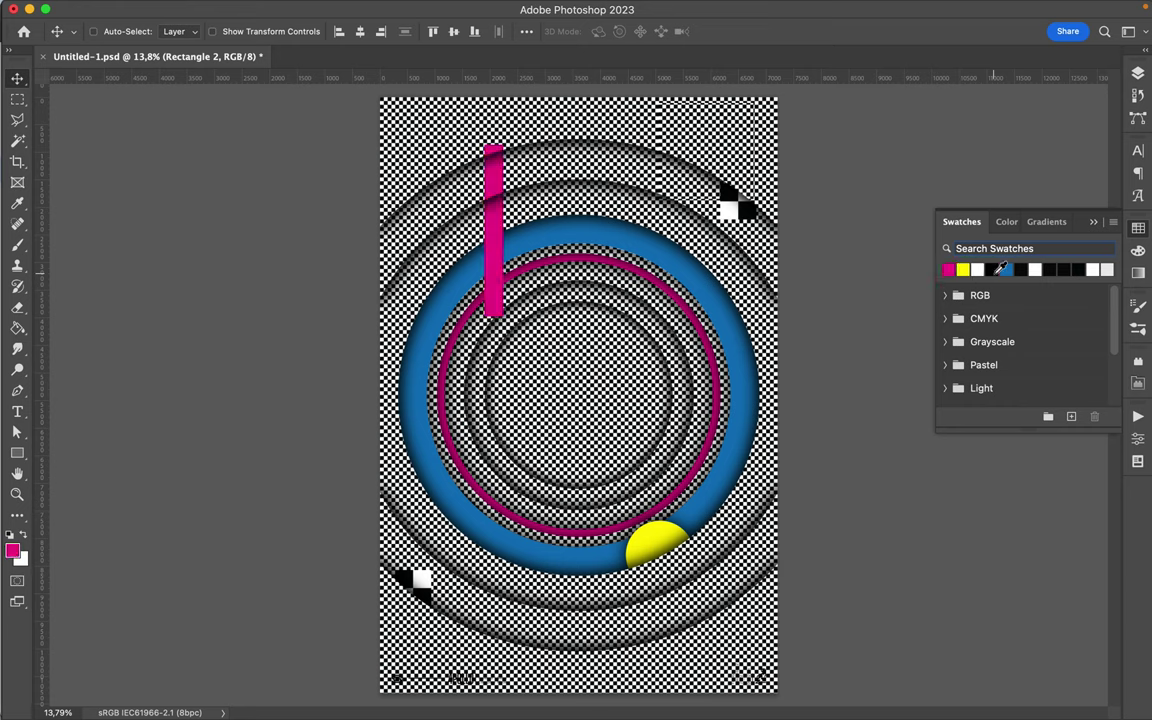
pyautogui.click(1004, 269)
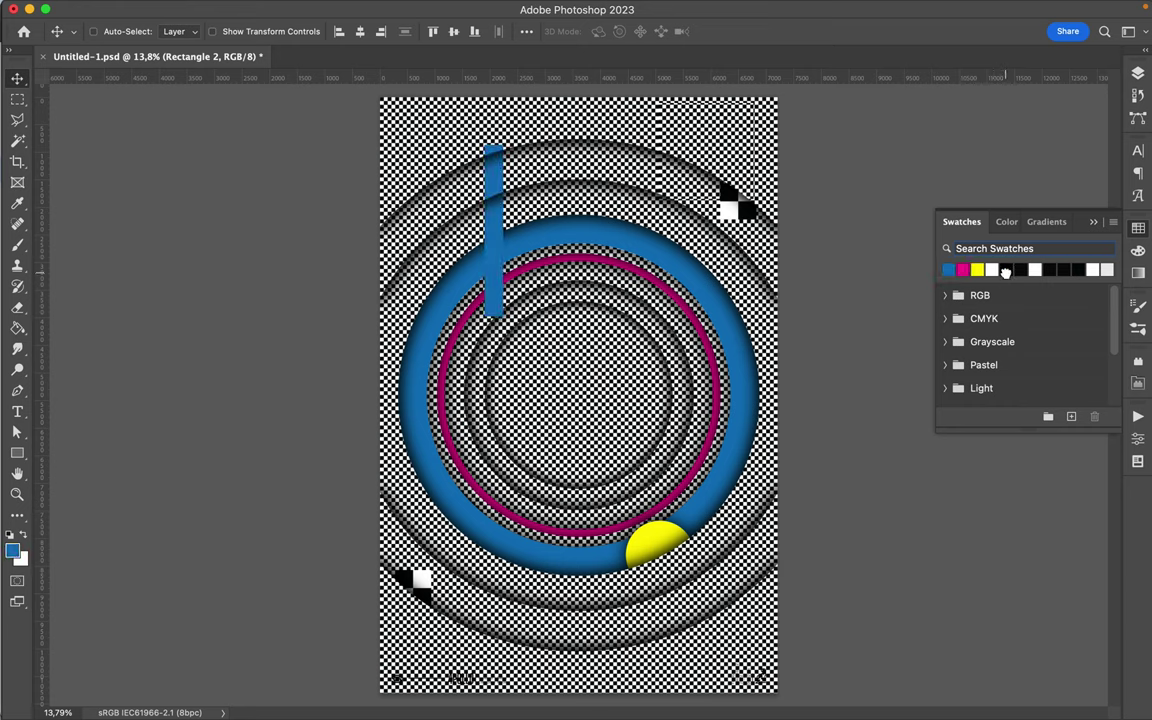
pyautogui.click(962, 270)
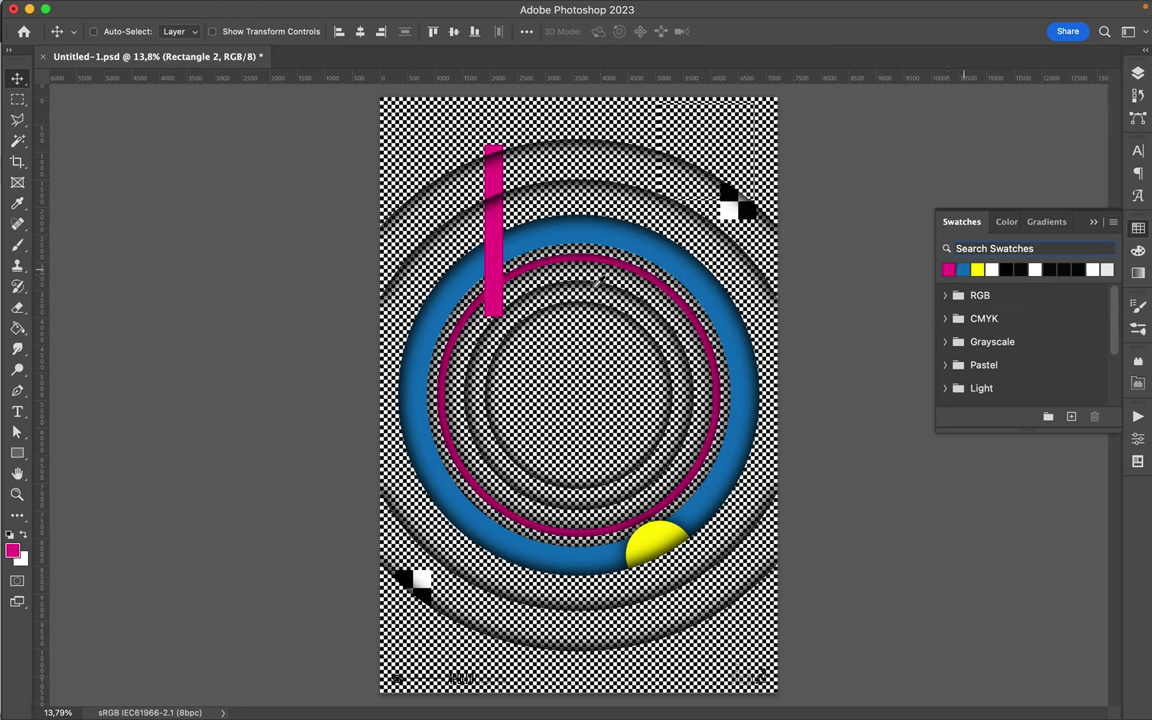
# Shorten the magenta bar to about half its height, ending above the blue ring.
pyautogui.press('super+t')
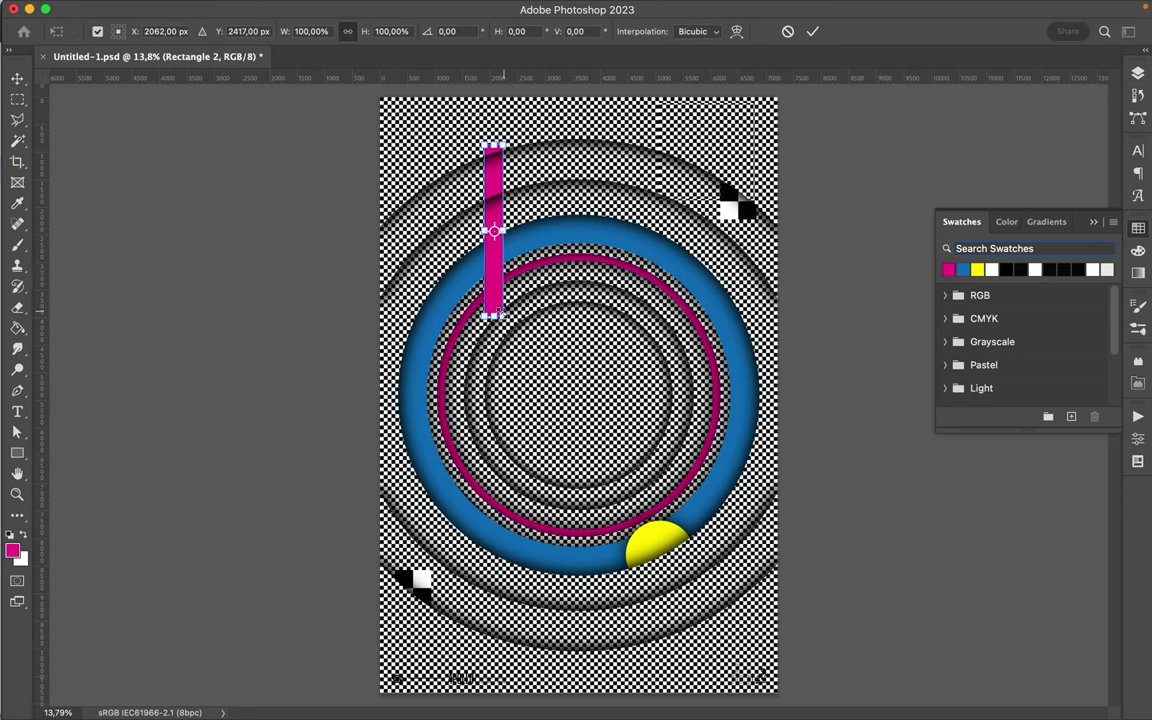
pyautogui.moveTo(495, 315); pyautogui.dragTo(500, 228)
pyautogui.press('Return')
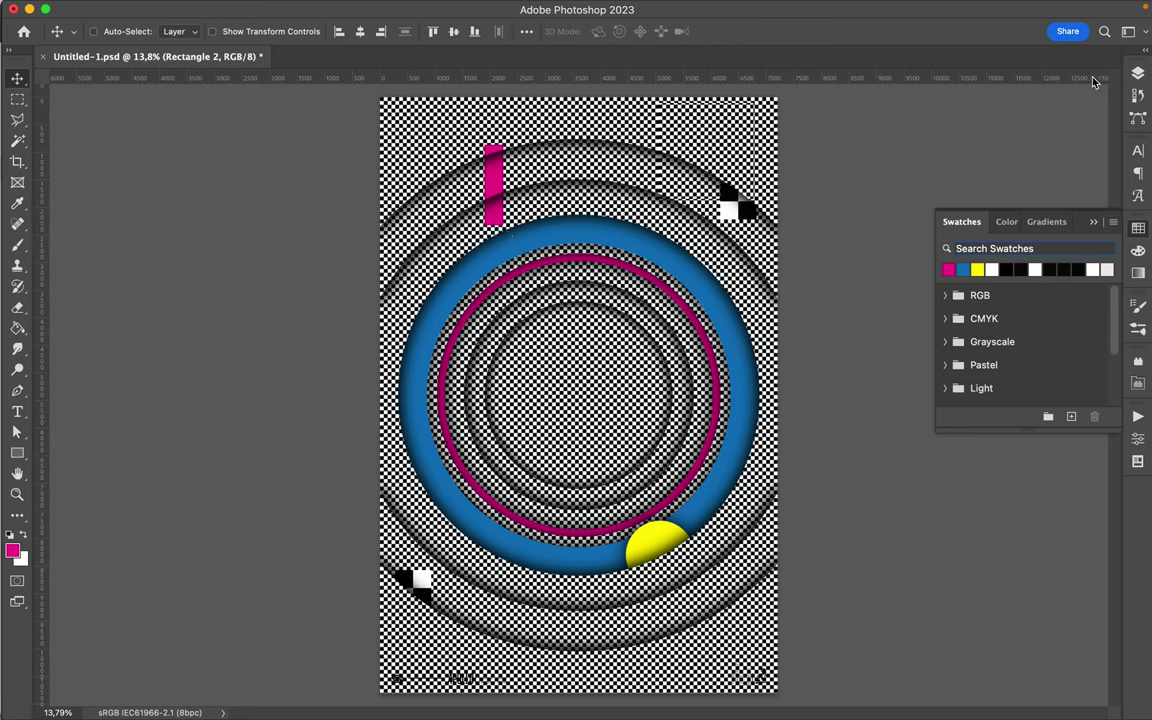
# Find the Rectangle 2 layer in the Layers panel and select only that layer.
pyautogui.click(1137, 72)
pyautogui.scroll(5, 985, 226)
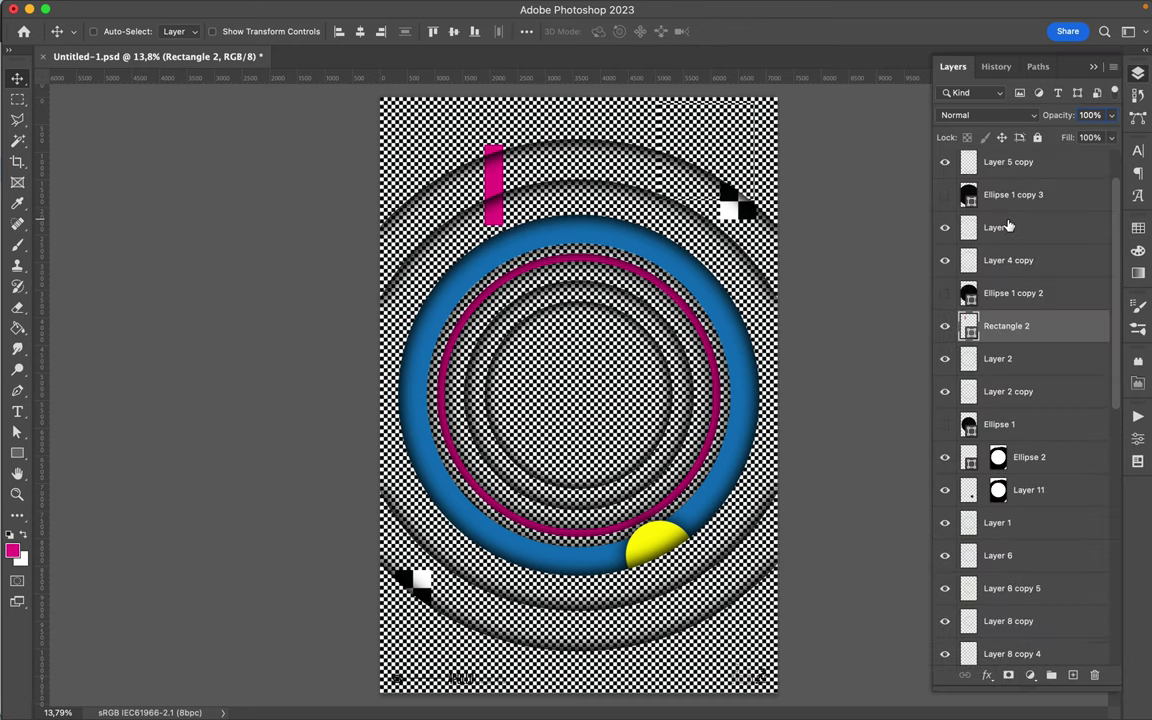
pyautogui.moveTo(1013, 326); pyautogui.dragTo(1010, 196)
pyautogui.scroll(1, 990, 240)
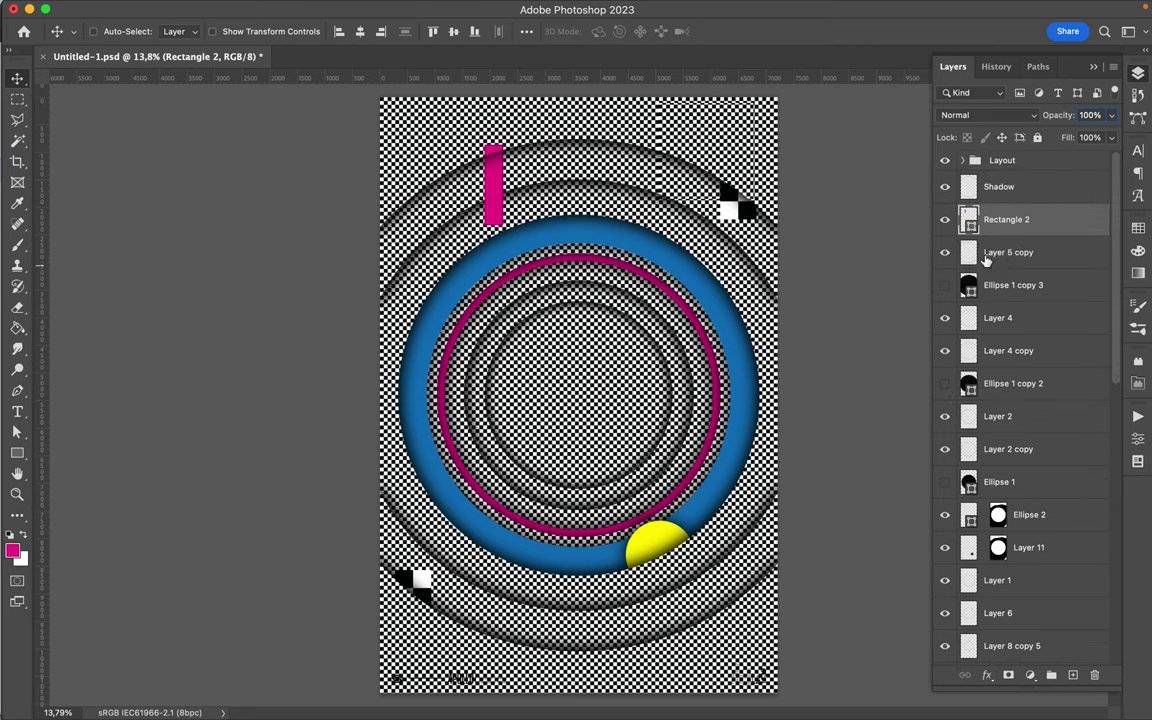
pyautogui.keyDown('super'); pyautogui.click(557, 148); pyautogui.keyUp('super')
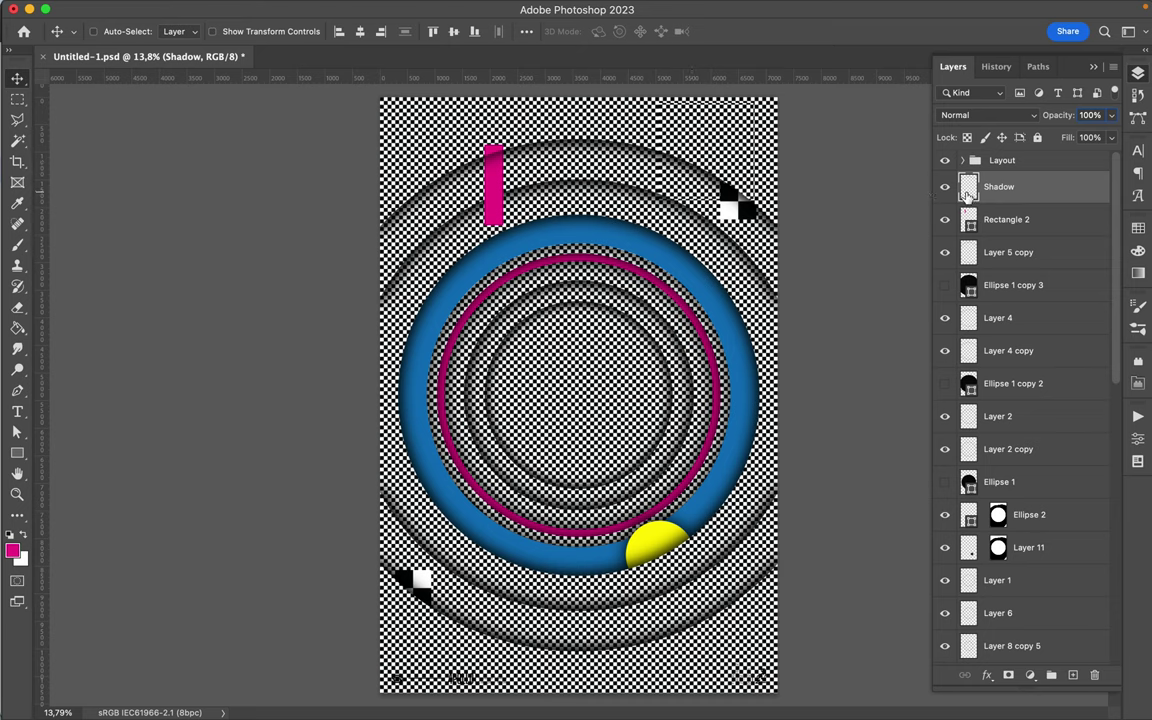
pyautogui.press('super+plus')
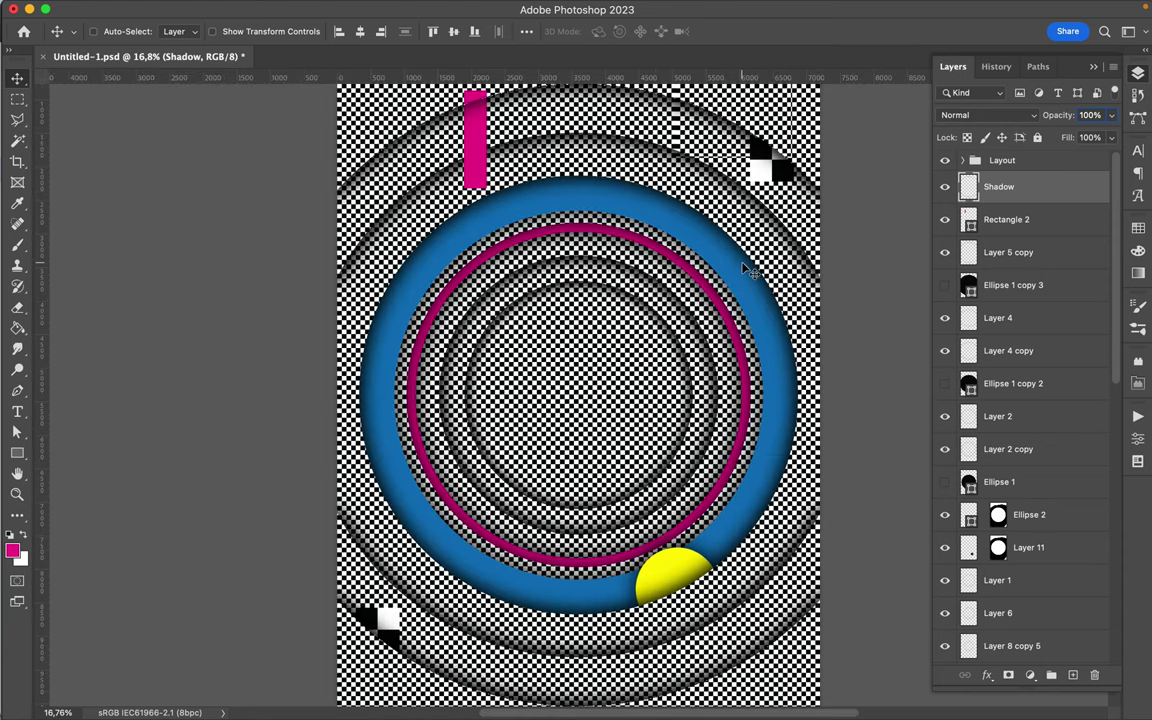
pyautogui.press('super+minus')
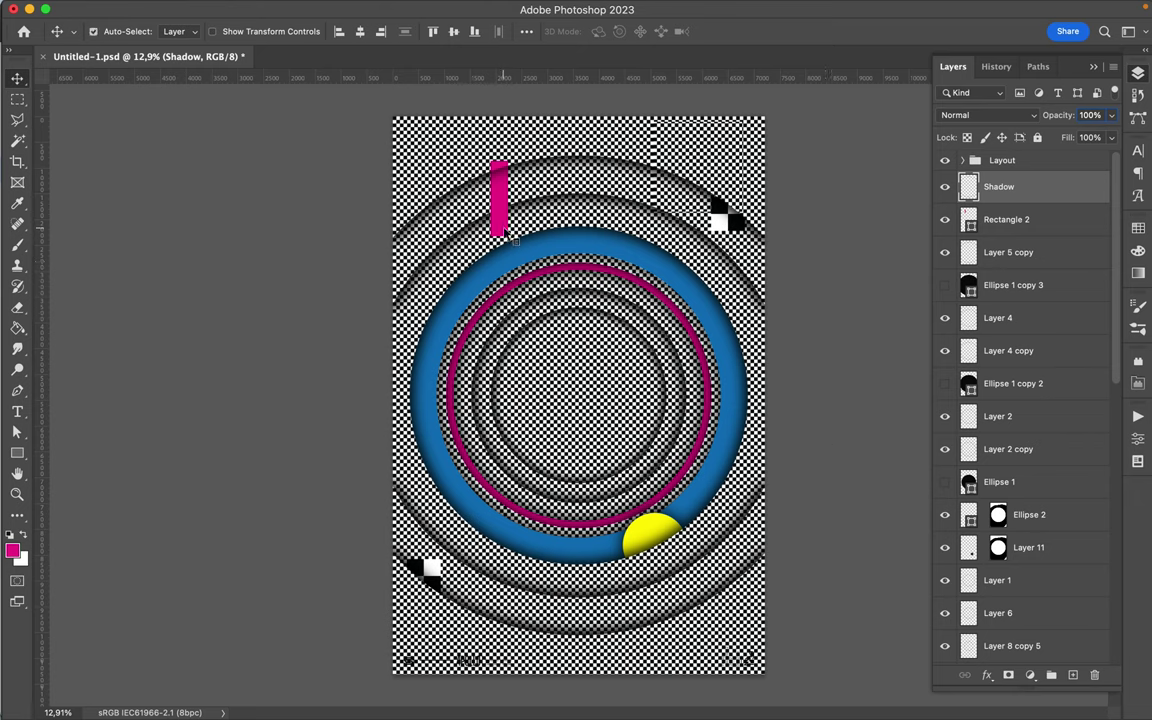
pyautogui.keyDown('shift'); pyautogui.keyDown('super'); pyautogui.click(506, 234); pyautogui.keyUp('super'); pyautogui.keyUp('shift')
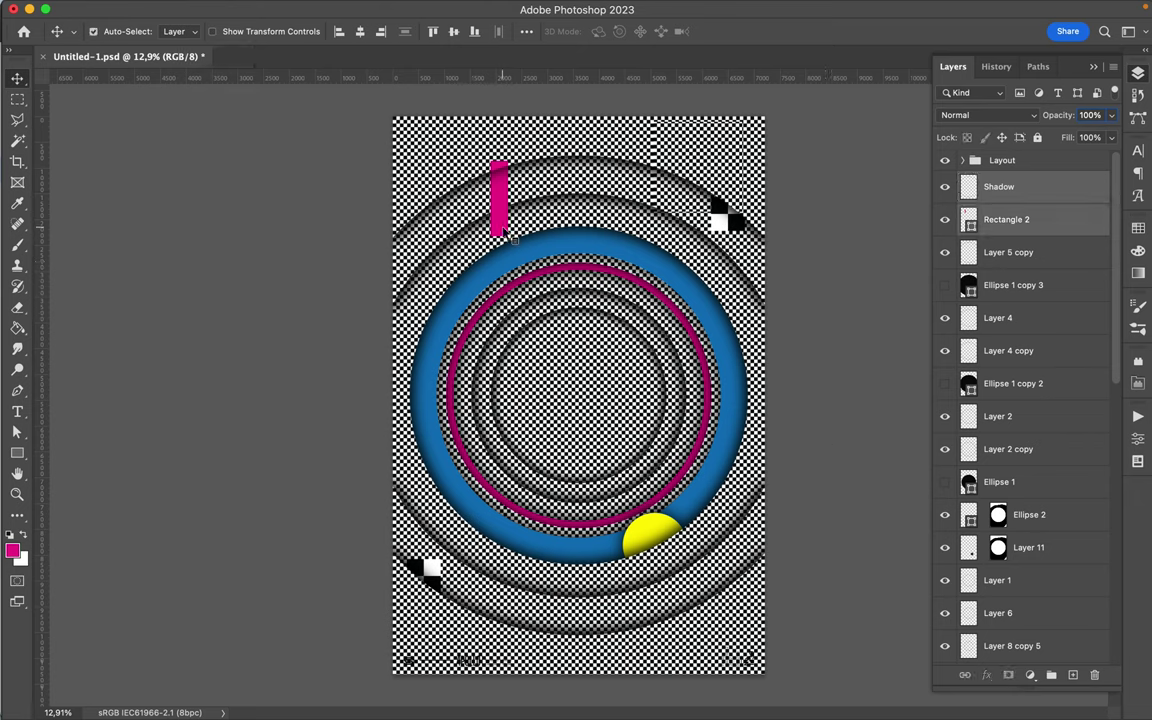
pyautogui.click(1028, 226)
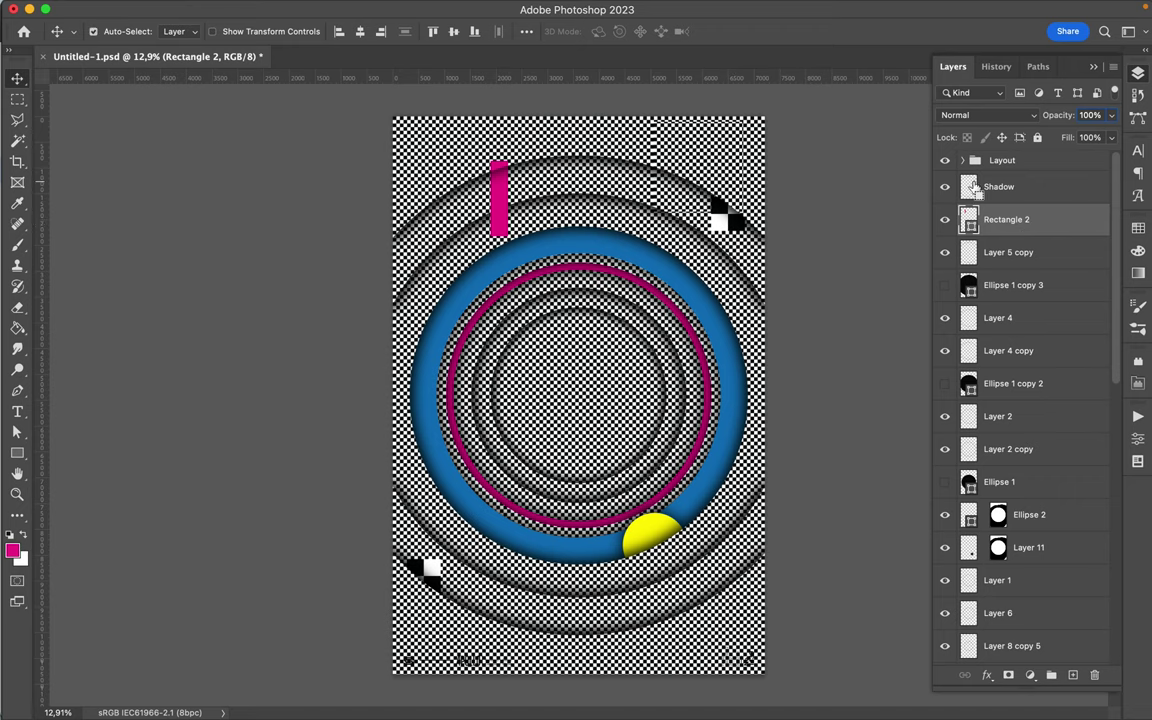
# Load the outer grey ring's shape as a selection and make it Rectangle 2's mask.
pyautogui.scroll(5, 569, 175)
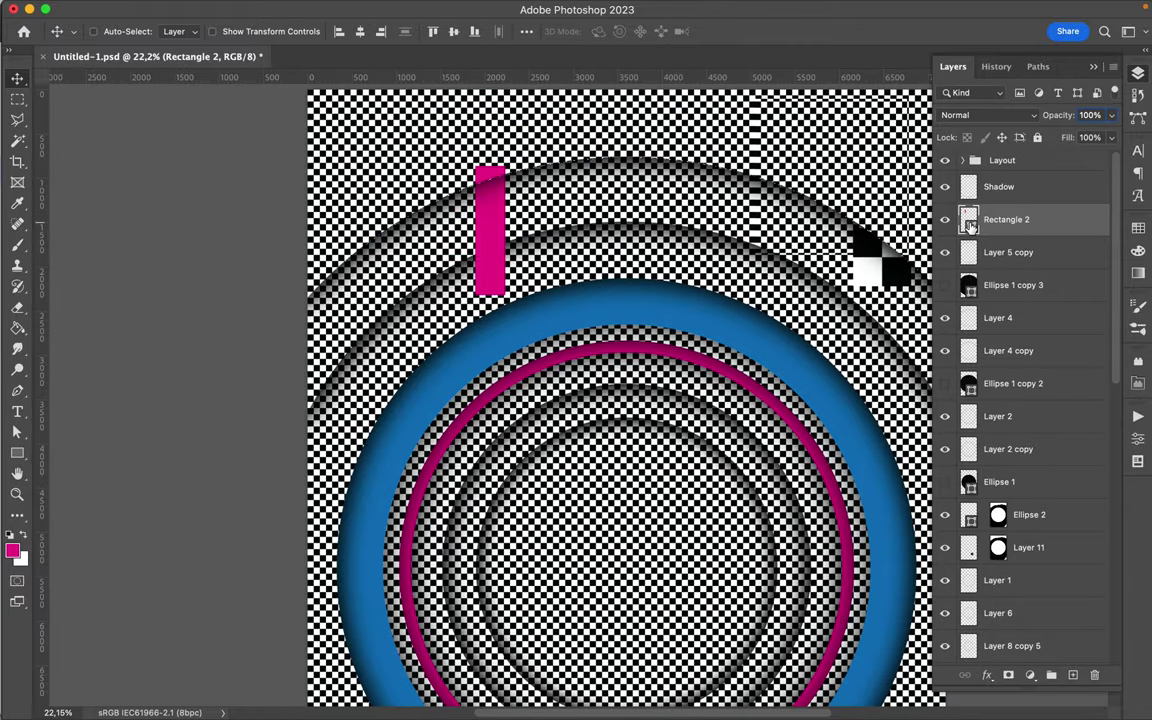
pyautogui.keyDown('alt'); pyautogui.click(1009, 676); pyautogui.keyUp('alt')
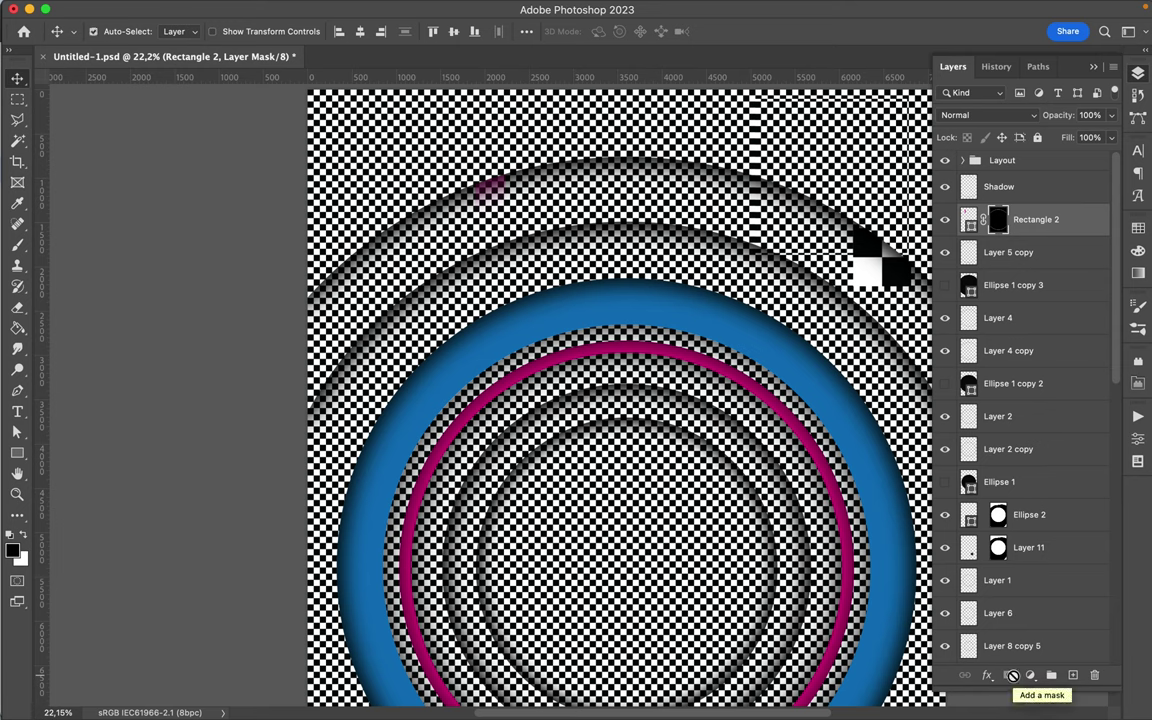
pyautogui.press('super+z')
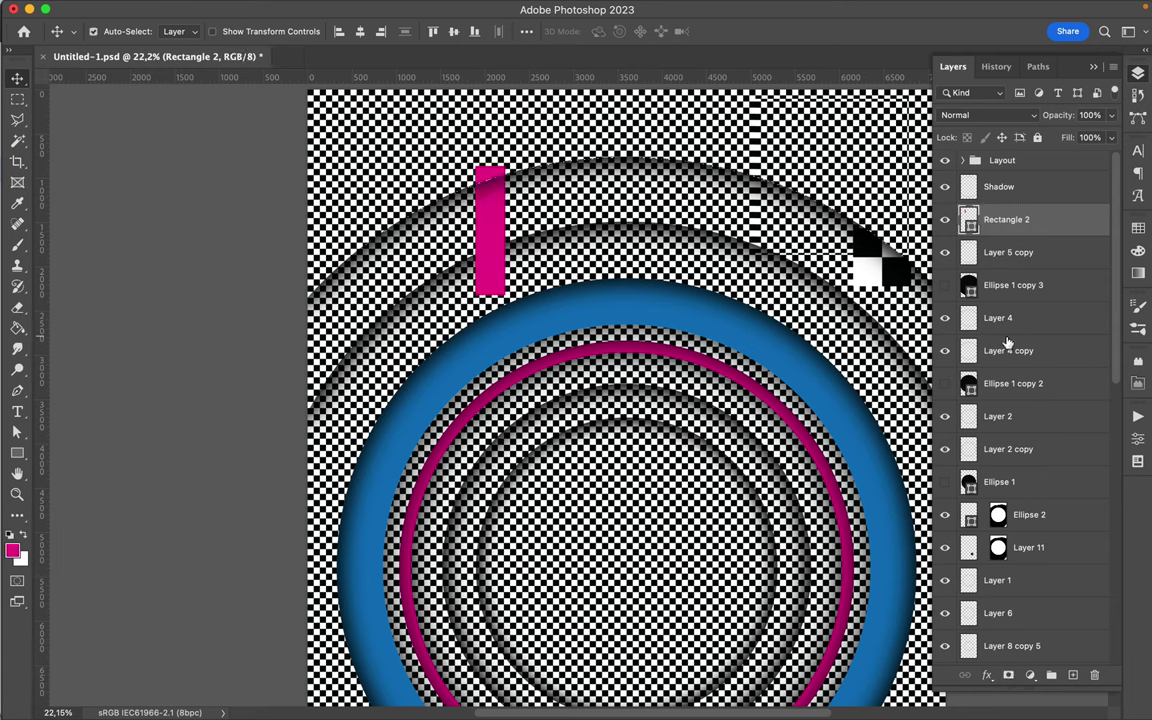
pyautogui.keyDown('super'); pyautogui.click(970, 223); pyautogui.keyUp('super')
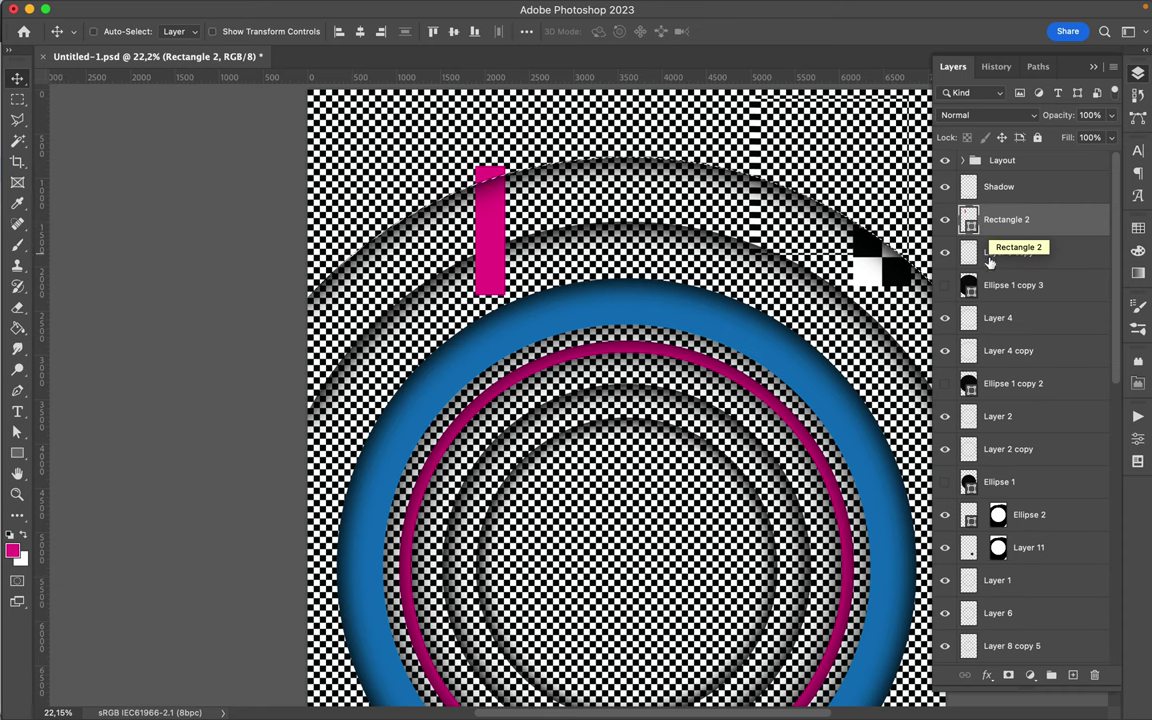
pyautogui.click(1008, 676)
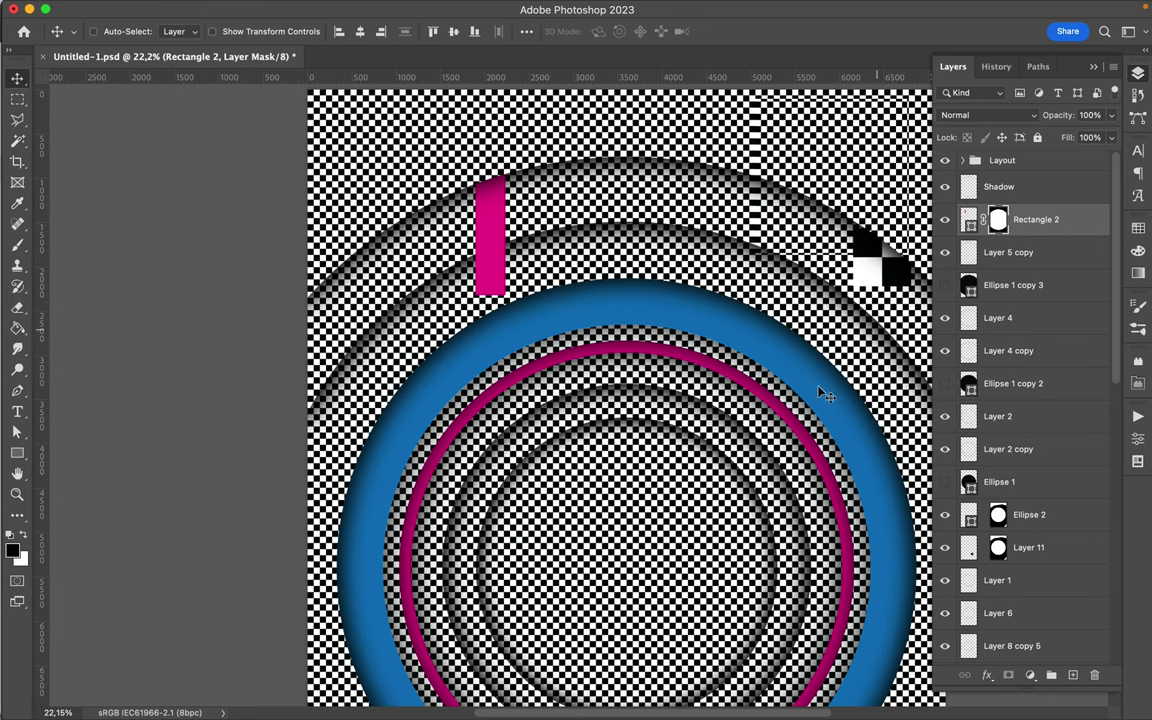
pyautogui.scroll(-2, 735, 346)
pyautogui.scroll(-4, 768, 462)
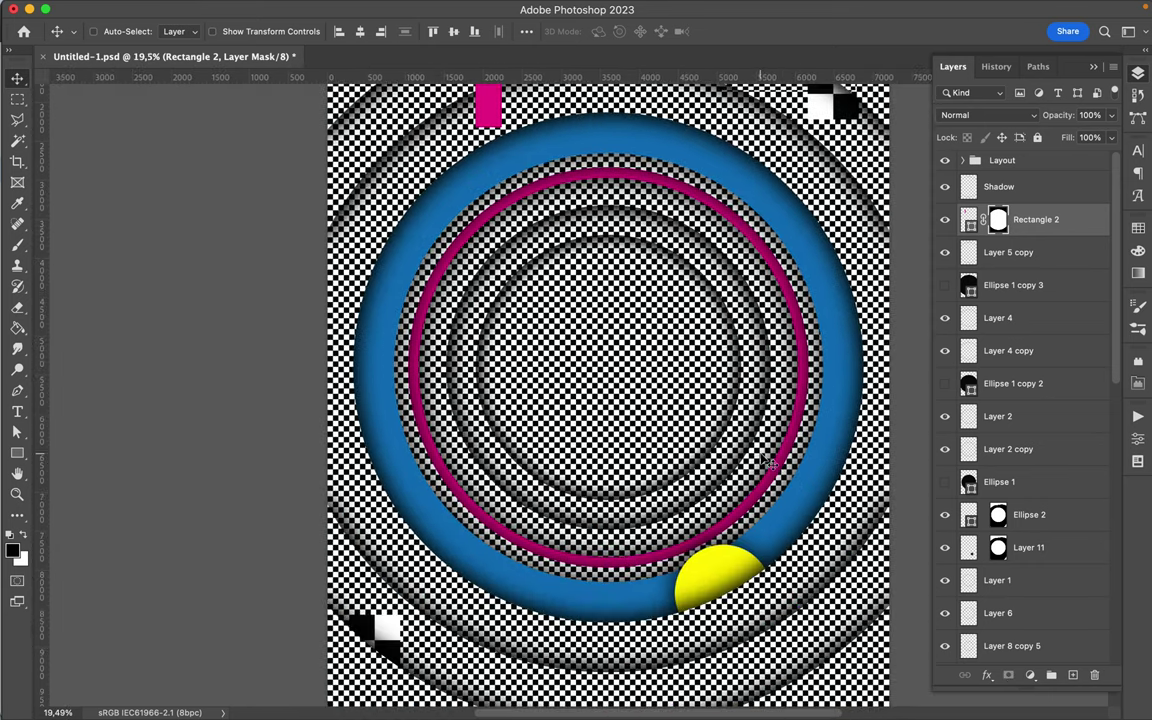
pyautogui.scroll(2, 770, 462)
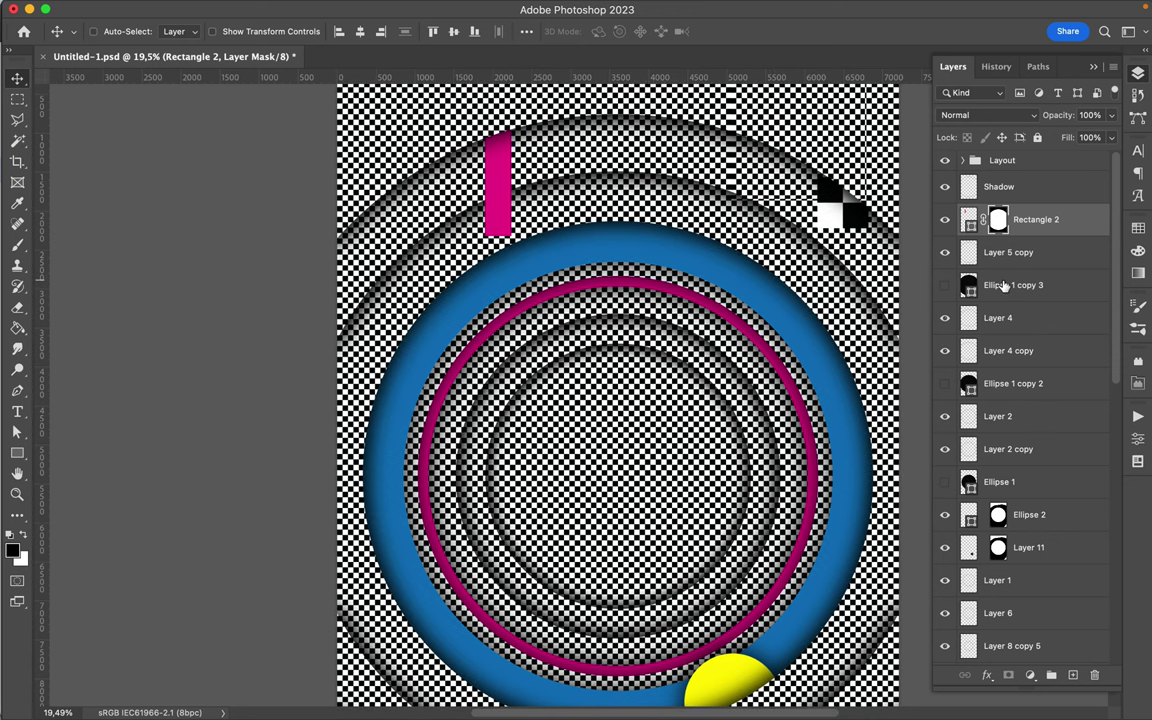
pyautogui.click(1039, 256)
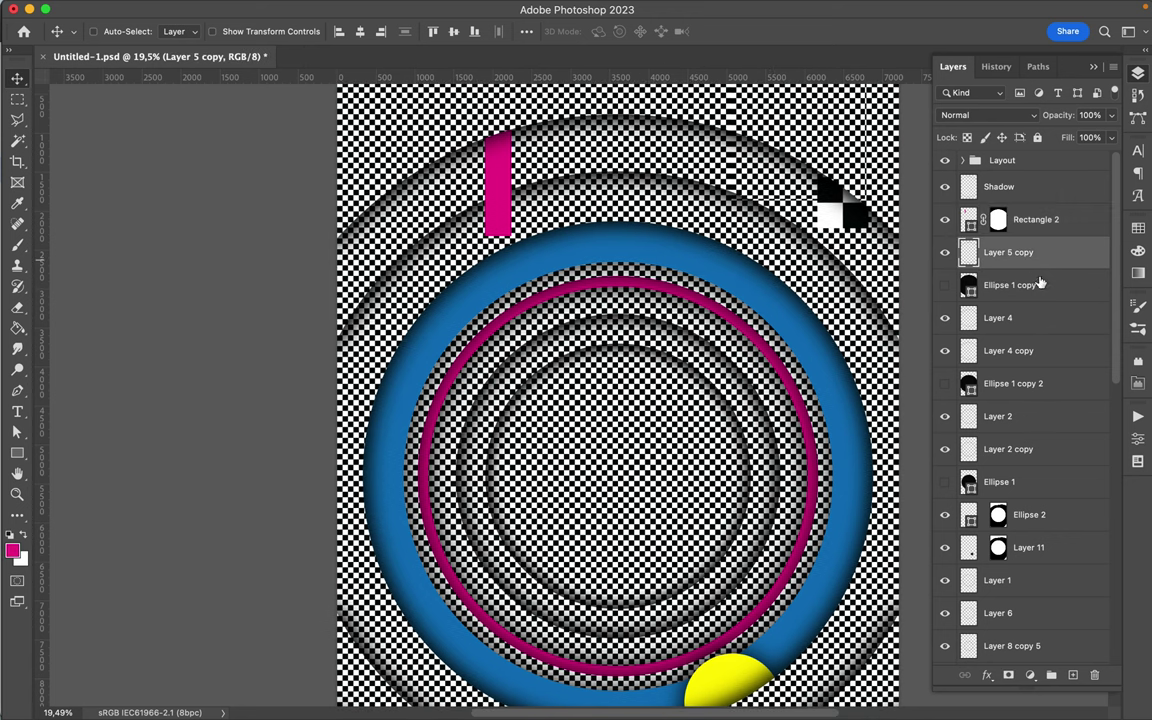
# On a new empty layer, paint black over the top end of the magenta bar.
pyautogui.press('super+alt+shift+n')
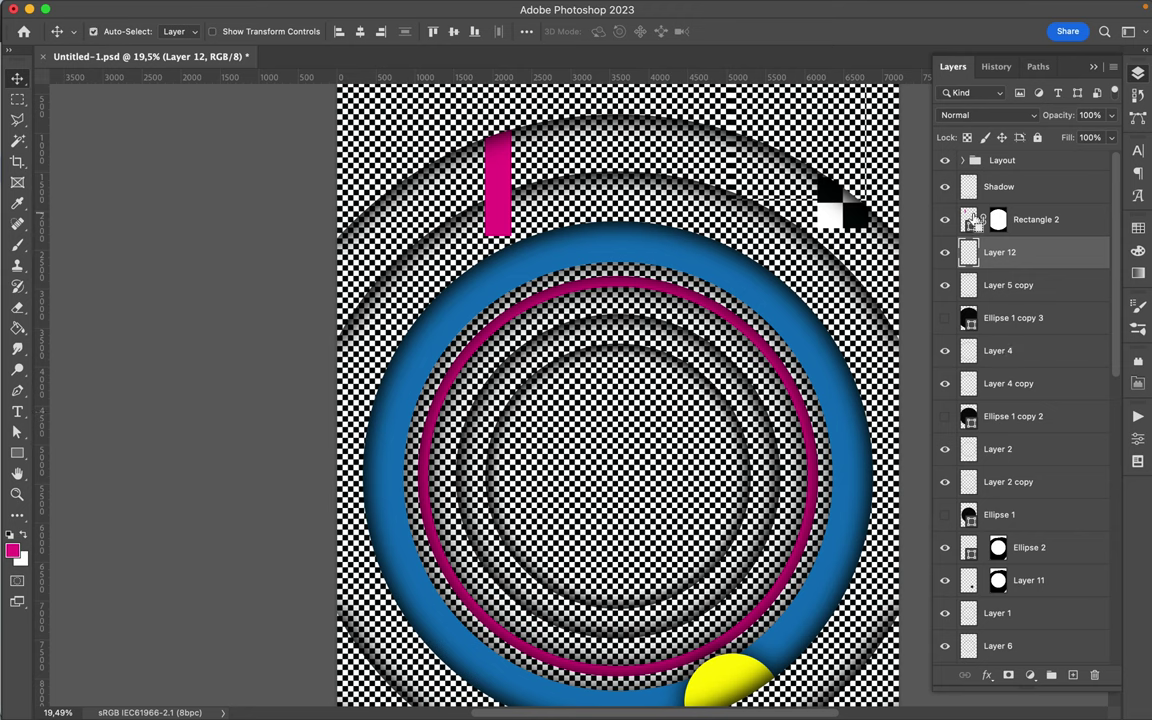
pyautogui.press('b')
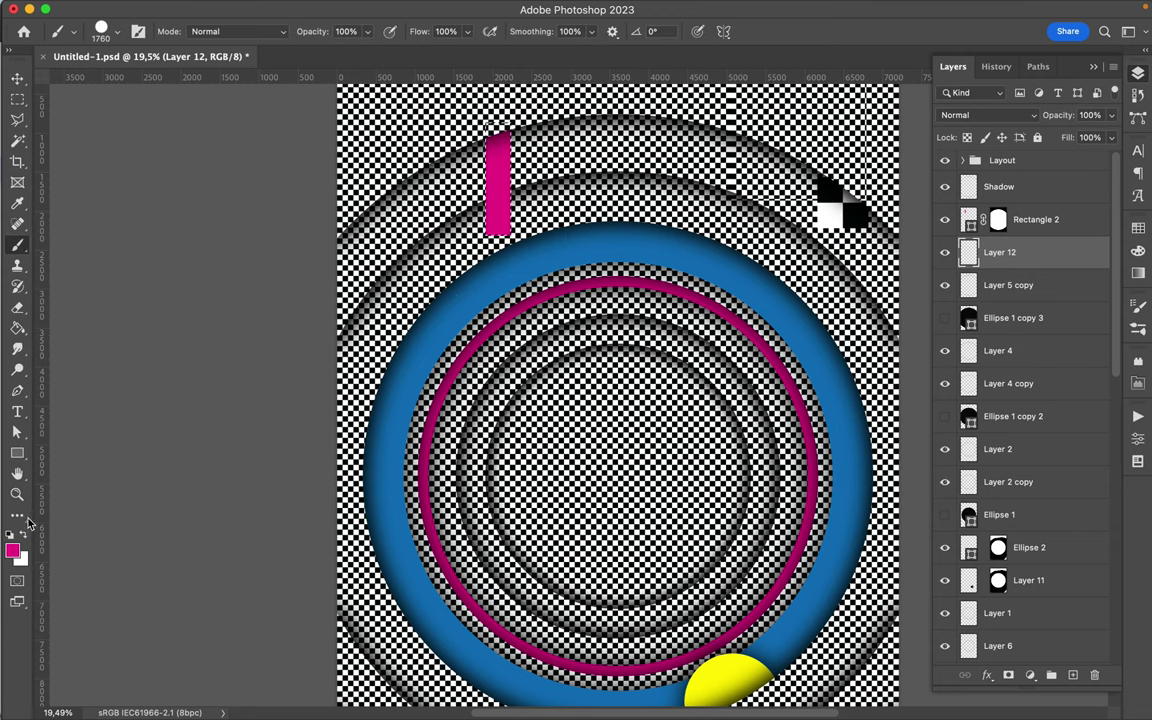
pyautogui.press('d')
pyautogui.click(480, 110)
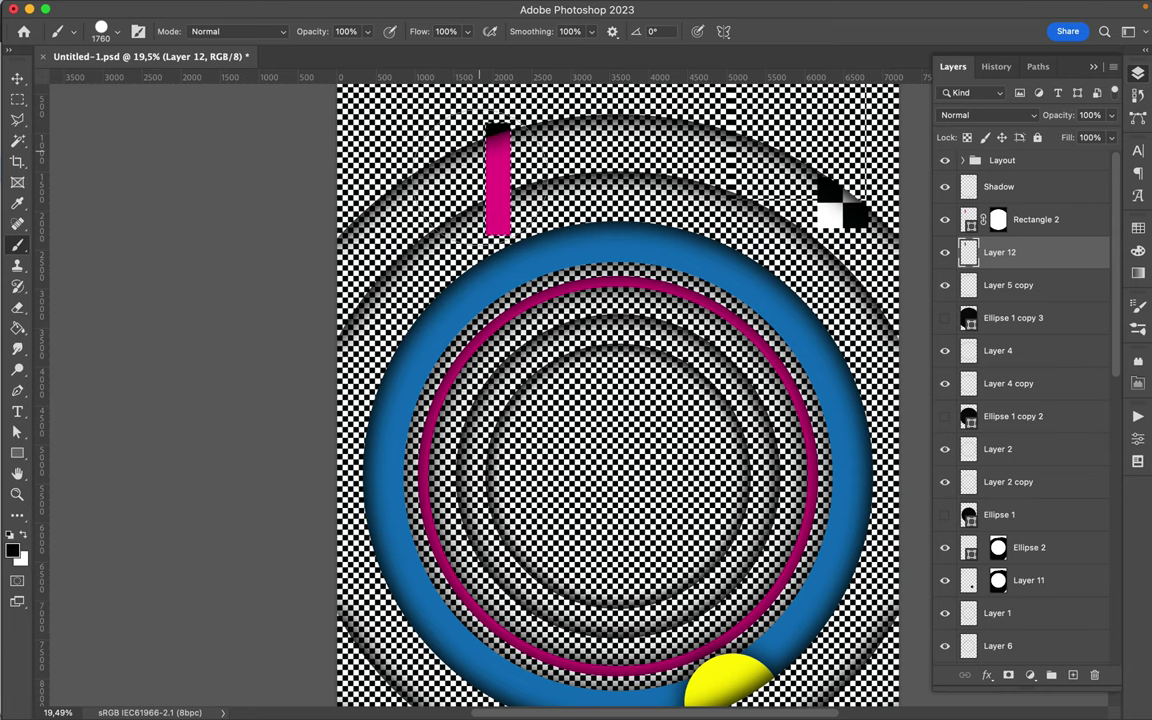
pyautogui.press('m')
pyautogui.press('v')
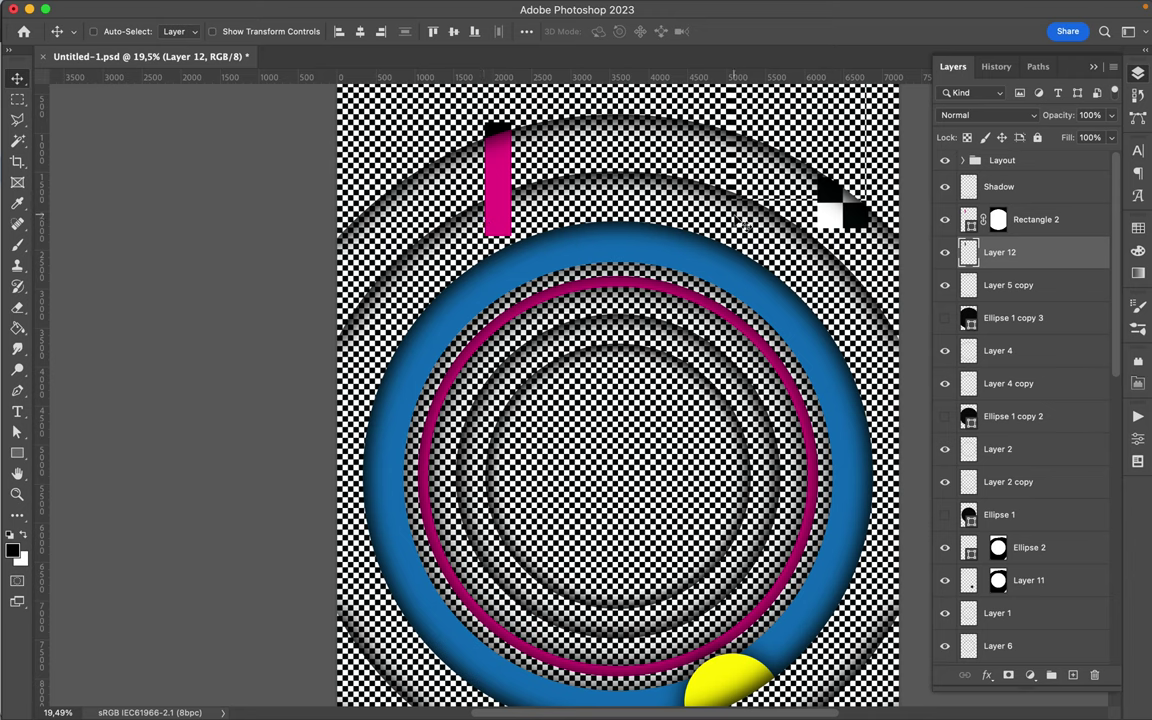
# Soften the painted shadow with a 138,3 px Gaussian Blur.
pyautogui.click(371, 9)
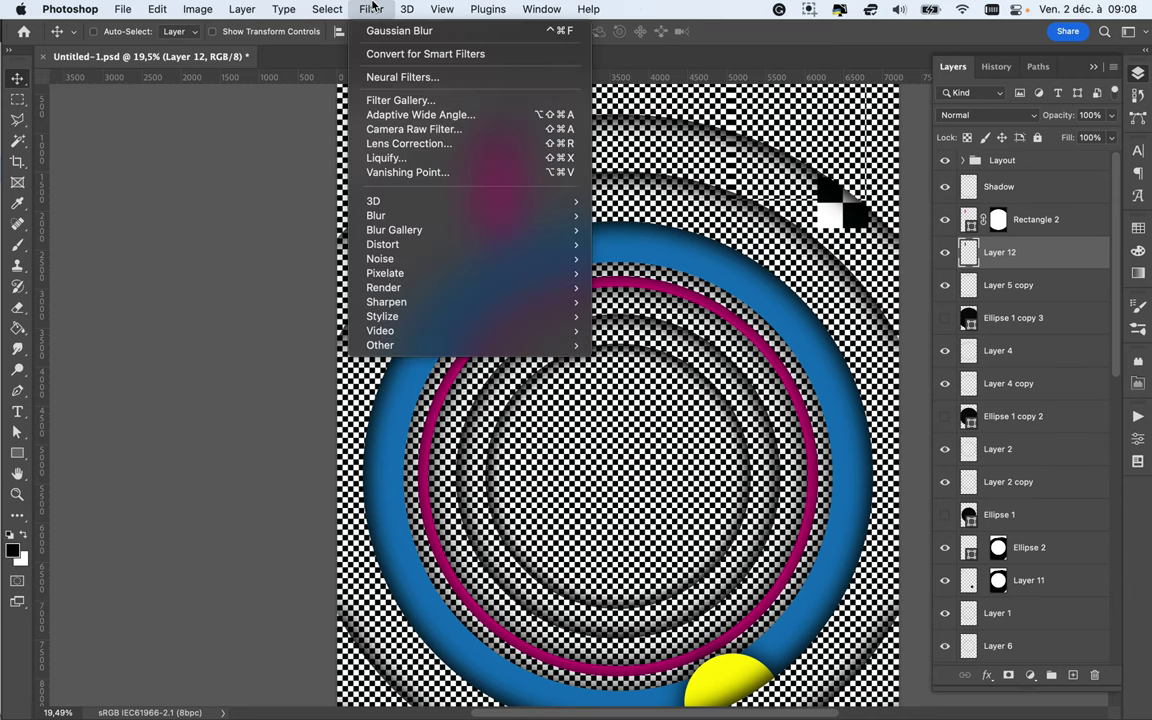
pyautogui.moveTo(372, 217)
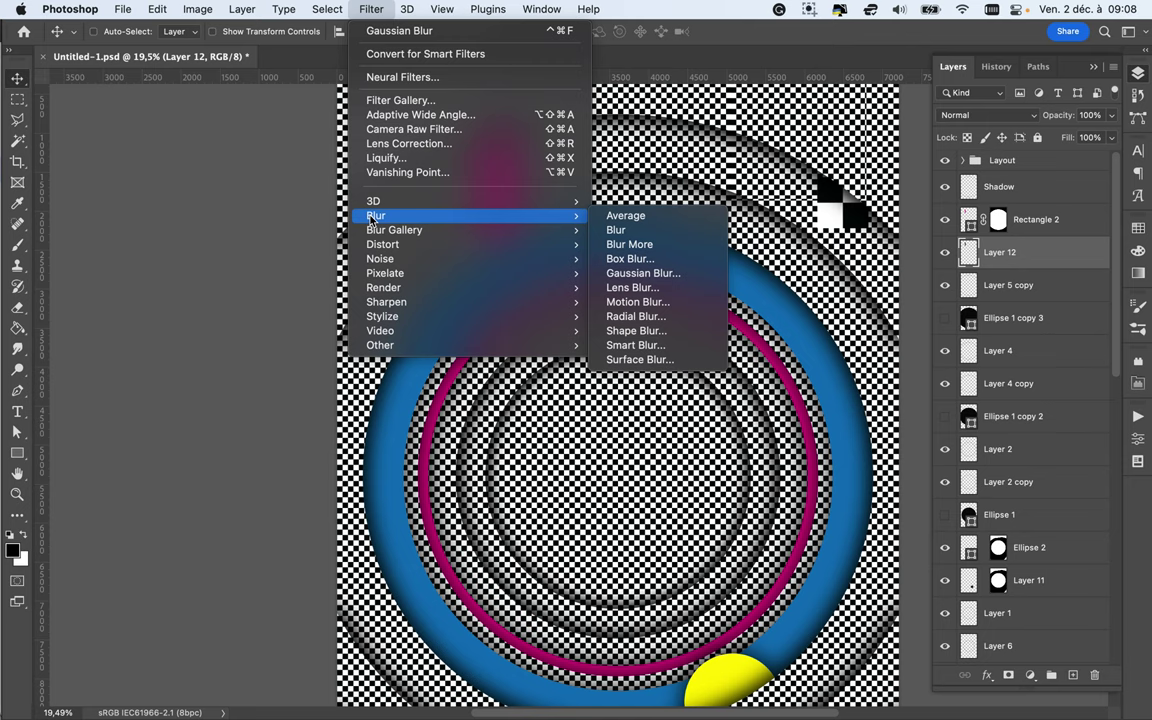
pyautogui.click(640, 275)
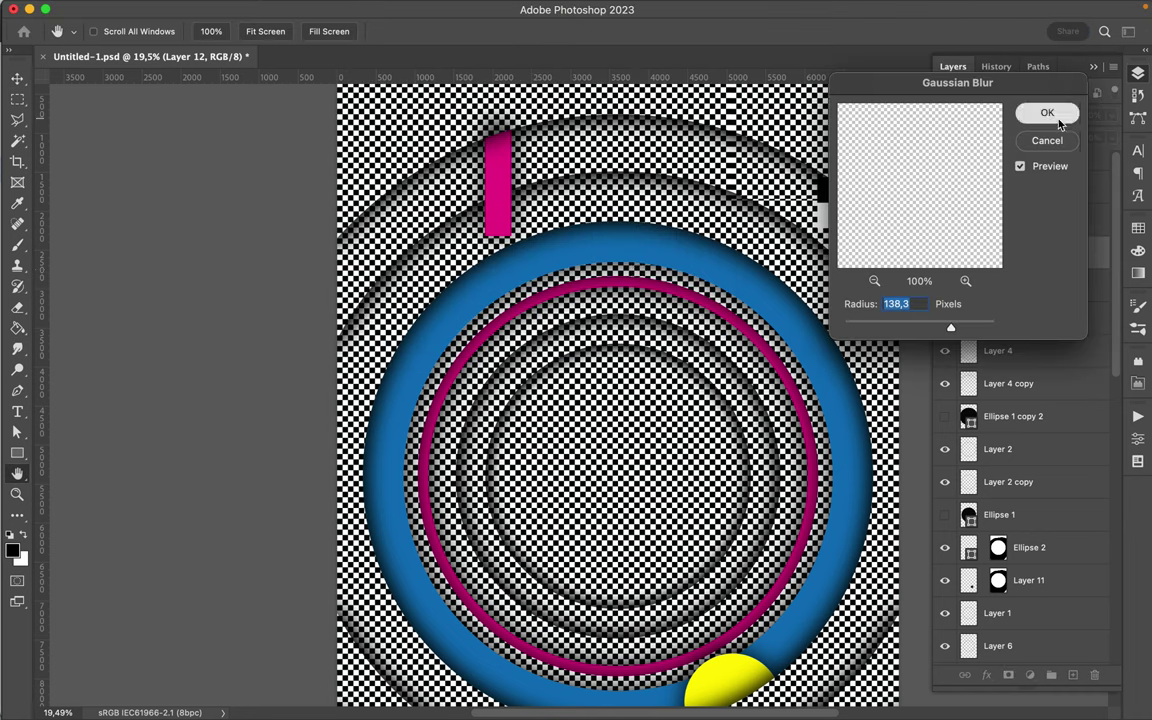
pyautogui.click(1058, 119)
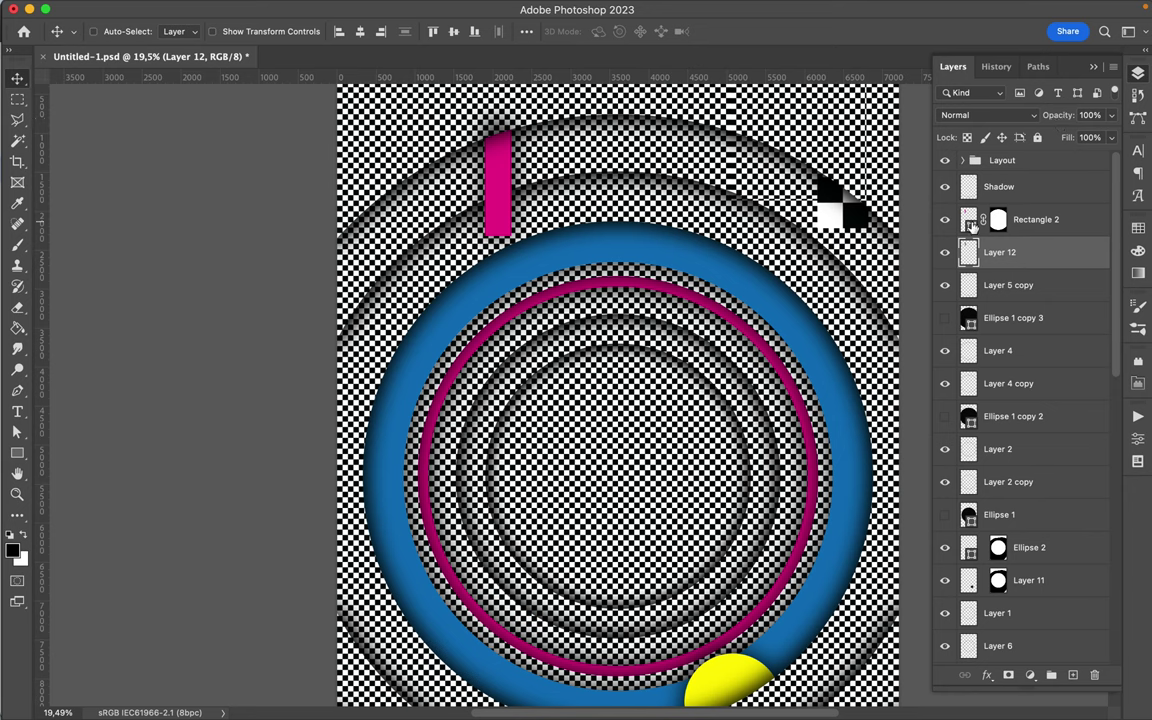
# Copy the magenta bar's round mask onto Layer 12 to confine the shadow.
pyautogui.moveTo(998, 219); pyautogui.dragTo(998, 255)
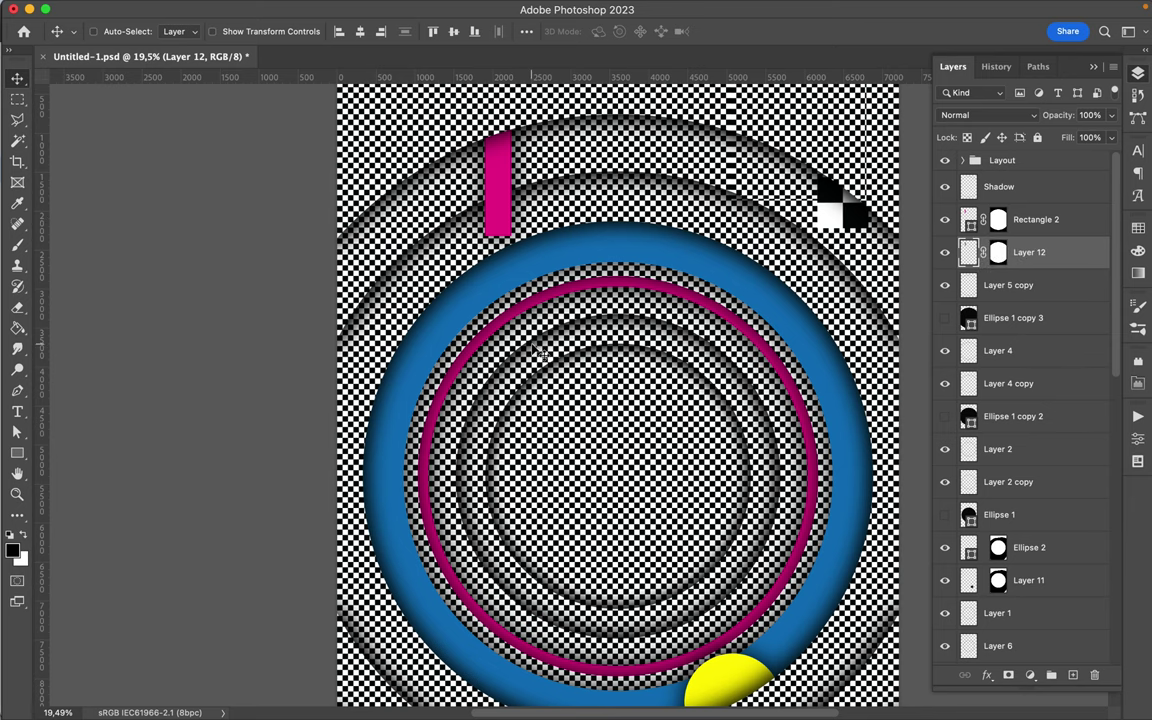
pyautogui.scroll(-2, 540, 352)
pyautogui.scroll(-1, 537, 353)
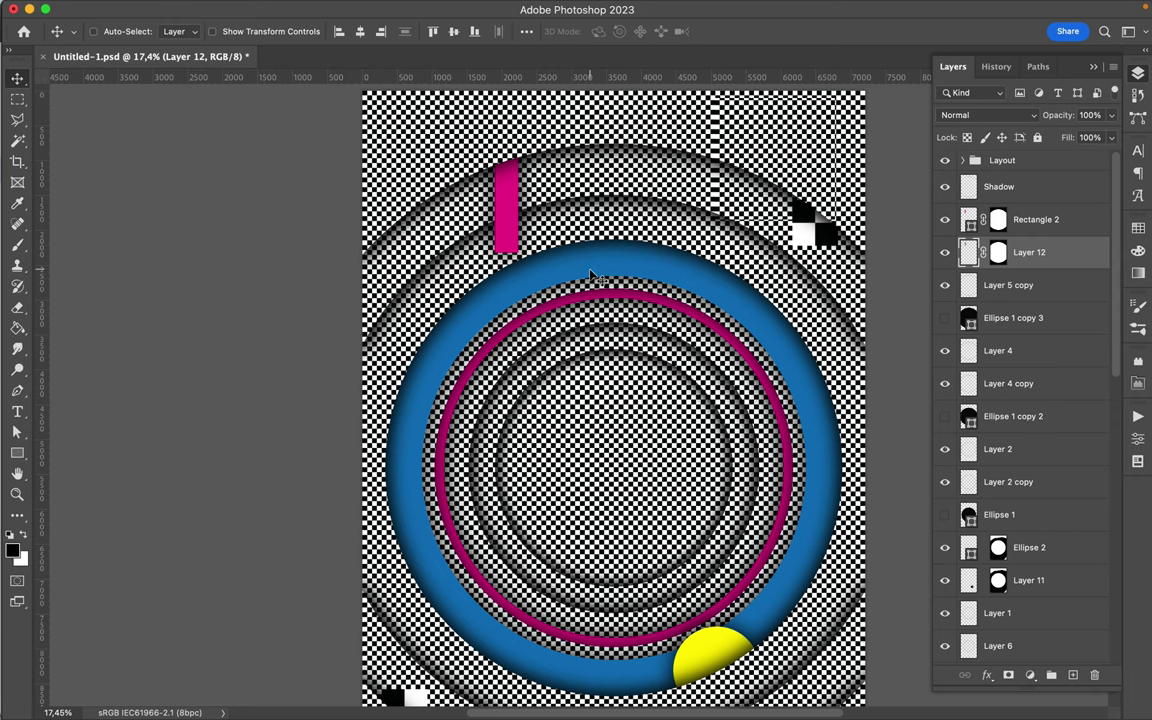
pyautogui.scroll(-3, 600, 371)
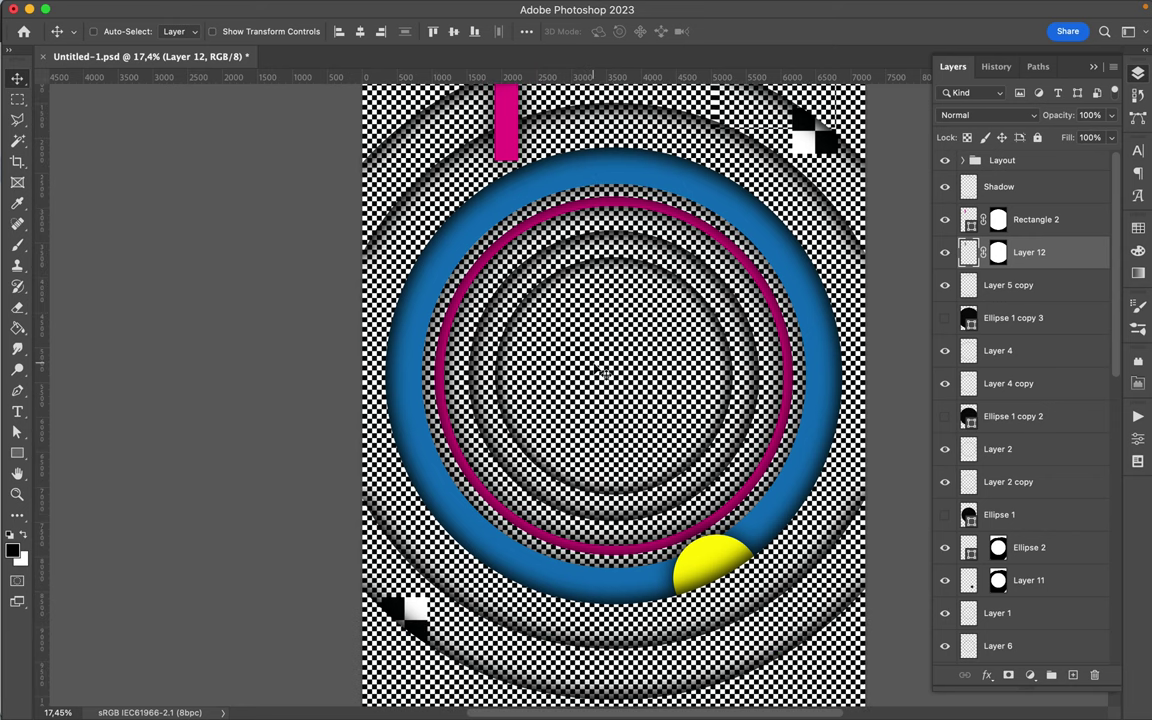
pyautogui.scroll(3, 600, 371)
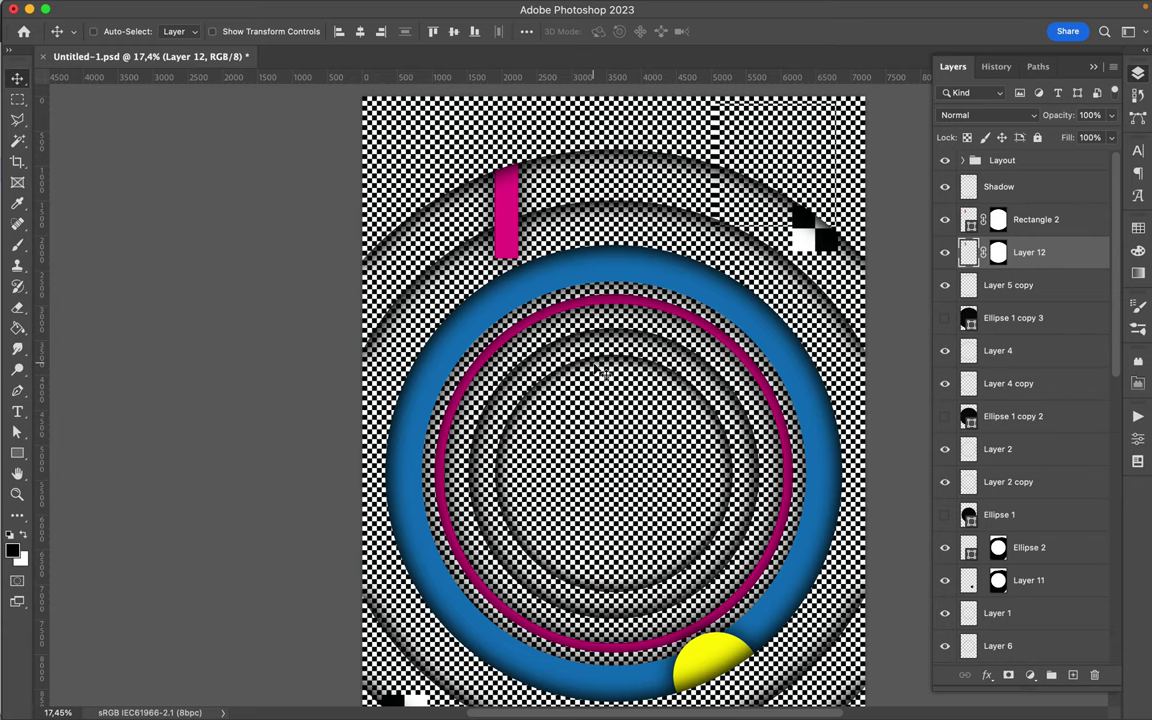
pyautogui.scroll(-7, 600, 371)
pyautogui.scroll(-5, 600, 371)
pyautogui.scroll(10, 600, 371)
pyautogui.scroll(2, 600, 371)
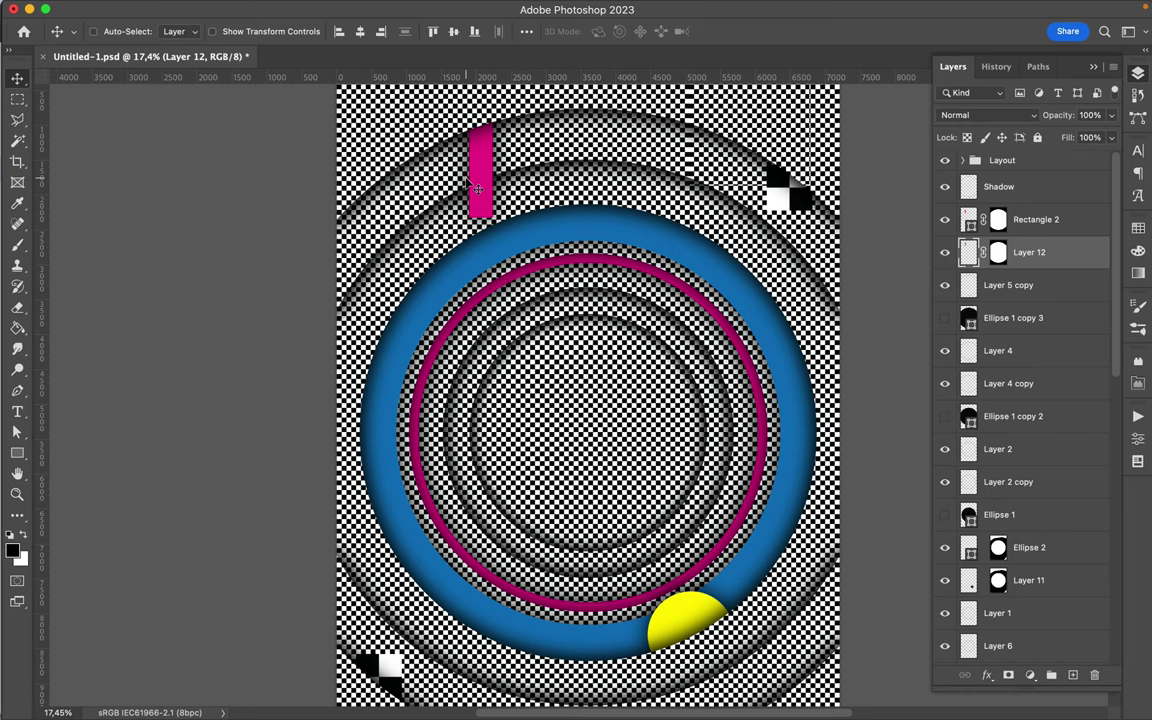
pyautogui.scroll(5, 478, 188)
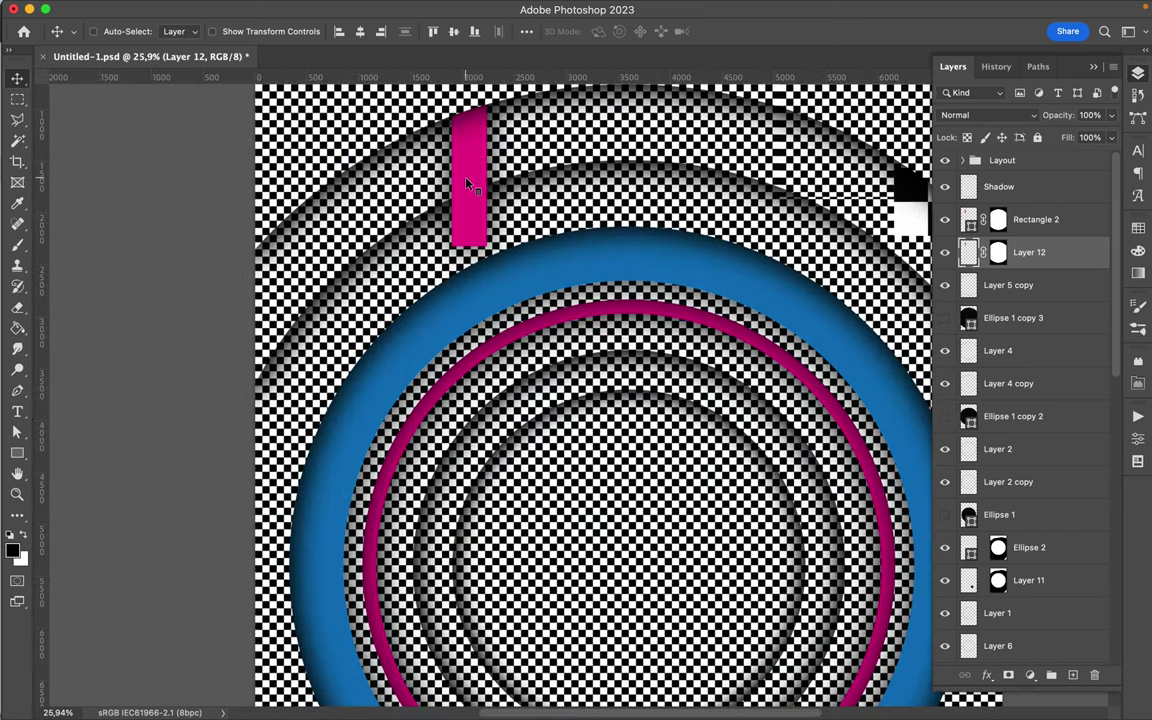
# Move Rectangle 2 and Layer 12 together up over the upper-left grey rings.
pyautogui.keyDown('super'); pyautogui.click(470, 187); pyautogui.keyUp('super')
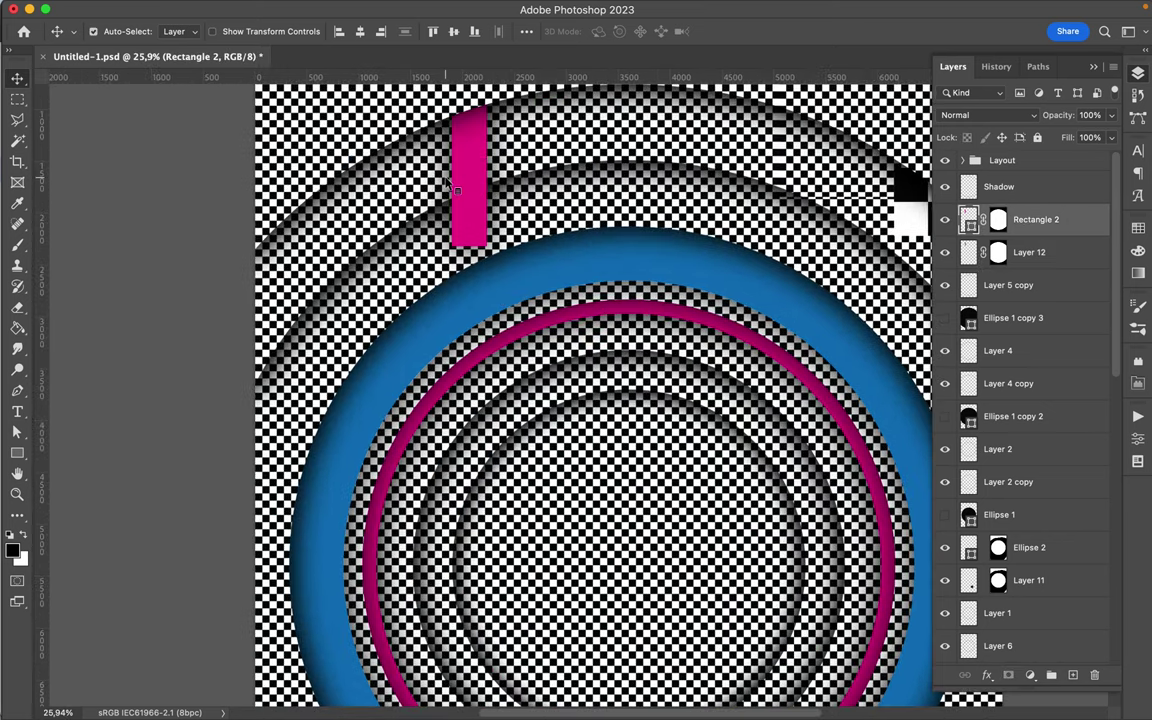
pyautogui.keyDown('shift'); pyautogui.keyDown('super'); pyautogui.click(457, 190); pyautogui.keyUp('super'); pyautogui.keyUp('shift')
pyautogui.moveTo(457, 190)
pyautogui.mouseDown()
pyautogui.moveTo(475, 181)
pyautogui.moveTo(475, 198)
pyautogui.mouseUp()
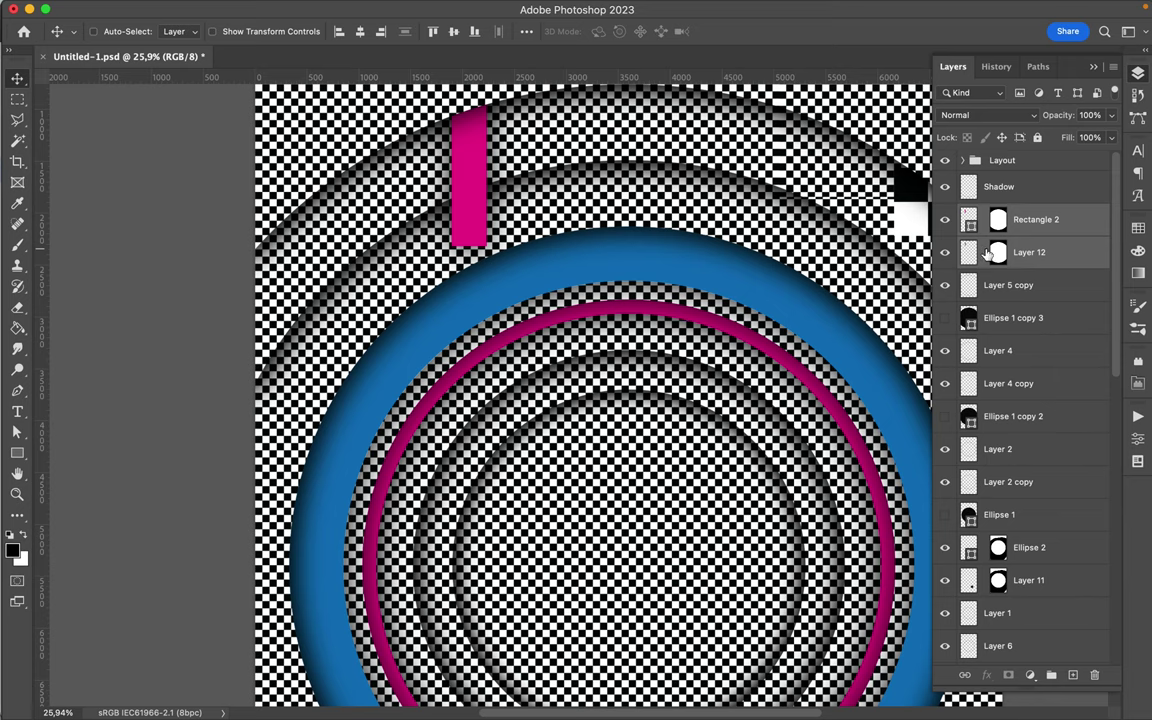
pyautogui.moveTo(468, 195)
pyautogui.mouseDown()
pyautogui.moveTo(468, 168)
pyautogui.moveTo(472, 180)
pyautogui.mouseUp()
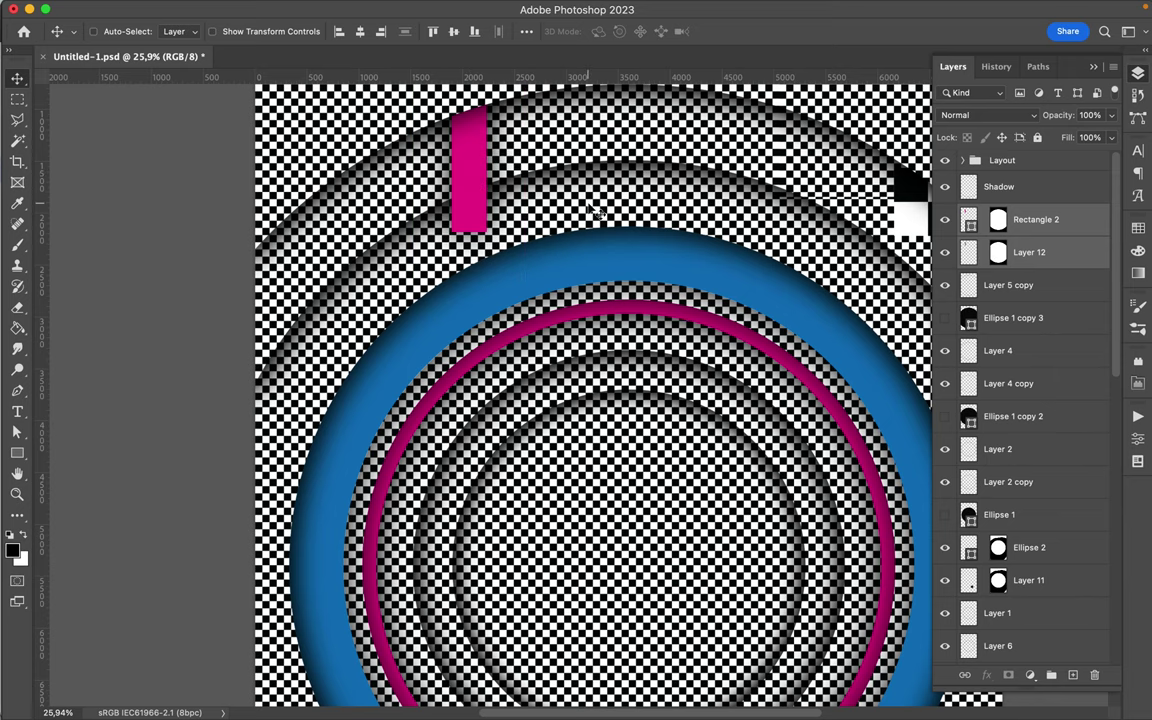
pyautogui.scroll(-3, 583, 230)
pyautogui.scroll(-1, 583, 230)
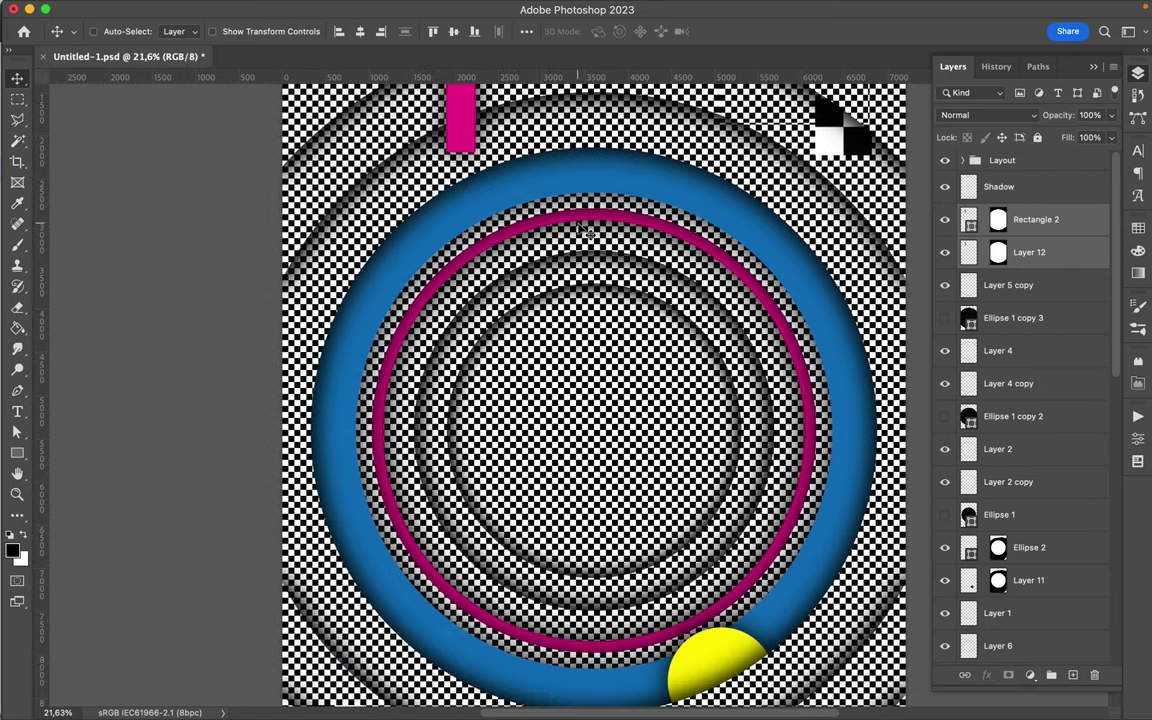
pyautogui.scroll(-1, 528, 224)
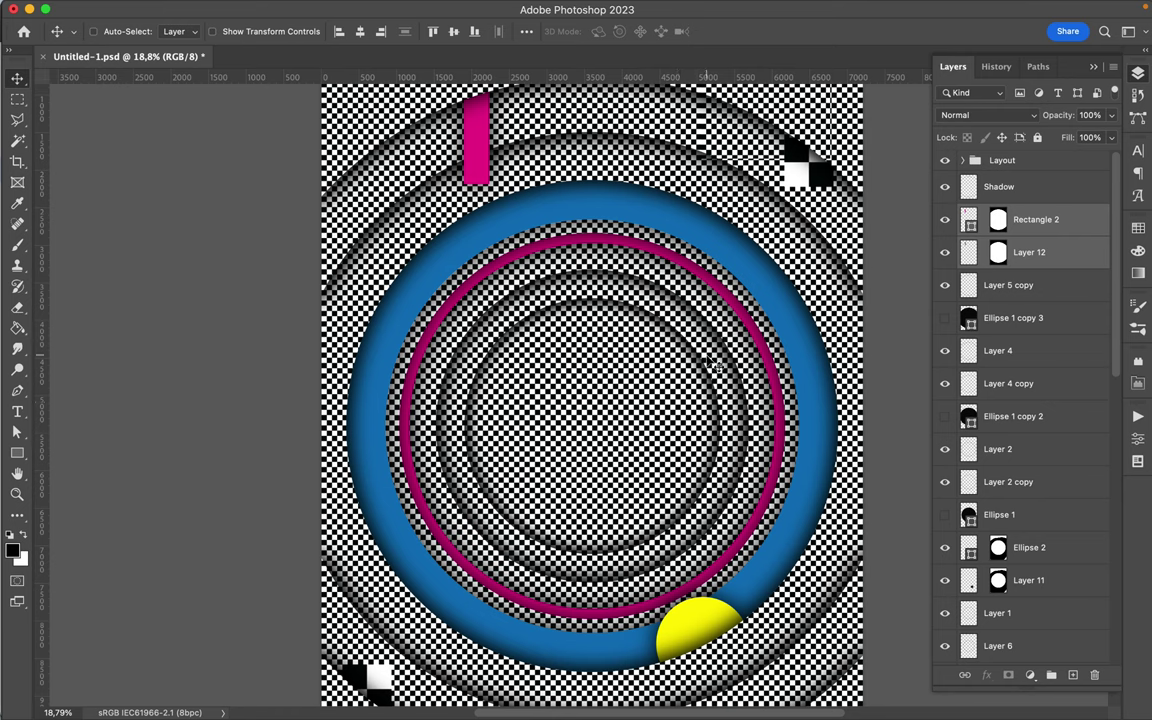
# Switch to the Rectangle tool and bring up the other shape tools.
pyautogui.press('y')
pyautogui.press('v')
pyautogui.press('u')
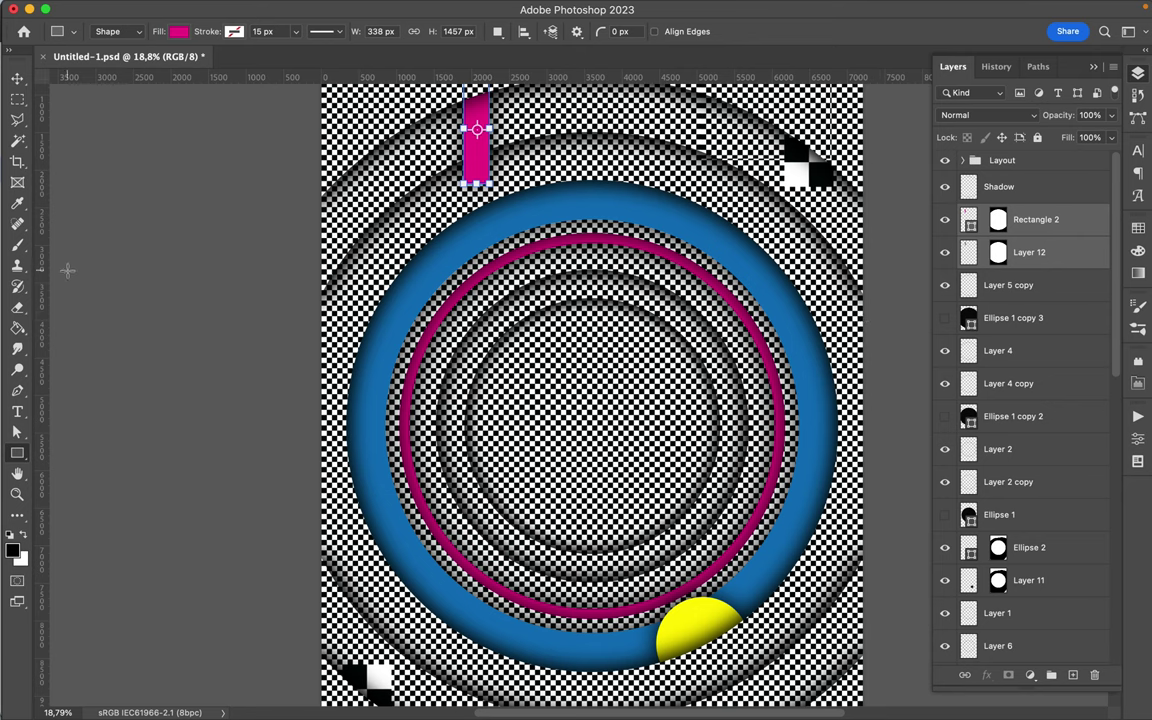
pyautogui.rightClick(17, 453)
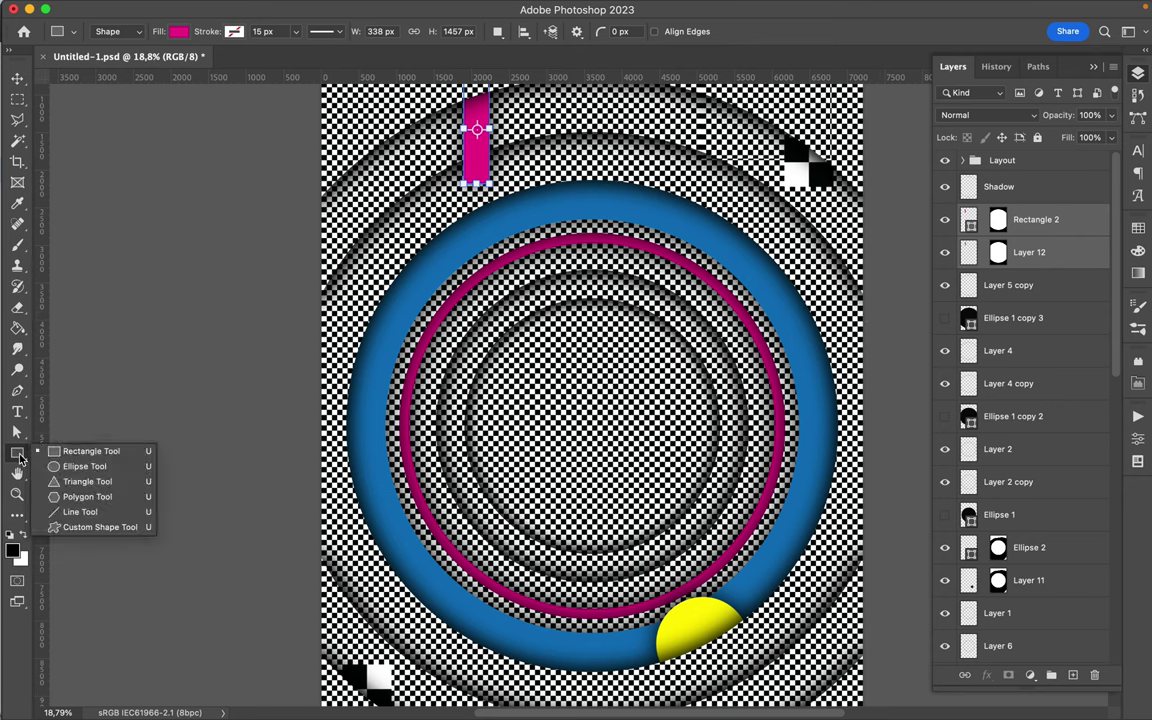
# Draw a small black-filled circle, Ellipse 3, inside the magenta ring's upper right.
pyautogui.click(66, 468)
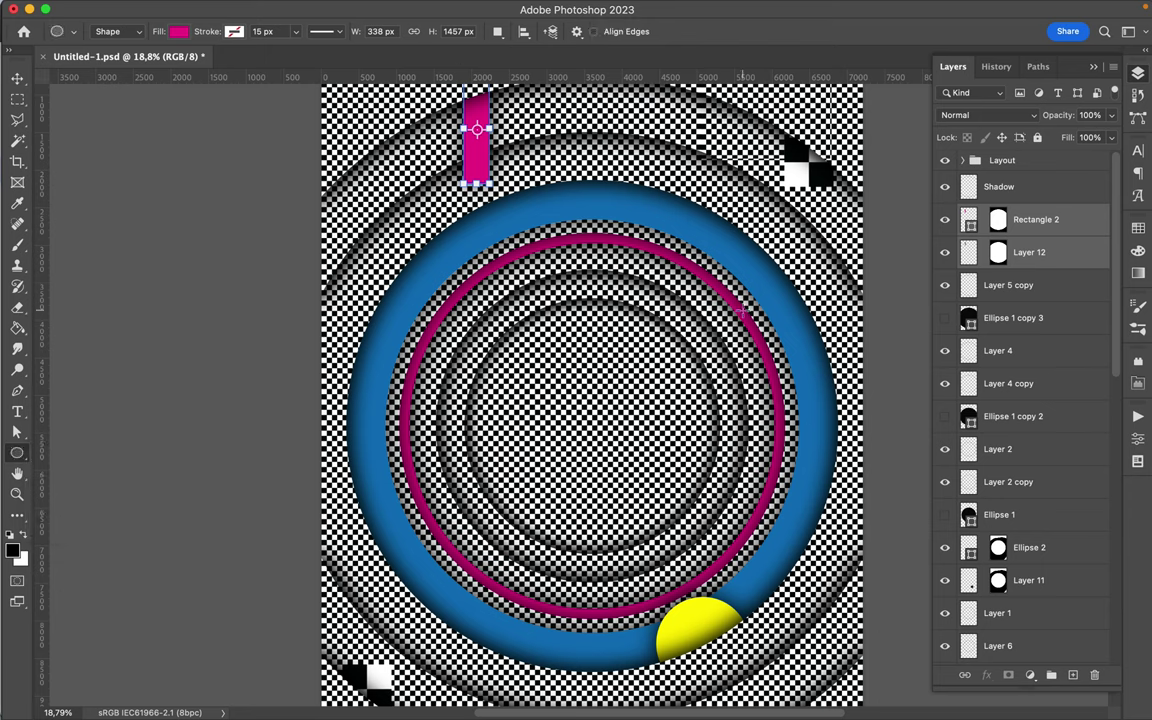
pyautogui.moveTo(655, 348); pyautogui.dragTo(690, 340)
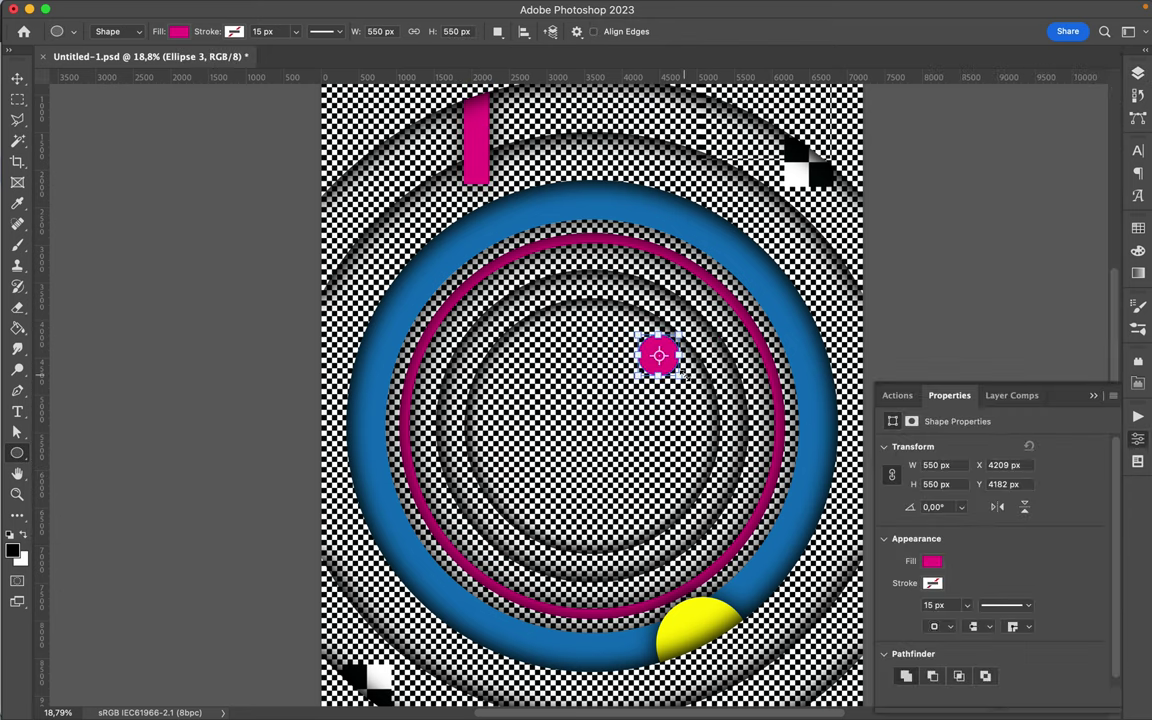
pyautogui.press('a')
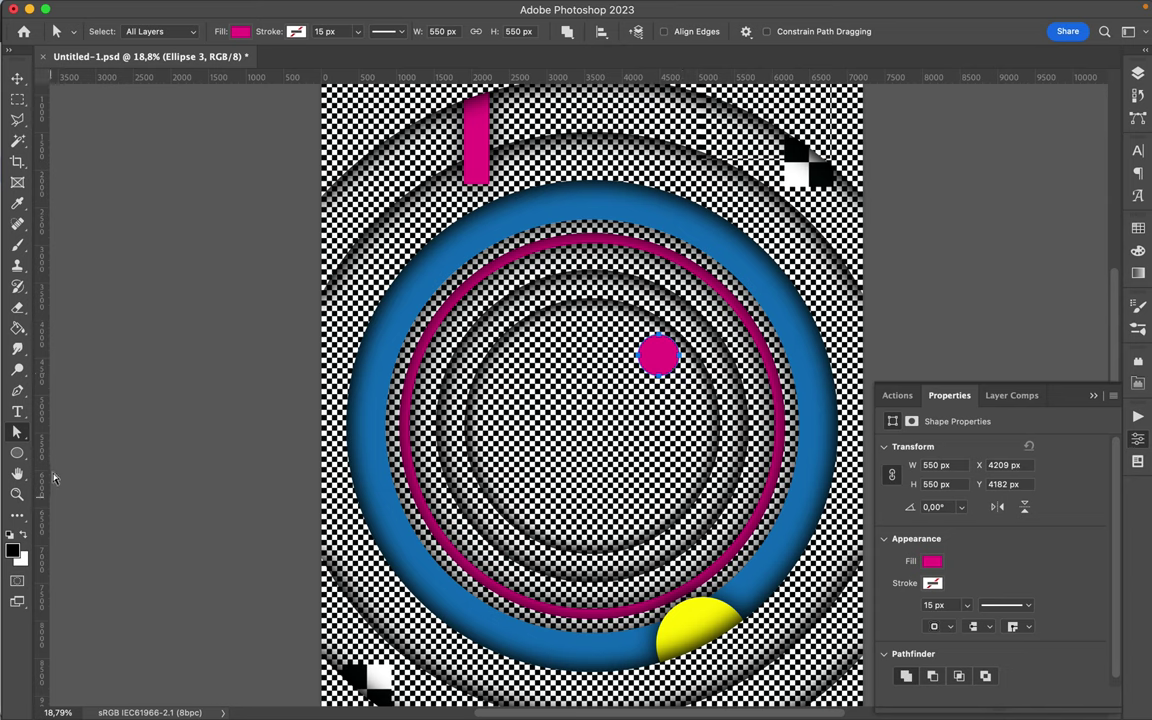
pyautogui.click(224, 31)
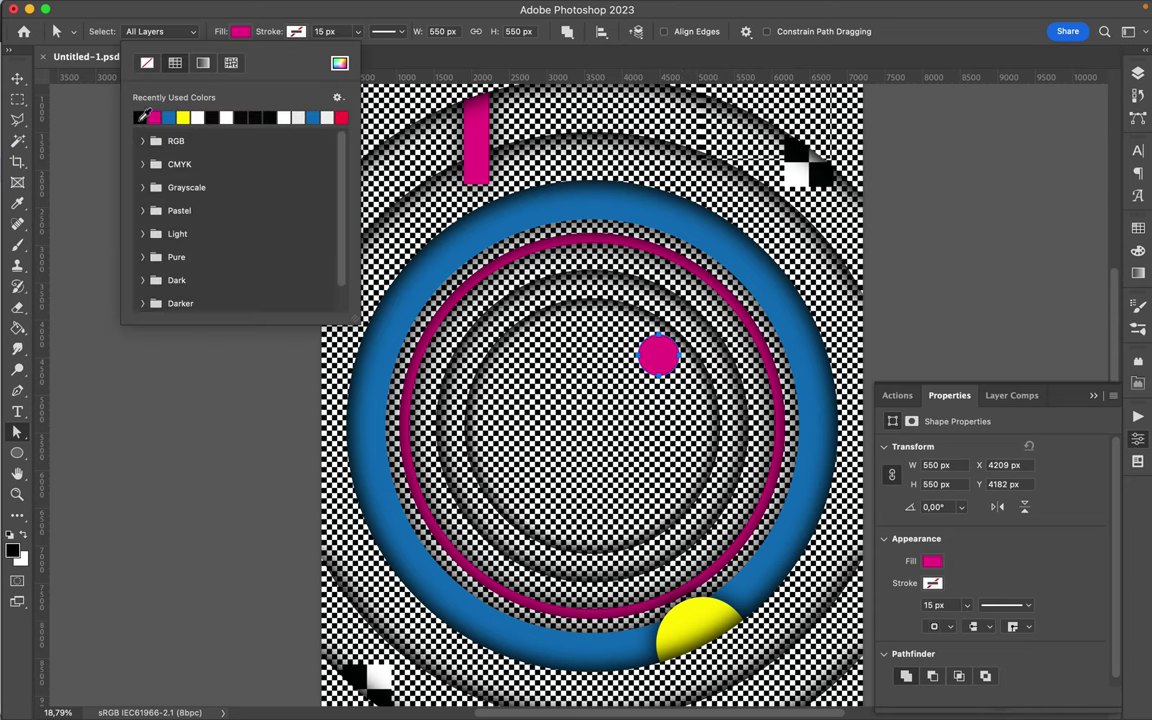
pyautogui.click(139, 117)
pyautogui.press('v')
pyautogui.moveTo(658, 352); pyautogui.dragTo(666, 330)
pyautogui.click(1137, 74)
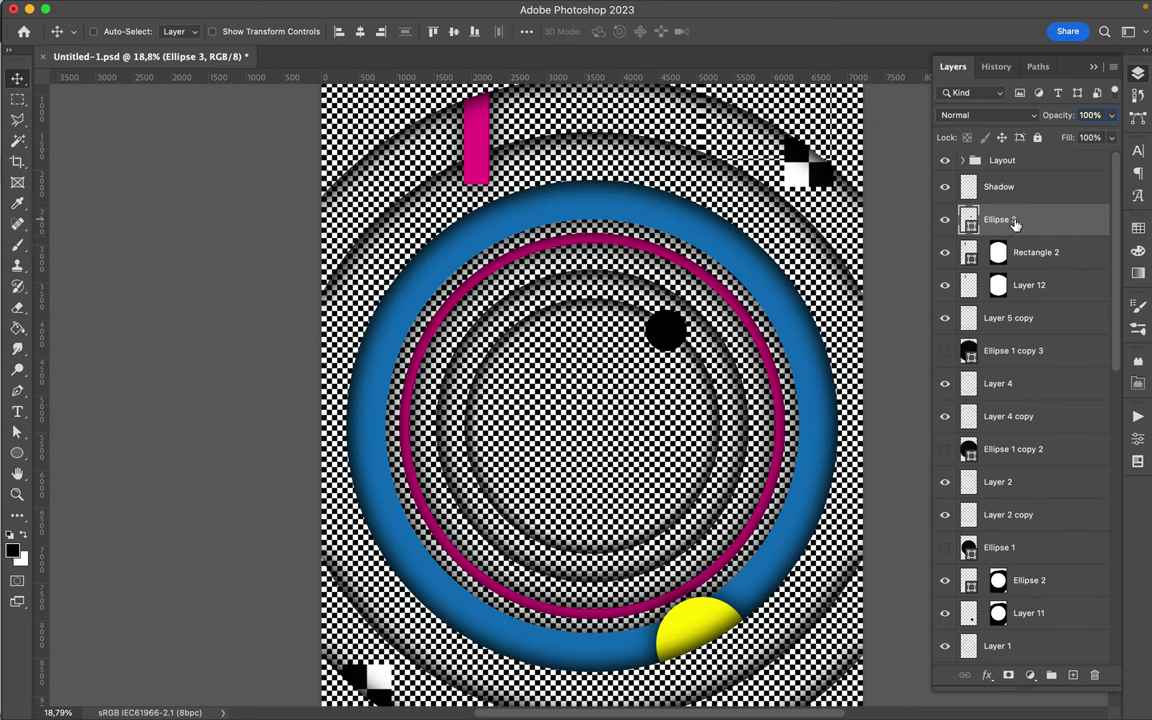
# Move Ellipse 3 down the layer stack to sit just below Layer 8 copy 4.
pyautogui.moveTo(1015, 224); pyautogui.dragTo(997, 538)
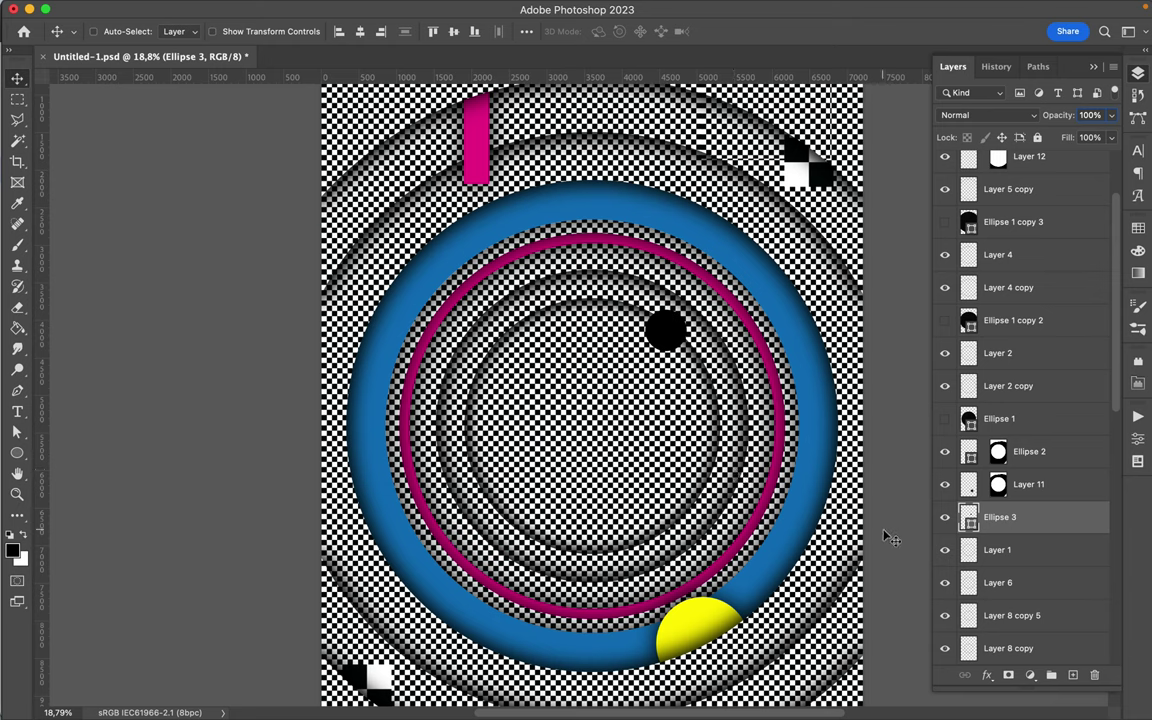
pyautogui.scroll(-3, 999, 488)
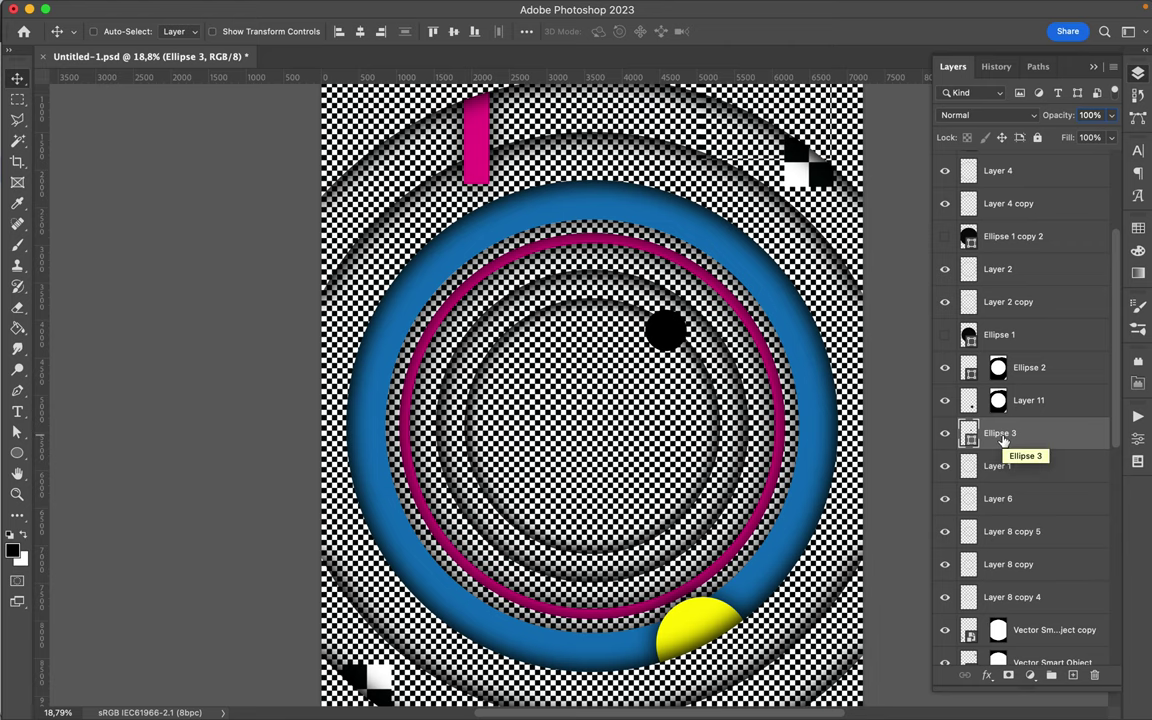
pyautogui.moveTo(1003, 440); pyautogui.dragTo(999, 606)
pyautogui.scroll(-3, 803, 408)
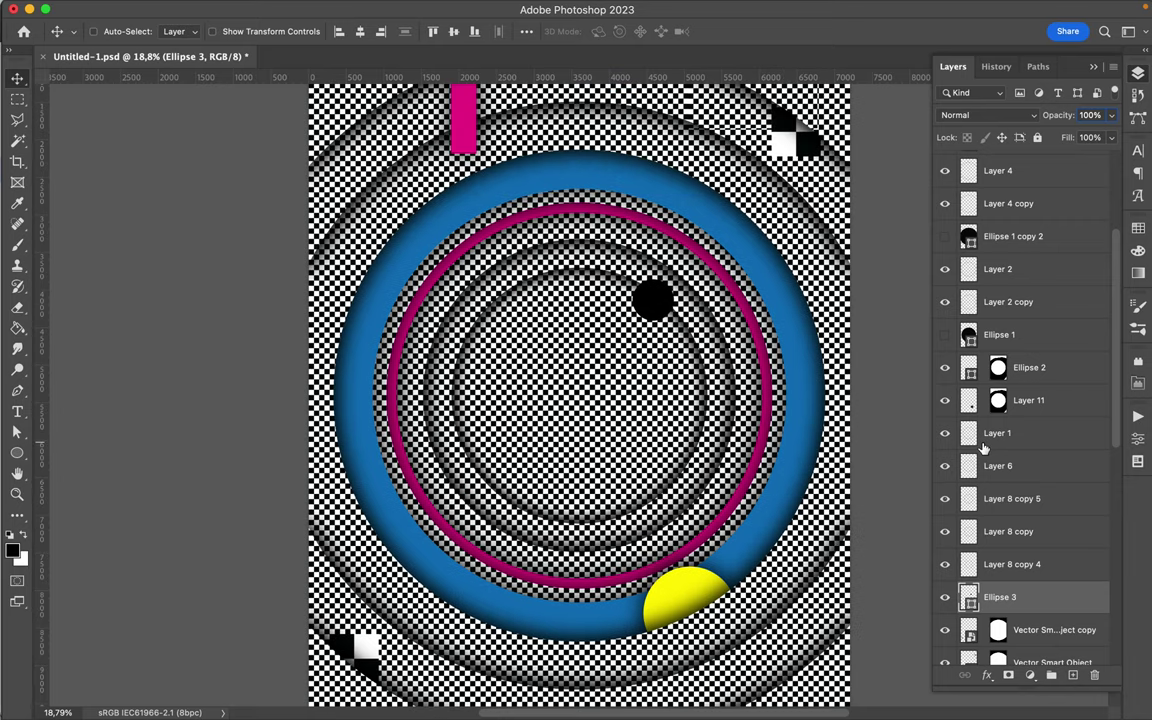
pyautogui.click(969, 336)
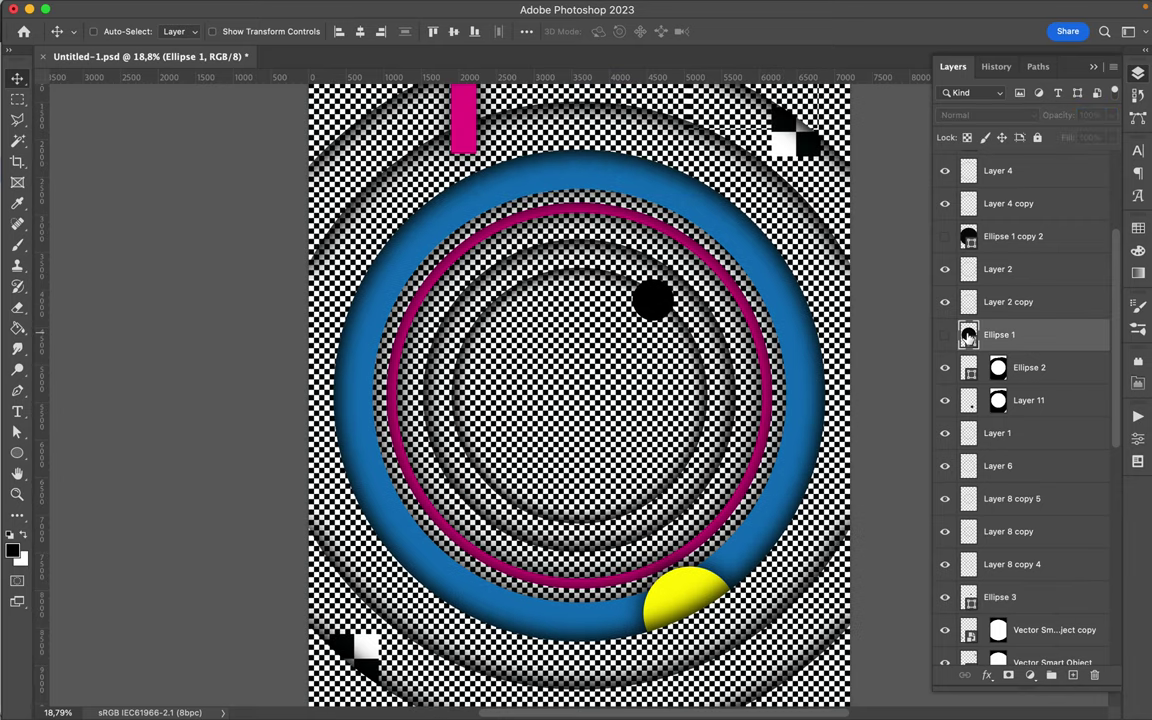
pyautogui.press('super+equal')
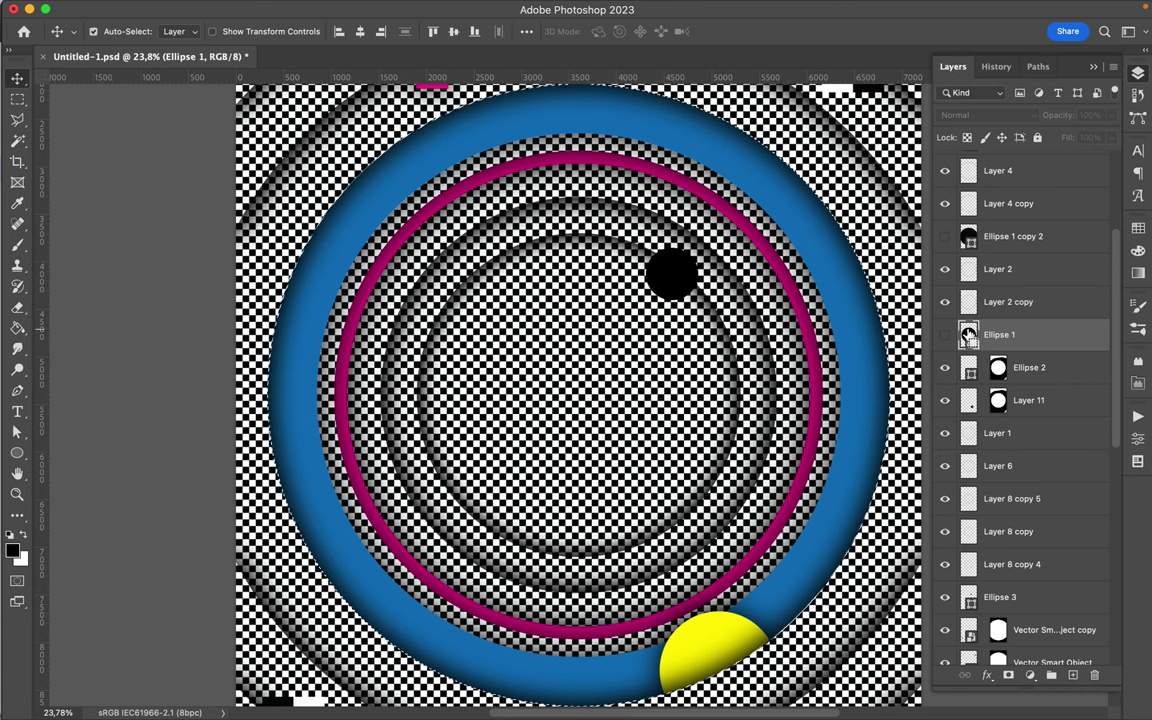
pyautogui.scroll(-5, 990, 345)
pyautogui.scroll(-1, 993, 345)
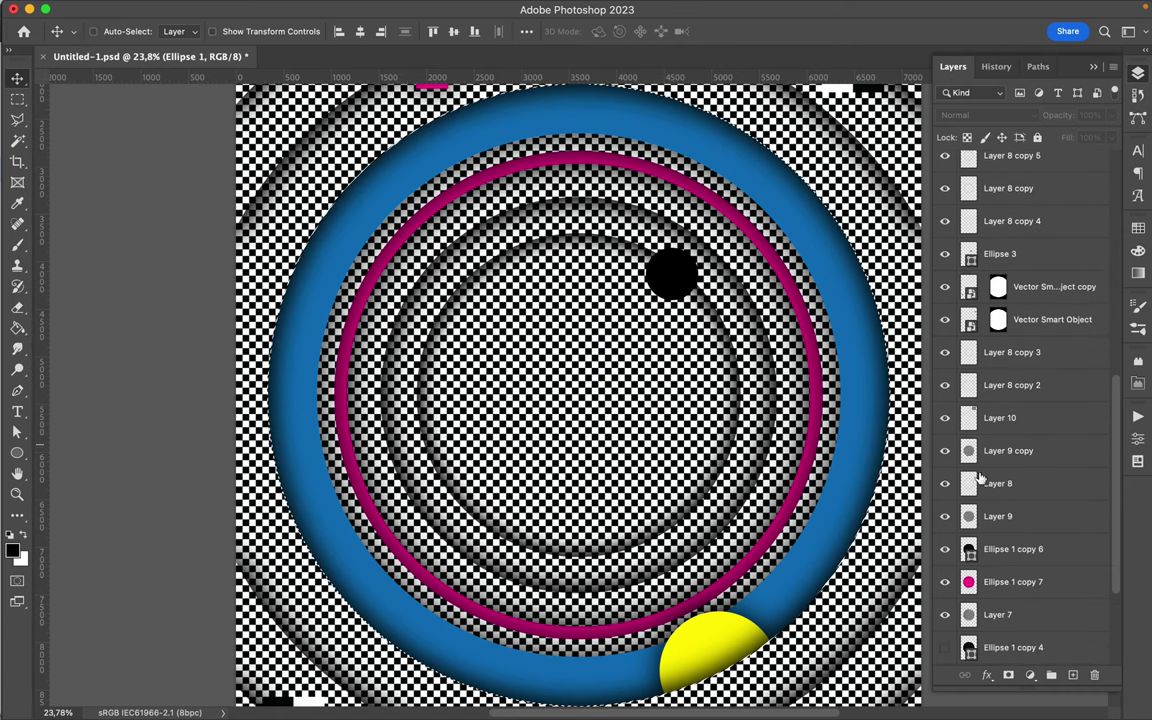
pyautogui.scroll(-3, 969, 543)
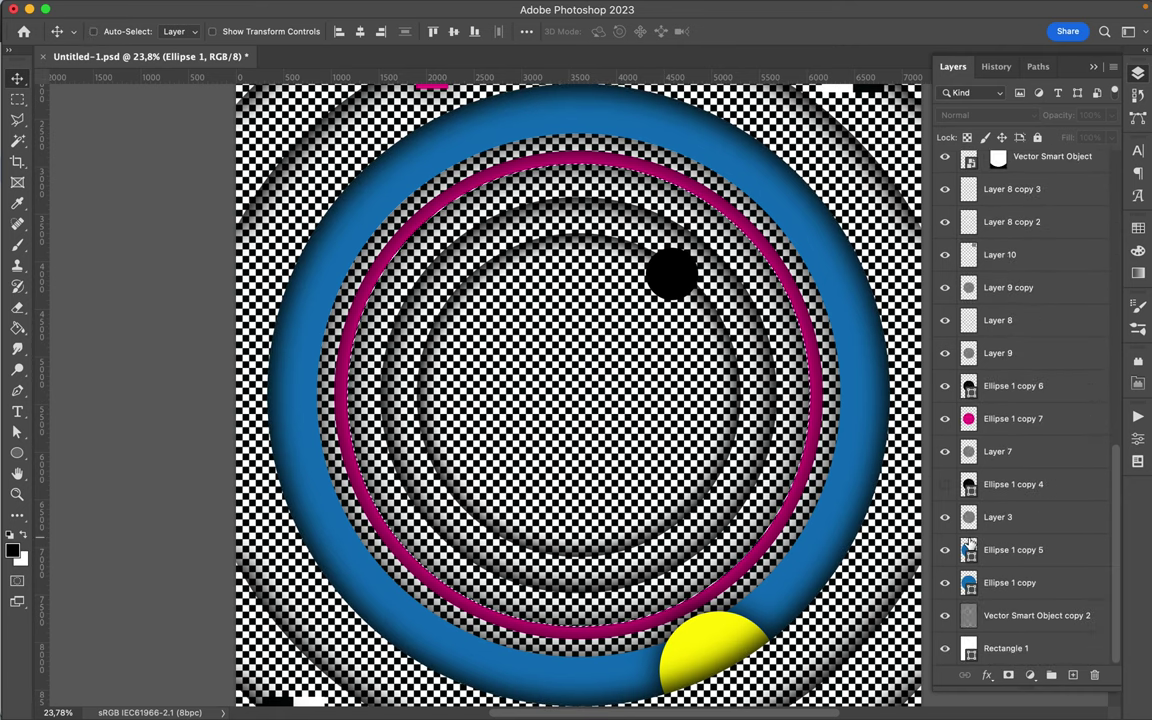
pyautogui.keyDown('super'); pyautogui.click(969, 550); pyautogui.keyUp('super')
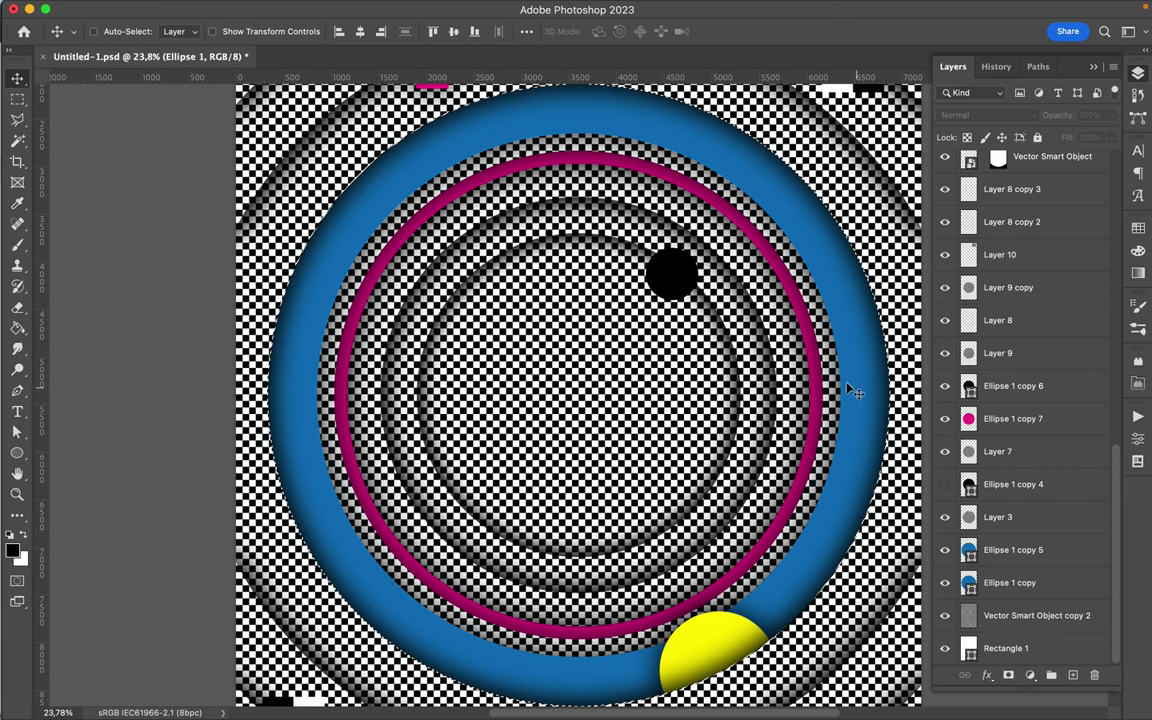
pyautogui.keyDown('super'); pyautogui.click(710, 160); pyautogui.keyUp('super')
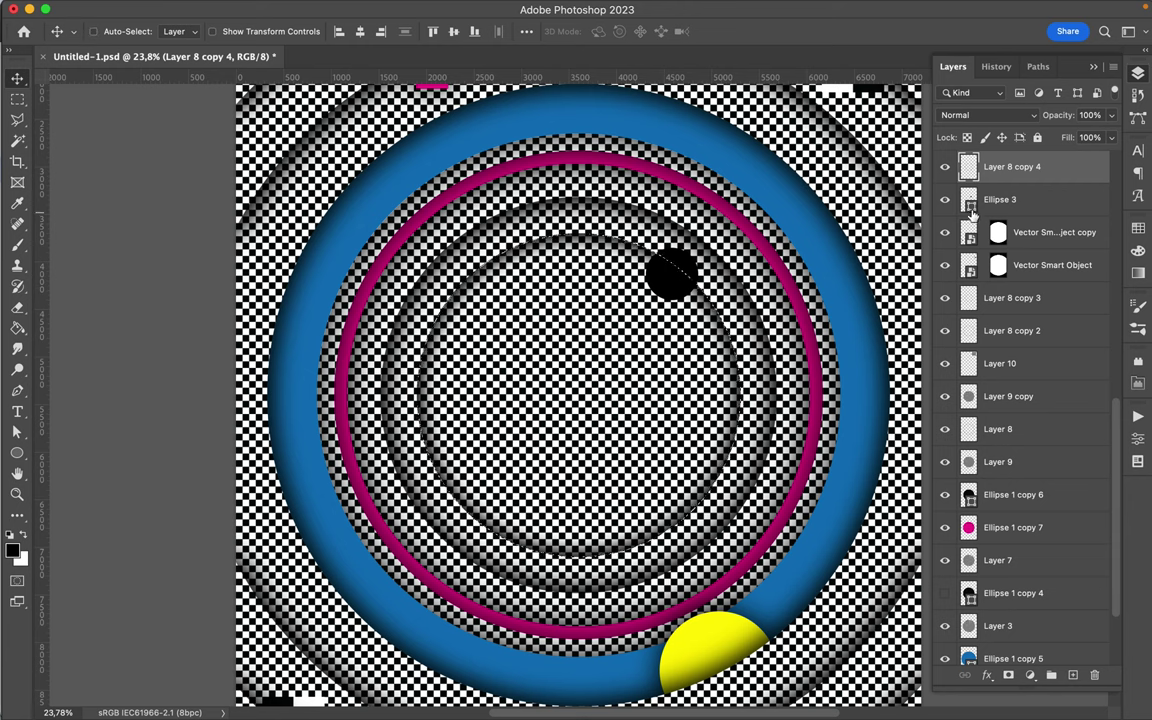
pyautogui.scroll(8, 972, 200)
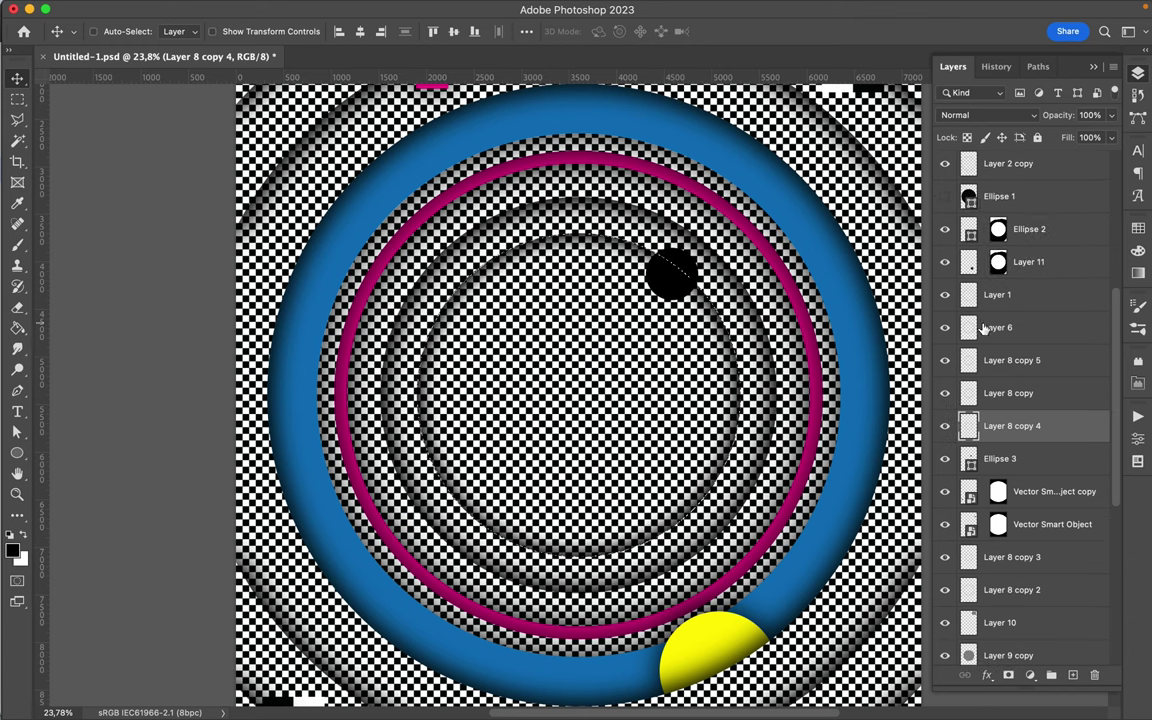
pyautogui.scroll(-10, 986, 333)
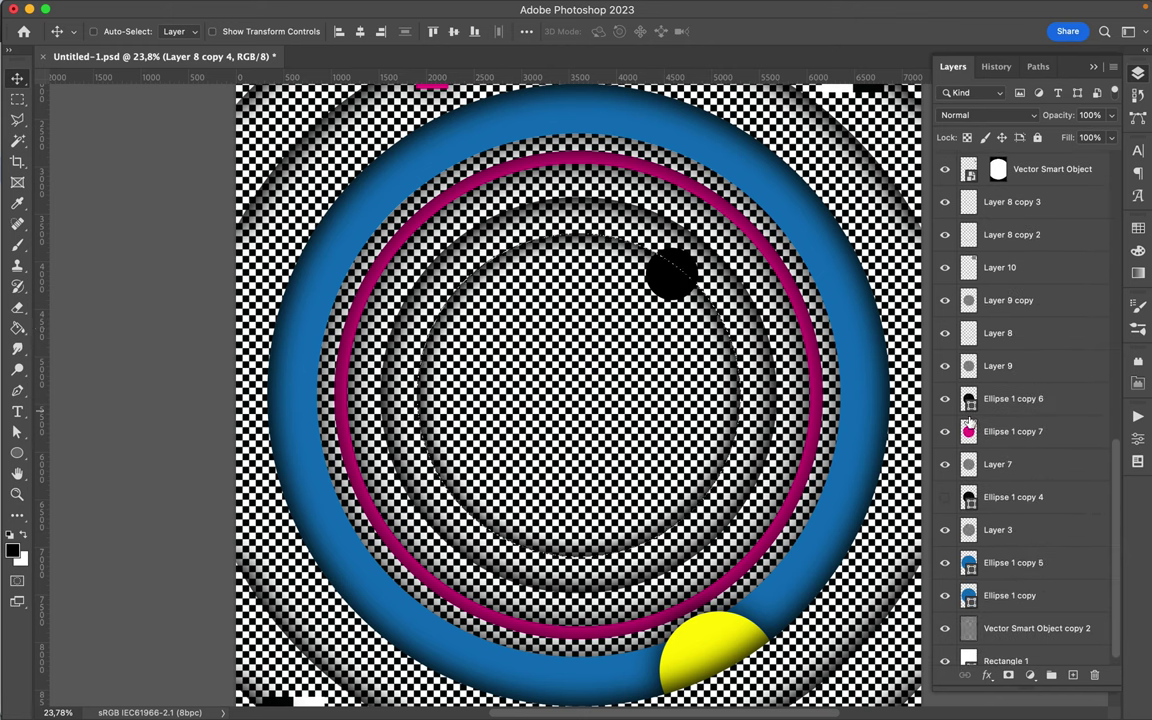
pyautogui.hotkey('ctrl', 'd')
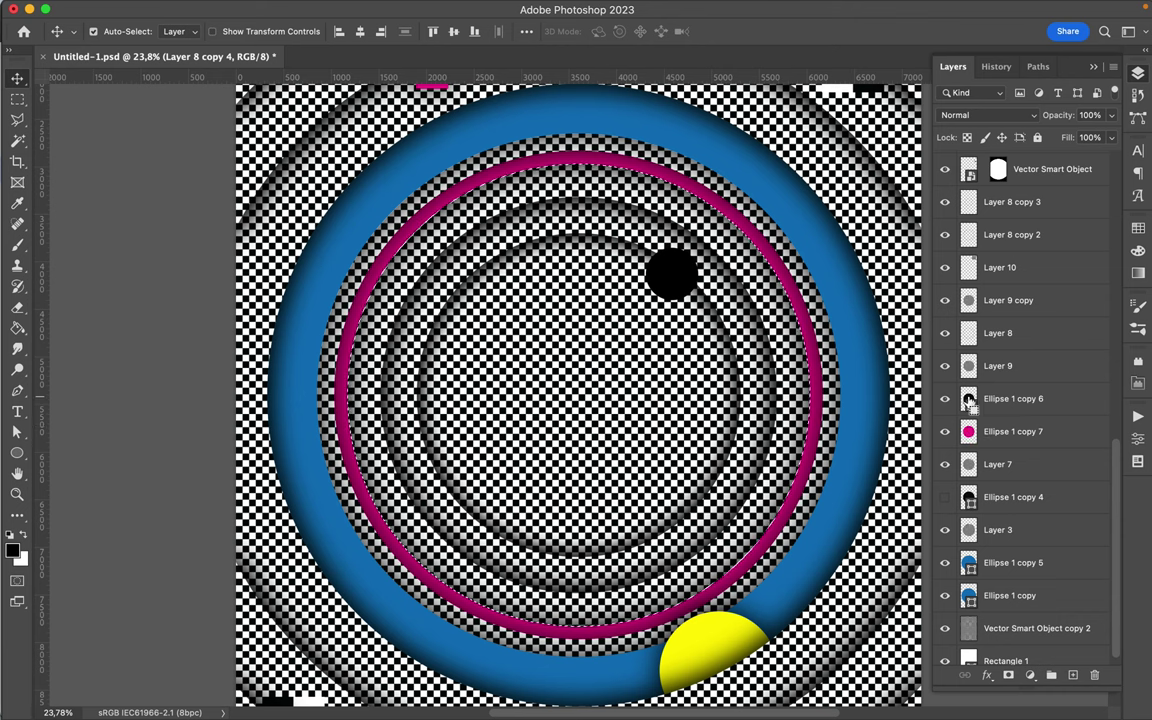
pyautogui.keyDown('ctrl'); pyautogui.click(969, 500); pyautogui.keyUp('ctrl')
pyautogui.scroll(-1, 969, 510)
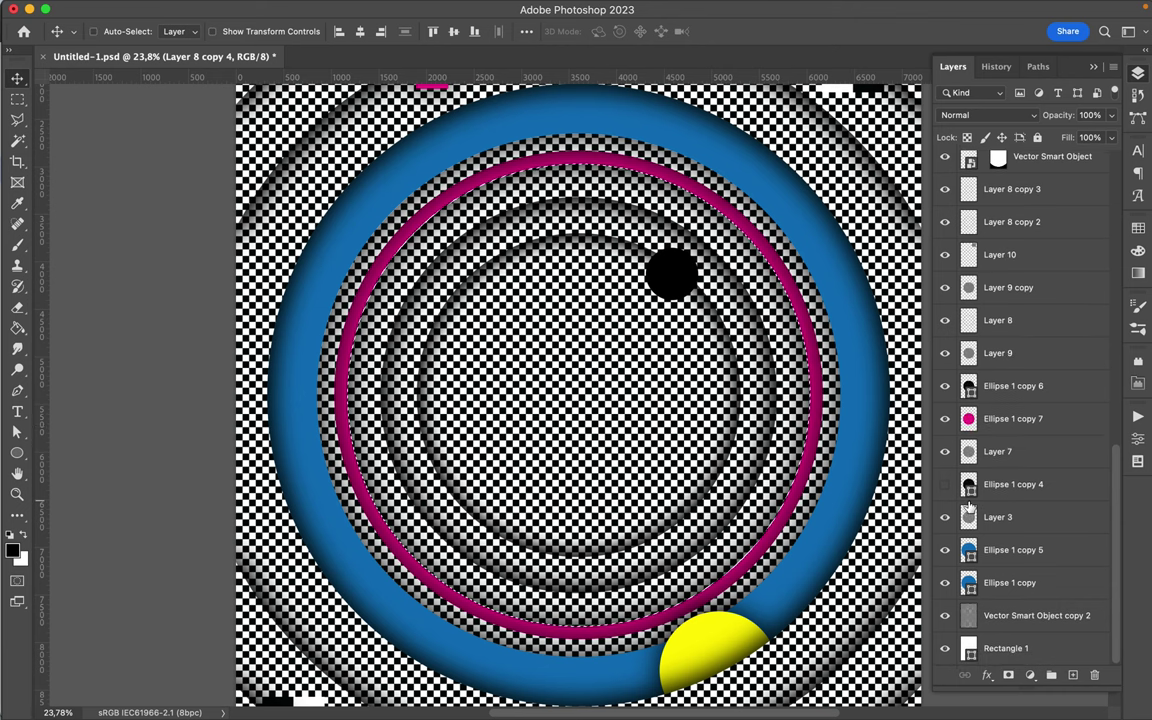
pyautogui.scroll(5, 969, 510)
pyautogui.scroll(4, 969, 483)
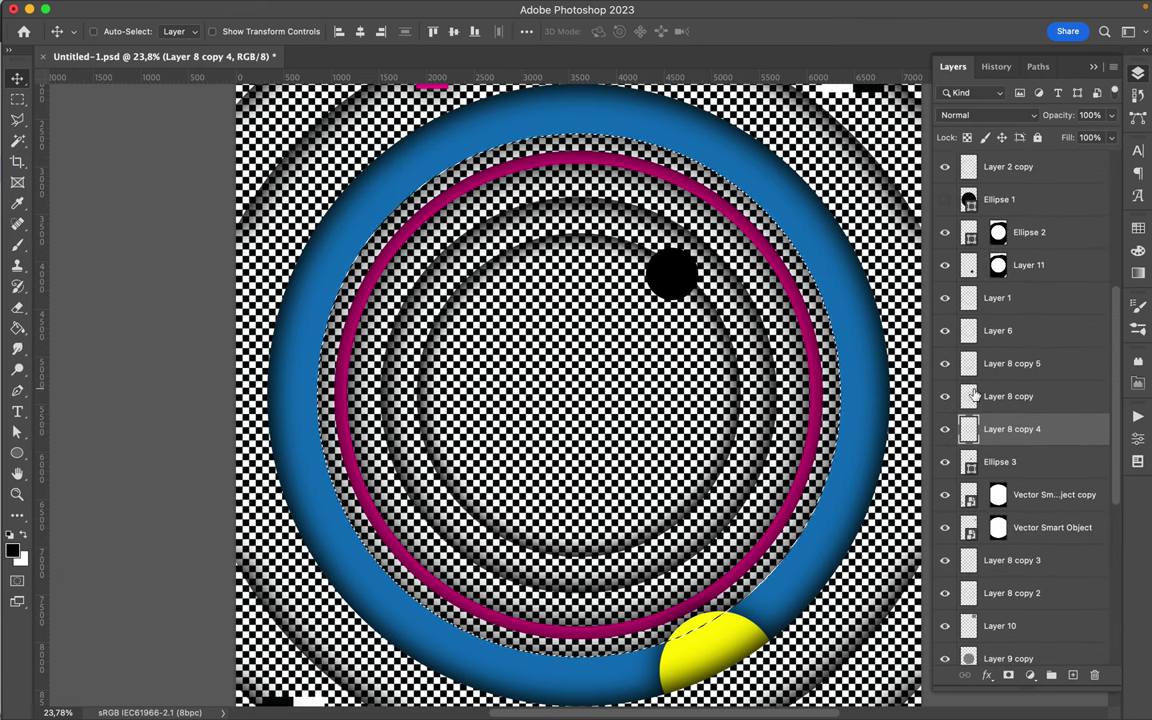
pyautogui.click(993, 396)
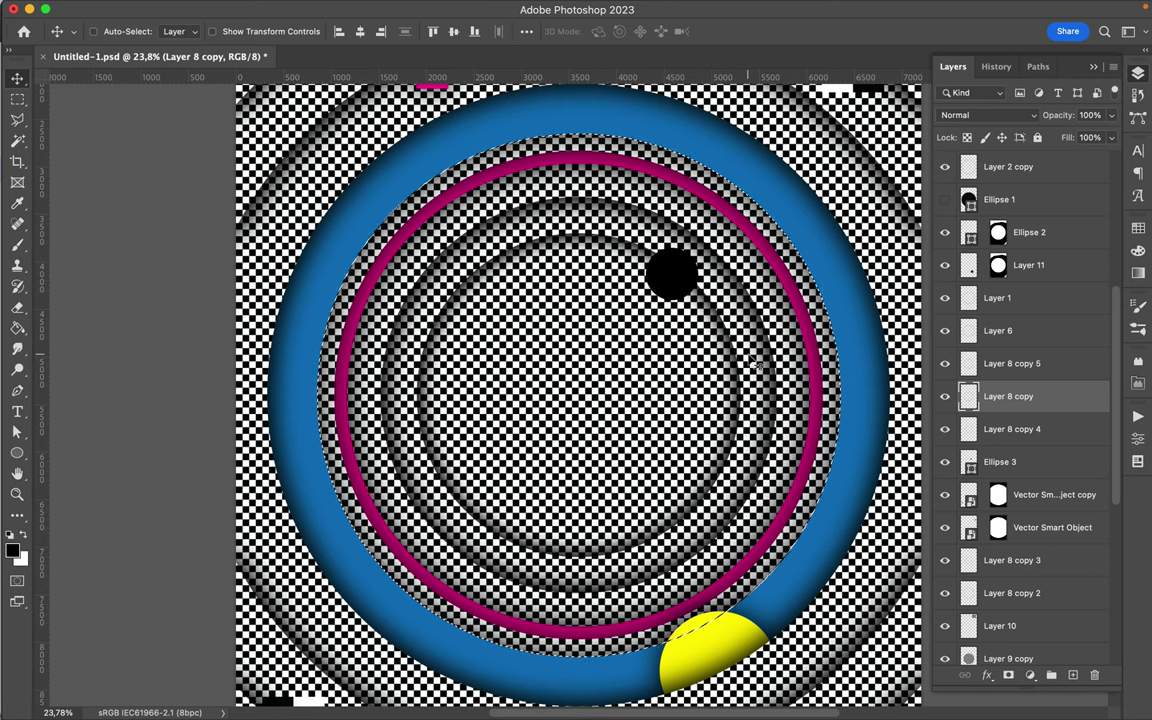
pyautogui.press('super')
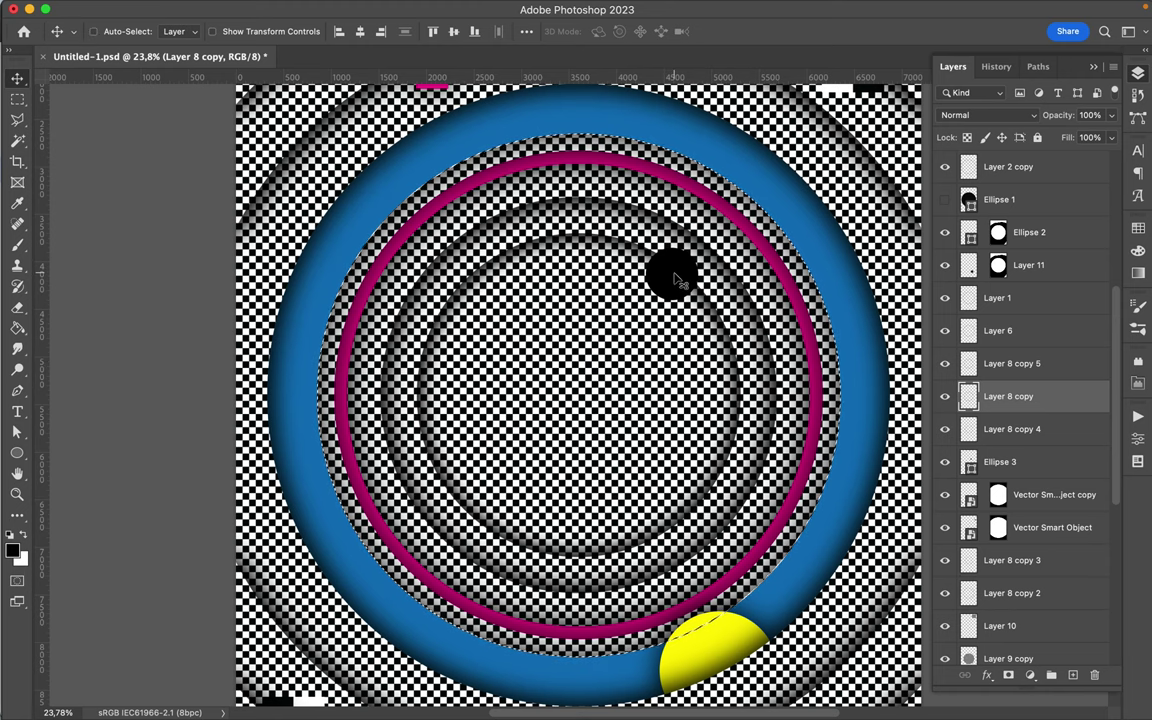
pyautogui.press('m')
pyautogui.click(675, 280)
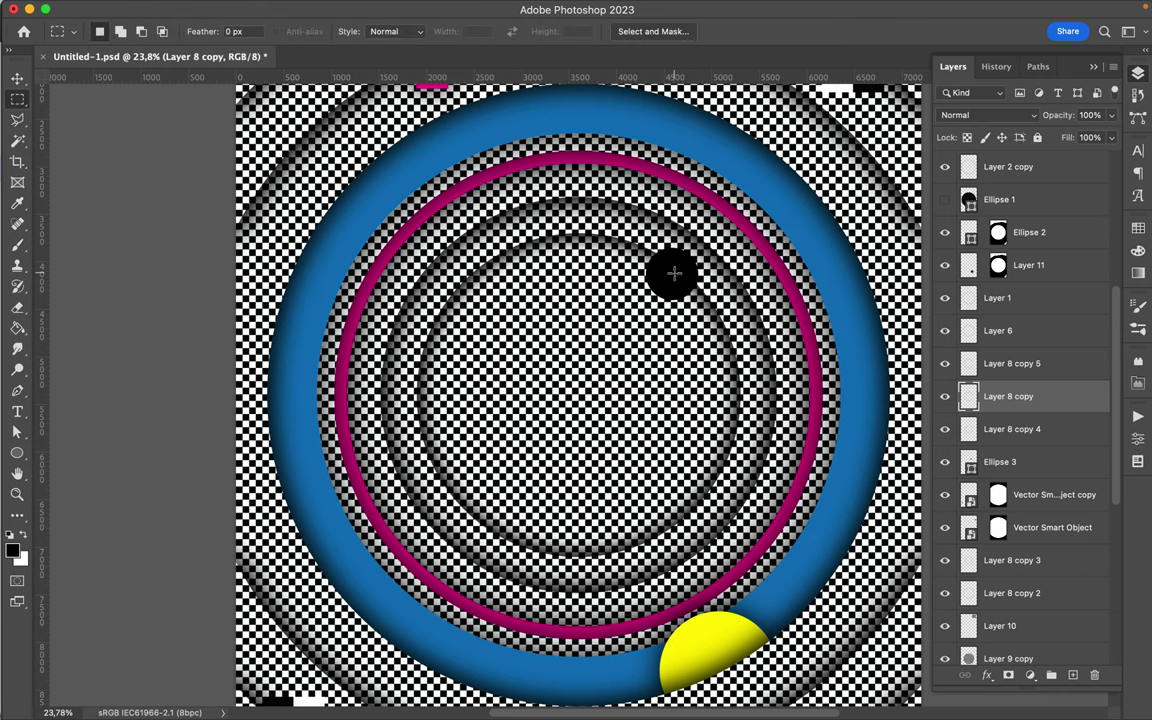
pyautogui.press('v')
pyautogui.click(675, 280)
pyautogui.moveTo(675, 280); pyautogui.dragTo(712, 190)
pyautogui.press('super+z')
pyautogui.hotkey('alt', '[')
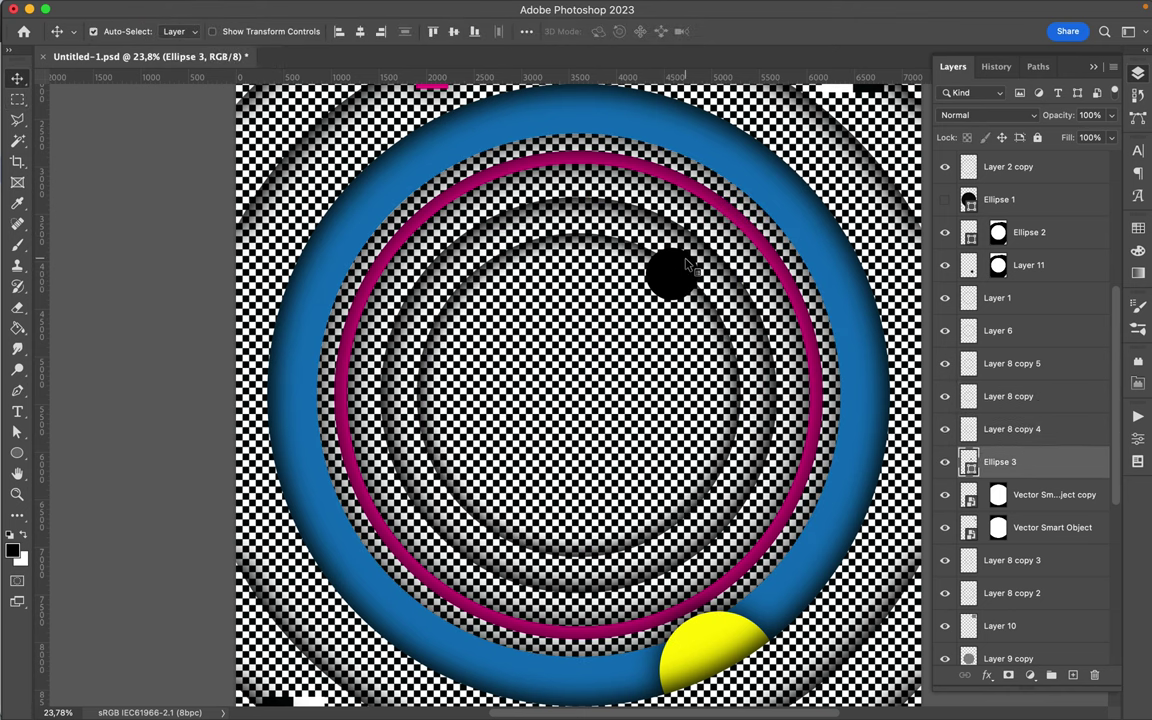
pyautogui.moveTo(688, 265); pyautogui.dragTo(716, 236)
pyautogui.hotkey('alt', ']')
pyautogui.hotkey('alt', ']')
pyautogui.hotkey('alt', ']')
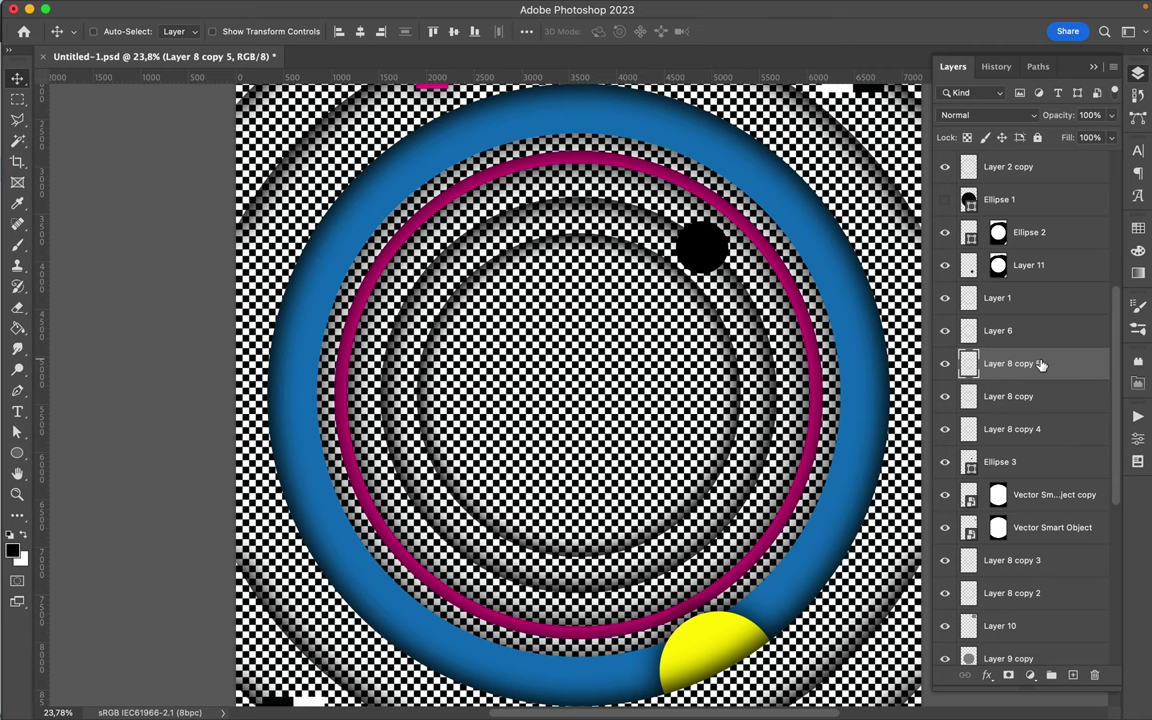
pyautogui.press('super+j')
pyautogui.keyDown('alt'); pyautogui.moveTo(1036, 364); pyautogui.dragTo(1040, 344); pyautogui.keyUp('alt')
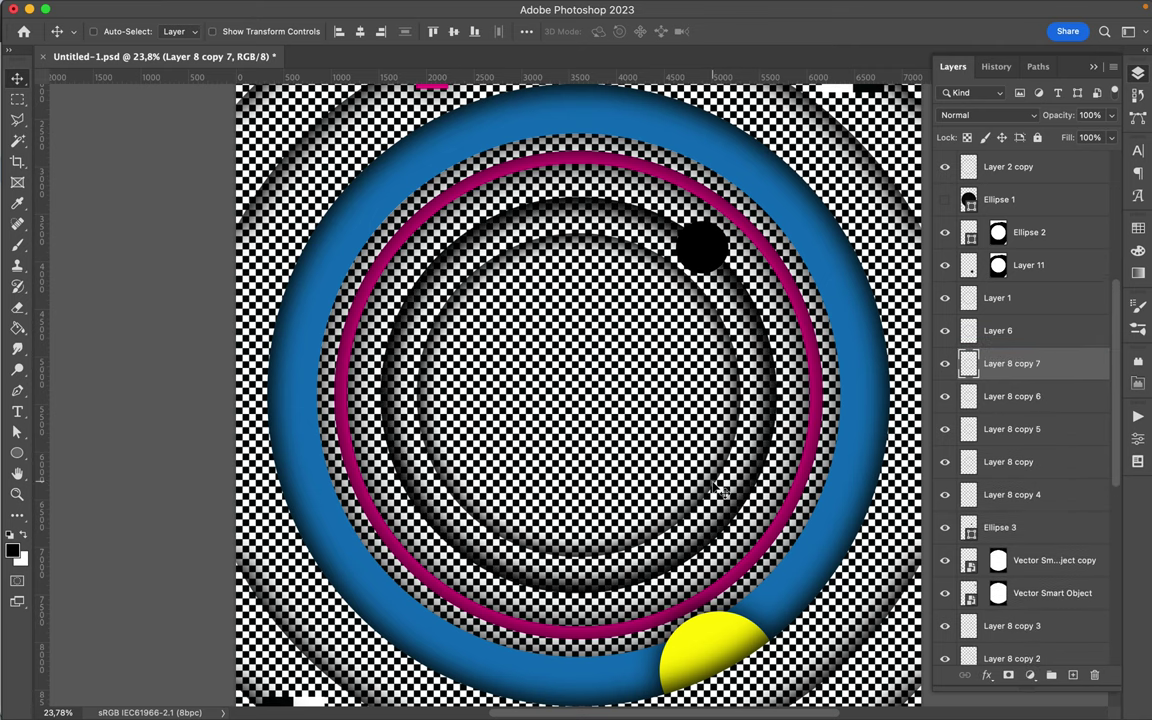
pyautogui.press('super+minus')
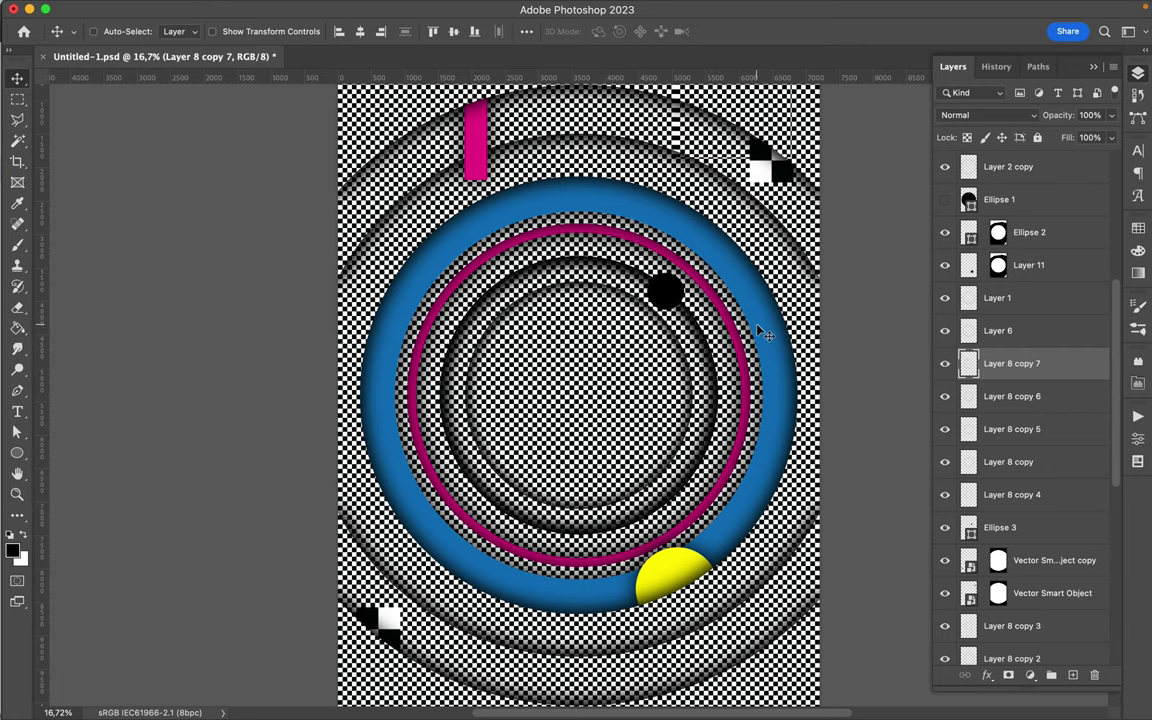
pyautogui.press('super+plus')
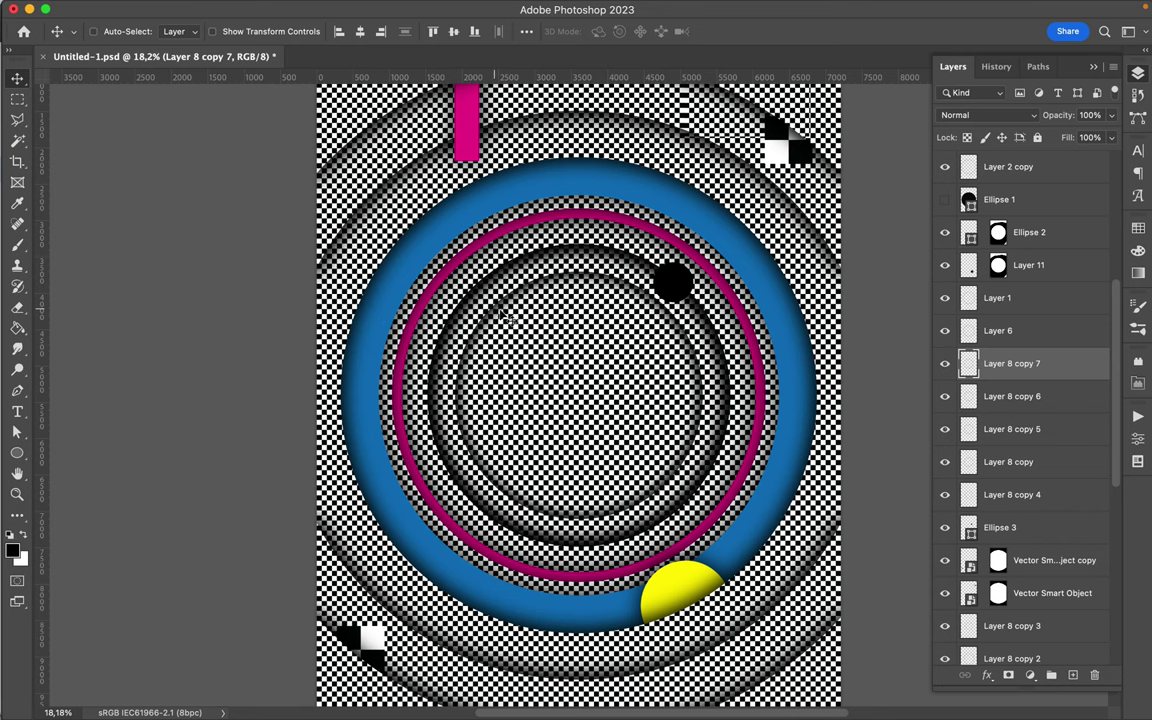
pyautogui.keyDown('super'); pyautogui.click(815, 310); pyautogui.keyUp('super')
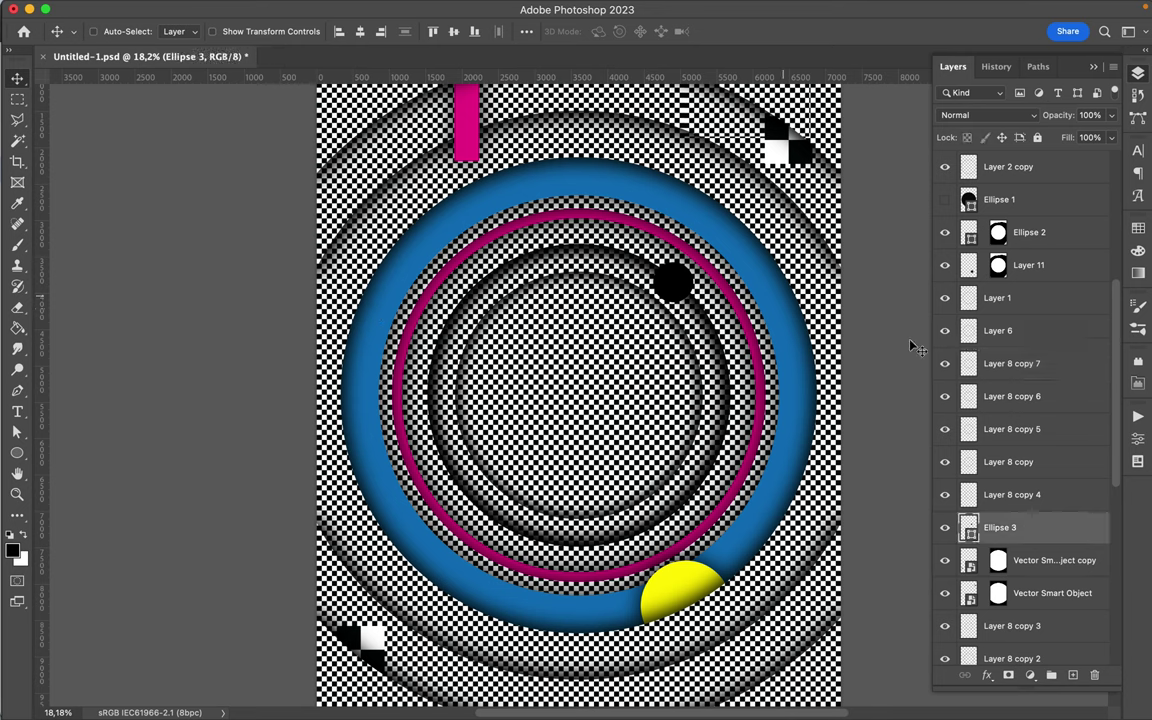
pyautogui.click(1005, 397)
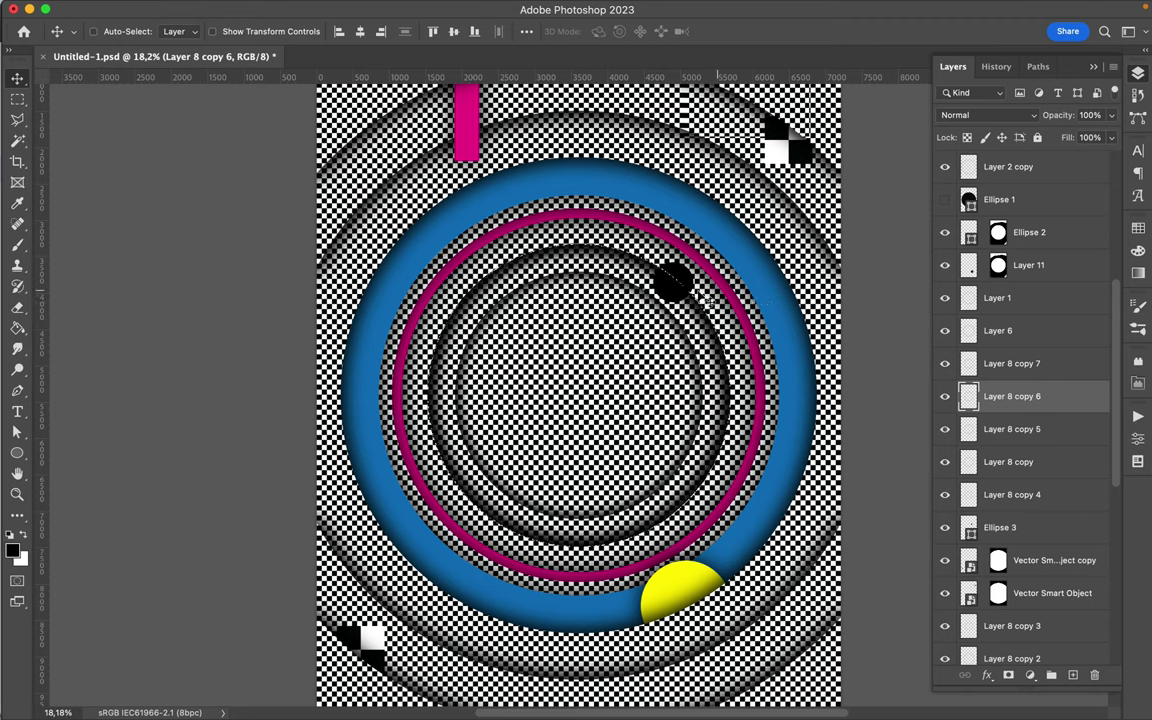
pyautogui.press('u')
pyautogui.click(651, 338)
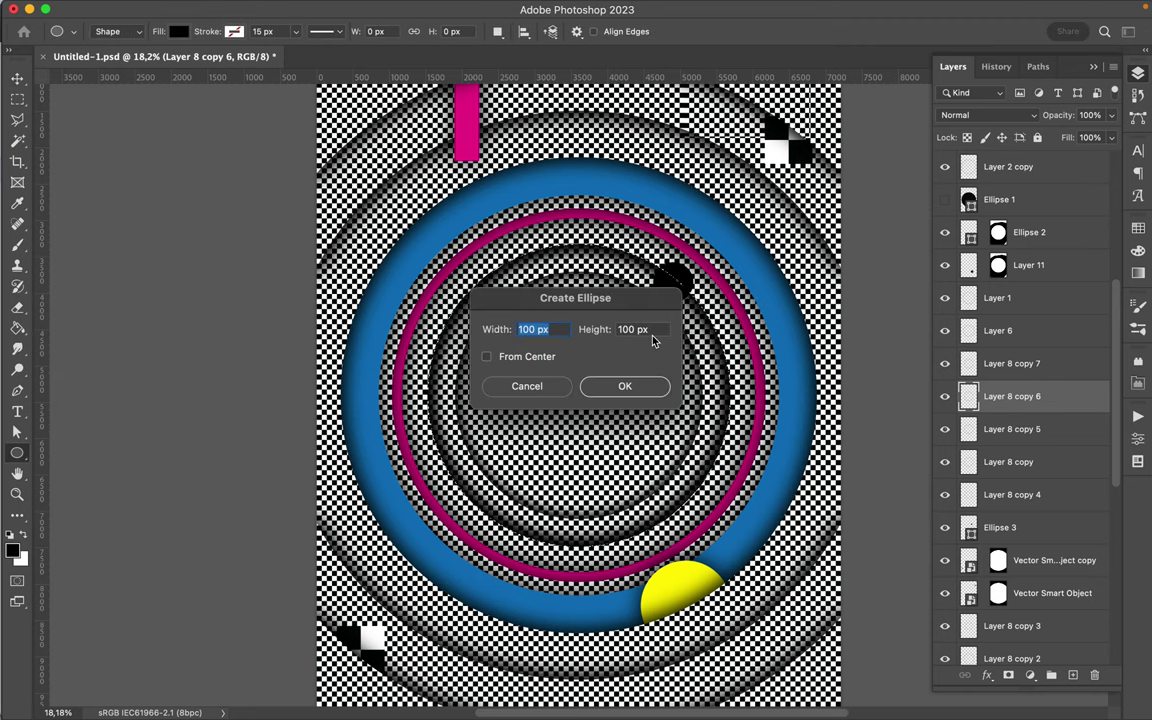
pyautogui.click(548, 396)
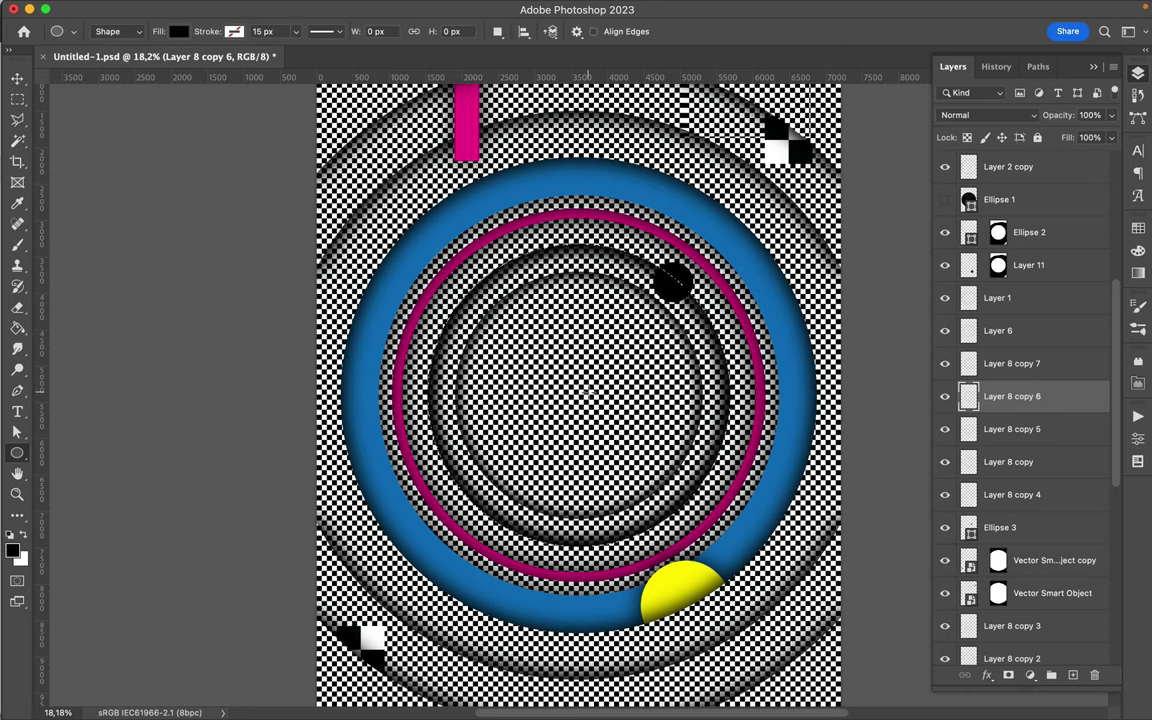
pyautogui.press('m')
pyautogui.rightClick(21, 104)
pyautogui.click(100, 104)
pyautogui.scroll(4, 606, 418)
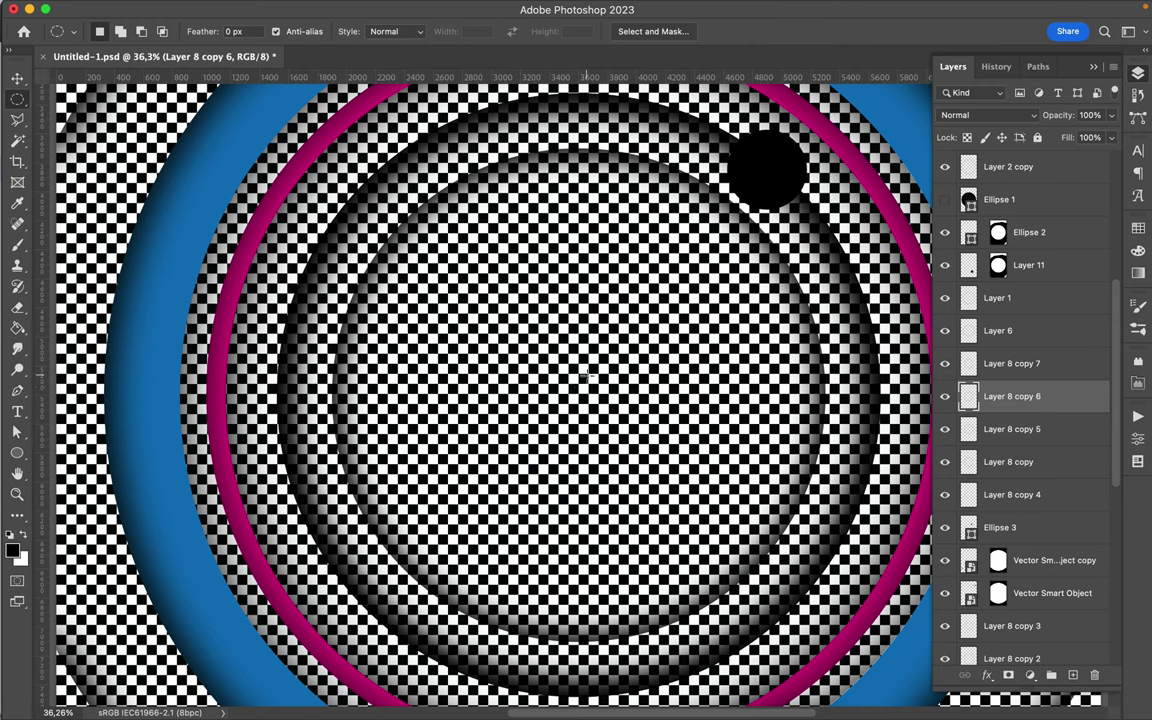
pyautogui.moveTo(551, 396); pyautogui.dragTo(886, 697)
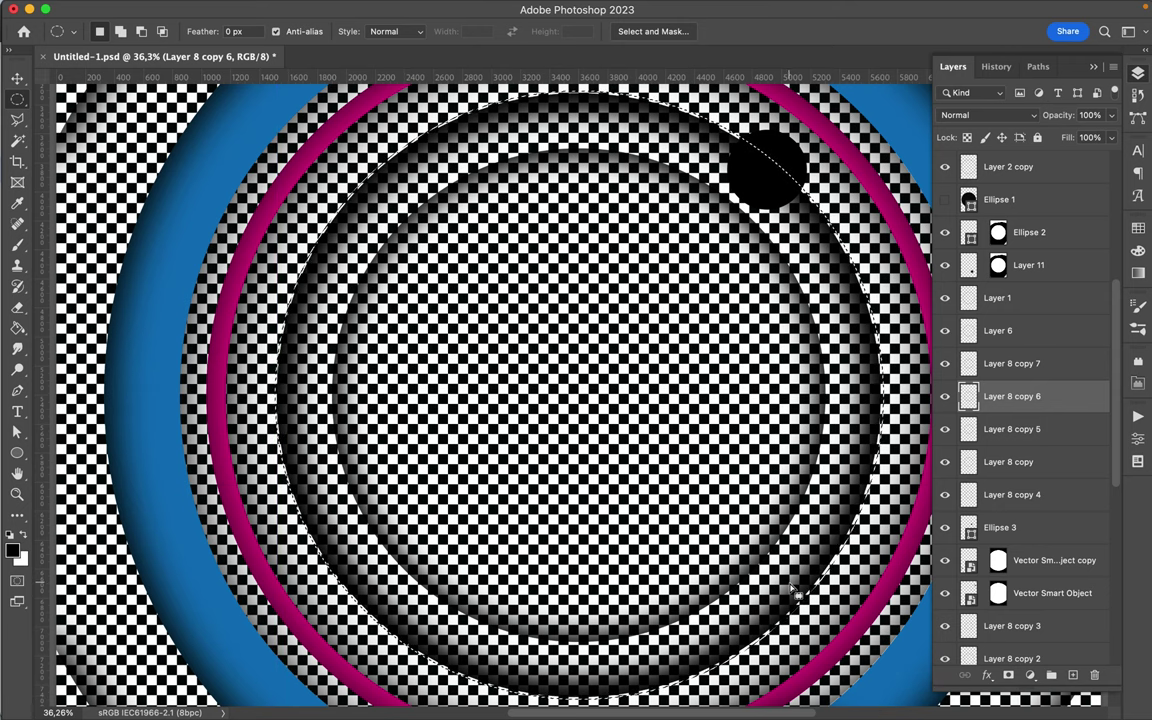
pyautogui.scroll(-3, 797, 592)
pyautogui.click(790, 583)
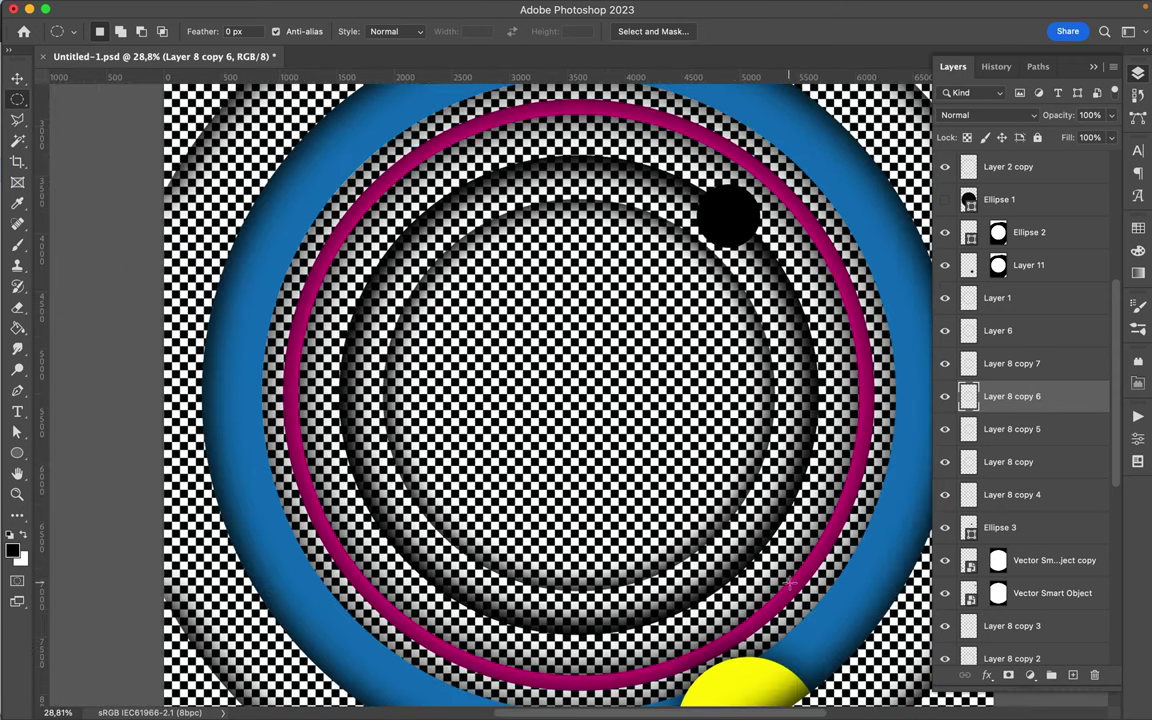
pyautogui.press('u')
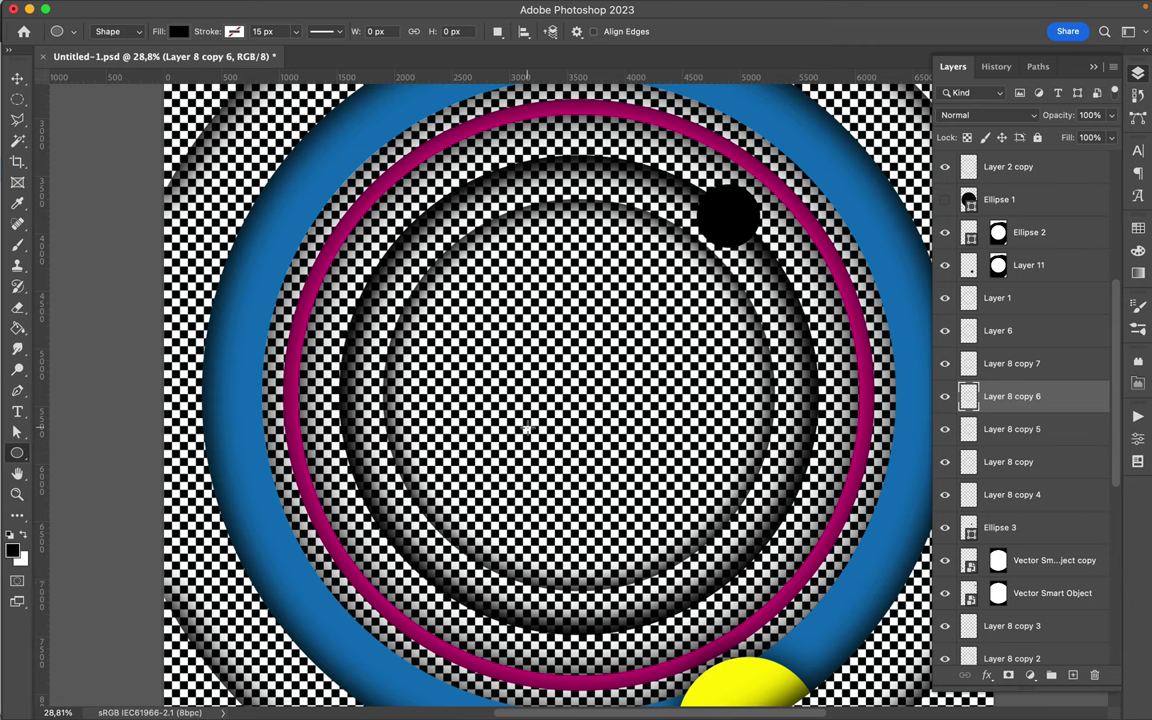
# Draw a large black circle, Ellipse 4, out from the canvas centre.
pyautogui.moveTo(585, 379); pyautogui.dragTo(833, 560)
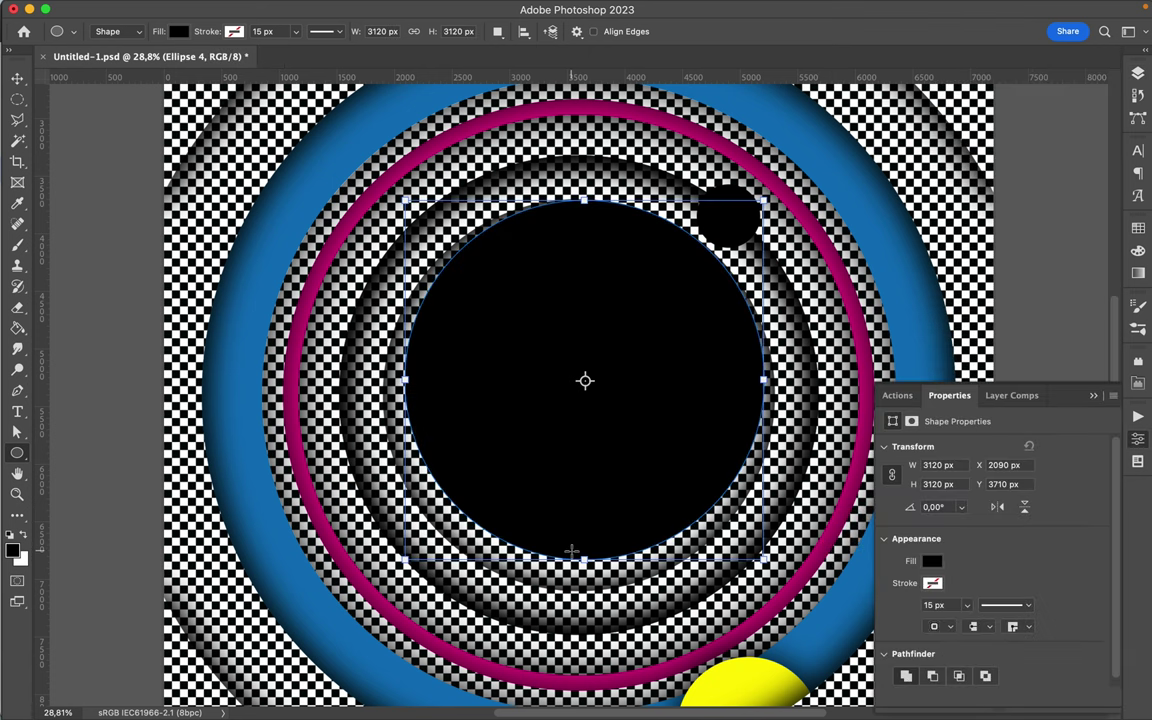
pyautogui.moveTo(584, 560); pyautogui.dragTo(586, 592)
pyautogui.moveTo(575, 447); pyautogui.dragTo(573, 447)
pyautogui.press('super+z')
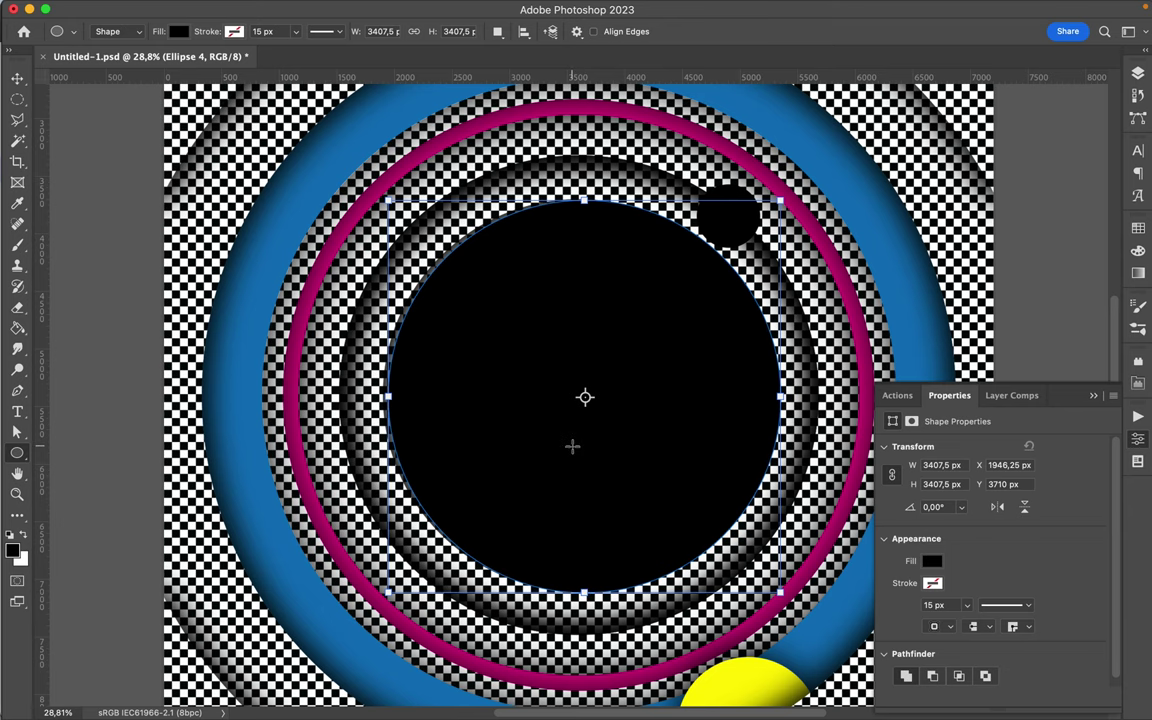
pyautogui.press('v')
pyautogui.moveTo(563, 450)
pyautogui.mouseDown()
pyautogui.moveTo(551, 451)
pyautogui.moveTo(561, 452)
pyautogui.mouseUp()
pyautogui.scroll(1, 561, 452)
pyautogui.scroll(5, 563, 451)
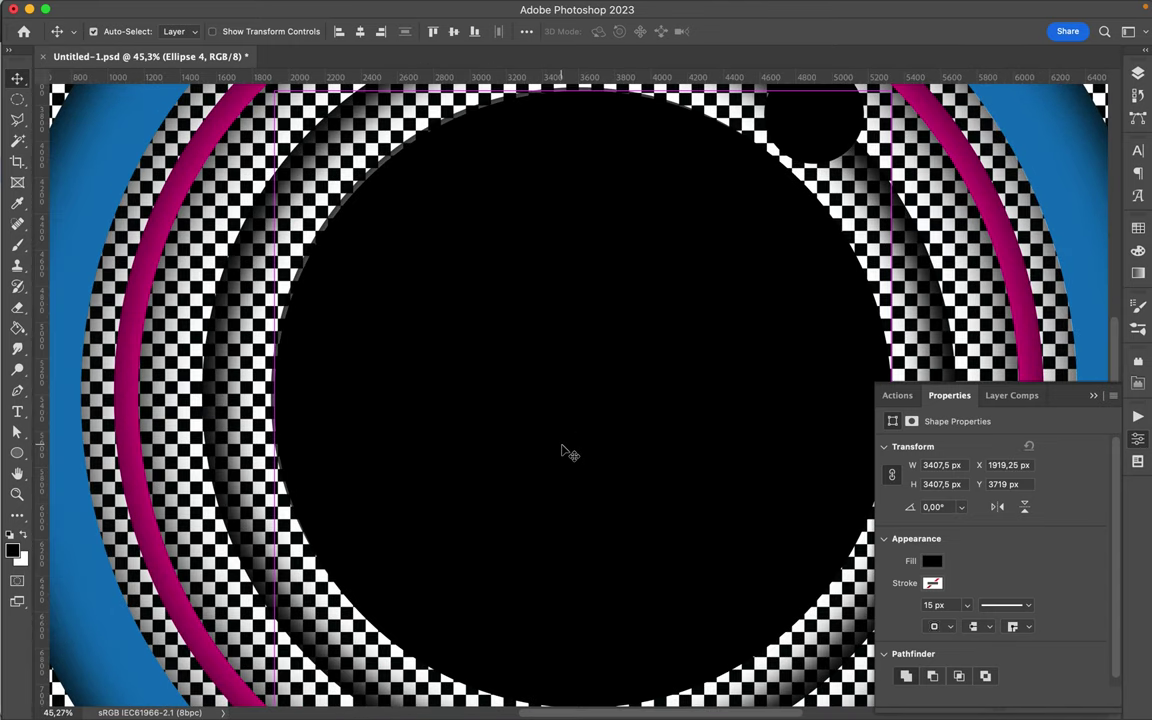
# Enlarge the circle to about 3422 px, centre it on the canvas, and lower its fill to 16%.
pyautogui.press('super+t')
pyautogui.moveTo(274, 91); pyautogui.dragTo(271, 88)
pyautogui.press('Return')
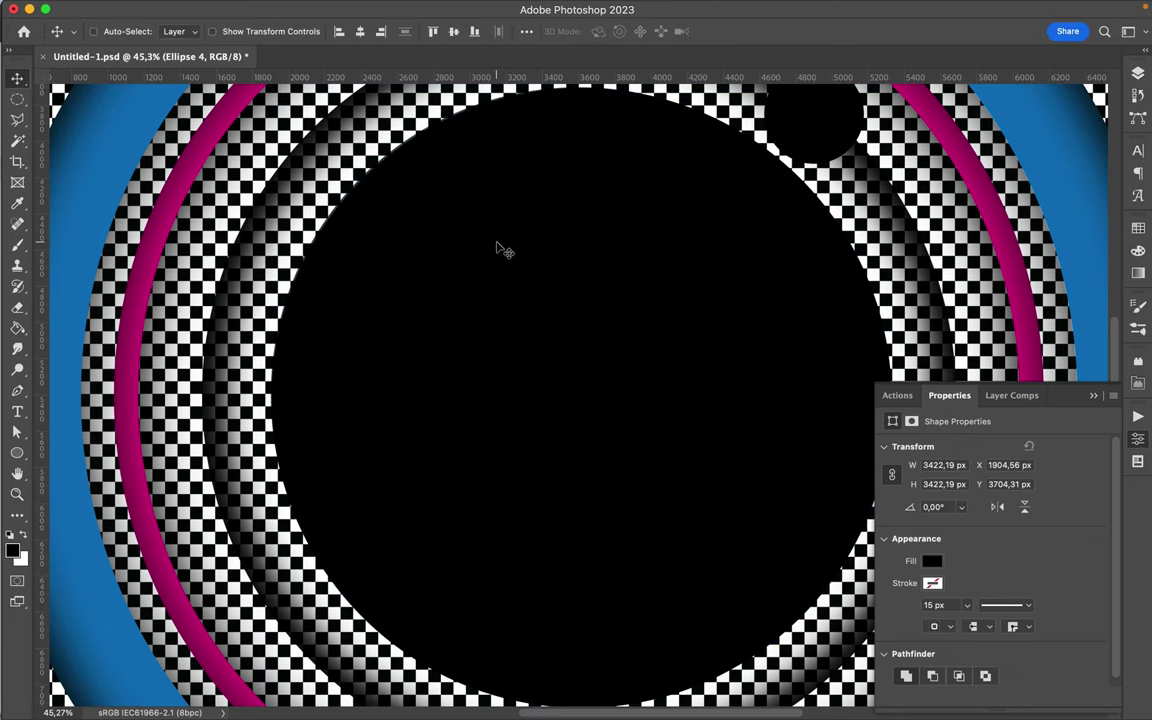
pyautogui.click(453, 31)
pyautogui.click(360, 31)
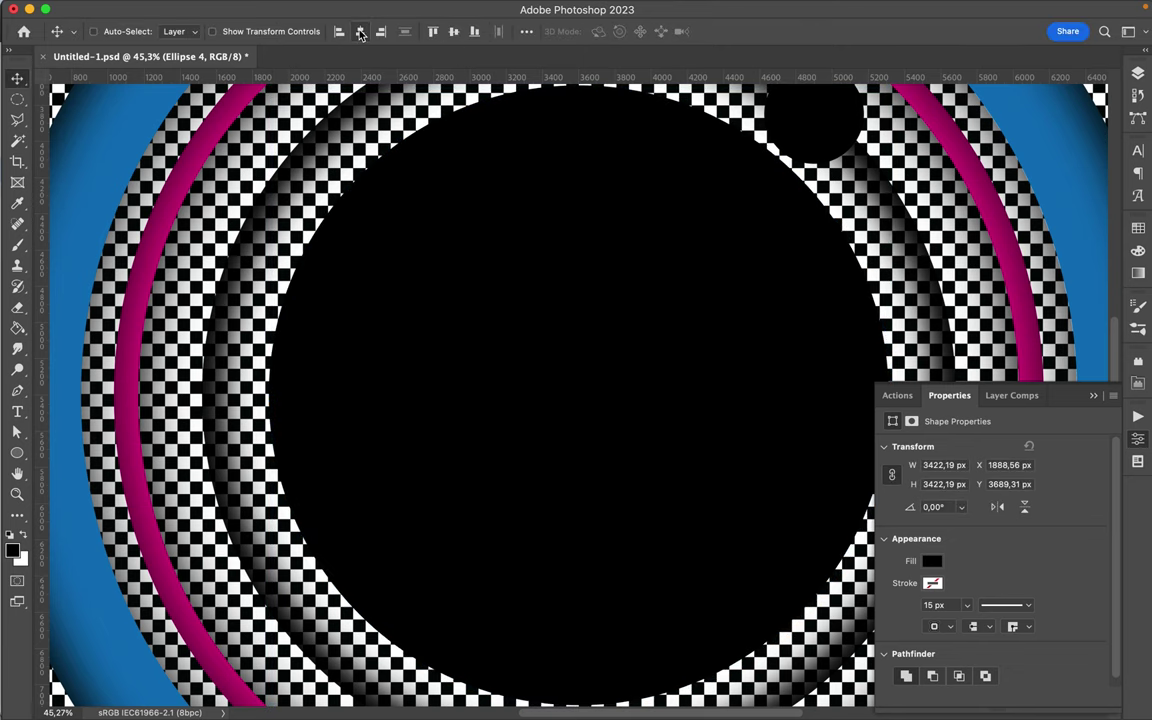
pyautogui.click(1138, 76)
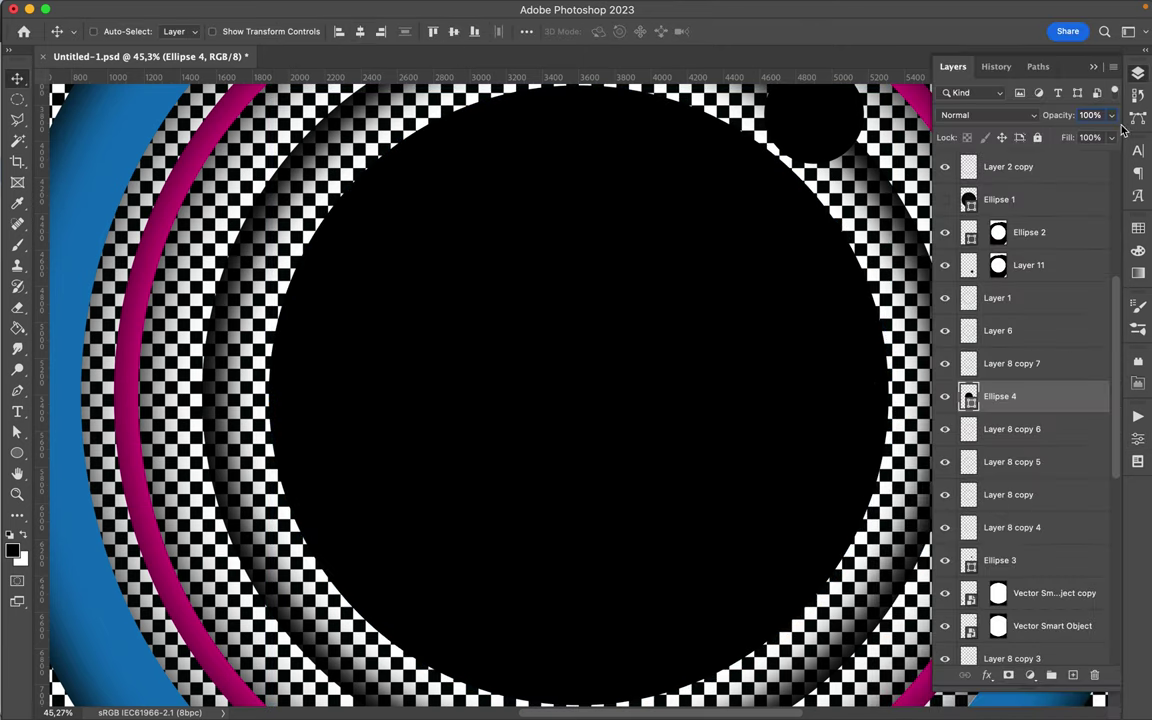
pyautogui.moveTo(1055, 160); pyautogui.dragTo(1050, 163)
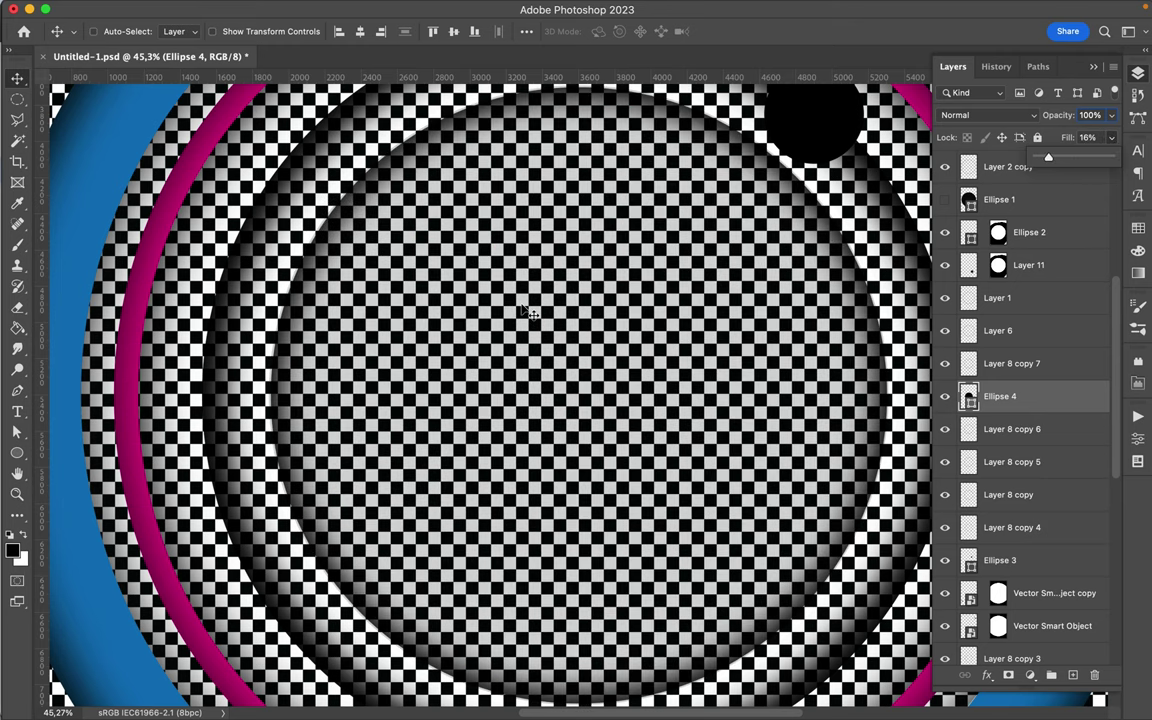
# Scale Ellipse 4 down until its edge meets the innermost embossed ring.
pyautogui.scroll(-3, 530, 313)
pyautogui.press('super+t')
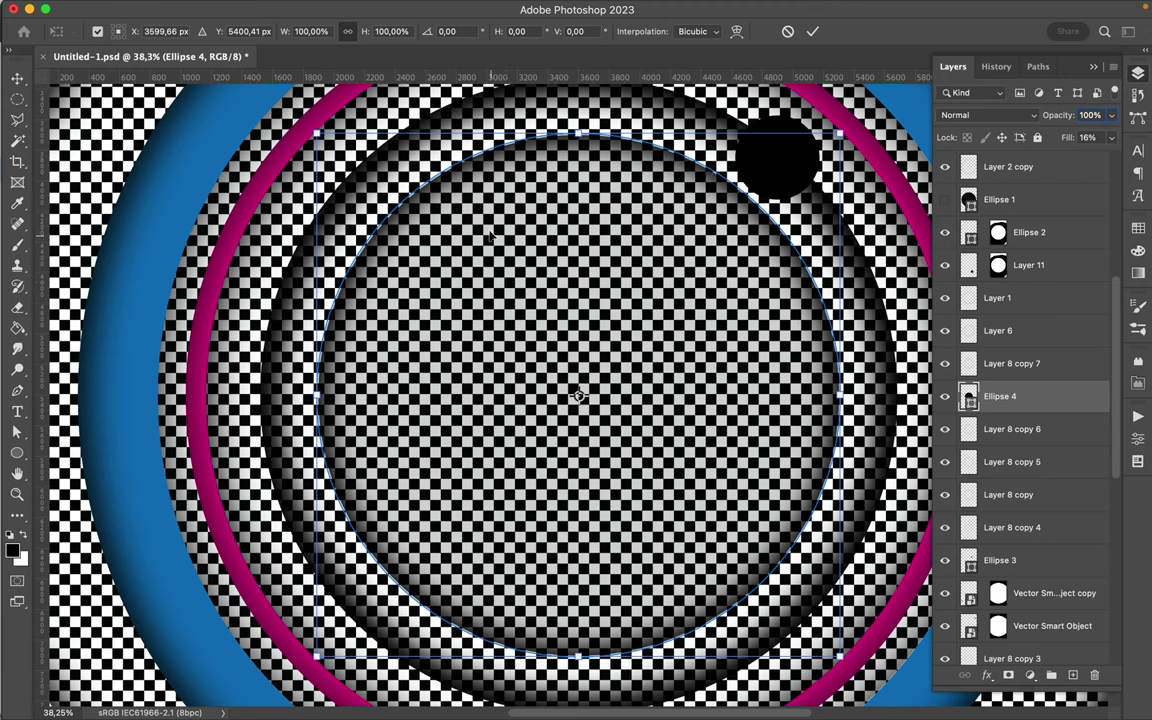
pyautogui.scroll(10, 579, 130)
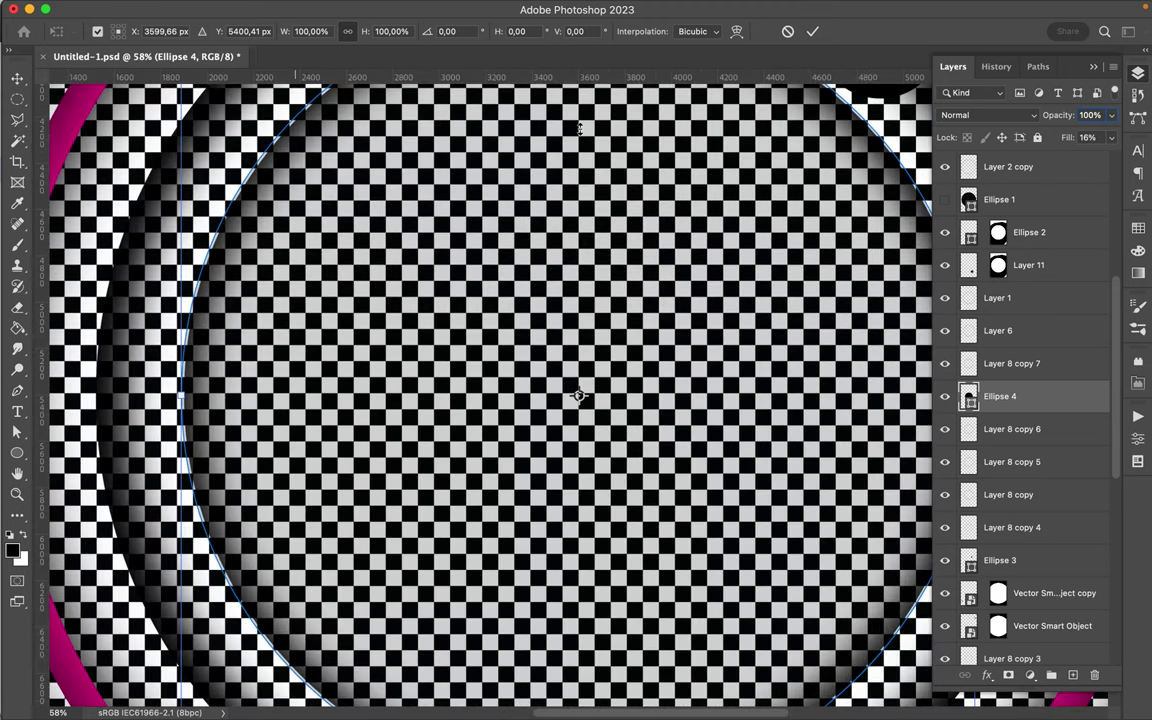
pyautogui.scroll(-5, 579, 125)
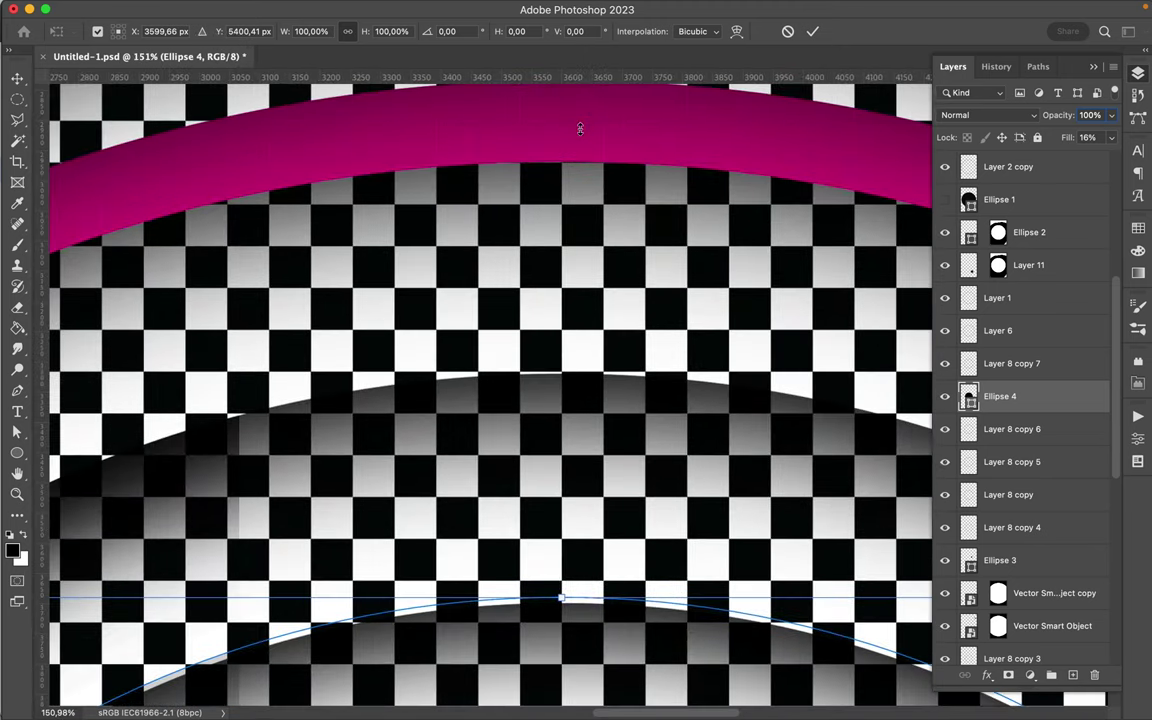
pyautogui.scroll(-4, 627, 643)
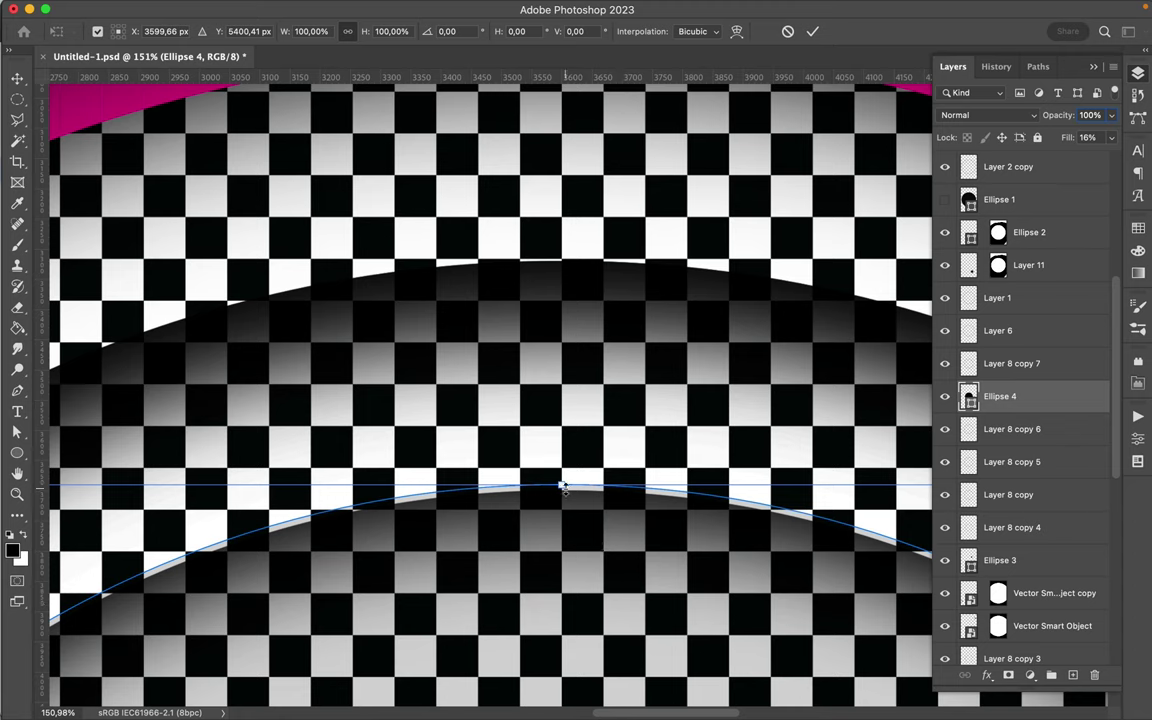
pyautogui.moveTo(562, 487)
pyautogui.mouseDown()
pyautogui.moveTo(566, 478)
pyautogui.moveTo(566, 492)
pyautogui.mouseUp()
pyautogui.scroll(5, 566, 492)
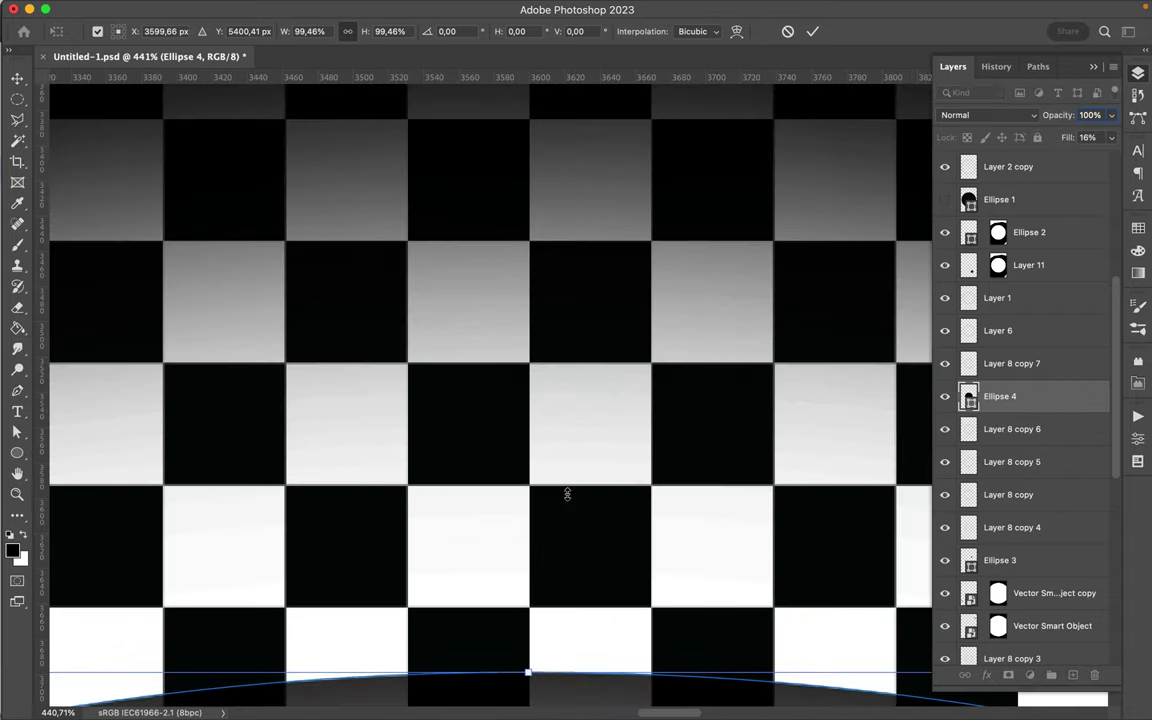
pyautogui.scroll(3, 567, 494)
pyautogui.scroll(-3, 567, 494)
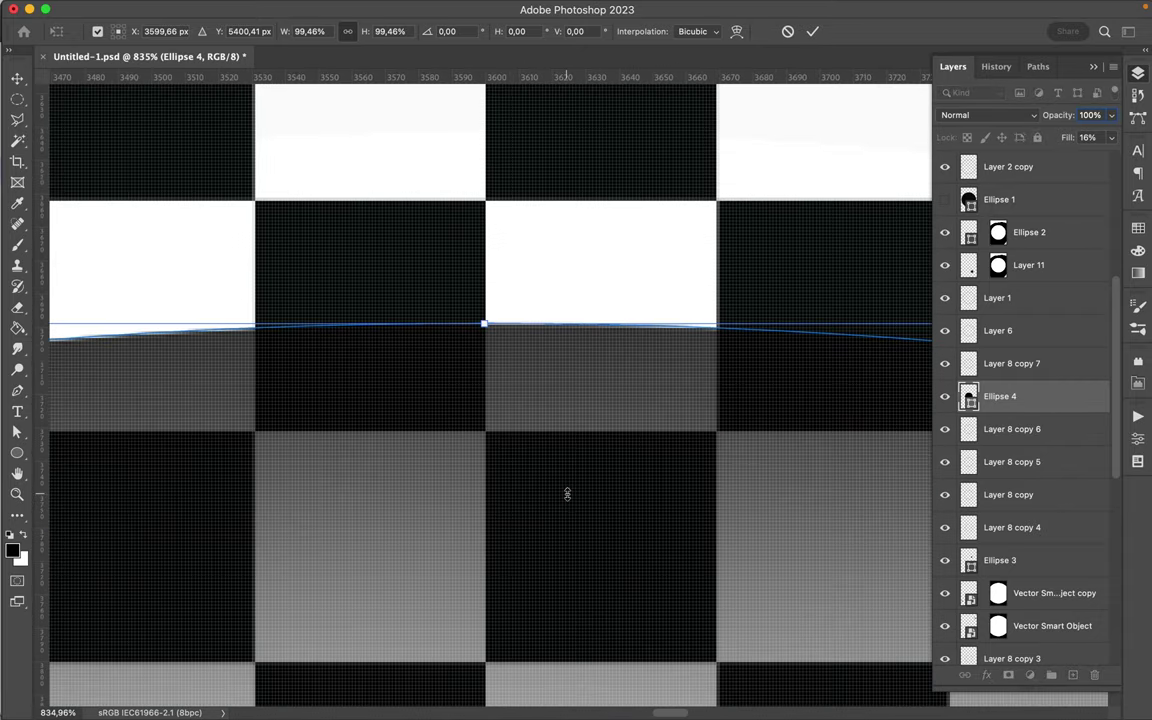
pyautogui.moveTo(483, 322)
pyautogui.mouseDown()
pyautogui.moveTo(483, 338)
pyautogui.moveTo(483, 324)
pyautogui.mouseUp()
pyautogui.press('super+0')
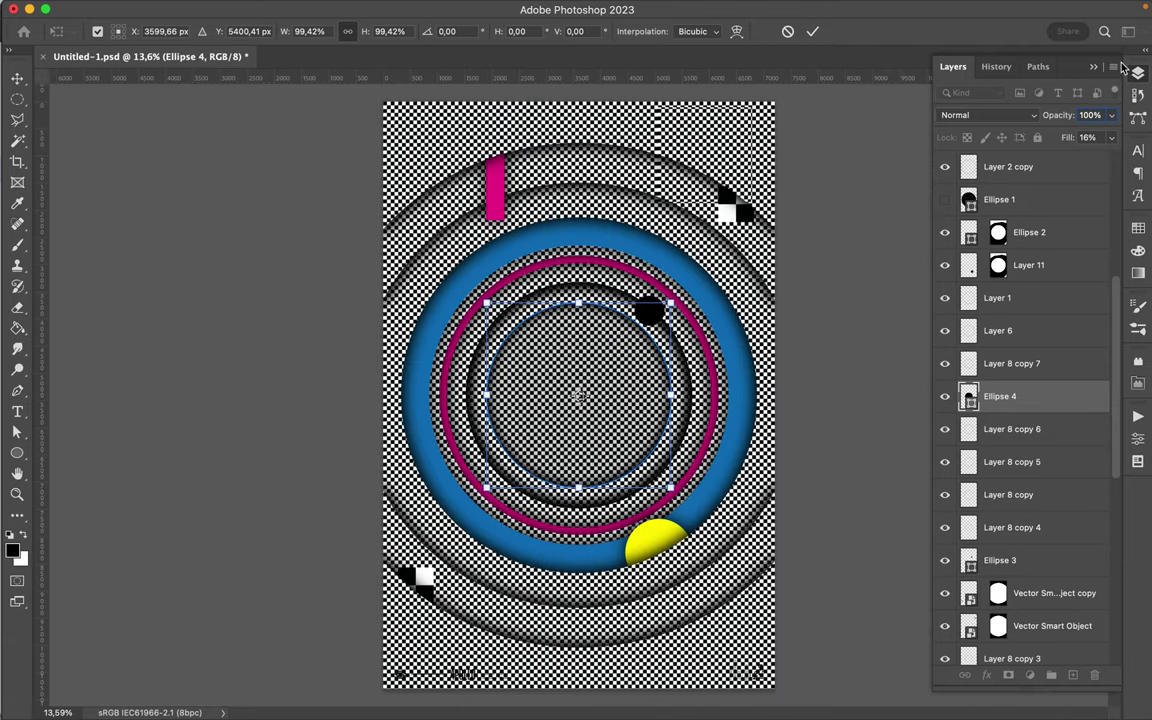
# Restore Ellipse 4's fill to 100% and commit the transform at about 3402 px.
pyautogui.click(1111, 139)
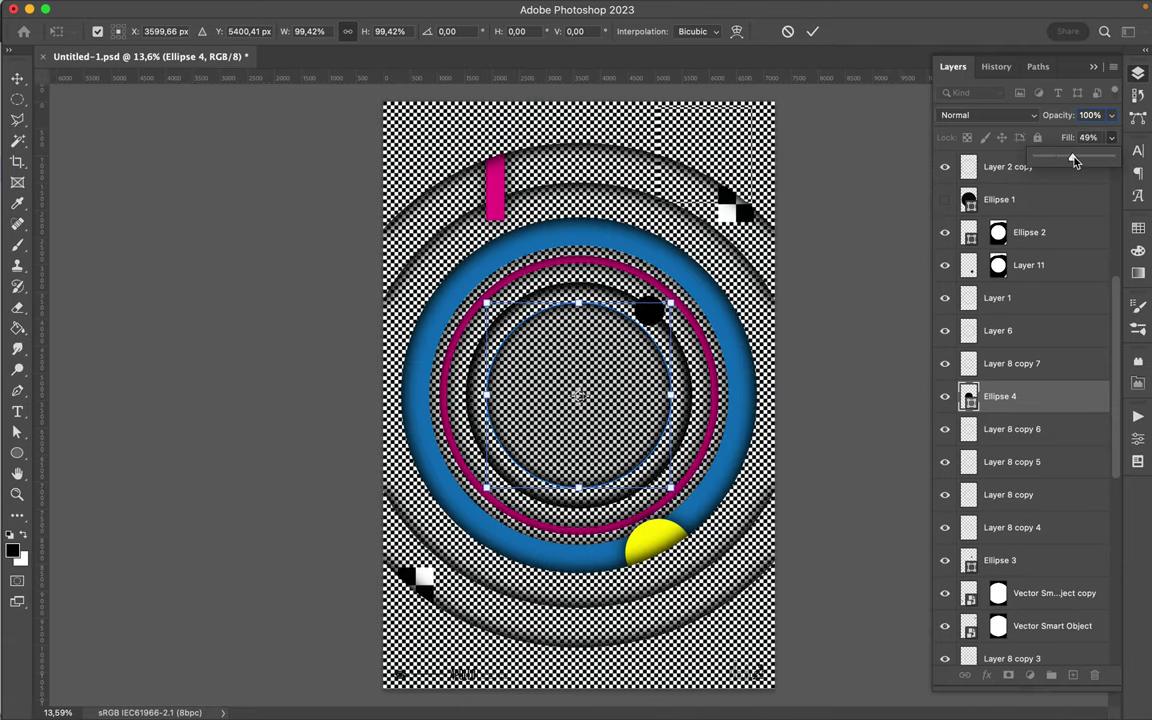
pyautogui.moveTo(1074, 161); pyautogui.dragTo(1110, 158)
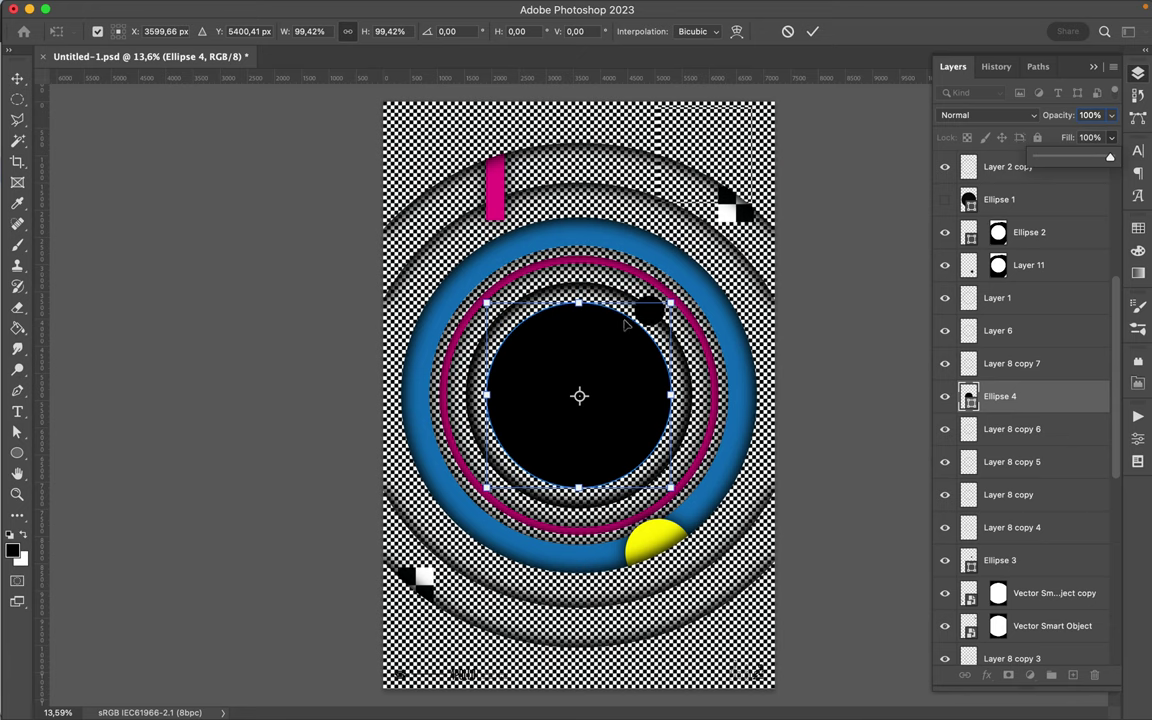
pyautogui.rightClick(655, 320)
pyautogui.press('Escape')
pyautogui.press('Return')
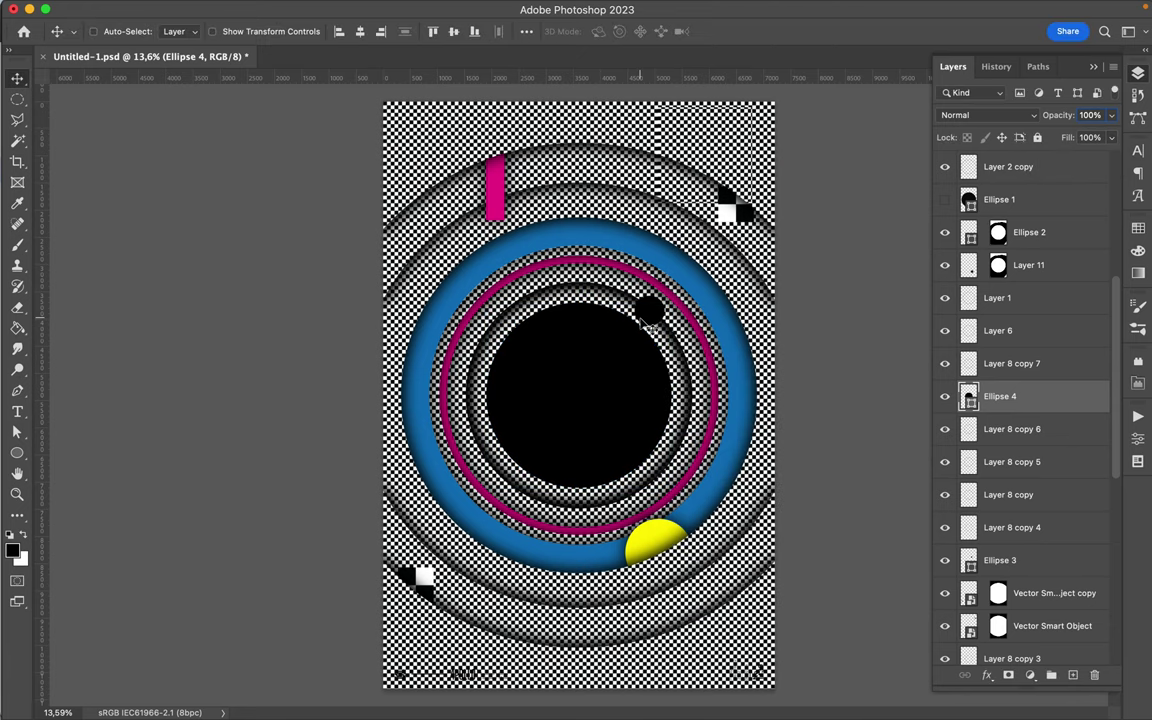
pyautogui.moveTo(650, 318); pyautogui.dragTo(648, 330)
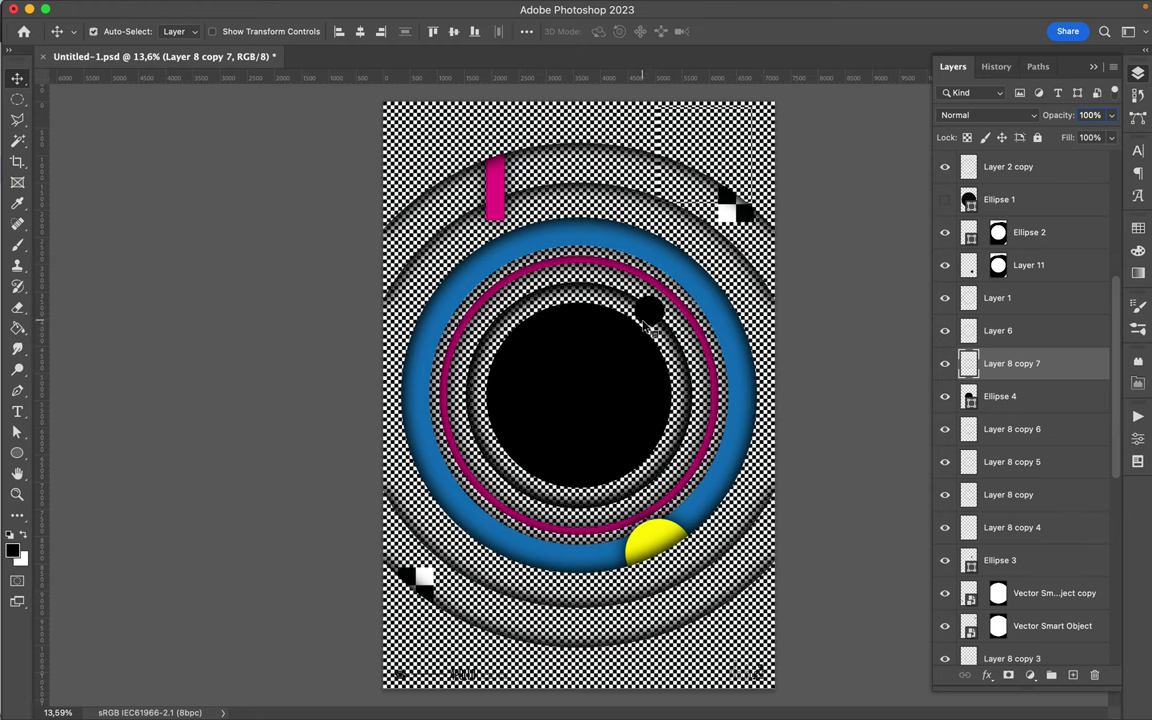
# Add a layer mask to the small black dot, Ellipse 3, shaped like the Ellipse 4 disc.
pyautogui.click(648, 328)
pyautogui.moveTo(648, 328); pyautogui.dragTo(632, 346)
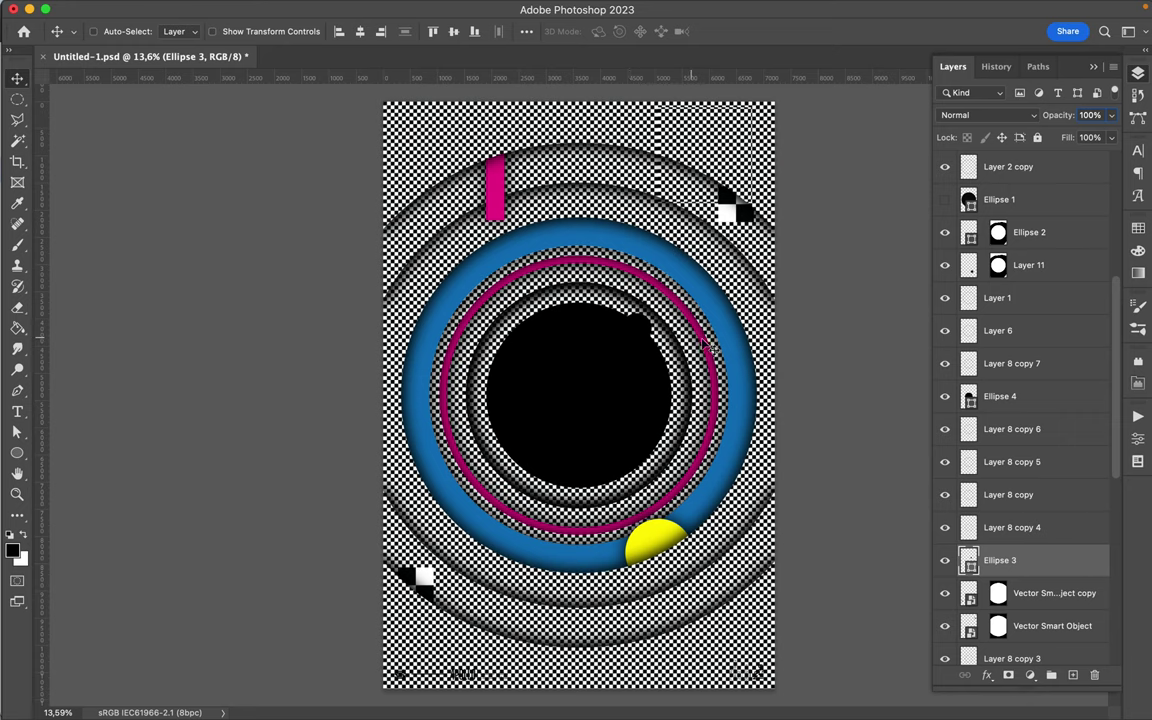
pyautogui.keyDown('super'); pyautogui.click(589, 395); pyautogui.keyUp('super')
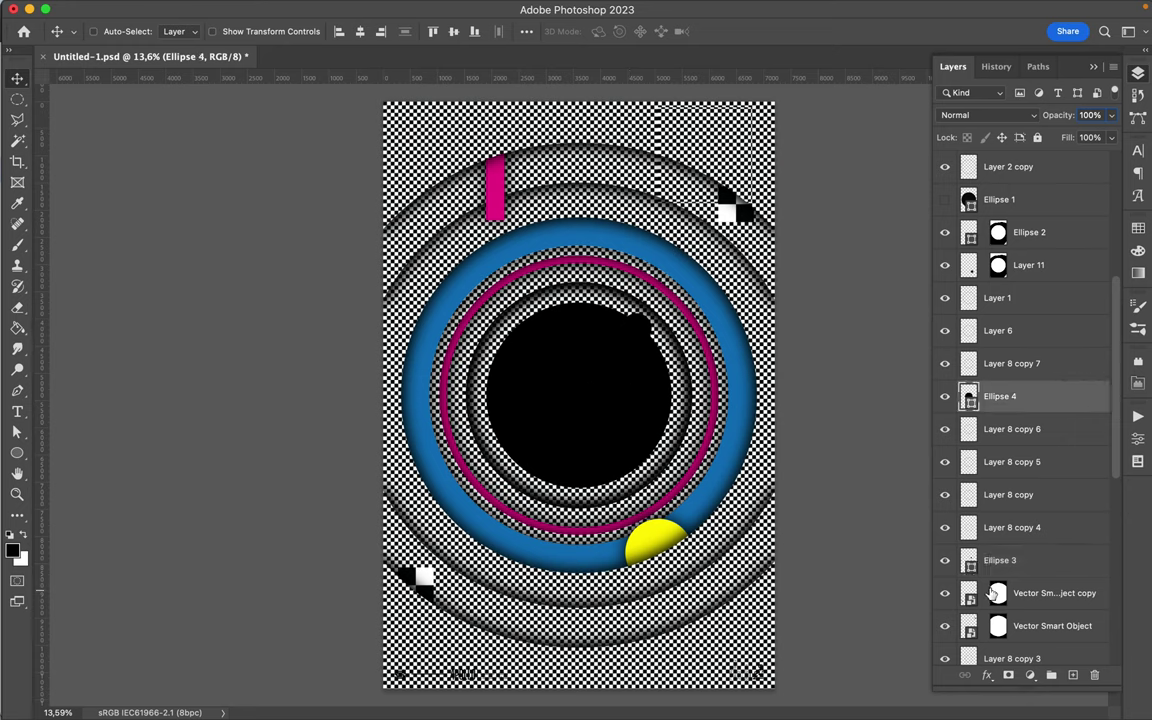
pyautogui.press('super')
pyautogui.keyDown('super'); pyautogui.click(968, 395); pyautogui.keyUp('super')
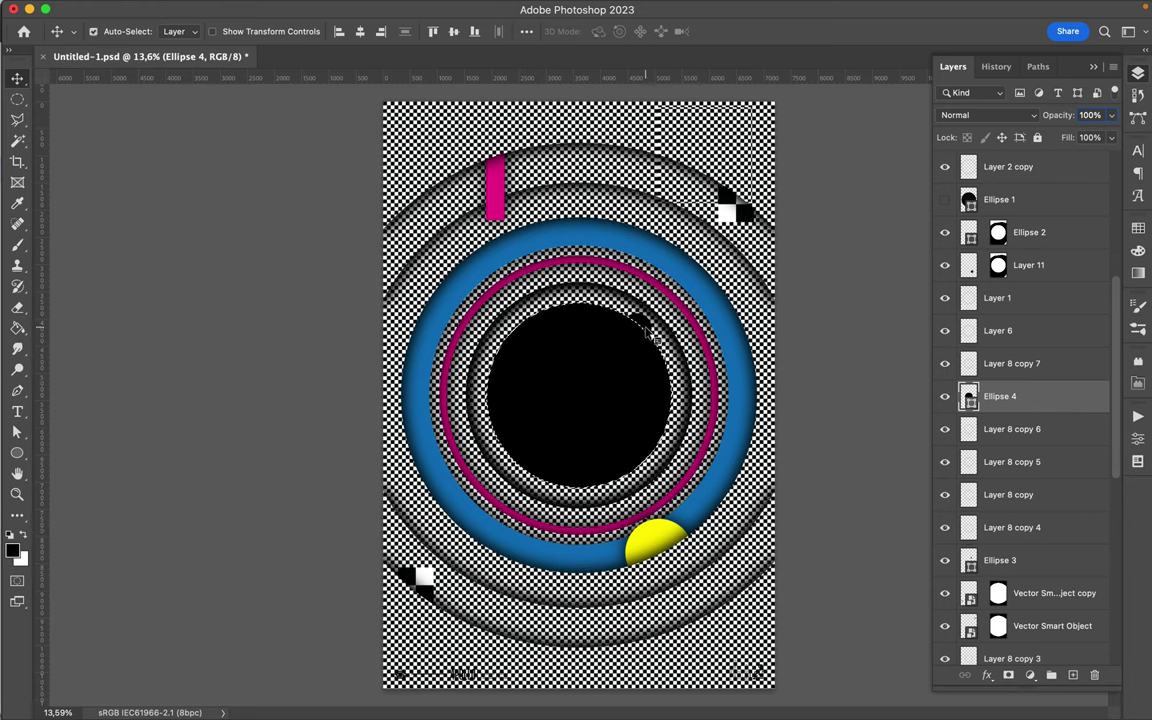
pyautogui.keyDown('super'); pyautogui.click(648, 330); pyautogui.keyUp('super')
pyautogui.click(1010, 675)
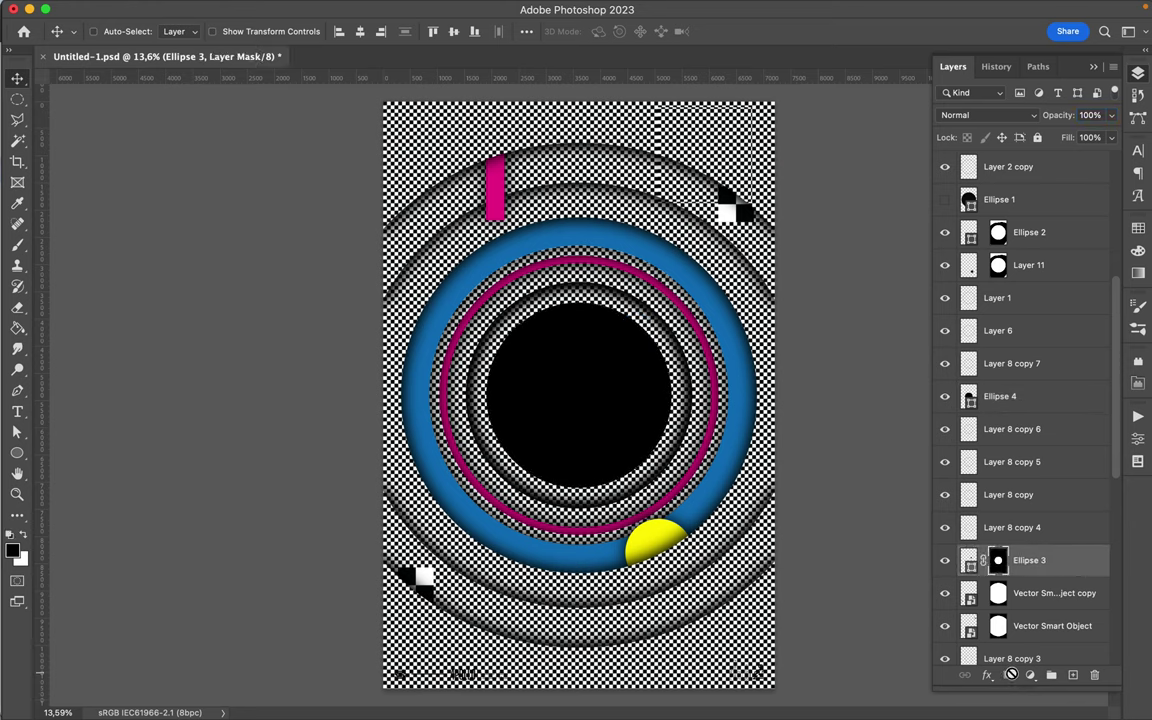
# Hide the big central disc, Ellipse 4, so the inner circle shows checkered.
pyautogui.press('m')
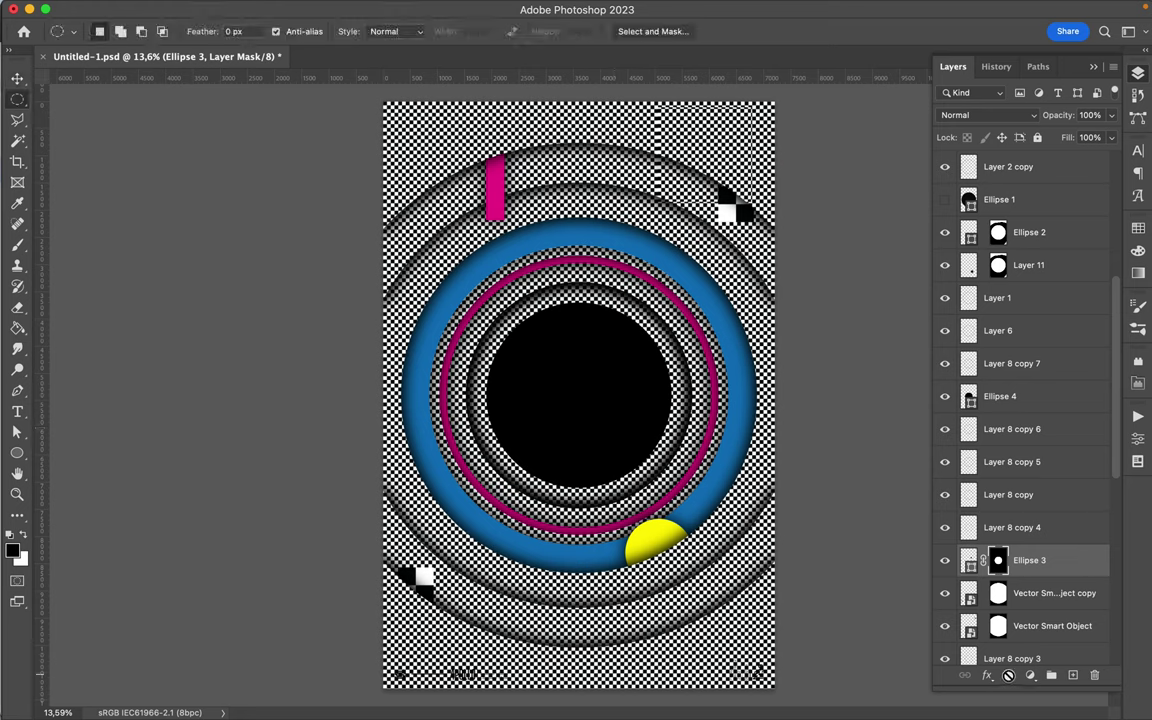
pyautogui.press('v')
pyautogui.keyDown('super'); pyautogui.click(622, 407); pyautogui.keyUp('super')
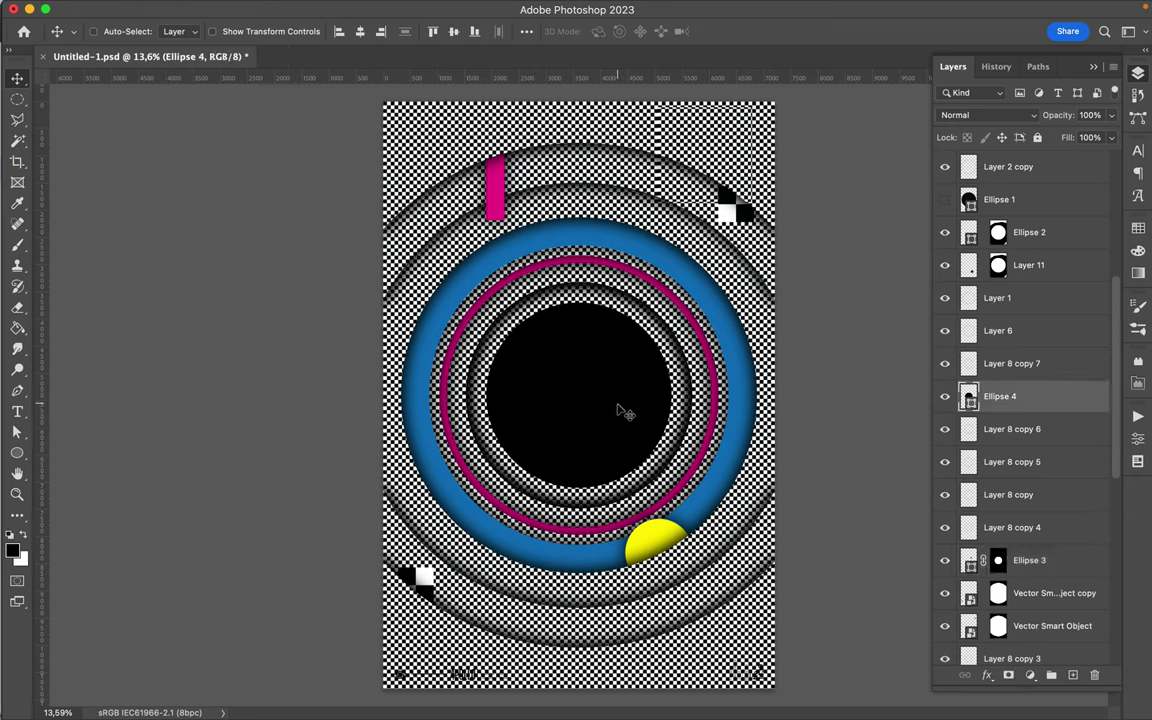
pyautogui.click(945, 396)
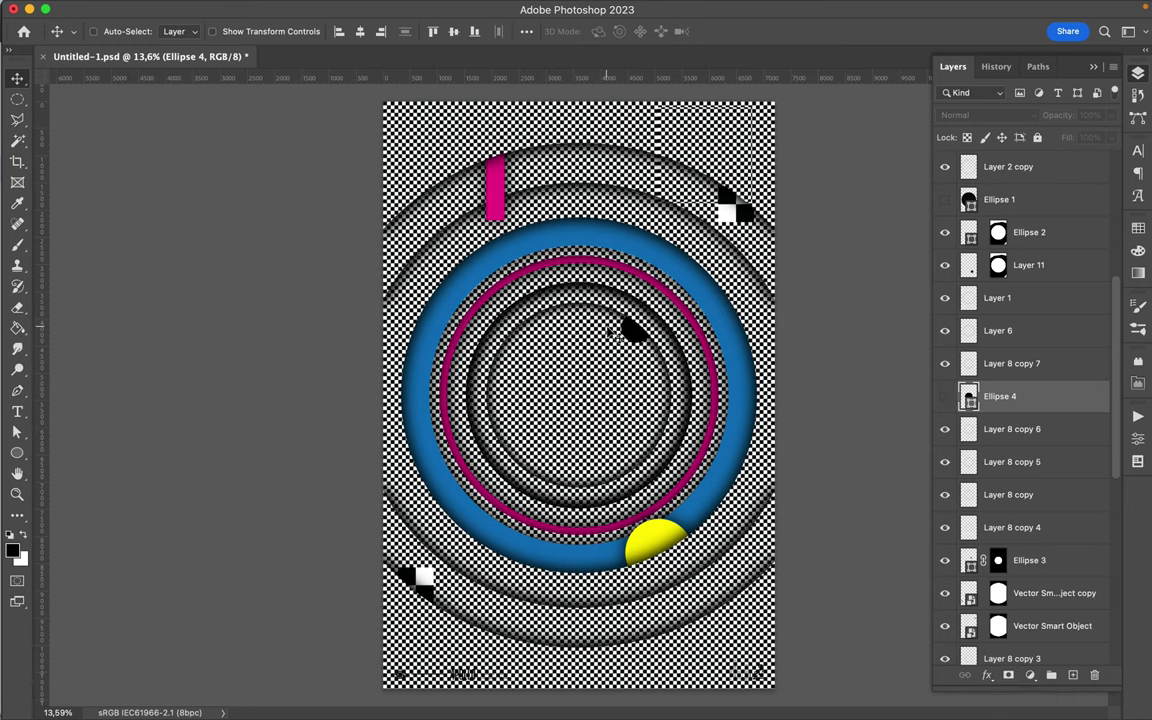
pyautogui.scroll(3, 553, 300)
pyautogui.click(612, 267)
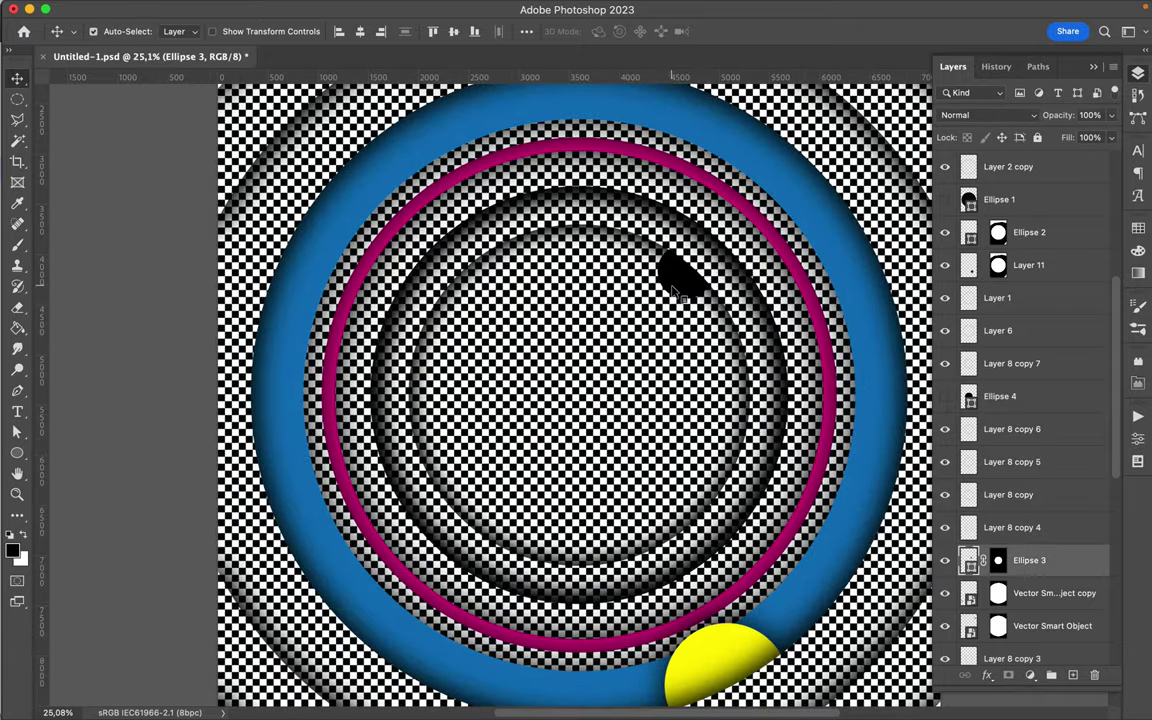
# Move the black dot further down-right inside the inner circle.
pyautogui.moveTo(612, 267); pyautogui.dragTo(666, 284)
pyautogui.moveTo(677, 286); pyautogui.dragTo(722, 355)
pyautogui.press('u')
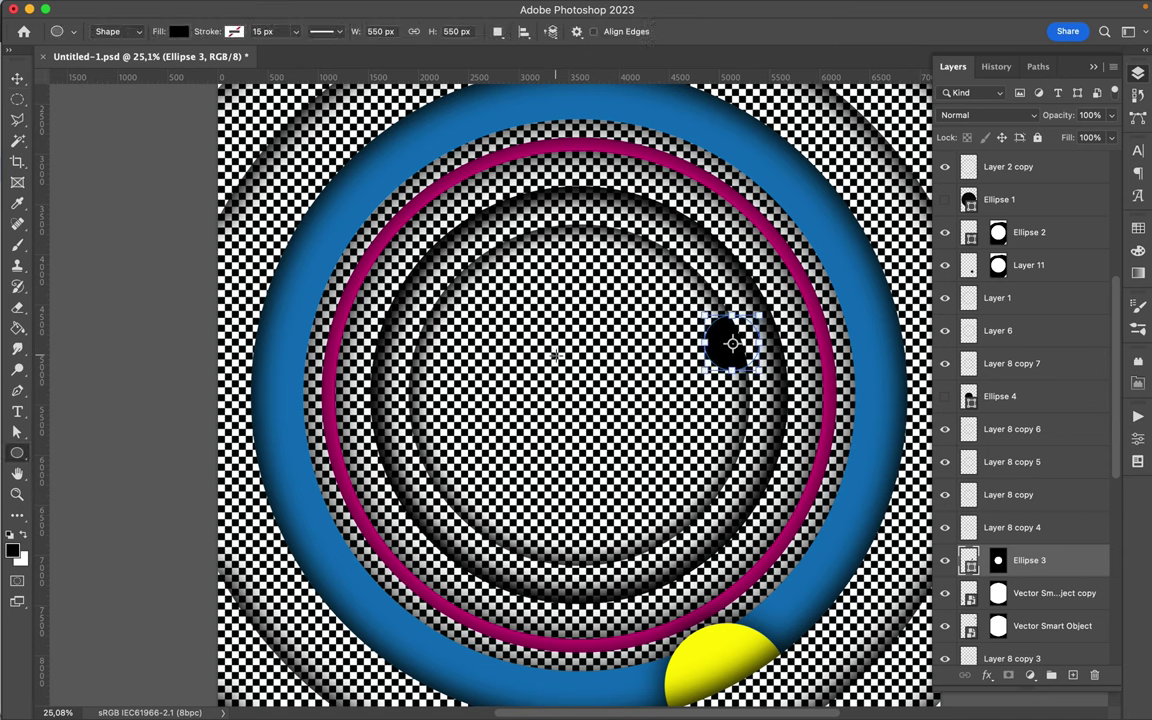
pyautogui.moveTo(392, 428); pyautogui.dragTo(566, 437)
pyautogui.hotkey('ctrl', 'z')
# Draw a yellow-filled bar, Rectangle 3, left of centre inside the inner circle.
pyautogui.press('shift')
pyautogui.hotkey('shift', 'u')
pyautogui.hotkey('shift', 'u')
pyautogui.hotkey('shift', 'u')
pyautogui.hotkey('shift', 'u')
pyautogui.hotkey('shift', 'u')
pyautogui.hotkey('shift', 'u')
pyautogui.hotkey('shift', 'u')
pyautogui.hotkey('shift', 'u')
pyautogui.hotkey('shift', 'u')
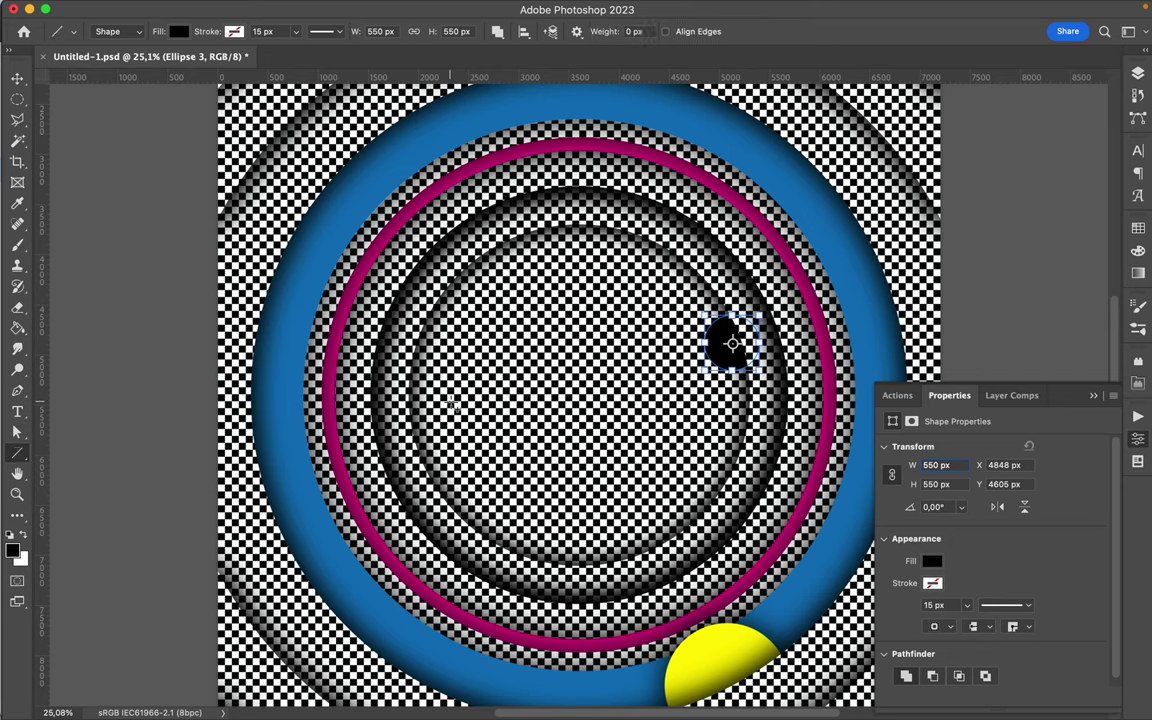
pyautogui.hotkey('shift', 'u')
pyautogui.hotkey('shift', 'u')
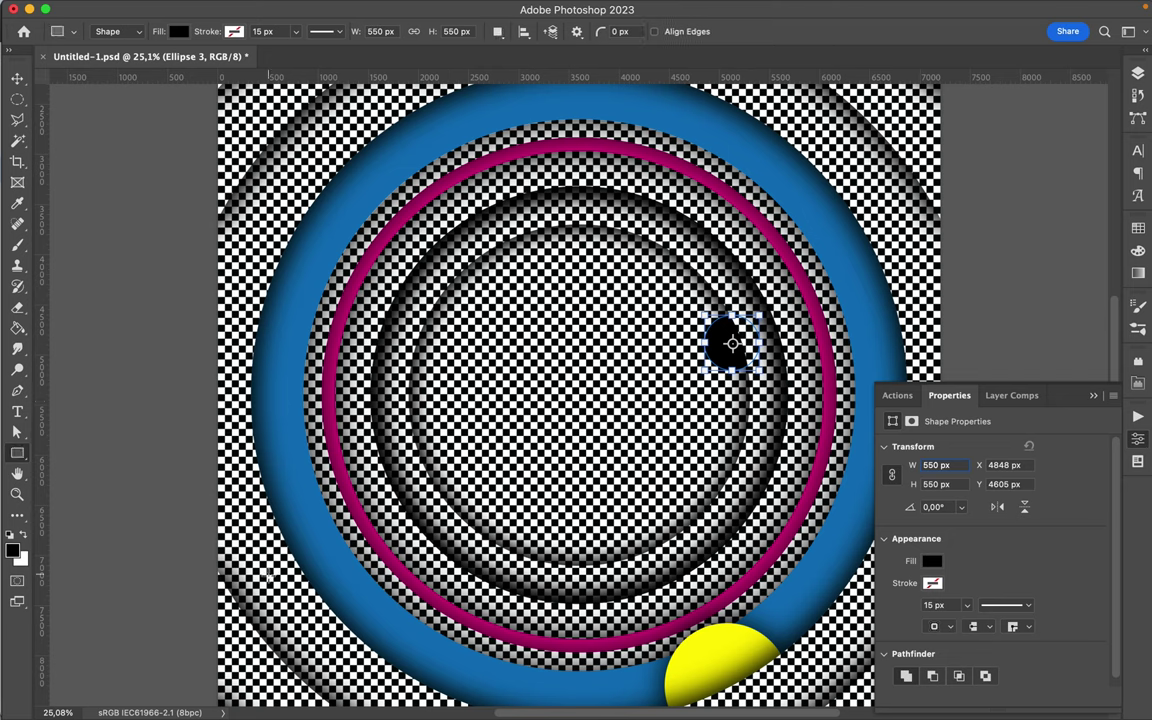
pyautogui.moveTo(388, 440); pyautogui.dragTo(570, 482)
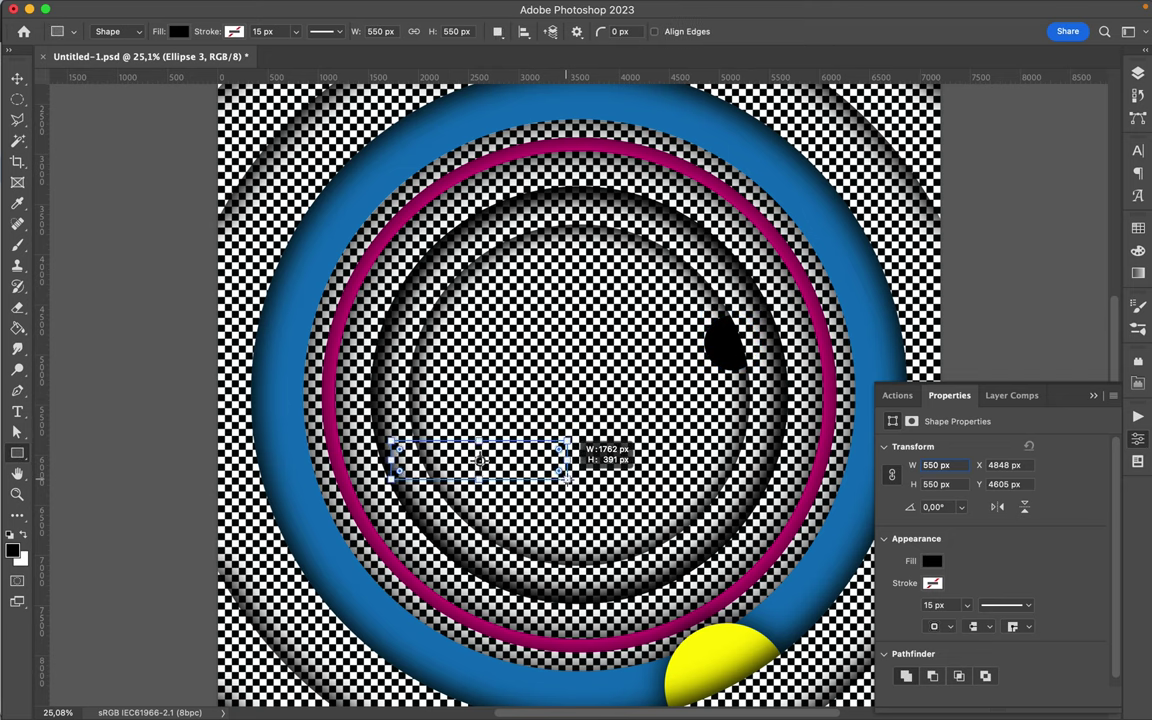
pyautogui.press('a')
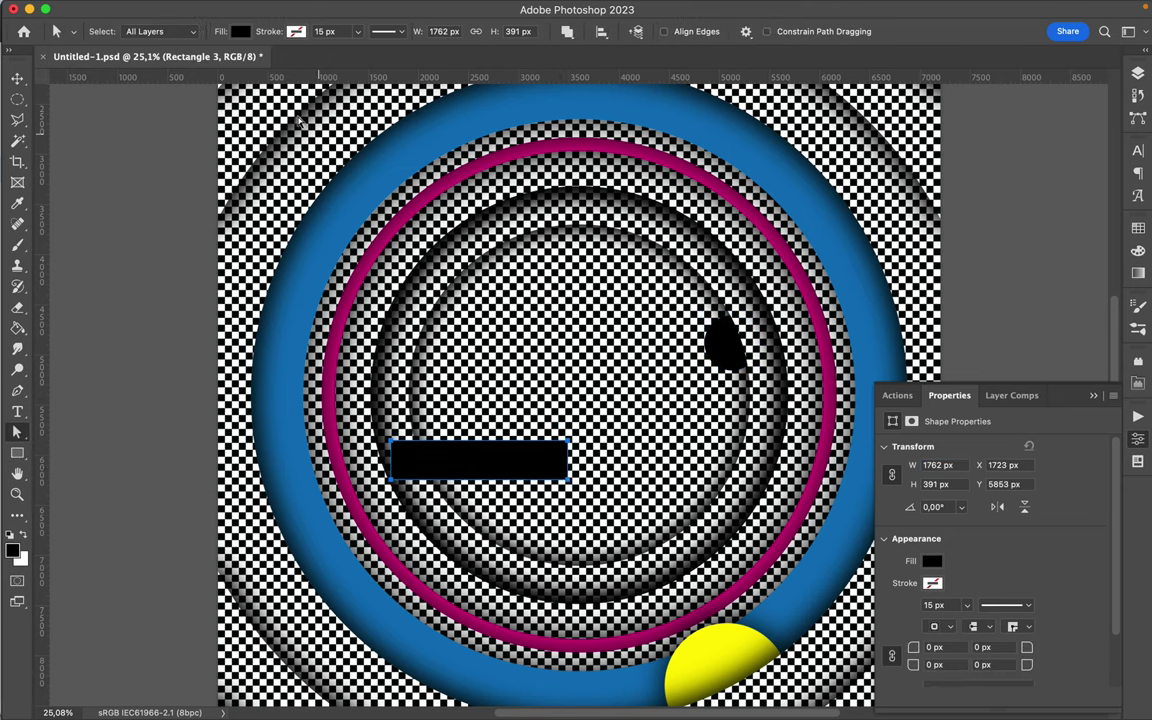
pyautogui.click(1138, 228)
pyautogui.click(995, 269)
pyautogui.press('v')
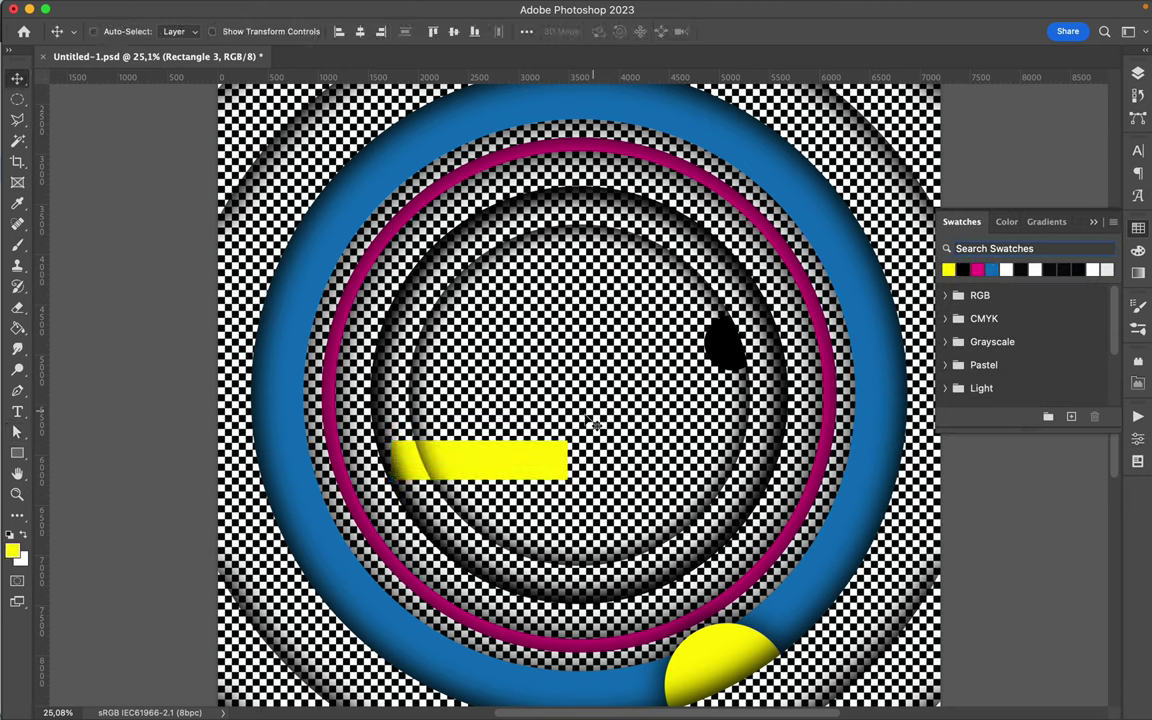
pyautogui.click(1138, 73)
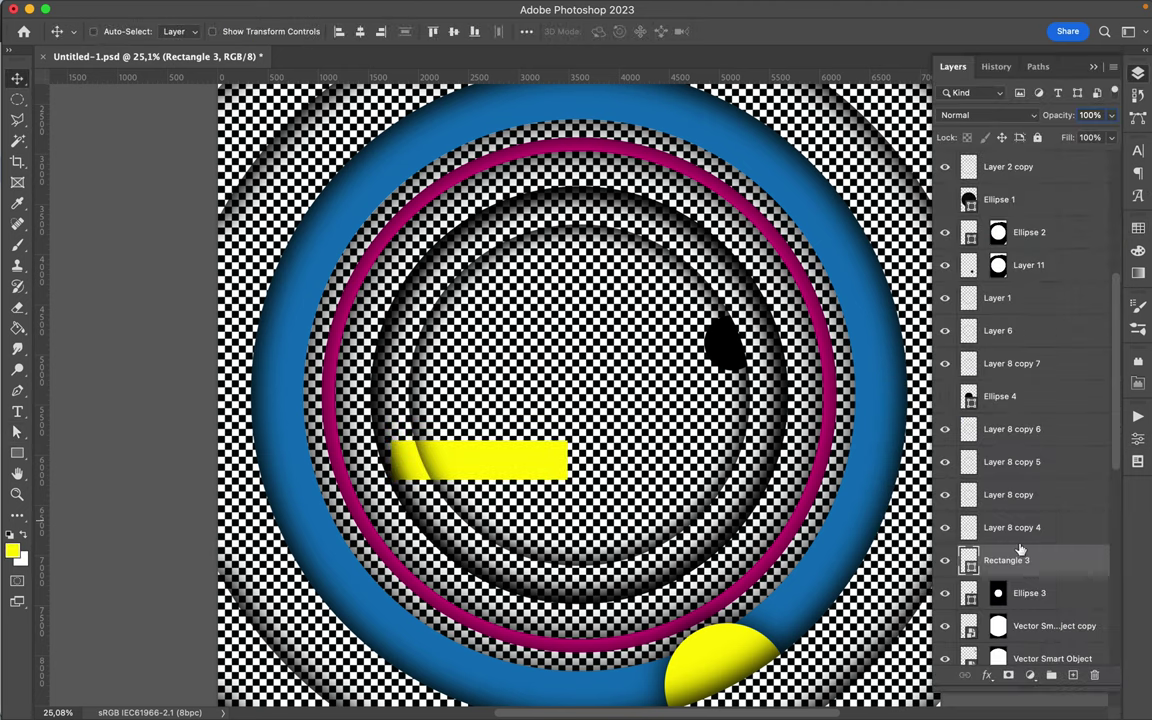
pyautogui.moveTo(1022, 592); pyautogui.dragTo(1020, 566)
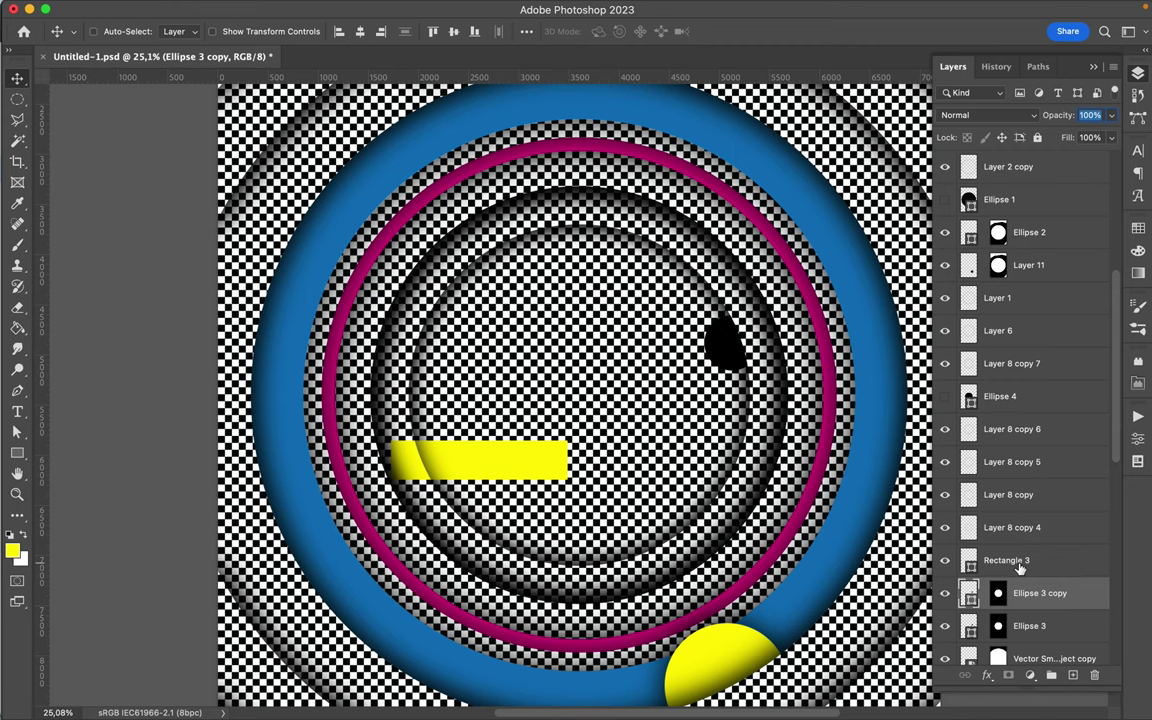
# Delete the stray Ellipse 3 copy, copy Ellipse 3's disc mask onto Rectangle 3, and save.
pyautogui.press('Delete')
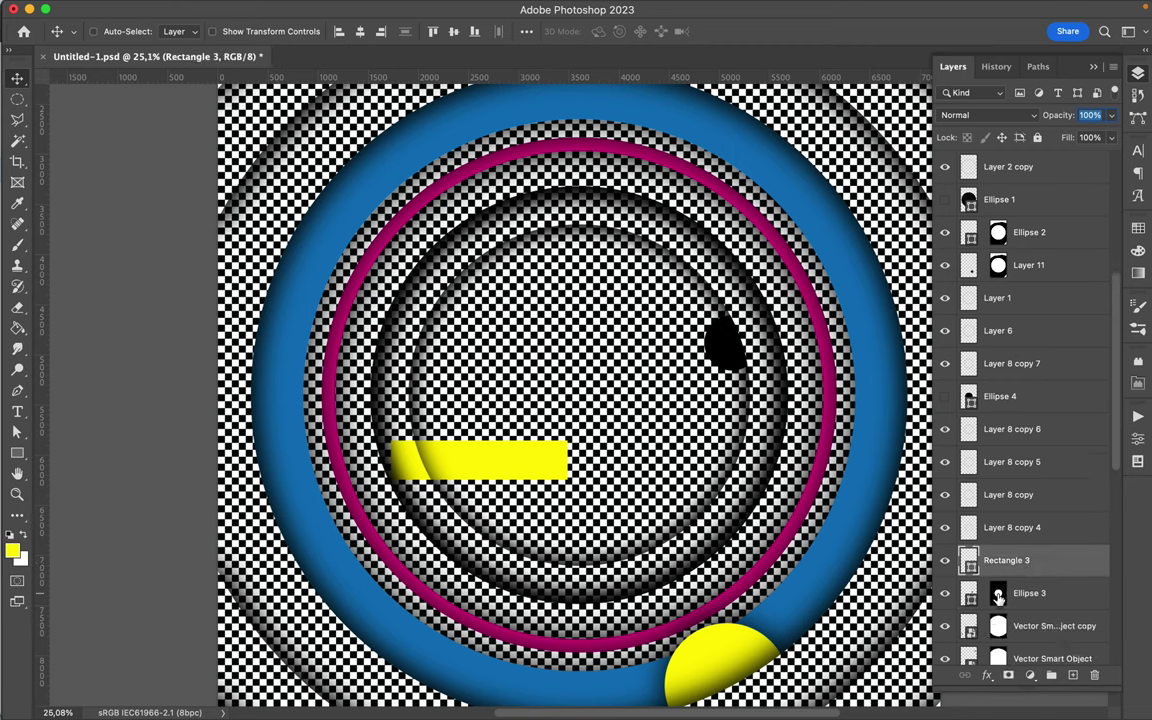
pyautogui.click(998, 595)
pyautogui.moveTo(998, 597); pyautogui.dragTo(1004, 567)
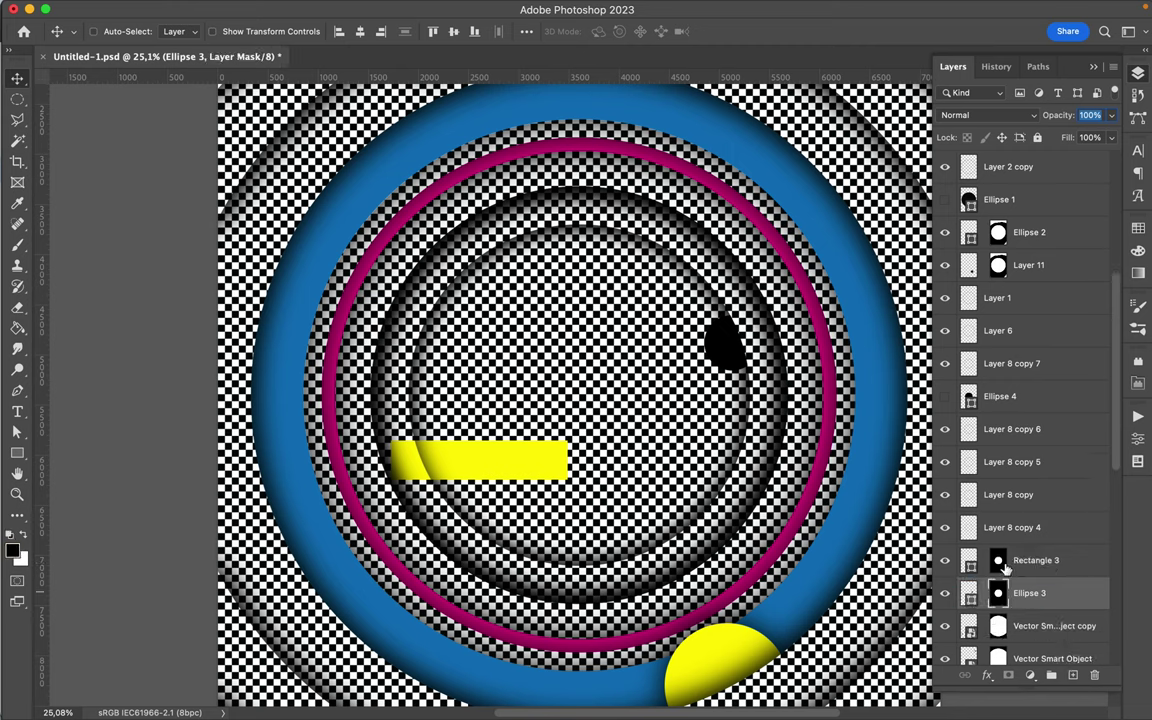
pyautogui.scroll(-5, 555, 457)
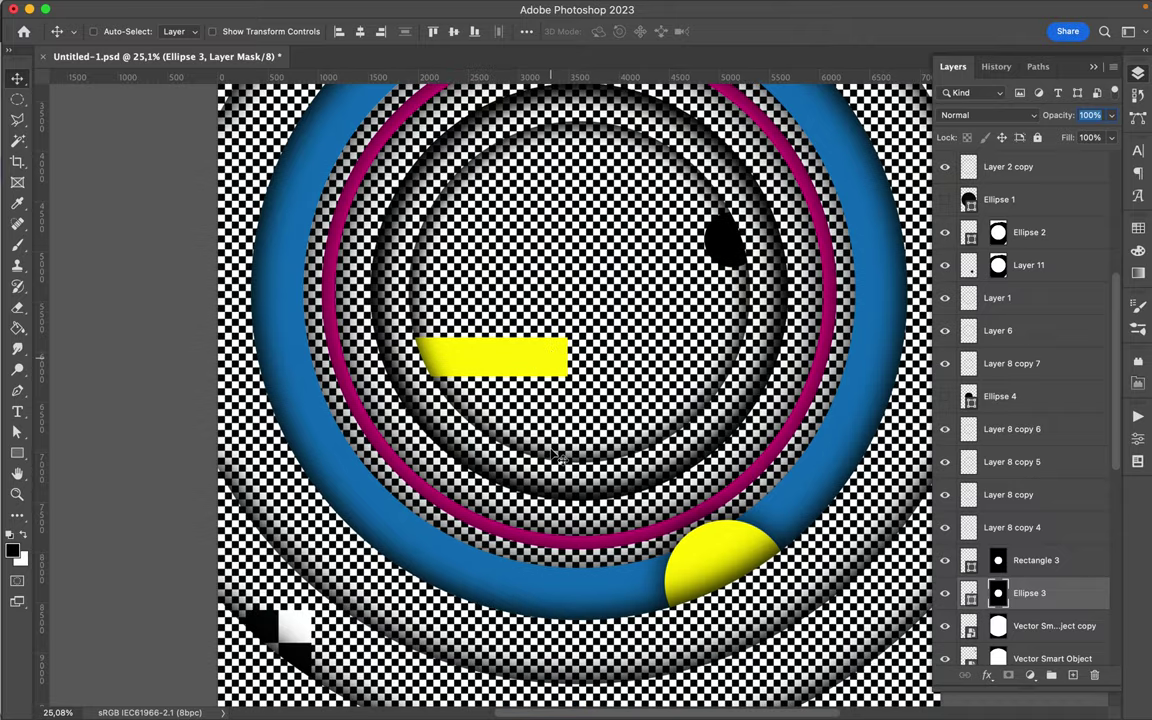
pyautogui.keyDown('alt'); pyautogui.scroll(-2, 555, 457); pyautogui.keyUp('alt')
pyautogui.keyDown('alt'); pyautogui.scroll(-6, 555, 457); pyautogui.keyUp('alt')
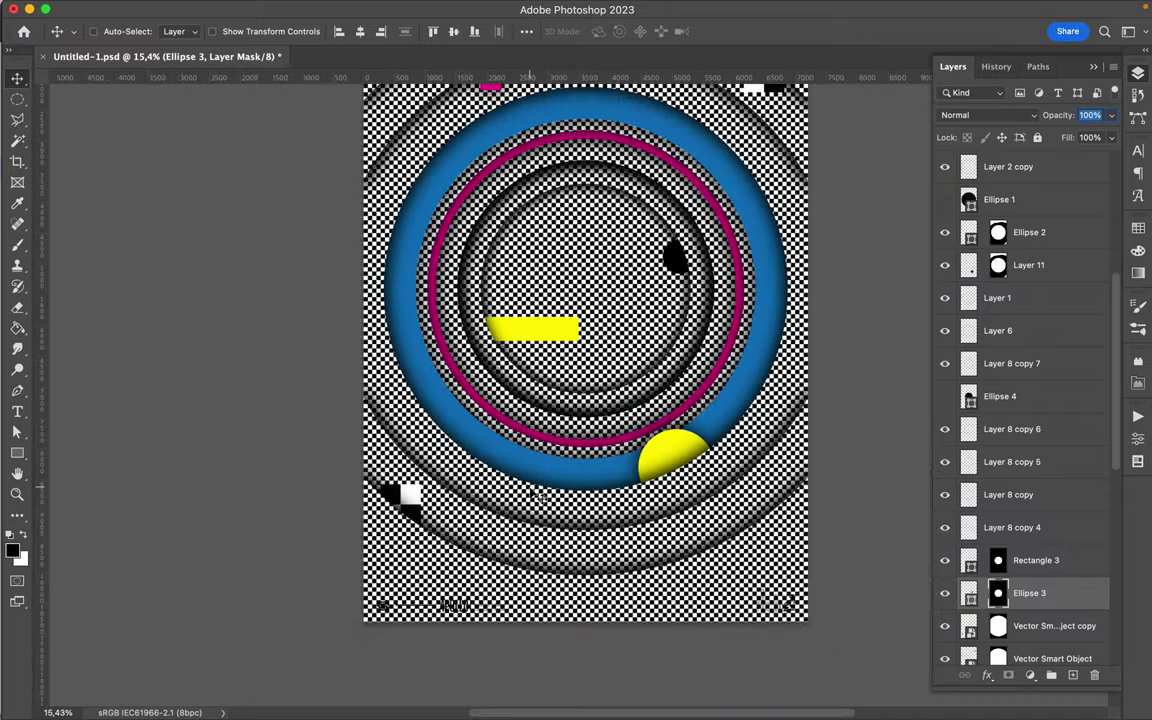
pyautogui.keyDown('alt'); pyautogui.scroll(-2, 533, 497); pyautogui.keyUp('alt')
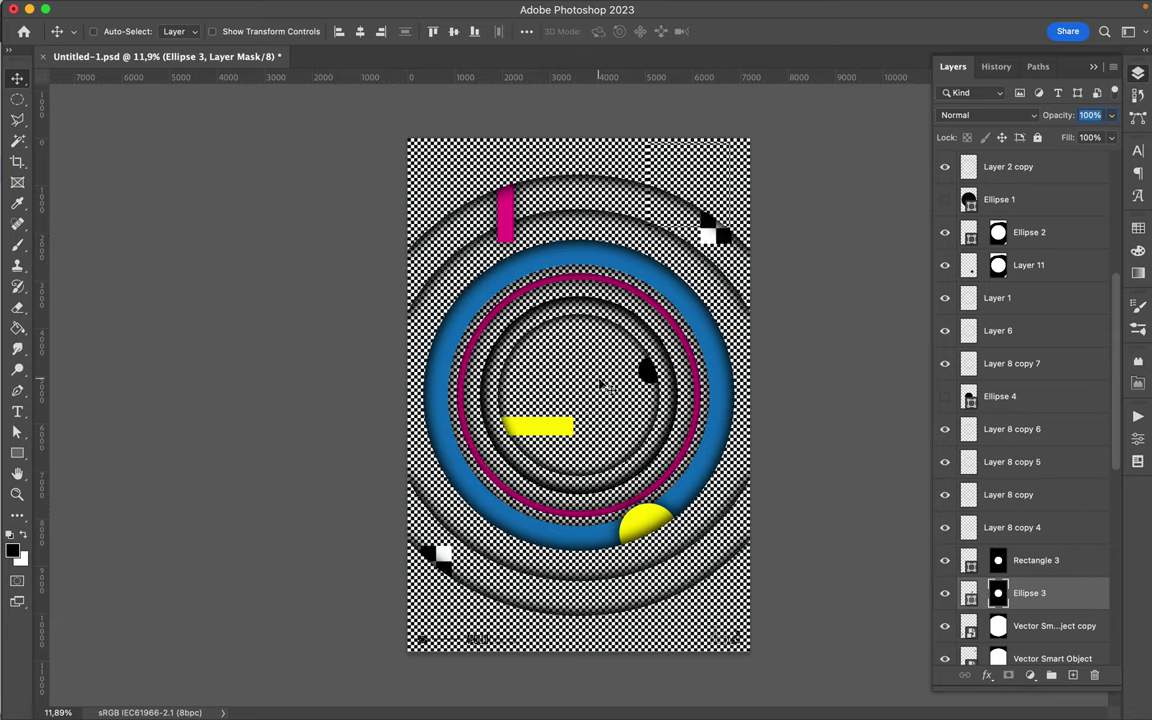
pyautogui.keyDown('alt'); pyautogui.scroll(6, 553, 342); pyautogui.keyUp('alt')
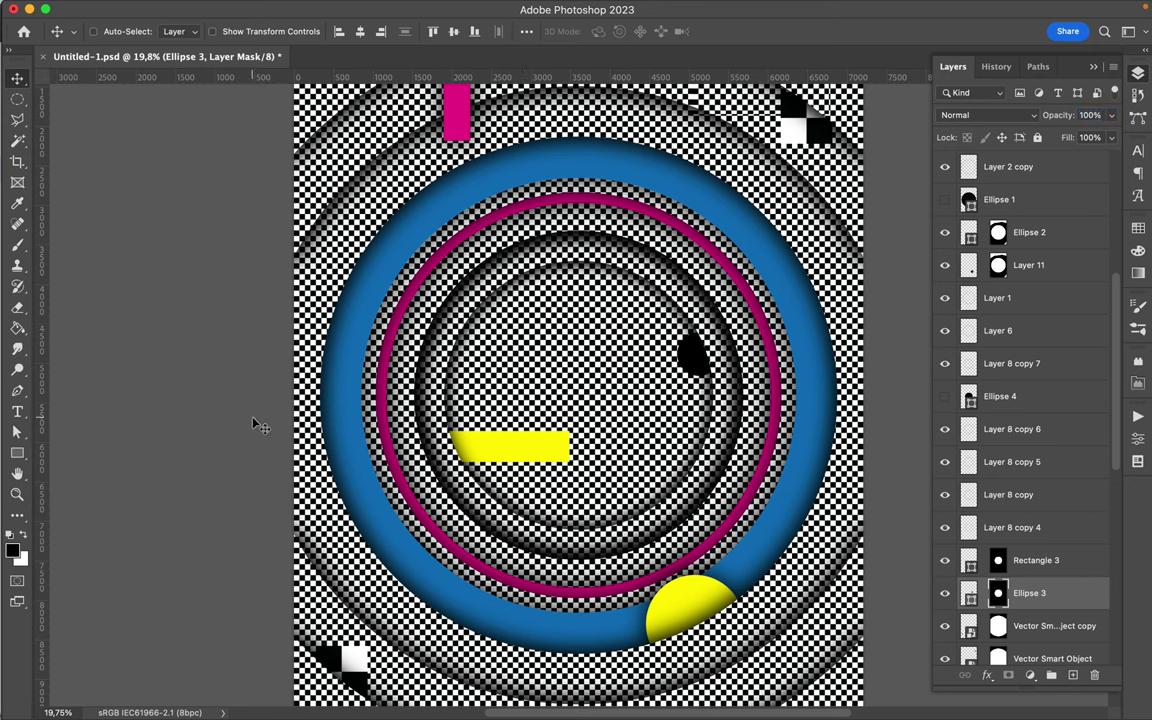
pyautogui.press('cmd+s')
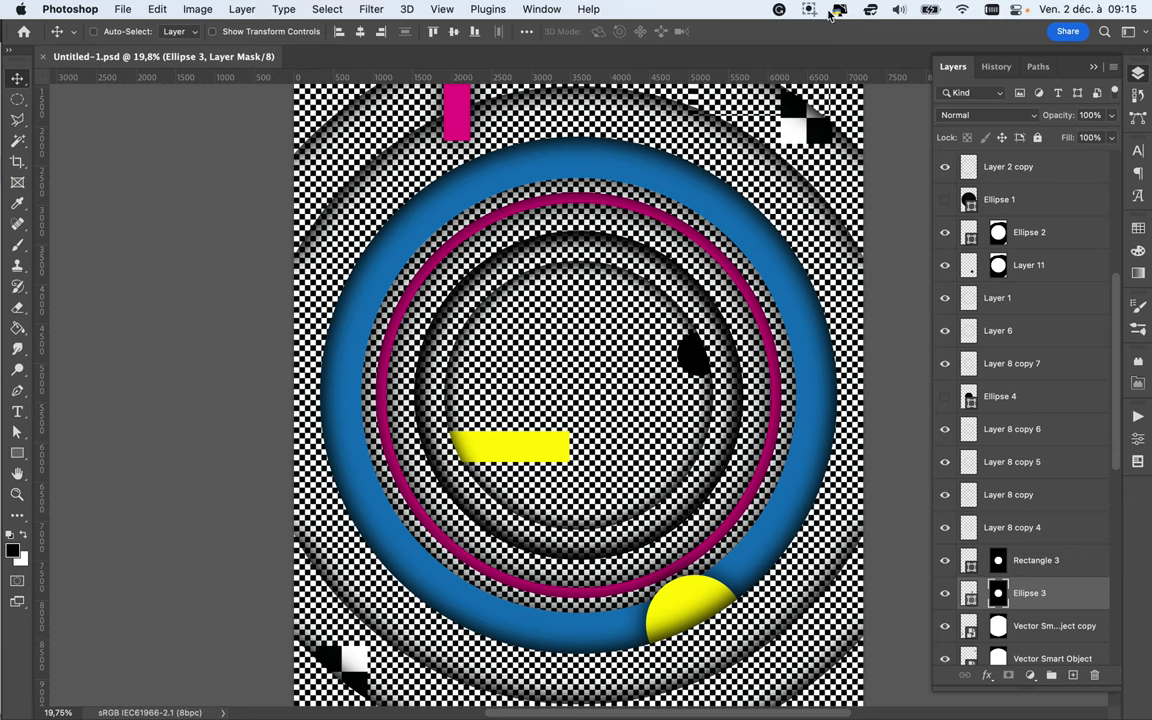
# Switch to full-screen mode on black, hide the rulers, and zoom the poster to fit.
pyautogui.click(811, 11)
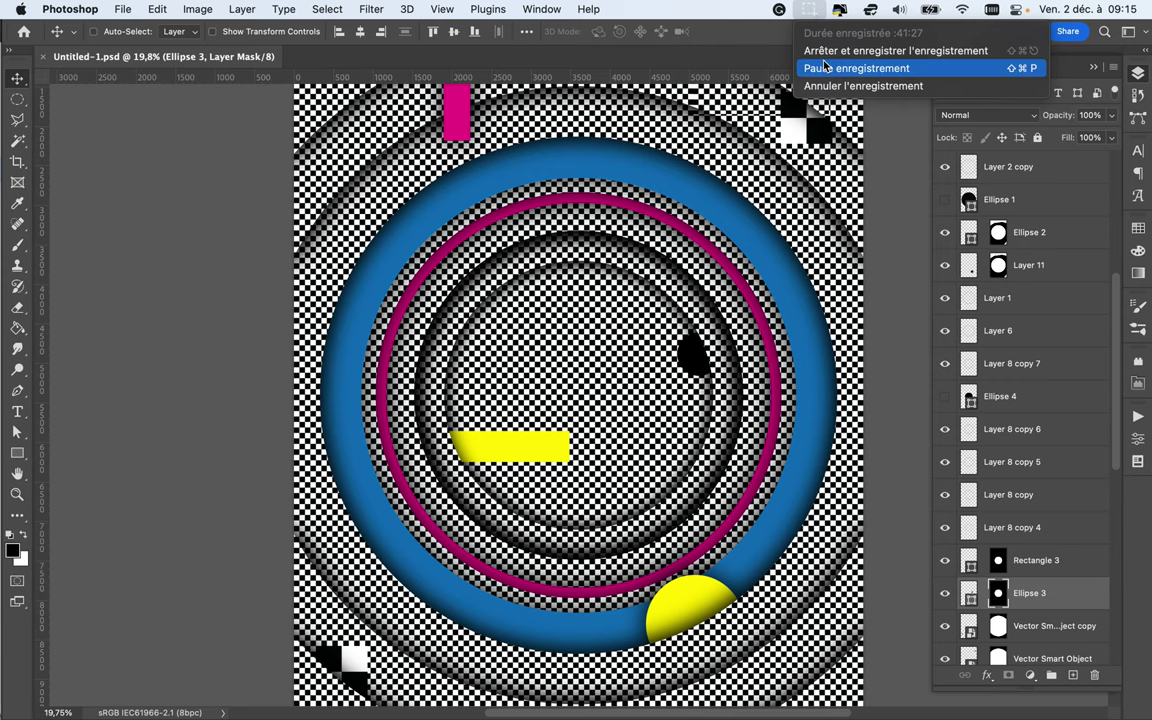
pyautogui.click(822, 51)
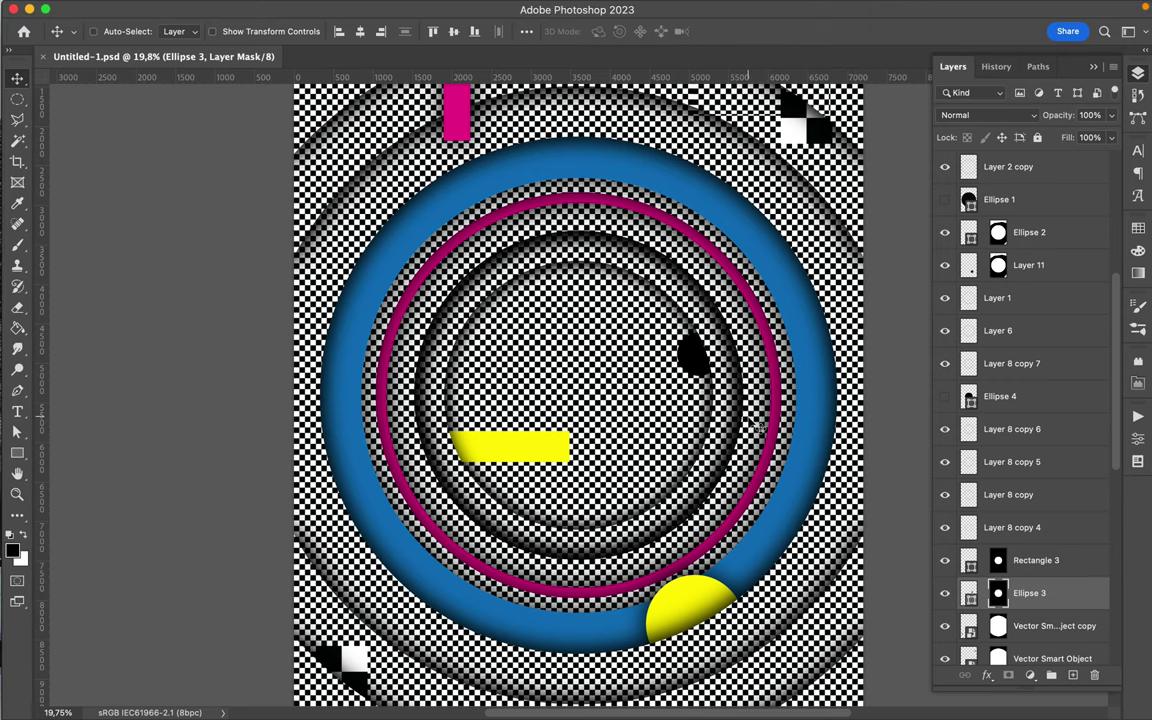
pyautogui.press('f')
pyautogui.press('f')
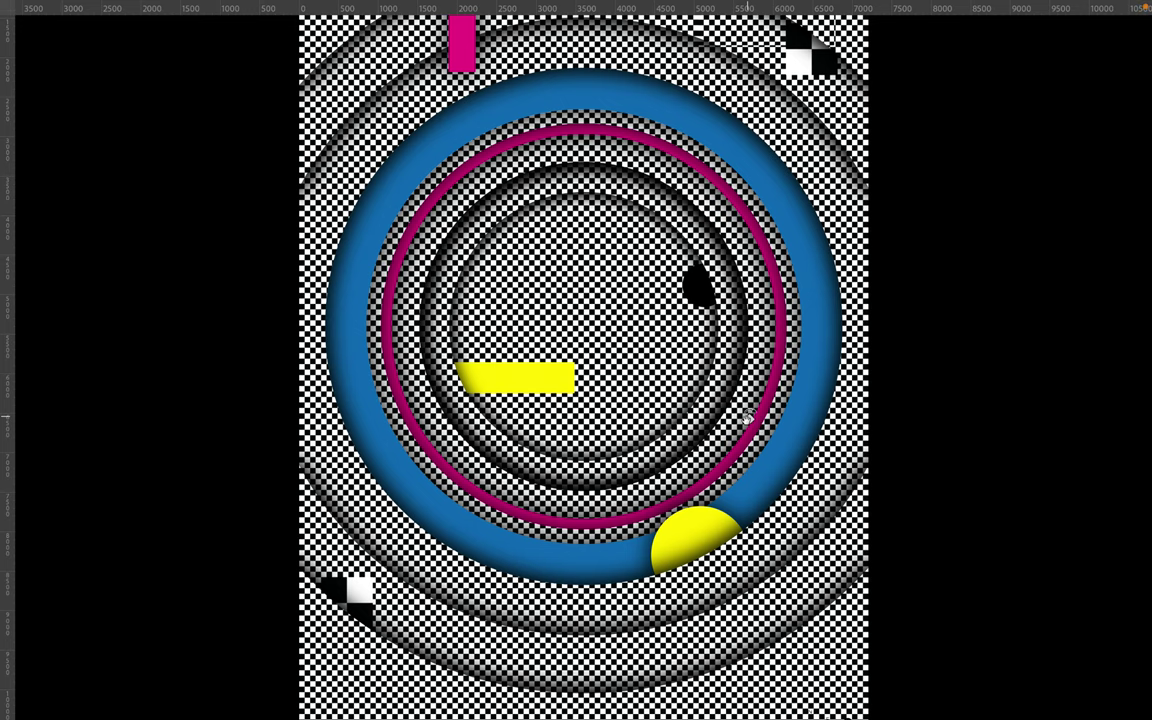
pyautogui.press('super+r')
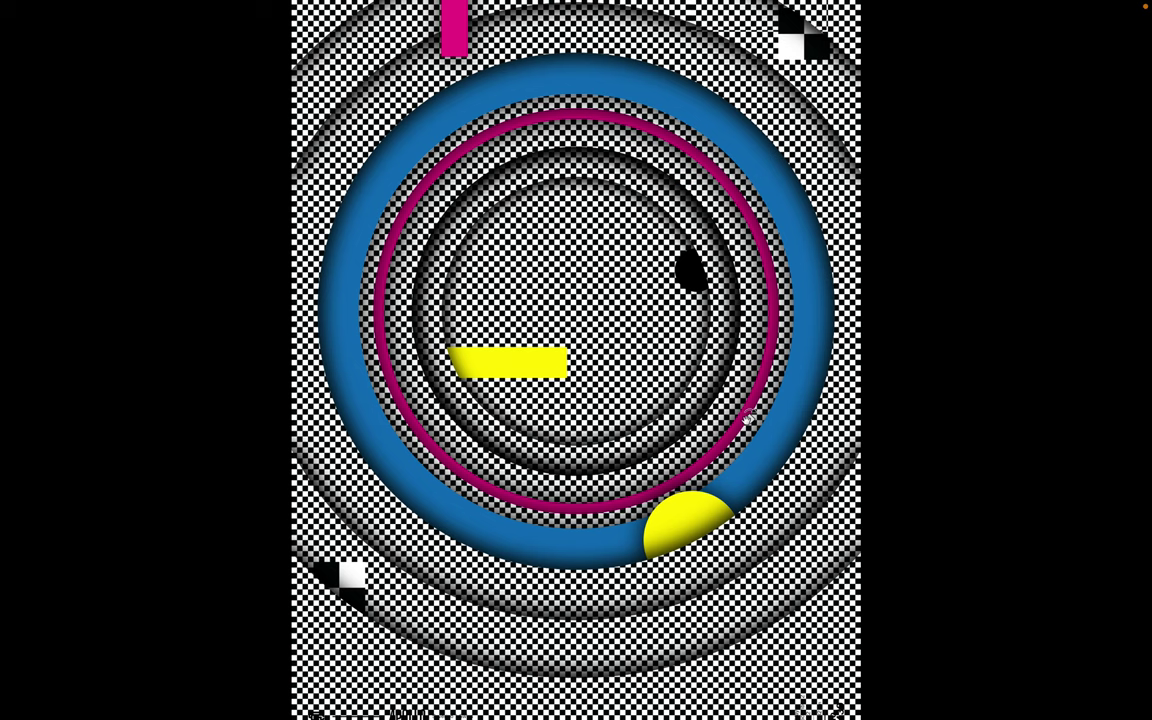
pyautogui.hotkey('ctrl', '-')
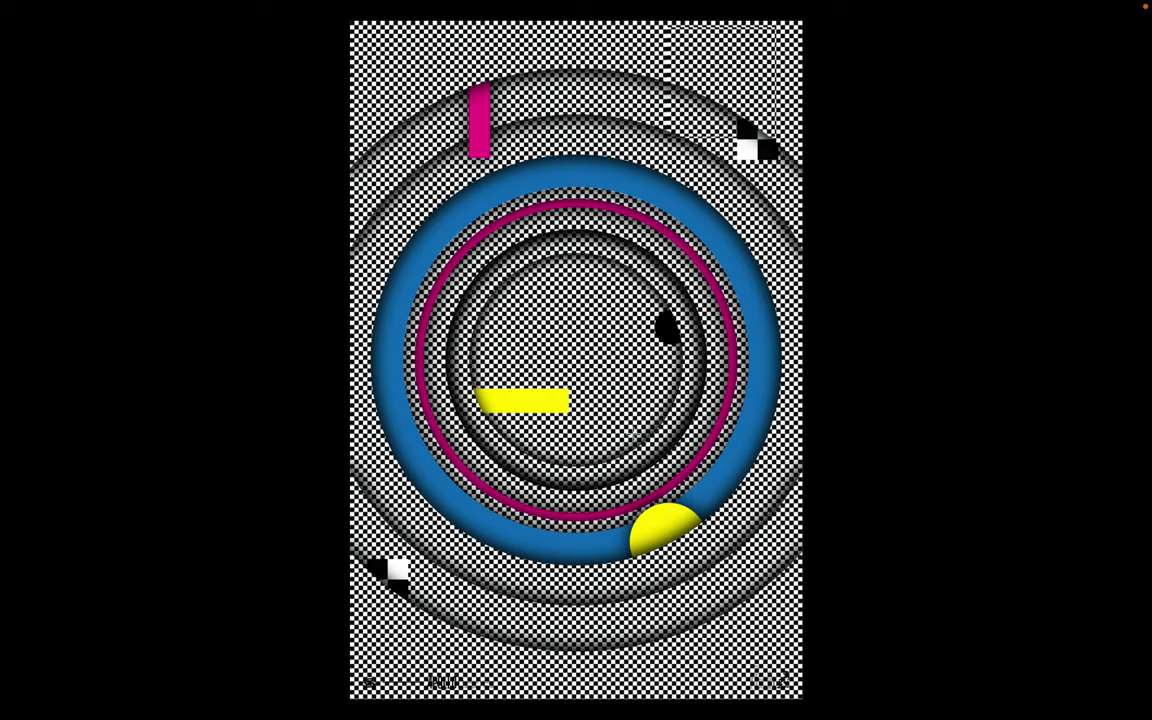
# Return to Standard Screen Mode and zoom the poster in to about 20.5%.
pyautogui.press('f')
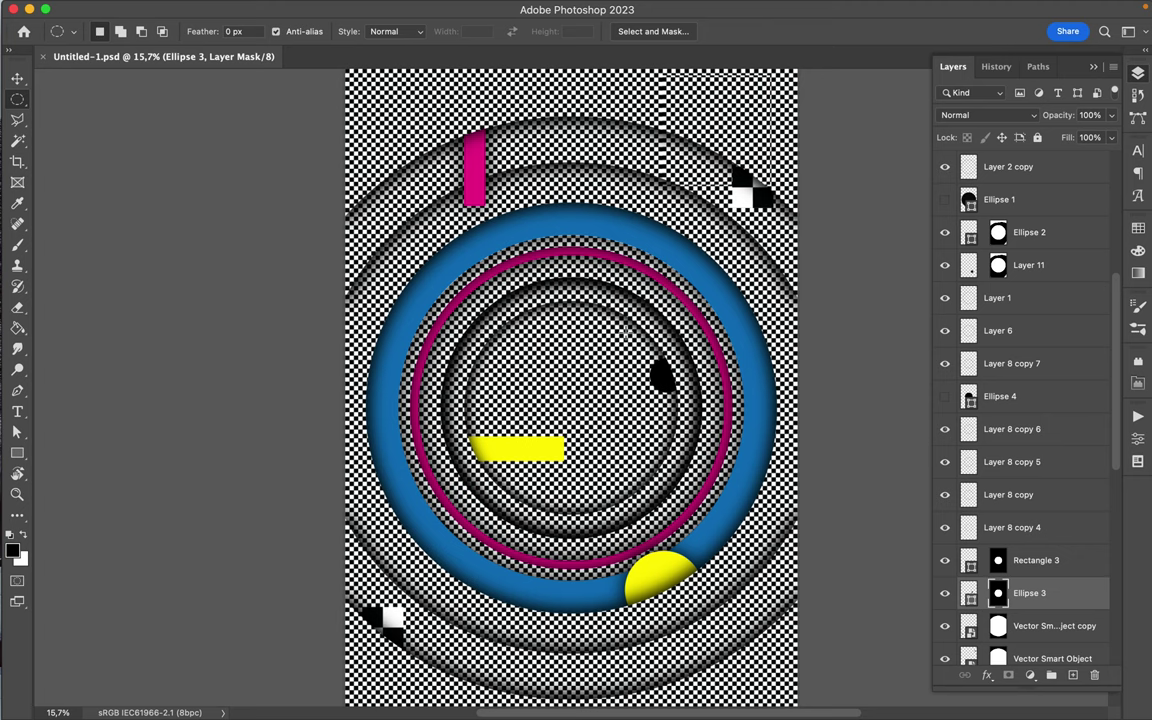
pyautogui.scroll(2, 572, 391)
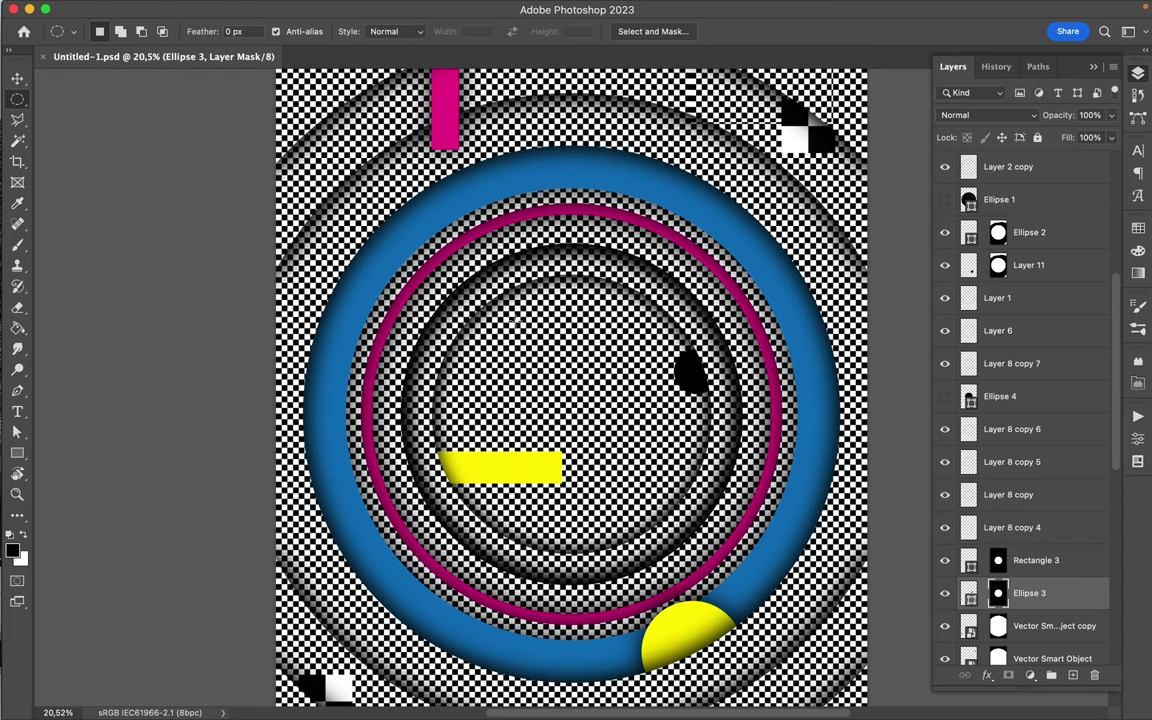
pyautogui.press('v')
pyautogui.press('m')
pyautogui.click(17, 452)
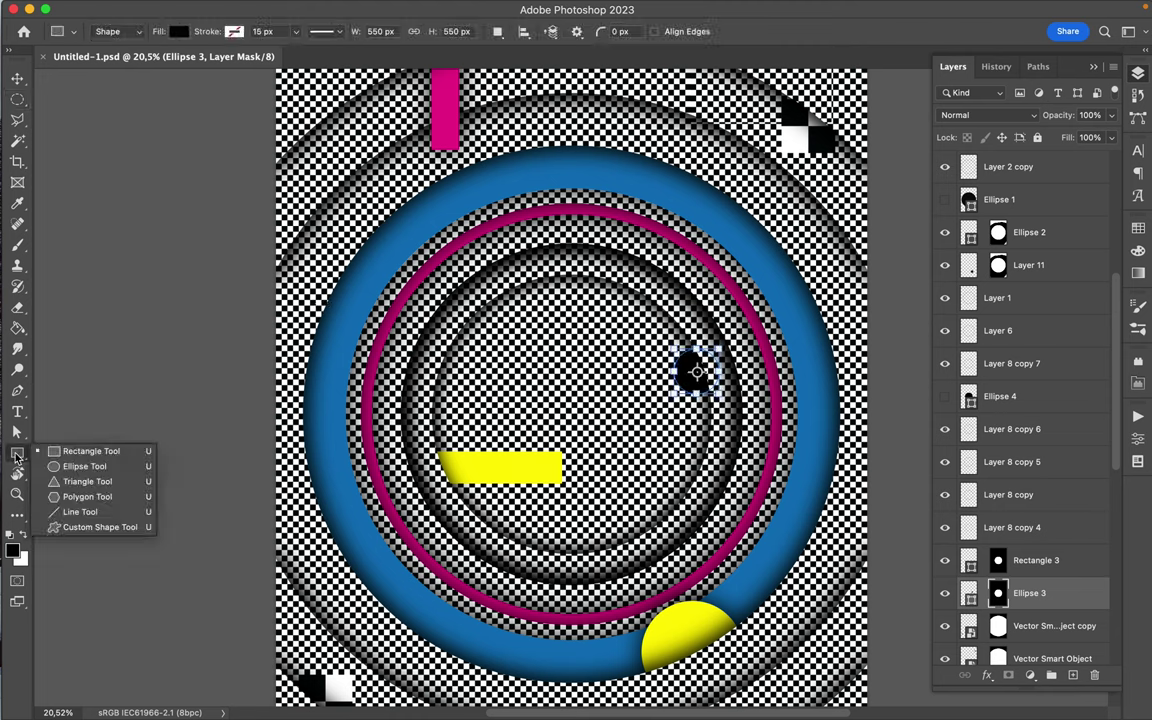
# Draw a large Ellipse over the poster centre and fill it white from Recently Used Colors.
pyautogui.click(80, 467)
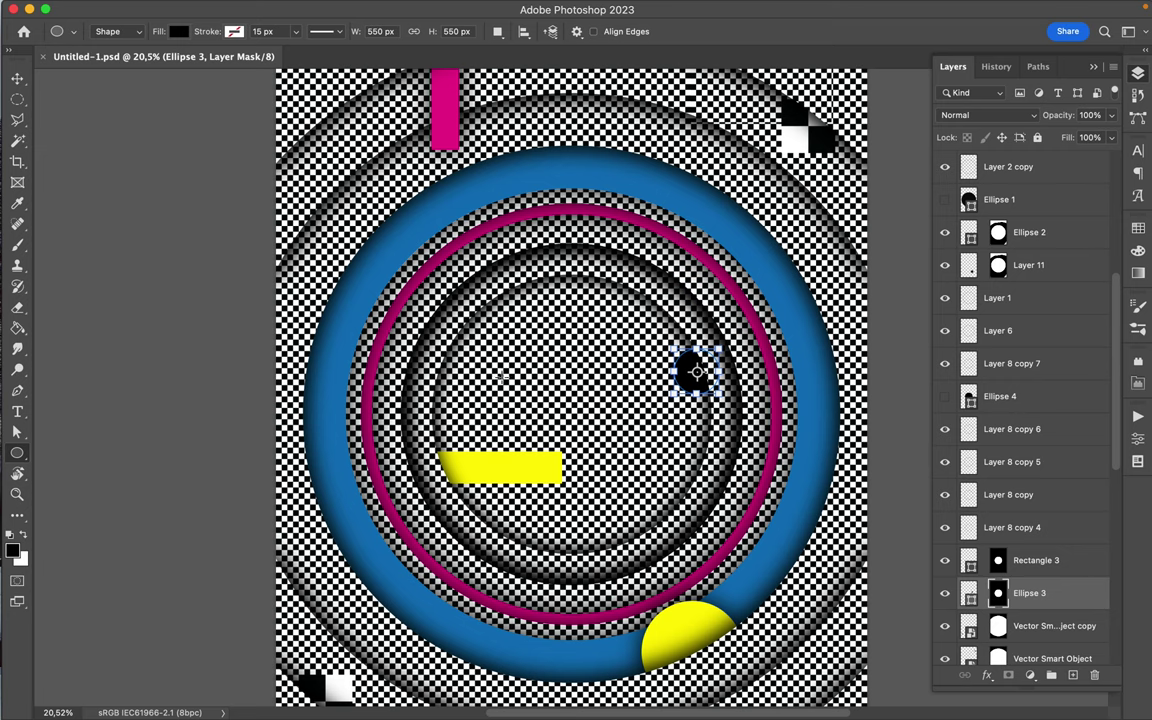
pyautogui.moveTo(502, 364)
pyautogui.mouseDown()
pyautogui.moveTo(600, 392)
pyautogui.moveTo(600, 420)
pyautogui.mouseUp()
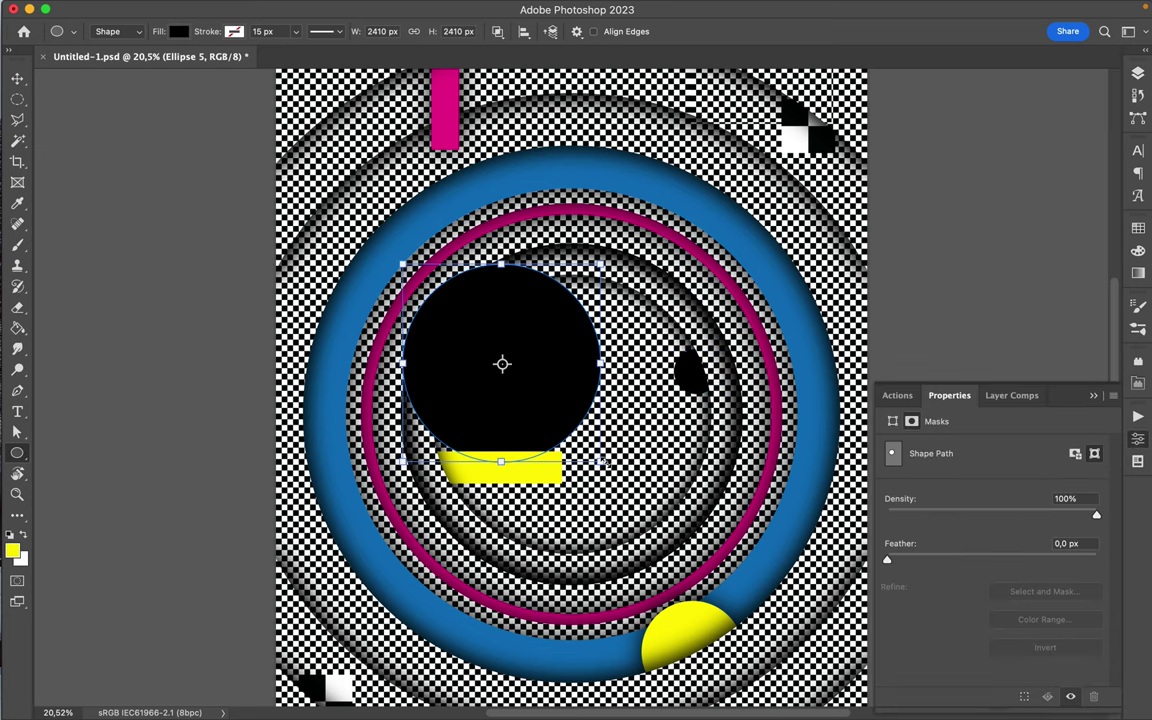
pyautogui.press('a')
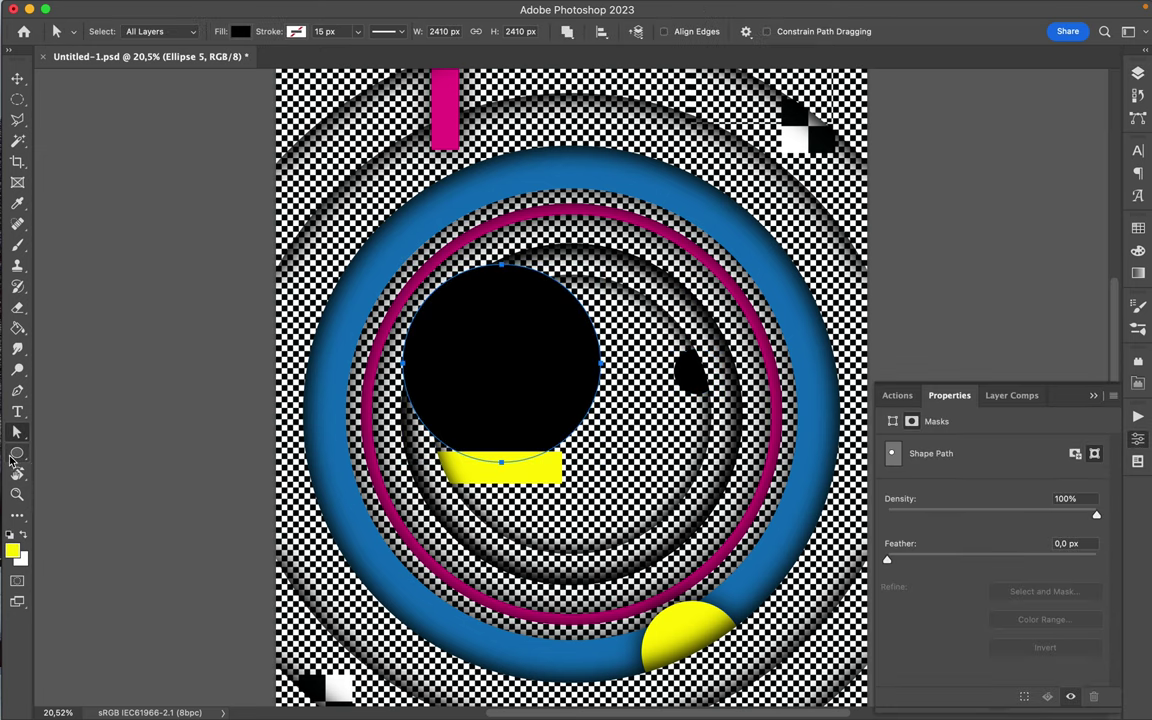
pyautogui.click(12, 537)
pyautogui.click(228, 31)
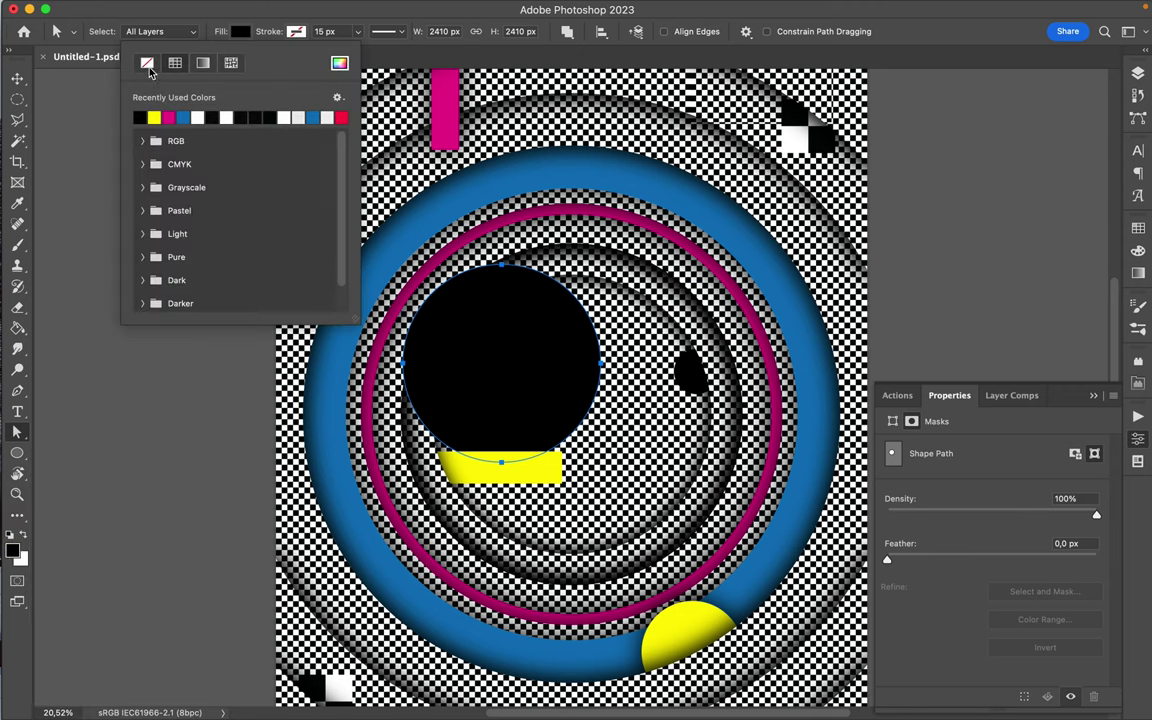
pyautogui.click(197, 117)
# Move the white circle to the centre of the inner rings and show the Layers panel.
pyautogui.press('v')
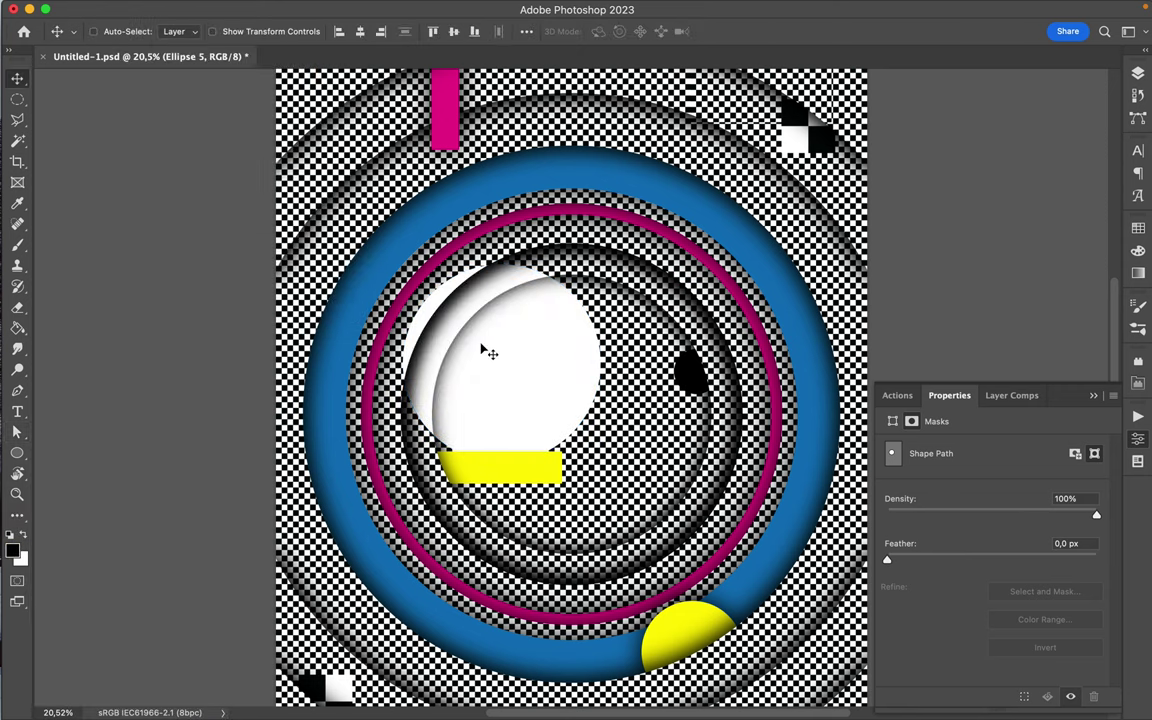
pyautogui.moveTo(510, 355); pyautogui.dragTo(572, 398)
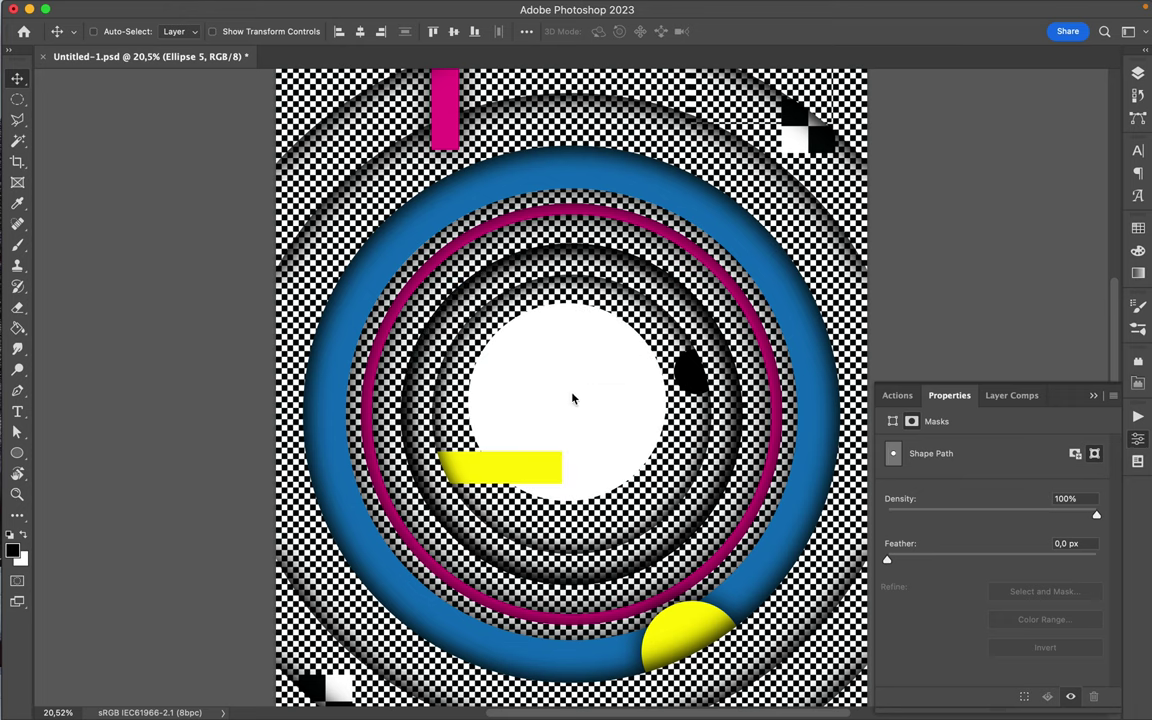
pyautogui.press('m')
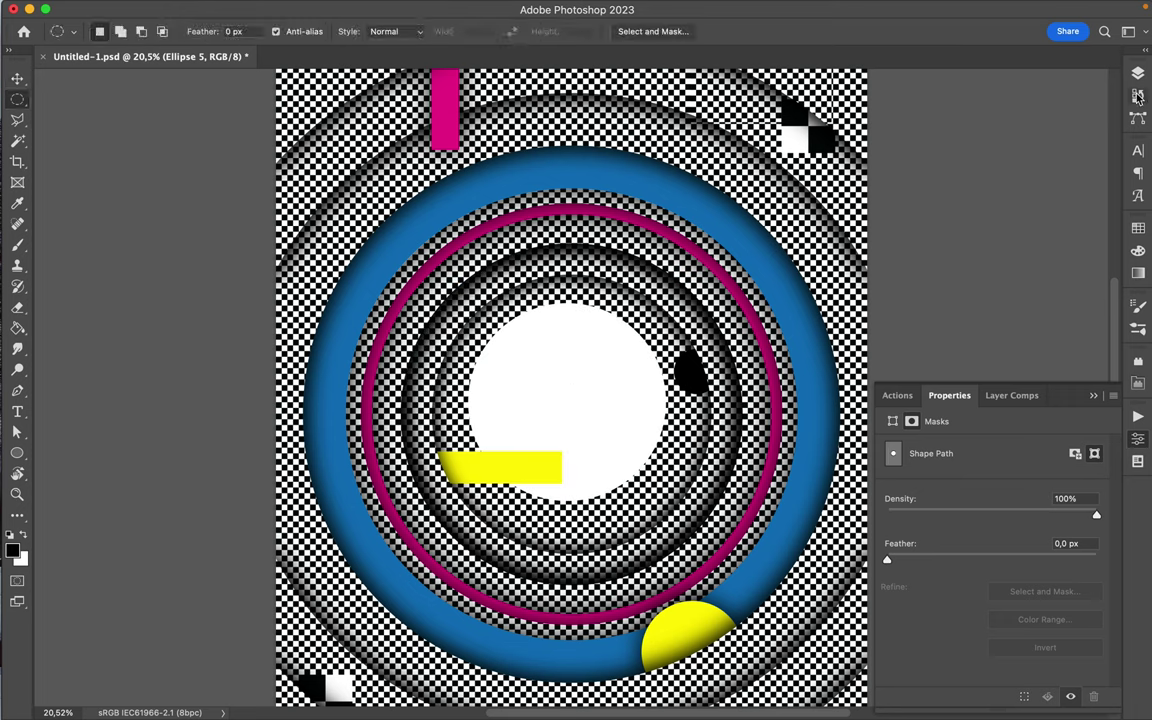
pyautogui.press('F7')
pyautogui.rightClick(1024, 594)
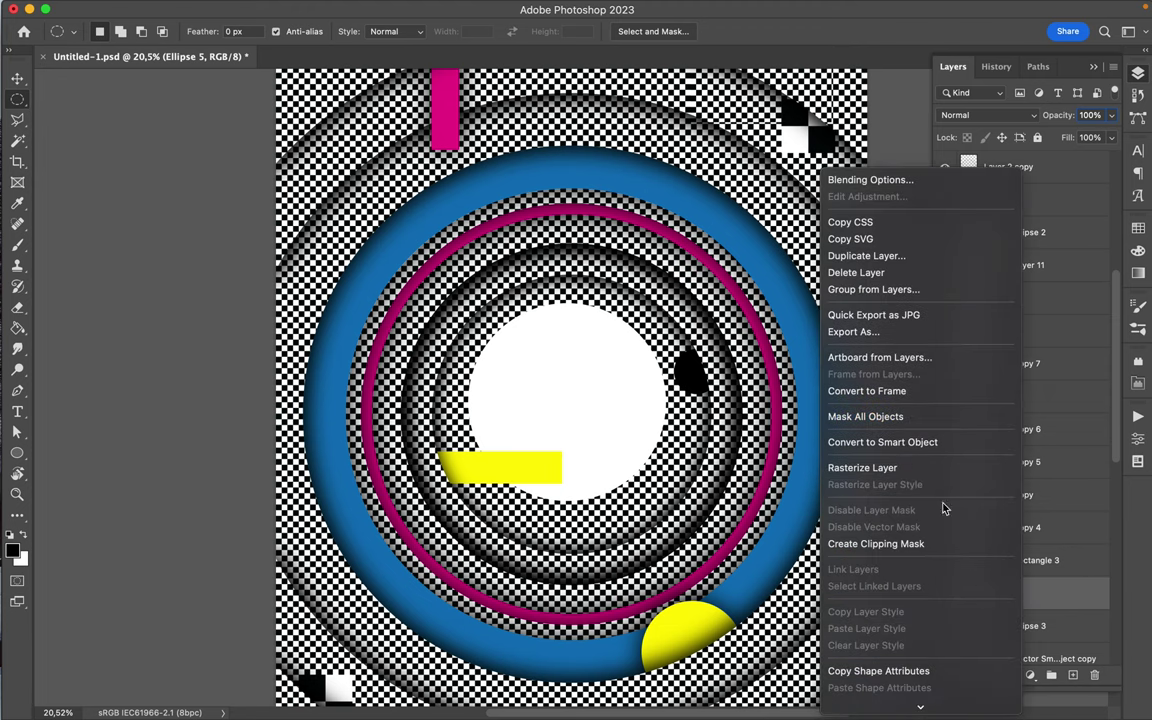
# Rasterize Ellipse 5 and delete an overlapping oval area to leave a crescent.
pyautogui.click(920, 473)
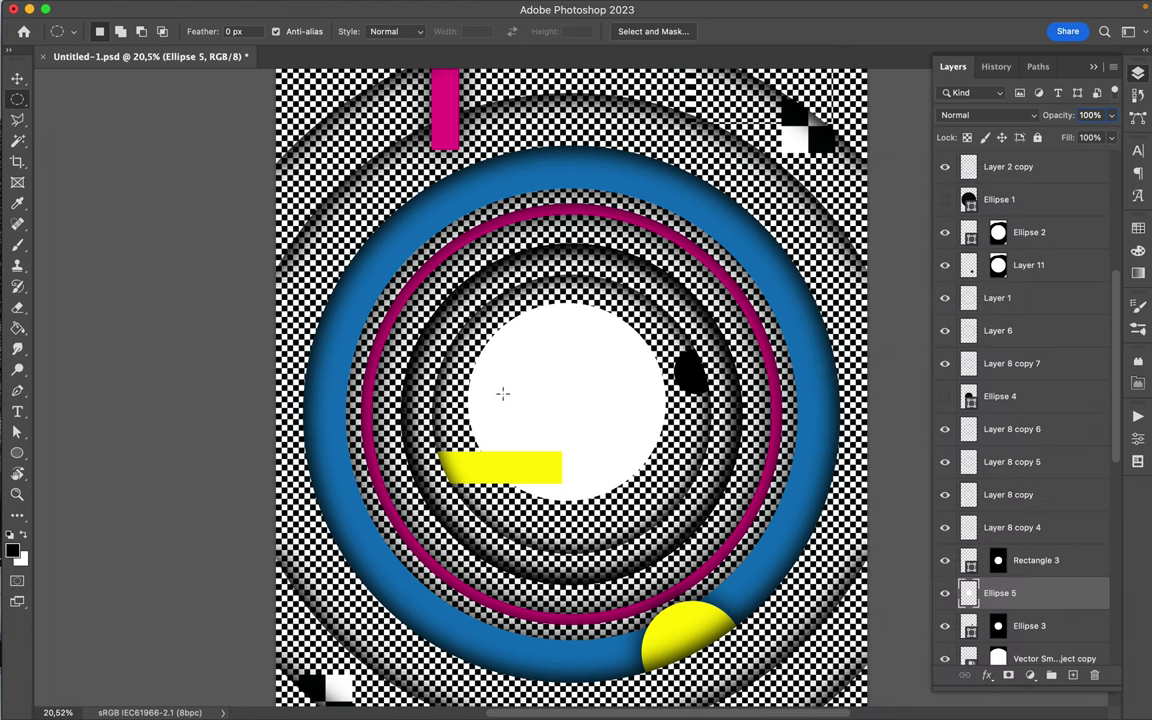
pyautogui.moveTo(548, 373); pyautogui.dragTo(759, 582)
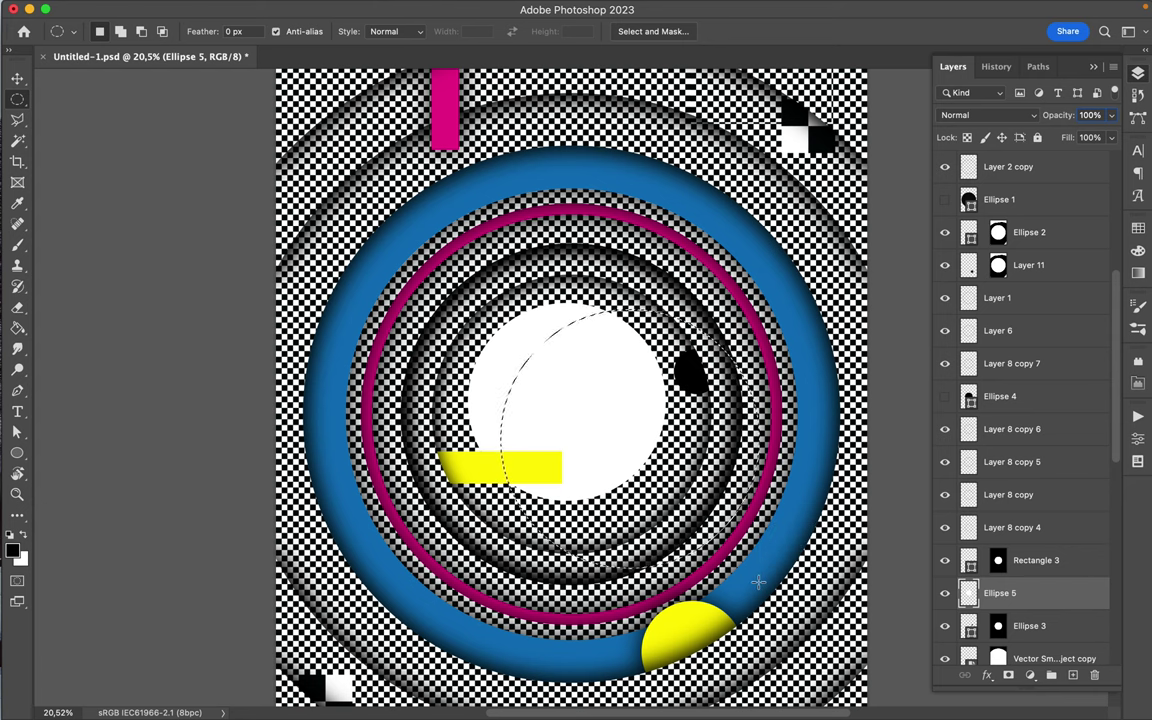
pyautogui.press('Delete')
# Shift the crescent left and scale it to about 136% with Free Transform.
pyautogui.press('v')
pyautogui.moveTo(516, 365); pyautogui.dragTo(472, 355)
pyautogui.hotkey('ctrl', 't')
pyautogui.moveTo(545, 357); pyautogui.dragTo(595, 358)
pyautogui.moveTo(458, 356); pyautogui.dragTo(499, 382)
pyautogui.press('Return')
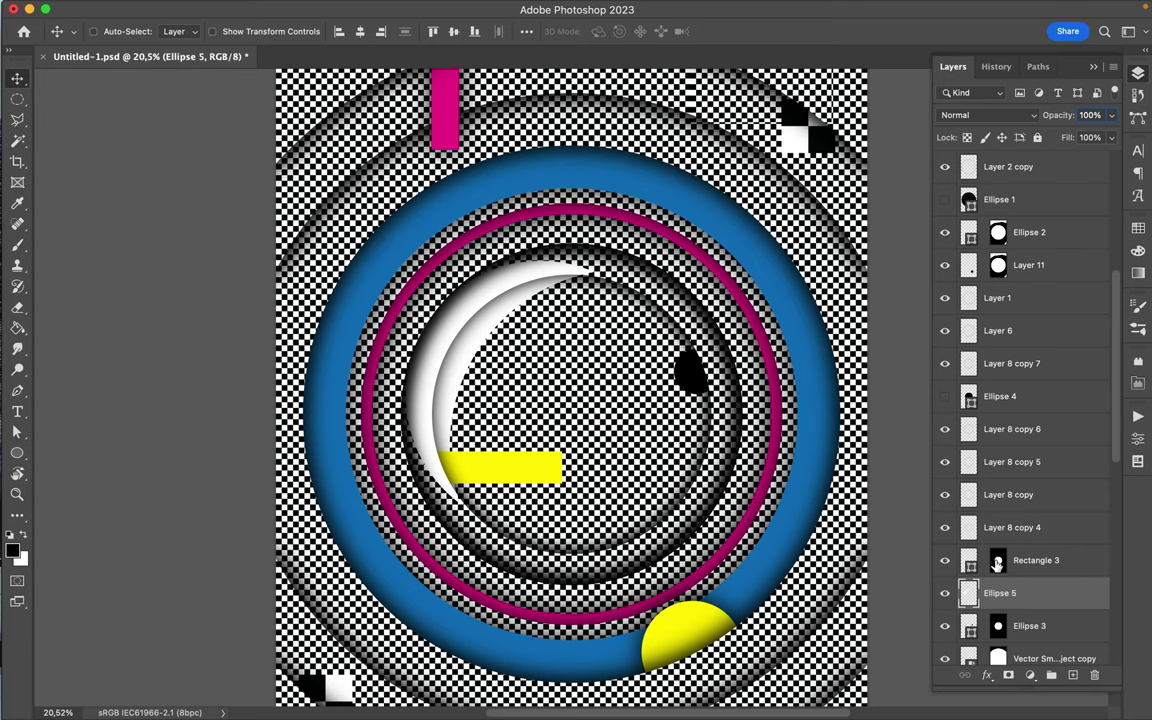
# Copy Rectangle 3's circle mask onto Ellipse 5, then rotate the crescent 15° and move it up-right.
pyautogui.moveTo(997, 563); pyautogui.dragTo(997, 594)
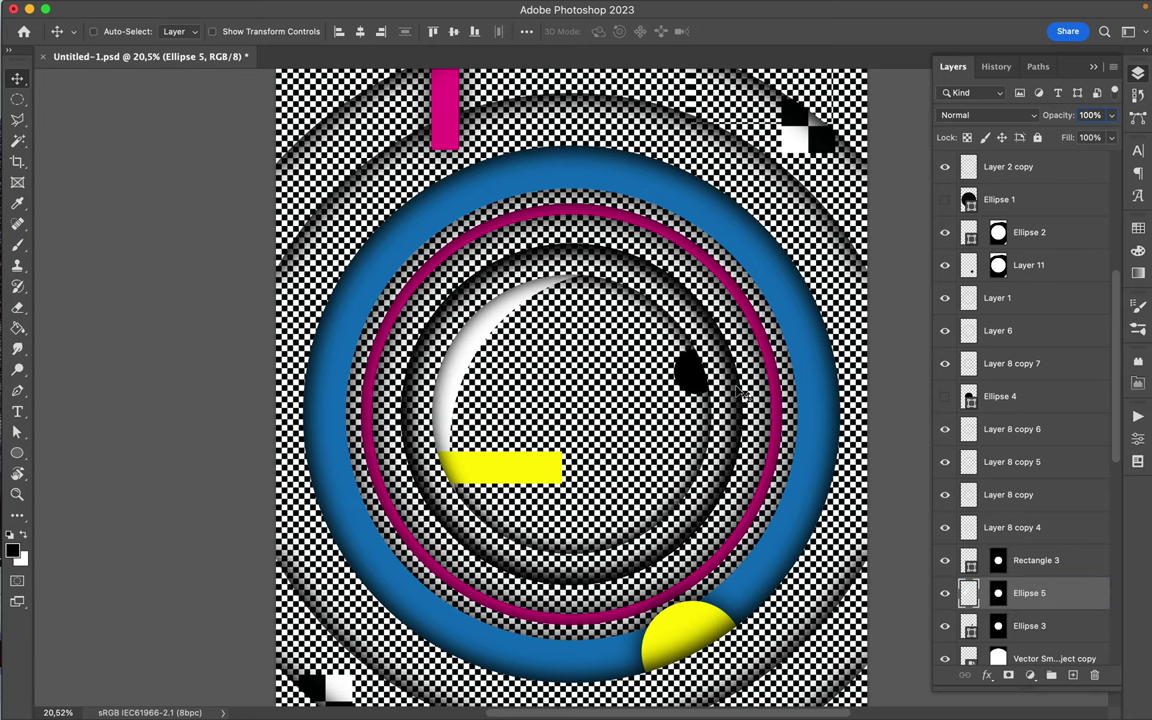
pyautogui.scroll(-1, 651, 345)
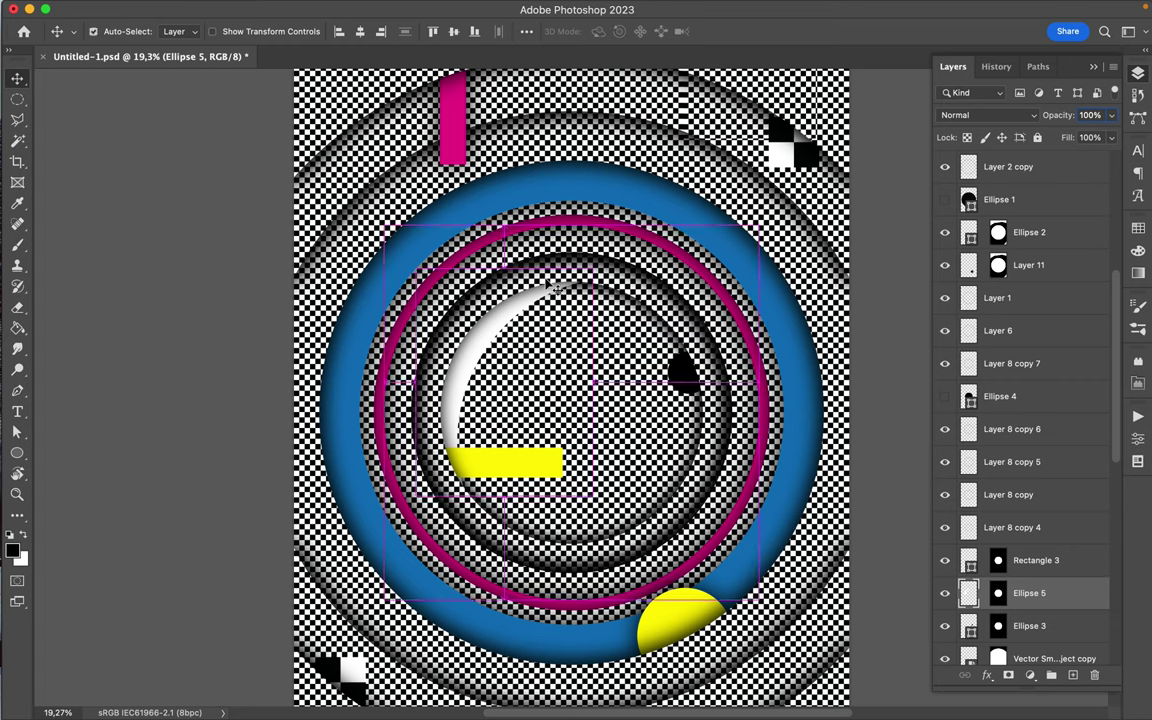
pyautogui.press('super+t')
pyautogui.moveTo(538, 238); pyautogui.dragTo(550, 203)
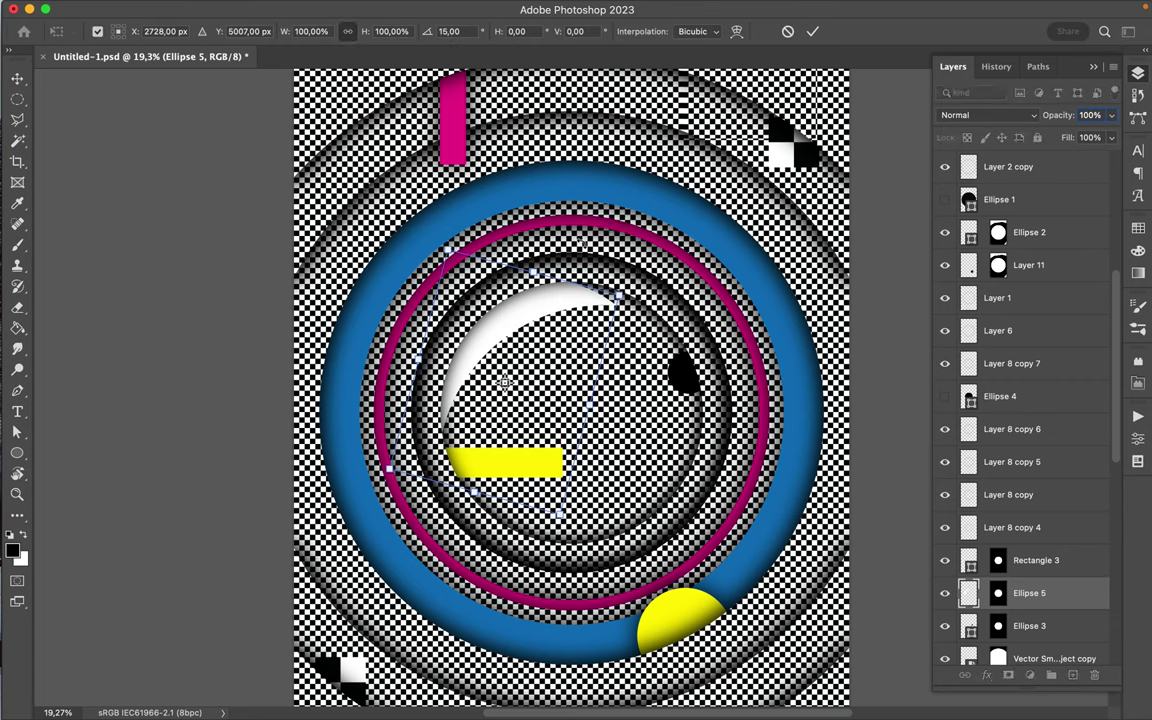
pyautogui.moveTo(533, 307); pyautogui.dragTo(550, 245)
pyautogui.press('Return')
# Reselect Ellipse 5 and create empty Layer 13 above it.
pyautogui.scroll(-3, 556, 286)
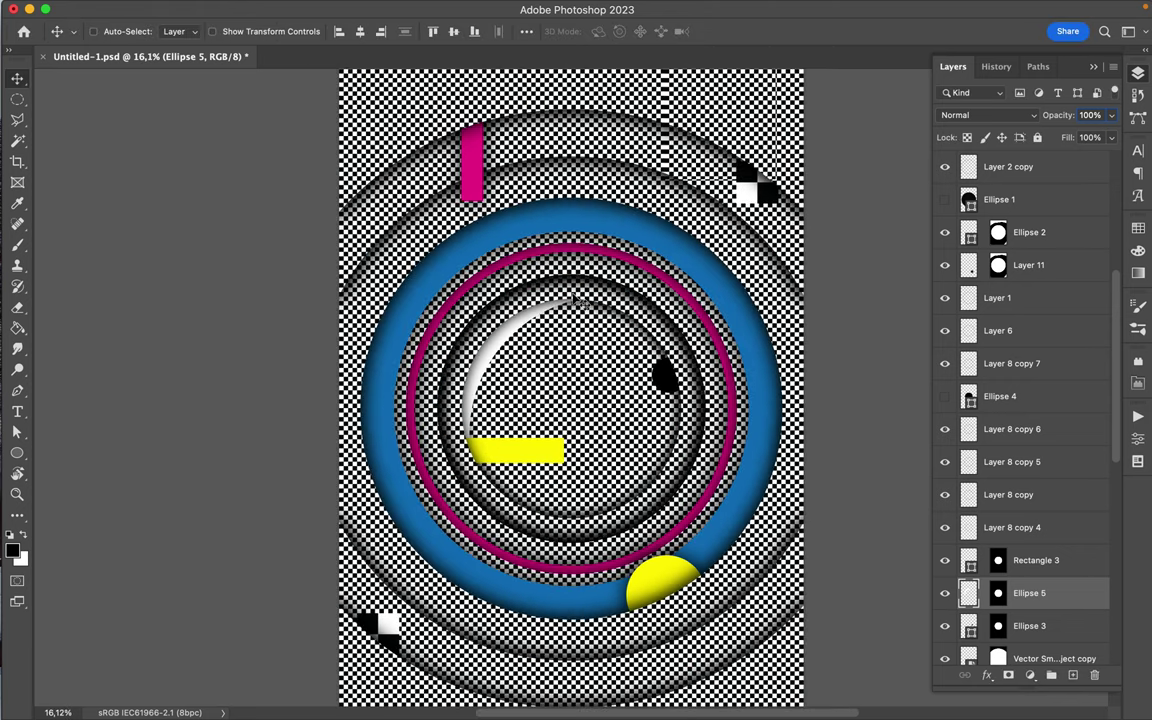
pyautogui.press('super')
pyautogui.keyDown('super'); pyautogui.click(548, 458); pyautogui.keyUp('super')
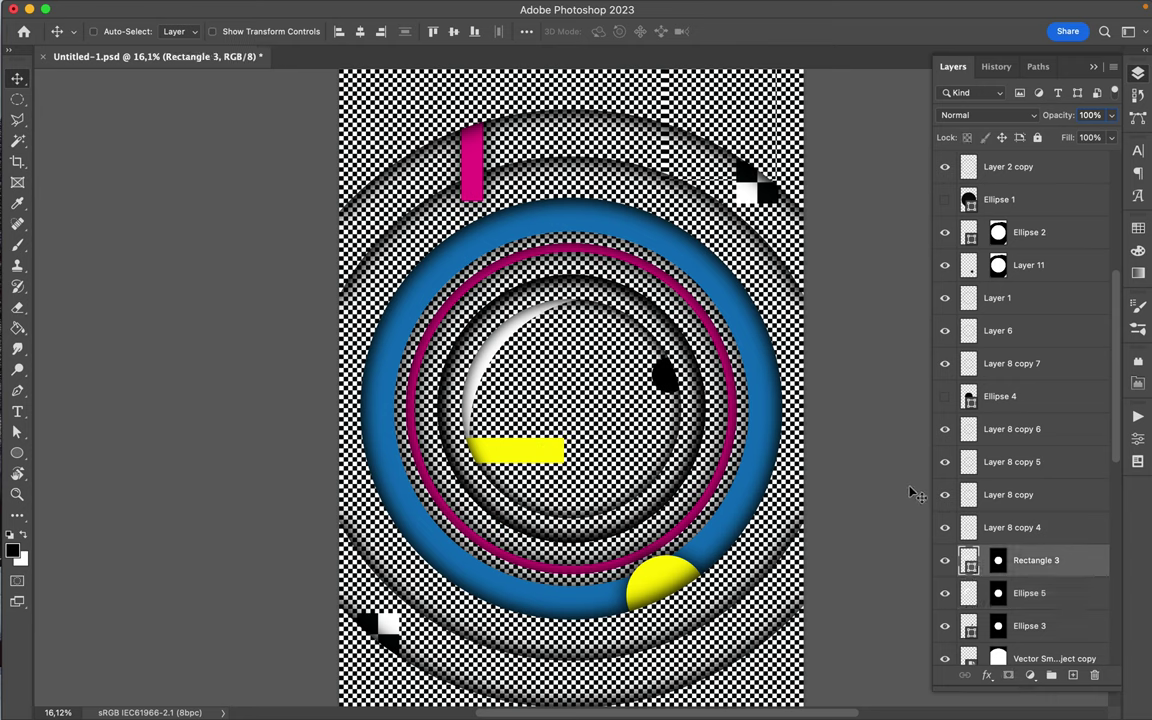
pyautogui.click(1028, 597)
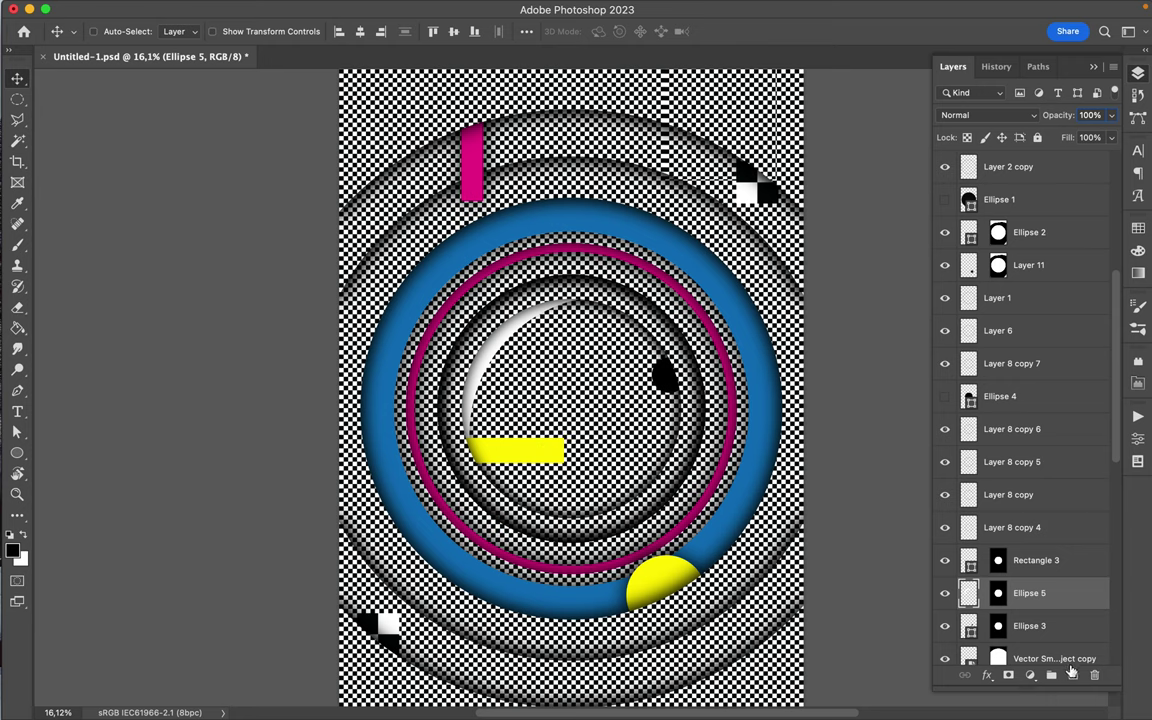
pyautogui.press('super+shift+alt+n')
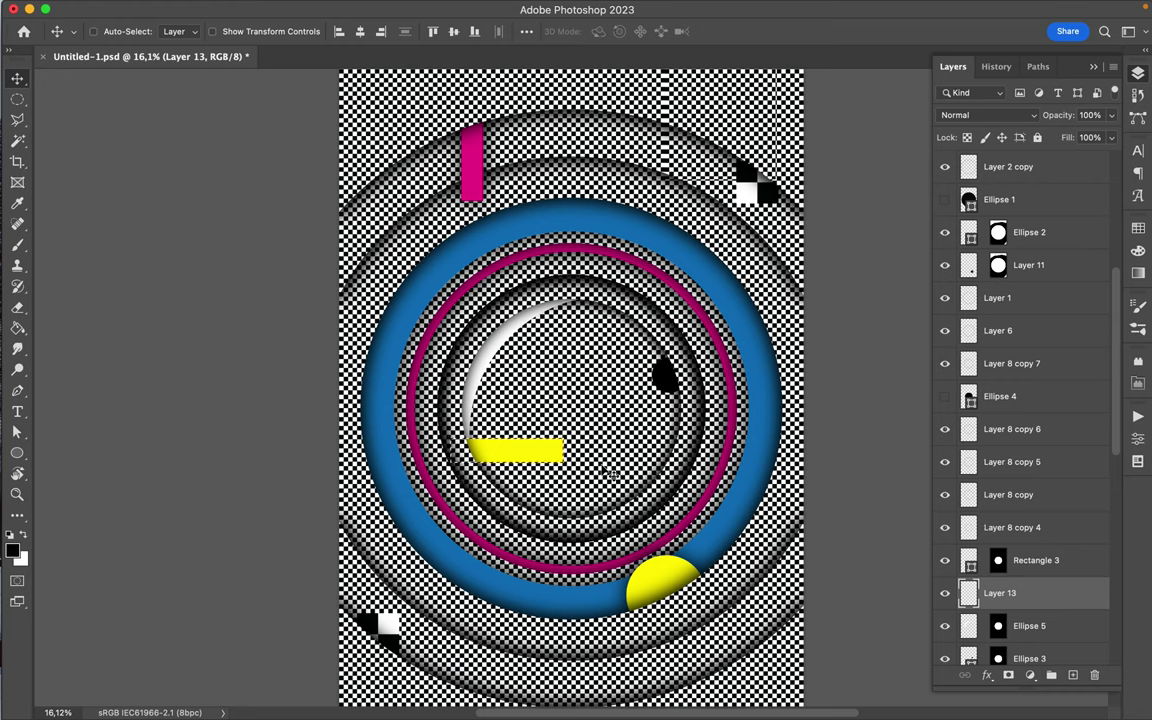
# Paint a black brush mark at the yellow bar's left end on Layer 13.
pyautogui.press('b')
pyautogui.click(461, 451)
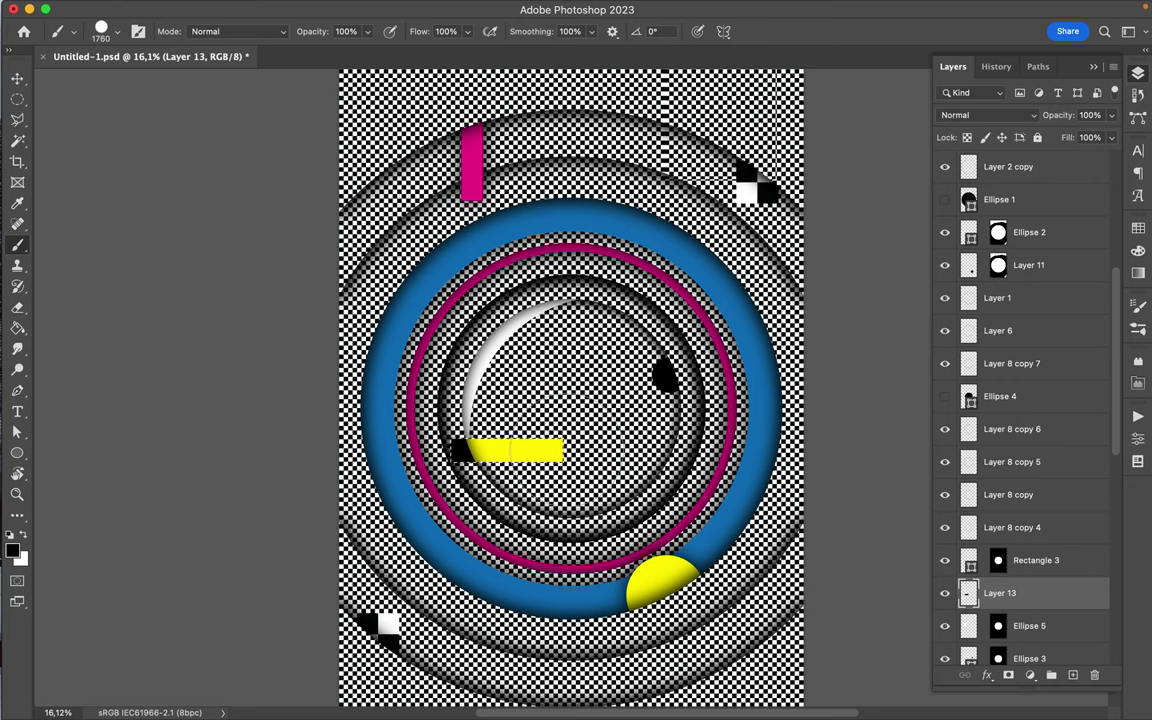
pyautogui.press('m')
pyautogui.press('v')
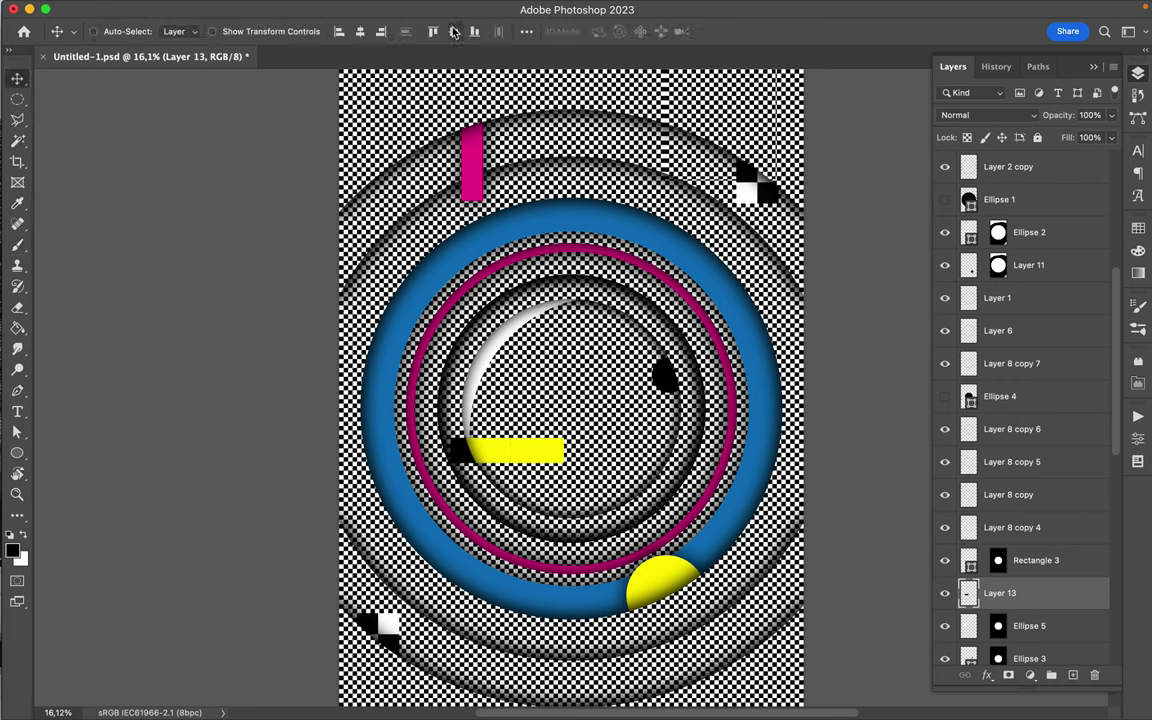
# Apply a Gaussian Blur with radius 138.3 pixels to the black mark.
pyautogui.moveTo(412, 8)
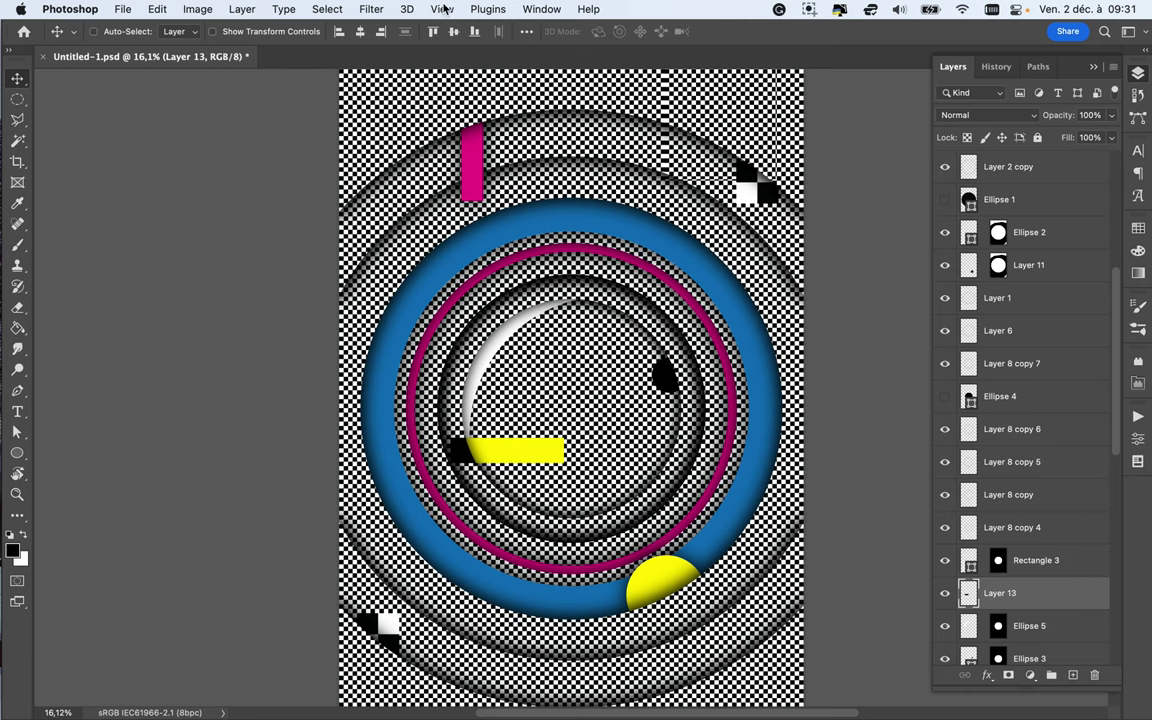
pyautogui.click(486, 8)
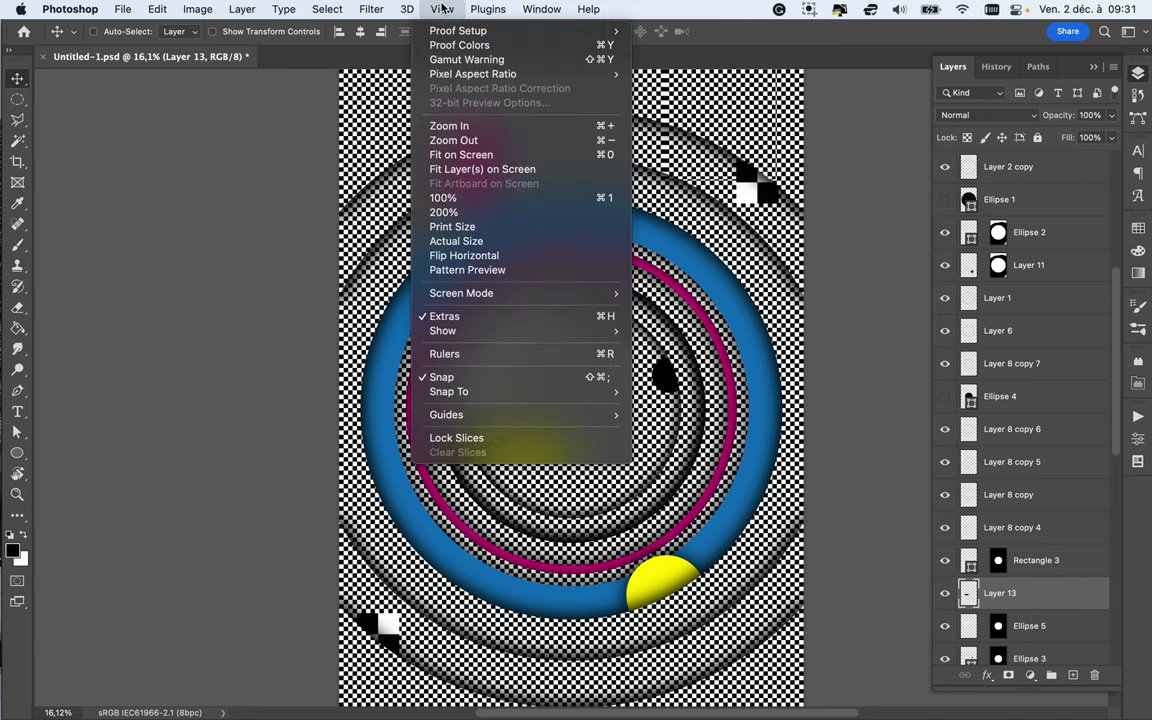
pyautogui.moveTo(371, 8)
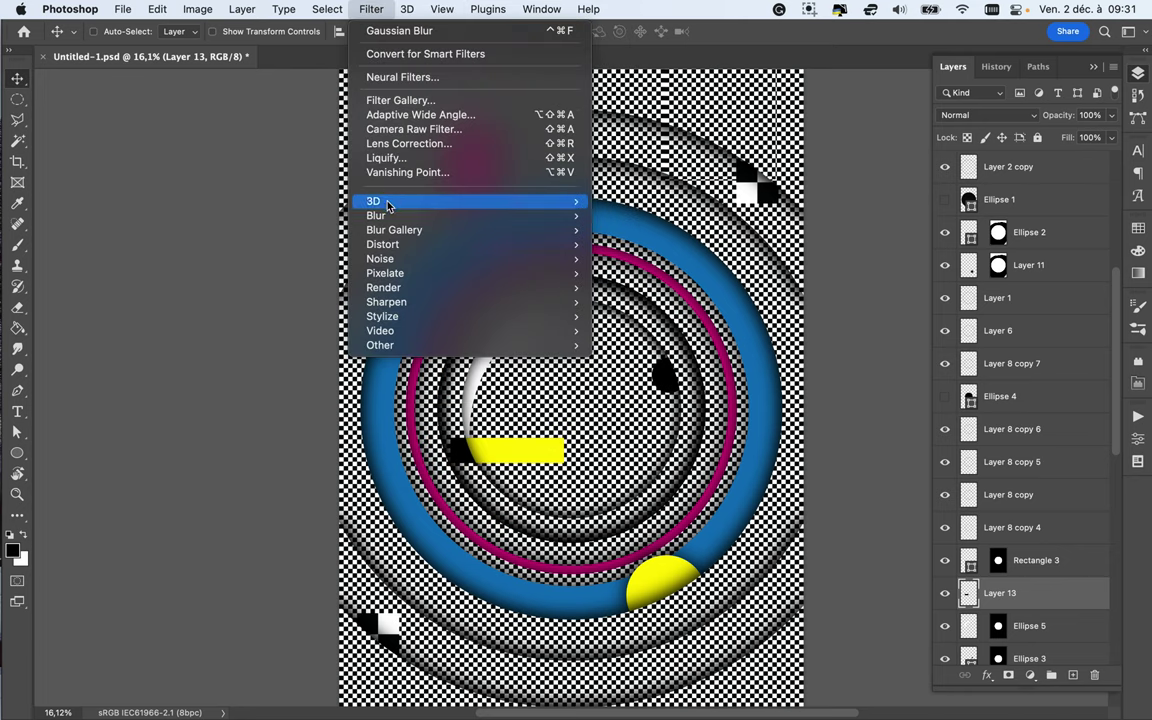
pyautogui.moveTo(386, 217)
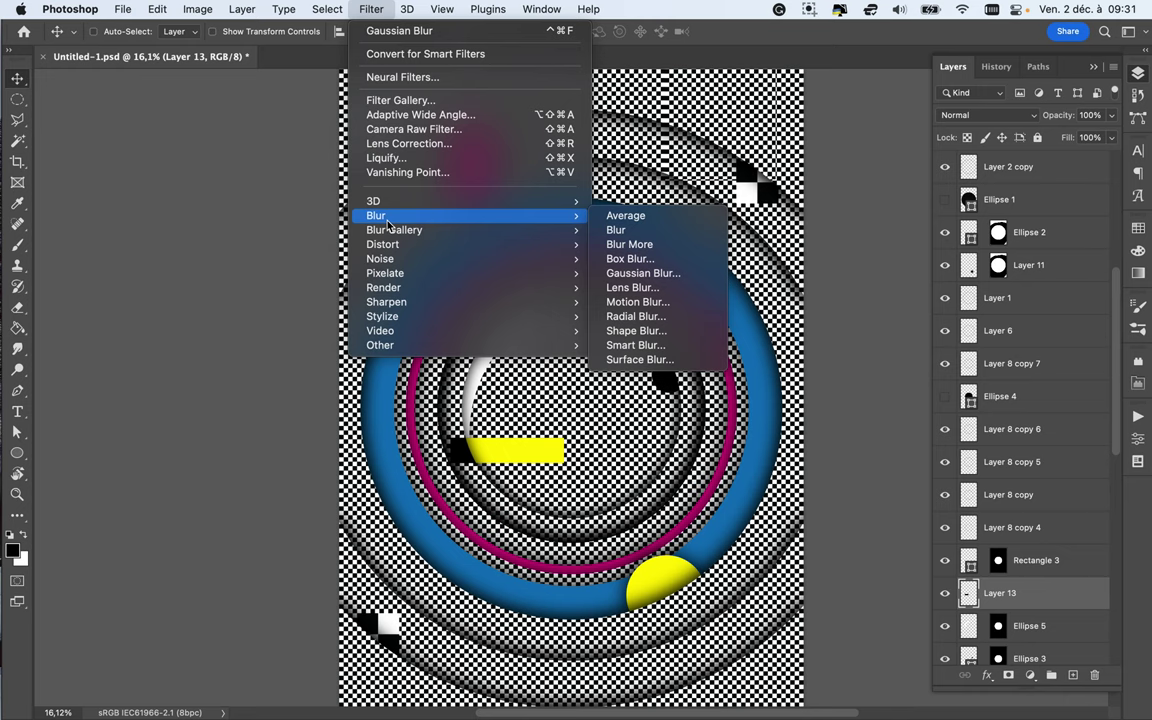
pyautogui.click(636, 278)
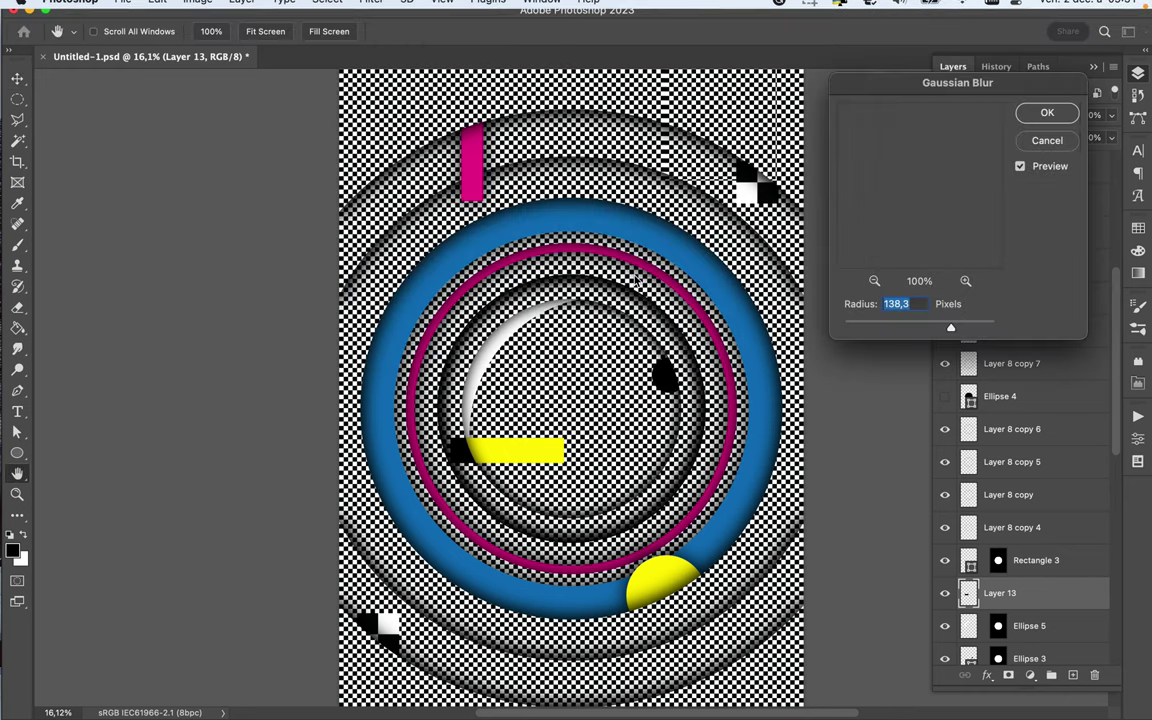
pyautogui.click(1030, 117)
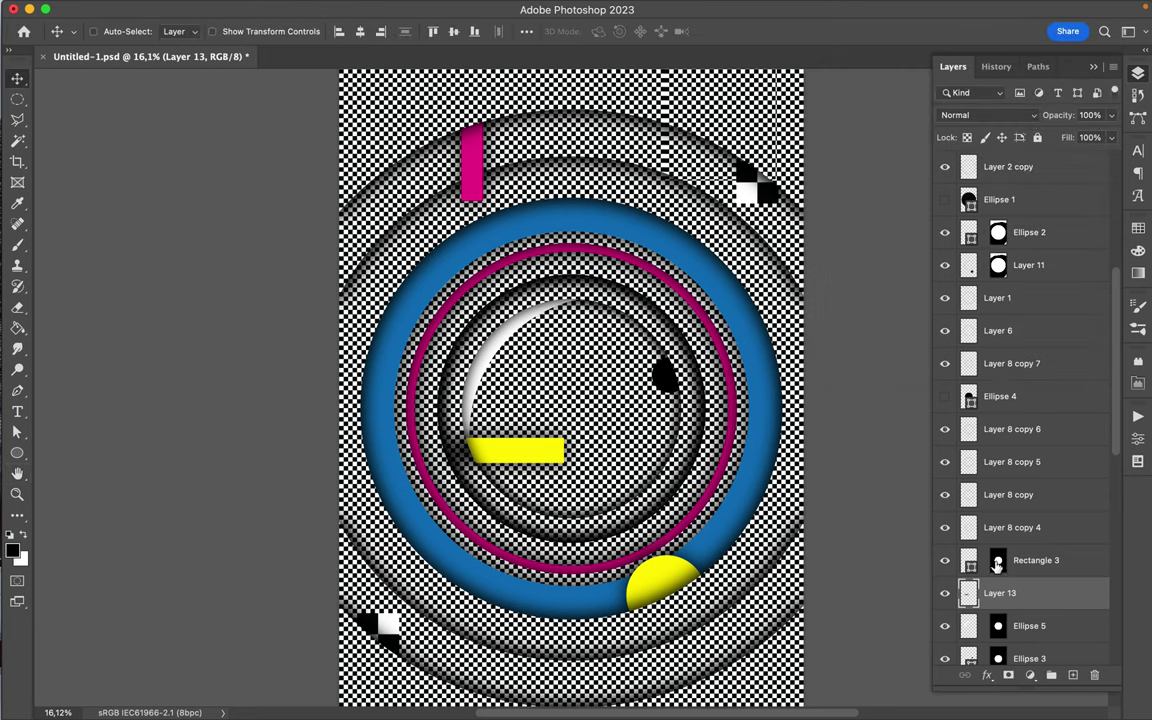
# Copy Rectangle 3's circle mask onto Layer 13, then add empty Layer 14 above Ellipse 3.
pyautogui.moveTo(997, 565); pyautogui.dragTo(997, 593)
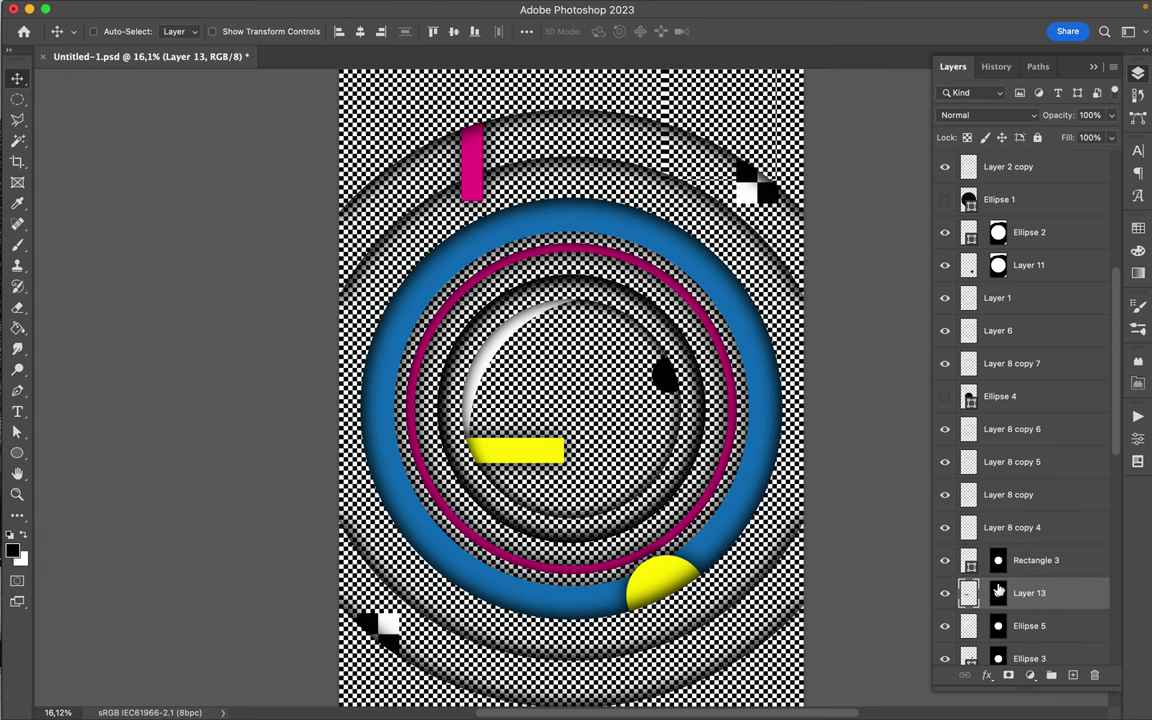
pyautogui.scroll(-5, 750, 470)
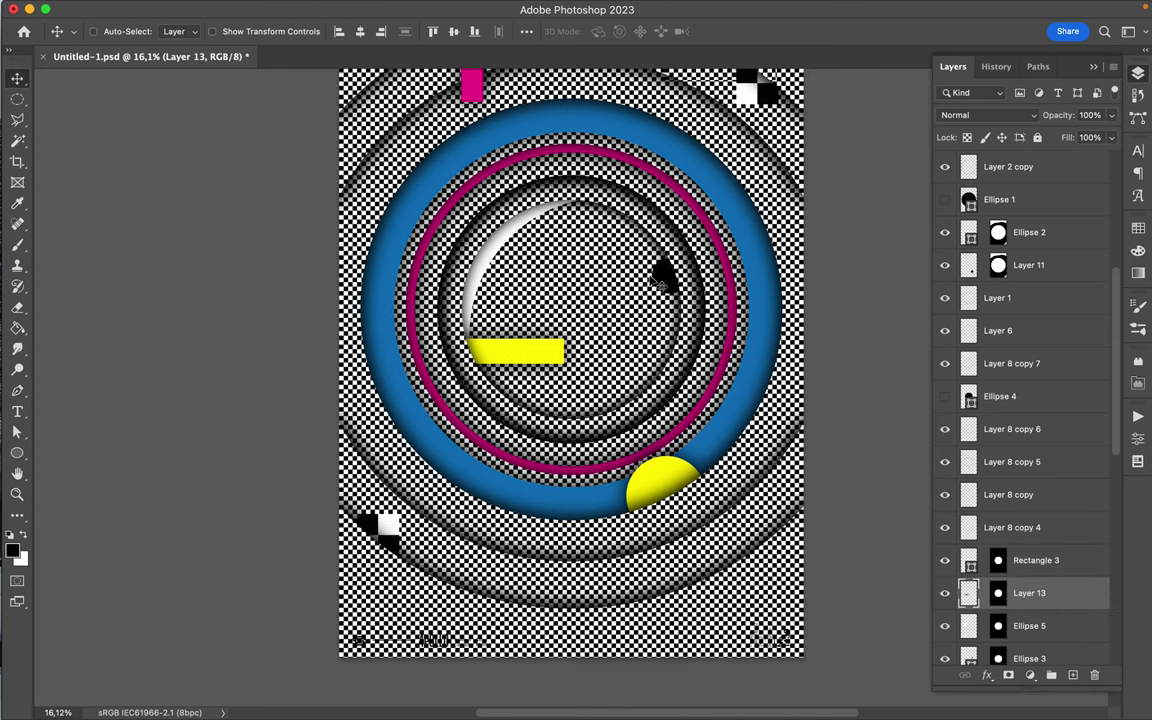
pyautogui.press('super')
pyautogui.keyDown('super'); pyautogui.click(663, 283); pyautogui.keyUp('super')
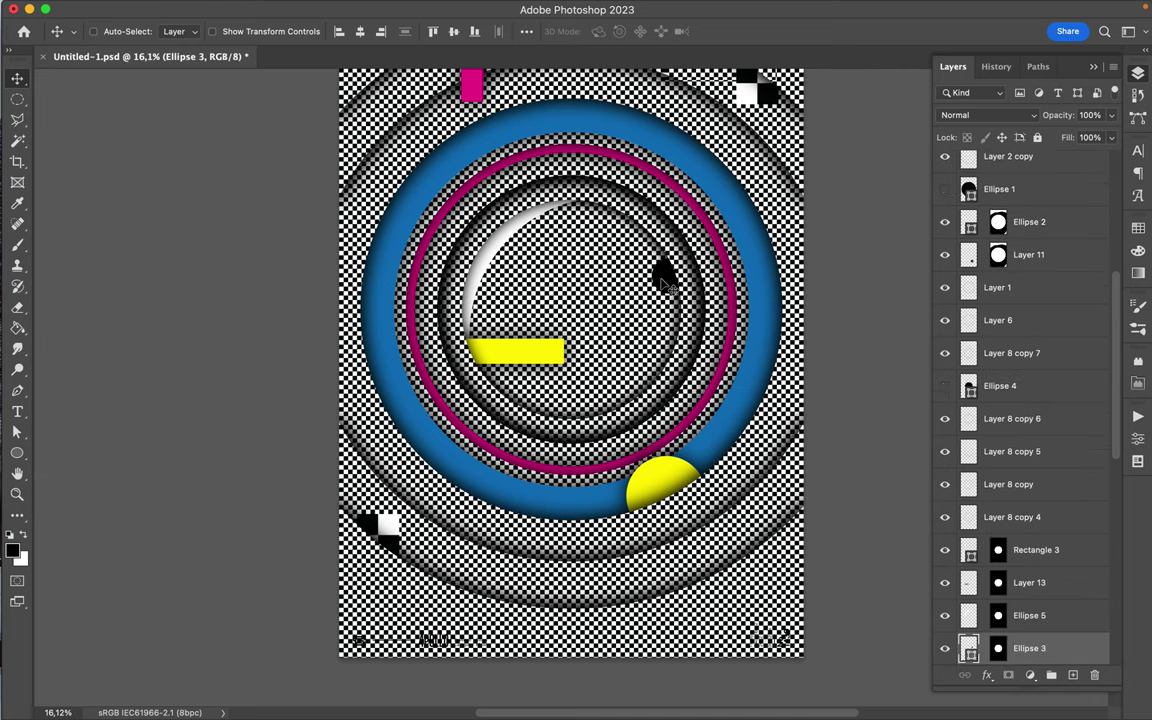
pyautogui.click(995, 612)
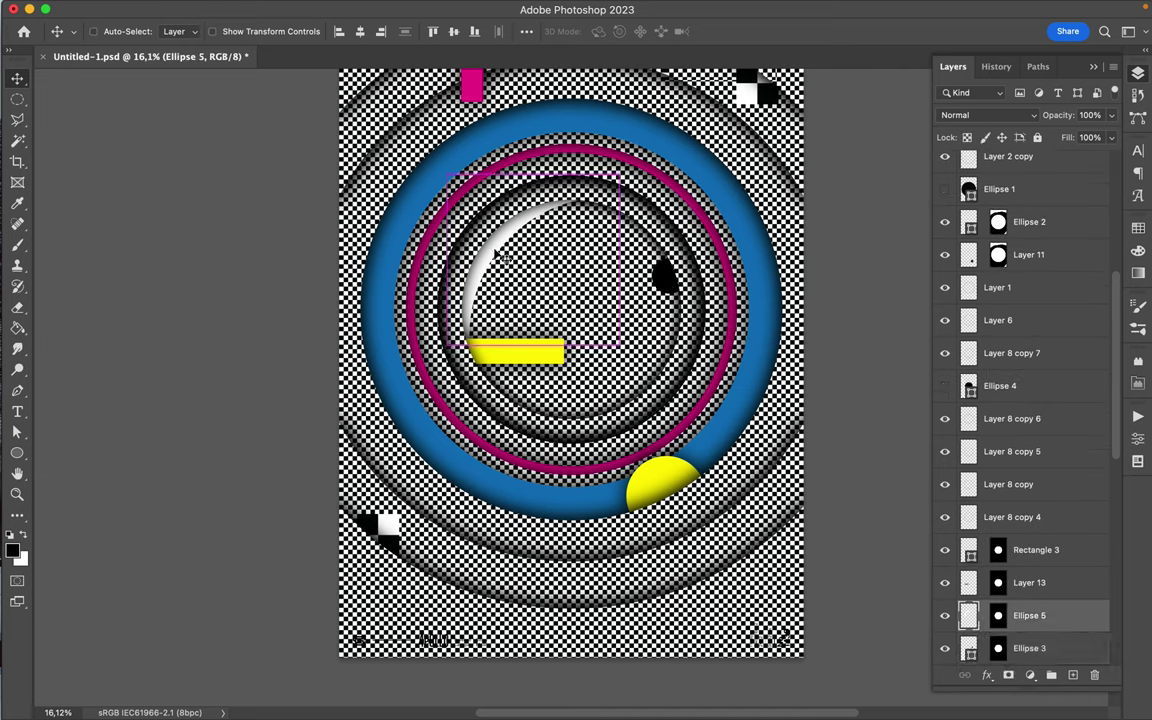
pyautogui.scroll(-3, 976, 562)
pyautogui.click(1008, 545)
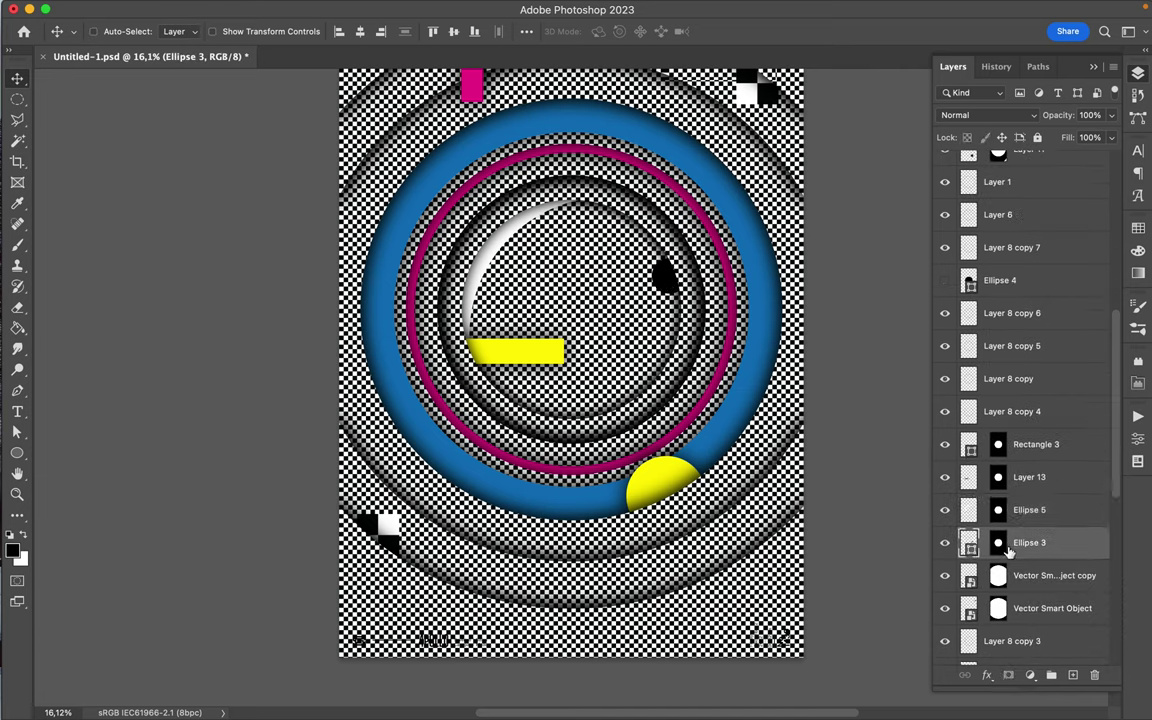
pyautogui.click(1073, 675)
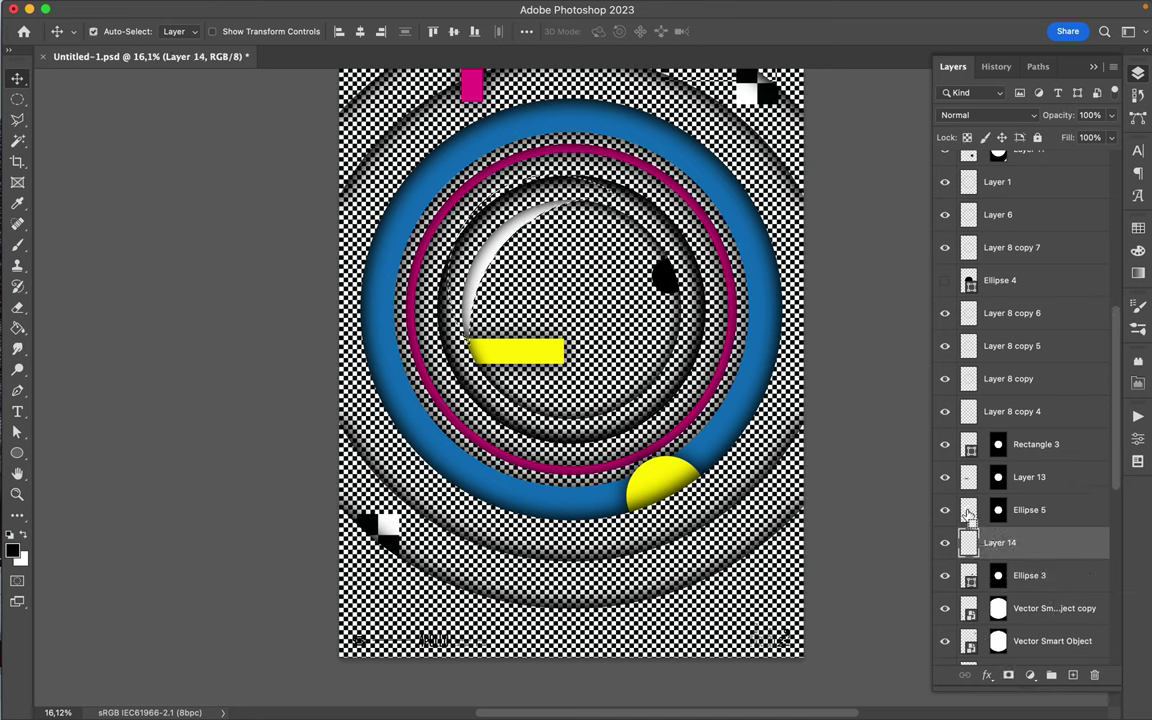
# Paint black along the inner ring's upper-left on Layer 14 and reapply Gaussian Blur.
pyautogui.press('b')
pyautogui.moveTo(430, 300)
pyautogui.mouseDown()
pyautogui.moveTo(420, 250)
pyautogui.moveTo(470, 190)
pyautogui.moveTo(600, 185)
pyautogui.mouseUp()
pyautogui.press('m')
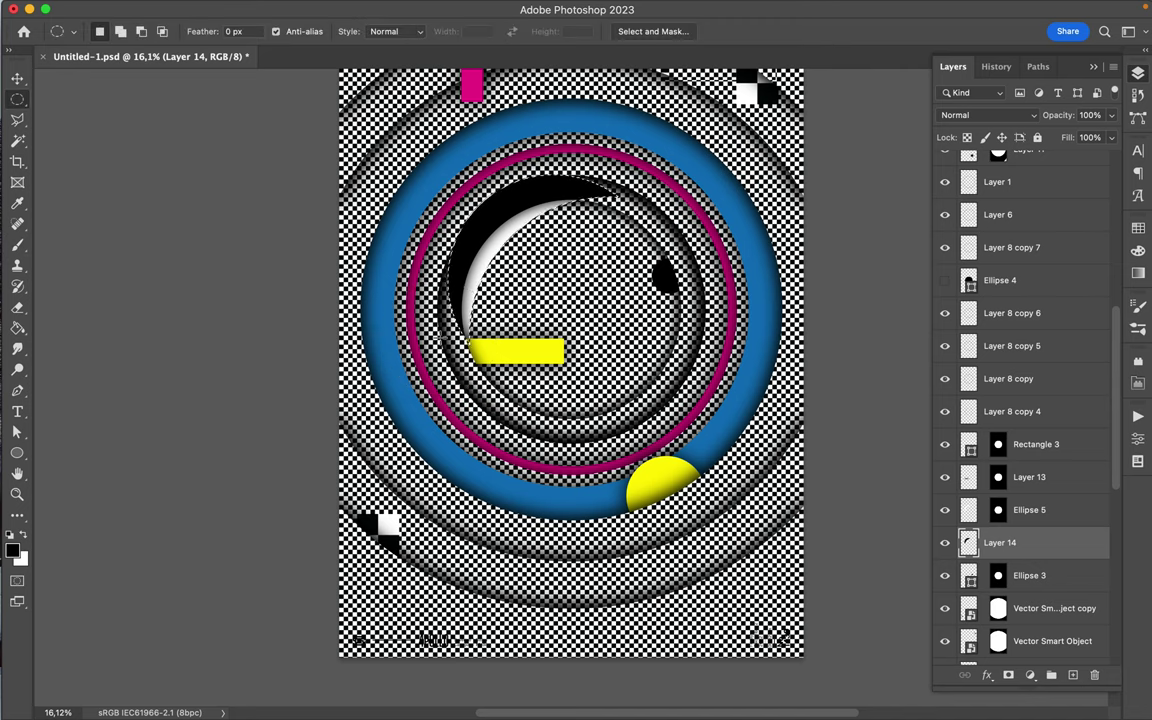
pyautogui.press('v')
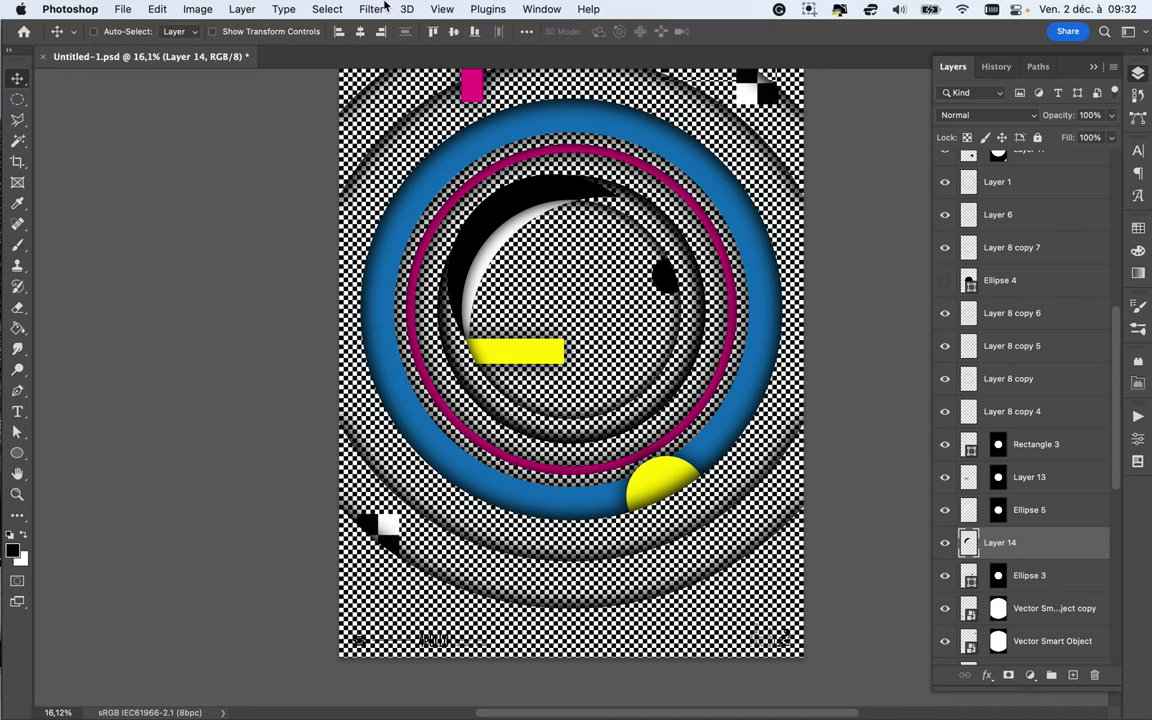
pyautogui.click(371, 9)
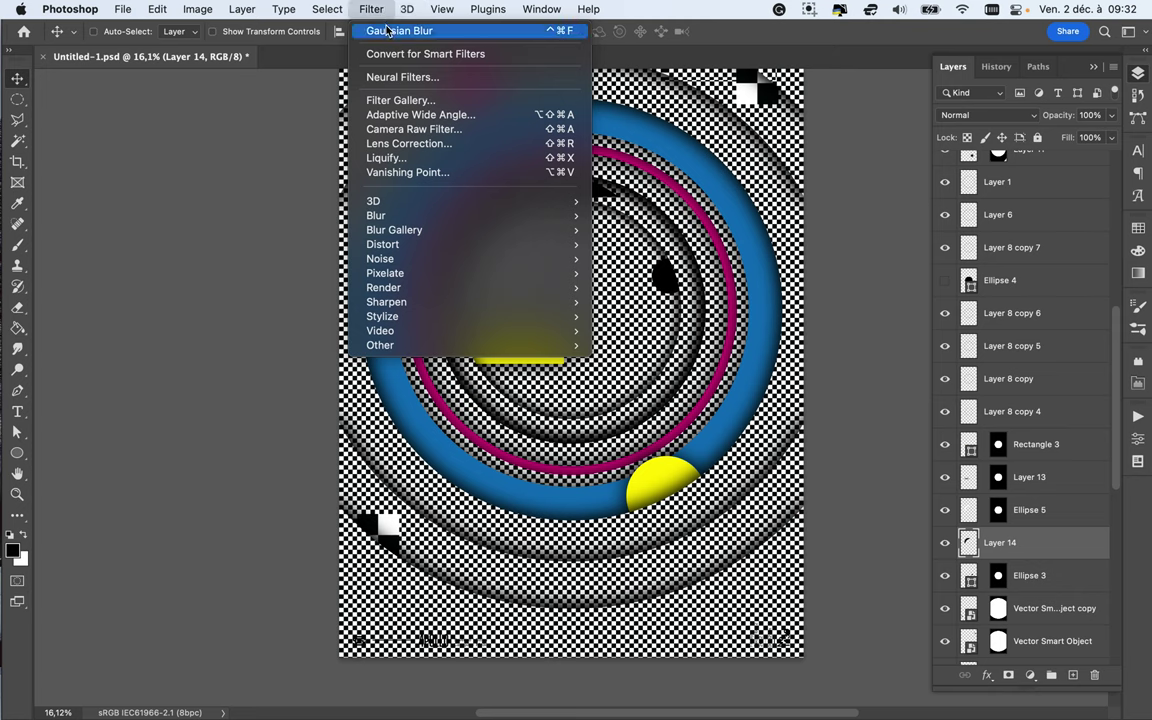
pyautogui.click(352, 29)
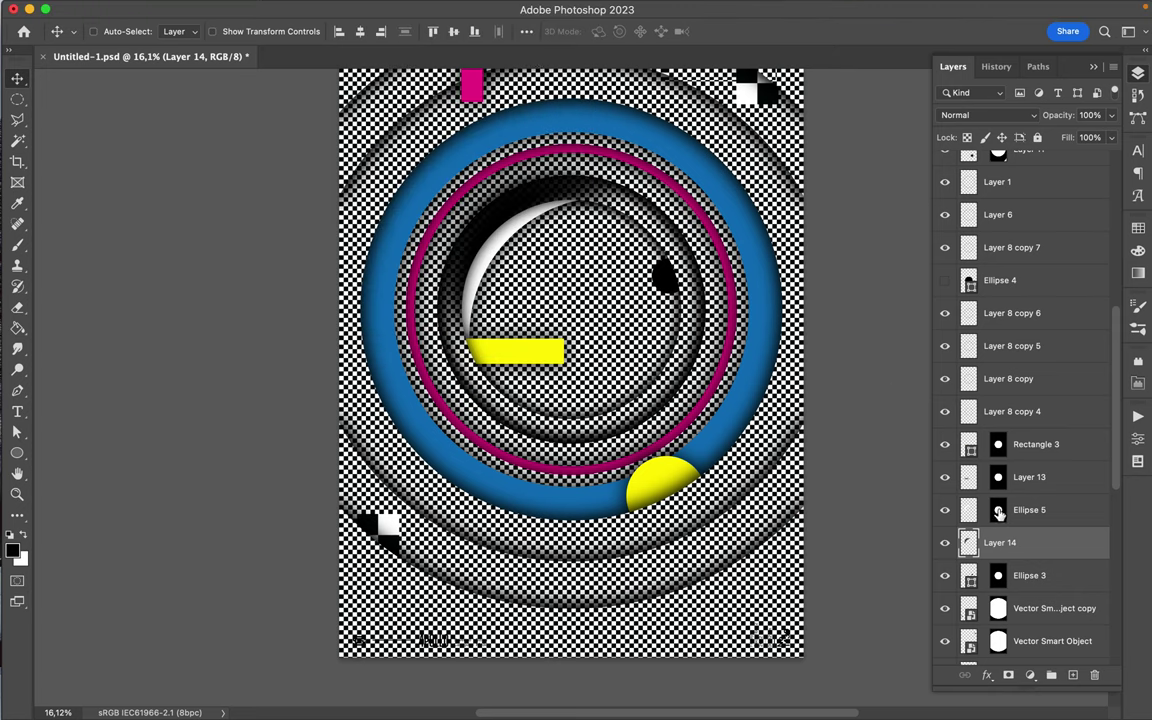
# Copy Ellipse 5's circular mask onto Layer 14.
pyautogui.moveTo(998, 511); pyautogui.dragTo(1000, 545)
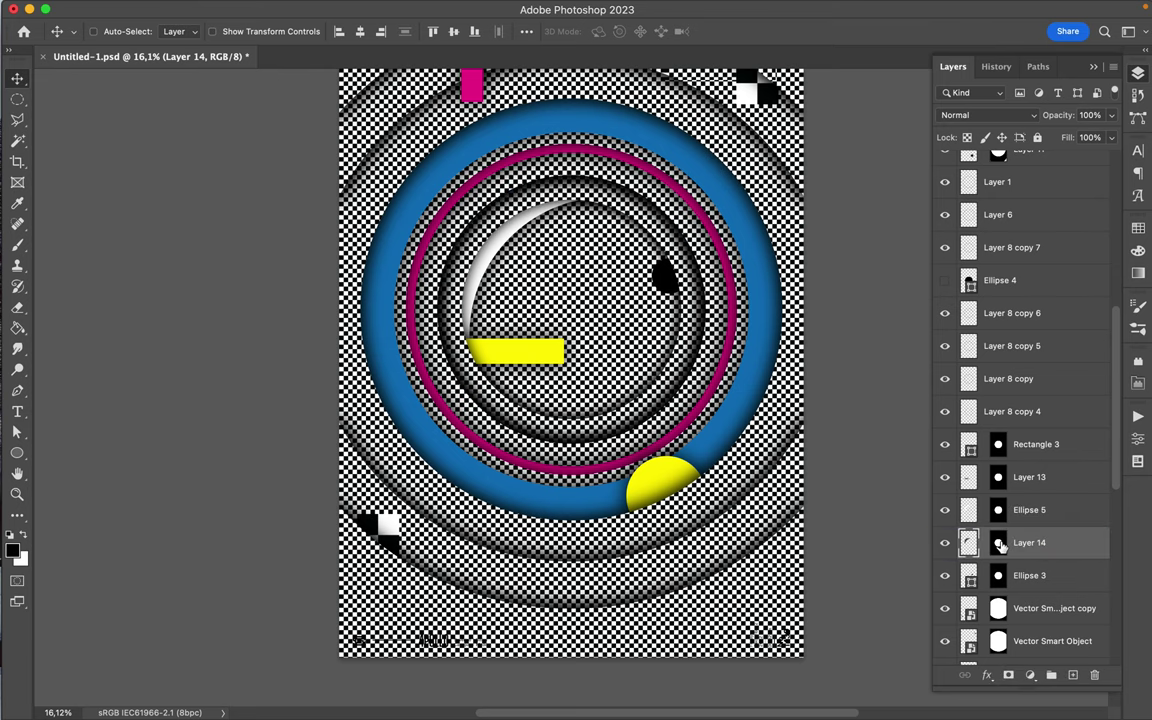
pyautogui.scroll(5, 496, 233)
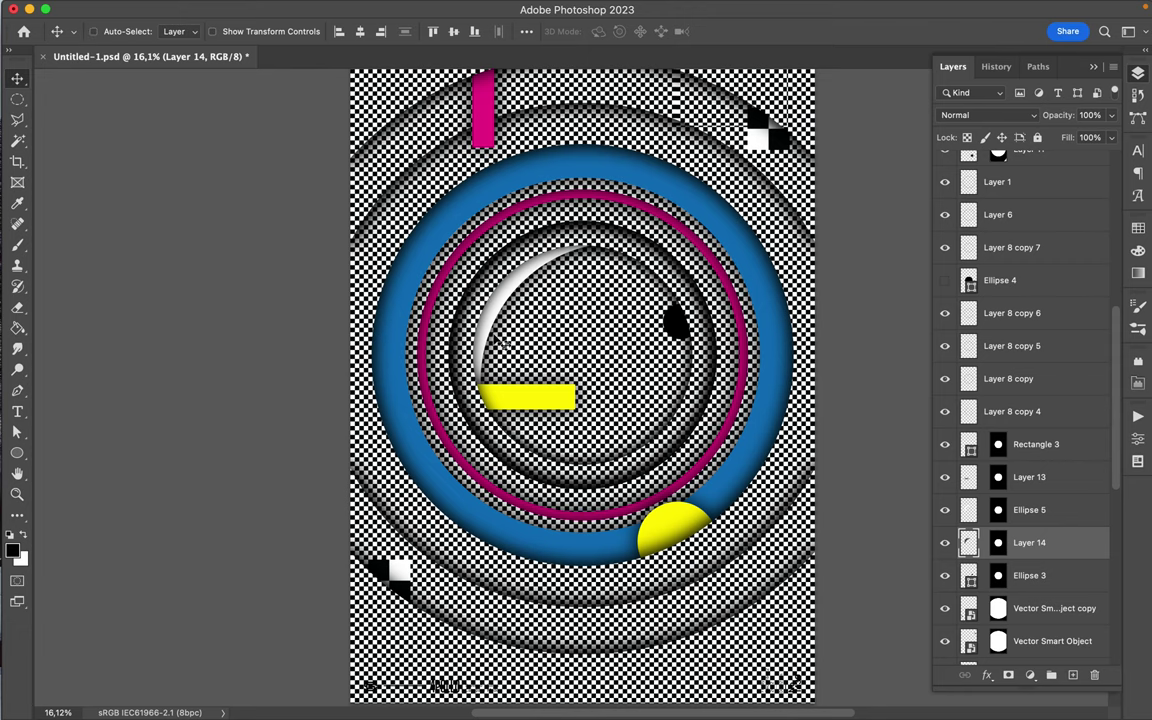
pyautogui.scroll(5, 1069, 287)
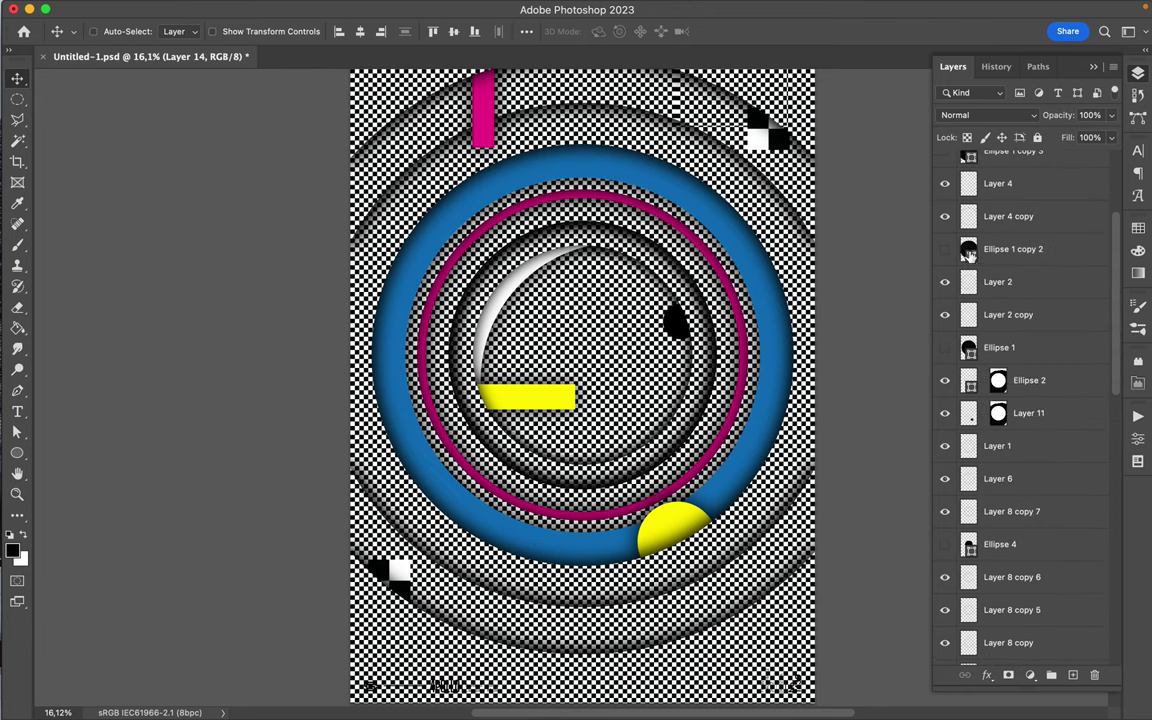
# Toggle Ellipse 1 copy 2's visibility, leaving it hidden, and return to the shape tools.
pyautogui.click(947, 251)
pyautogui.click(947, 251)
pyautogui.click(947, 251)
pyautogui.click(947, 251)
pyautogui.press('u')
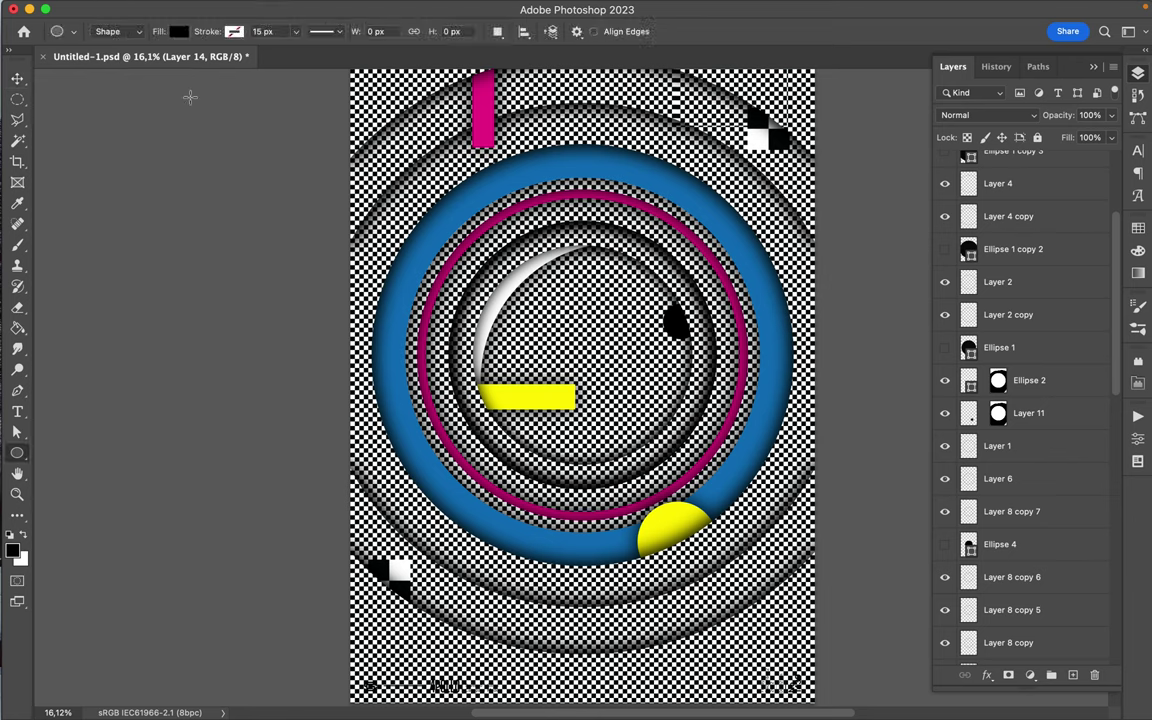
pyautogui.click(17, 99)
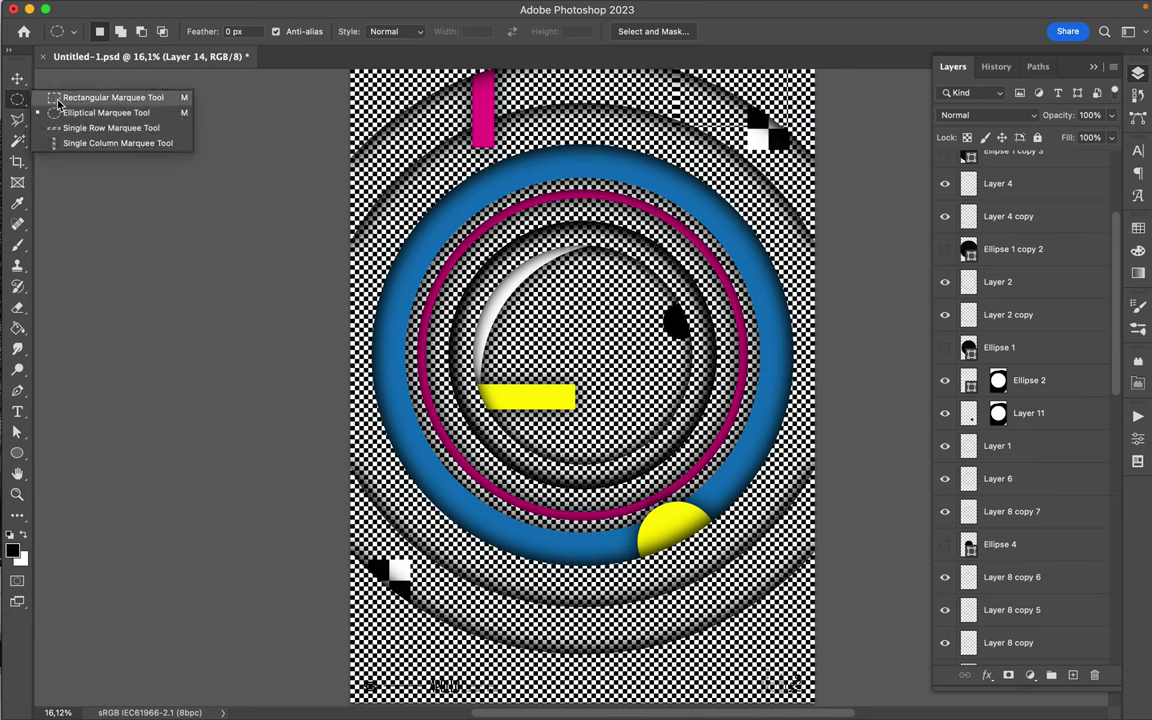
pyautogui.click(18, 455)
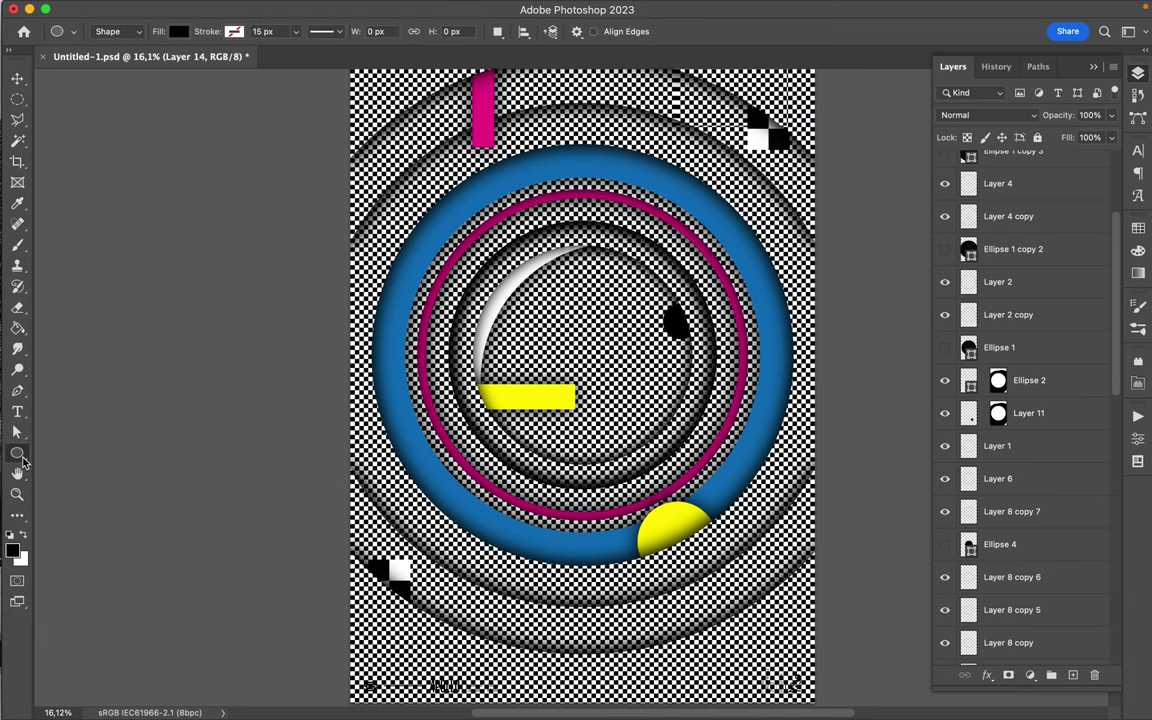
# Draw Rectangle 4 in the poster's upper-right corner and fill it blue from Swatches.
pyautogui.click(74, 455)
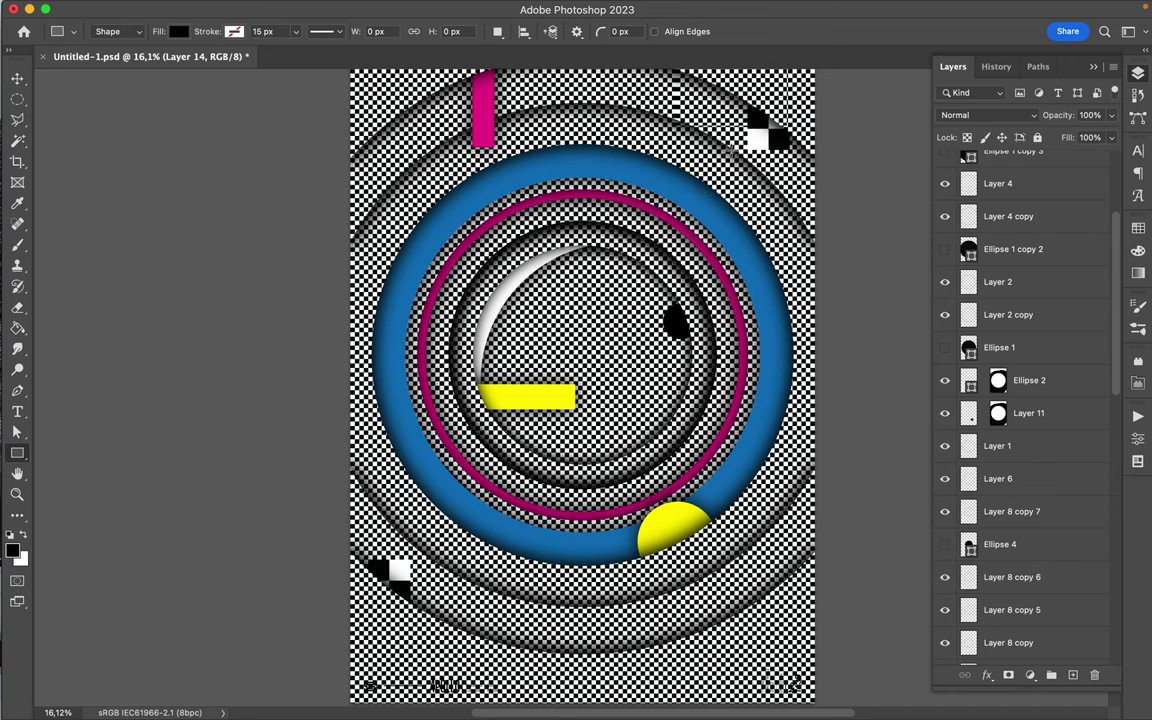
pyautogui.moveTo(687, 74); pyautogui.dragTo(672, 240)
pyautogui.moveTo(609, 202)
pyautogui.mouseDown()
pyautogui.moveTo(685, 160)
pyautogui.moveTo(603, 202)
pyautogui.mouseUp()
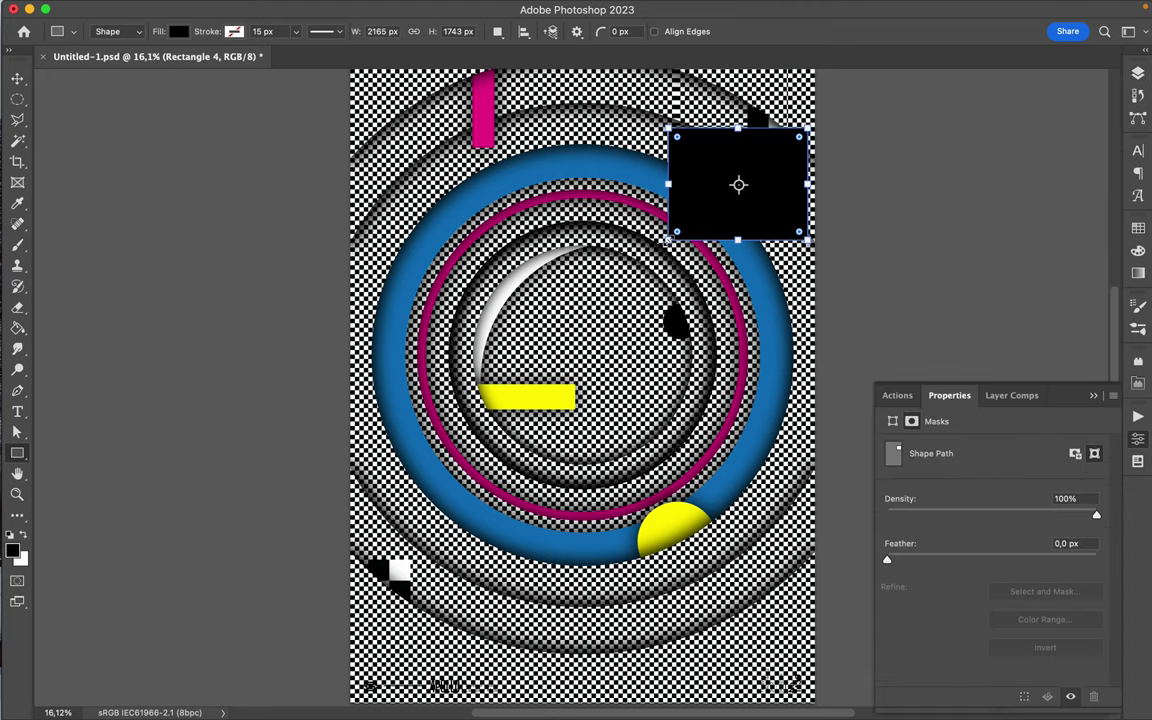
pyautogui.press('a')
pyautogui.click(1137, 229)
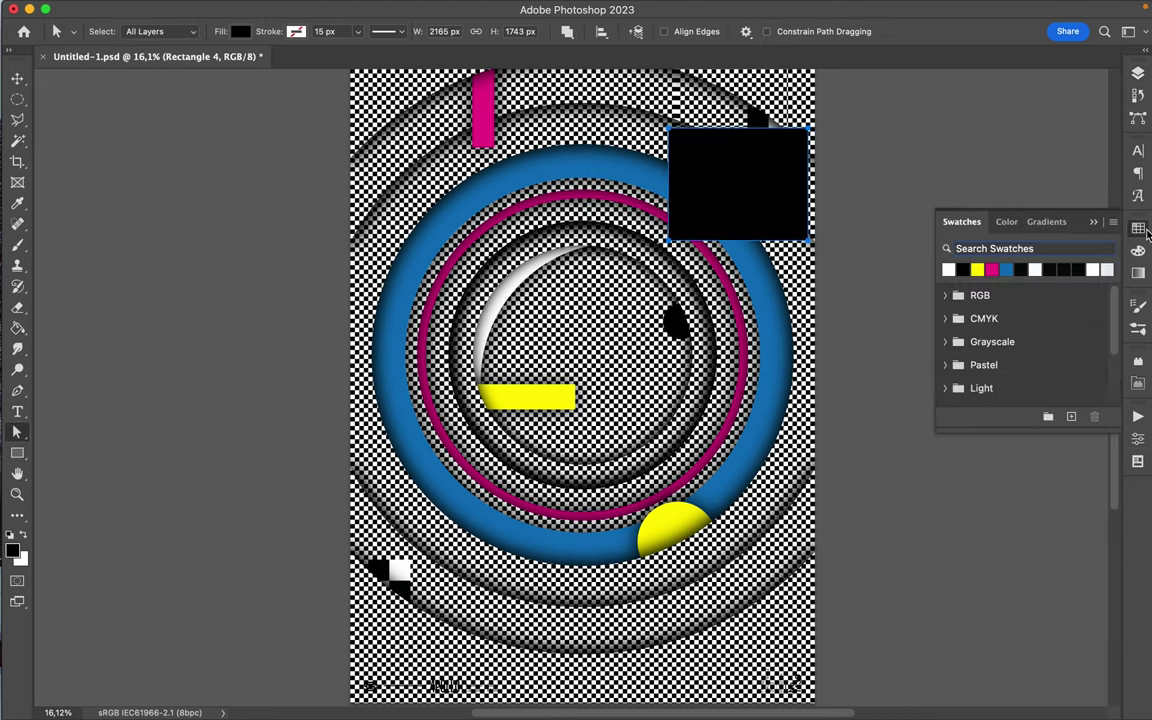
pyautogui.click(1007, 269)
pyautogui.press('v')
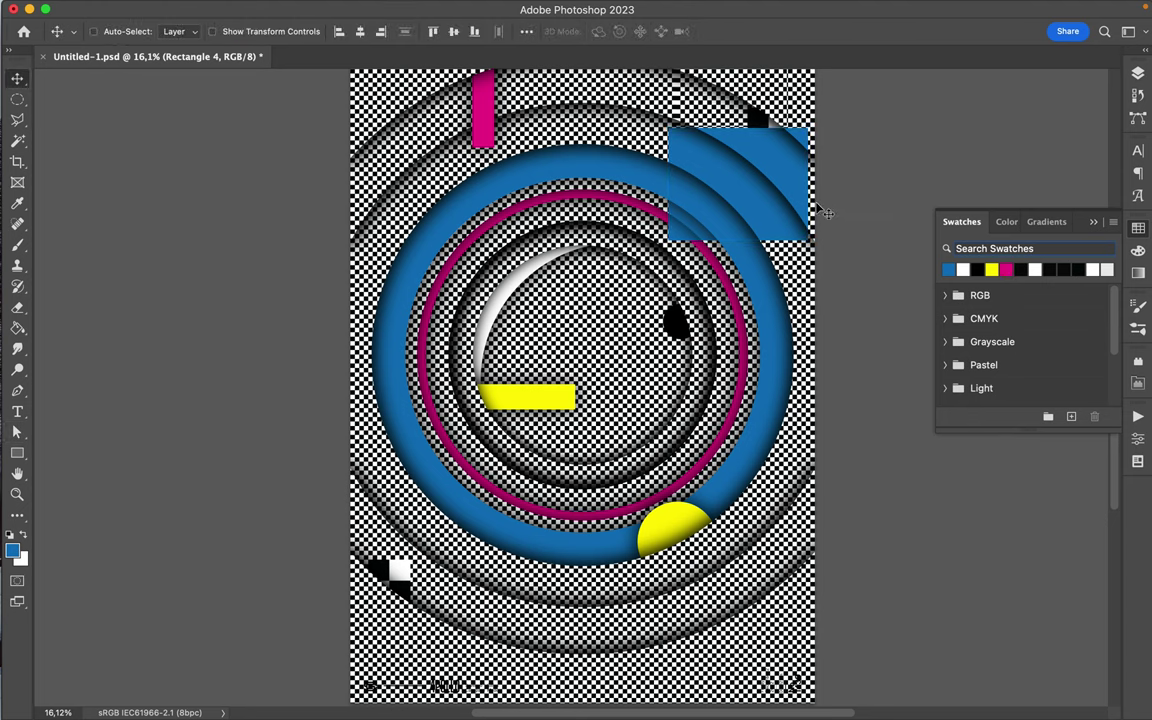
# Move Rectangle 4 up the layer stack to sit just below Shadow.
pyautogui.click(1137, 73)
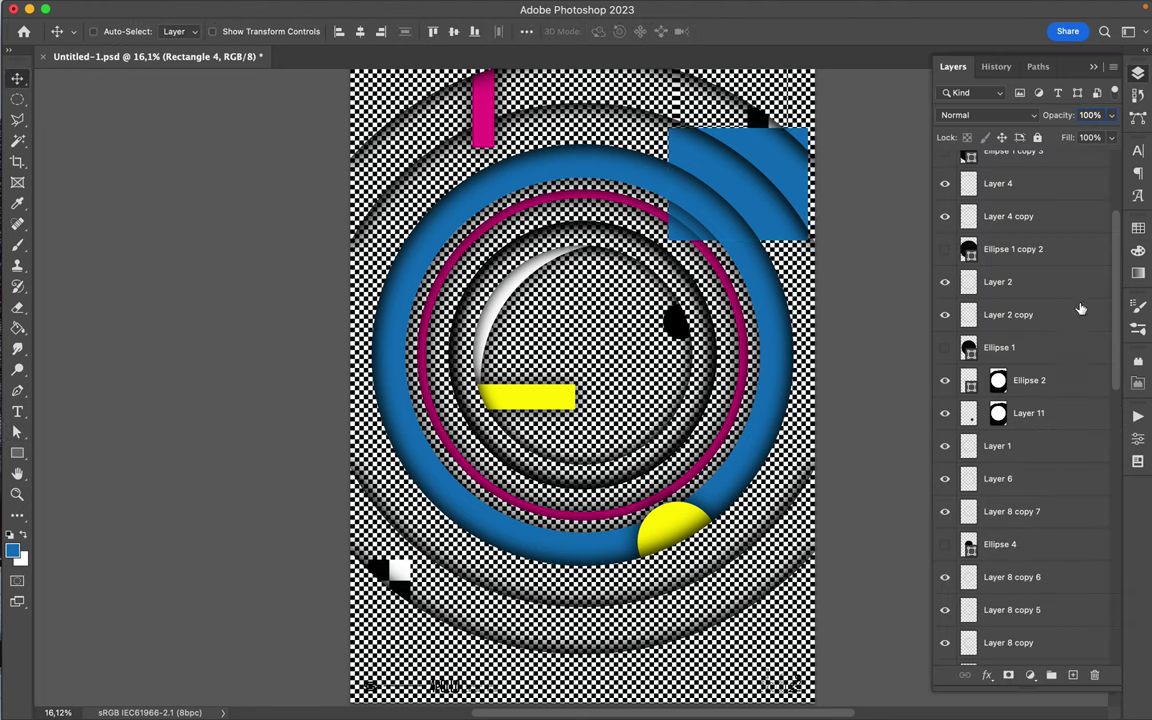
pyautogui.scroll(-8, 1040, 370)
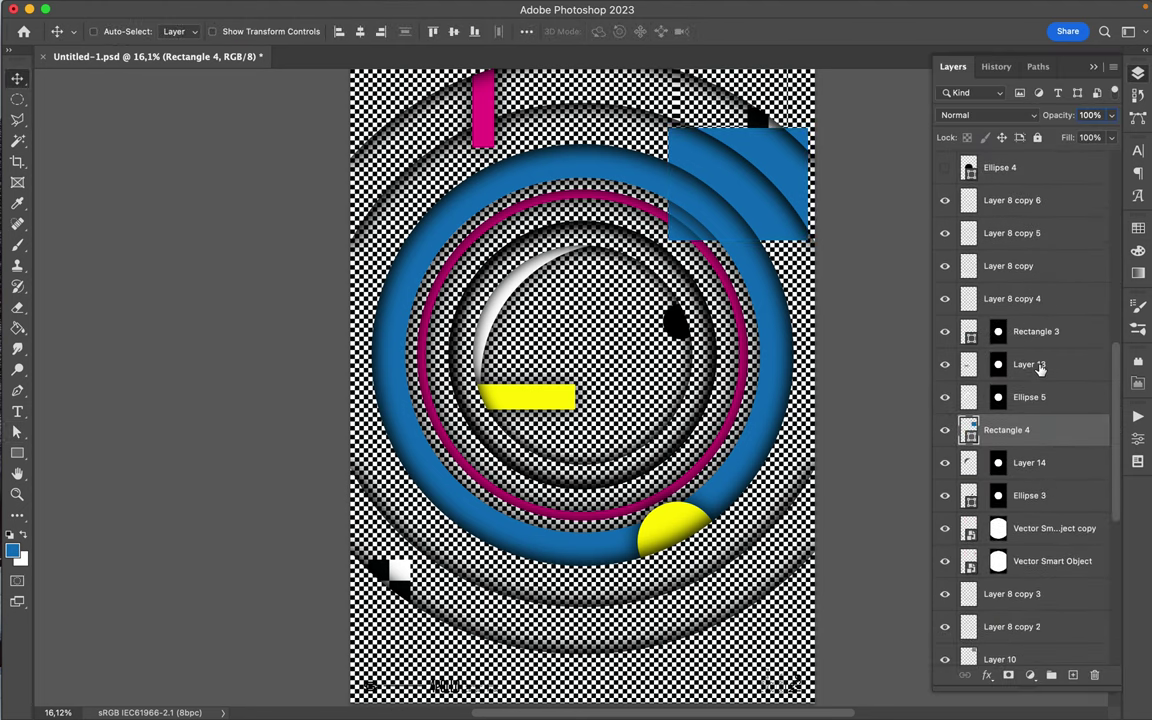
pyautogui.moveTo(1024, 432); pyautogui.dragTo(1021, 200)
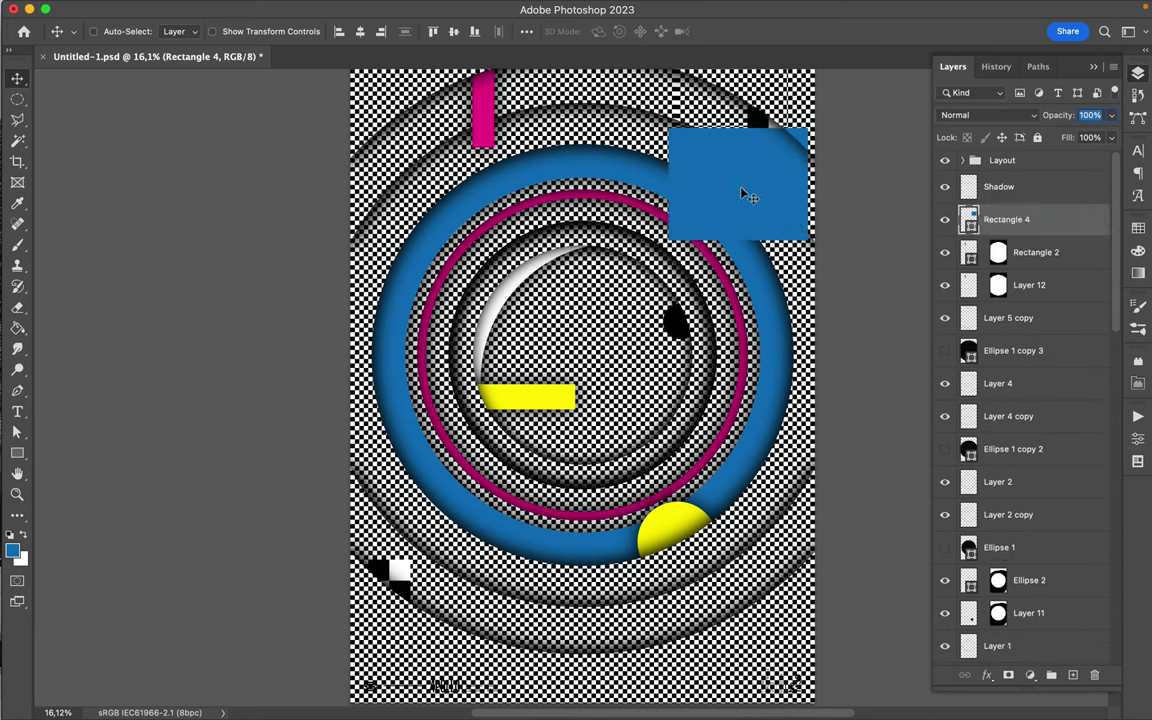
# Mask Rectangle 4 into a quarter-circle wedge from the selection.
pyautogui.click(947, 353)
pyautogui.click(946, 352)
pyautogui.click(946, 450)
pyautogui.click(946, 450)
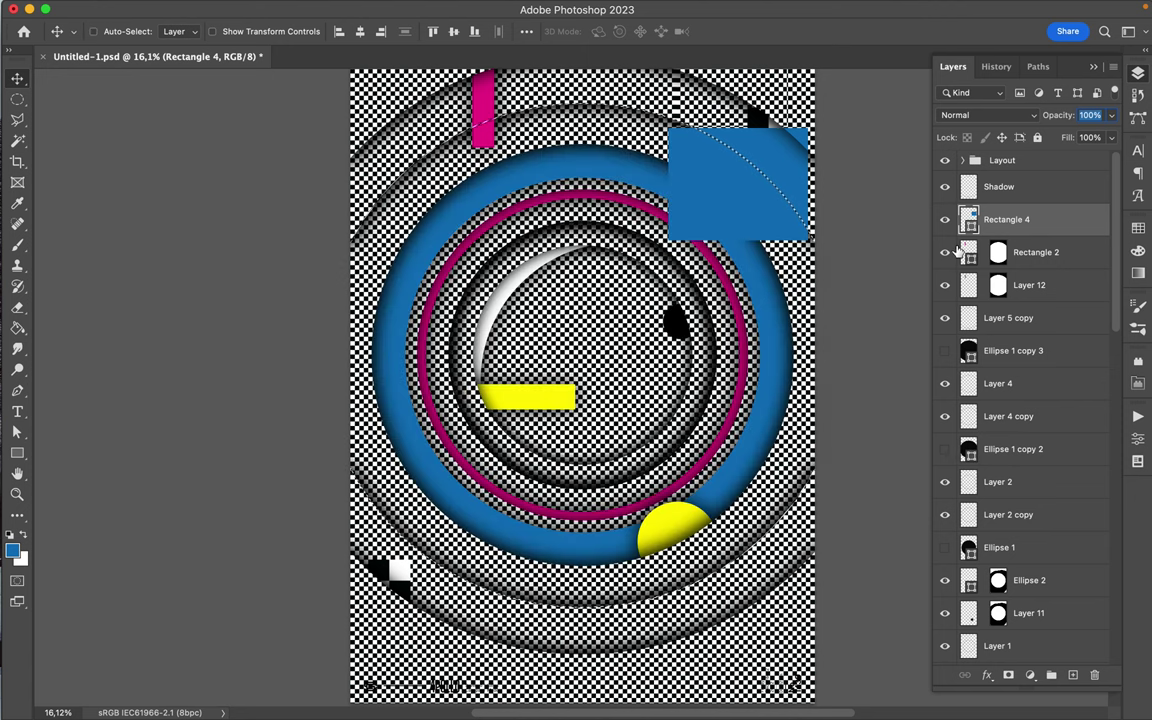
pyautogui.click(1009, 673)
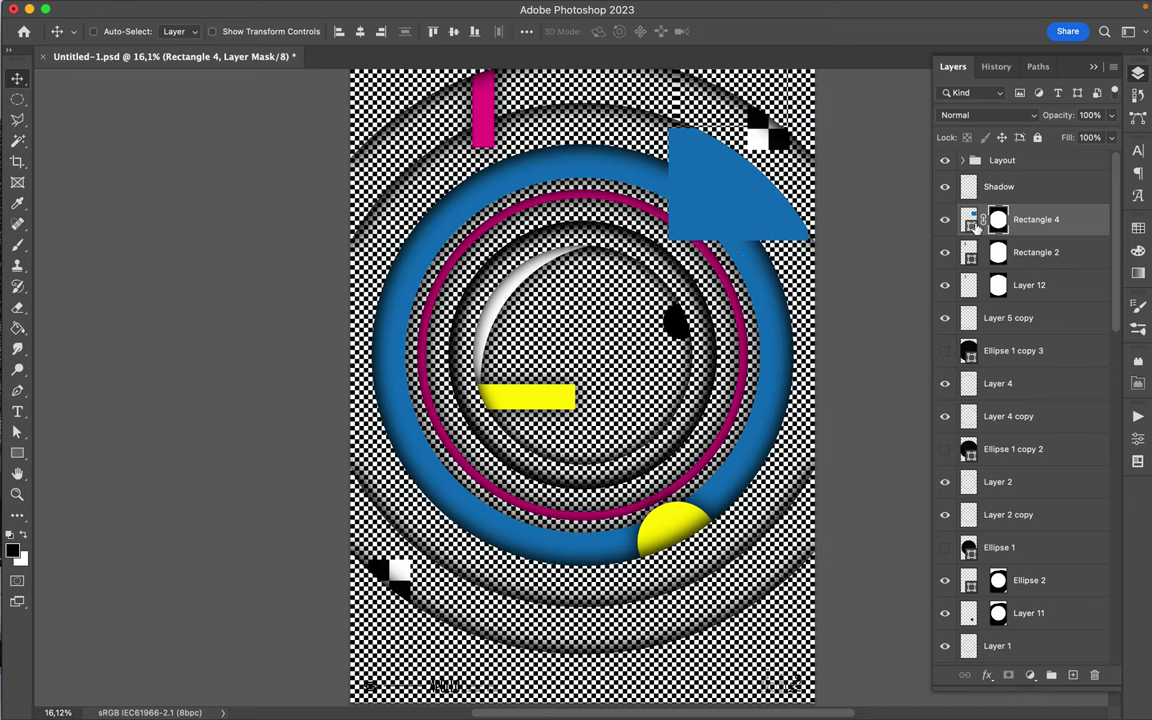
# Add Layer 15 above Rectangle 2 and paint a black shadow over the rectangle's top-right corner.
pyautogui.click(1040, 252)
pyautogui.press('super+shift+alt+n')
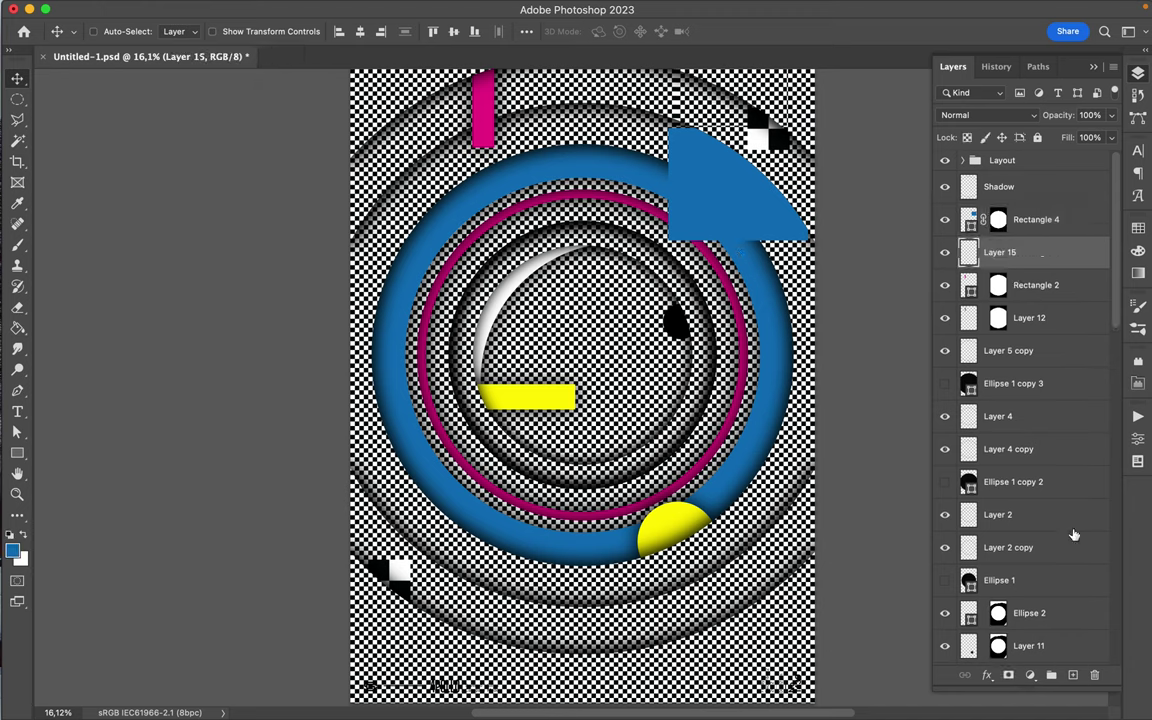
pyautogui.press('b')
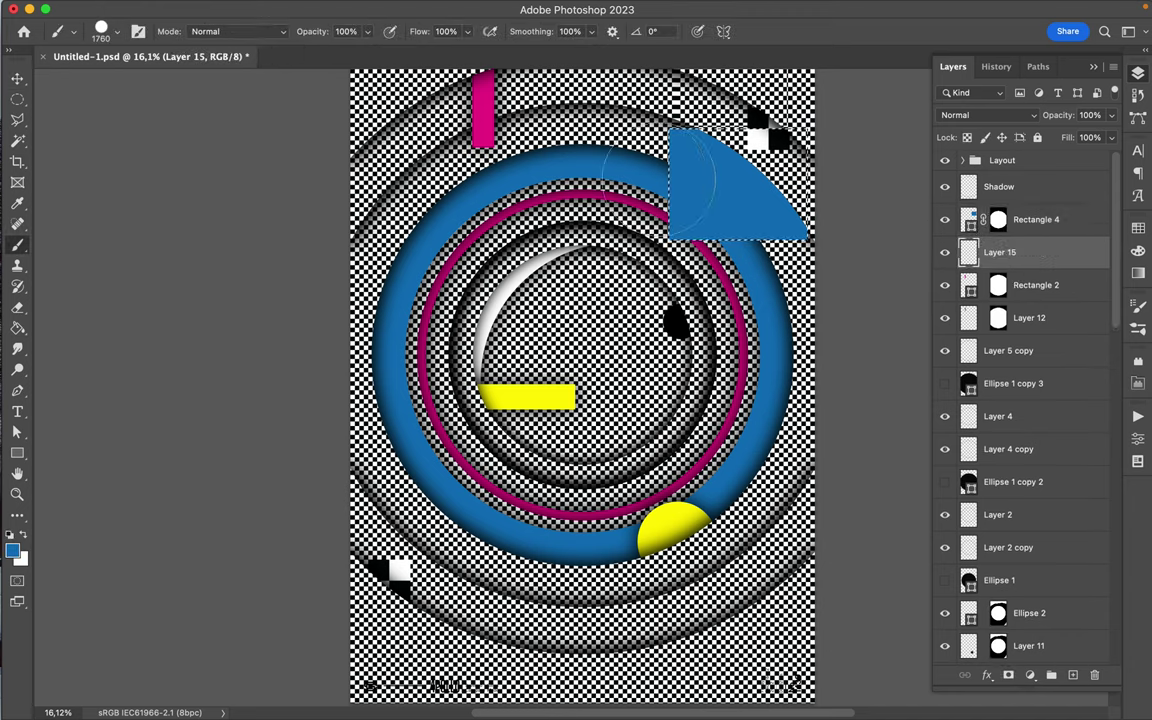
pyautogui.moveTo(695, 200)
pyautogui.mouseDown()
pyautogui.moveTo(784, 194)
pyautogui.moveTo(721, 170)
pyautogui.mouseUp()
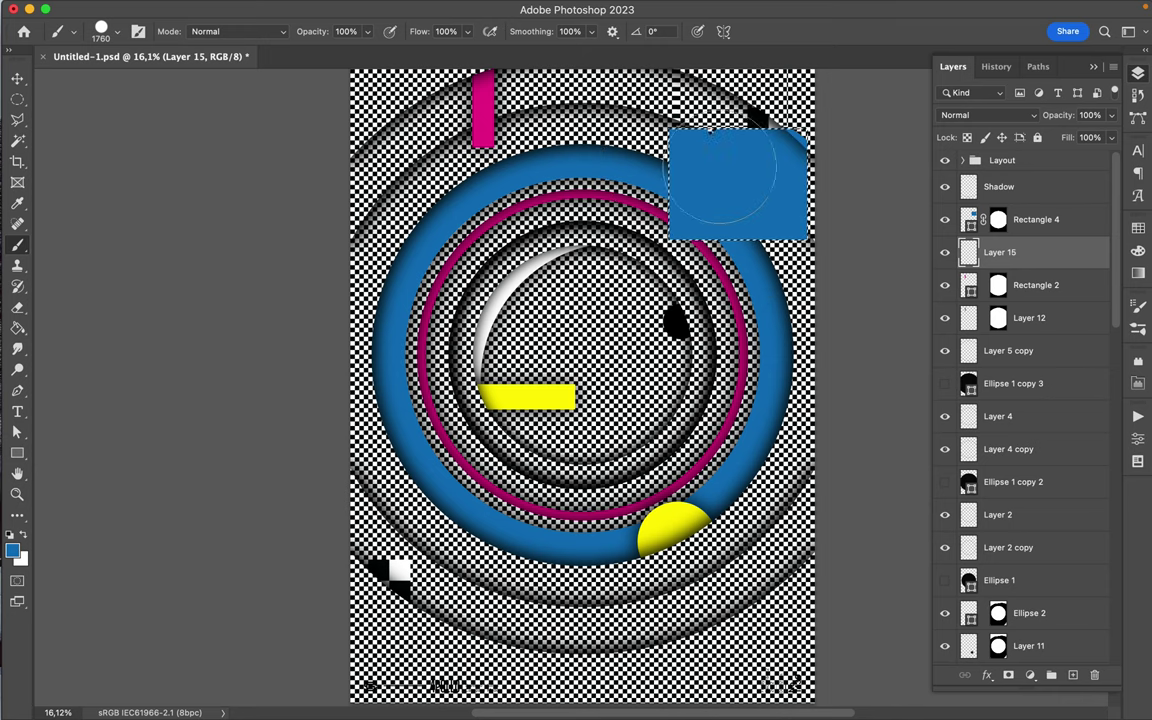
pyautogui.press('d')
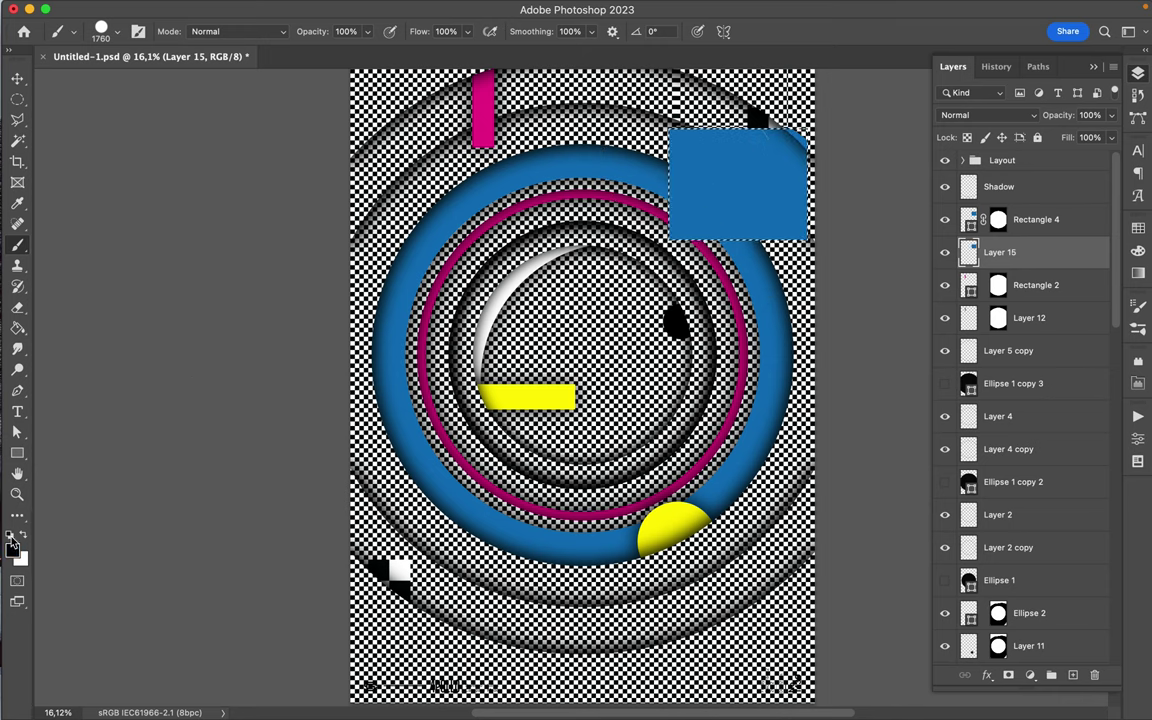
pyautogui.moveTo(699, 172)
pyautogui.mouseDown()
pyautogui.moveTo(696, 240)
pyautogui.moveTo(736, 245)
pyautogui.moveTo(784, 205)
pyautogui.moveTo(784, 167)
pyautogui.moveTo(726, 160)
pyautogui.moveTo(652, 176)
pyautogui.mouseUp()
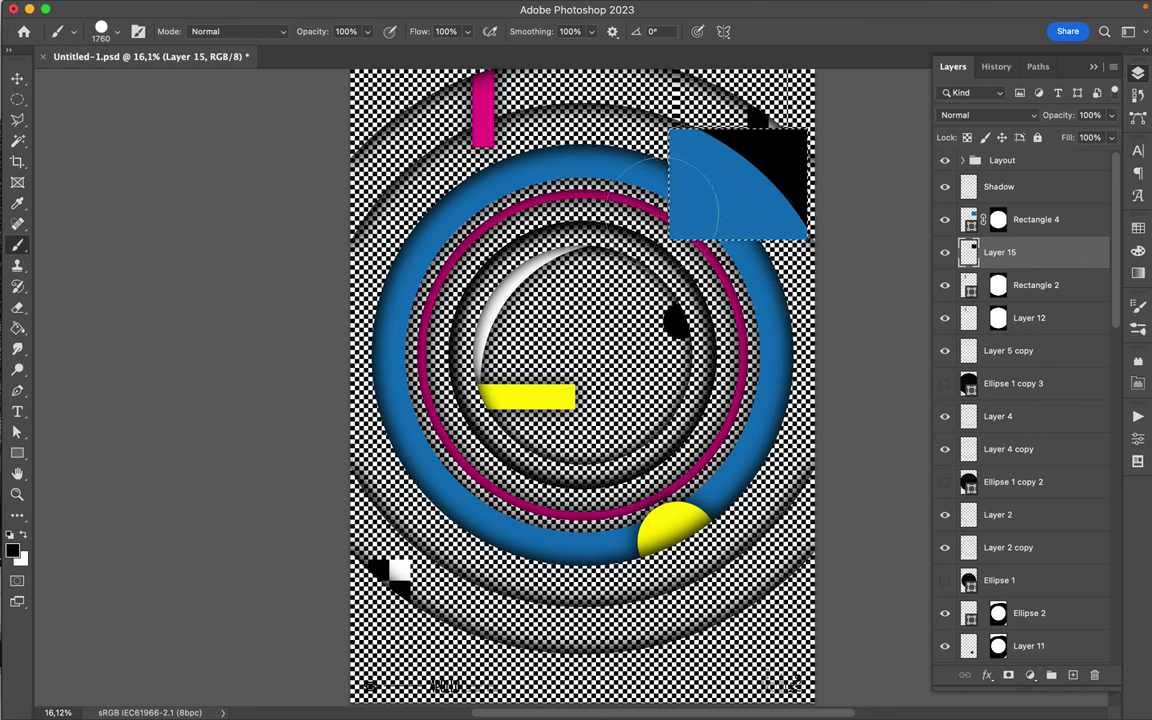
pyautogui.press('v')
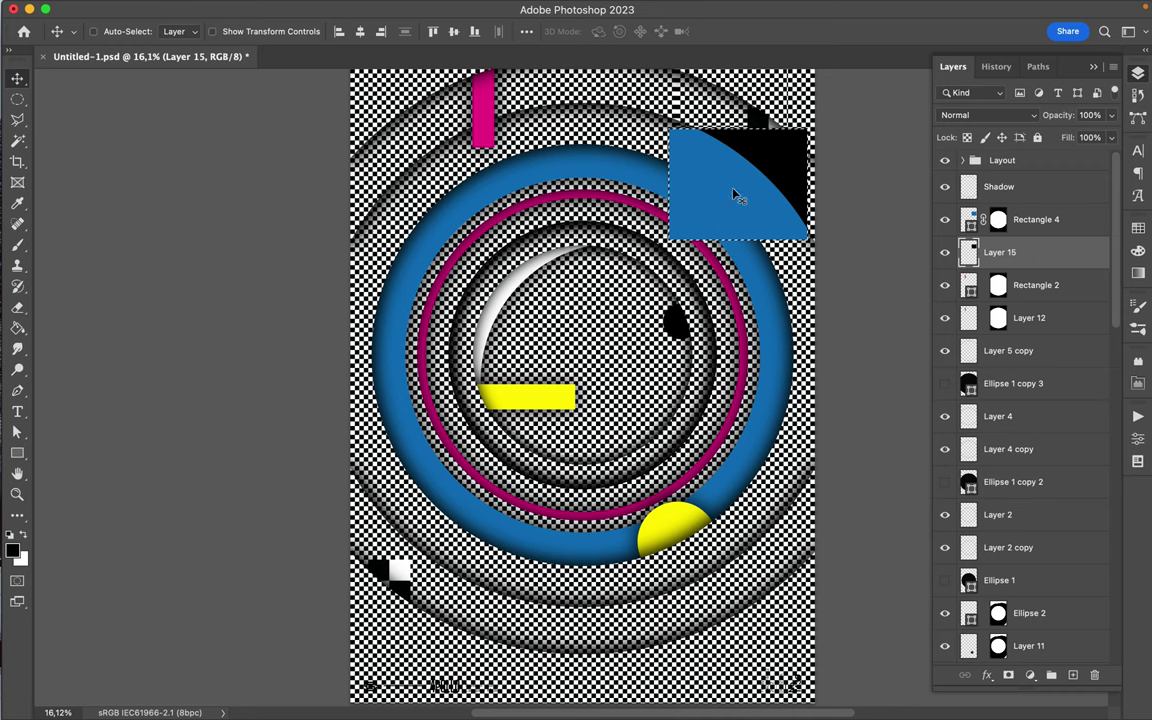
pyautogui.press('b')
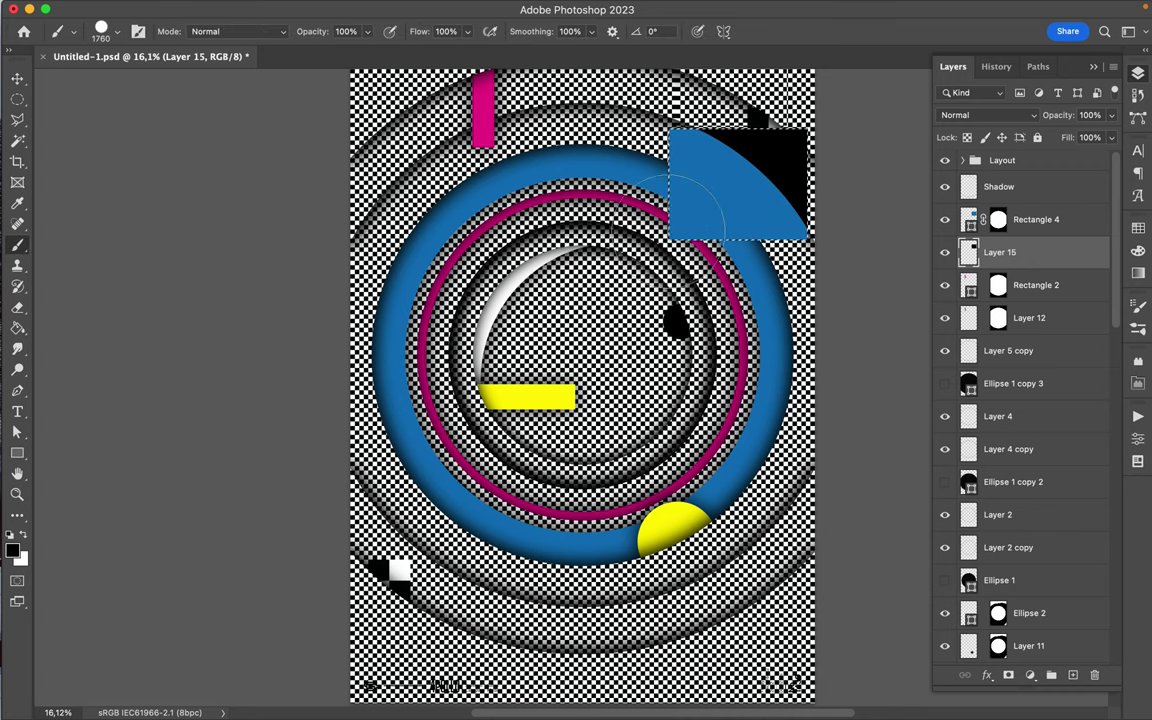
# Gaussian-blur the Layer 15 shadow, save, and give it Rectangle 4's quarter-circle mask.
pyautogui.press('m')
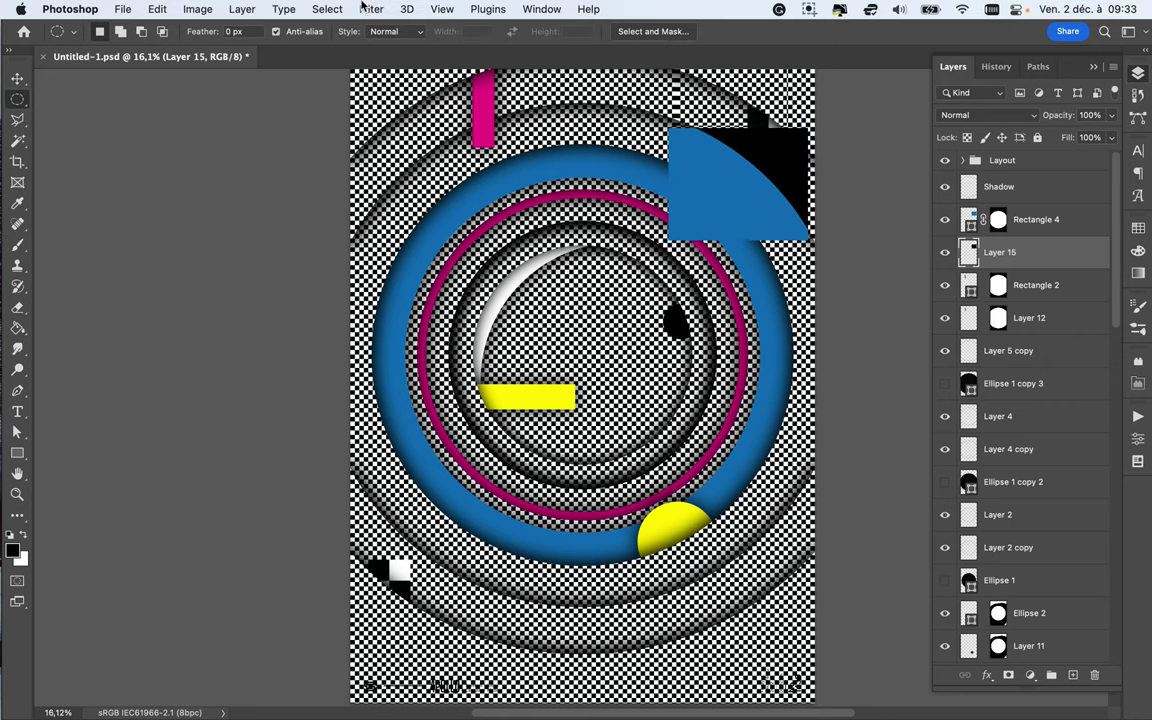
pyautogui.click(369, 9)
pyautogui.click(367, 30)
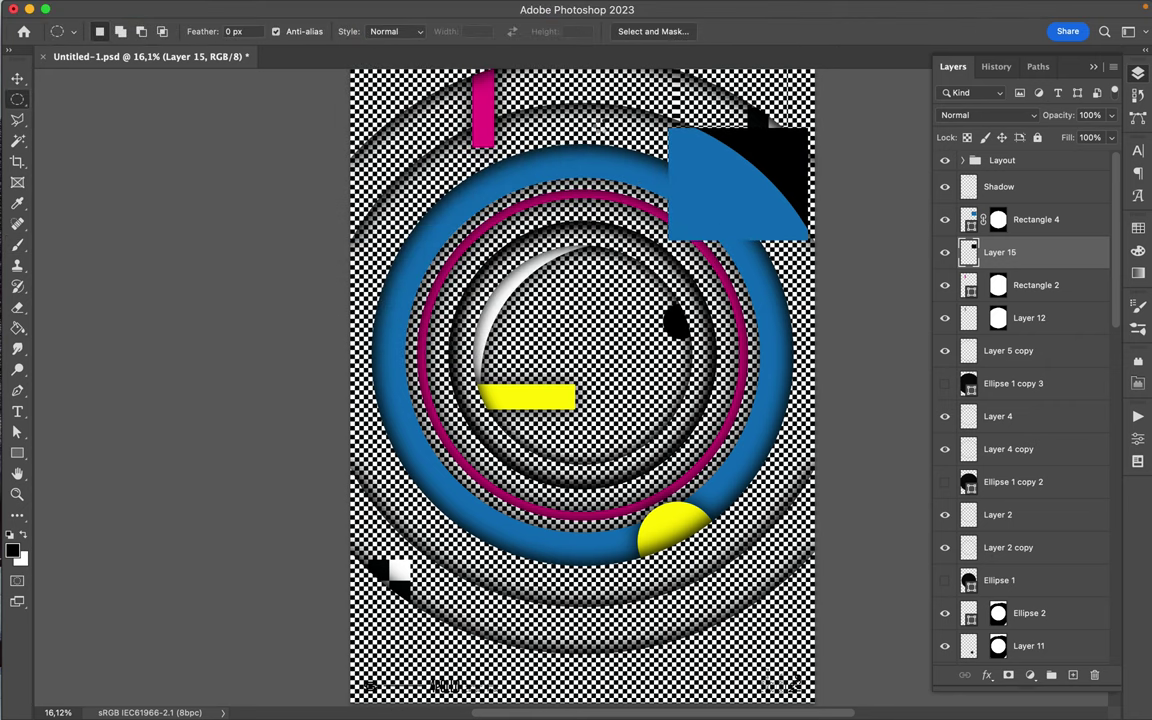
pyautogui.press('super+s')
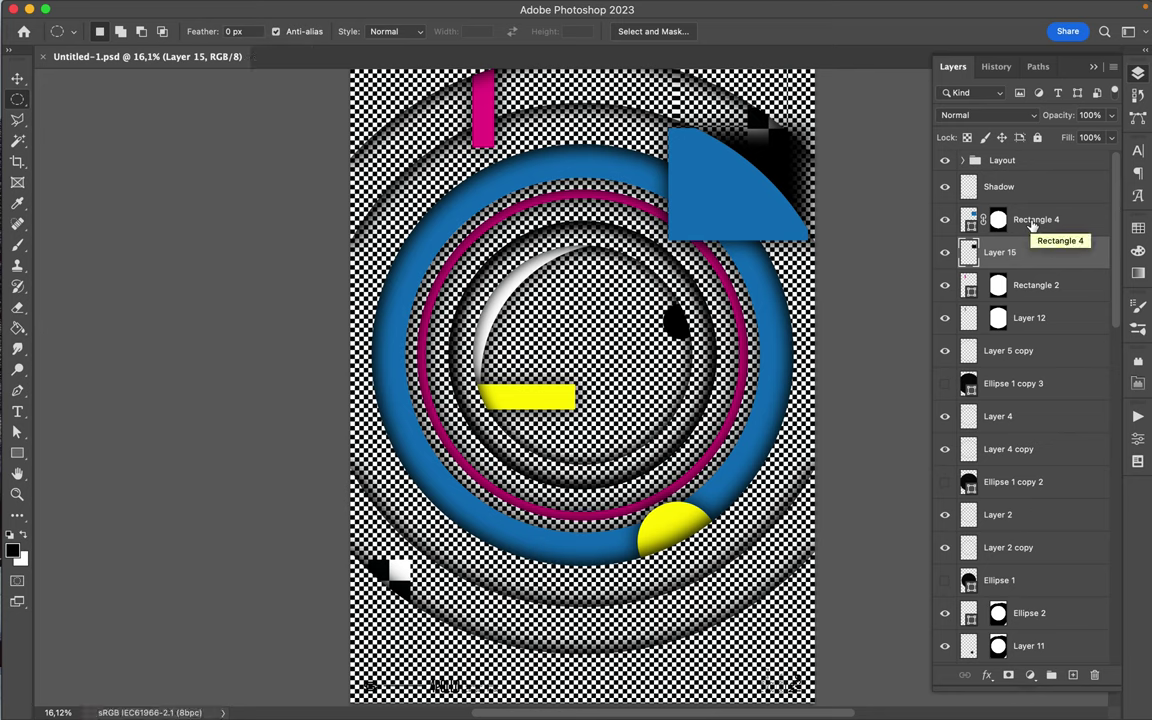
pyautogui.moveTo(1001, 222); pyautogui.dragTo(1000, 252)
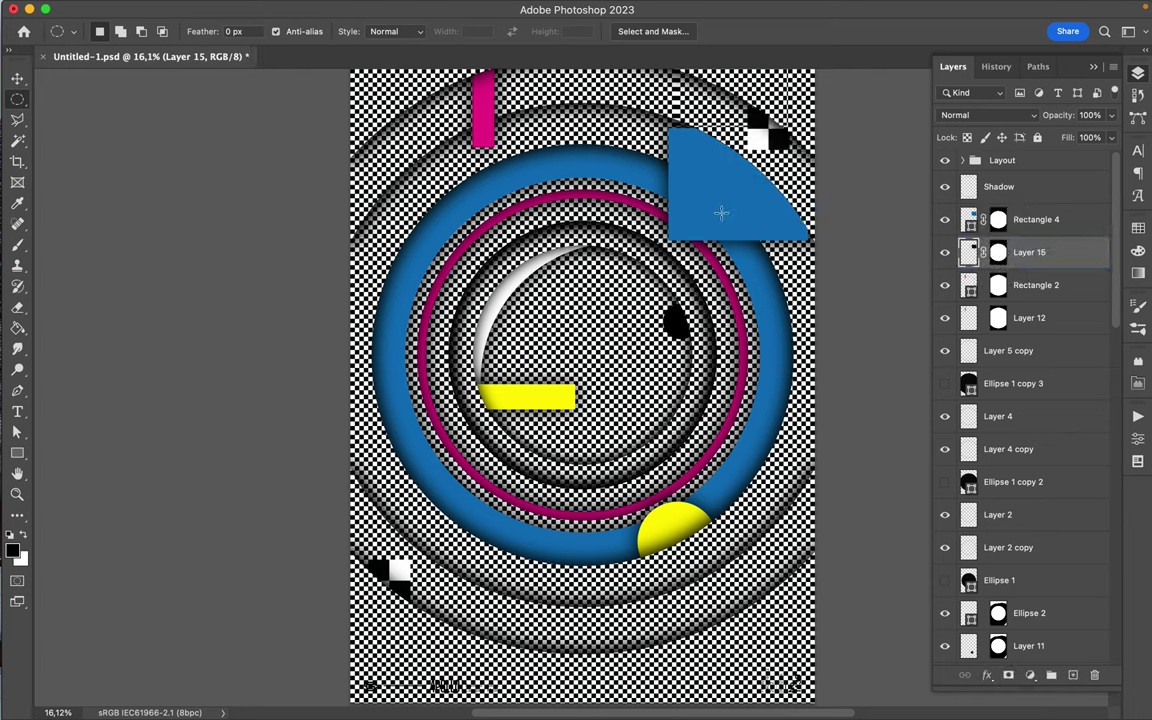
# Select Rectangle 4 with Layer 15, unlink its mask, and shift both toward the top-right.
pyautogui.press('v')
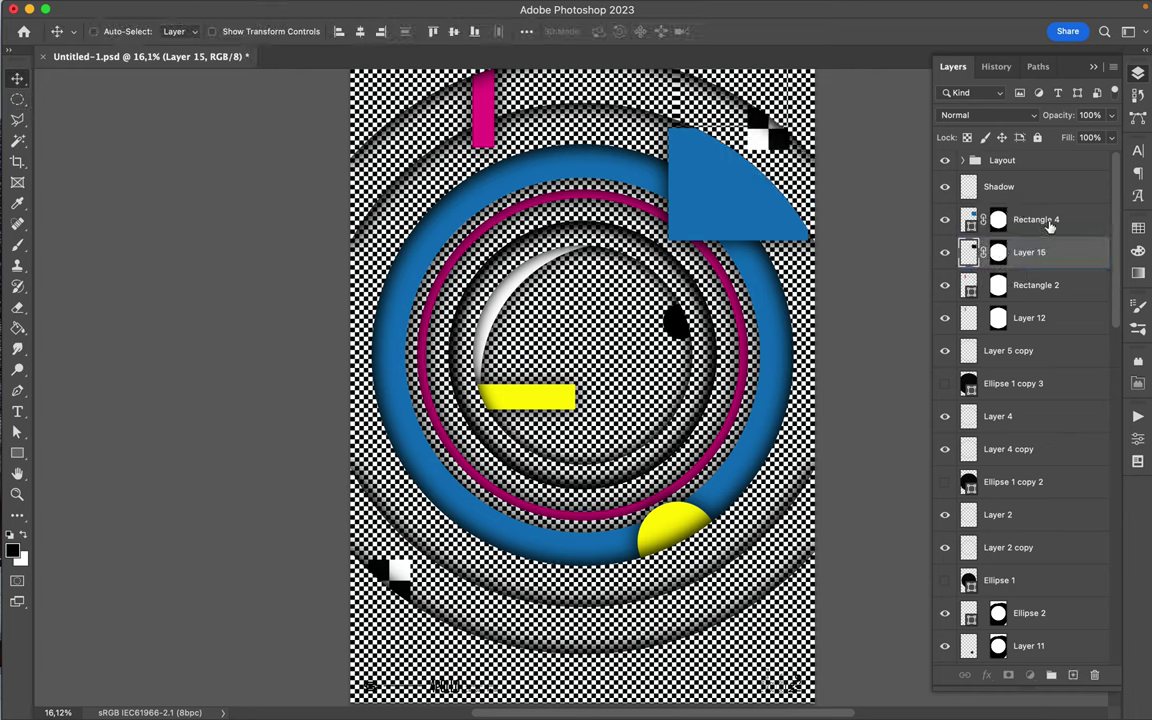
pyautogui.keyDown('shift'); pyautogui.click(1043, 225); pyautogui.keyUp('shift')
pyautogui.moveTo(720, 219)
pyautogui.mouseDown()
pyautogui.moveTo(722, 210)
pyautogui.moveTo(722, 221)
pyautogui.mouseUp()
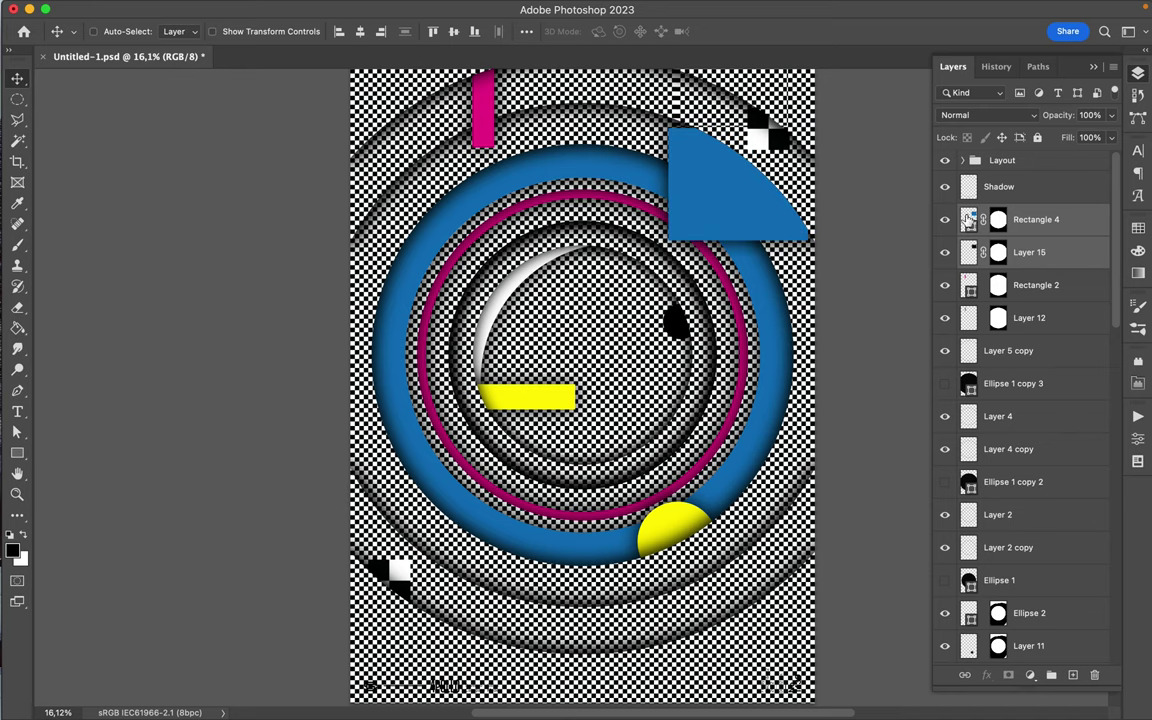
pyautogui.click(984, 220)
pyautogui.moveTo(703, 220); pyautogui.dragTo(733, 213)
pyautogui.moveTo(740, 222)
pyautogui.mouseDown()
pyautogui.moveTo(738, 231)
pyautogui.moveTo(731, 206)
pyautogui.mouseUp()
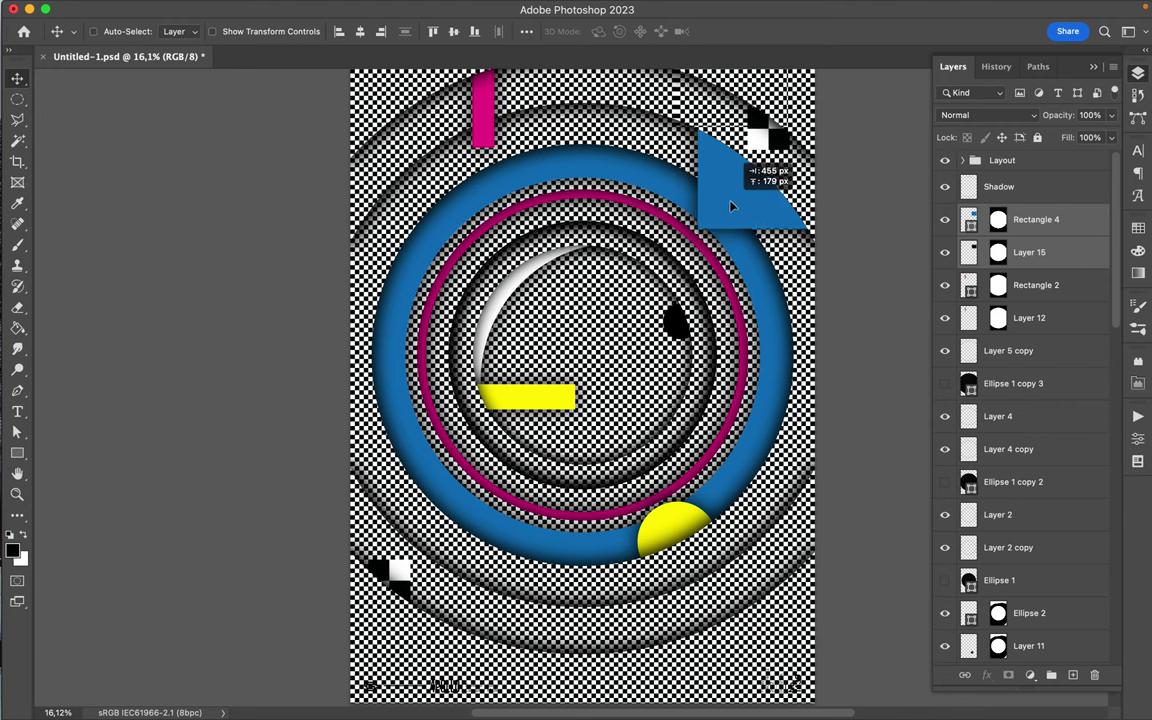
pyautogui.moveTo(731, 206); pyautogui.dragTo(751, 198)
pyautogui.scroll(-2, 745, 230)
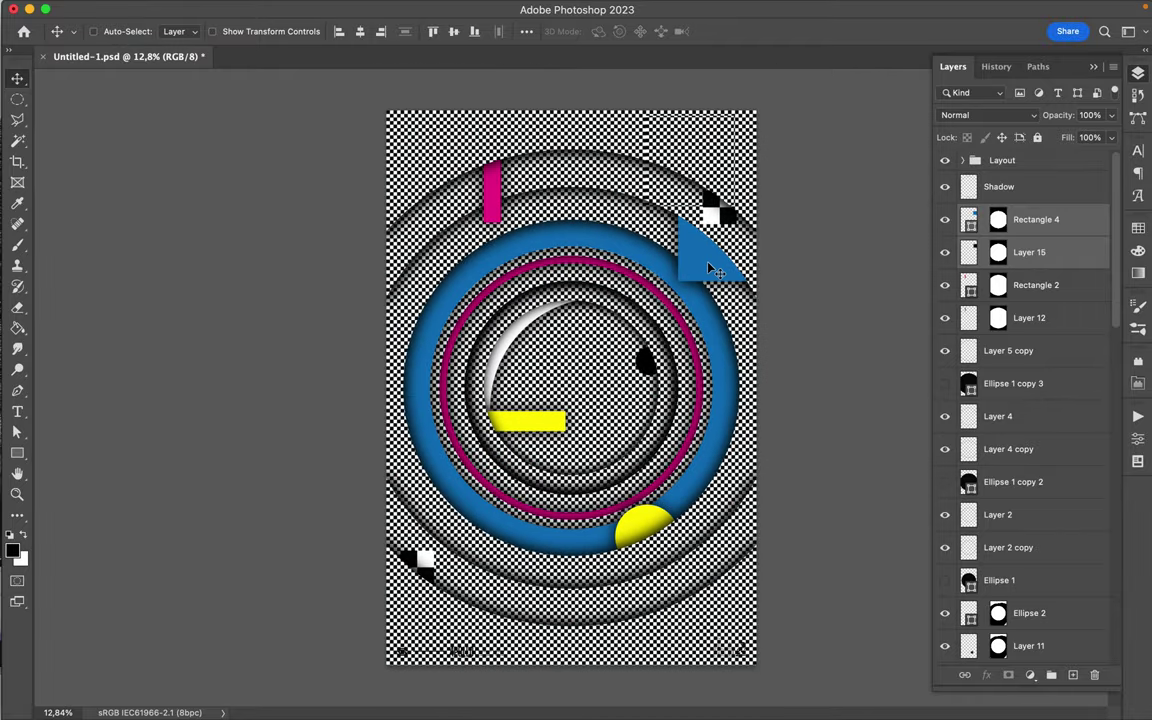
pyautogui.moveTo(708, 268); pyautogui.dragTo(701, 260)
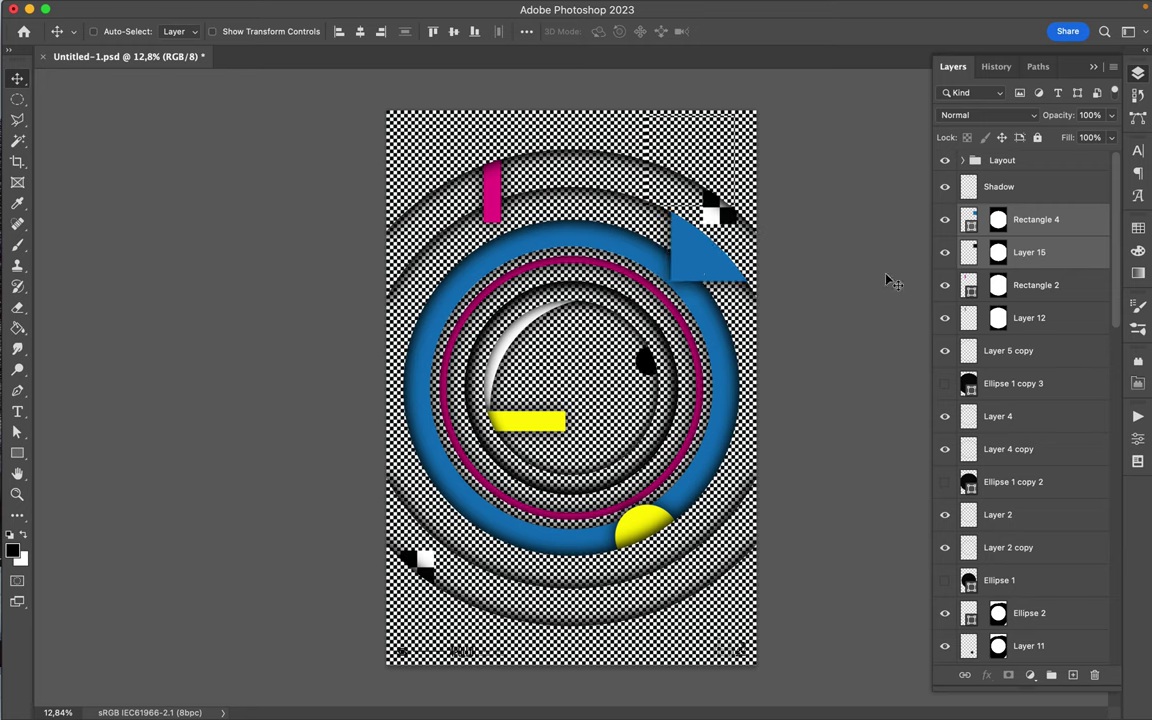
# Move the Rectangle 4 and Layer 15 layers down below Layer 4.
pyautogui.moveTo(1018, 257); pyautogui.dragTo(1023, 441)
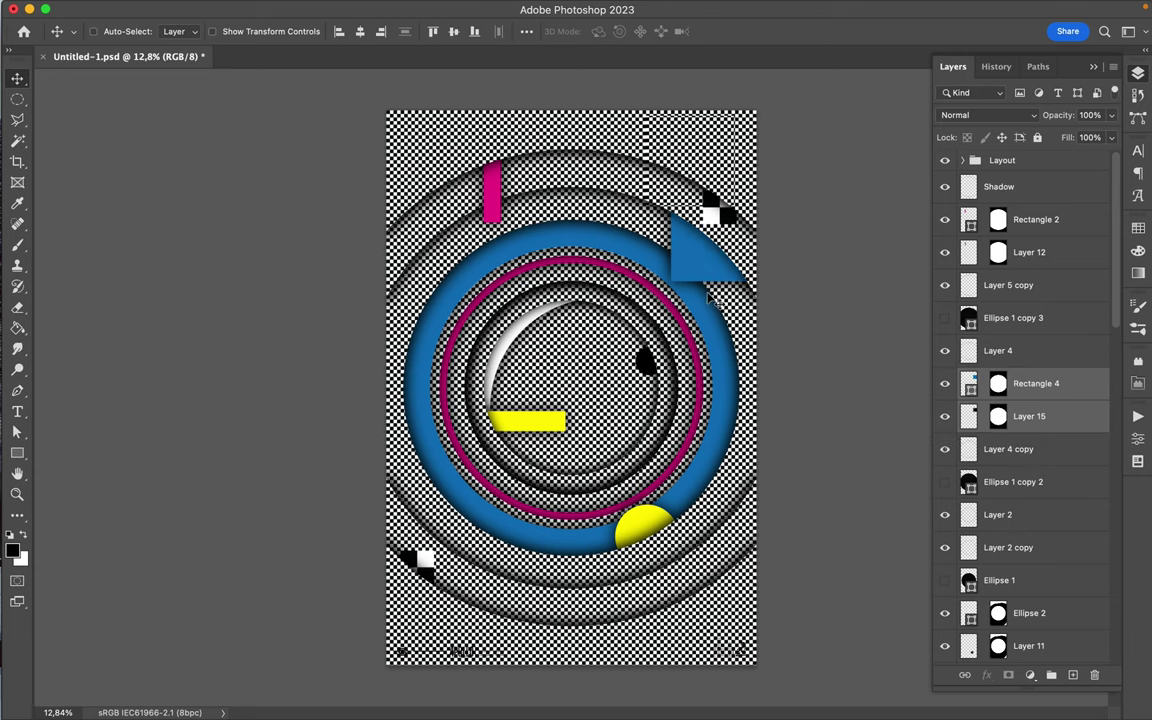
pyautogui.scroll(1, 592, 262)
pyautogui.scroll(1, 661, 297)
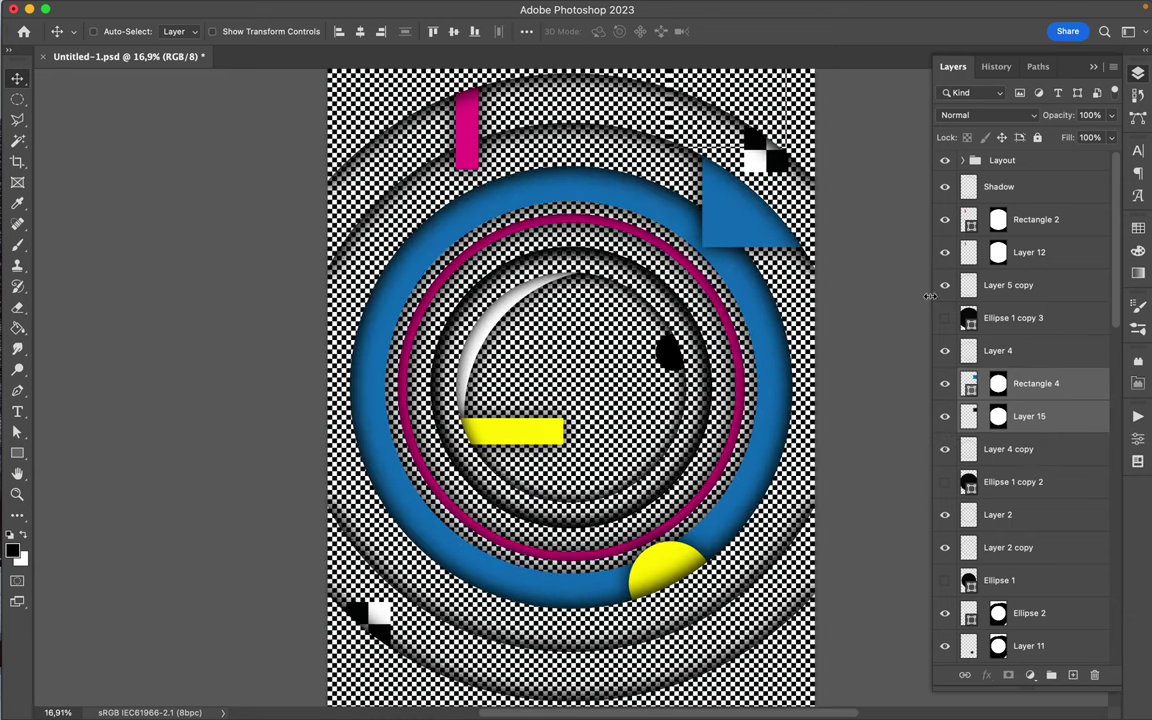
pyautogui.scroll(-1, 662, 244)
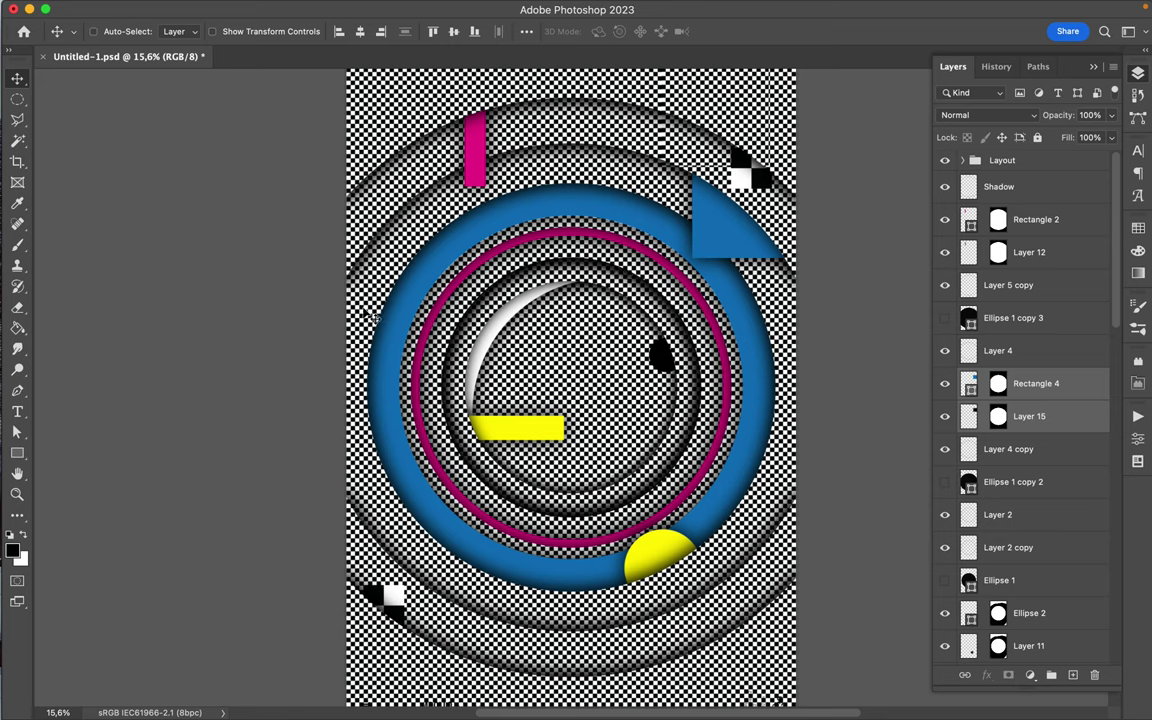
# Draw a tall rectangle along the poster's left edge and fill it yellow.
pyautogui.press('u')
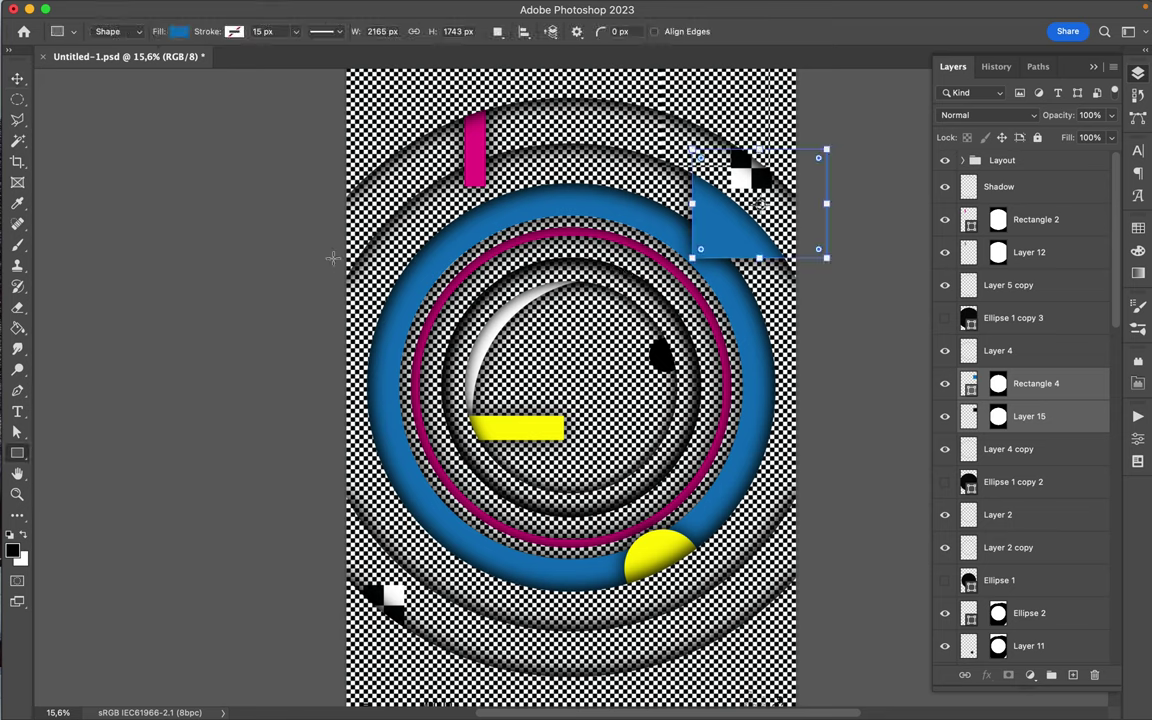
pyautogui.moveTo(333, 252); pyautogui.dragTo(355, 541)
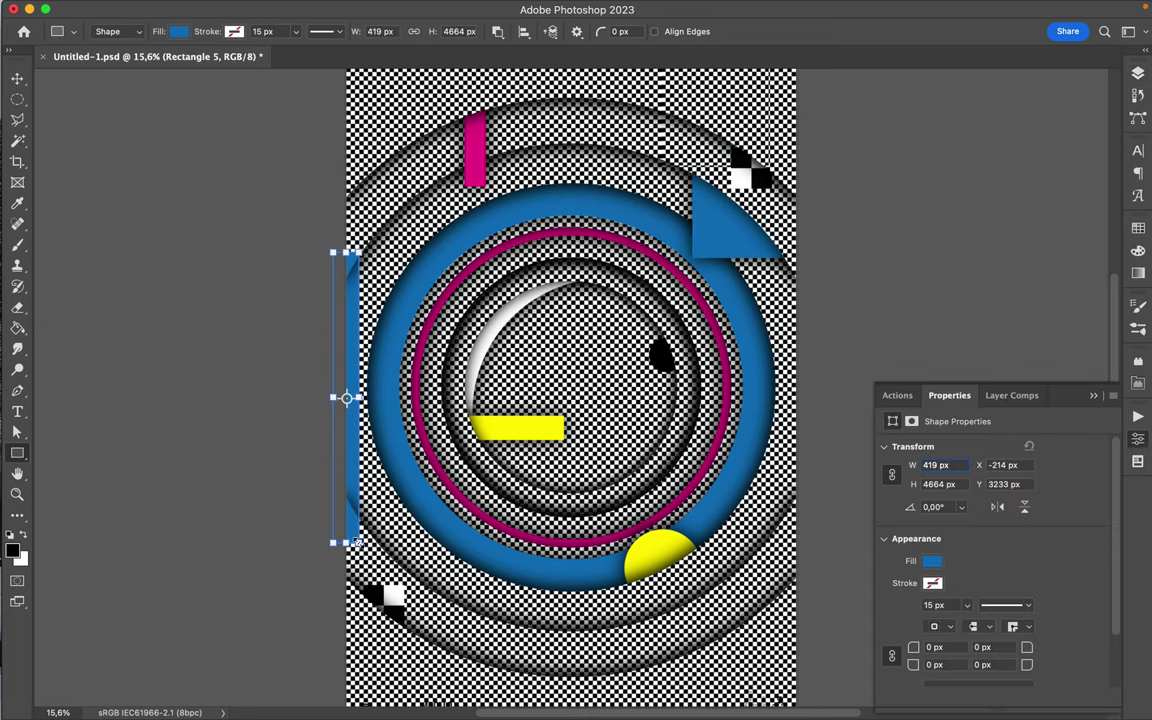
pyautogui.press('a')
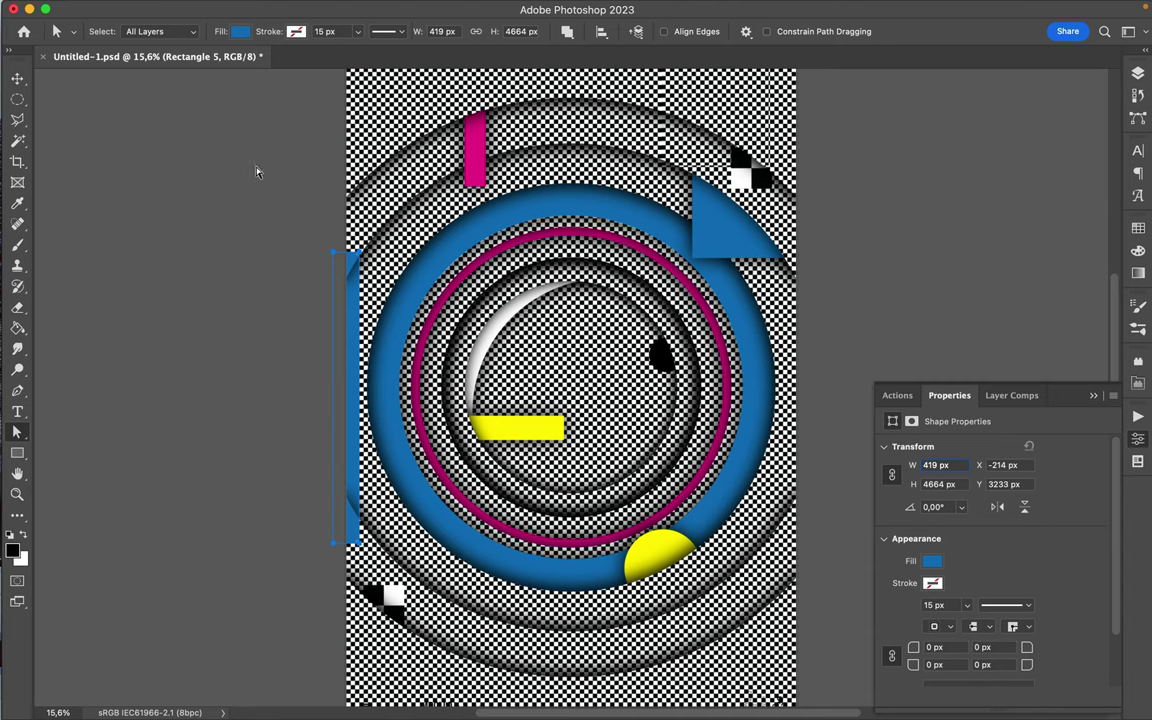
pyautogui.click(241, 33)
pyautogui.click(184, 117)
# Nudge the yellow bar up and stretch it taller to 419 × 6762 px.
pyautogui.press('v')
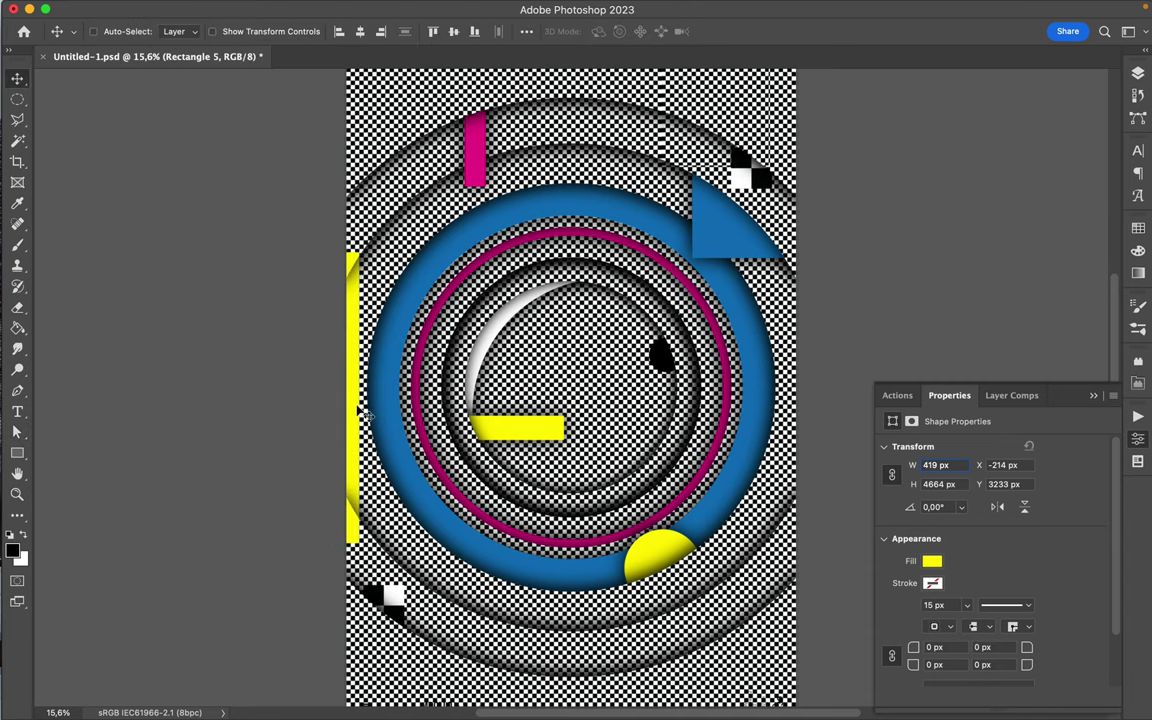
pyautogui.moveTo(358, 409); pyautogui.dragTo(357, 402)
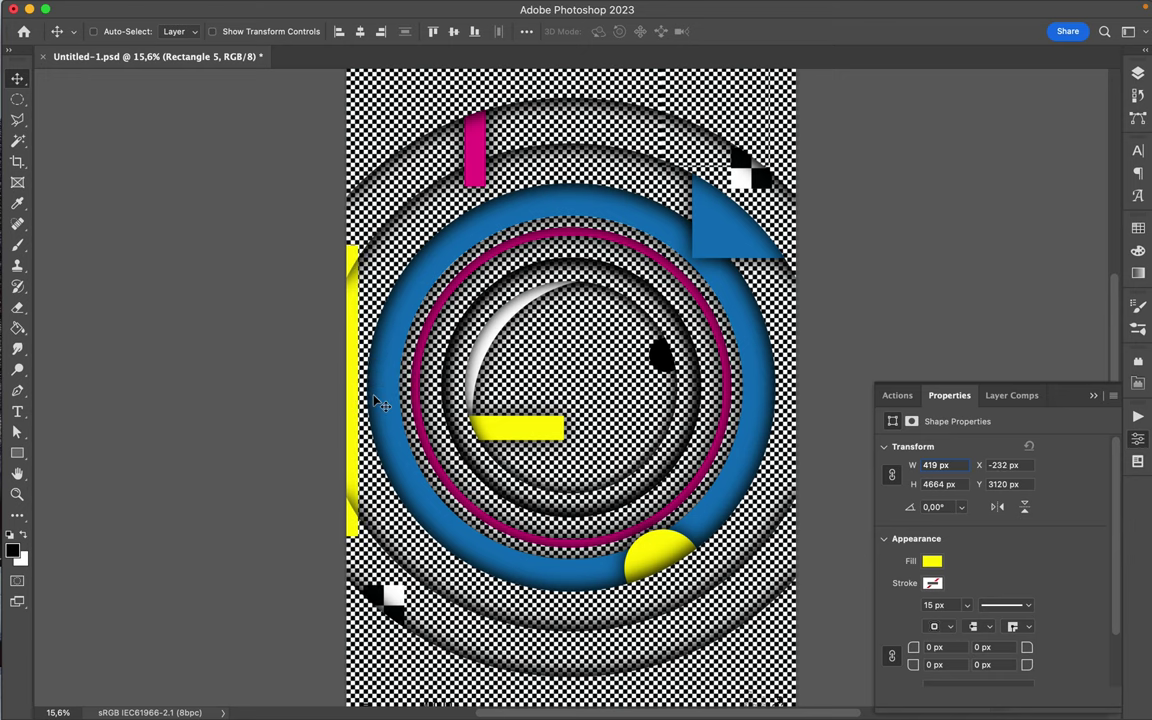
pyautogui.scroll(-3, 381, 404)
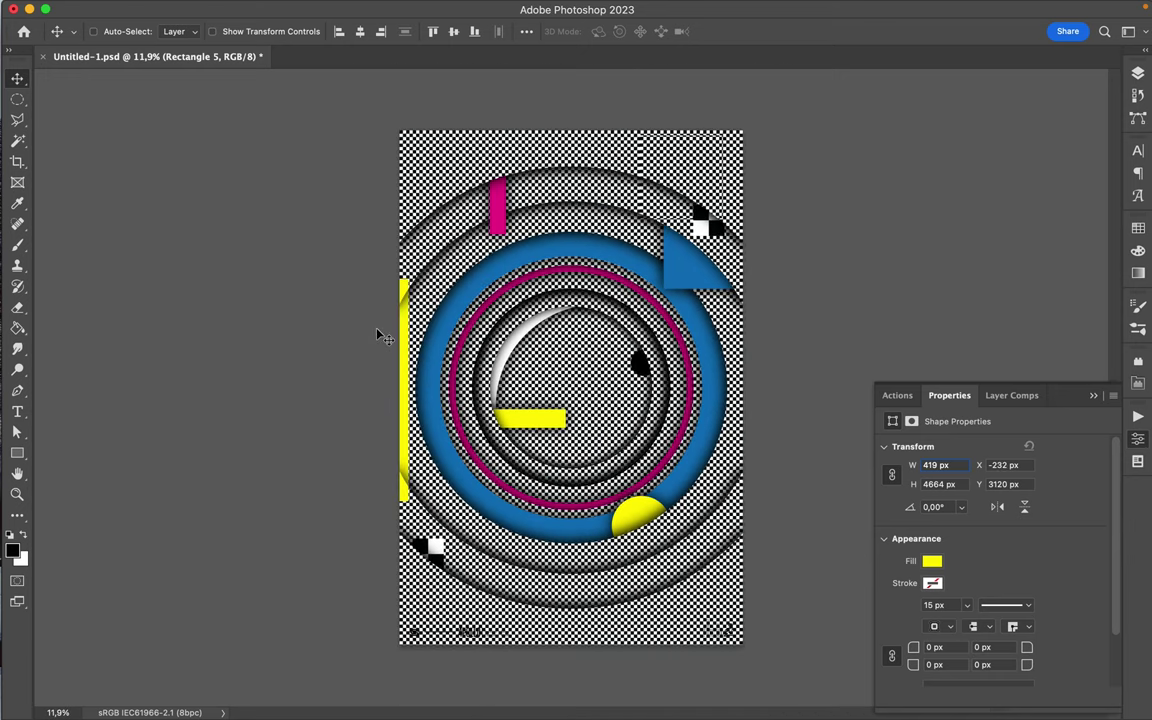
pyautogui.press('super+t')
pyautogui.moveTo(400, 278); pyautogui.dragTo(400, 228)
pyautogui.moveTo(399, 498); pyautogui.dragTo(399, 549)
pyautogui.press('Return')
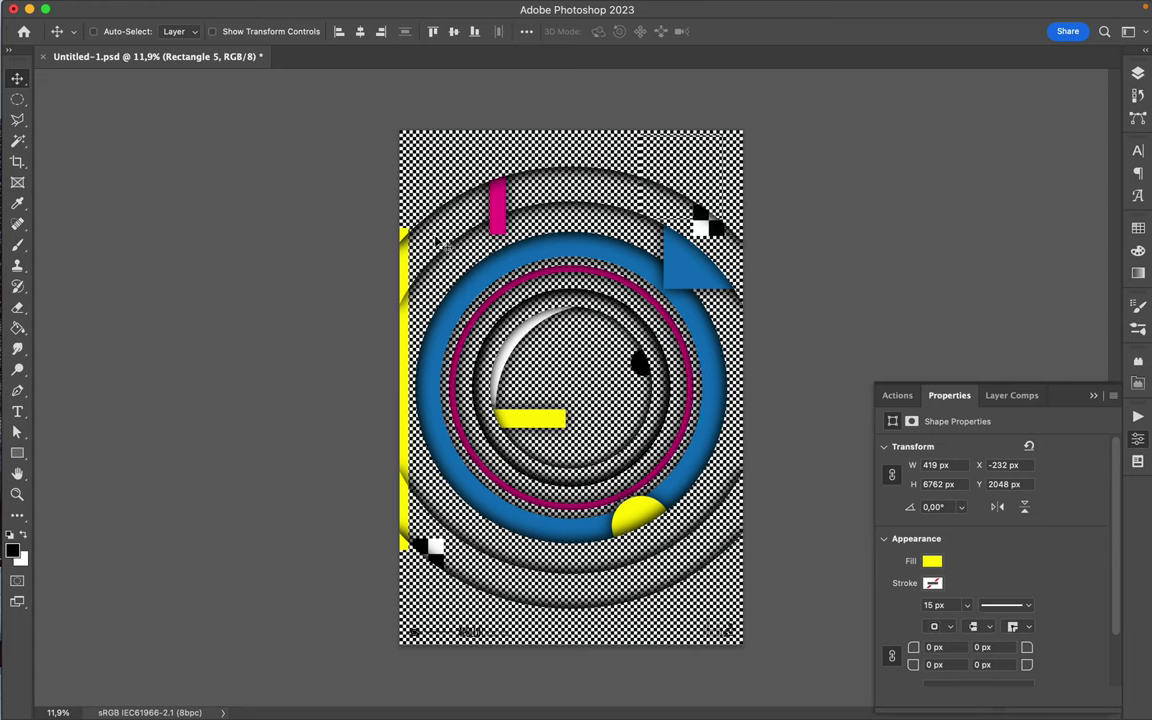
# In the Layers panel, briefly show and then hide Ellipse 1 copy 3.
pyautogui.click(1138, 74)
pyautogui.click(948, 319)
pyautogui.click(948, 319)
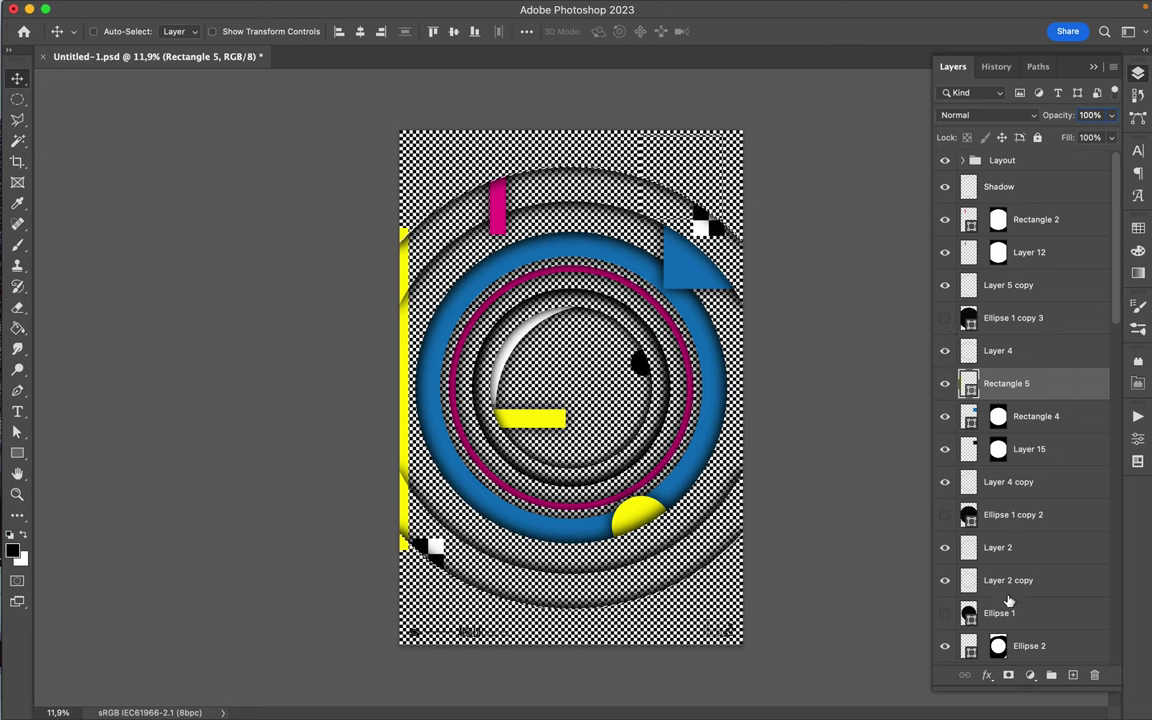
# Add a layer mask to Rectangle 5, stack it above Rectangle 4, and adjust its position.
pyautogui.click(1008, 675)
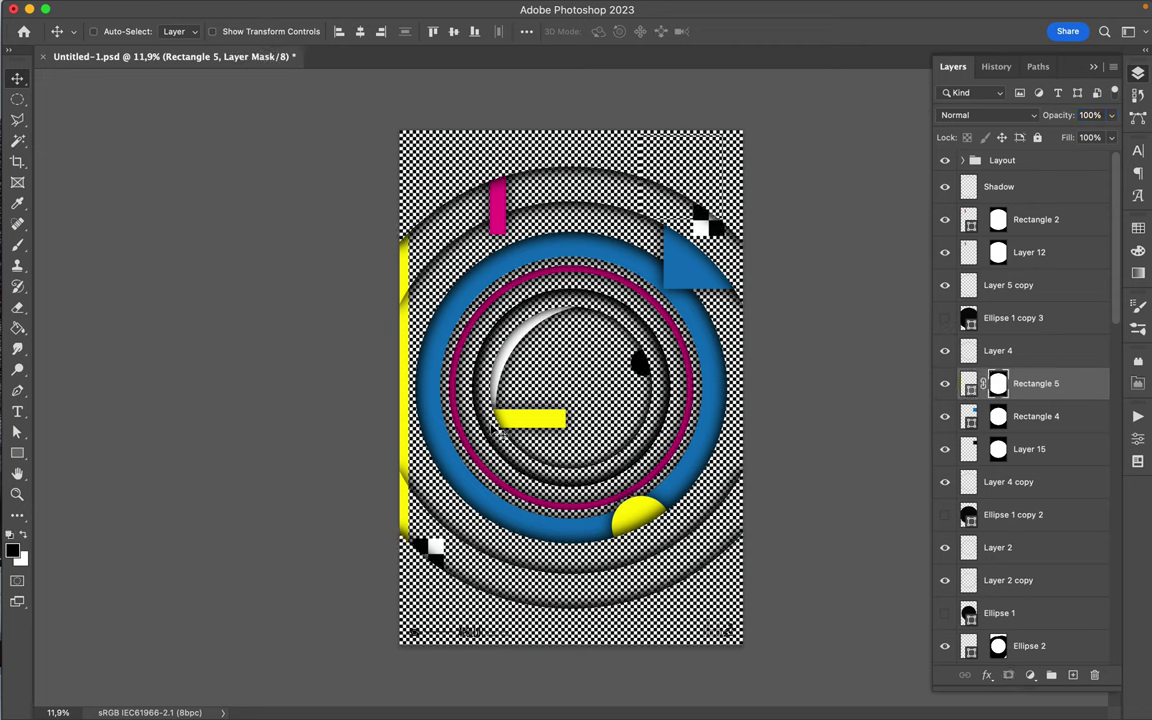
pyautogui.moveTo(1067, 389); pyautogui.dragTo(1027, 334)
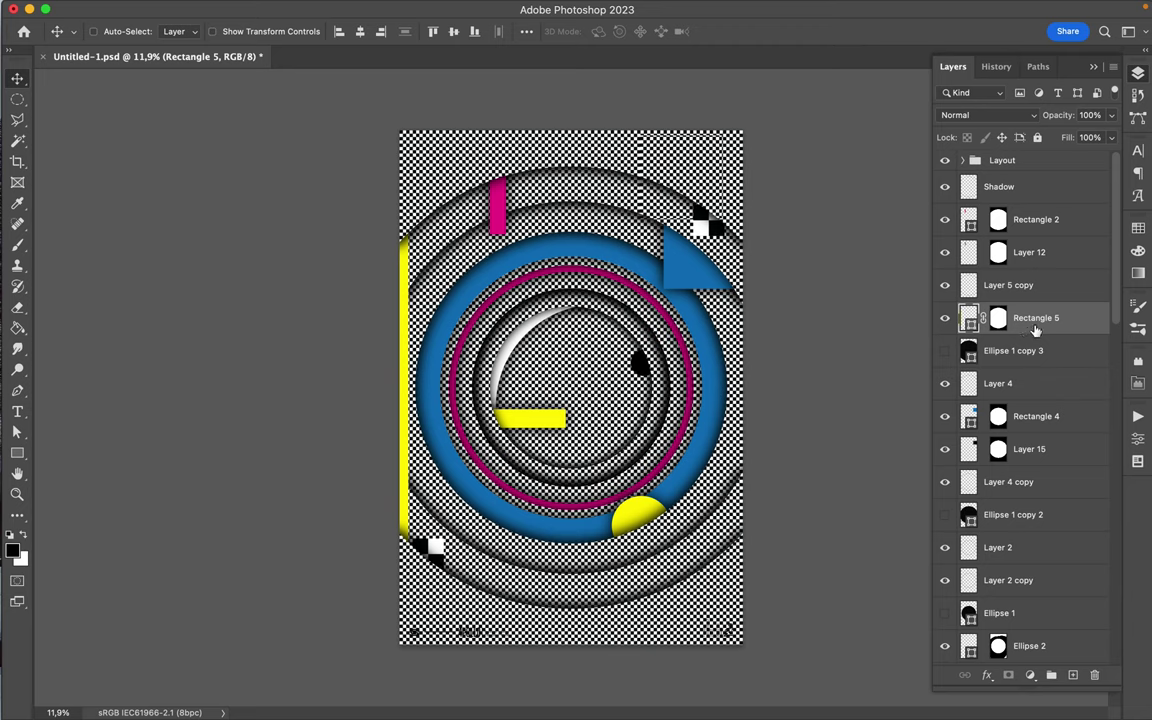
pyautogui.moveTo(1036, 329); pyautogui.dragTo(1031, 405)
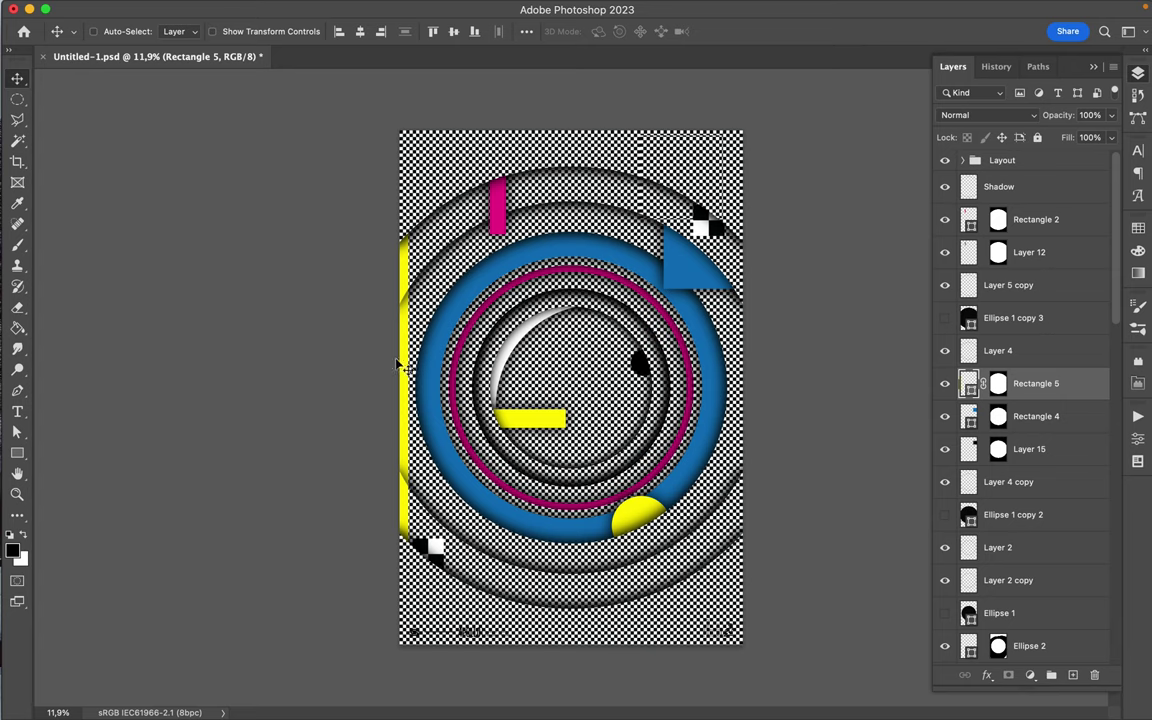
pyautogui.moveTo(408, 366)
pyautogui.mouseDown()
pyautogui.moveTo(417, 364)
pyautogui.moveTo(407, 365)
pyautogui.mouseUp()
pyautogui.moveTo(404, 398); pyautogui.dragTo(405, 398)
# Brush on Rectangle 5's mask to hide the middle of the yellow bar.
pyautogui.click(968, 517)
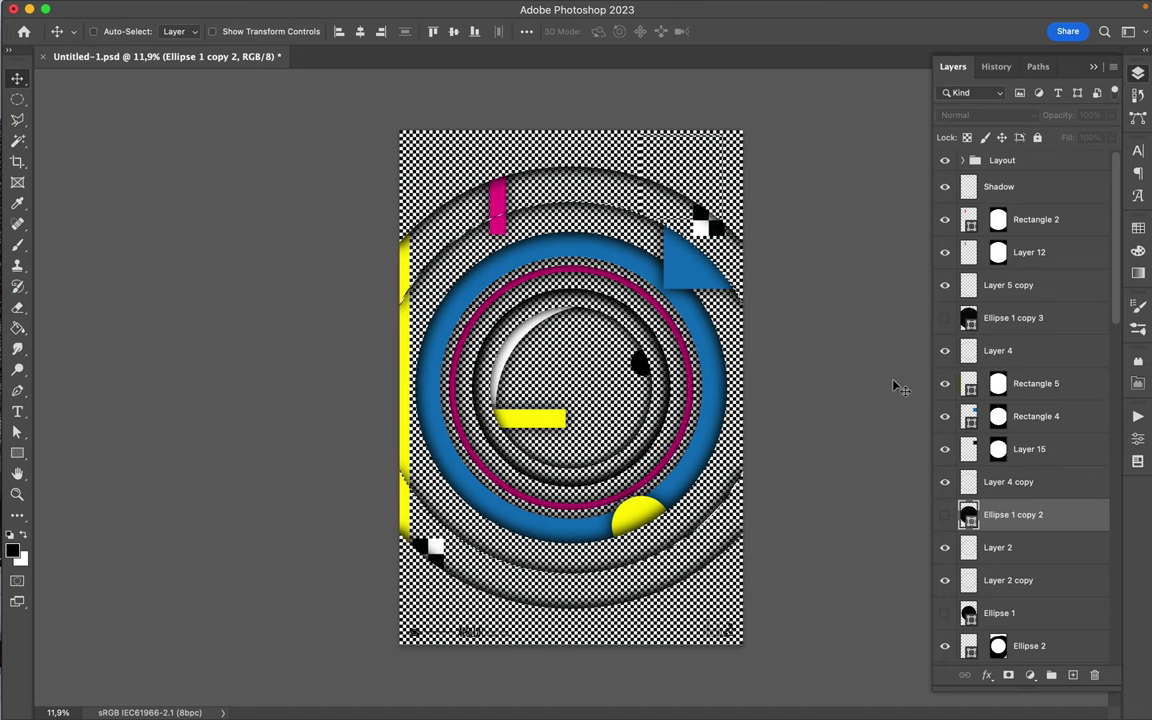
pyautogui.click(985, 383)
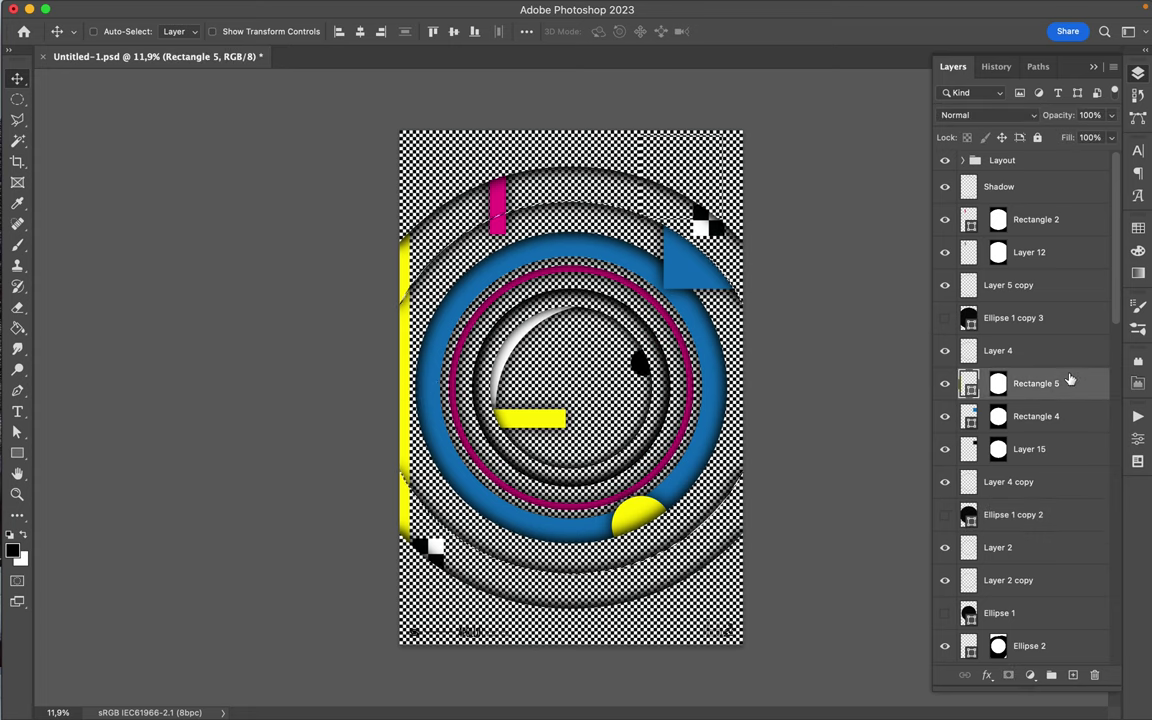
pyautogui.press('b')
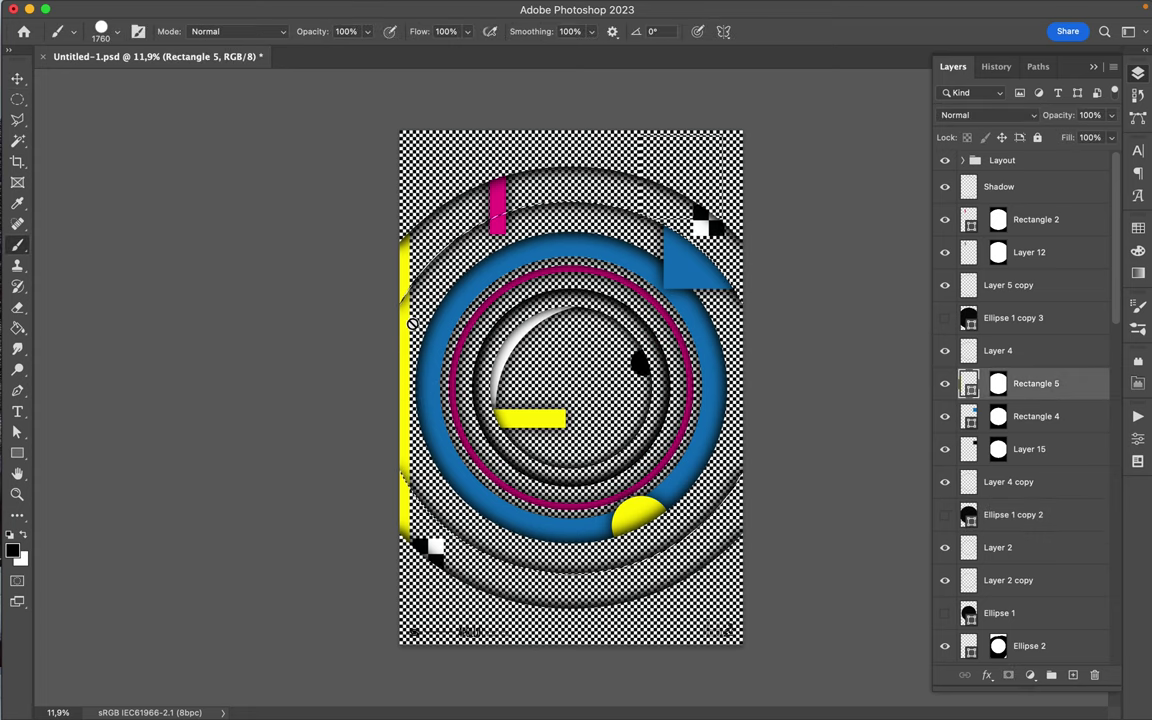
pyautogui.click(999, 385)
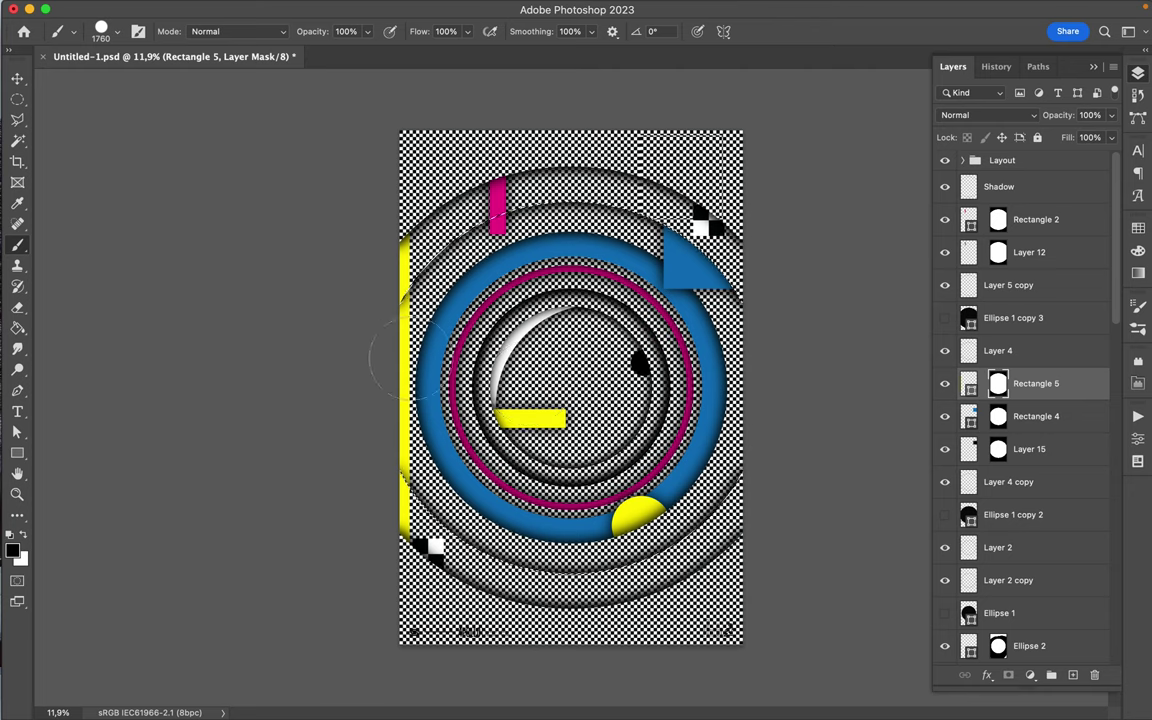
pyautogui.click(310, 419)
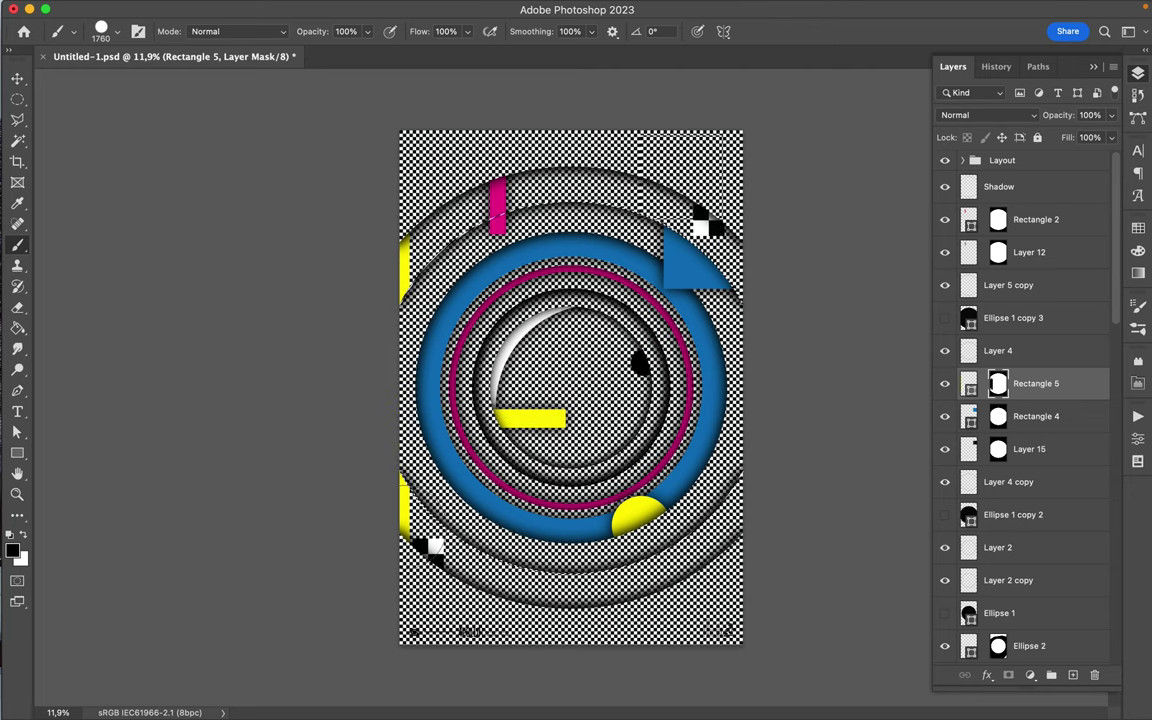
# Alt-drag Rectangle 5 in the Layers panel to create Rectangle 5 copy.
pyautogui.press('m')
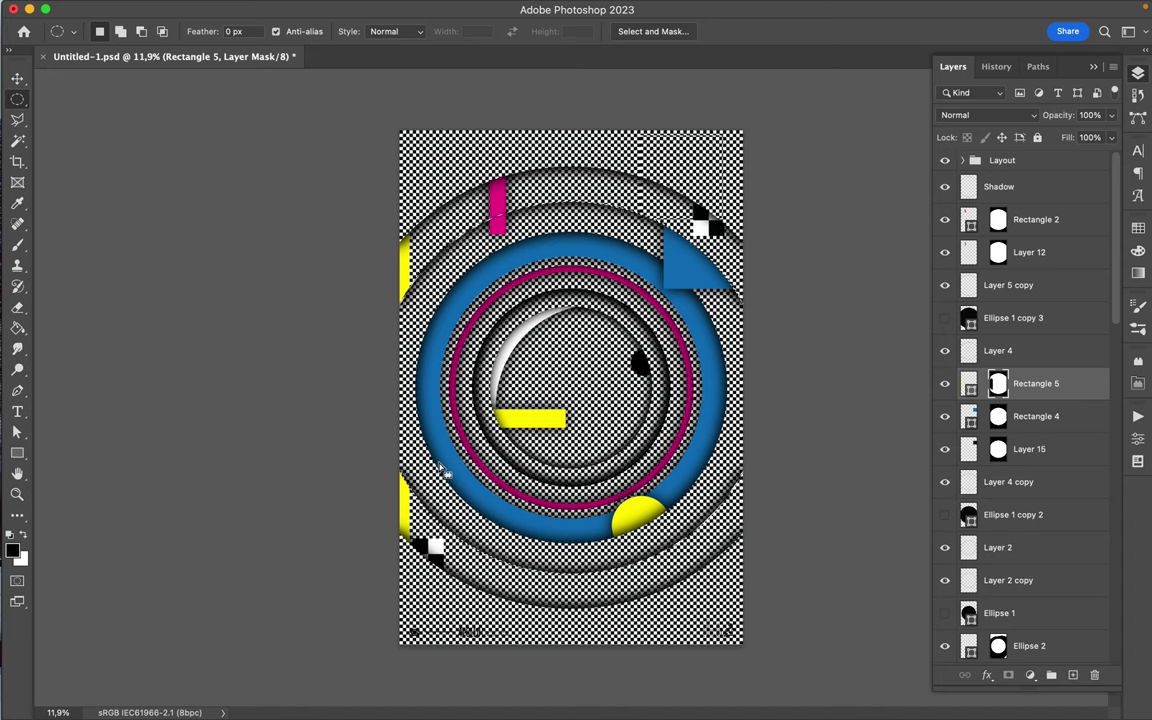
pyautogui.press('v')
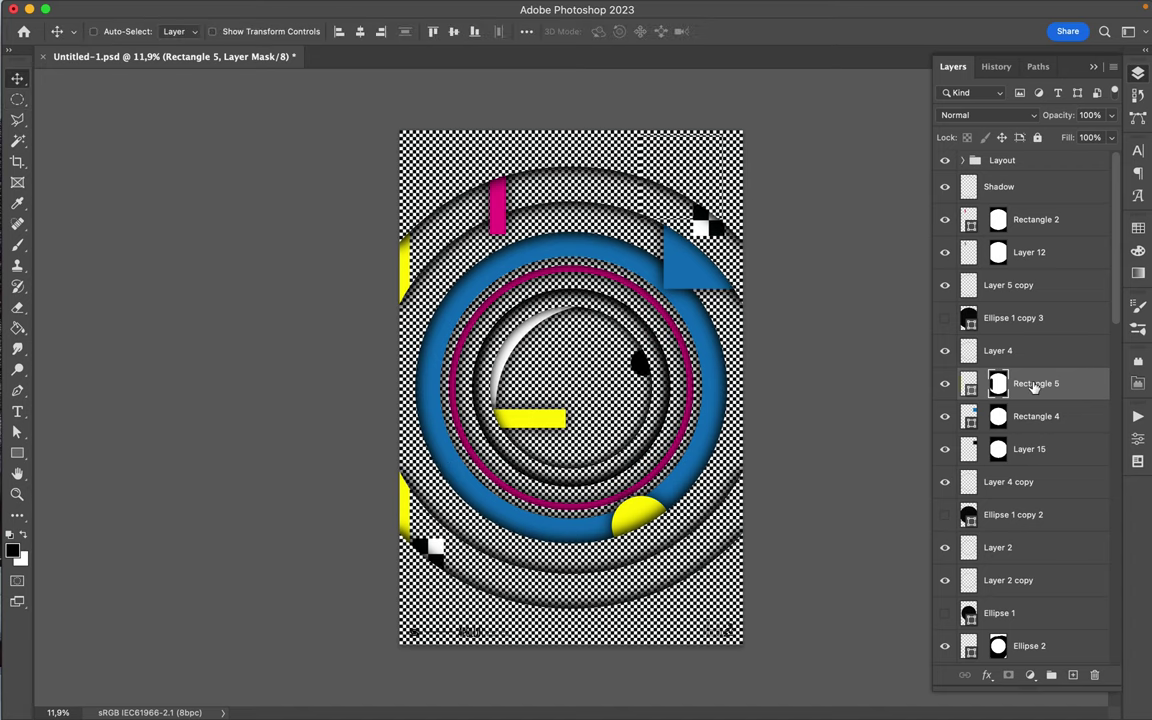
pyautogui.scroll(2, 1030, 386)
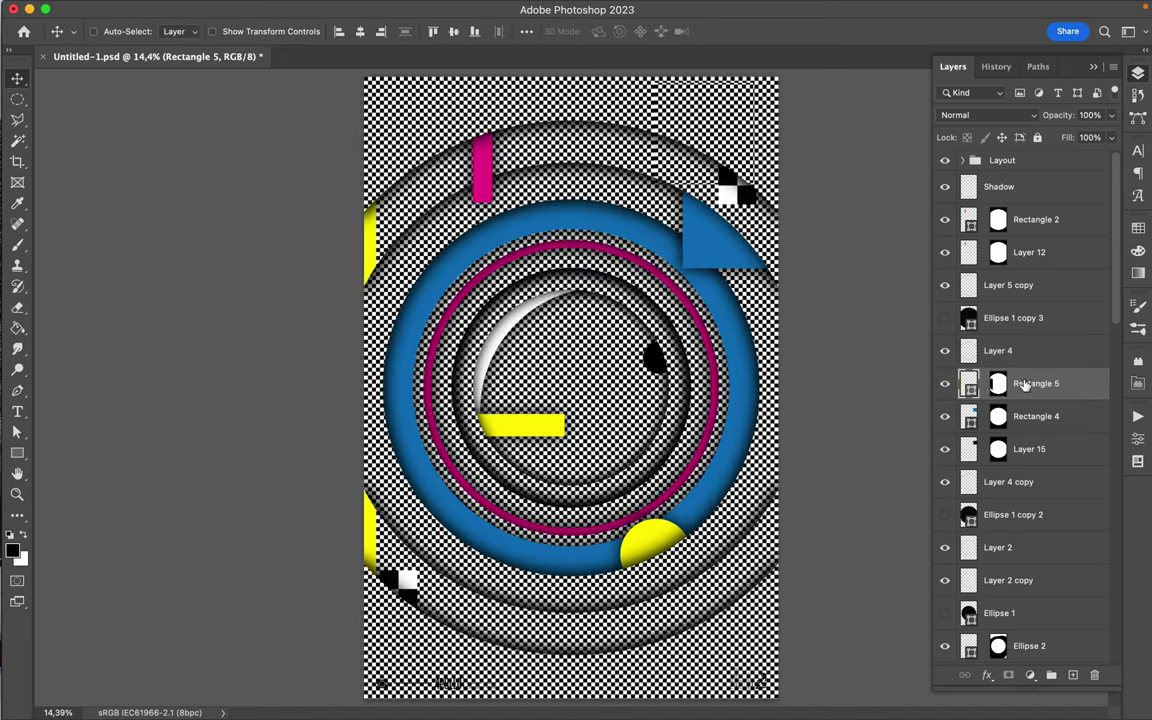
pyautogui.moveTo(1057, 386); pyautogui.dragTo(1049, 378)
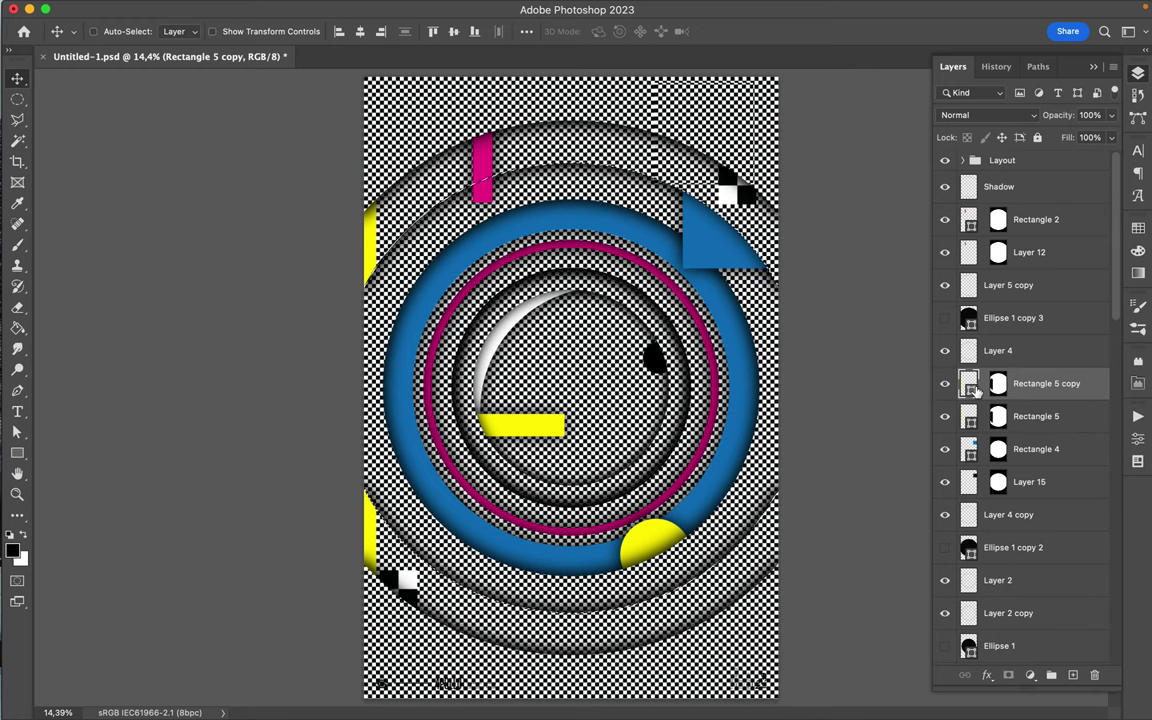
# Paint white on the Rectangle 5 copy mask to reveal the left yellow bar.
pyautogui.press('b')
pyautogui.press('x')
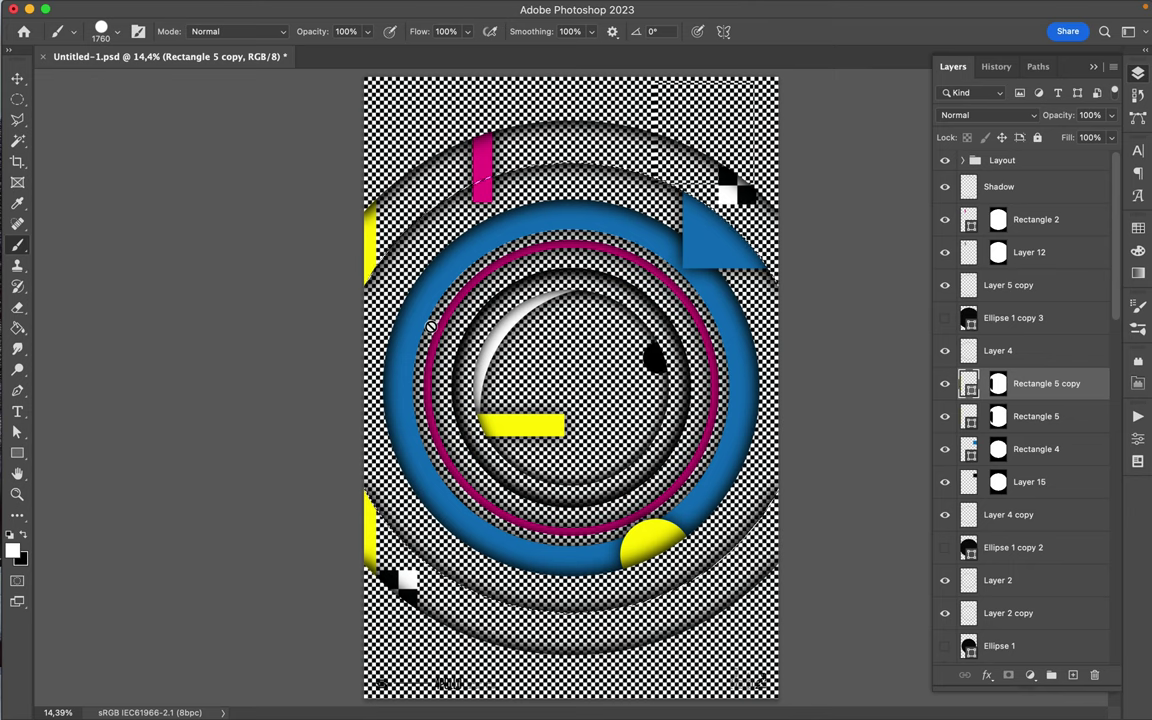
pyautogui.click(997, 383)
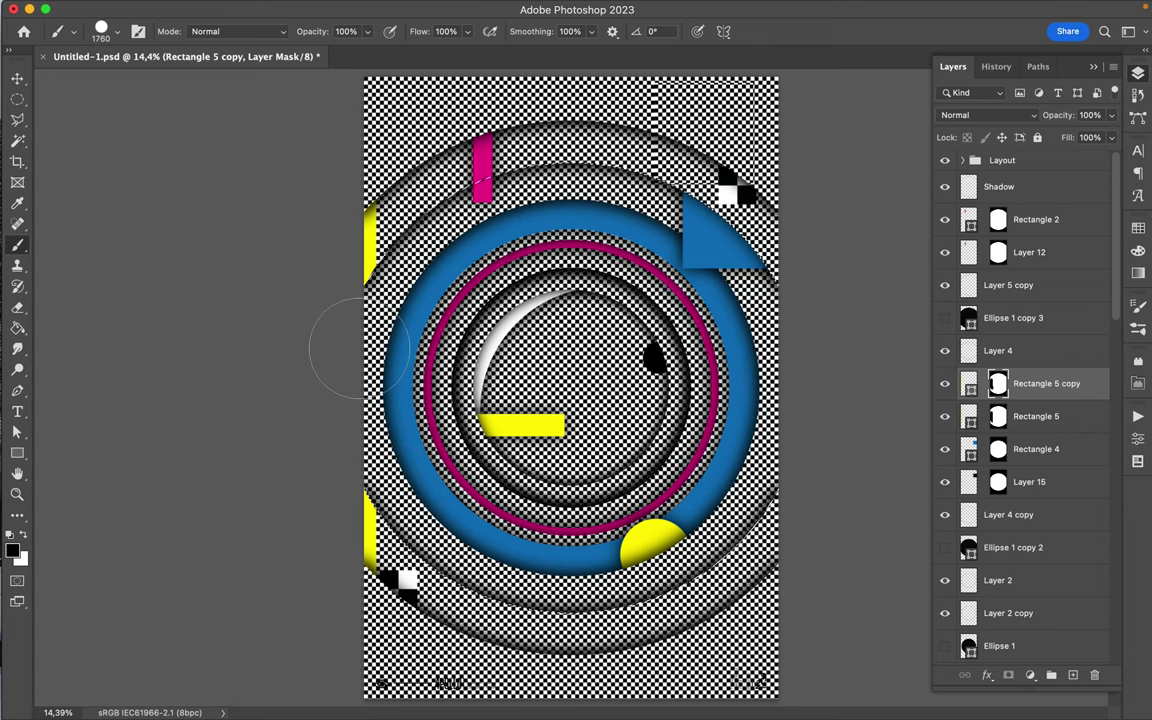
pyautogui.press('x')
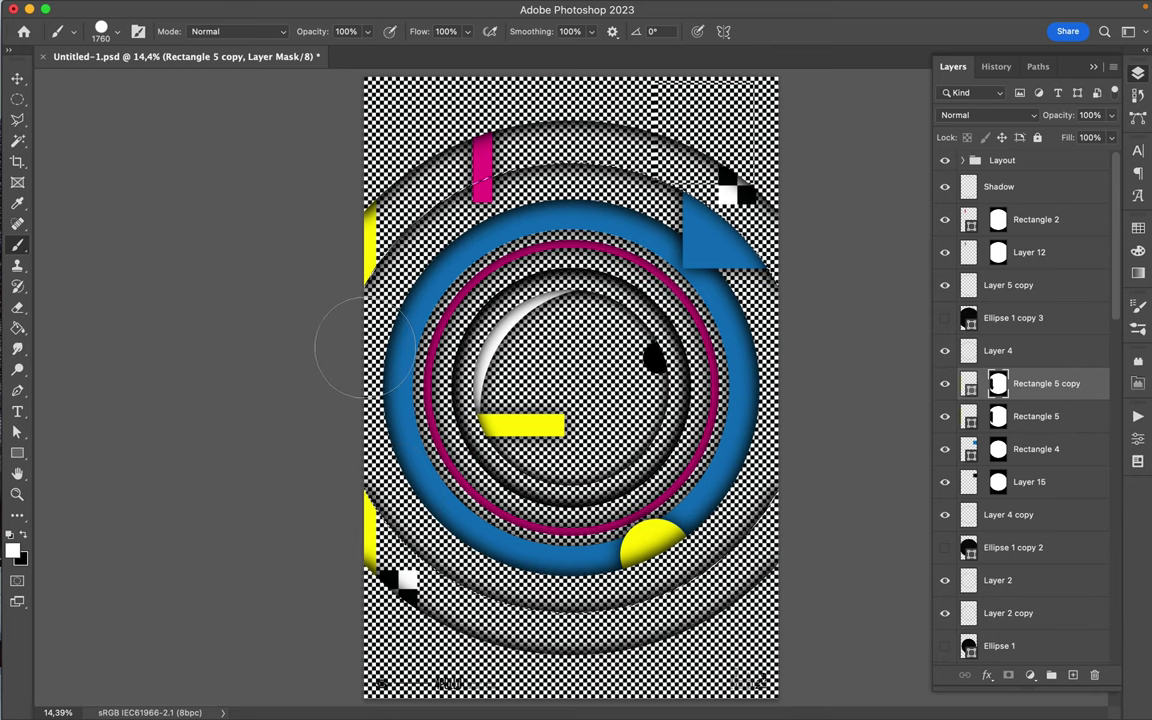
pyautogui.moveTo(355, 345); pyautogui.dragTo(347, 470)
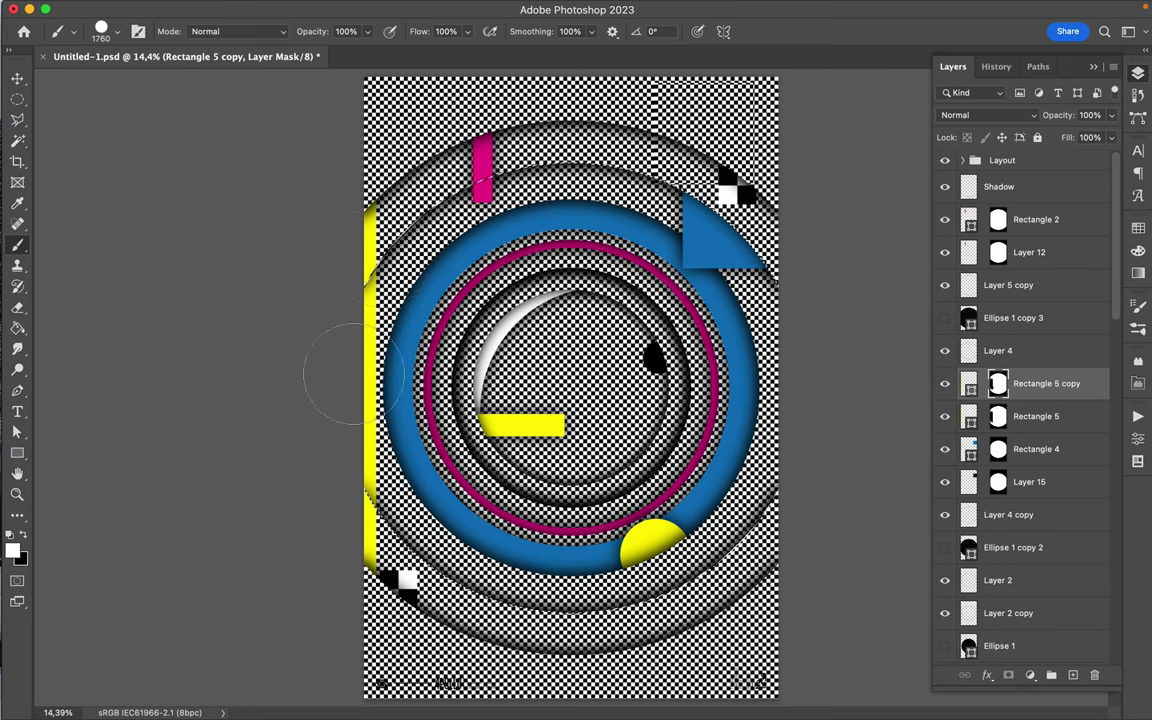
# Shift the copy's mask upward, then slide the copied yellow bar into line with the edge.
pyautogui.press('m')
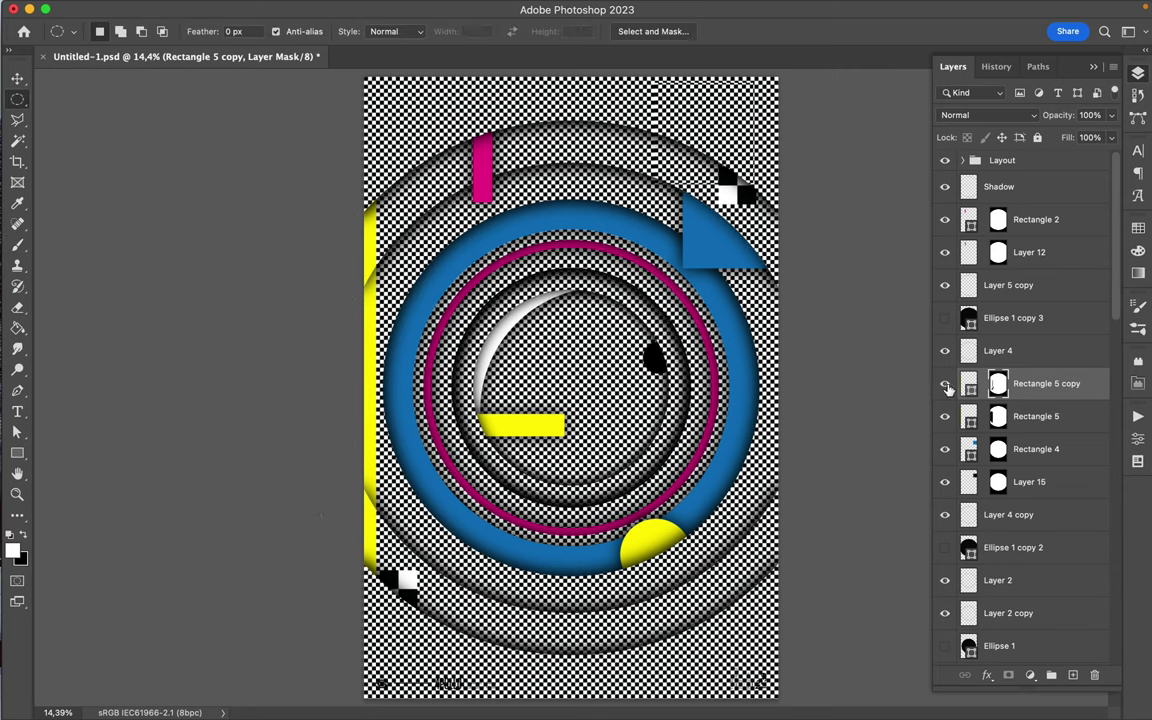
pyautogui.press('v')
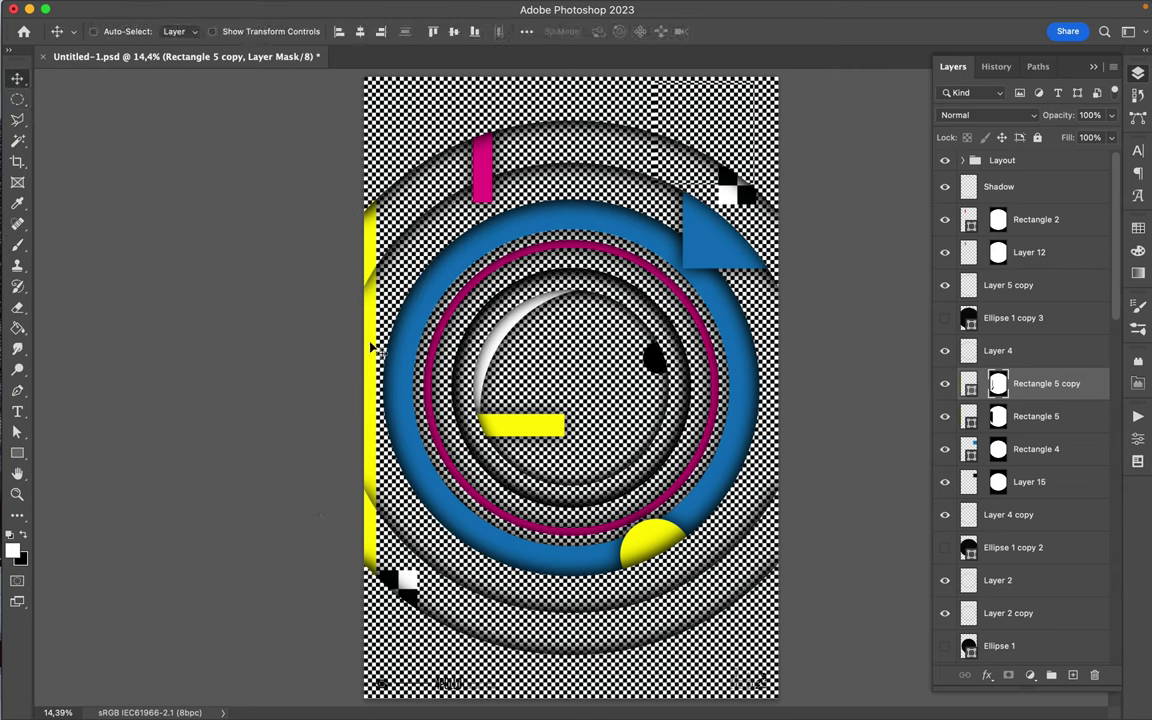
pyautogui.moveTo(371, 346); pyautogui.dragTo(345, 352)
pyautogui.click(968, 383)
pyautogui.moveTo(327, 384); pyautogui.dragTo(355, 385)
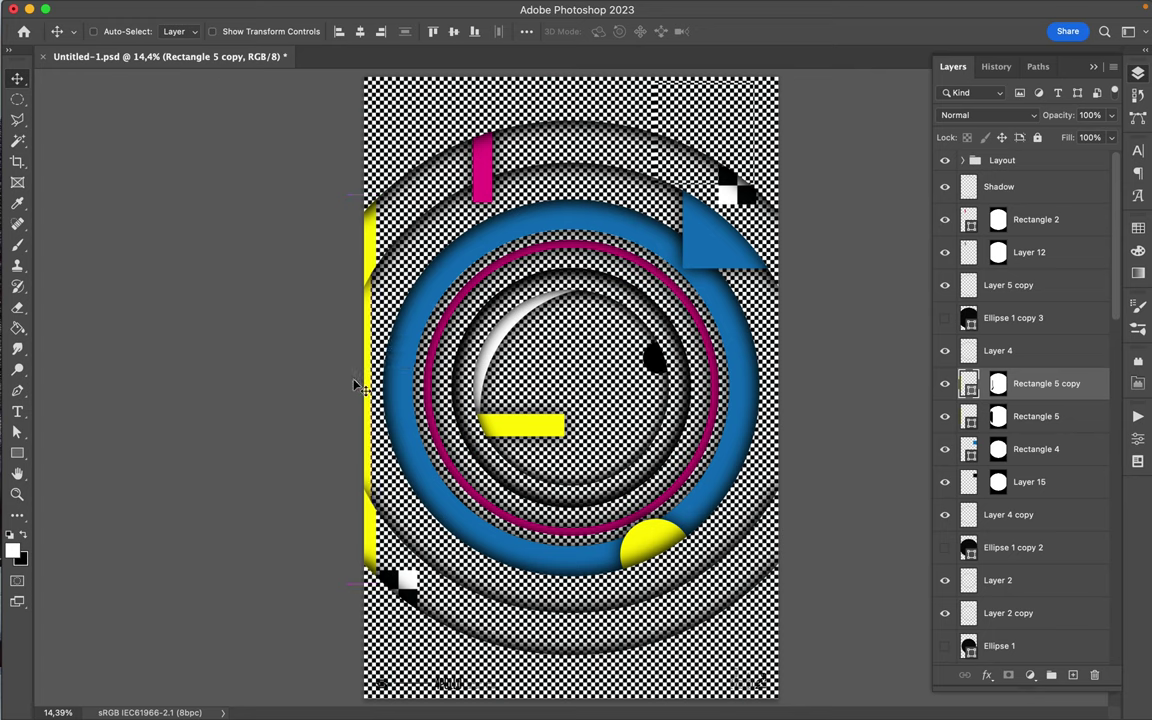
pyautogui.scroll(-2, 428, 320)
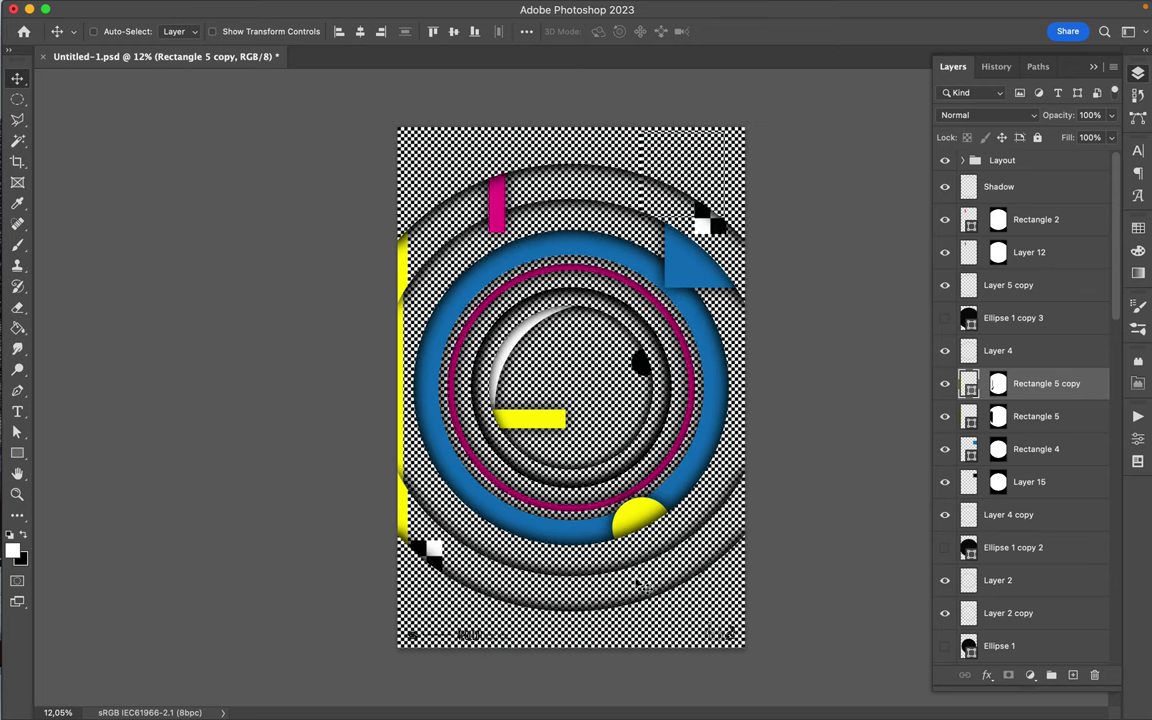
# Draw a rectangle near the poster's bottom edge and fill it magenta.
pyautogui.press('u')
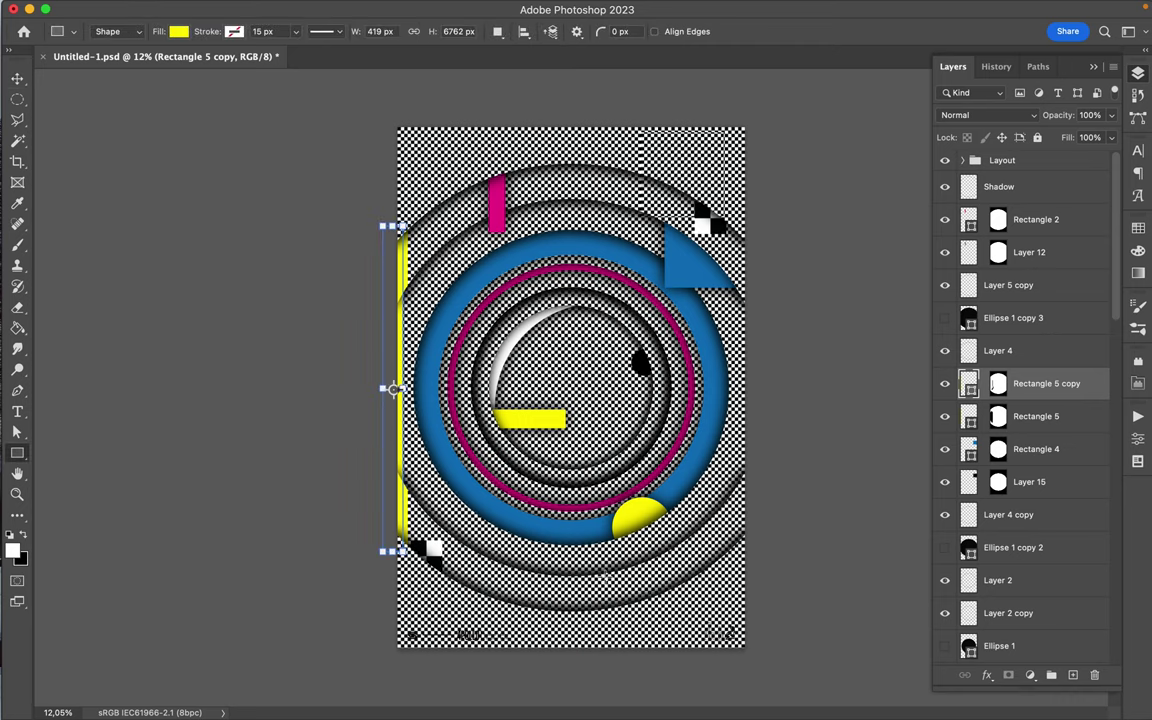
pyautogui.moveTo(510, 476); pyautogui.dragTo(735, 580)
pyautogui.press('a')
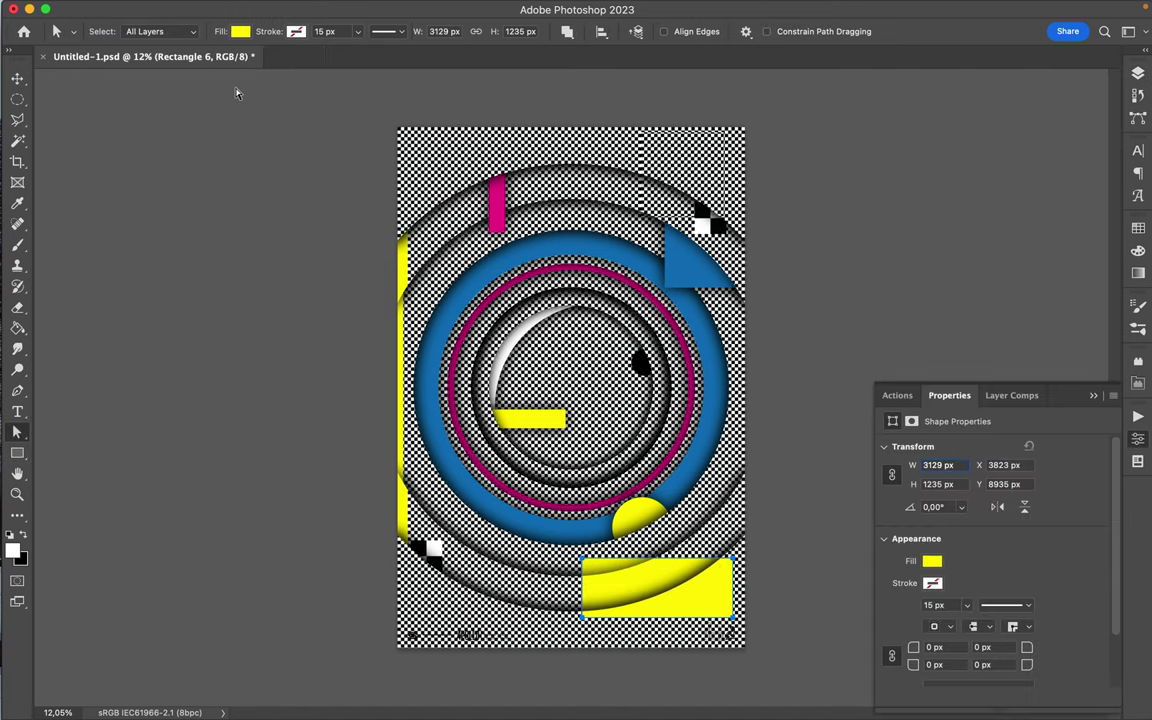
pyautogui.click(240, 33)
pyautogui.click(227, 117)
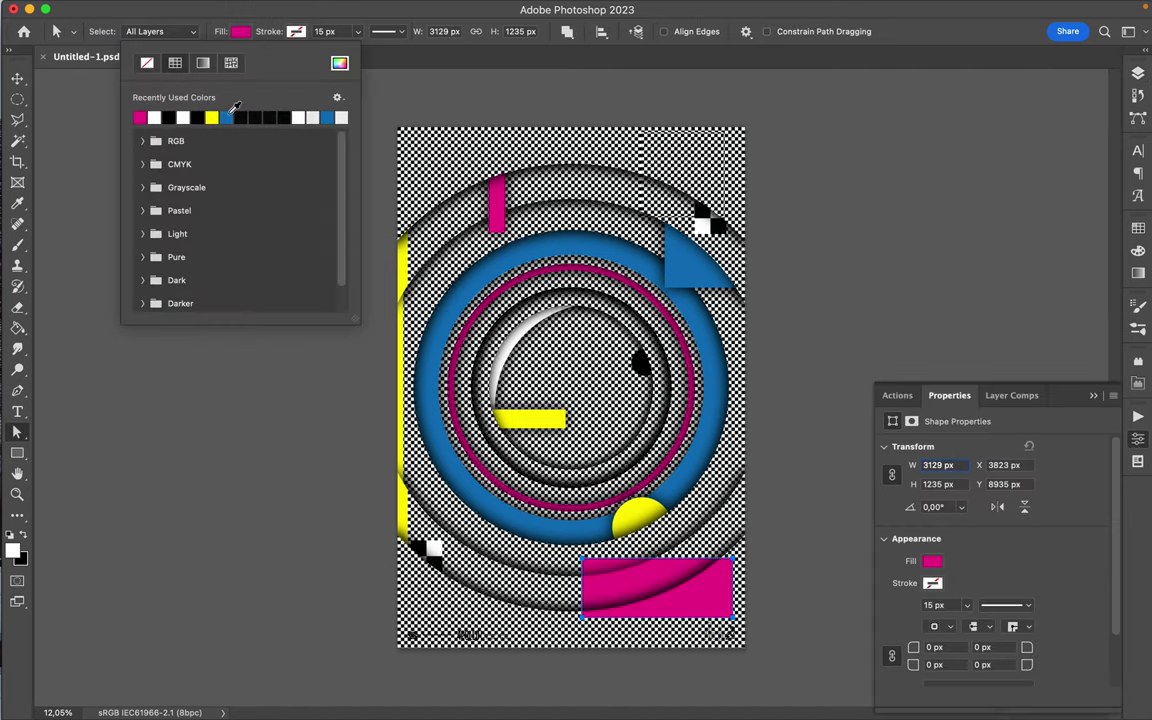
# Mask Rectangle 6 with the ring's selection, then shift its mask and move the bar left.
pyautogui.press('v')
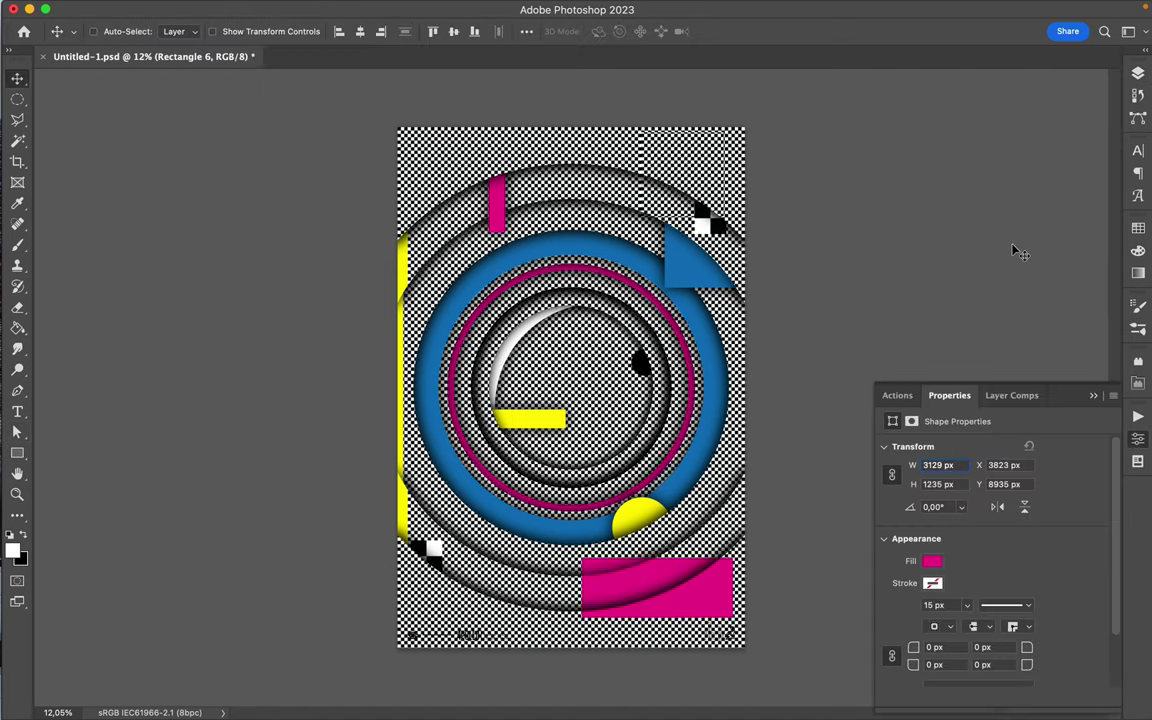
pyautogui.click(1137, 78)
pyautogui.keyDown('ctrl'); pyautogui.click(977, 370); pyautogui.keyUp('ctrl')
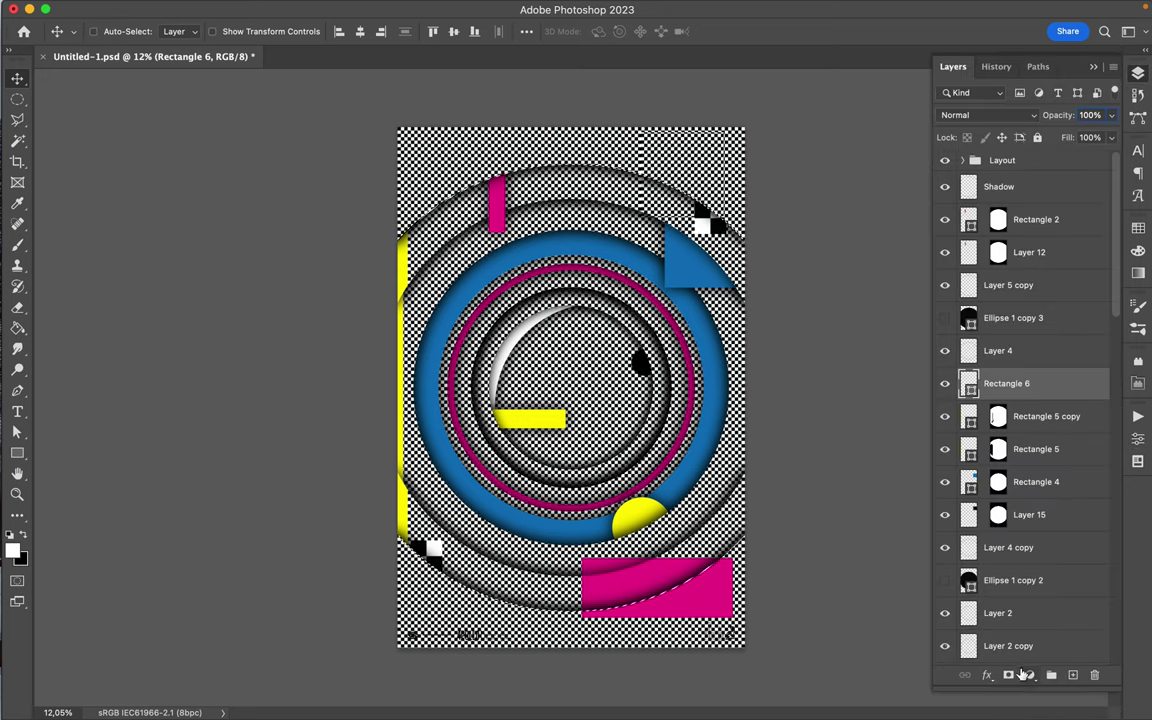
pyautogui.click(1009, 675)
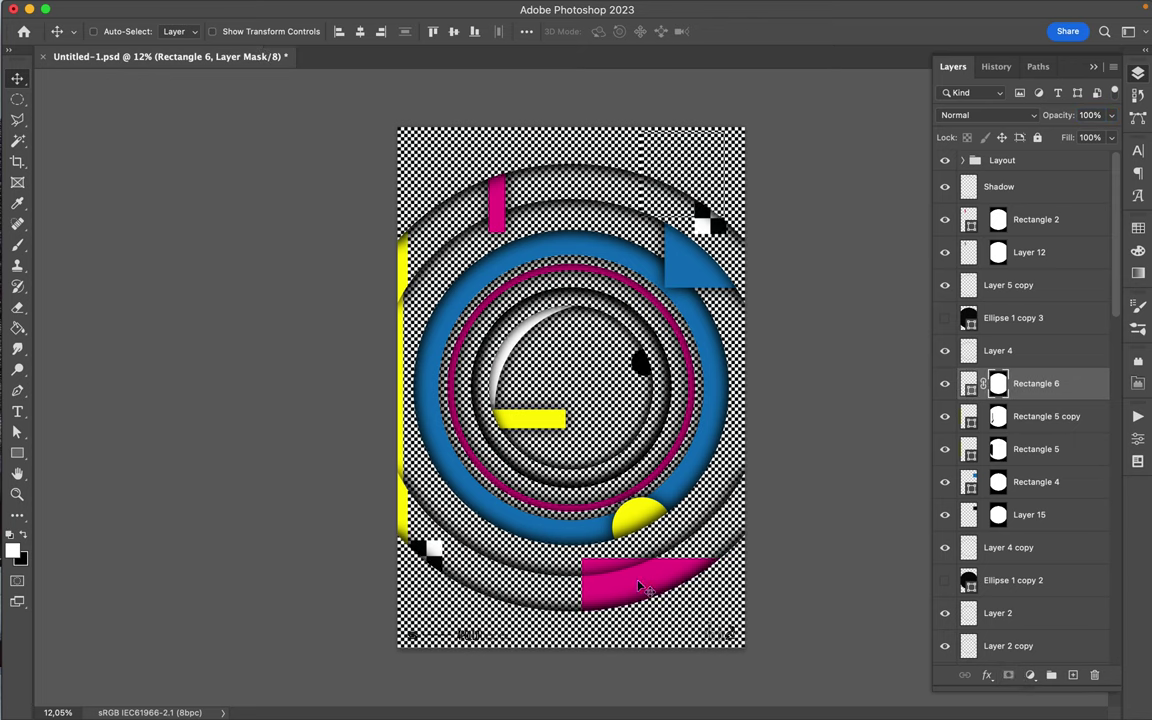
pyautogui.moveTo(634, 582); pyautogui.dragTo(634, 586)
pyautogui.moveTo(580, 590); pyautogui.dragTo(615, 591)
pyautogui.click(967, 383)
pyautogui.moveTo(637, 596); pyautogui.dragTo(596, 596)
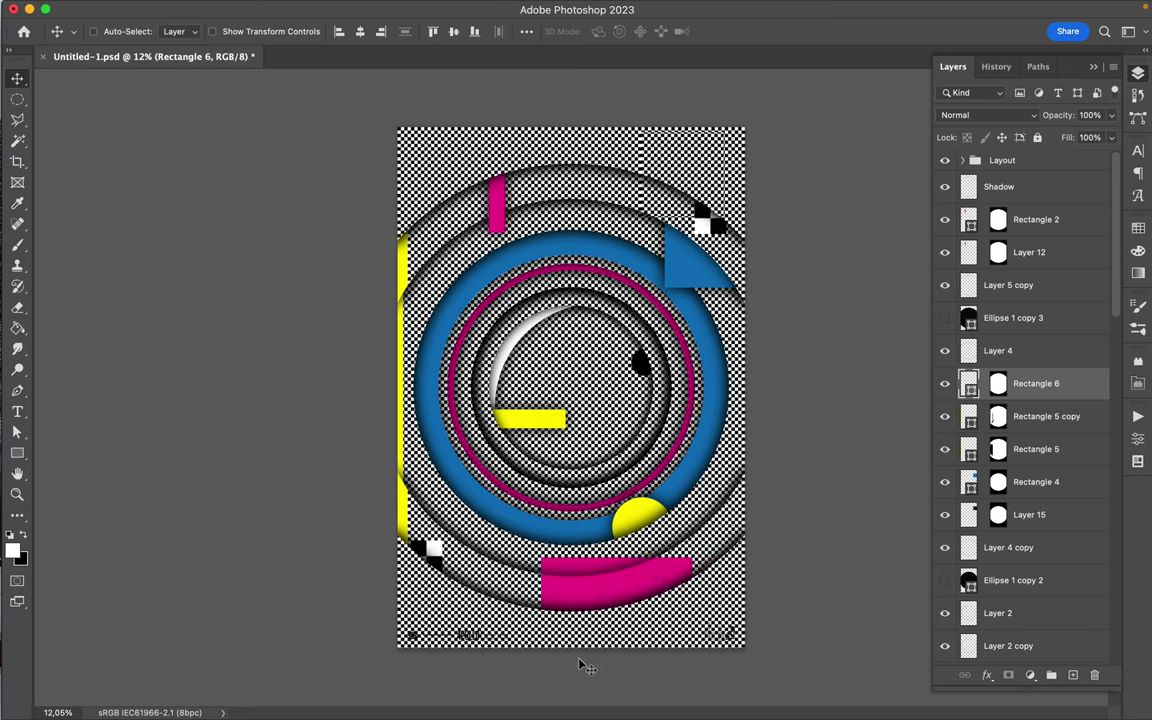
# Widen the magenta bar to about 128% and nudge it slightly left.
pyautogui.press('super+t')
pyautogui.moveTo(692, 587); pyautogui.dragTo(736, 587)
pyautogui.press('Return')
pyautogui.moveTo(580, 595); pyautogui.dragTo(578, 598)
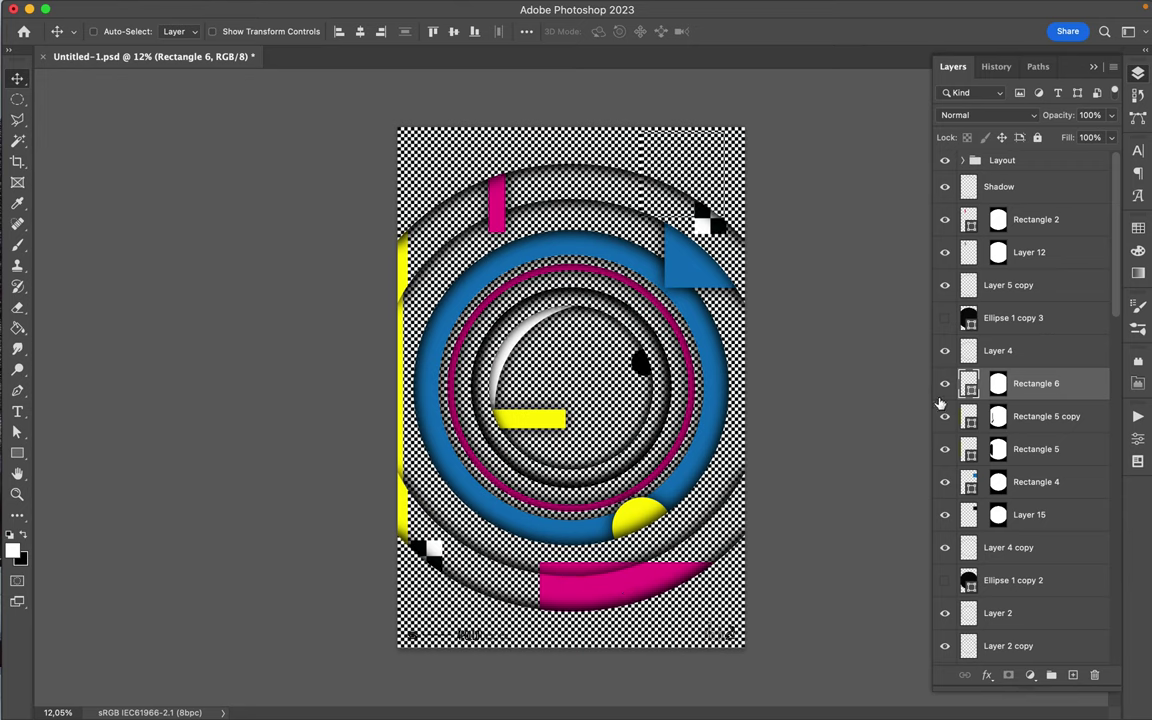
# Move Rectangle 6 above Layer 5 copy and push the bar down to the bottom edge.
pyautogui.moveTo(1035, 388); pyautogui.dragTo(1035, 285)
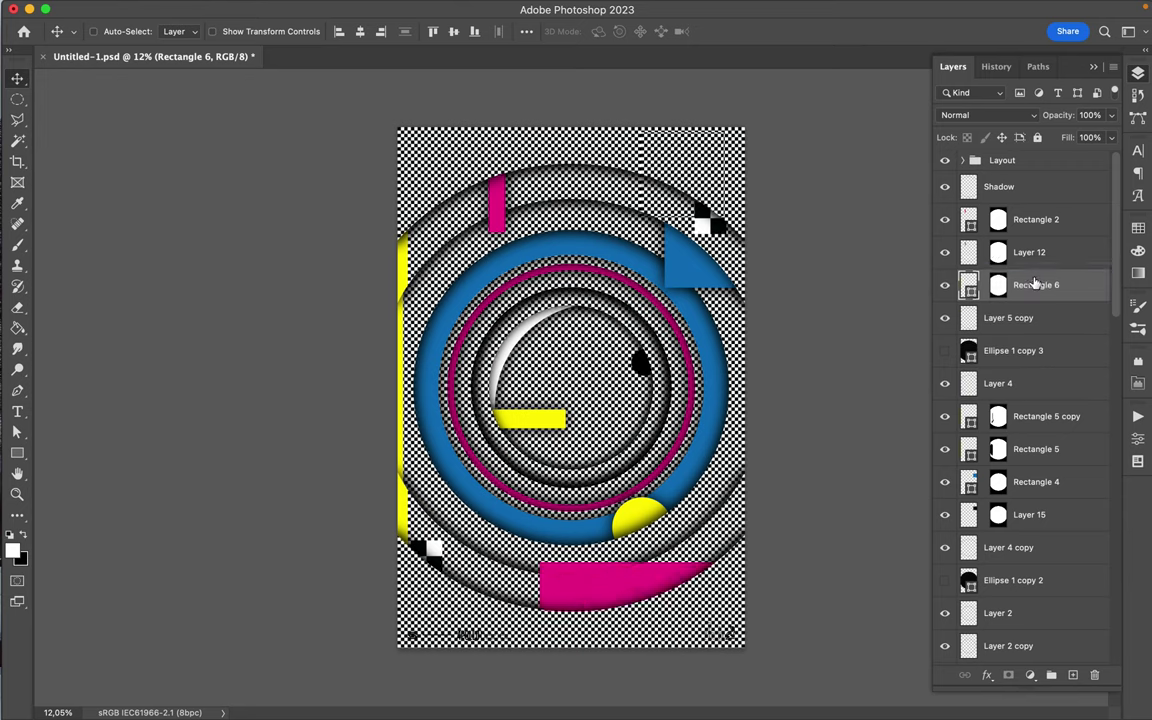
pyautogui.moveTo(623, 588); pyautogui.dragTo(623, 595)
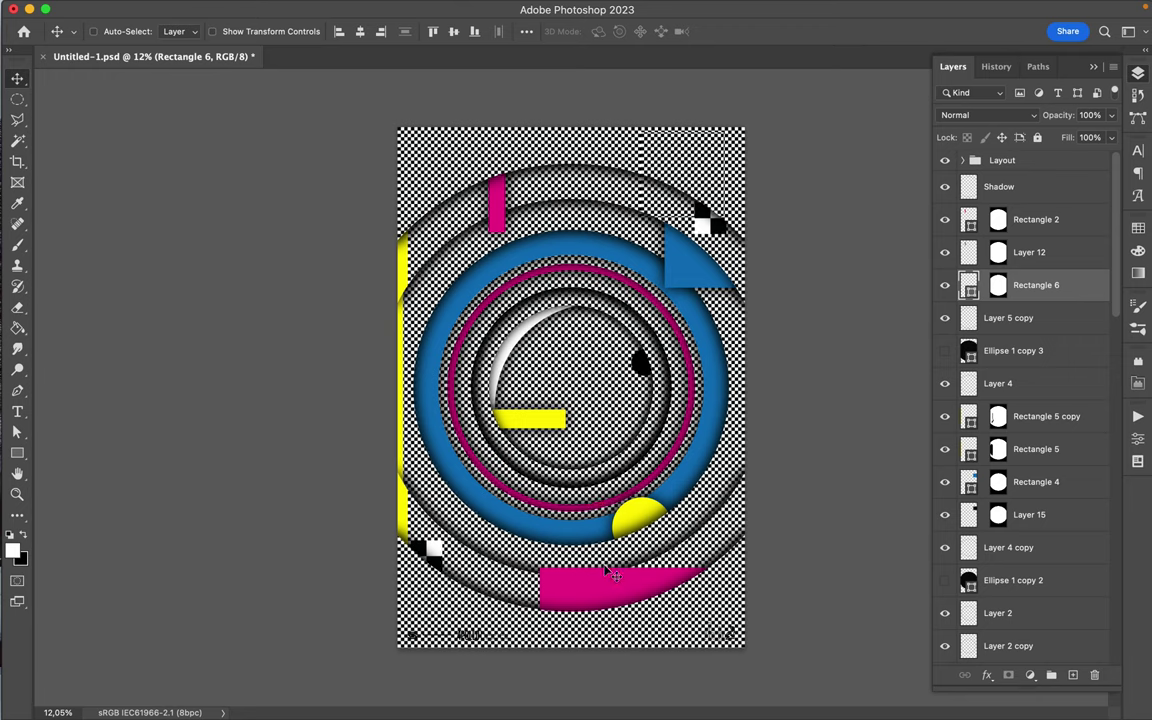
pyautogui.click(1000, 318)
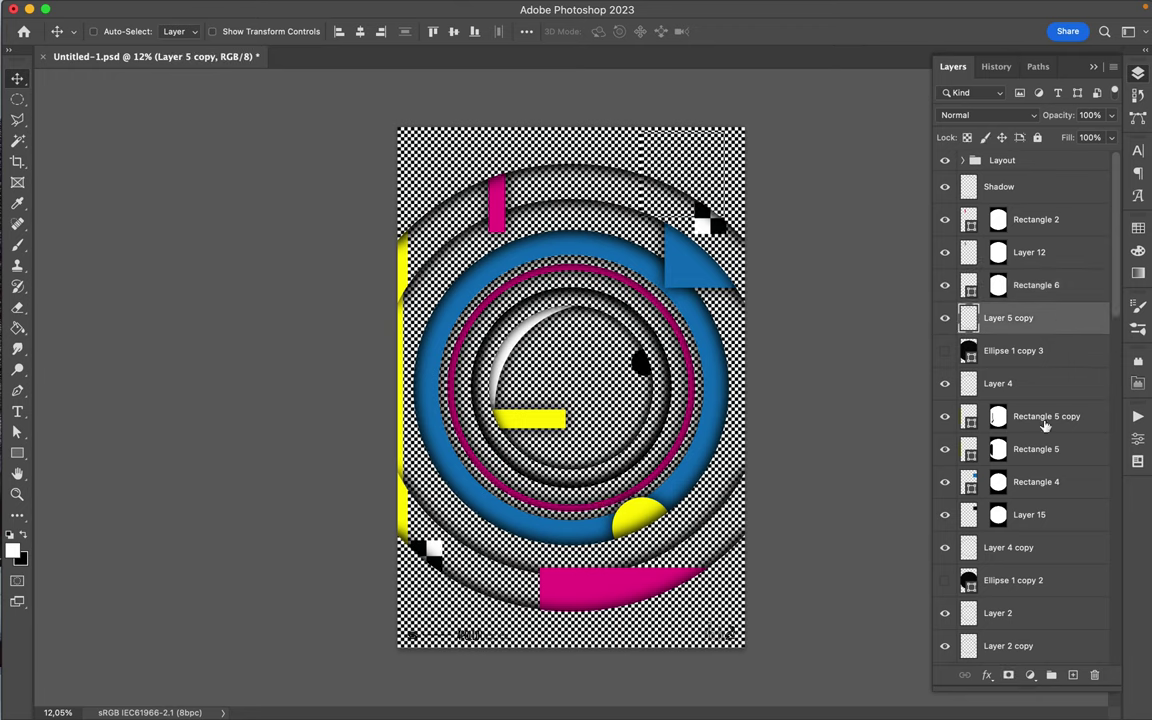
pyautogui.click(1072, 675)
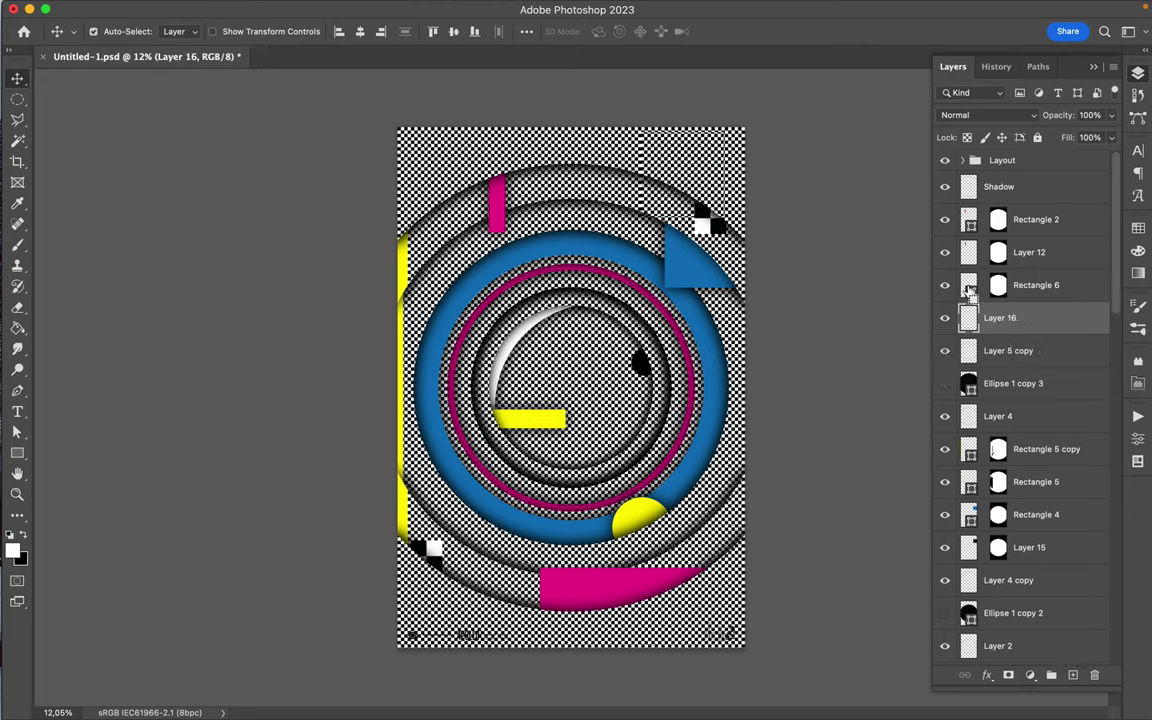
pyautogui.press('b')
pyautogui.moveTo(555, 610); pyautogui.dragTo(700, 600)
pyautogui.press('x')
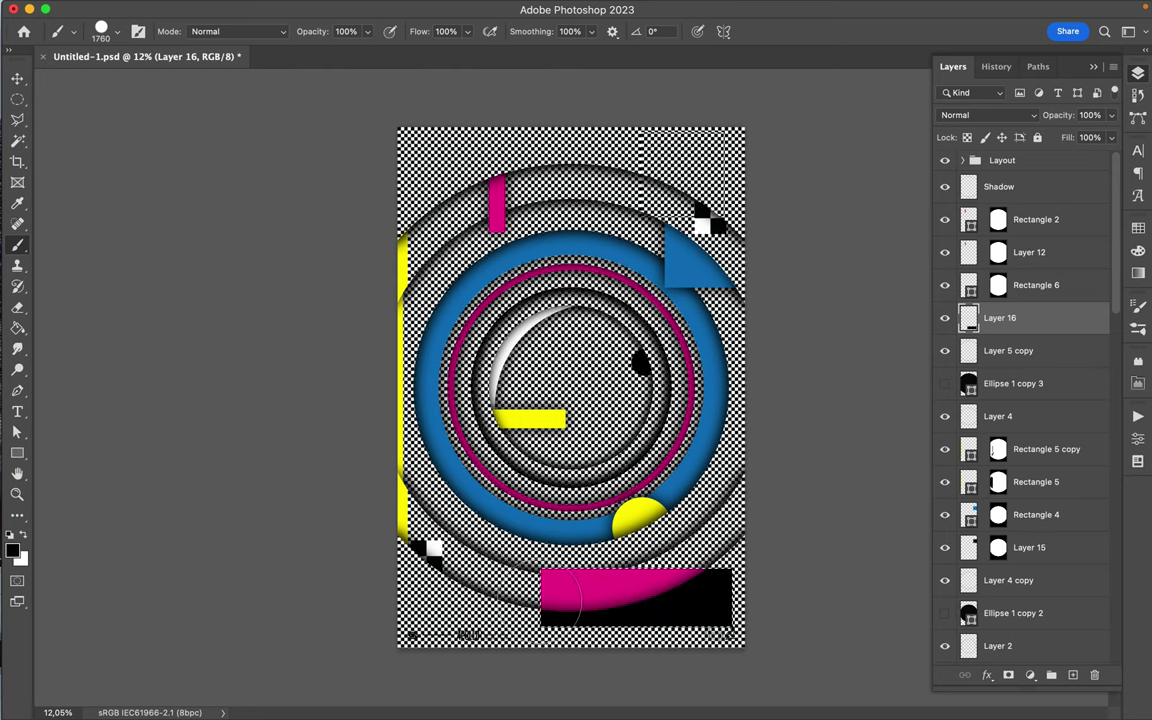
pyautogui.press('m')
pyautogui.click(370, 8)
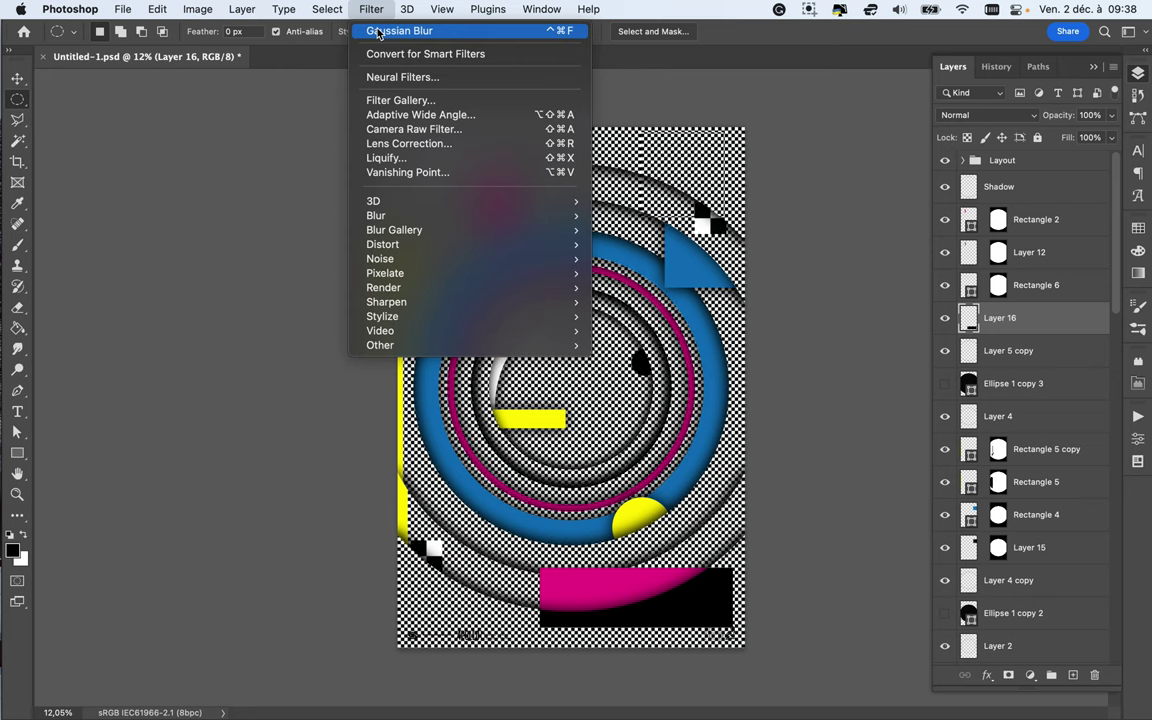
pyautogui.click(379, 32)
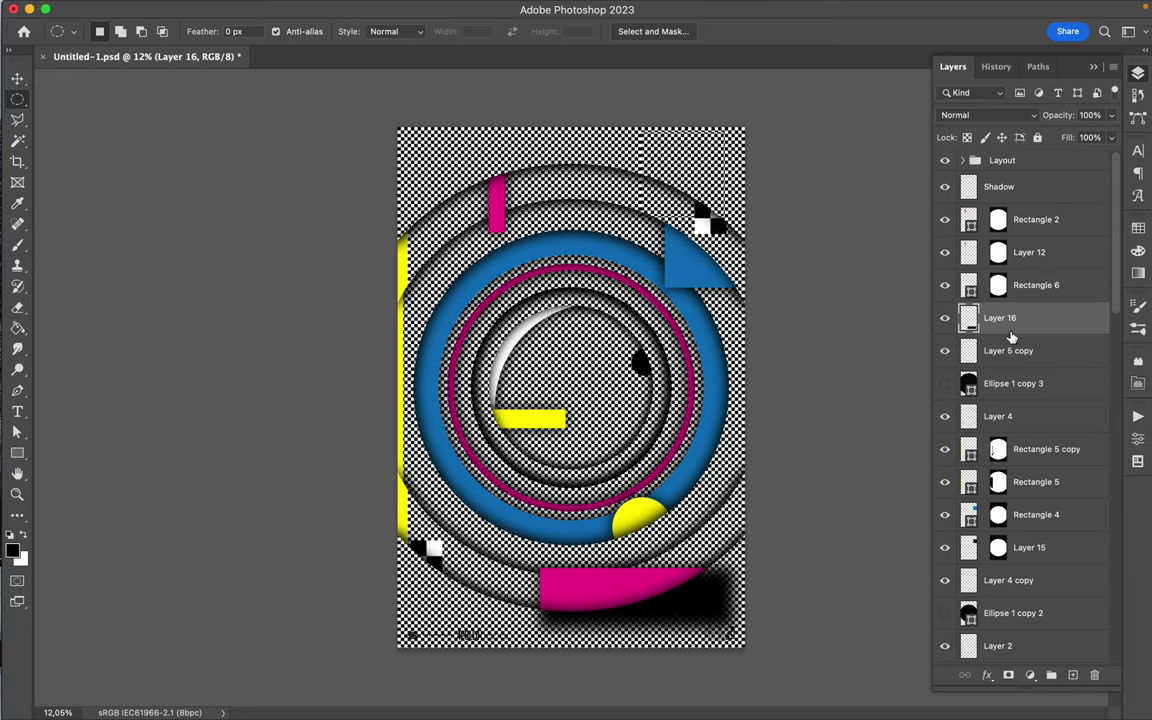
pyautogui.moveTo(998, 285); pyautogui.dragTo(997, 320)
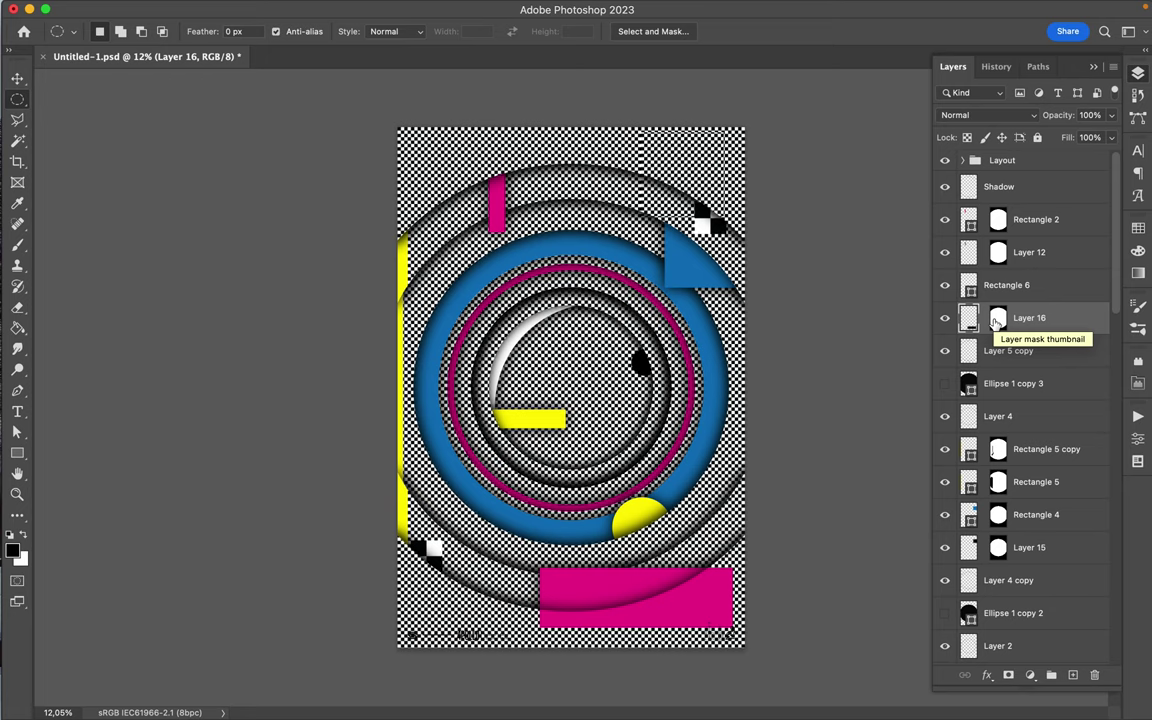
pyautogui.moveTo(997, 320); pyautogui.dragTo(998, 318)
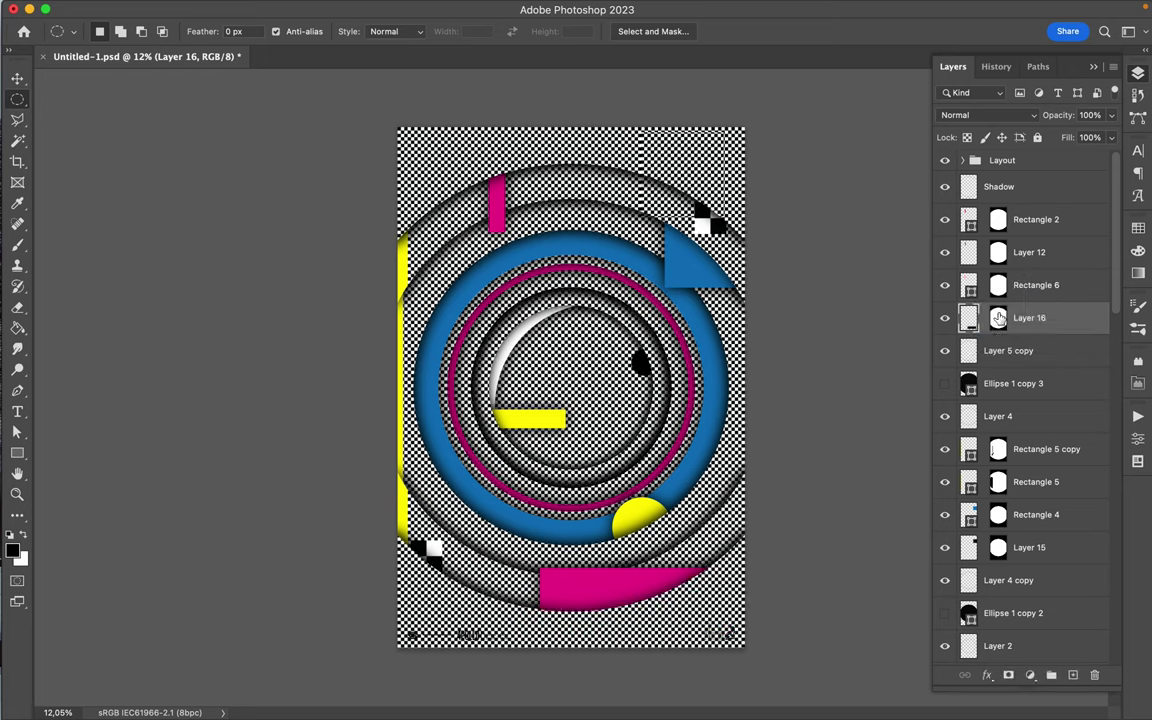
pyautogui.press('v')
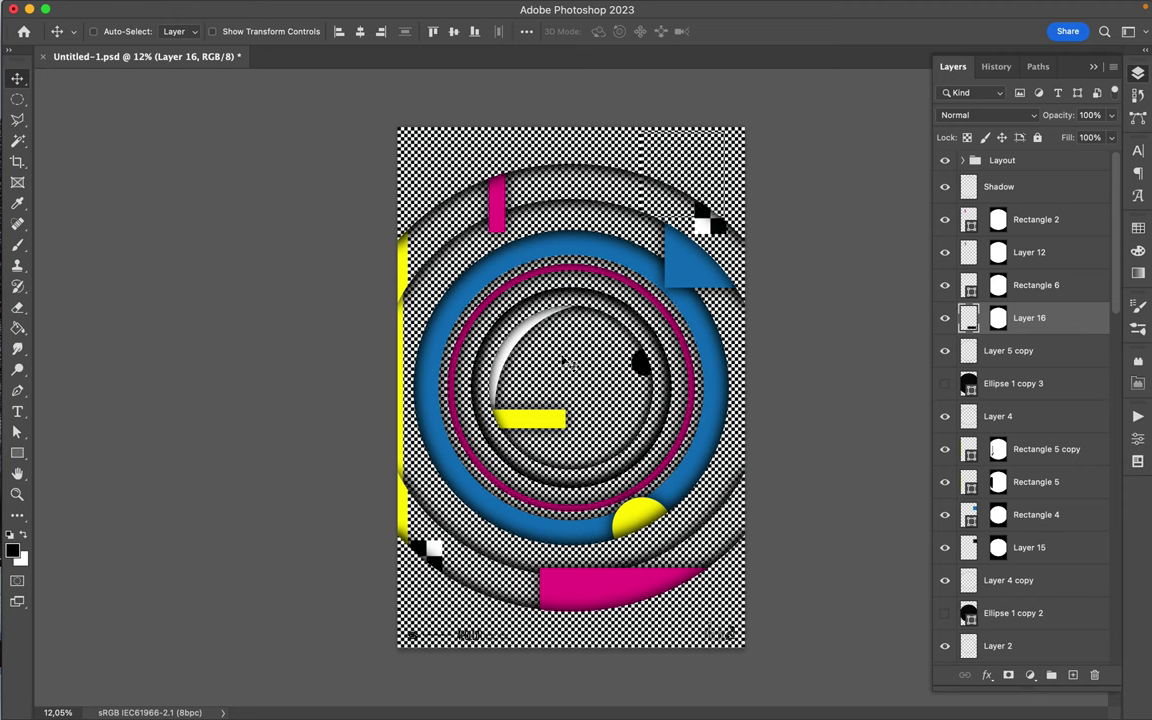
pyautogui.scroll(-1, 566, 369)
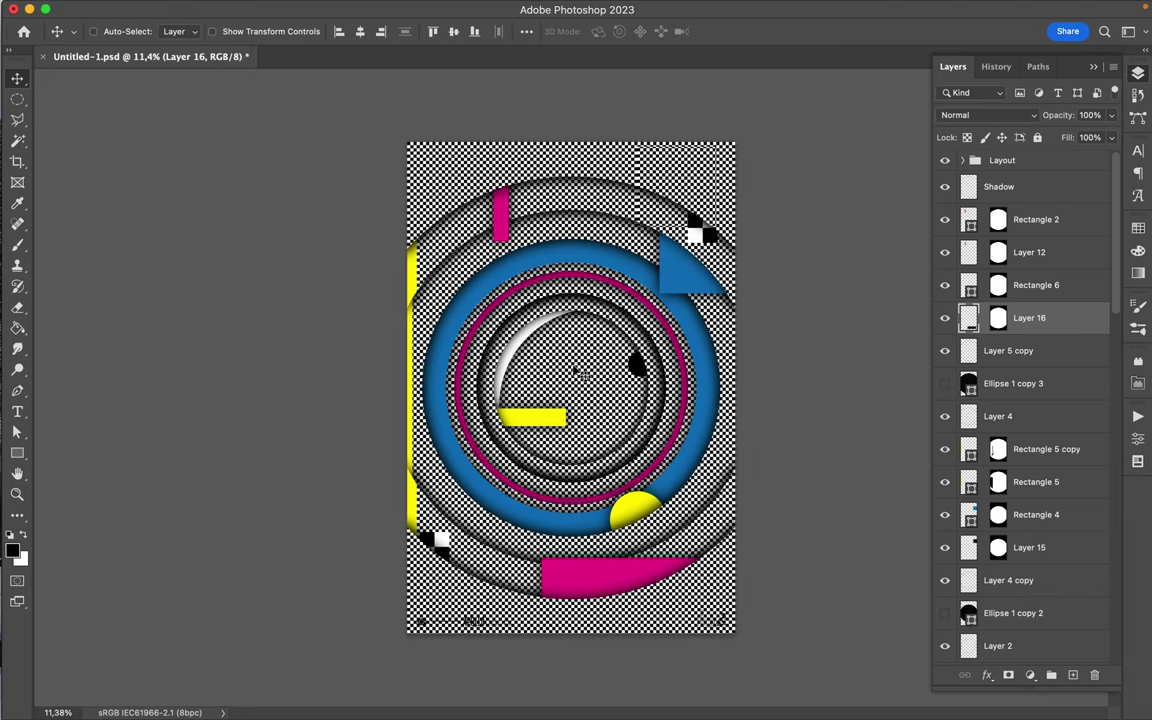
pyautogui.moveTo(424, 705)
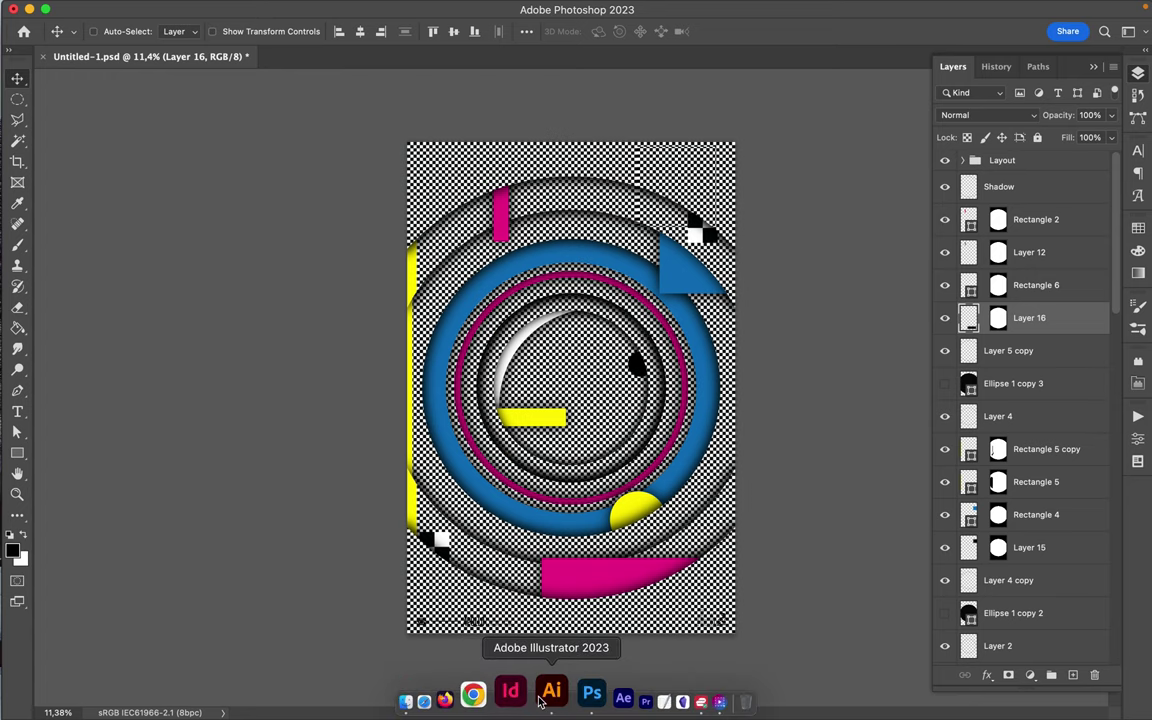
# In Illustrator's Geo.ai, draw a thin rectangle across the checkerboard's top edge.
pyautogui.click(540, 700)
pyautogui.scroll(-3, 585, 207)
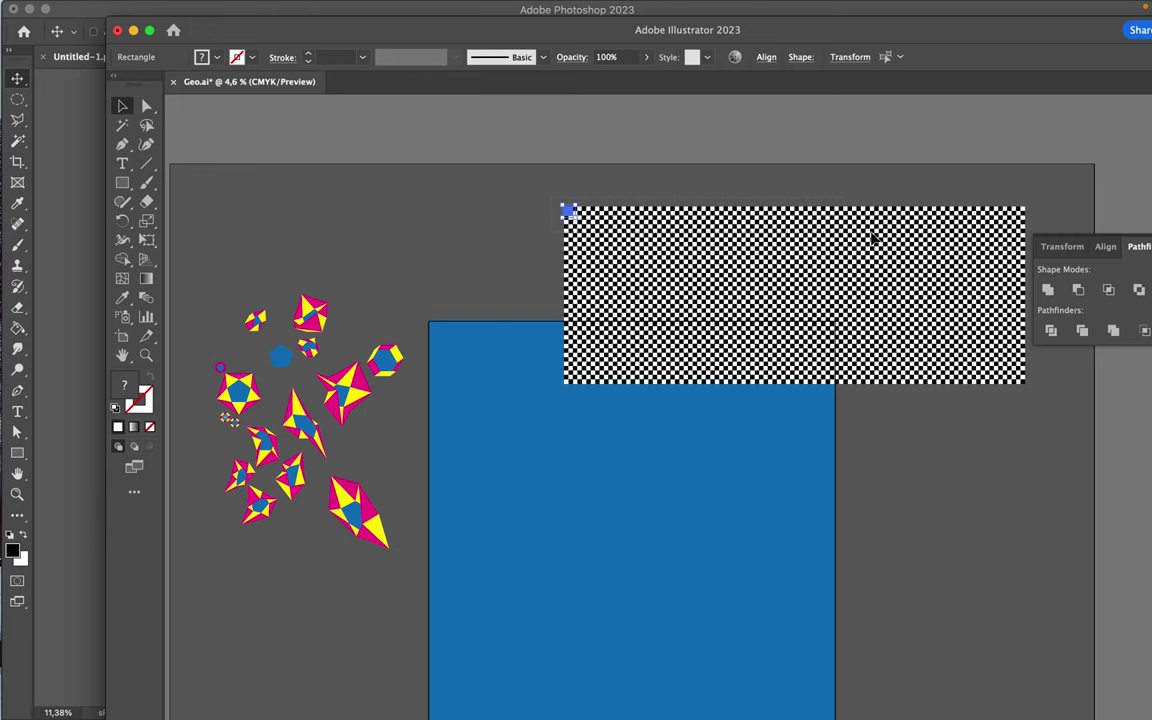
pyautogui.moveTo(563, 206)
pyautogui.mouseDown()
pyautogui.moveTo(875, 233)
pyautogui.moveTo(125, 188)
pyautogui.moveTo(77, 203)
pyautogui.mouseUp()
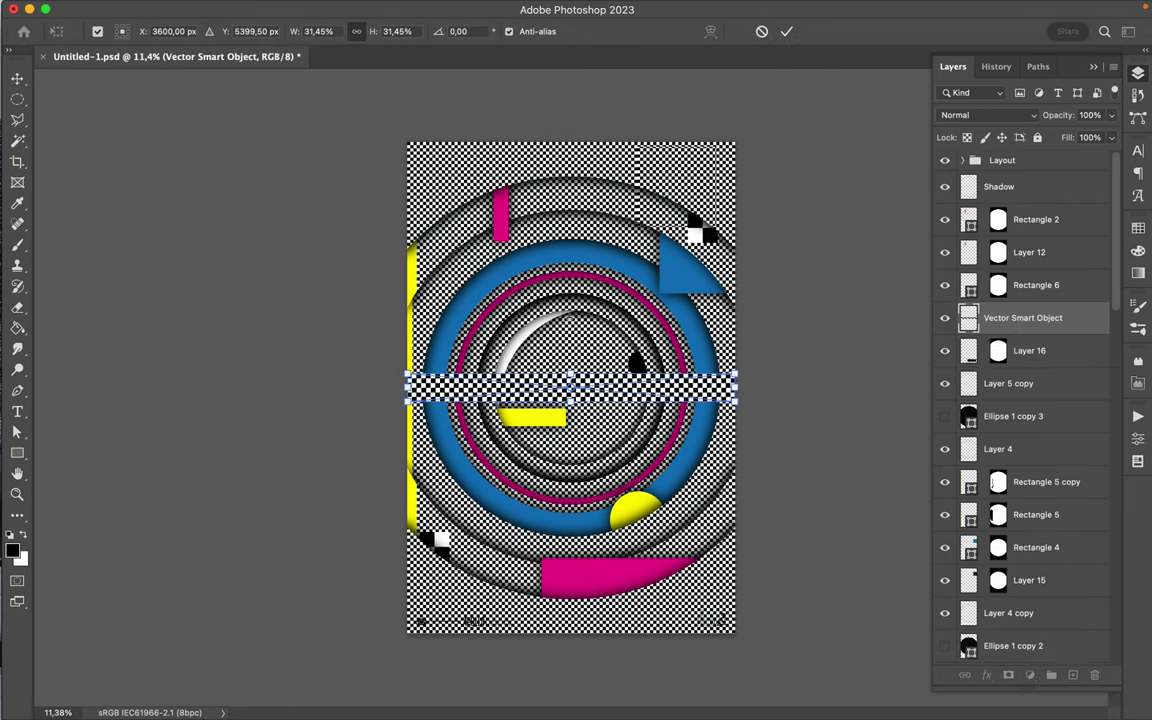
# Scale the placed checker strip to about 23%, rotate it vertical, lengthen it, and raise it.
pyautogui.moveTo(406, 375); pyautogui.dragTo(630, 270)
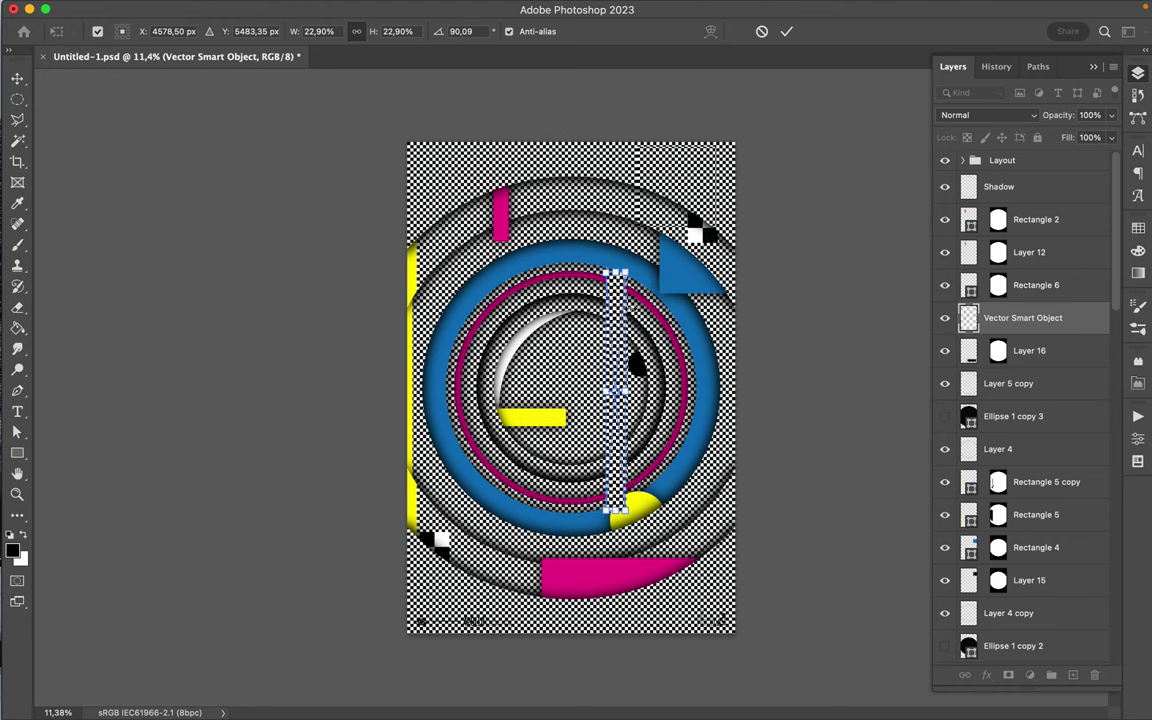
pyautogui.press('Return')
pyautogui.moveTo(612, 337); pyautogui.dragTo(604, 238)
pyautogui.press('super+t')
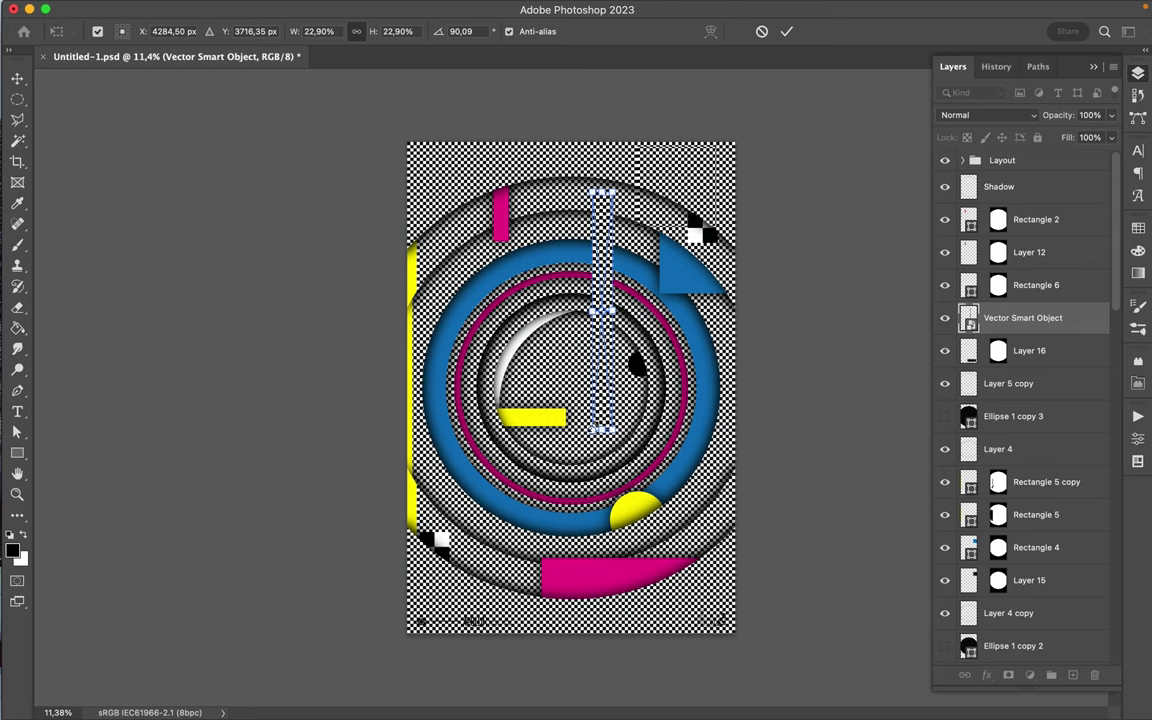
pyautogui.moveTo(601, 431); pyautogui.dragTo(596, 509)
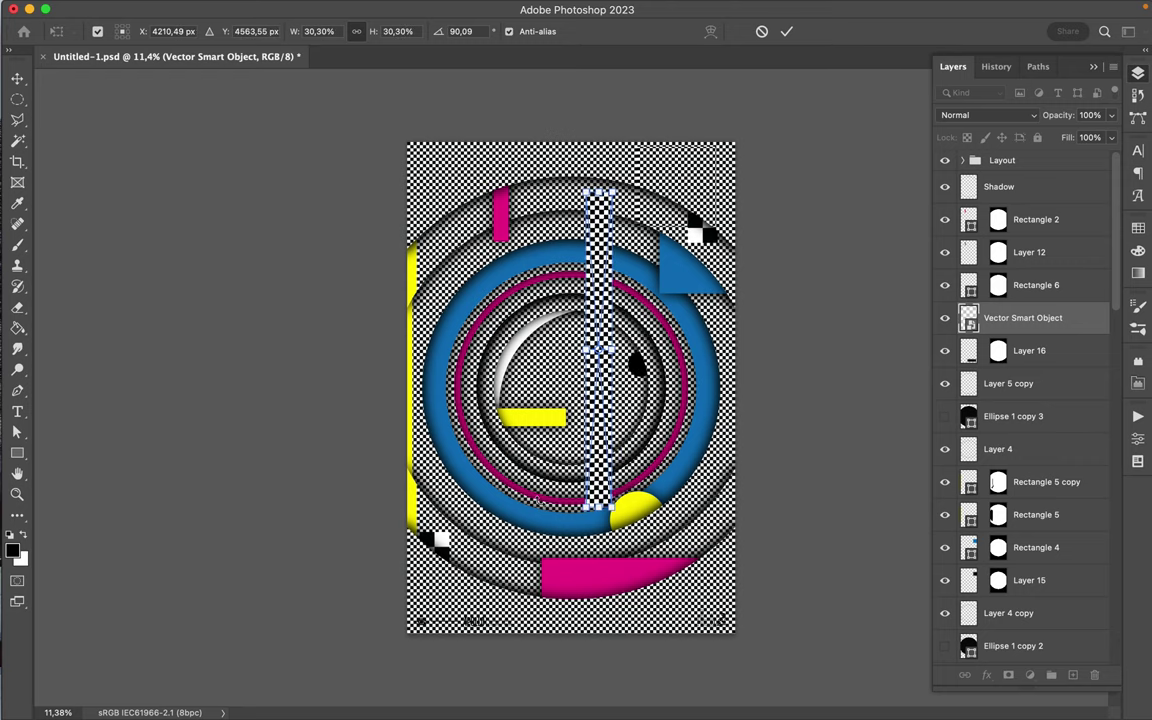
pyautogui.press('Return')
pyautogui.moveTo(592, 390); pyautogui.dragTo(600, 247)
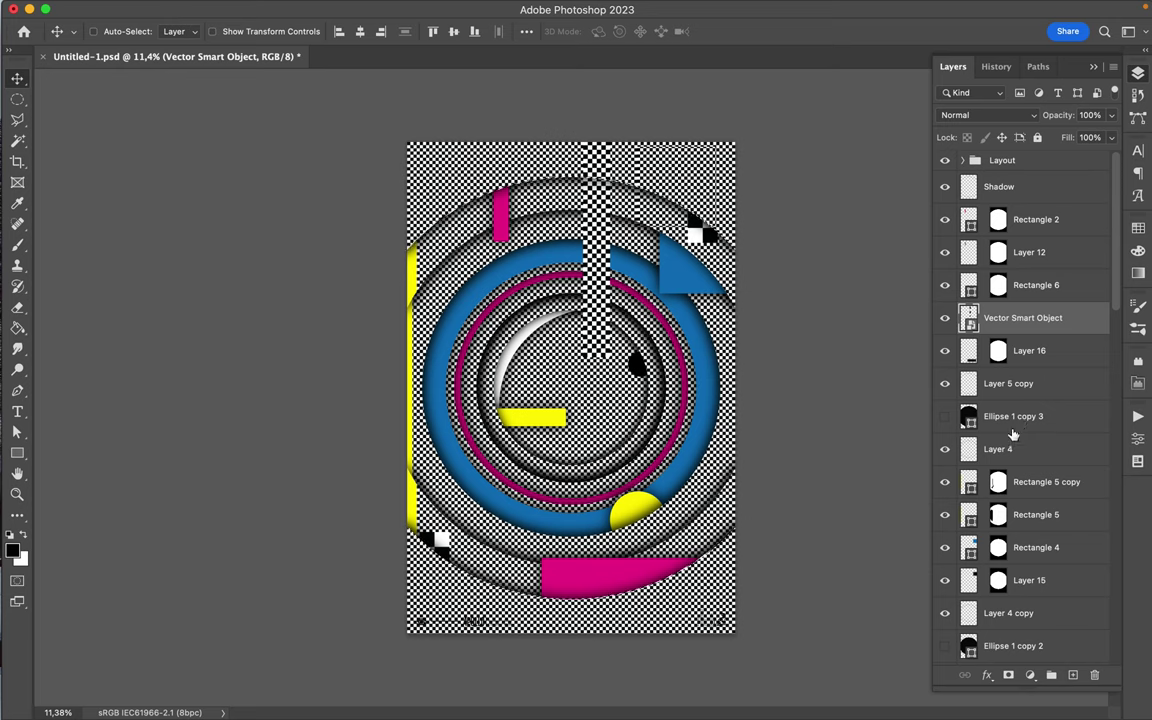
# Add a layer mask to the checker strip and reposition the mask and strip.
pyautogui.click(1009, 676)
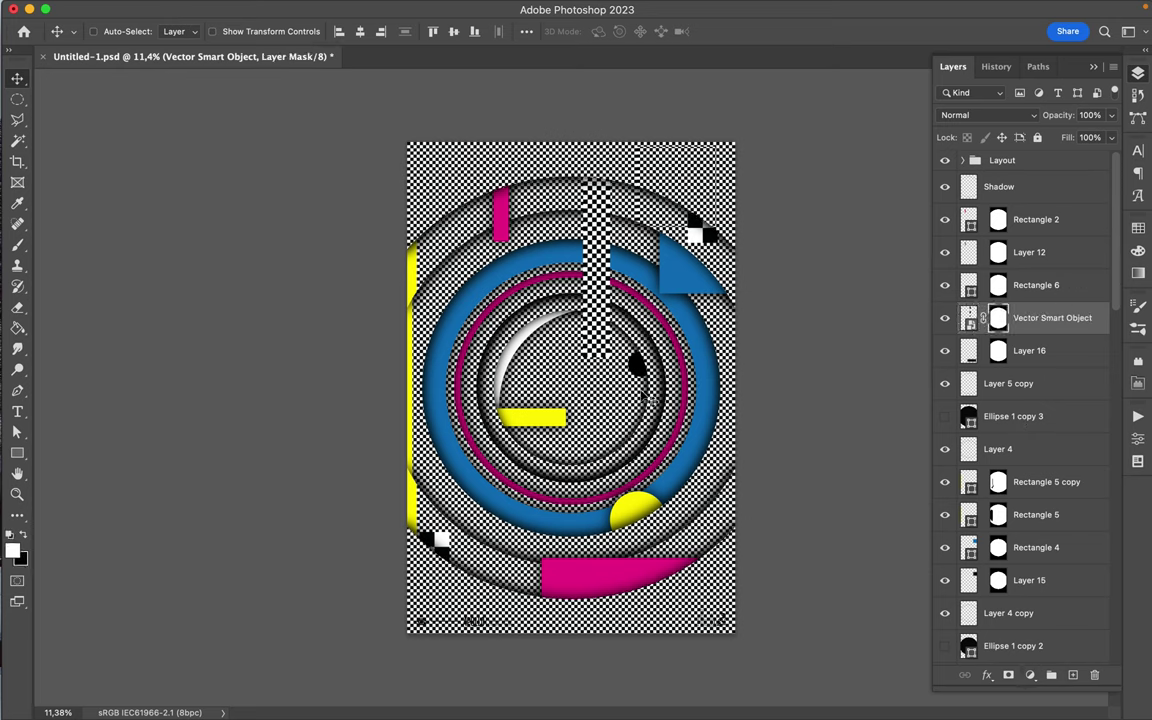
pyautogui.moveTo(608, 305); pyautogui.dragTo(620, 292)
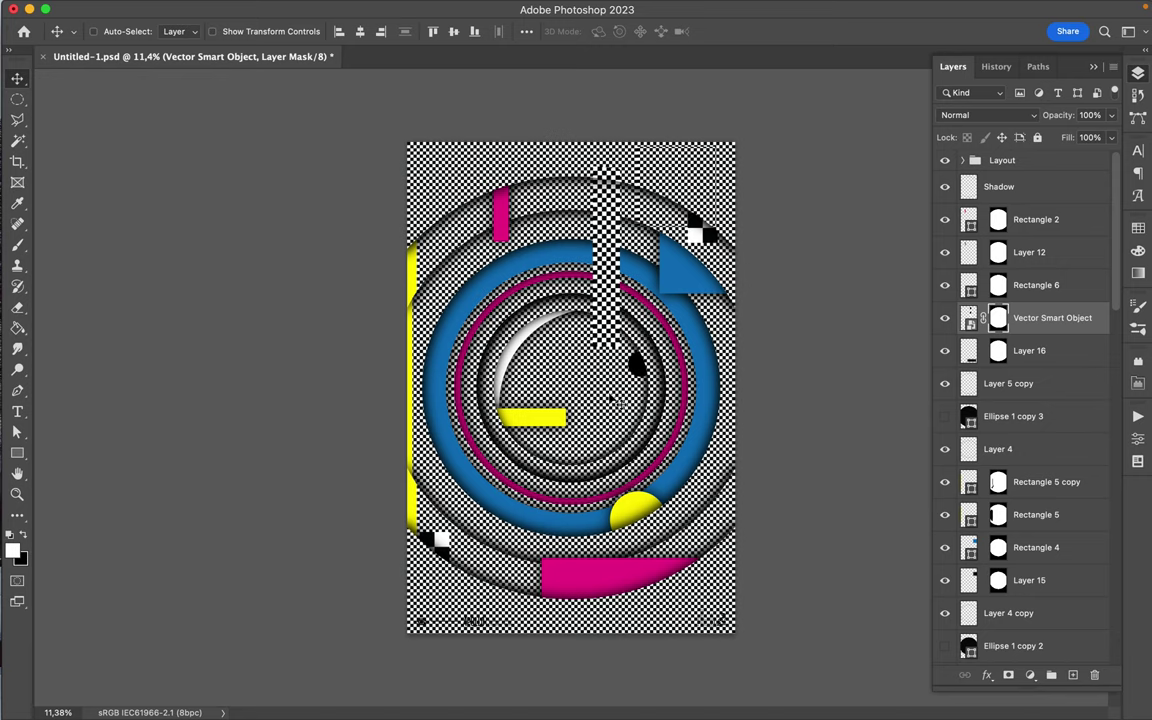
pyautogui.moveTo(600, 313); pyautogui.dragTo(592, 321)
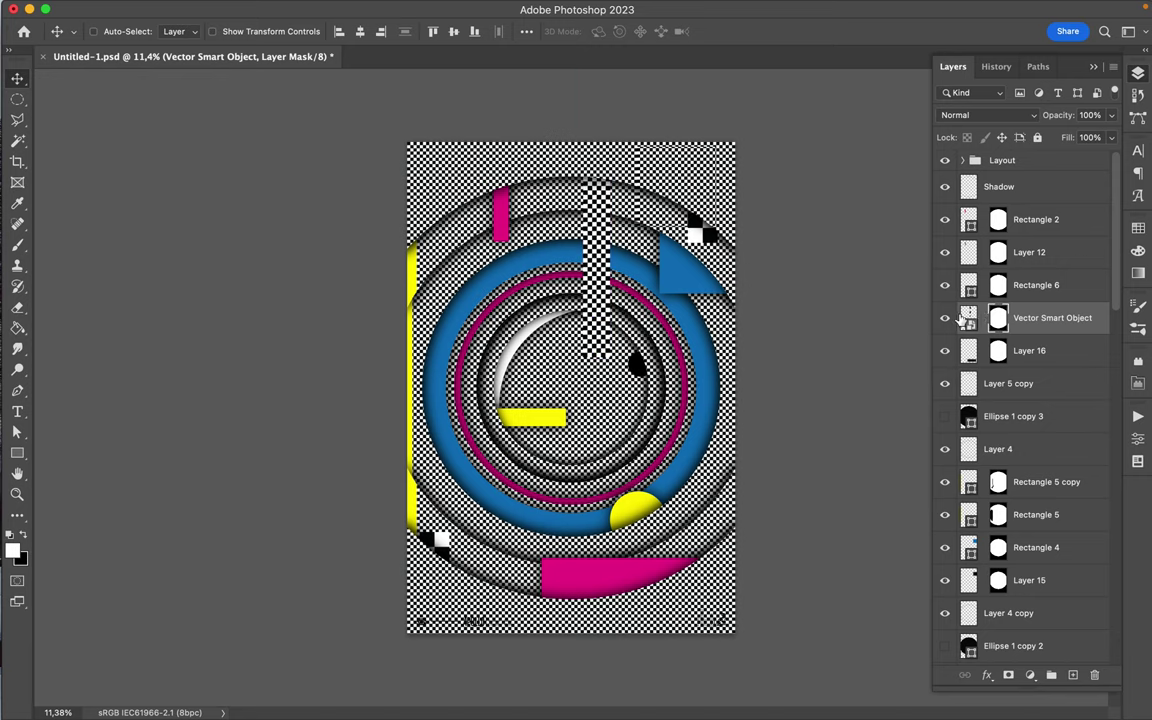
pyautogui.click(966, 318)
pyautogui.moveTo(587, 192); pyautogui.dragTo(617, 196)
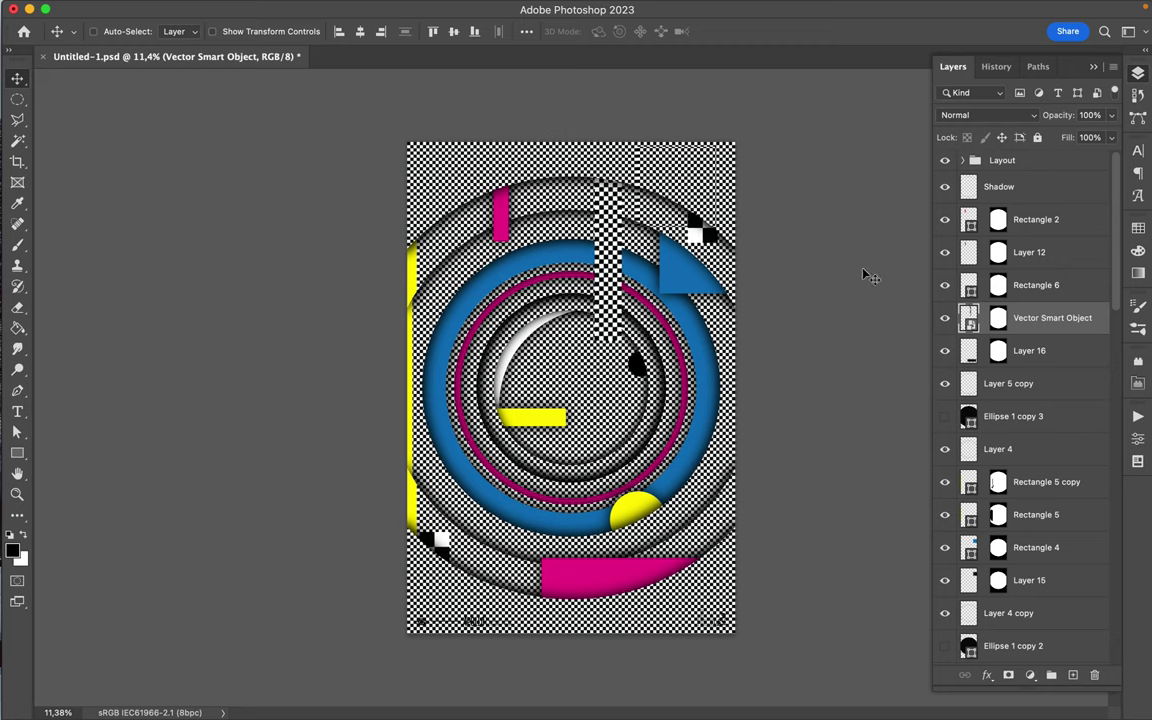
pyautogui.click(1035, 356)
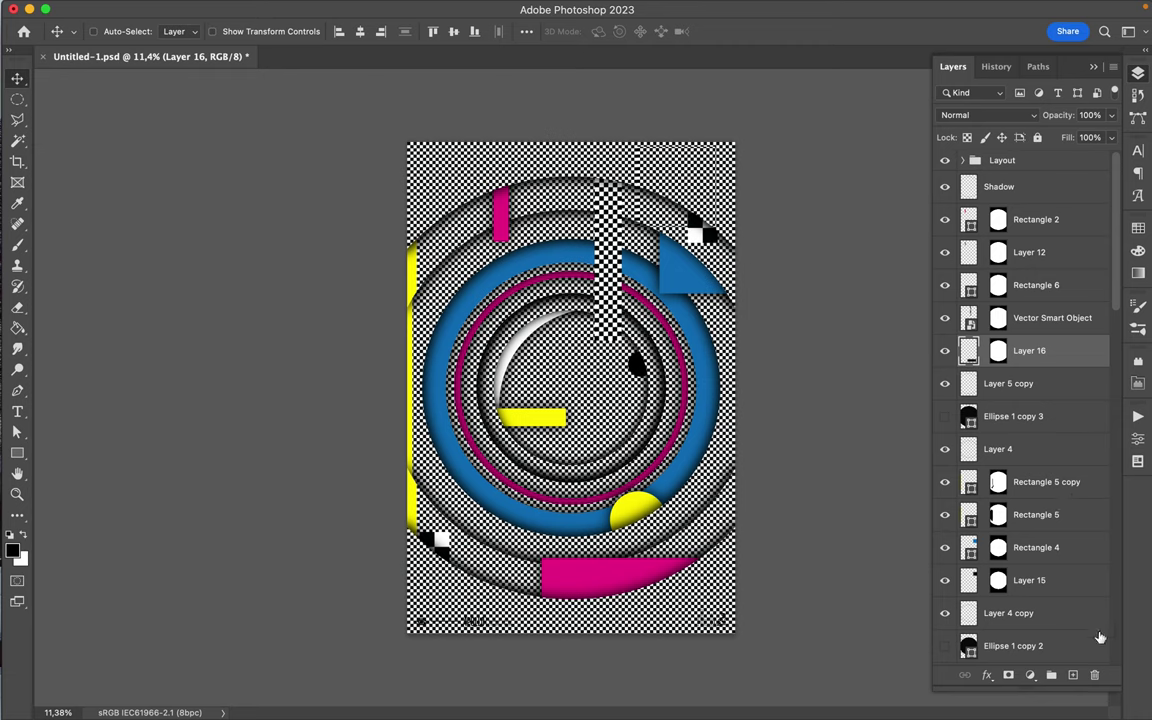
# Create Layer 17, brush a black mark at the strip's top, and apply Gaussian Blur.
pyautogui.press('super+shift+alt+n')
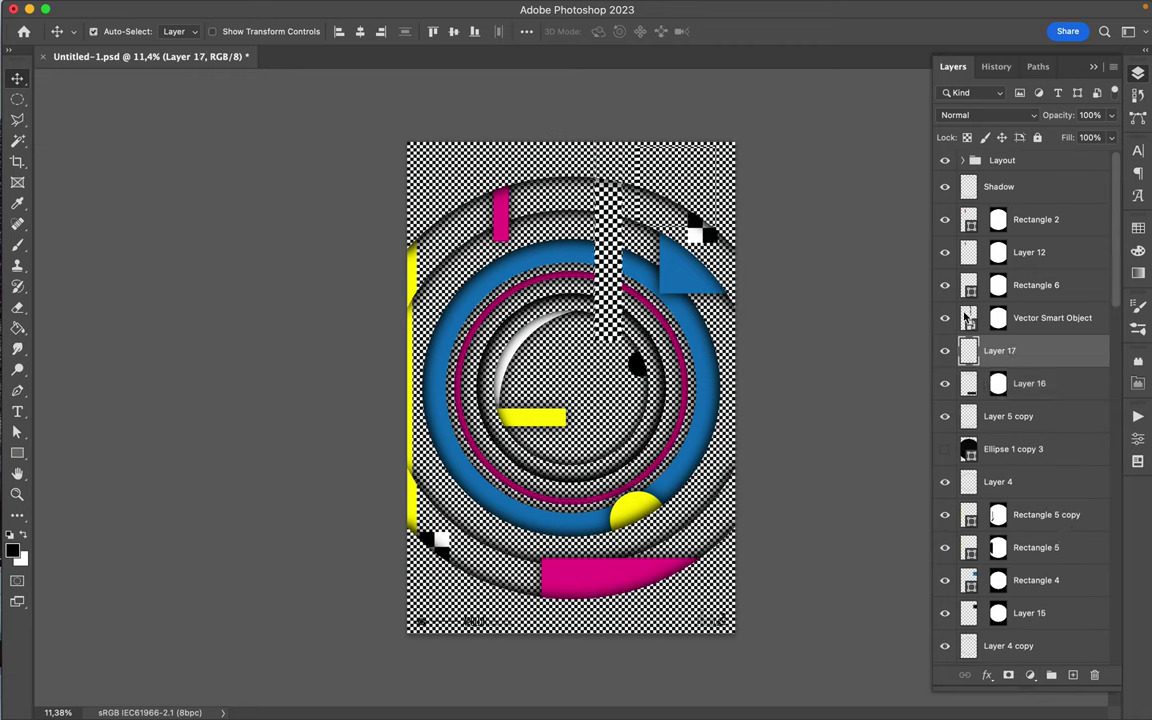
pyautogui.press('b')
pyautogui.click(607, 165)
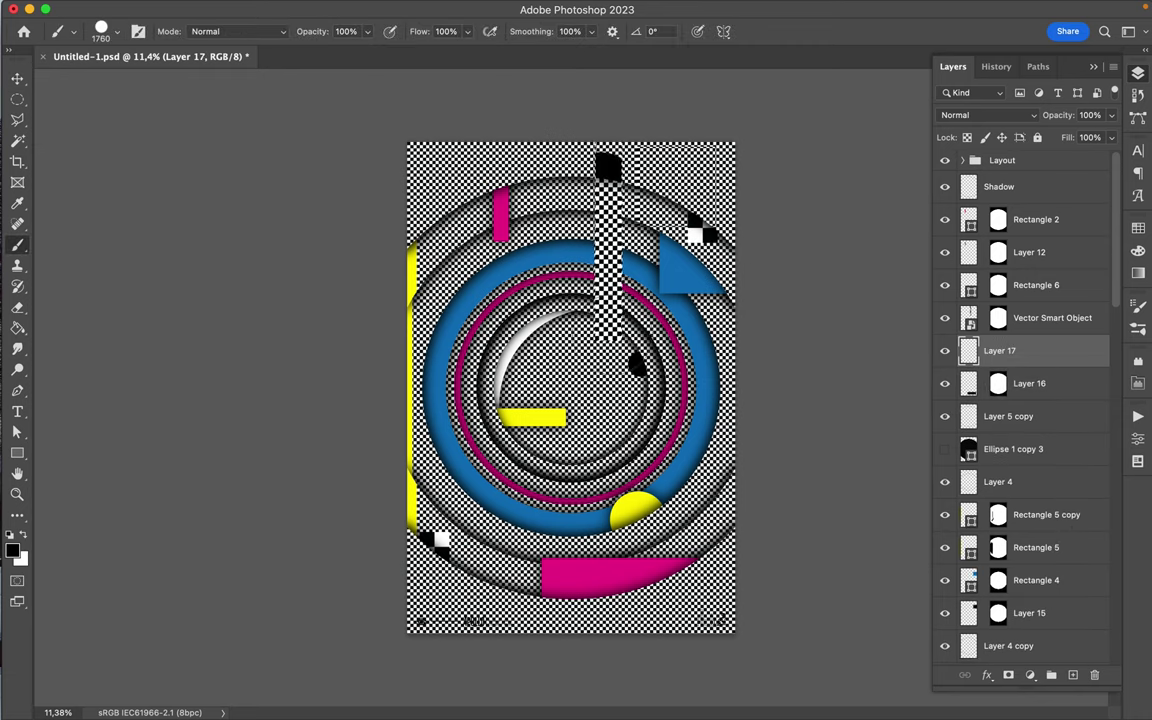
pyautogui.press('m')
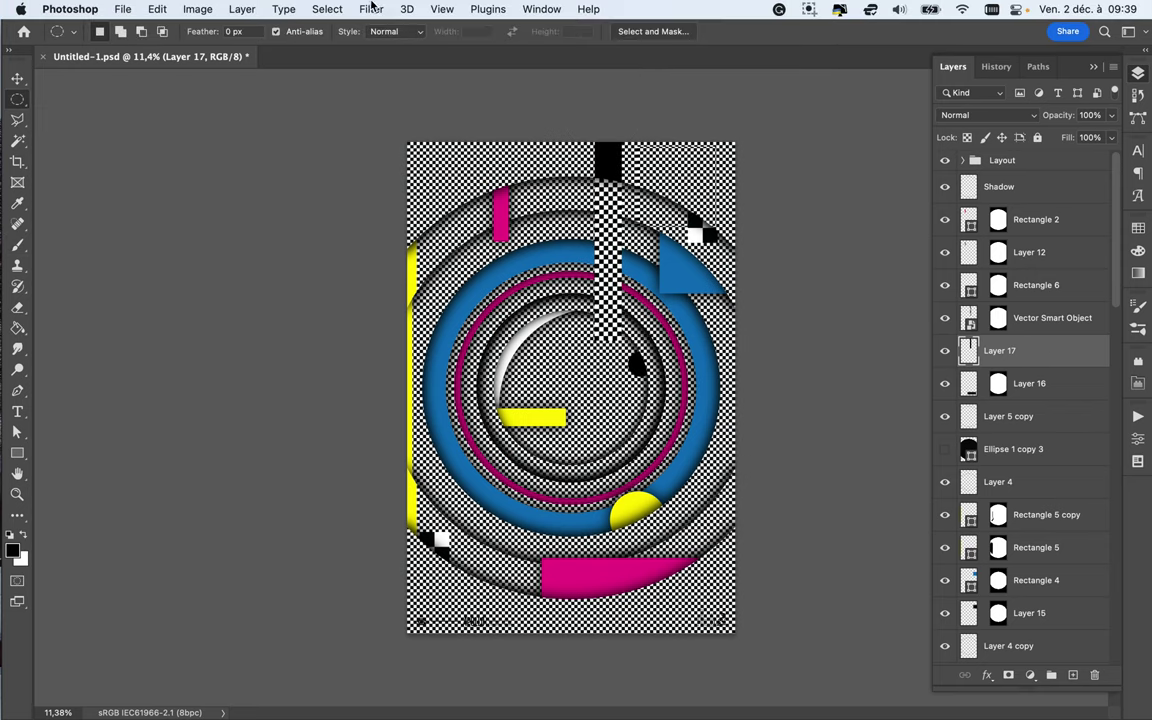
pyautogui.click(371, 9)
pyautogui.click(374, 31)
pyautogui.press('v')
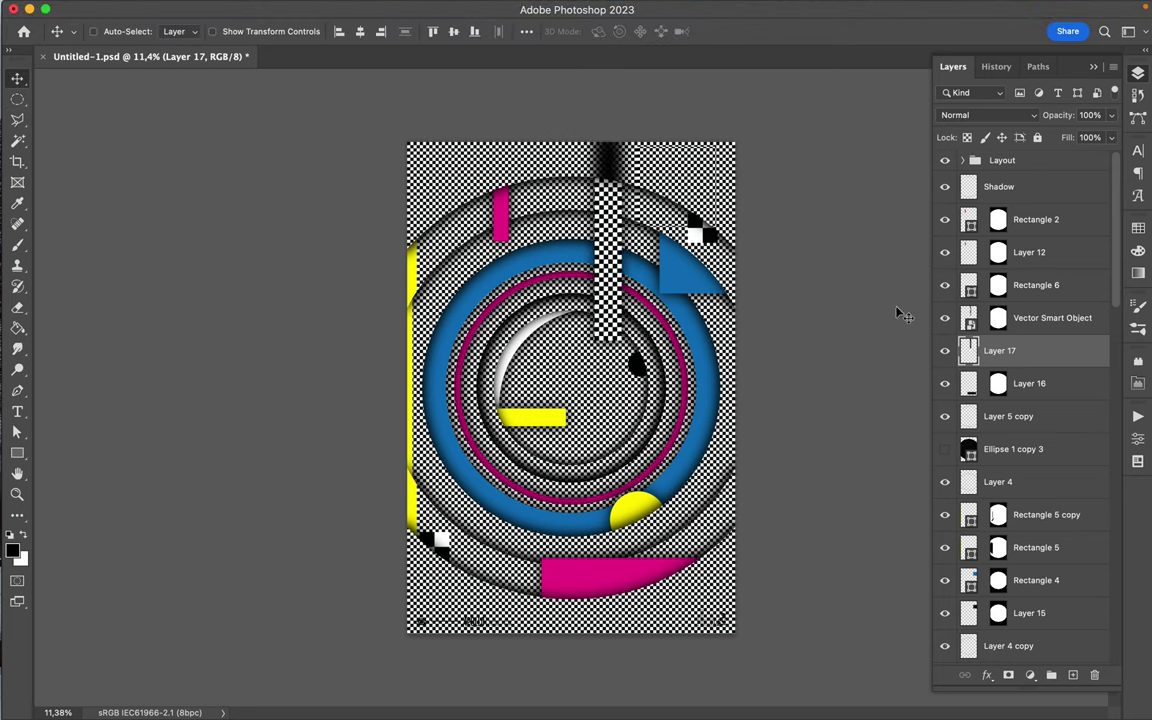
# Copy the checker strip's mask onto Layer 17, then bring Illustrator's Geo.ai forward.
pyautogui.moveTo(998, 318); pyautogui.dragTo(1000, 351)
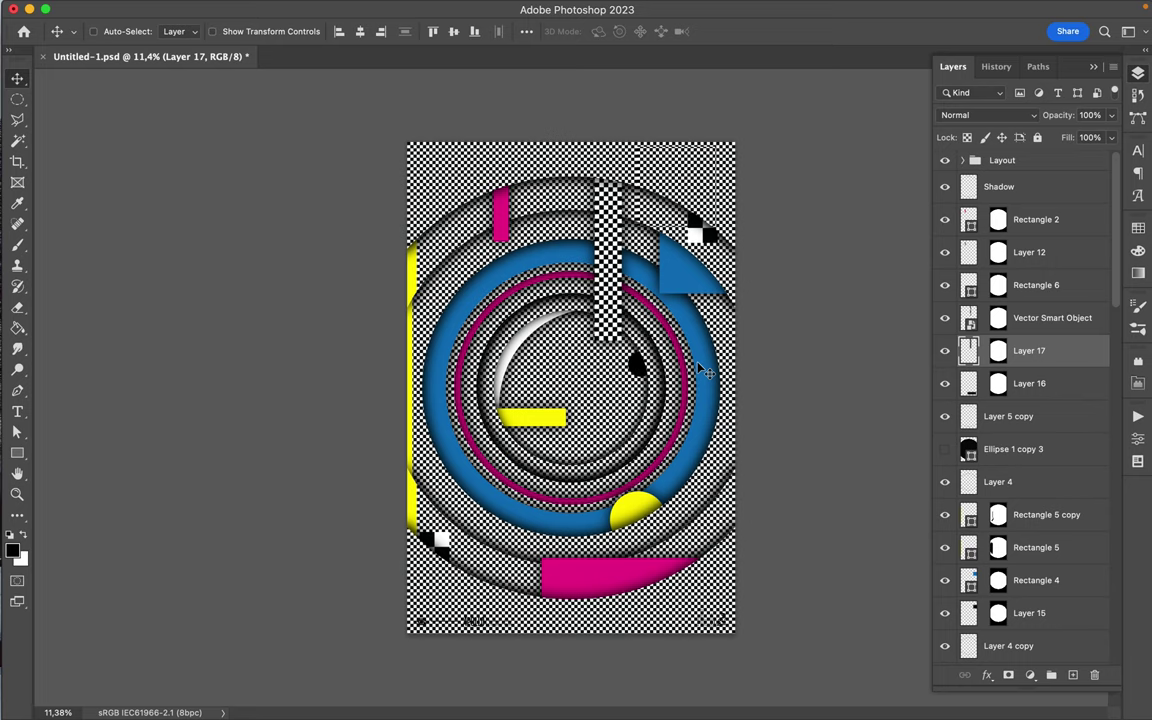
pyautogui.moveTo(652, 700)
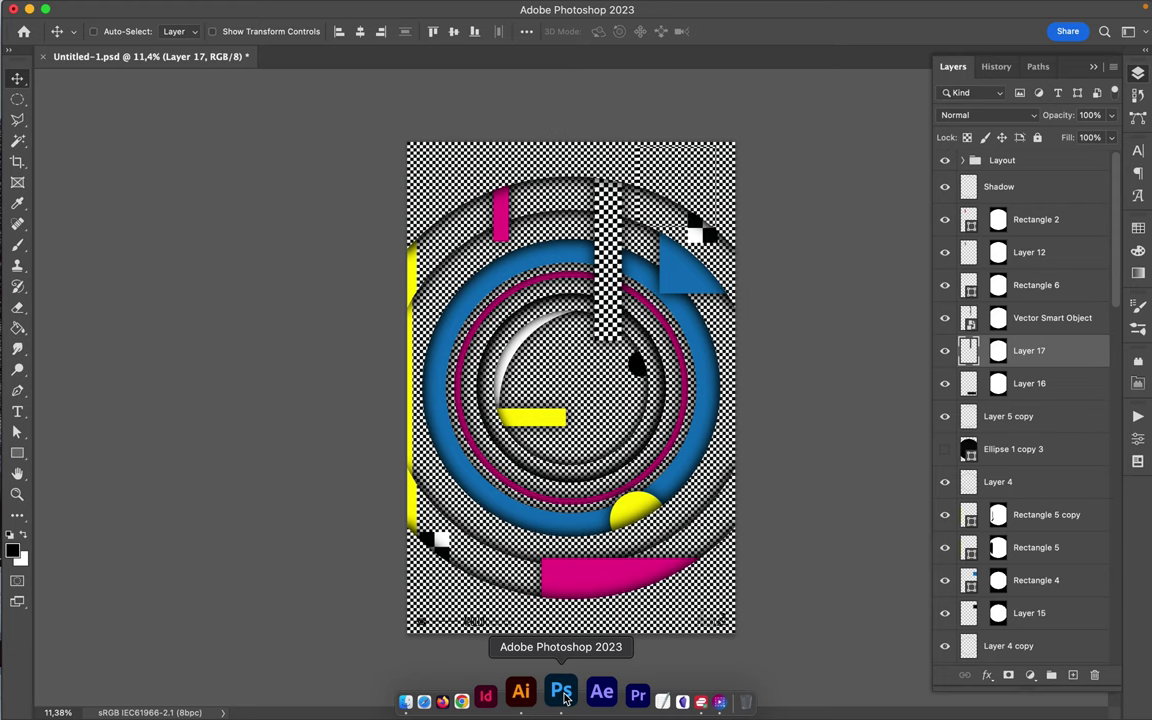
pyautogui.click(520, 692)
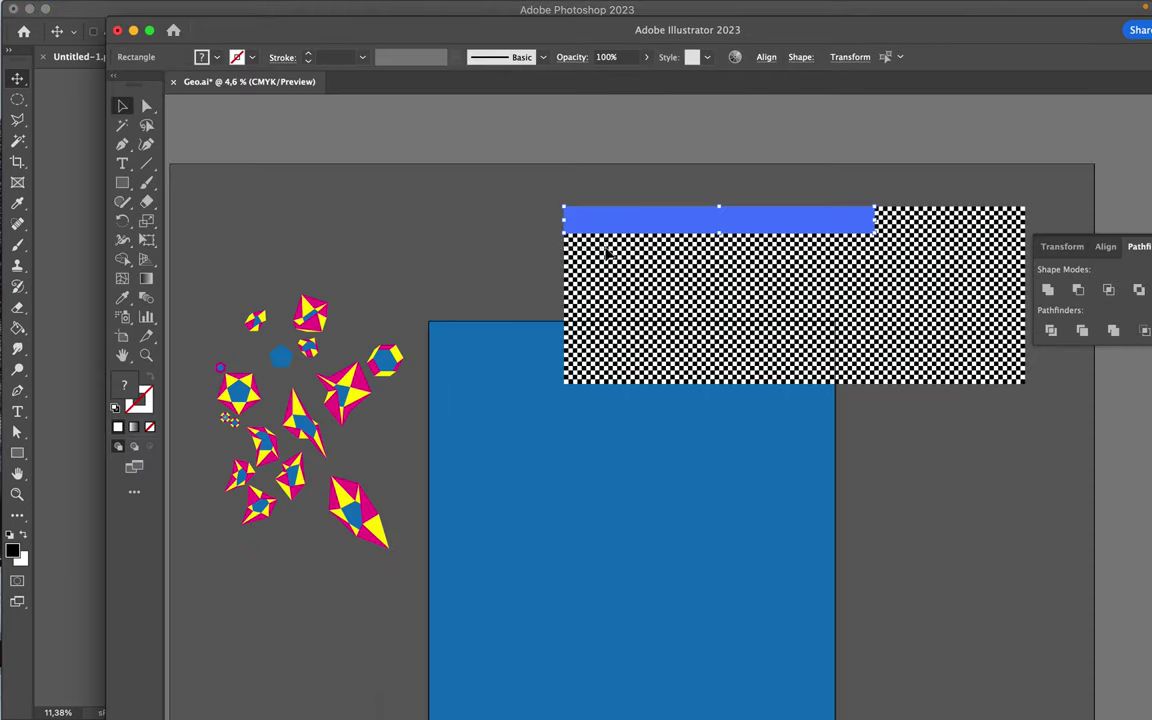
# Shrink the checkerboard rectangle to a small box at its top-left corner.
pyautogui.moveTo(579, 234)
pyautogui.mouseDown()
pyautogui.moveTo(222, 210)
pyautogui.moveTo(77, 241)
pyautogui.moveTo(88, 243)
pyautogui.mouseUp()
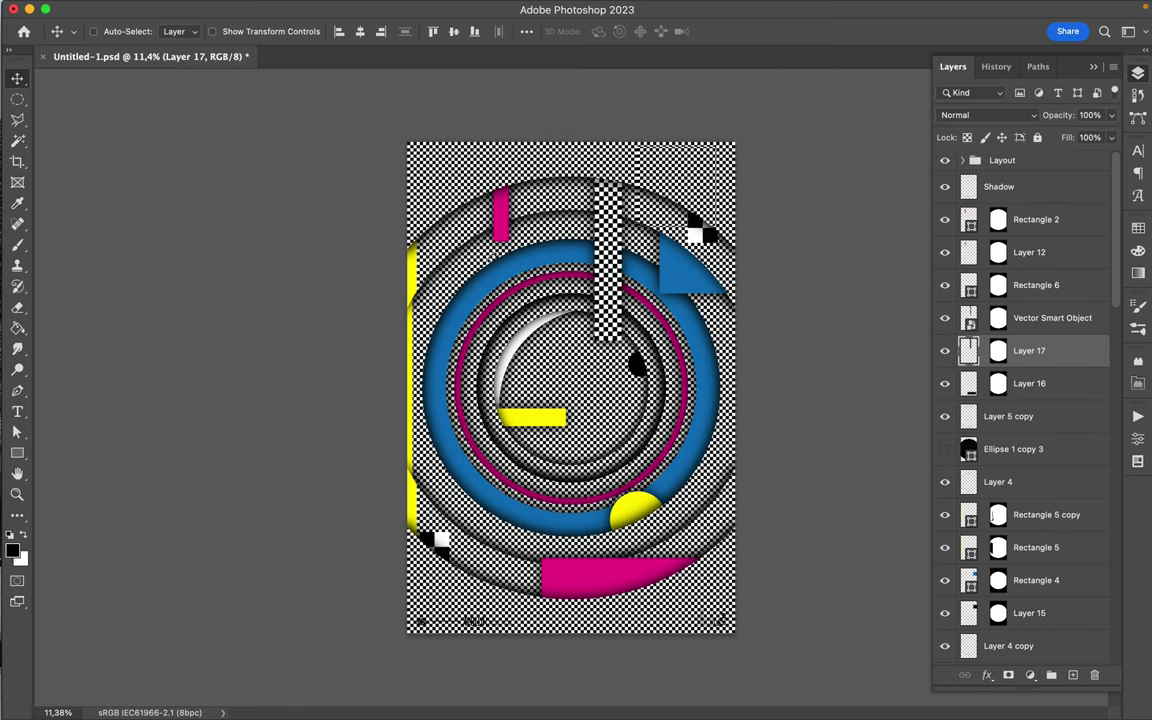
# Place the checker block as a smart object in the top-left corner, stacked above Shadow.
pyautogui.moveTo(510, 345); pyautogui.dragTo(505, 300)
pyautogui.moveTo(566, 376); pyautogui.dragTo(435, 180)
pyautogui.press('Return')
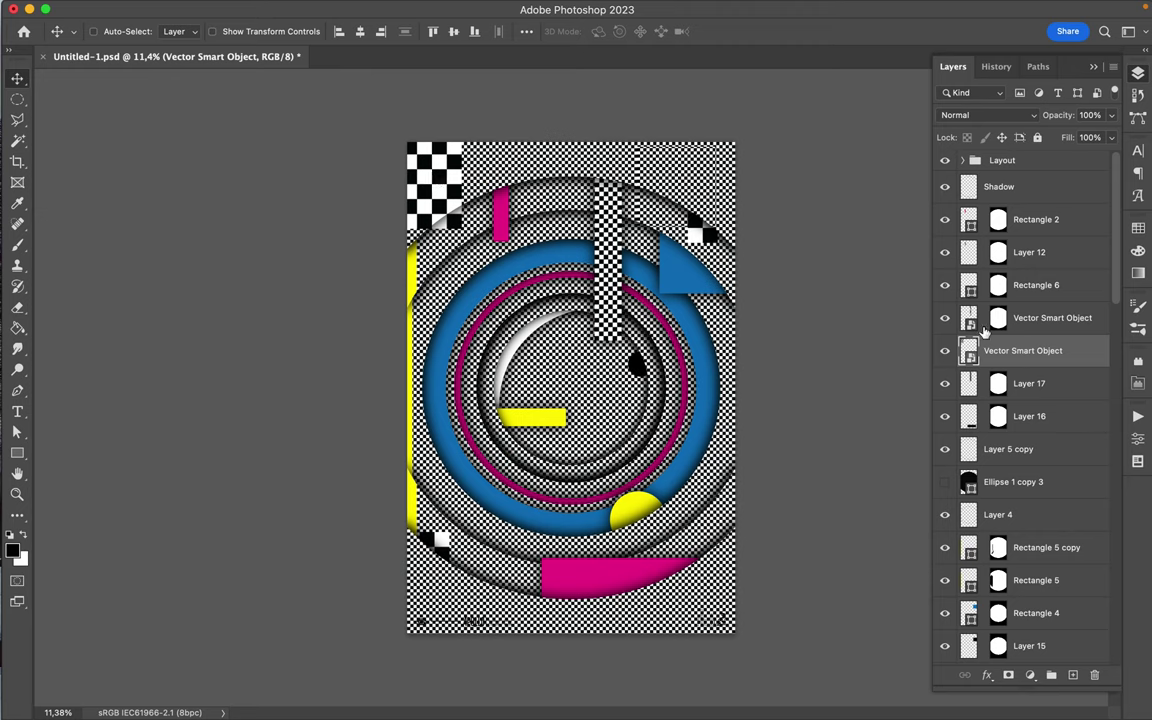
pyautogui.moveTo(995, 350); pyautogui.dragTo(1000, 183)
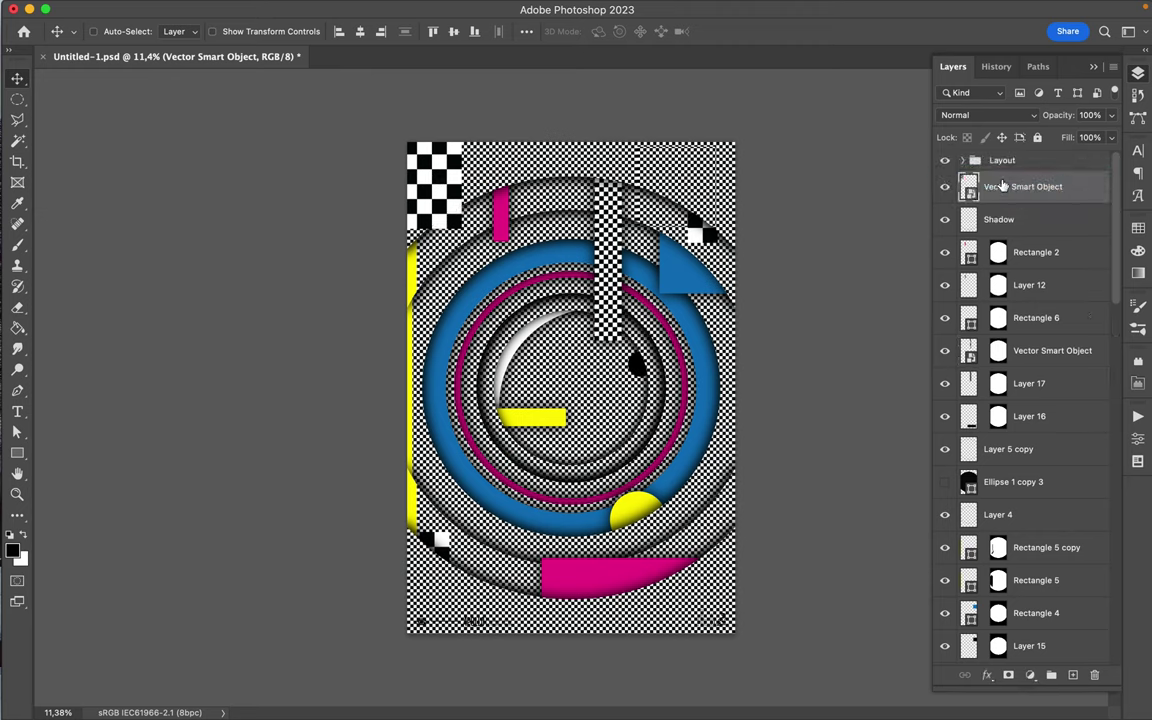
pyautogui.moveTo(449, 187)
pyautogui.mouseDown()
pyautogui.moveTo(450, 174)
pyautogui.moveTo(453, 193)
pyautogui.mouseUp()
# Create a new Layer 18 above the Shadow layer and select it for brushing.
pyautogui.click(1021, 222)
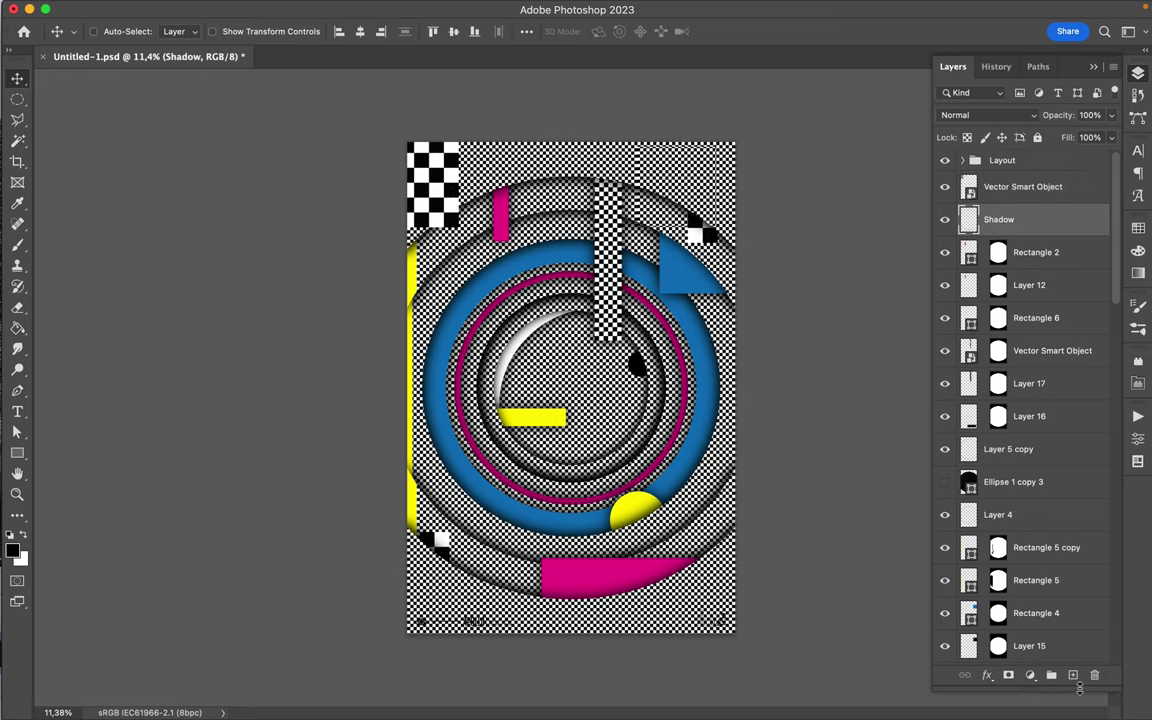
pyautogui.click(1074, 677)
pyautogui.keyDown('super'); pyautogui.click(972, 166); pyautogui.keyUp('super')
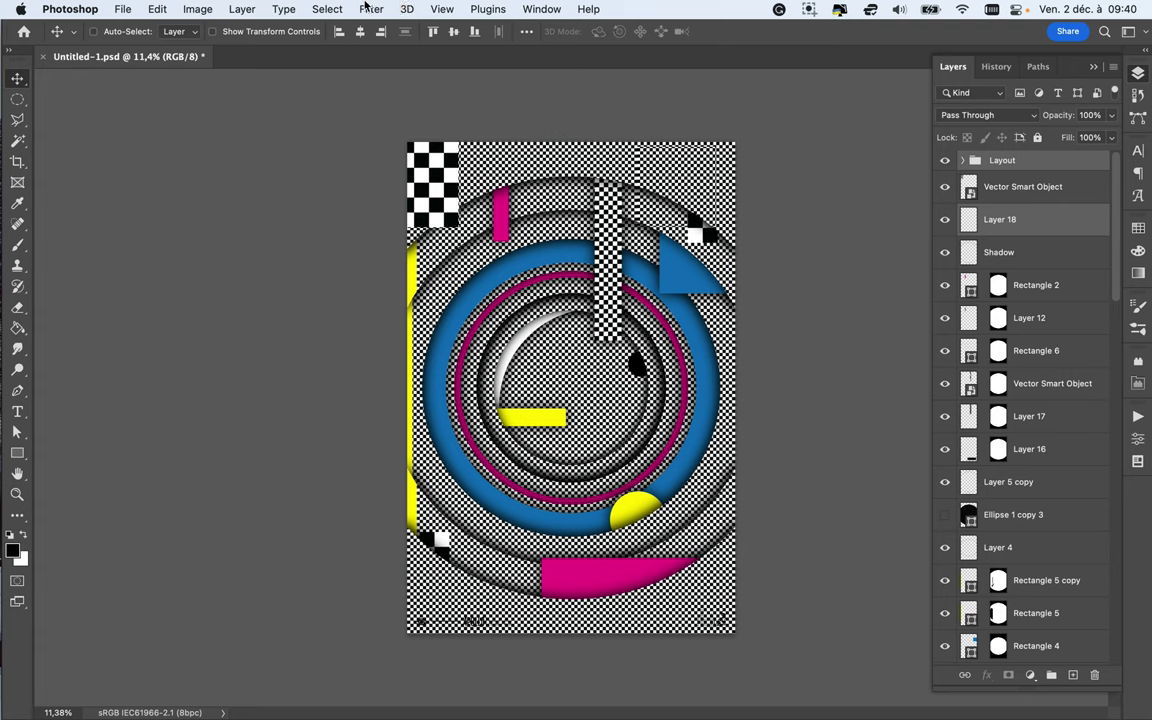
pyautogui.press('b')
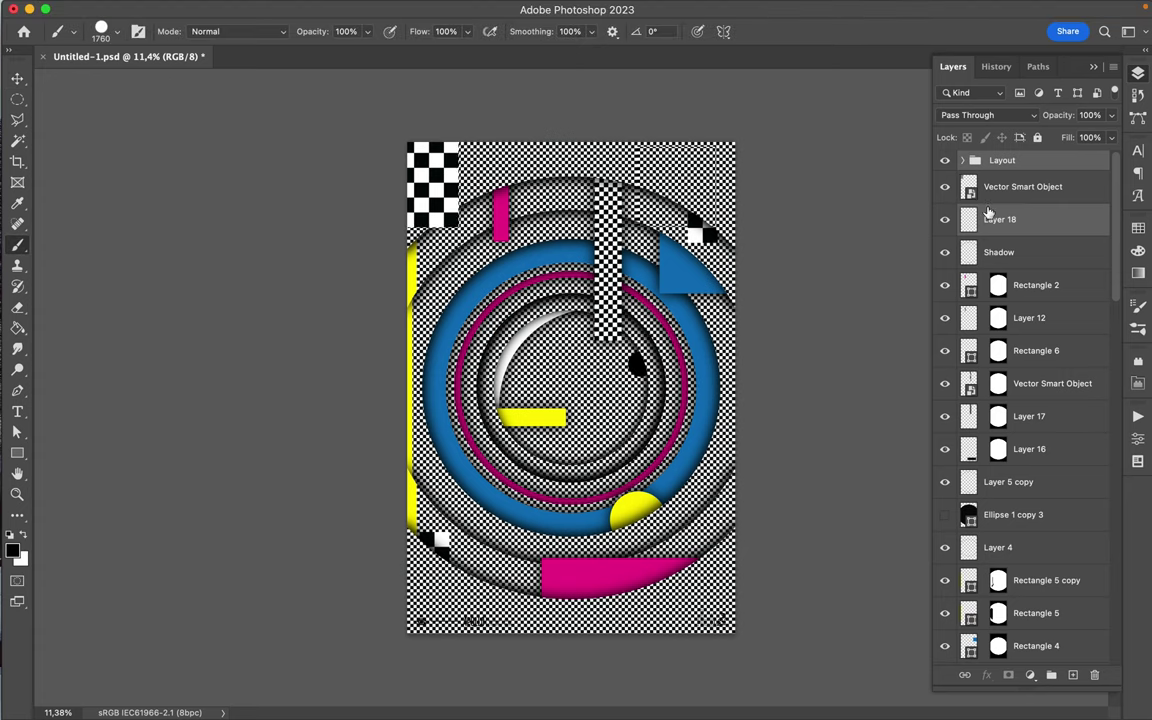
pyautogui.click(1008, 233)
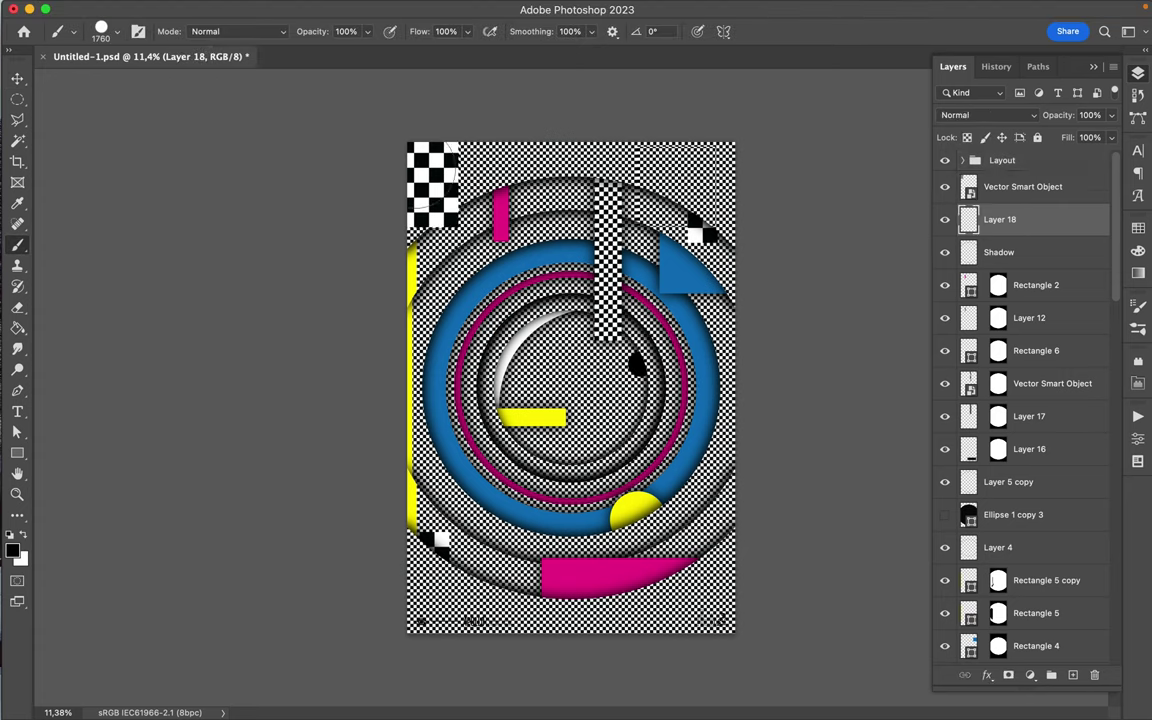
# Paint a dark dab at the top-left and soften it with Gaussian Blur.
pyautogui.click(395, 165)
pyautogui.press('m')
pyautogui.click(373, 10)
pyautogui.click(380, 31)
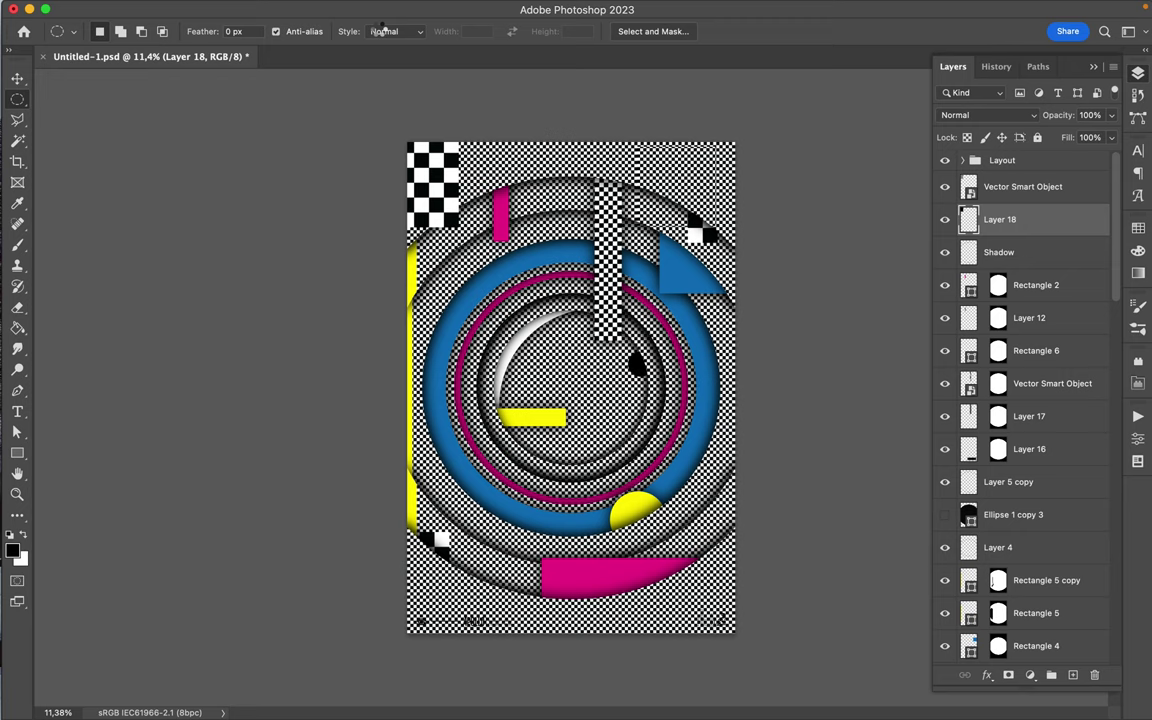
pyautogui.press('v')
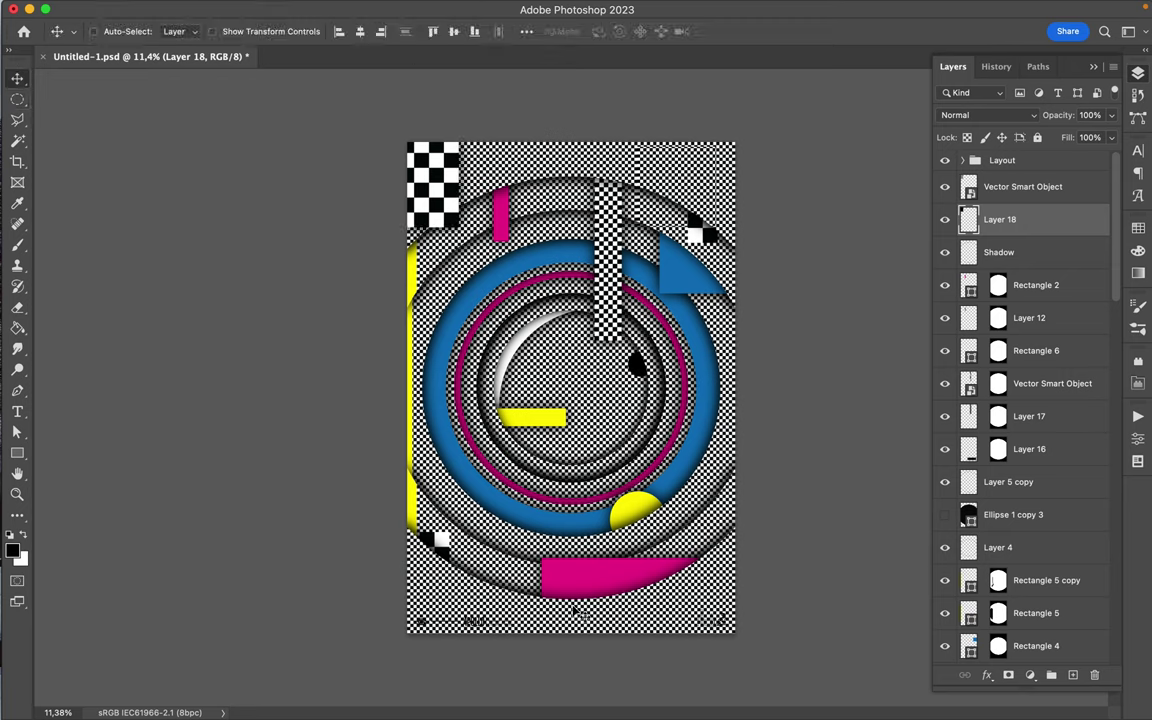
# Draw a white rectangle bar along the poster's bottom-left edge behind the APOLLO logo.
pyautogui.press('u')
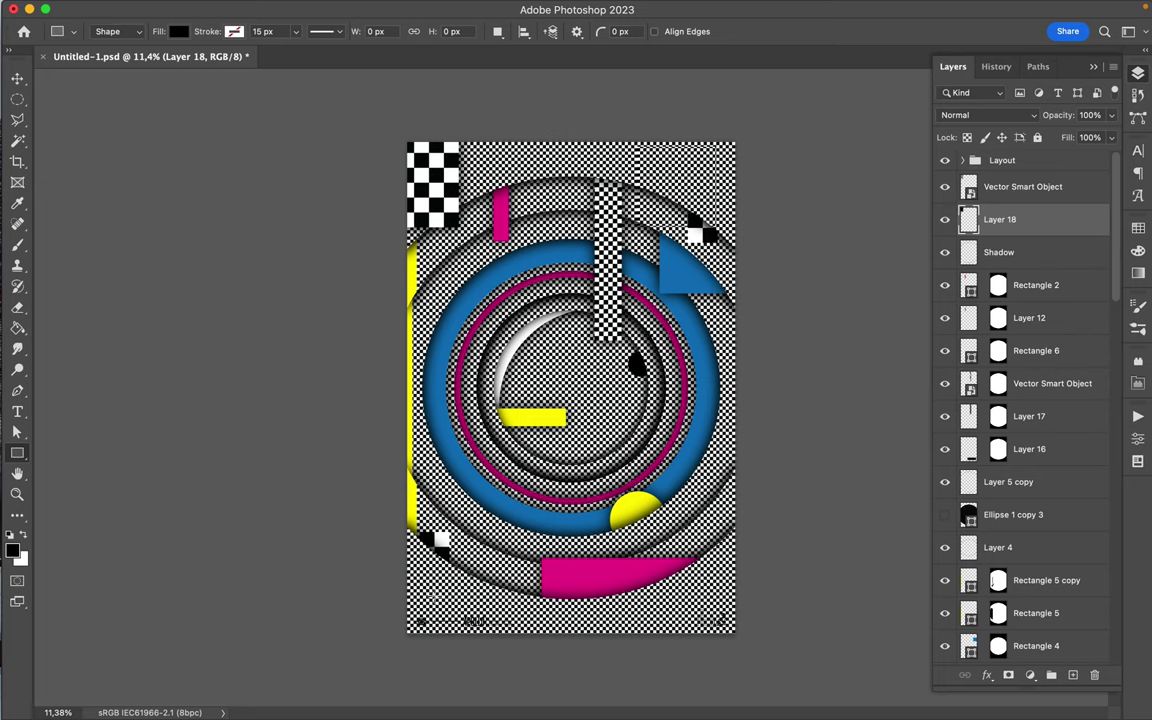
pyautogui.moveTo(401, 613); pyautogui.dragTo(530, 636)
pyautogui.press('a')
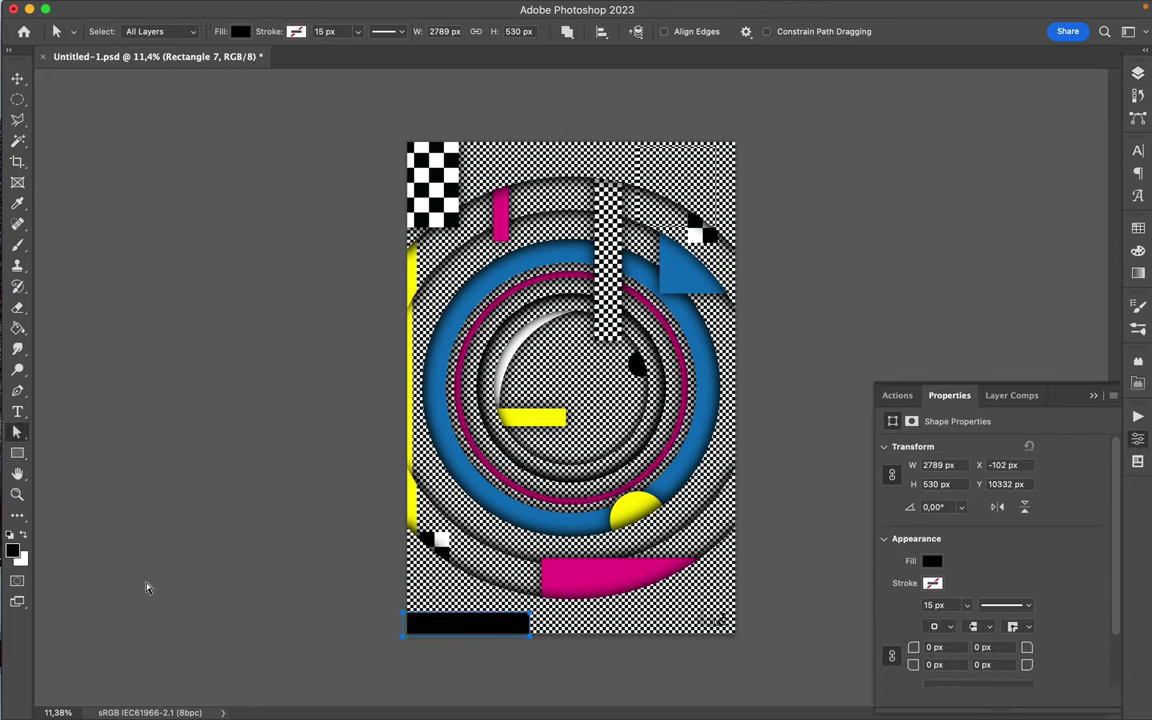
pyautogui.click(240, 33)
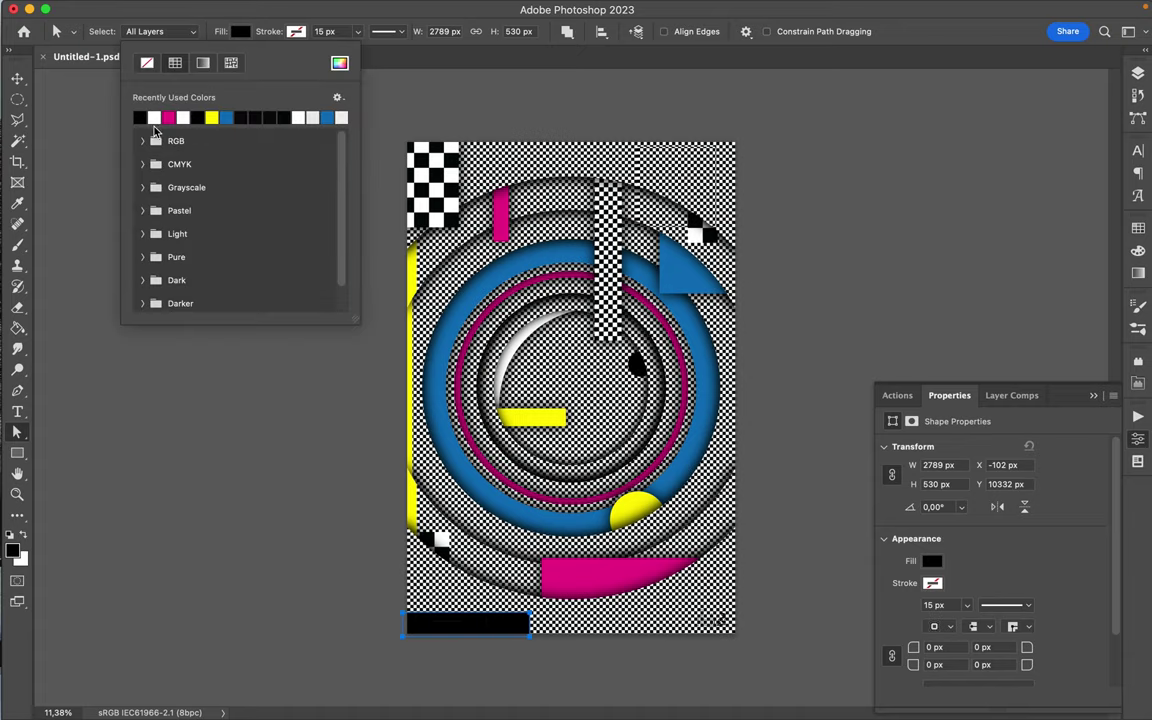
pyautogui.click(154, 118)
# Nudge the white APOLLO bar slightly up and left, then select Layer 19.
pyautogui.press('Return')
pyautogui.press('v')
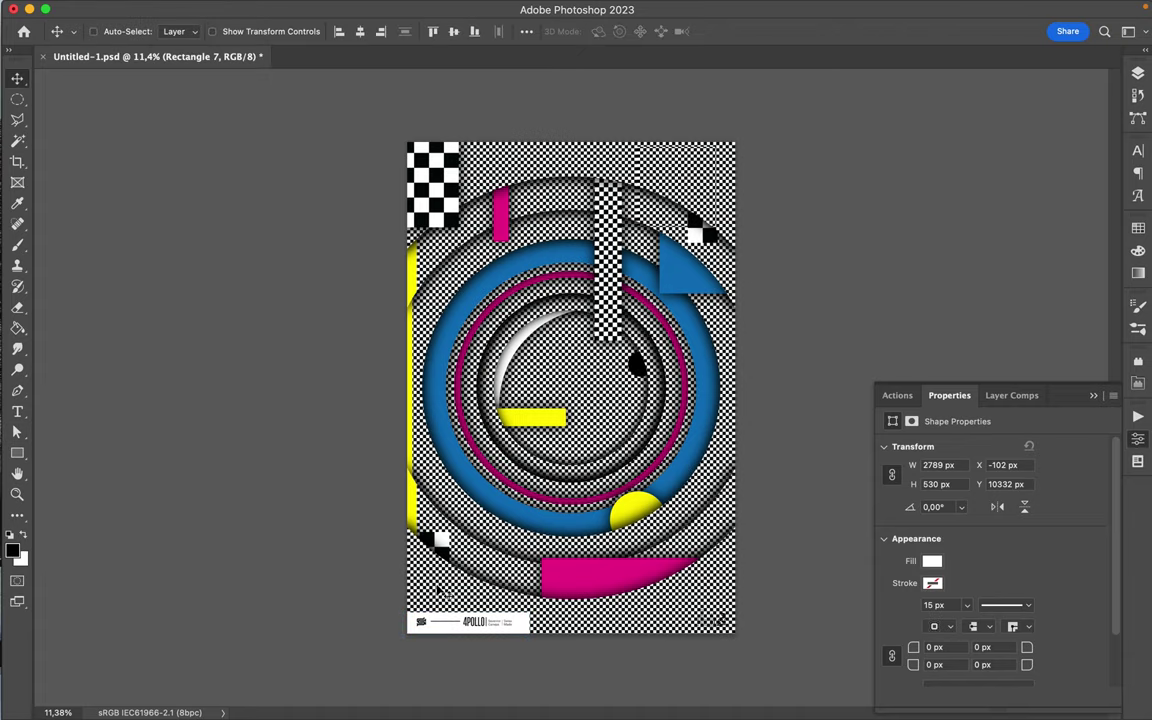
pyautogui.press('super+plus')
pyautogui.press('super+plus')
pyautogui.scroll(-5, 440, 592)
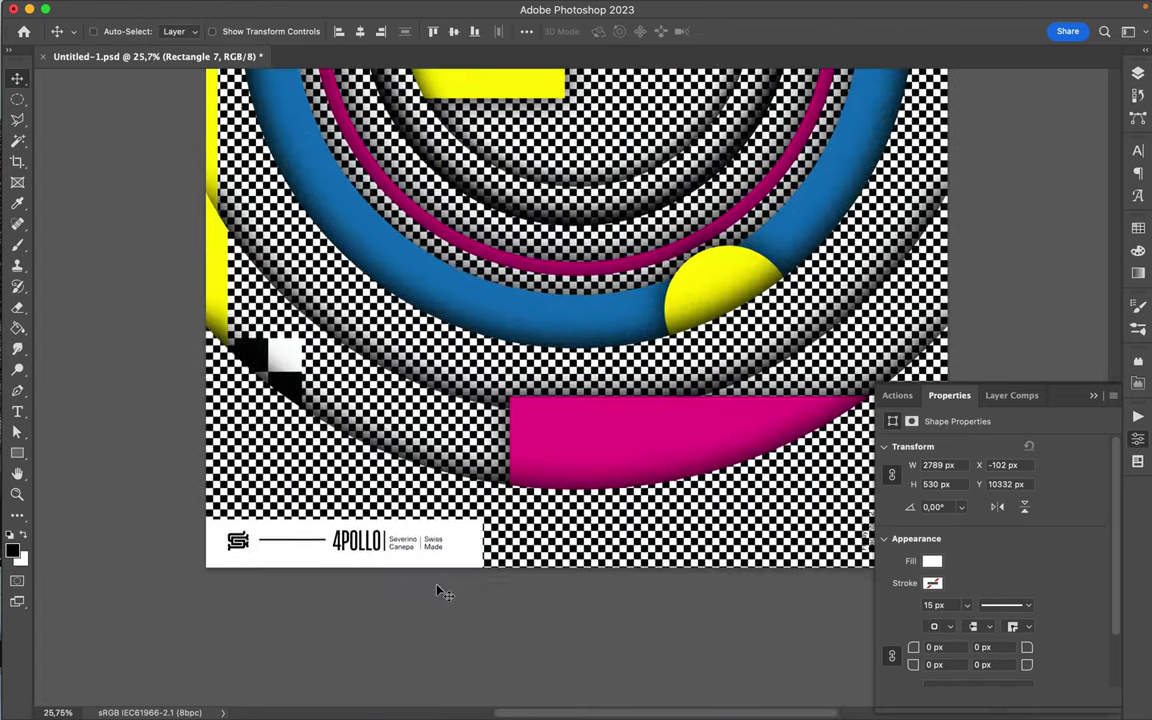
pyautogui.moveTo(293, 557); pyautogui.dragTo(273, 552)
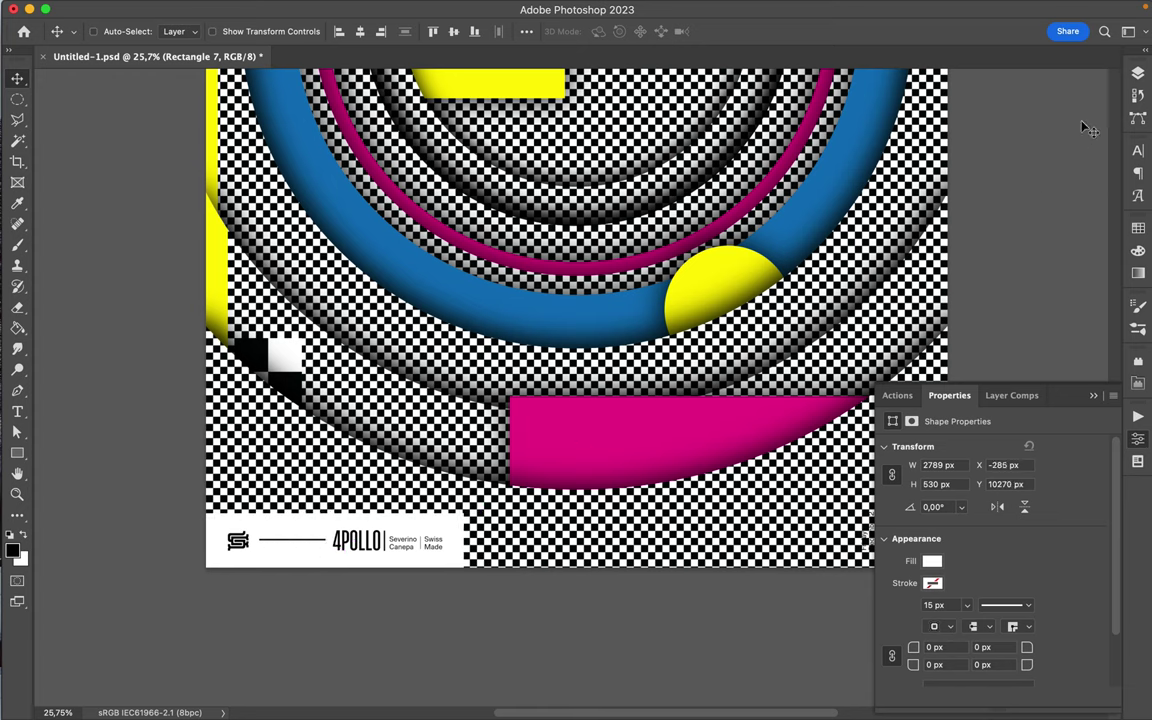
pyautogui.click(1137, 73)
pyautogui.click(1045, 254)
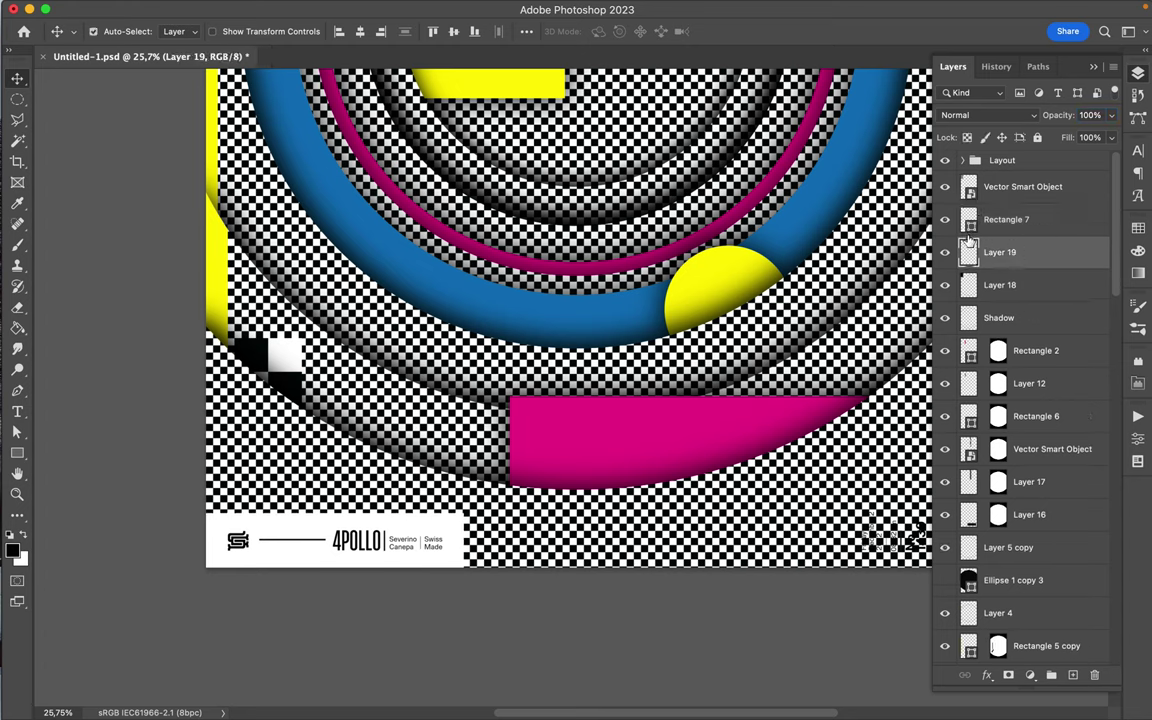
pyautogui.moveTo(352, 6)
pyautogui.press('b')
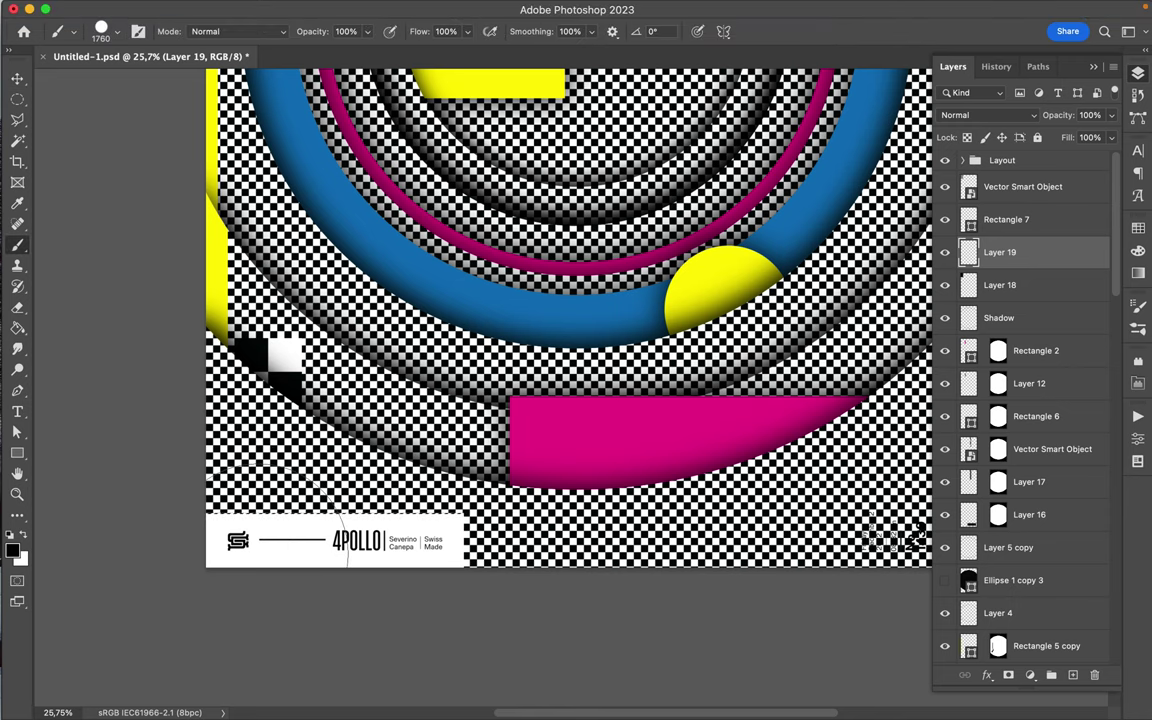
pyautogui.press('m')
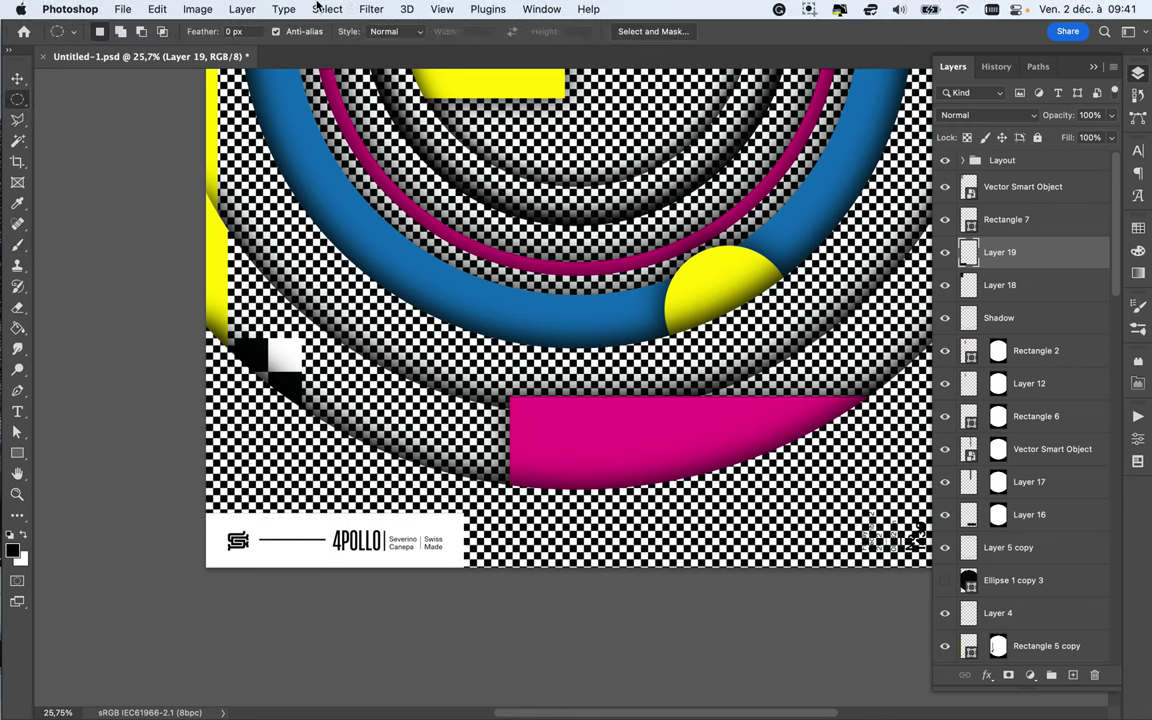
pyautogui.click(371, 9)
pyautogui.click(378, 32)
pyautogui.click(228, 31)
pyautogui.hscroll(10, 460, 268)
pyautogui.scroll(-2, 460, 268)
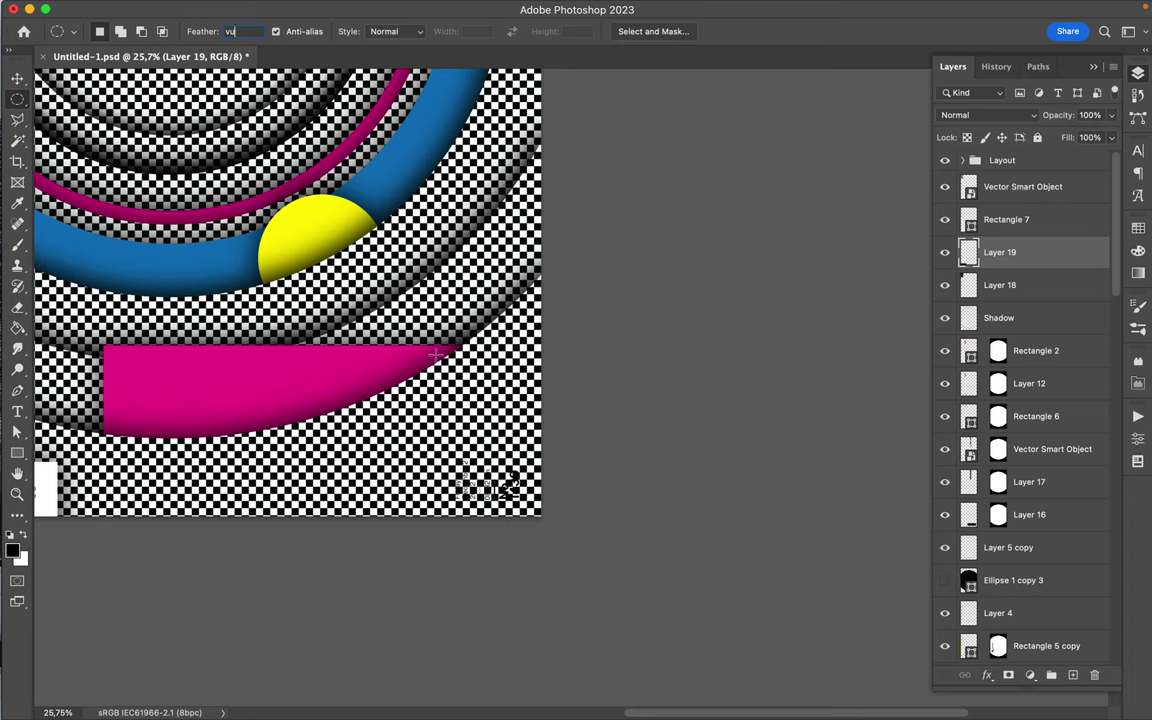
pyautogui.press('Return')
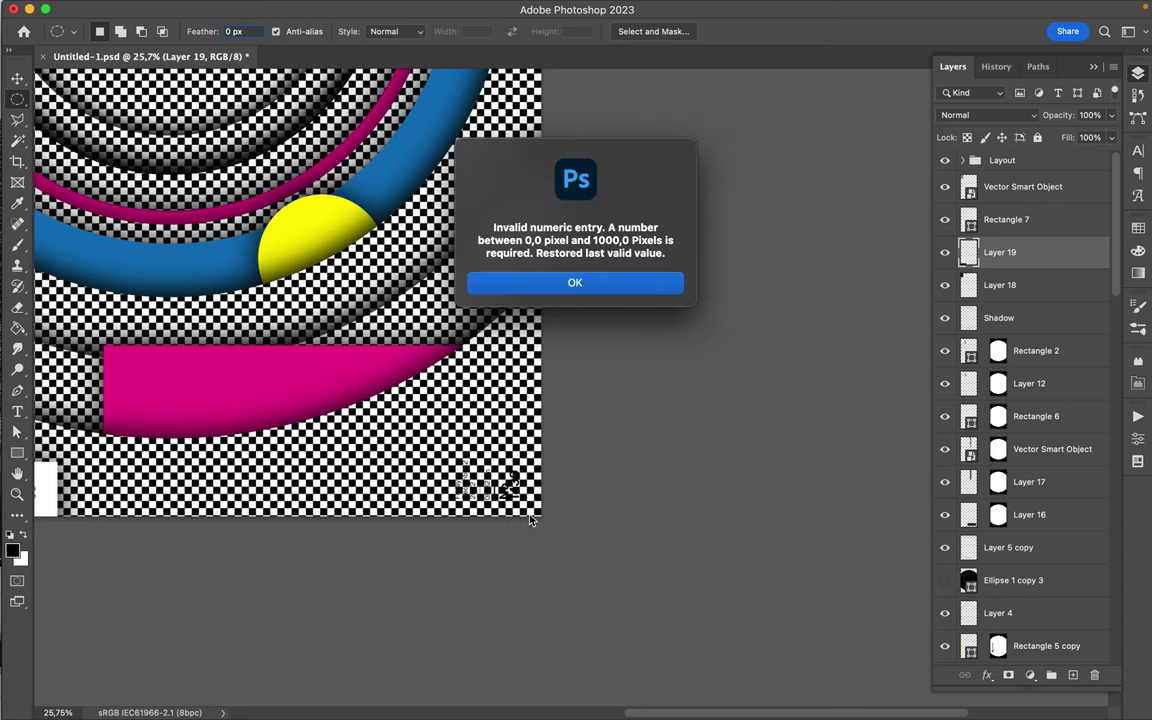
pyautogui.click(563, 281)
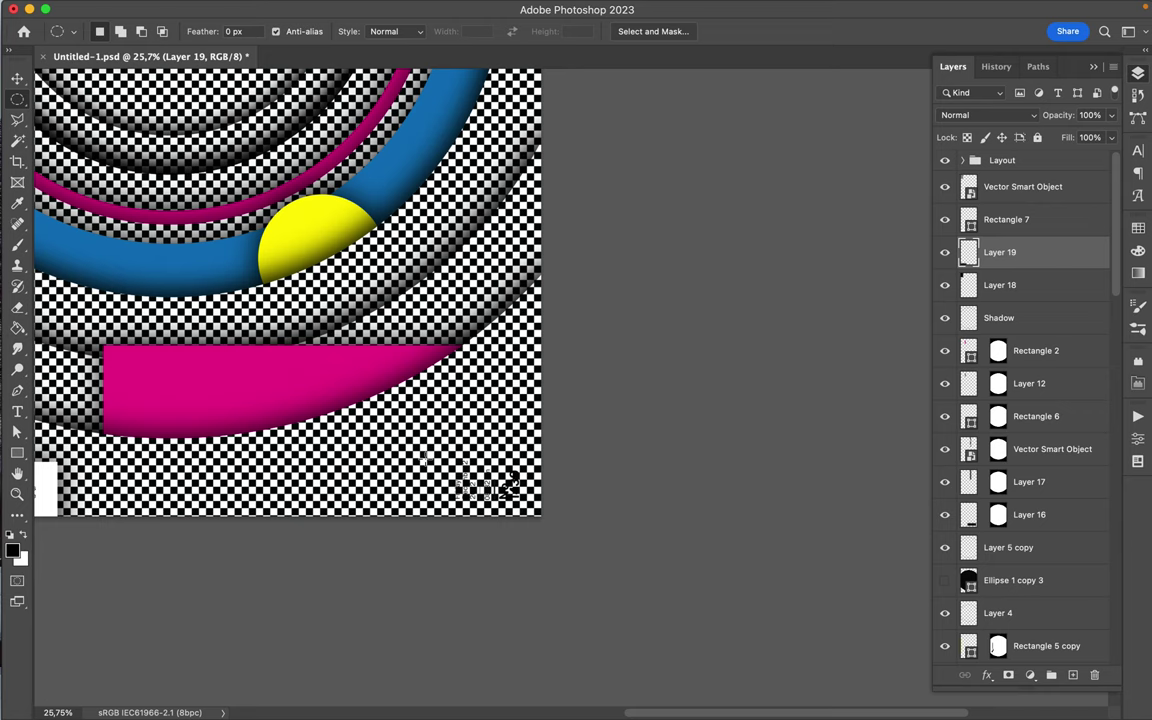
pyautogui.press('u')
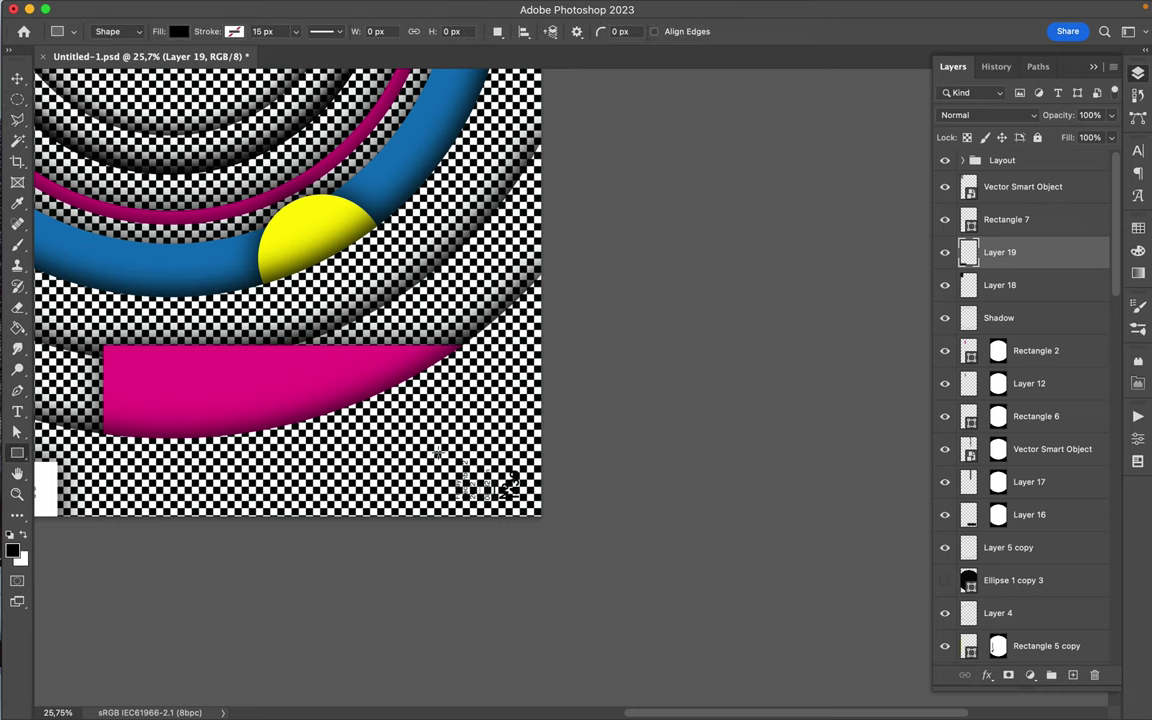
# Draw a white rectangle block over the date label at bottom-right.
pyautogui.moveTo(438, 452); pyautogui.dragTo(545, 522)
pyautogui.press('a')
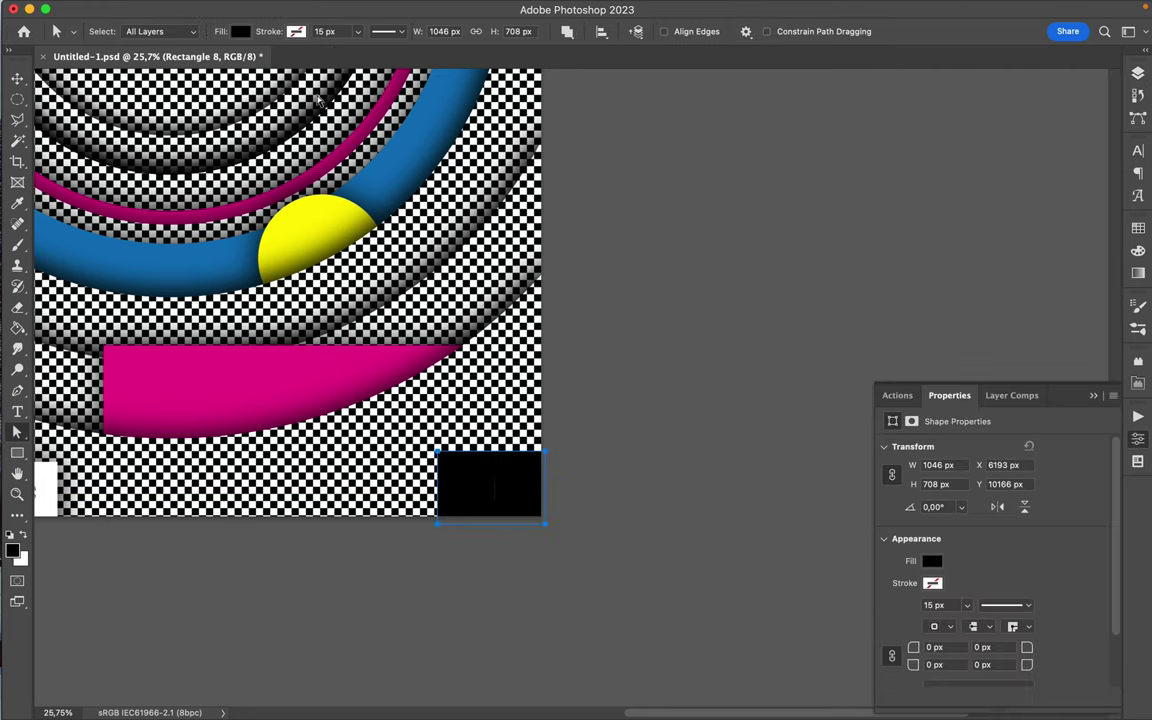
pyautogui.click(240, 31)
pyautogui.click(133, 99)
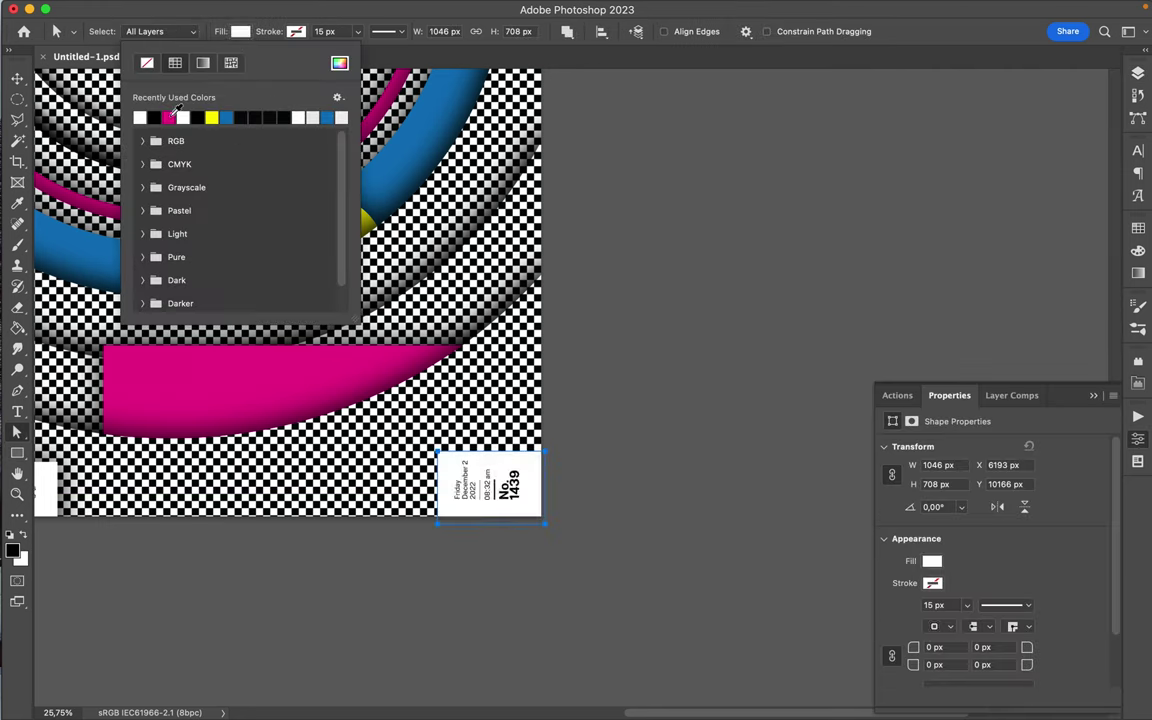
# Nudge the white date block slightly up and right, then add a new layer above Layer 19.
pyautogui.press('Return')
pyautogui.press('v')
pyautogui.moveTo(525, 487); pyautogui.dragTo(530, 480)
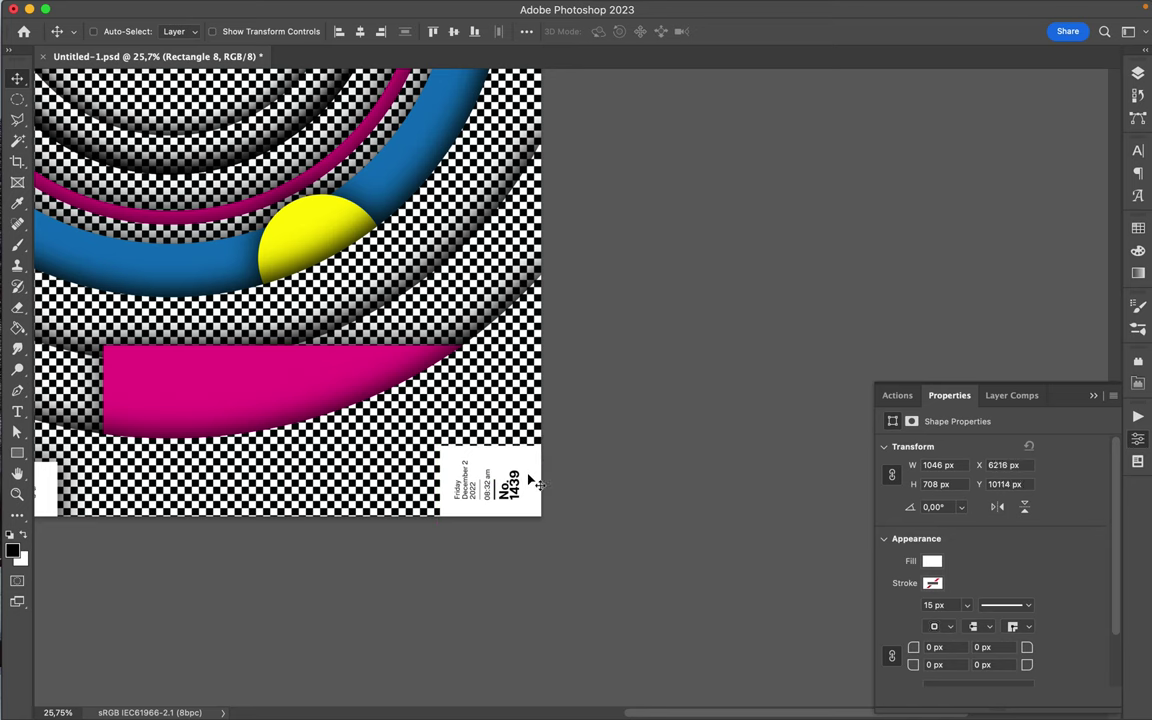
pyautogui.click(1137, 73)
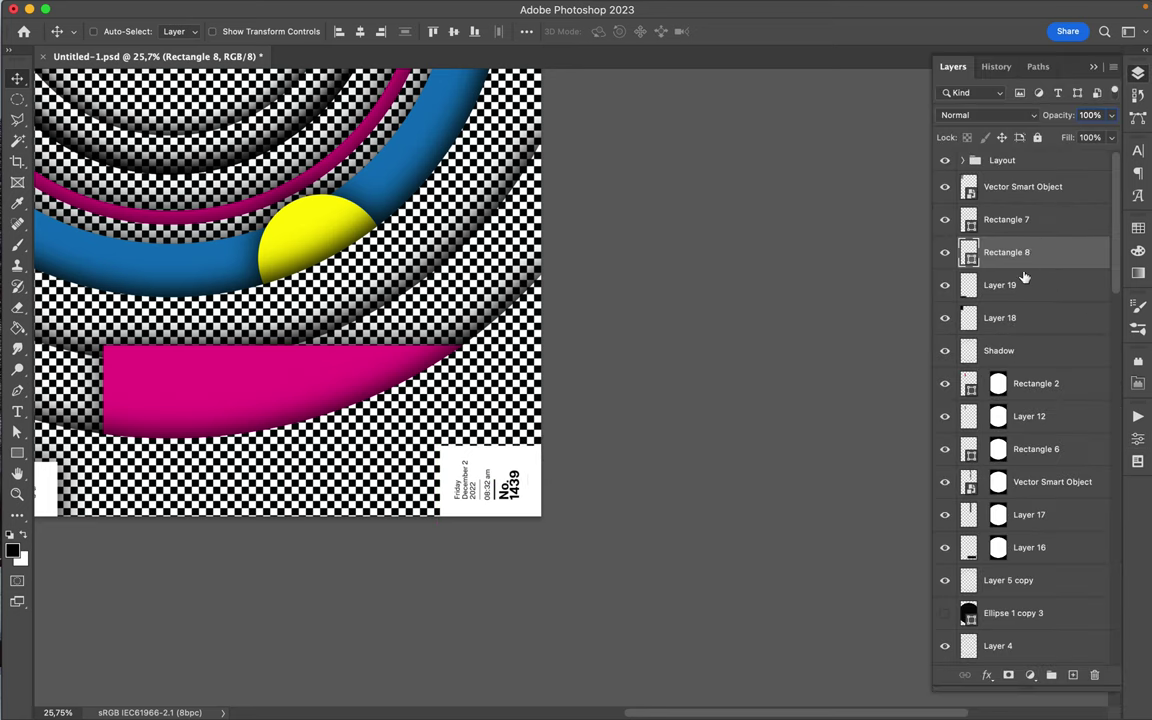
pyautogui.click(1020, 286)
pyautogui.click(1073, 675)
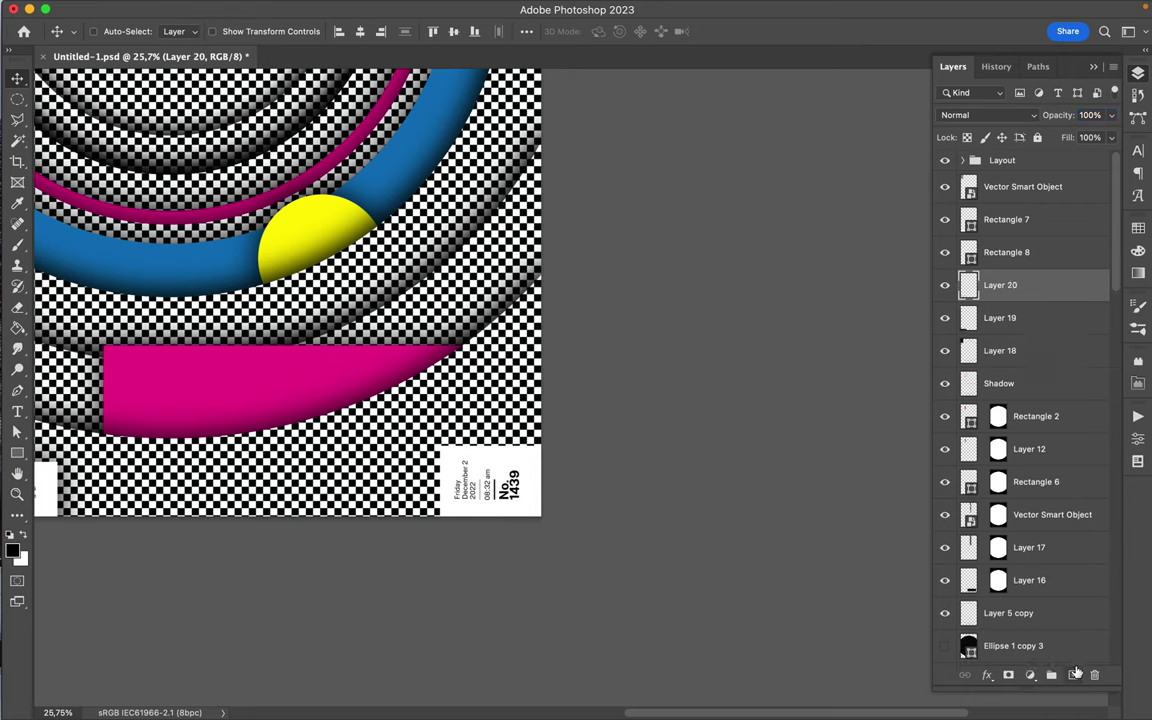
pyautogui.moveTo(307, 10)
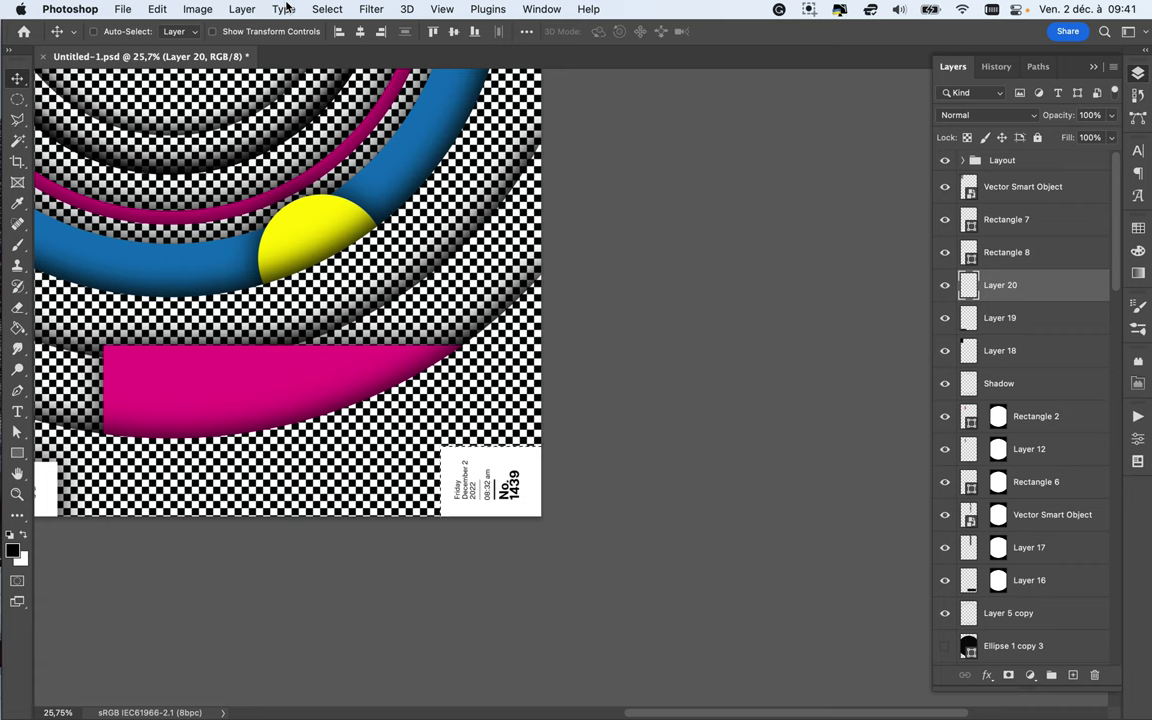
pyautogui.click(369, 8)
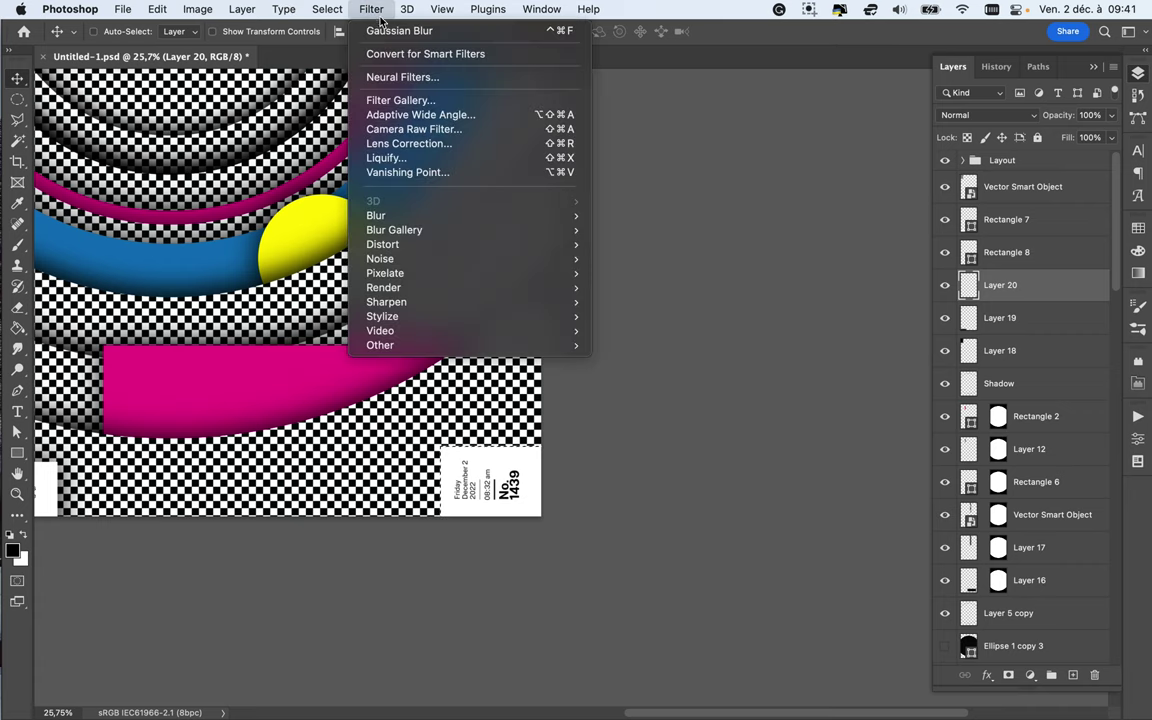
pyautogui.click(383, 28)
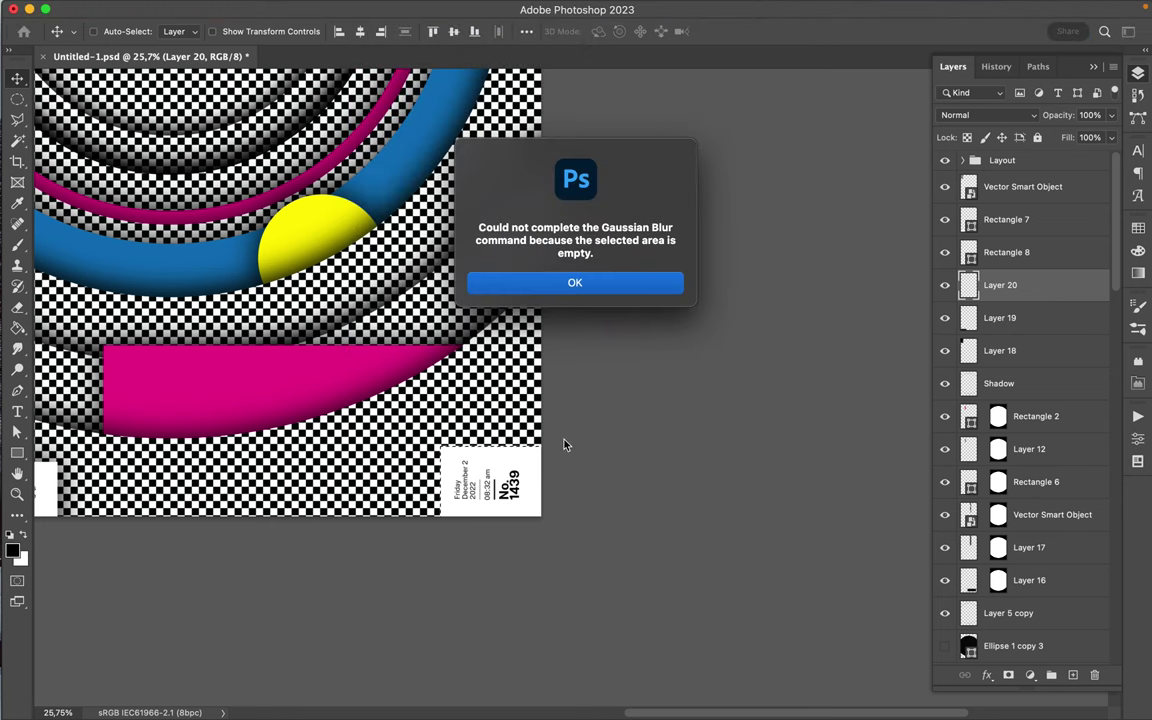
pyautogui.click(600, 286)
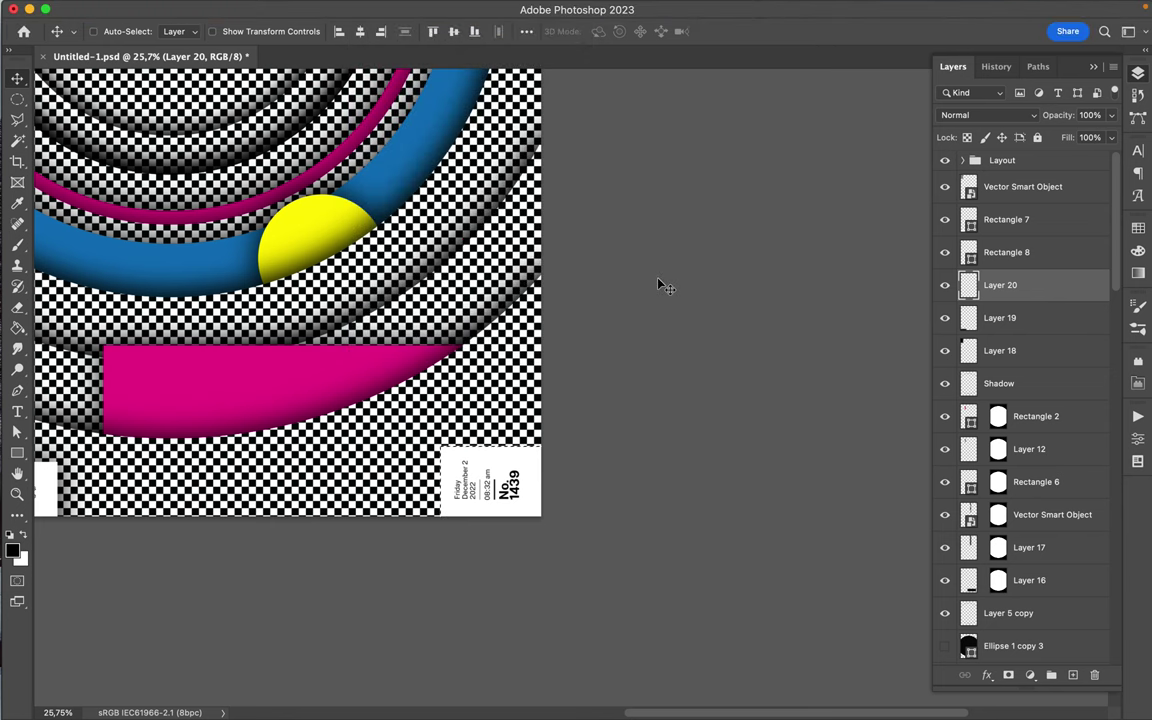
pyautogui.press('b')
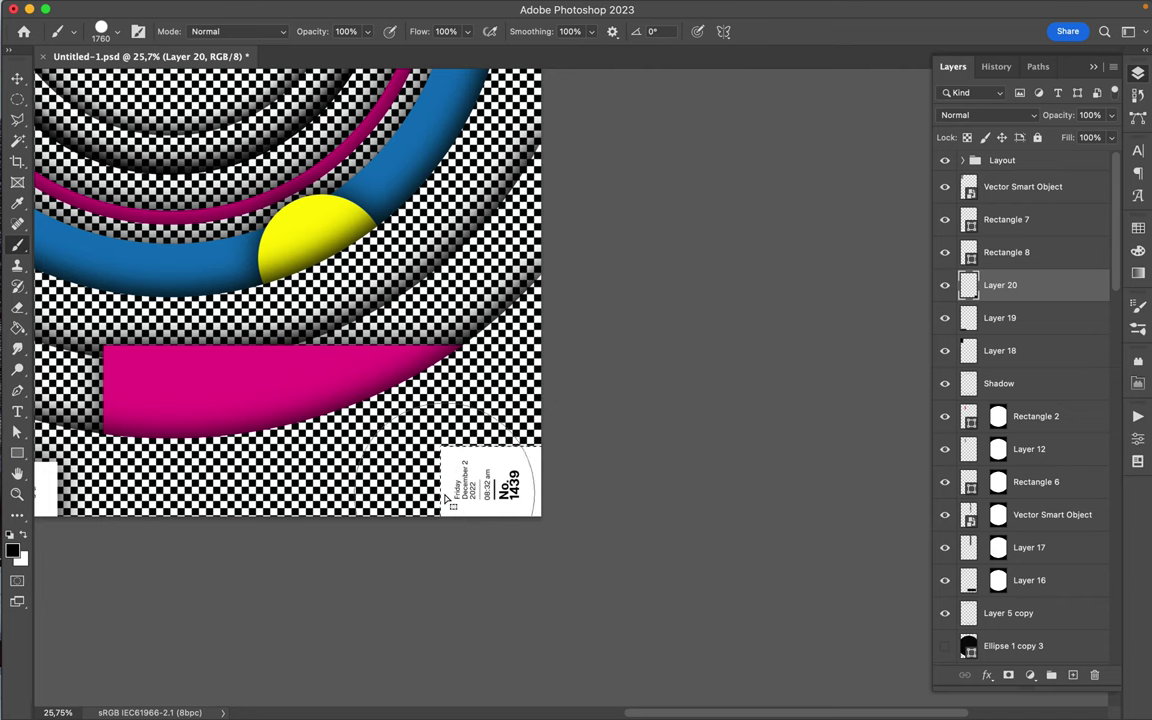
pyautogui.press('m')
pyautogui.click(375, 8)
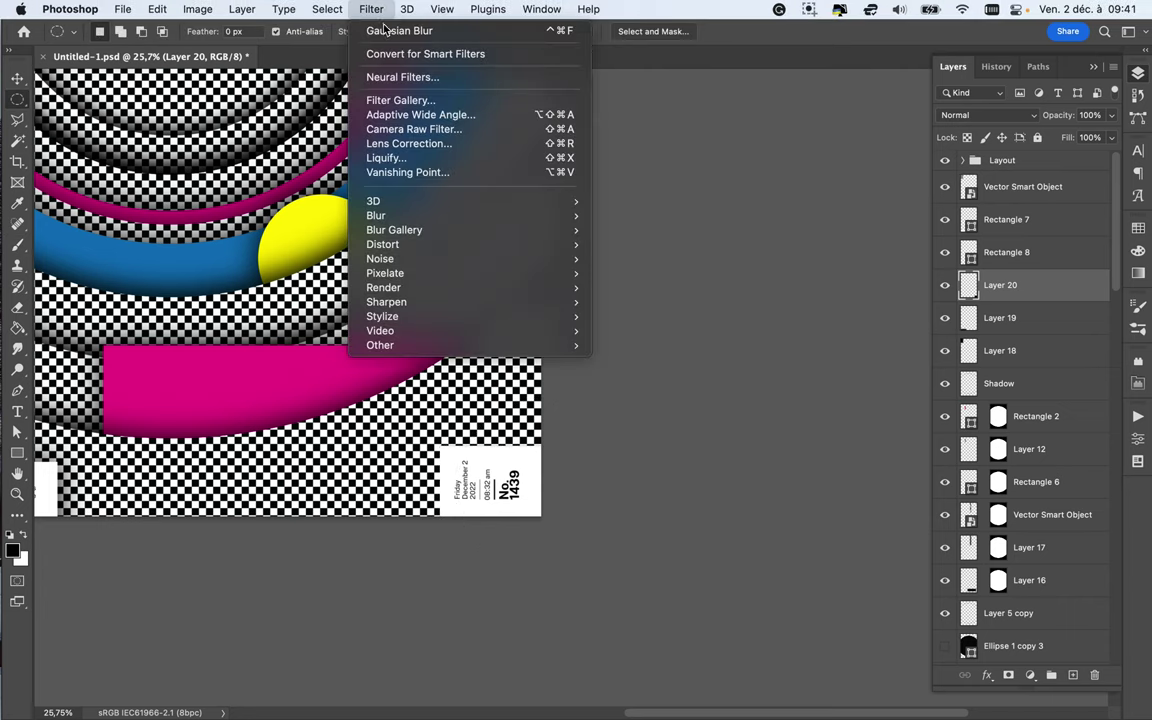
pyautogui.click(390, 33)
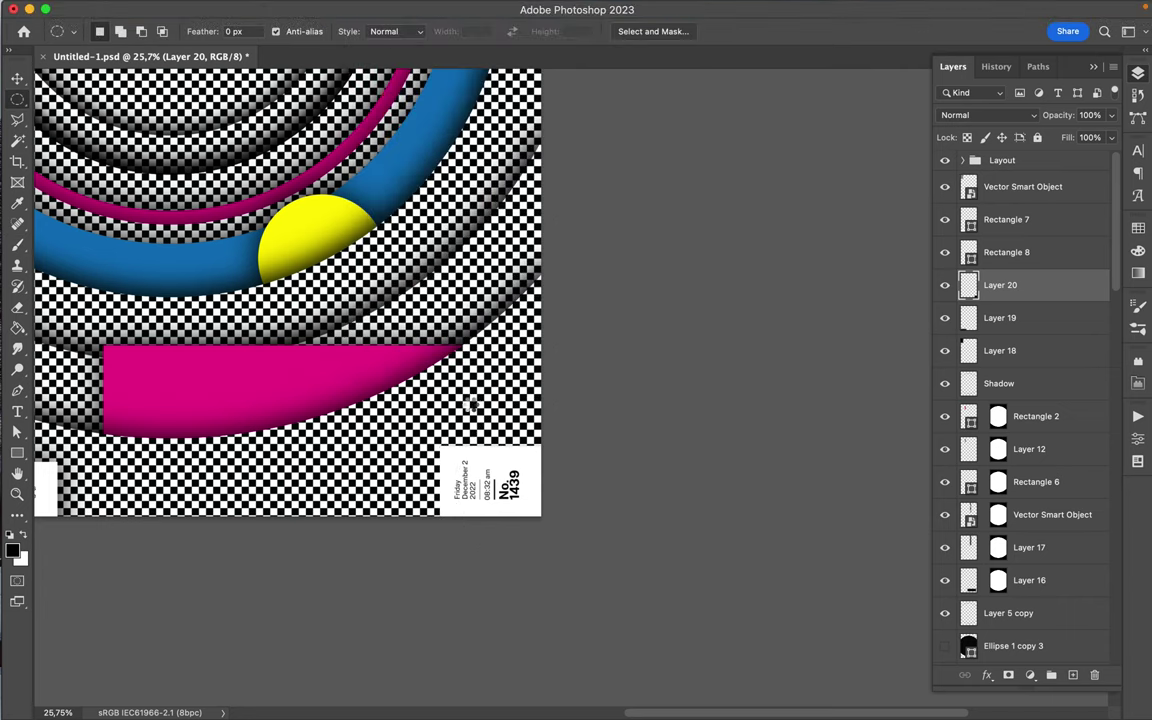
pyautogui.scroll(-5, 451, 453)
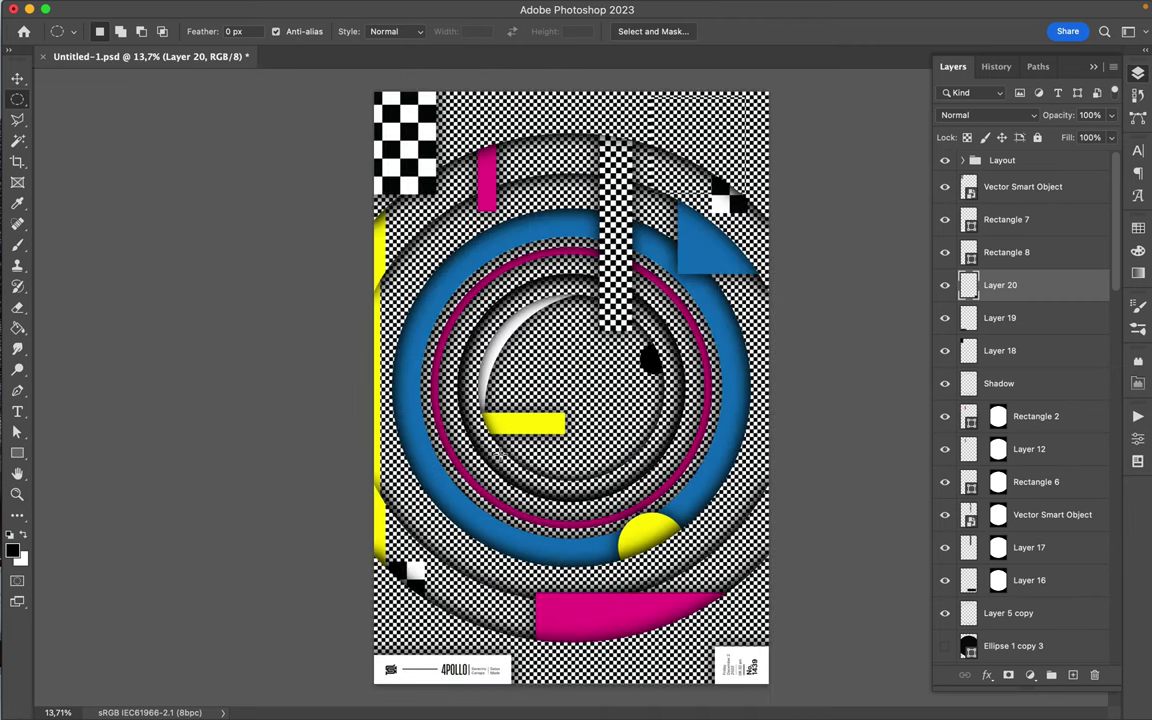
pyautogui.press('v')
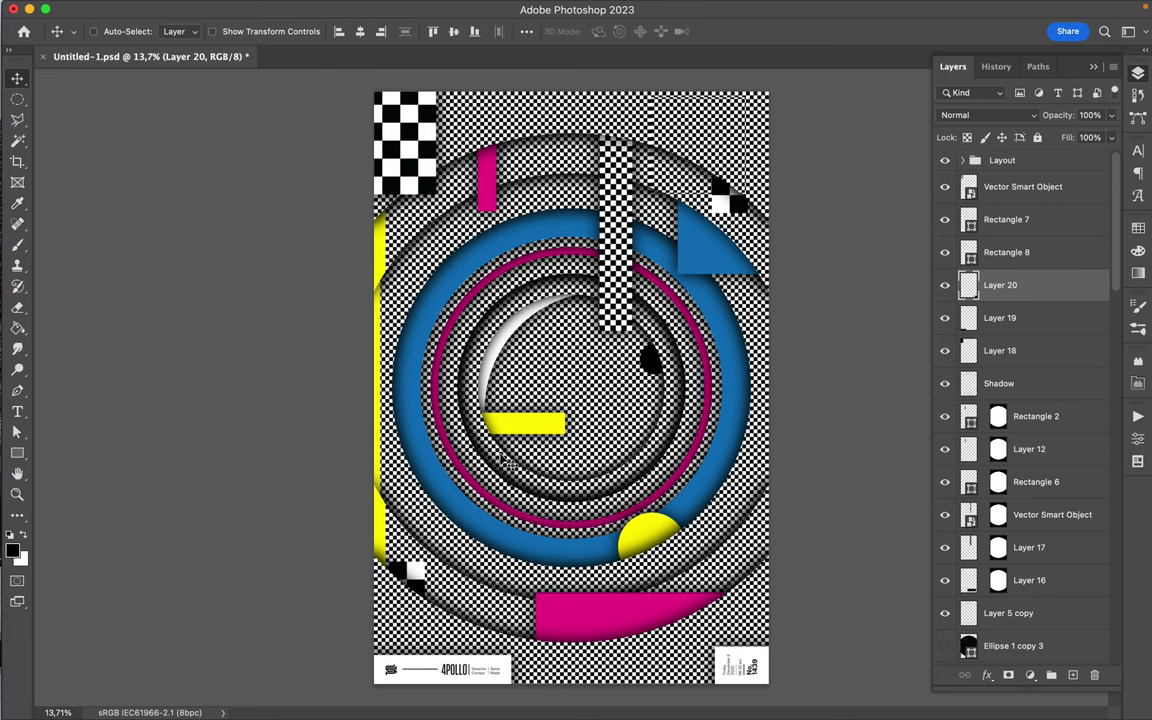
# Save the poster as Untitled-1.psd, re-saving after selecting Layer 8 copy 7 and Ellipse 4.
pyautogui.press('super+s')
pyautogui.keyDown('super'); pyautogui.click(440, 307); pyautogui.keyUp('super')
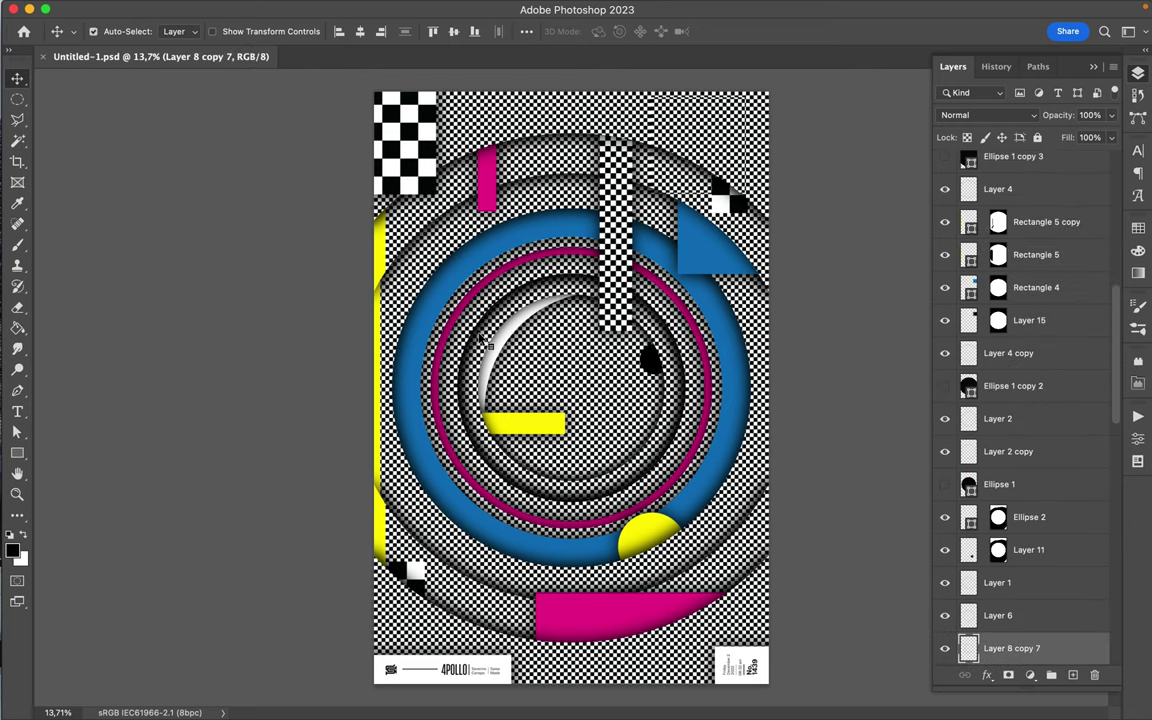
pyautogui.keyDown('super'); pyautogui.click(487, 343); pyautogui.keyUp('super')
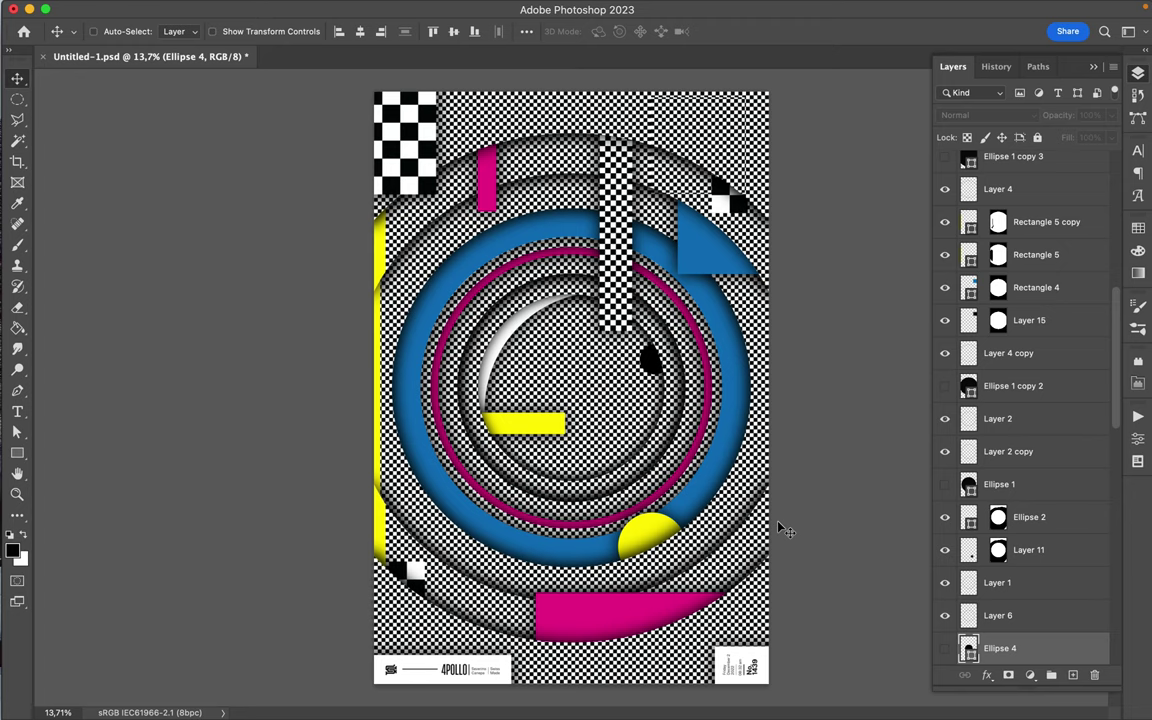
pyautogui.press('super+s')
pyautogui.click(822, 9)
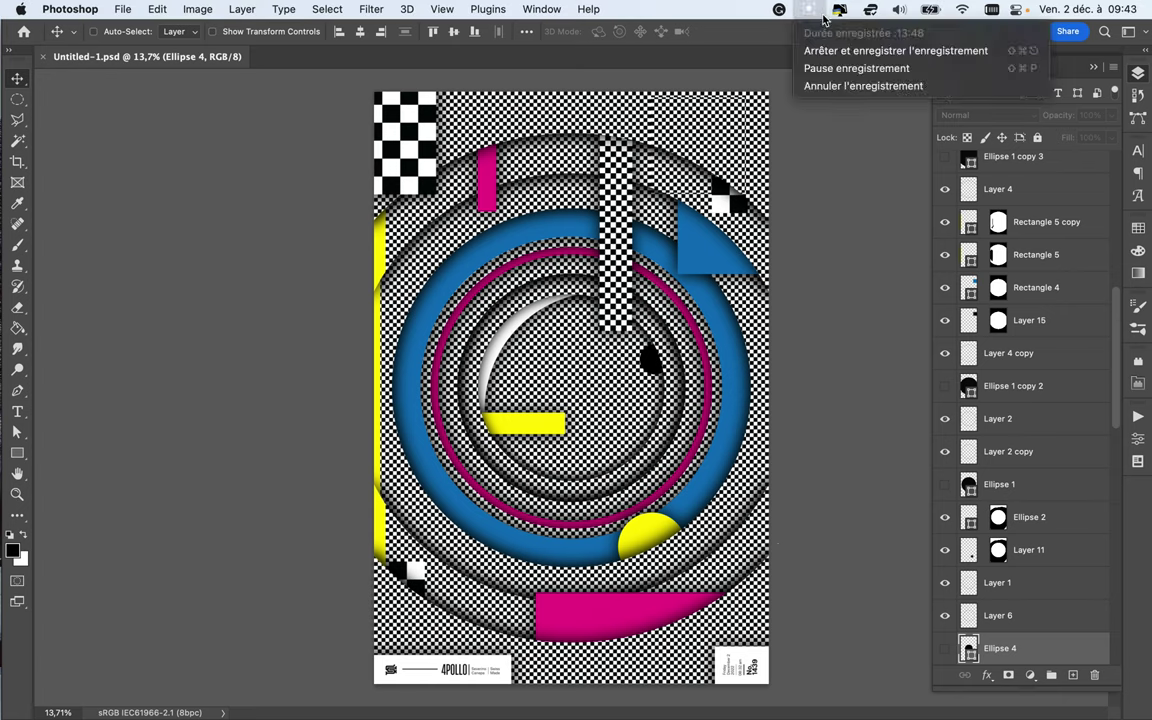
pyautogui.click(880, 50)
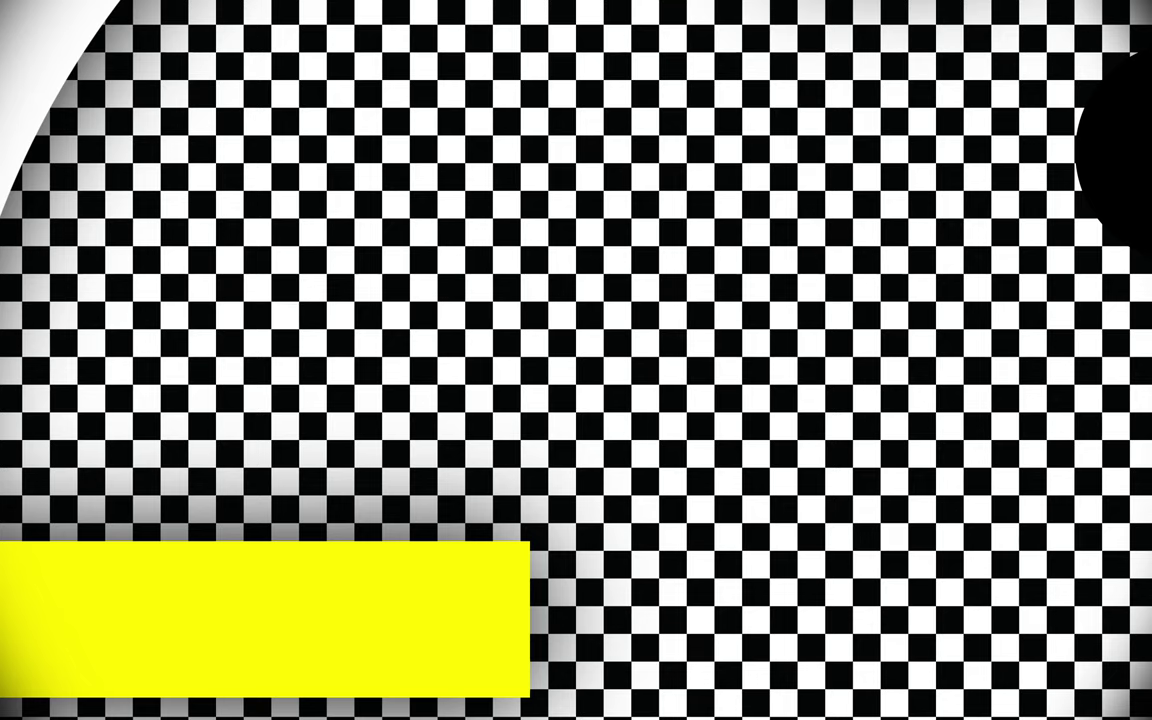